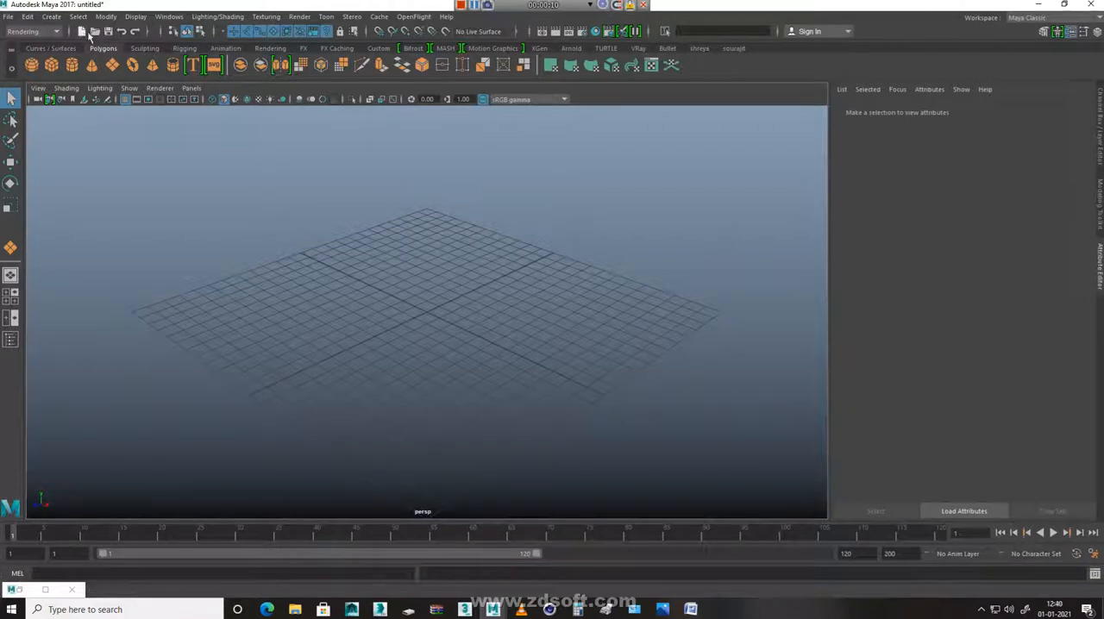
Open Water.fbx from the Desktop without saving the changes to the untitled scene
{"action": "left_click", "coordinate": [97, 33]}
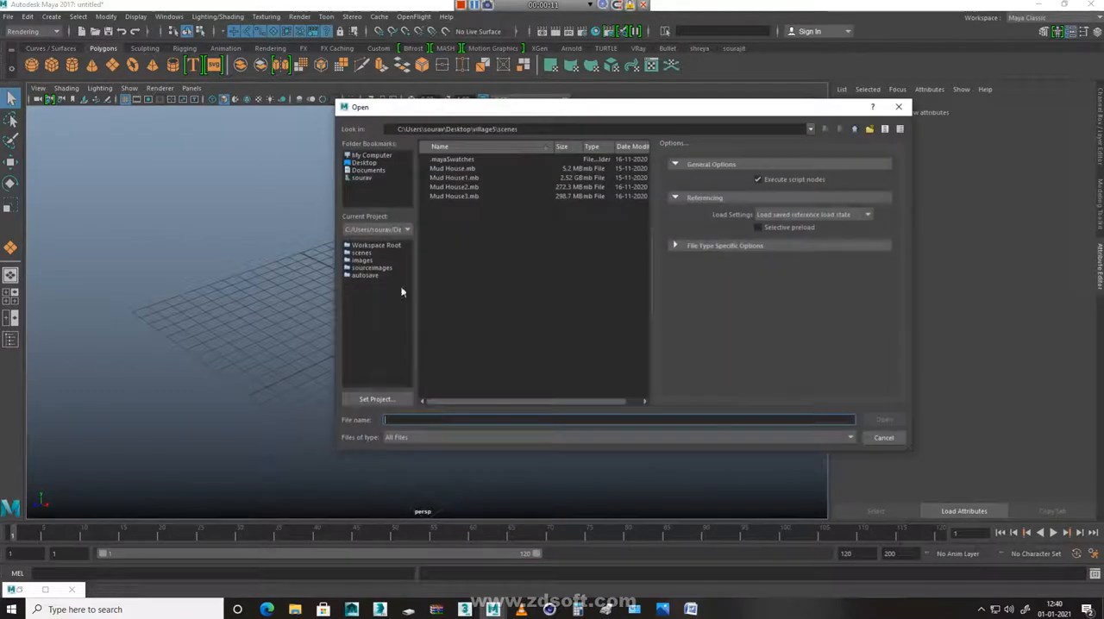
{"action": "left_click", "coordinate": [358, 163]}
{"action": "left_click", "coordinate": [537, 251]}
{"action": "key", "text": "w"}
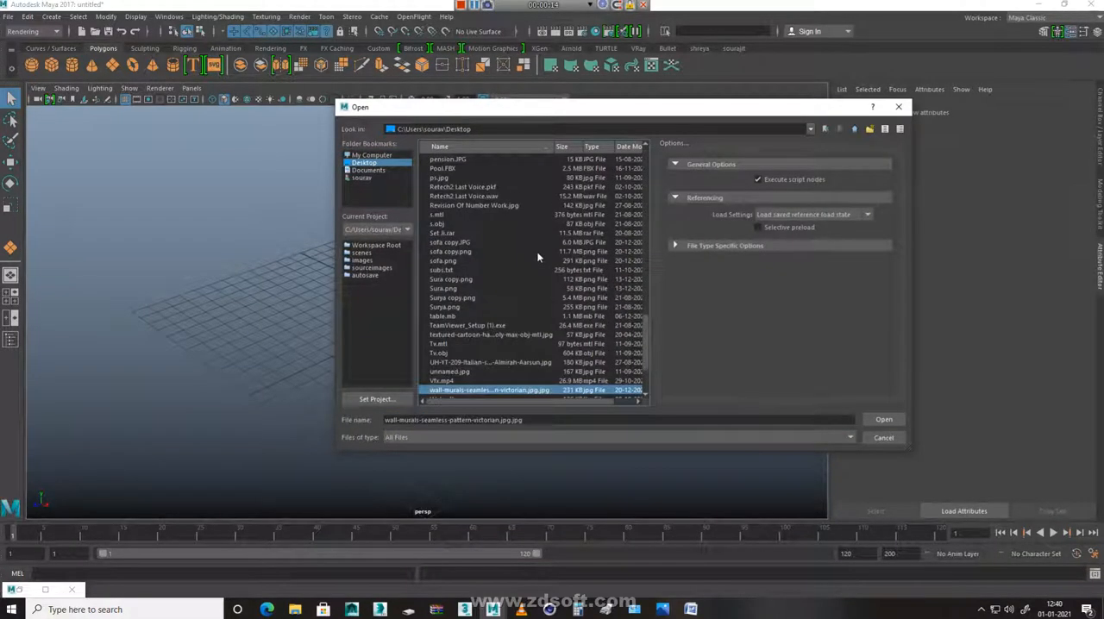
{"action": "key", "text": "Return"}
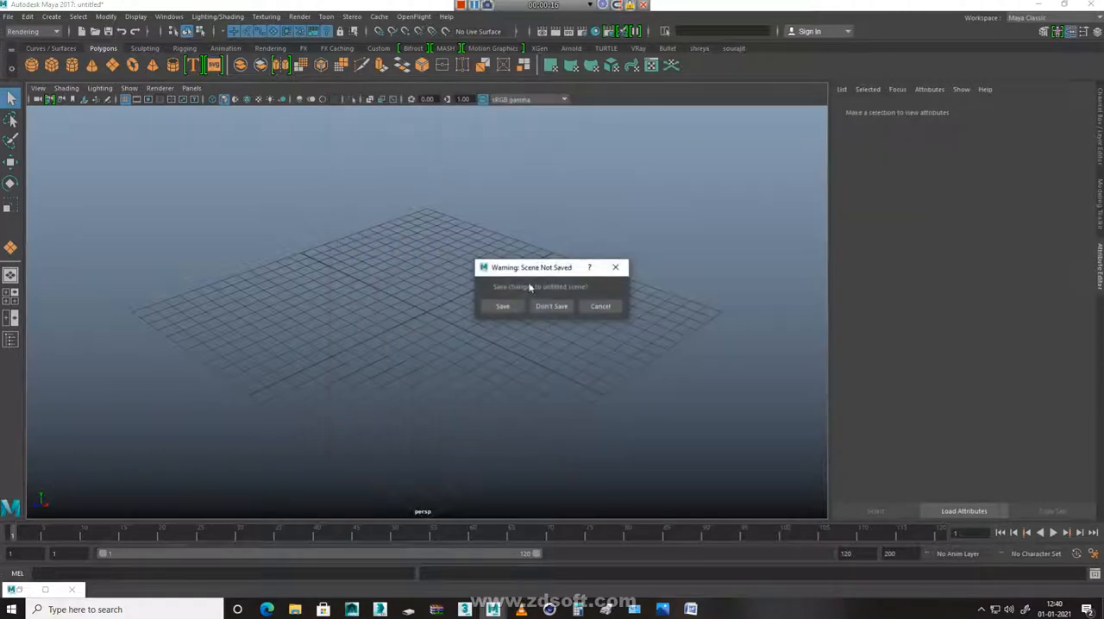
{"action": "left_click", "coordinate": [552, 307]}
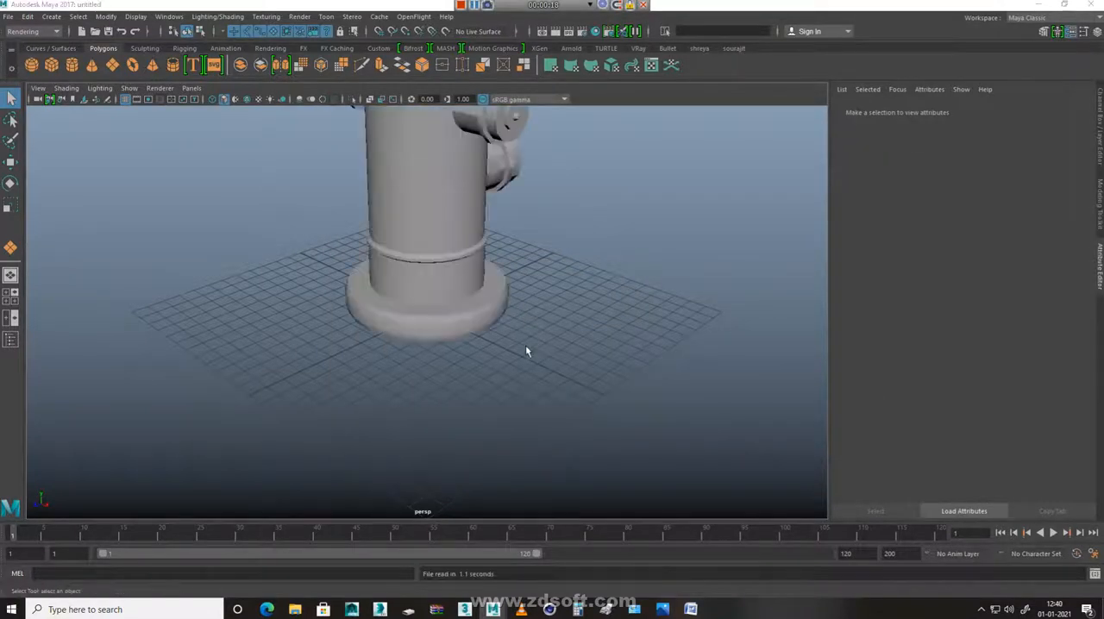
Examine the fire hydrant model and its wireframe from above, below and all sides
{"action": "right_click_drag", "start_coordinate": [634, 352], "coordinate": [532, 337], "text": "alt"}
{"action": "middle_click_drag", "start_coordinate": [532, 338], "coordinate": [550, 464], "text": "alt"}
{"action": "mouse_move", "coordinate": [550, 464]}
{"action": "left_mouse_down", "text": "alt"}
{"action": "mouse_move", "coordinate": [732, 463]}
{"action": "mouse_move", "coordinate": [533, 465]}
{"action": "left_mouse_up", "text": "alt"}
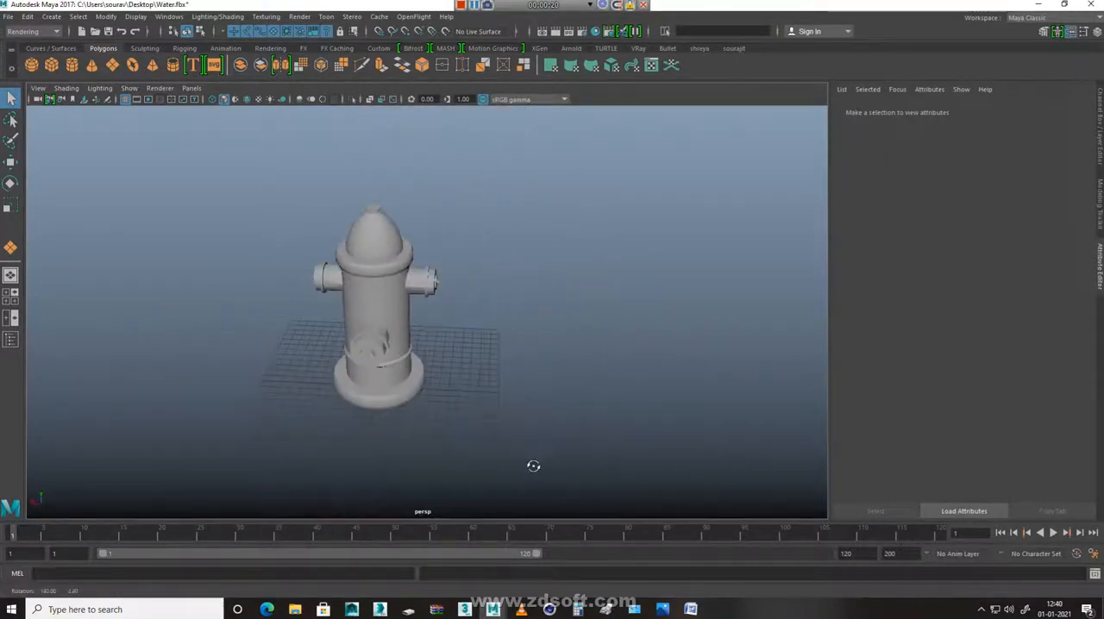
{"action": "scroll", "coordinate": [540, 389], "scroll_direction": "up", "scroll_amount": 6}
{"action": "middle_click_drag", "start_coordinate": [540, 389], "coordinate": [586, 380], "text": "alt"}
{"action": "left_click_drag", "start_coordinate": [587, 379], "coordinate": [447, 183], "text": "alt"}
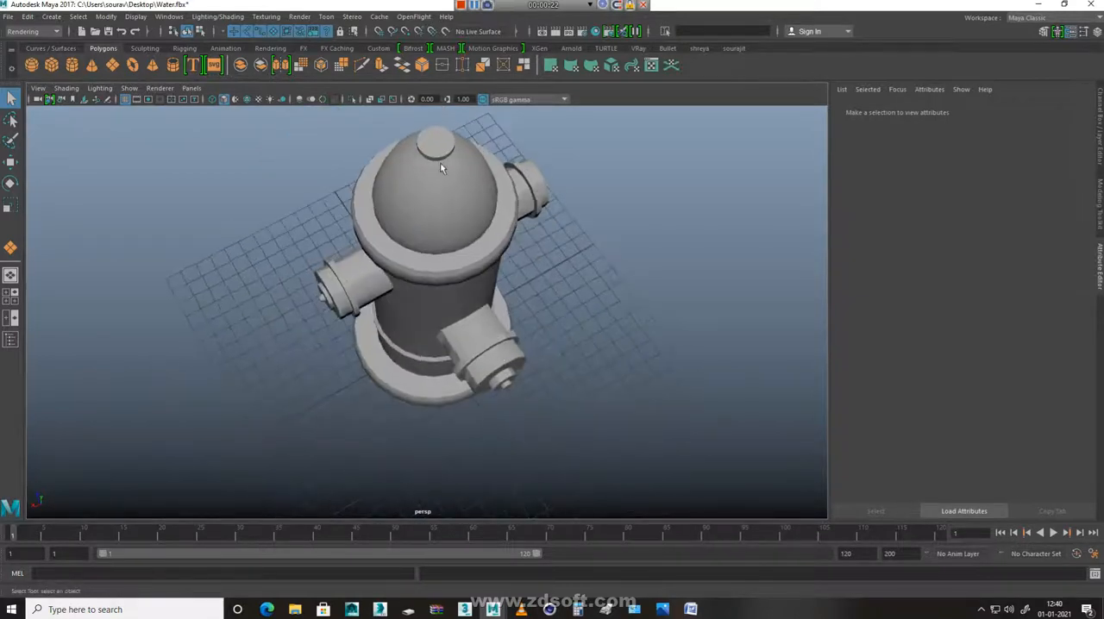
{"action": "left_click", "coordinate": [449, 188]}
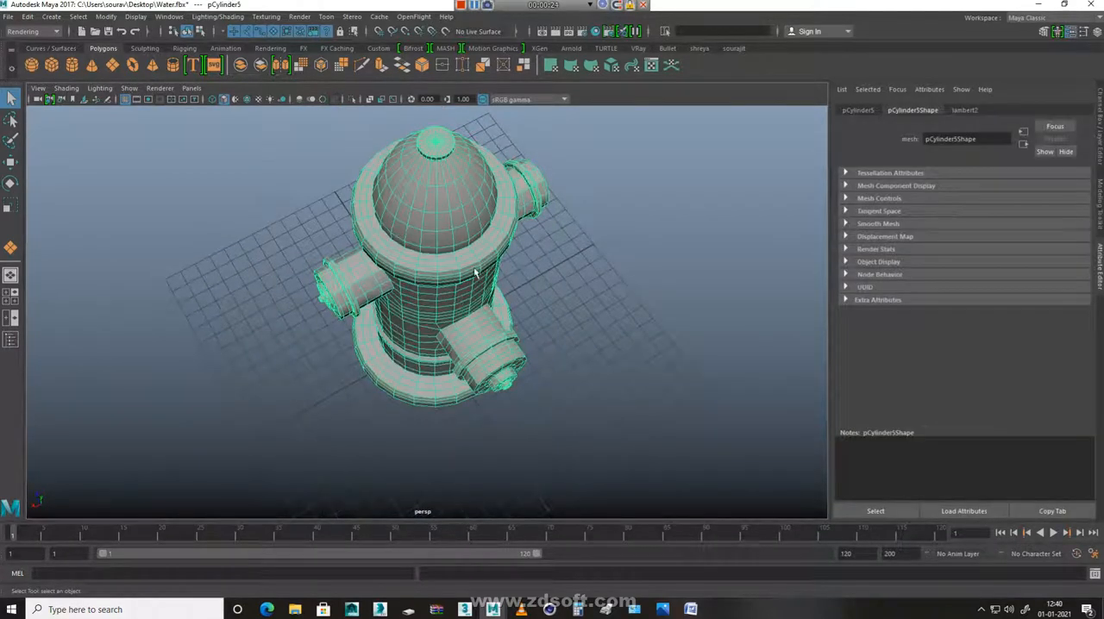
{"action": "left_click_drag", "start_coordinate": [492, 433], "coordinate": [350, 340], "text": "alt"}
{"action": "right_click_drag", "start_coordinate": [350, 340], "coordinate": [627, 488], "text": "alt"}
{"action": "middle_click_drag", "start_coordinate": [627, 489], "coordinate": [621, 255], "text": "alt"}
{"action": "left_click_drag", "start_coordinate": [609, 254], "coordinate": [436, 337], "text": "alt"}
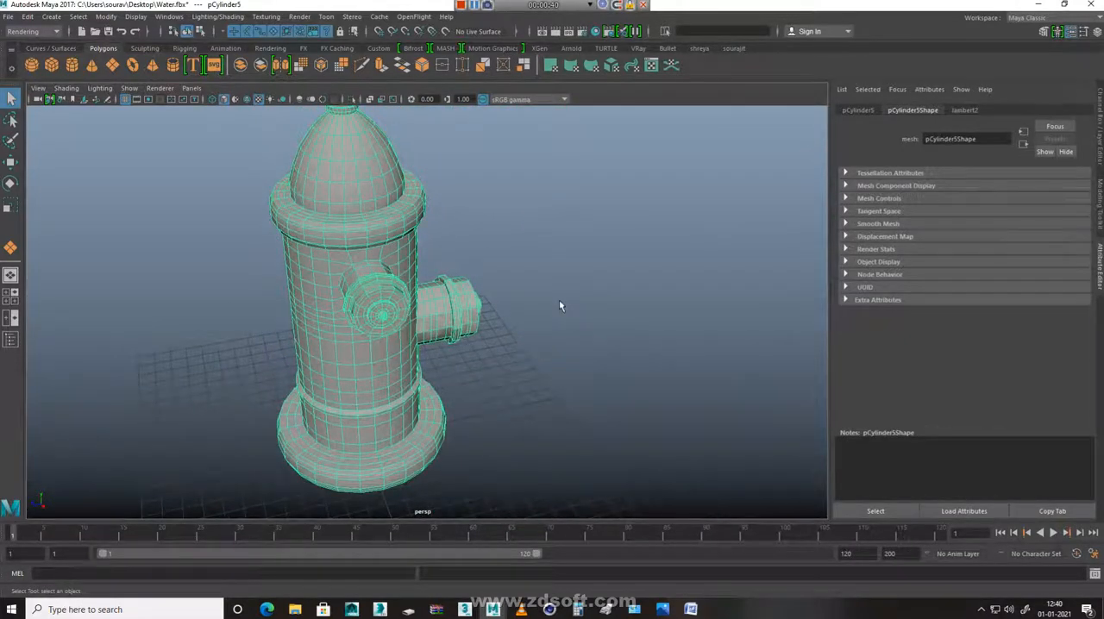
Assign a new Lambert material to the hydrant mesh
{"action": "left_click", "coordinate": [550, 216]}
{"action": "left_click", "coordinate": [362, 173]}
{"action": "right_click", "coordinate": [360, 168]}
{"action": "mouse_move", "coordinate": [380, 476]}
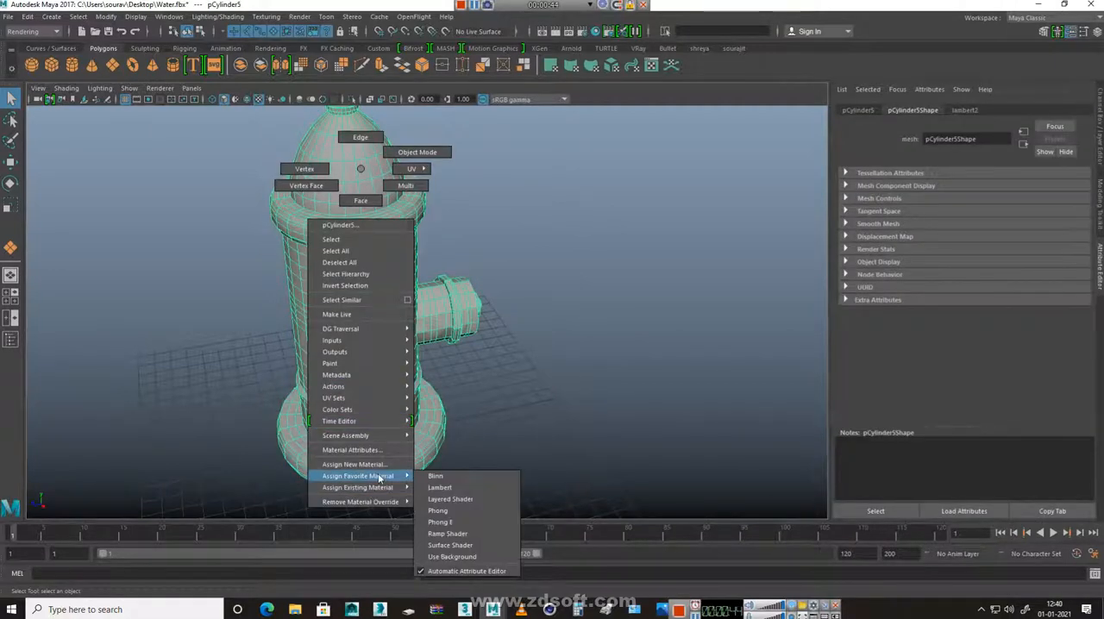
{"action": "left_click", "coordinate": [457, 488]}
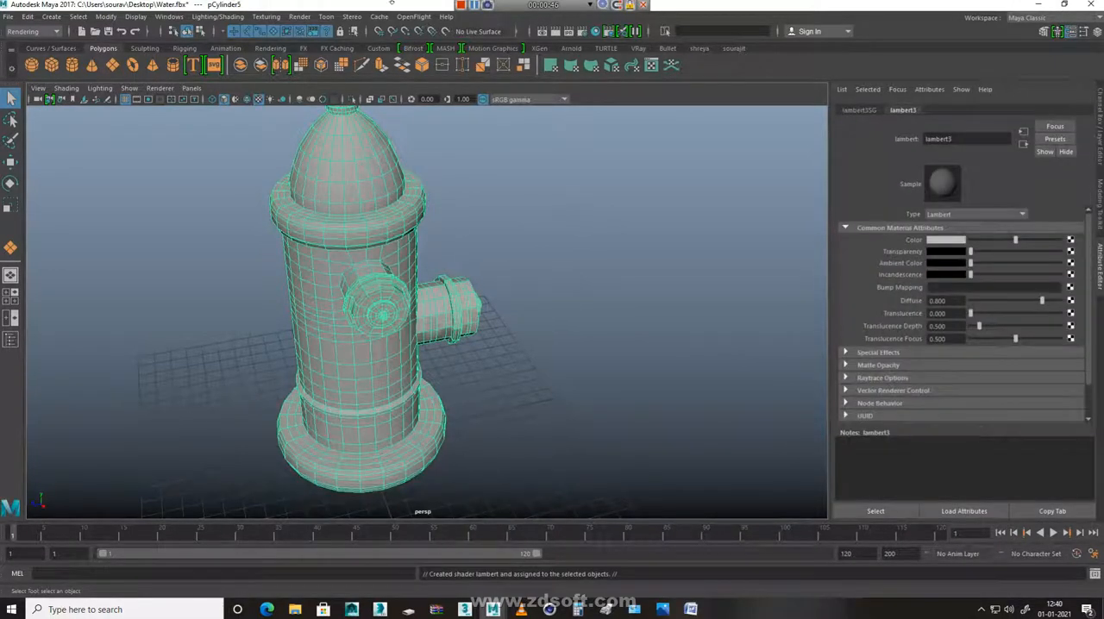
Switch to the Modeling menu set and open the UV Editor for the hydrant
{"action": "left_click", "coordinate": [14, 30]}
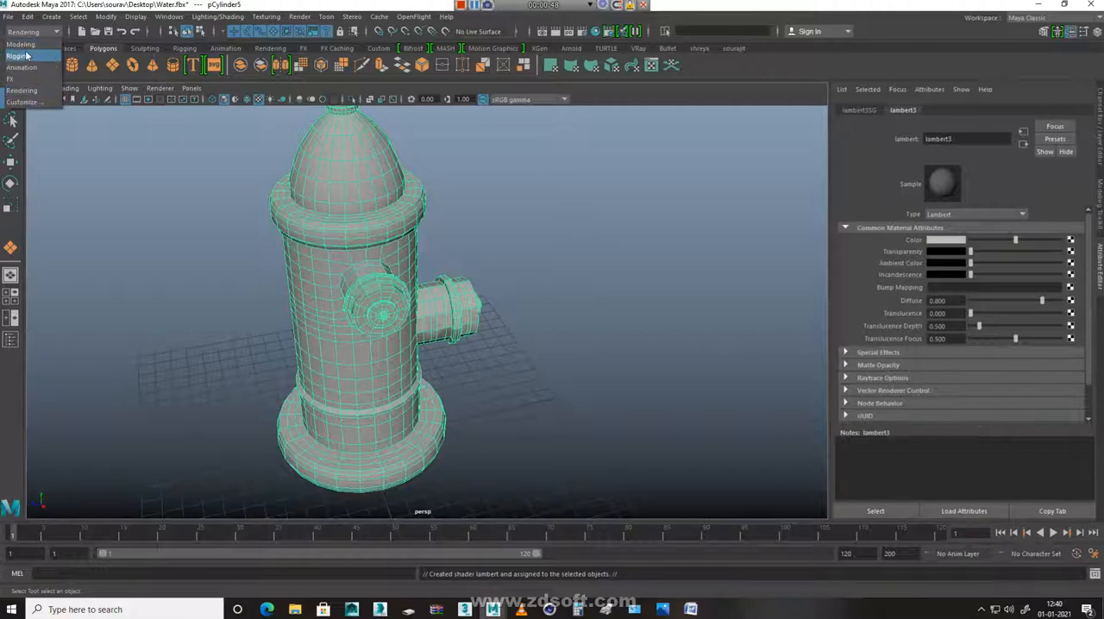
{"action": "left_click", "coordinate": [31, 45]}
{"action": "left_click", "coordinate": [440, 18]}
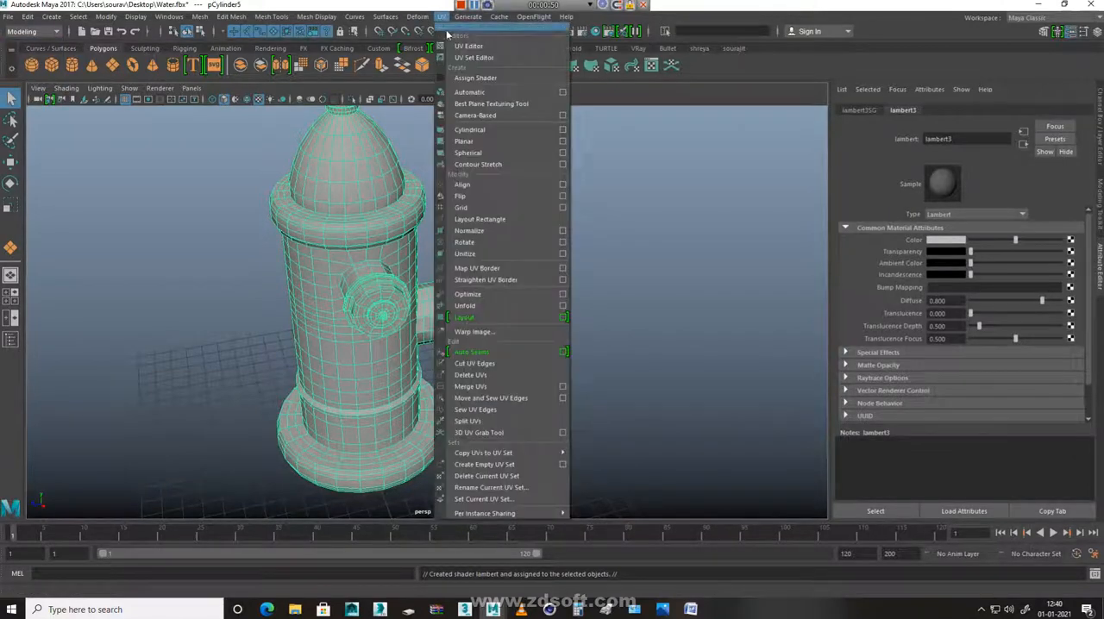
{"action": "left_click", "coordinate": [457, 43]}
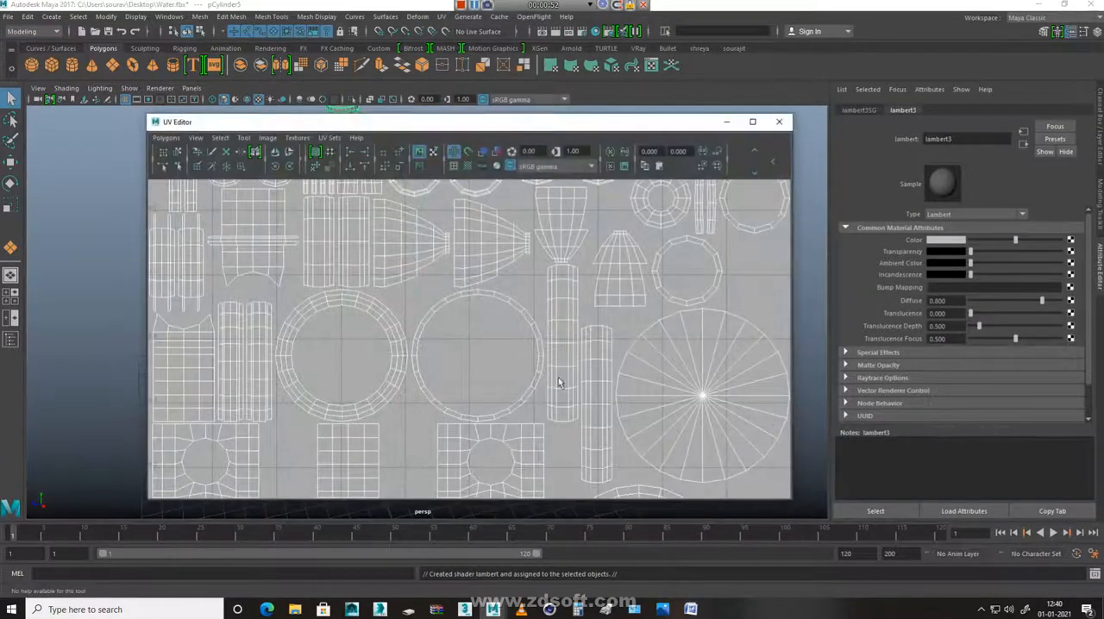
Move and sew all of the hydrant's UV edges together, and minimize the UV Editor
{"action": "right_click_drag", "start_coordinate": [675, 404], "coordinate": [66, 242], "text": "alt"}
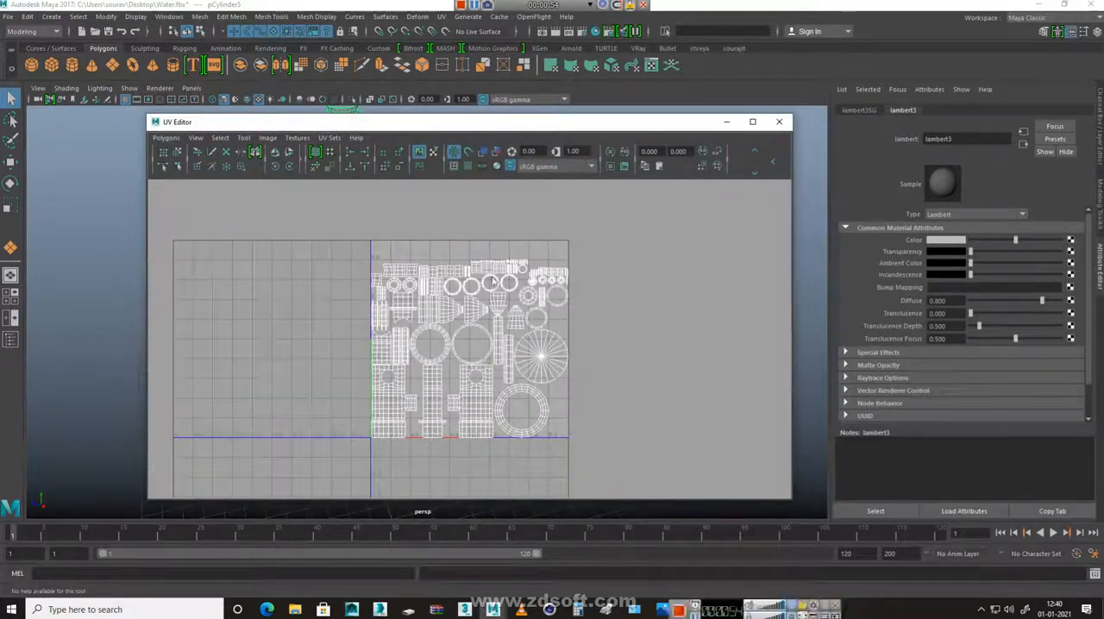
{"action": "right_click_drag", "start_coordinate": [479, 357], "coordinate": [478, 312]}
{"action": "left_click_drag", "start_coordinate": [666, 478], "coordinate": [665, 477]}
{"action": "right_click_drag", "start_coordinate": [512, 313], "coordinate": [518, 194], "text": "shift"}
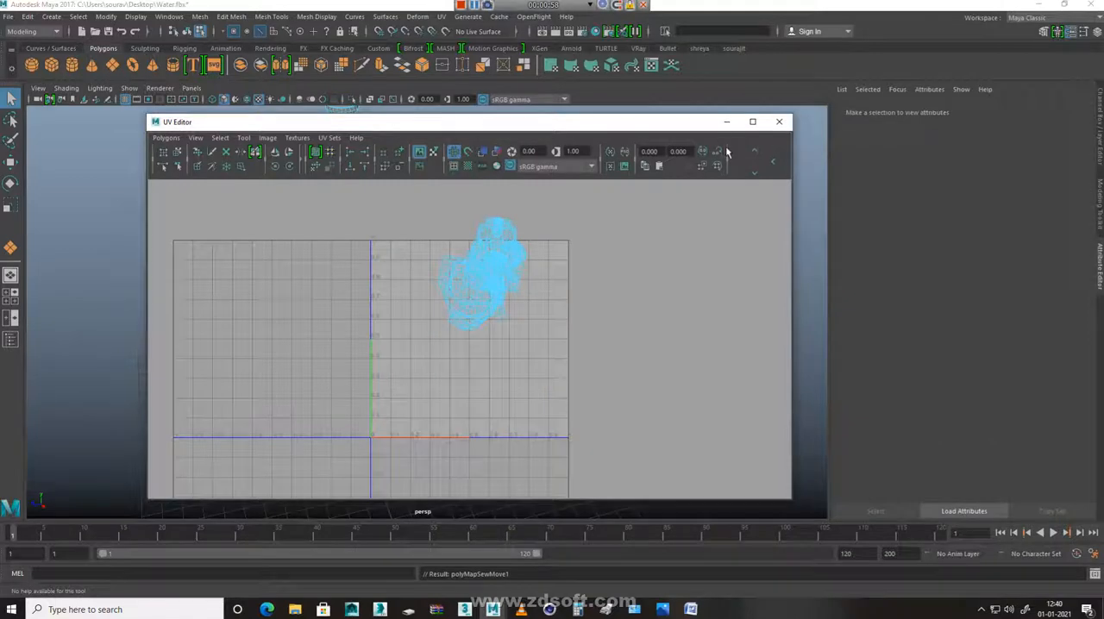
{"action": "left_click", "coordinate": [726, 121]}
Begin the UV seam selection by picking the edges where an upper side nozzle meets the hydrant body
{"action": "right_click_drag", "start_coordinate": [332, 344], "coordinate": [582, 340], "text": "alt"}
{"action": "middle_click_drag", "start_coordinate": [582, 340], "coordinate": [555, 443], "text": "alt"}
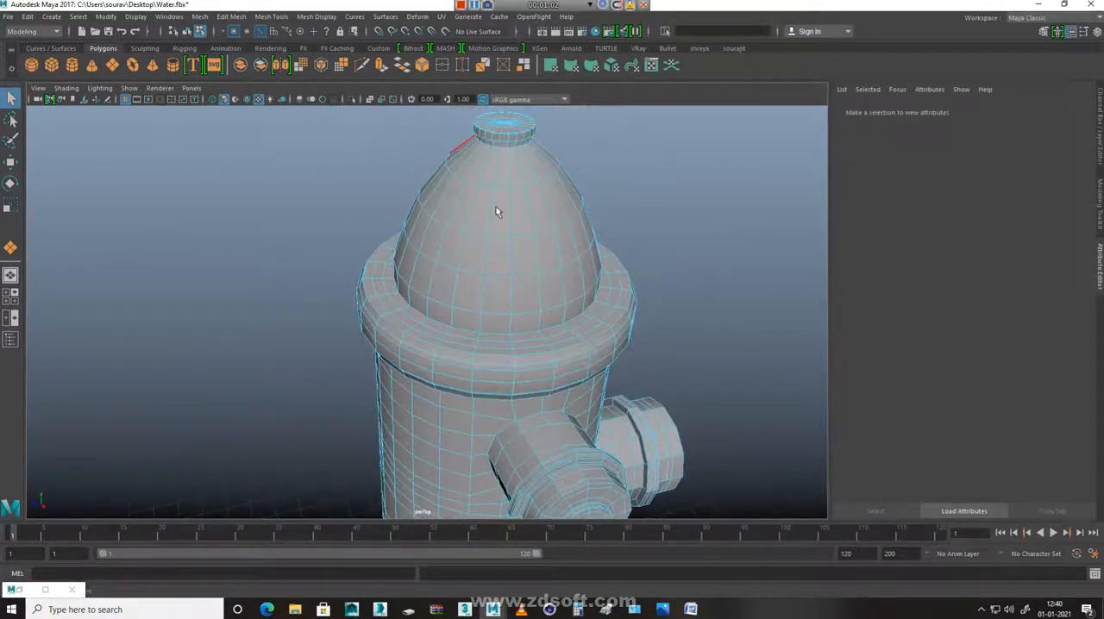
{"action": "right_click_drag", "start_coordinate": [576, 393], "coordinate": [488, 431], "text": "alt"}
{"action": "left_click_drag", "start_coordinate": [549, 495], "coordinate": [499, 335], "text": "alt"}
{"action": "left_click_drag", "start_coordinate": [602, 366], "coordinate": [465, 364], "text": "alt"}
{"action": "scroll", "coordinate": [549, 483], "scroll_direction": "up", "scroll_amount": 3}
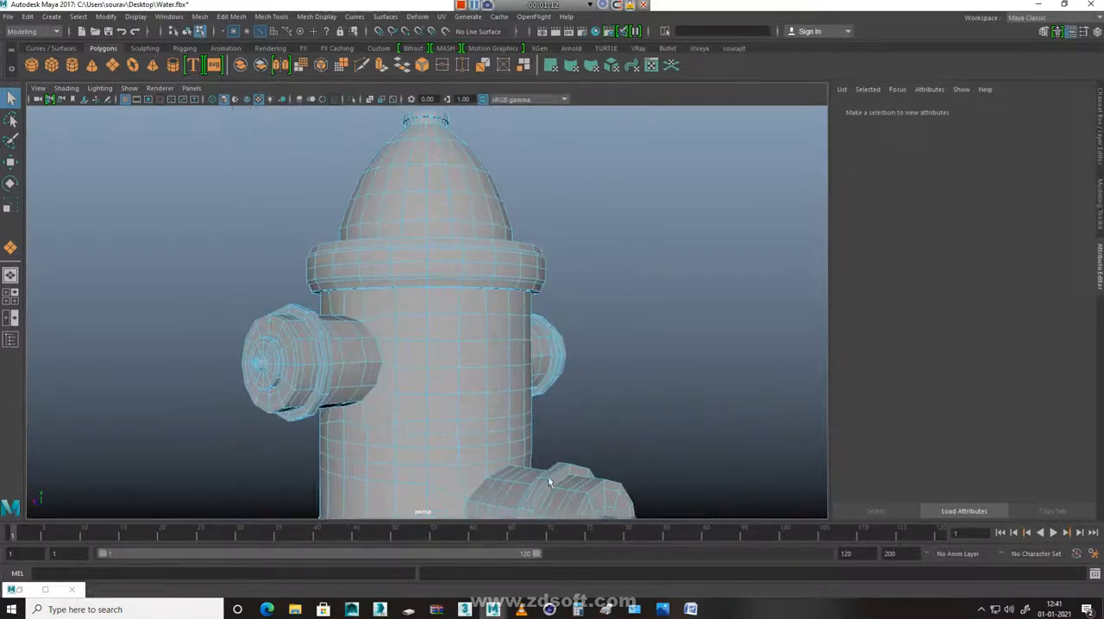
{"action": "middle_click_drag", "start_coordinate": [549, 483], "coordinate": [604, 279], "text": "alt"}
{"action": "scroll", "coordinate": [636, 439], "scroll_direction": "up", "scroll_amount": 5}
{"action": "left_click_drag", "start_coordinate": [637, 377], "coordinate": [520, 460], "text": "alt"}
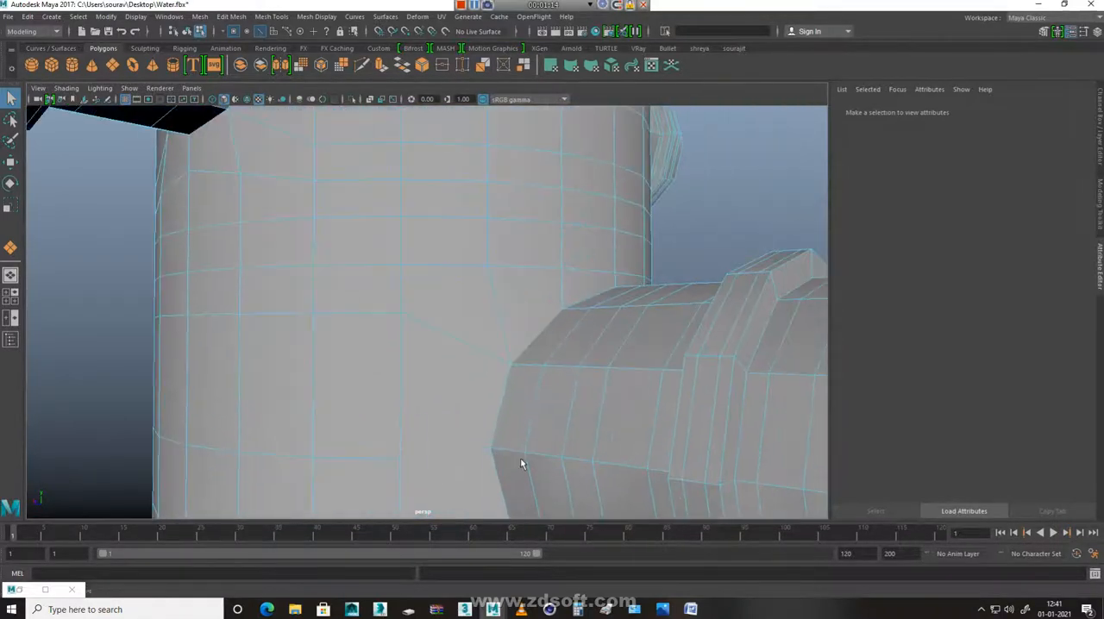
{"action": "left_click_drag", "start_coordinate": [418, 189], "coordinate": [420, 393], "text": "alt"}
{"action": "left_click", "coordinate": [286, 297]}
{"action": "left_click_drag", "start_coordinate": [284, 296], "coordinate": [514, 376], "text": "alt"}
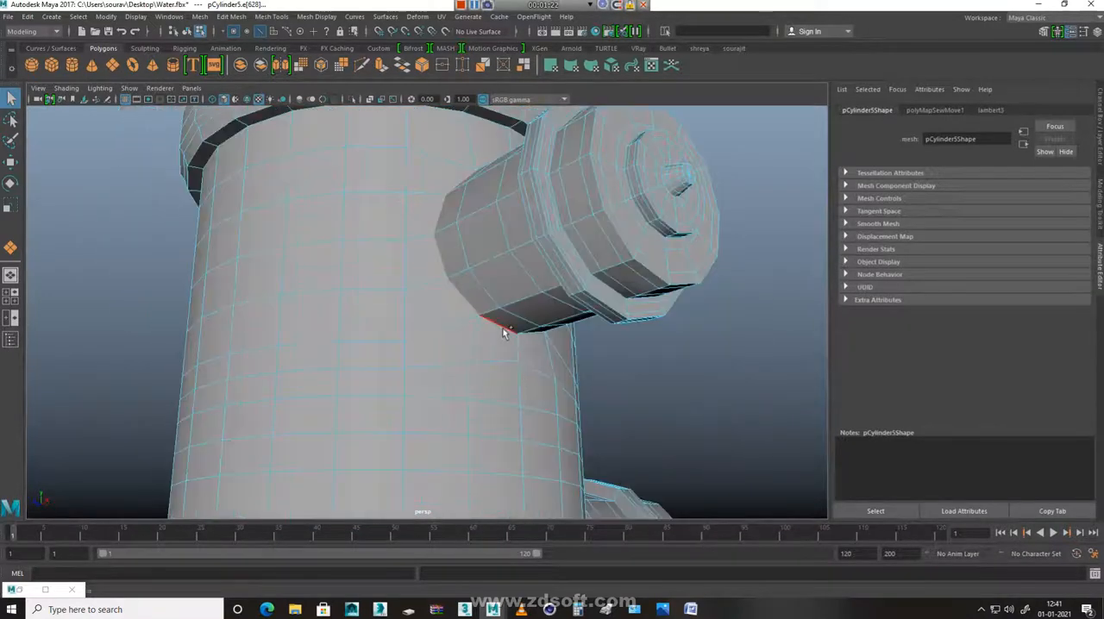
Add the edges around the joint between the lower nozzle and the hydrant body to the seam selection
{"action": "left_click_drag", "start_coordinate": [505, 332], "coordinate": [575, 374], "text": "alt"}
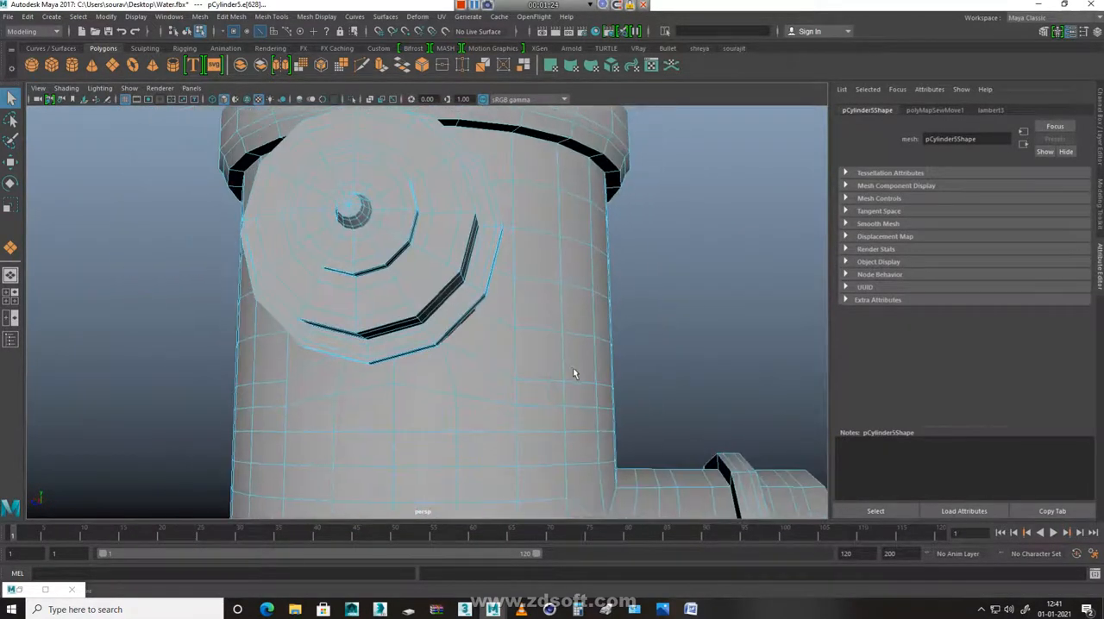
{"action": "middle_click_drag", "start_coordinate": [659, 480], "coordinate": [550, 267], "text": "alt"}
{"action": "left_click_drag", "start_coordinate": [580, 339], "coordinate": [528, 390], "text": "alt"}
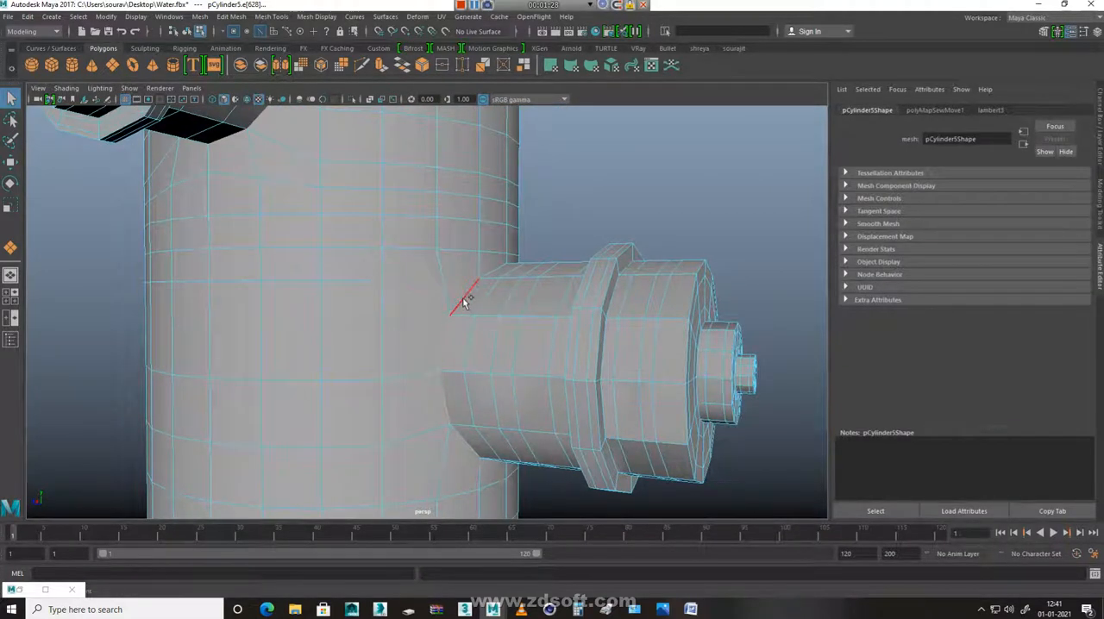
{"action": "left_click_drag", "start_coordinate": [466, 447], "coordinate": [440, 357], "text": "alt"}
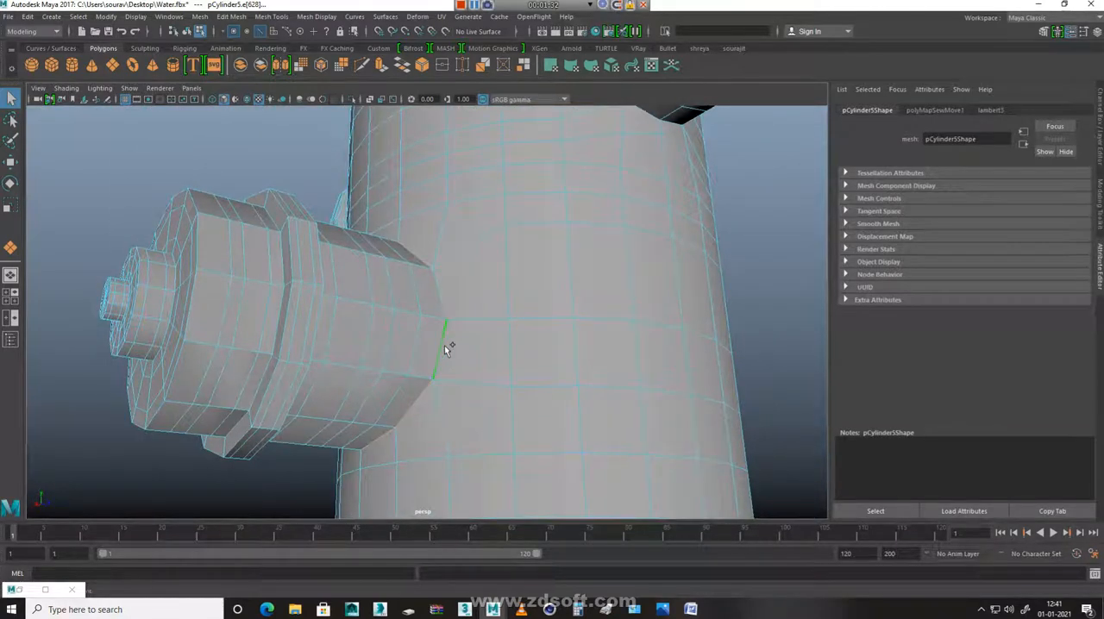
Add the joint edges of the remaining upper nozzle, where it meets the body, to the seam selection
{"action": "scroll", "coordinate": [617, 243], "scroll_direction": "down", "scroll_amount": 5}
{"action": "left_click_drag", "start_coordinate": [616, 243], "coordinate": [623, 343], "text": "alt"}
{"action": "scroll", "coordinate": [622, 344], "scroll_direction": "up", "scroll_amount": 5}
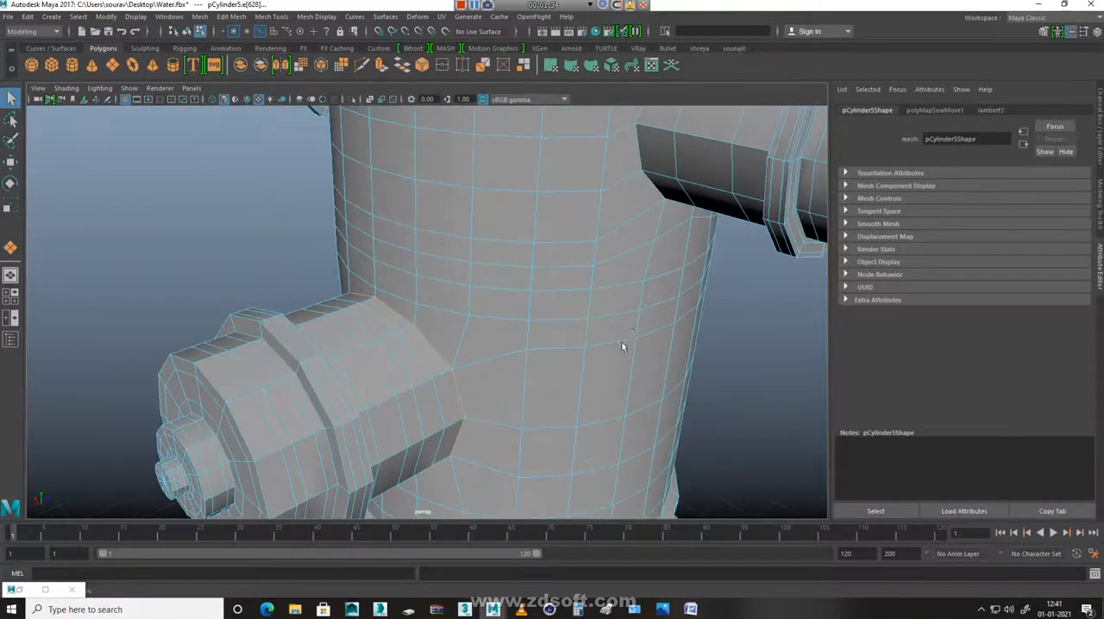
{"action": "middle_click_drag", "start_coordinate": [623, 344], "coordinate": [520, 494], "text": "alt"}
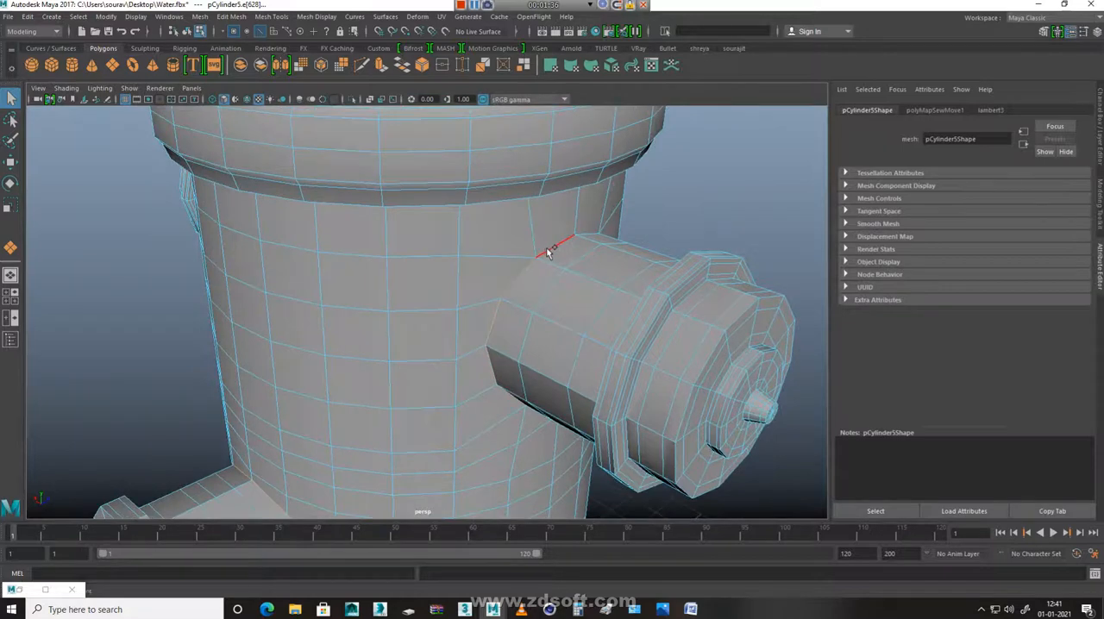
{"action": "left_click_drag", "start_coordinate": [598, 299], "coordinate": [466, 304], "text": "alt"}
{"action": "left_click", "coordinate": [295, 276], "text": "shift"}
{"action": "left_click_drag", "start_coordinate": [354, 423], "coordinate": [407, 340], "text": "alt"}
Add the edge loop beneath the round cap on top of the dome to the seam selection
{"action": "scroll", "coordinate": [337, 409], "scroll_direction": "up", "scroll_amount": 7}
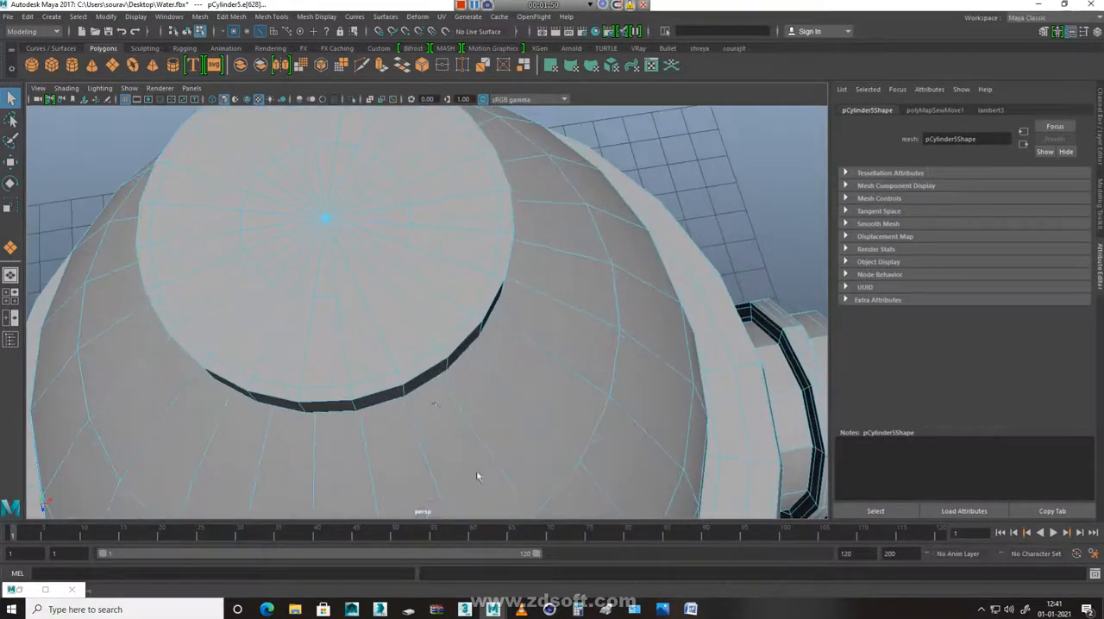
{"action": "scroll", "coordinate": [347, 400], "scroll_direction": "down", "scroll_amount": 7}
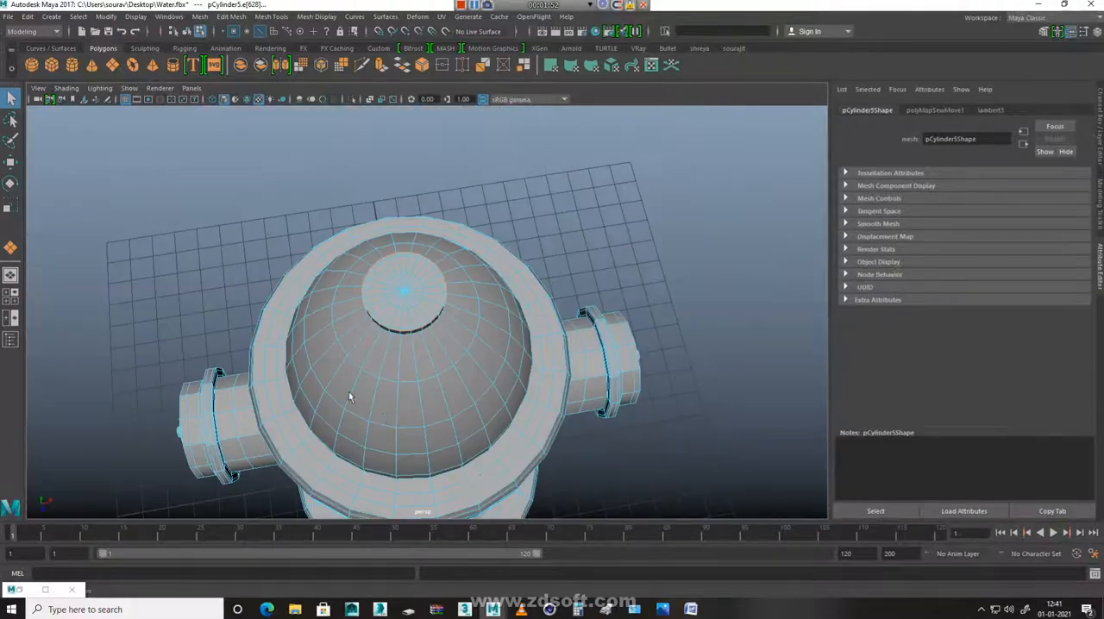
{"action": "middle_click_drag", "start_coordinate": [512, 489], "coordinate": [500, 151], "text": "alt"}
{"action": "left_click_drag", "start_coordinate": [470, 358], "coordinate": [416, 151], "text": "alt"}
{"action": "left_click_drag", "start_coordinate": [494, 293], "coordinate": [462, 282], "text": "alt"}
{"action": "middle_click_drag", "start_coordinate": [485, 348], "coordinate": [504, 45], "text": "alt"}
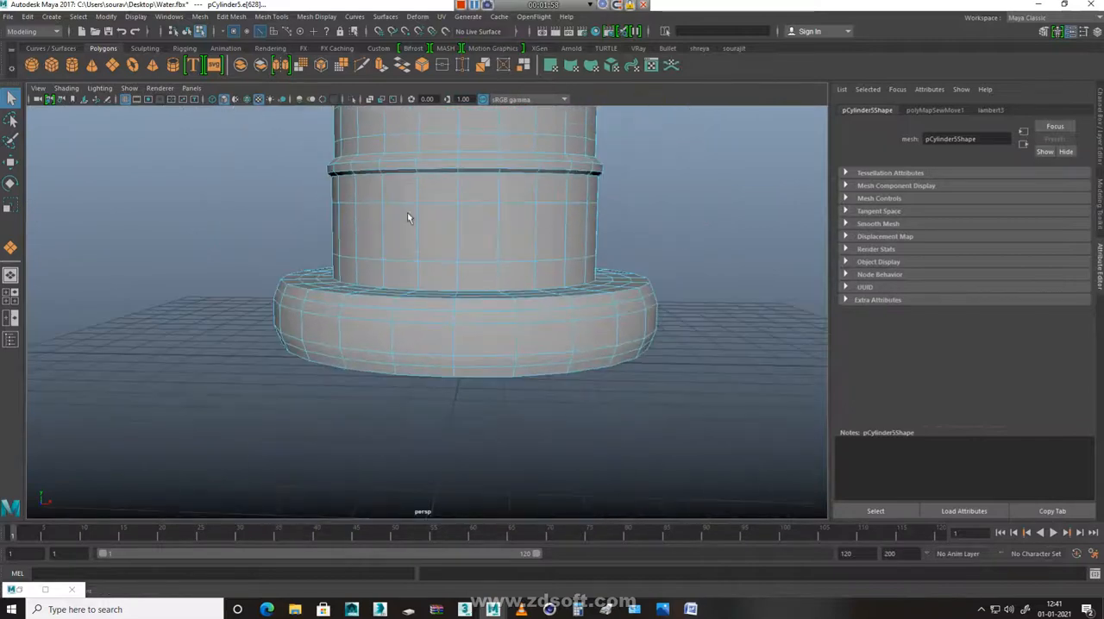
Add the edge loops around the hydrant's base flange to the seam selection
{"action": "scroll", "coordinate": [421, 361], "scroll_direction": "up", "scroll_amount": 3}
{"action": "scroll", "coordinate": [421, 361], "scroll_direction": "up", "scroll_amount": 3}
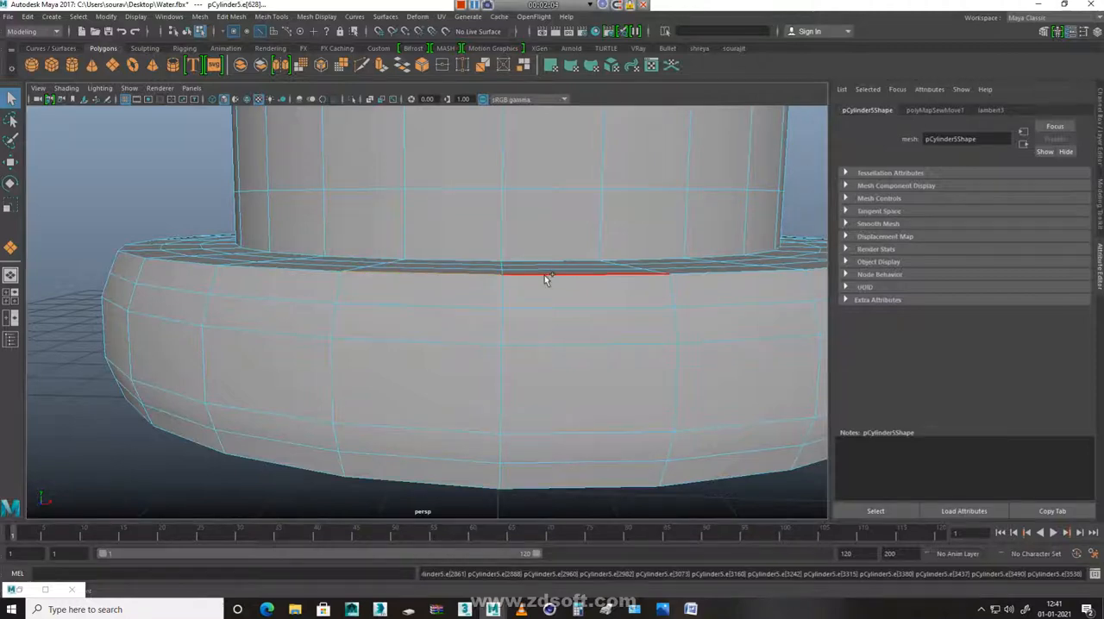
{"action": "right_click_drag", "start_coordinate": [608, 399], "coordinate": [466, 300], "text": "alt"}
{"action": "left_click_drag", "start_coordinate": [466, 301], "coordinate": [532, 289], "text": "alt"}
{"action": "middle_click_drag", "start_coordinate": [569, 233], "coordinate": [498, 442], "text": "alt"}
{"action": "right_click_drag", "start_coordinate": [561, 446], "coordinate": [367, 386], "text": "alt"}
{"action": "left_click_drag", "start_coordinate": [367, 387], "coordinate": [441, 347], "text": "alt"}
{"action": "left_click_drag", "start_coordinate": [473, 223], "coordinate": [444, 159], "text": "alt"}
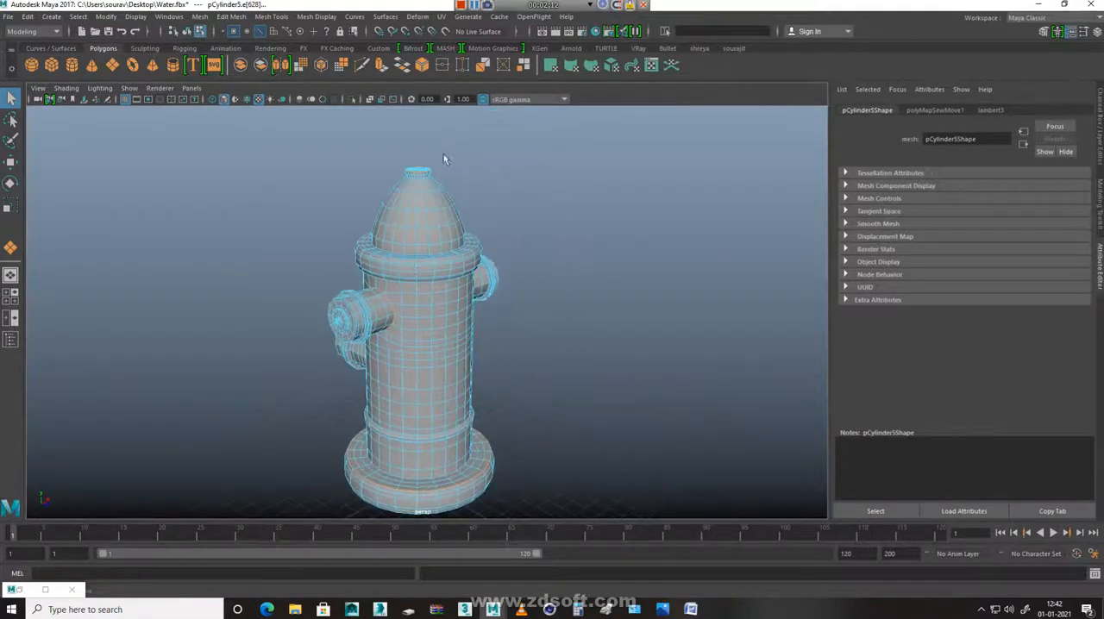
Reopen the UV Editor and cut the UVs along the selected seam edges
{"action": "left_click", "coordinate": [447, 17]}
{"action": "left_click", "coordinate": [480, 42]}
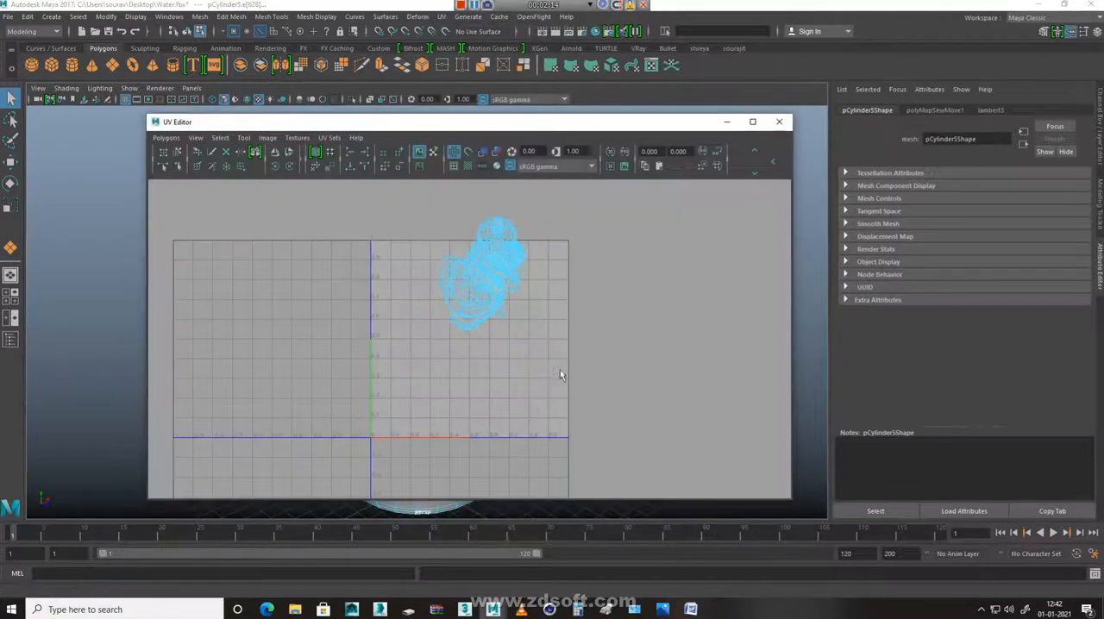
{"action": "right_click", "coordinate": [466, 262], "text": "shift"}
{"action": "right_click_drag", "start_coordinate": [337, 269], "coordinate": [338, 270], "text": "shift"}
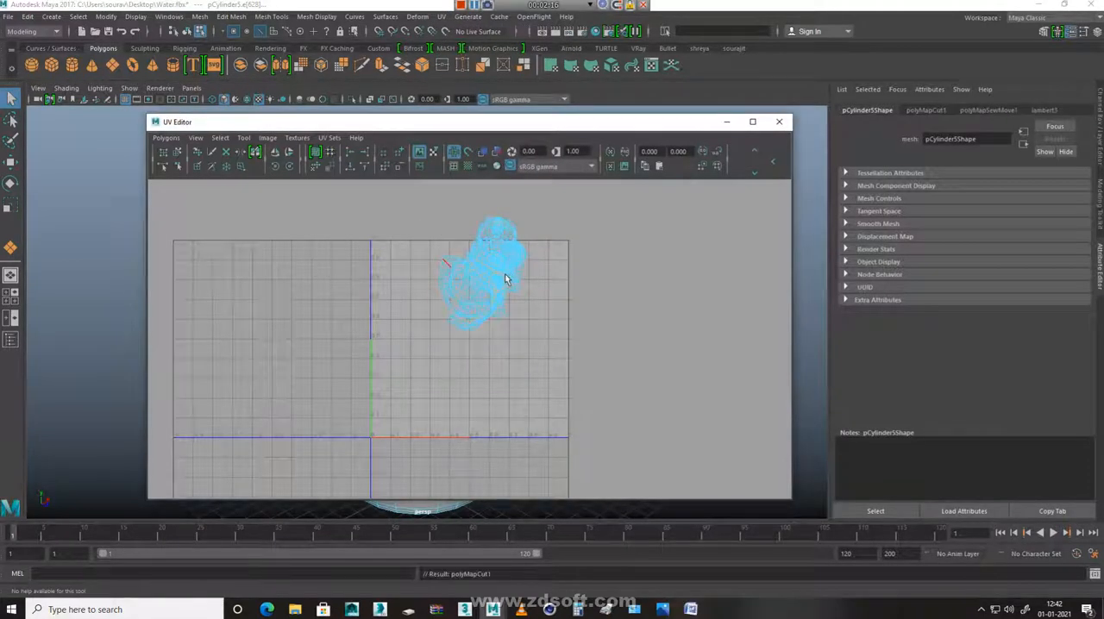
Select one complete UV shell from the overlapping cluster and move it to the empty area right of the 0–1 UV tile
{"action": "left_click", "coordinate": [507, 260]}
{"action": "left_click", "coordinate": [513, 249]}
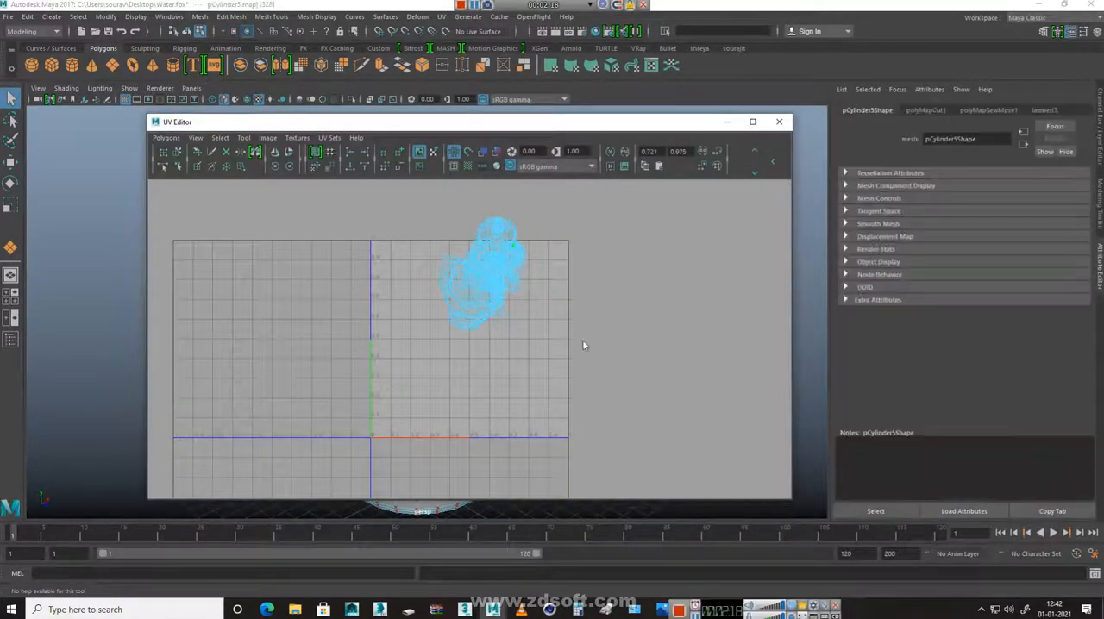
{"action": "right_click_drag", "start_coordinate": [495, 262], "coordinate": [527, 258]}
{"action": "left_click", "coordinate": [506, 253]}
{"action": "right_click", "coordinate": [553, 283], "text": "ctrl"}
{"action": "right_click_drag", "start_coordinate": [635, 232], "coordinate": [636, 232], "text": "ctrl"}
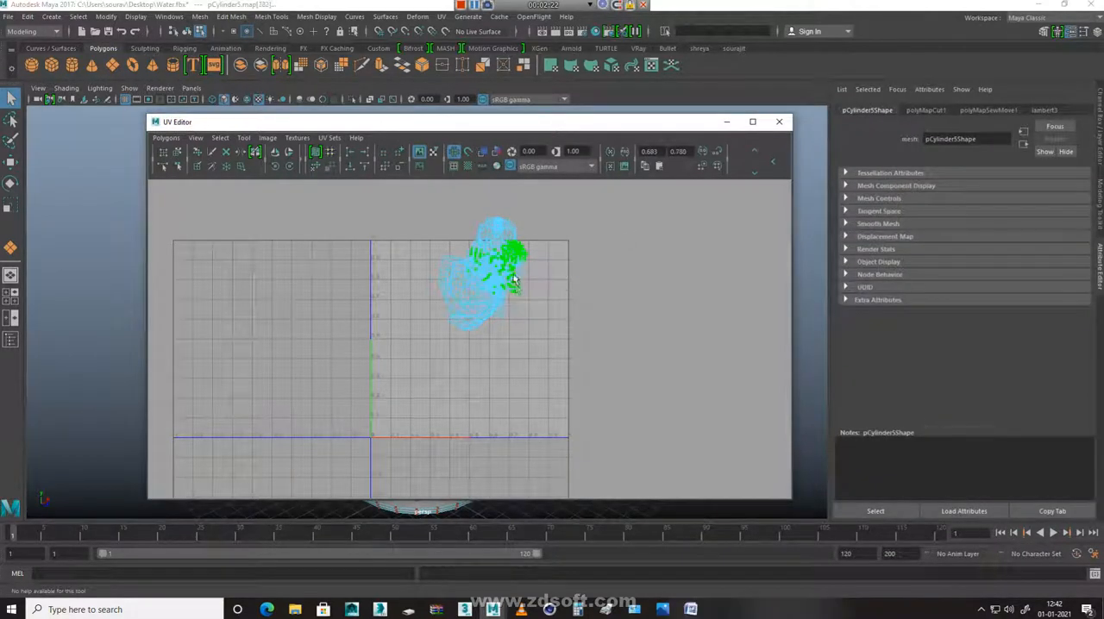
{"action": "key", "text": "w"}
{"action": "left_click_drag", "start_coordinate": [497, 275], "coordinate": [653, 279]}
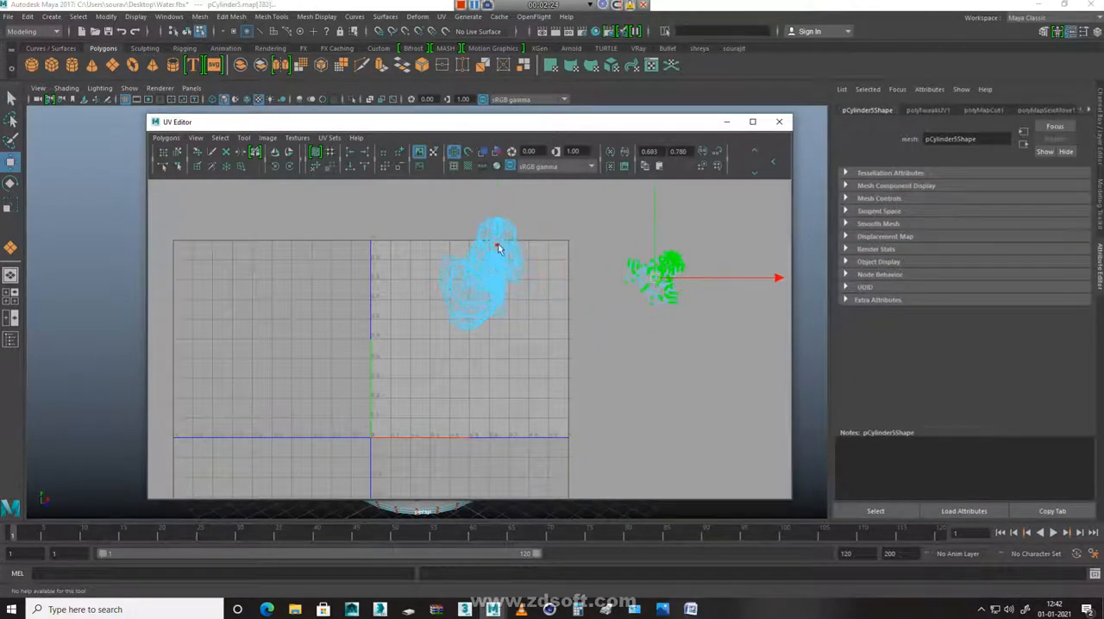
Select the largest complete shell in the overlapping cluster and move it outside the 0–1 UV tile, below the shell already separated
{"action": "left_click", "coordinate": [497, 245]}
{"action": "right_click", "coordinate": [481, 284], "text": "ctrl"}
{"action": "right_click_drag", "start_coordinate": [480, 285], "coordinate": [500, 237], "text": "ctrl"}
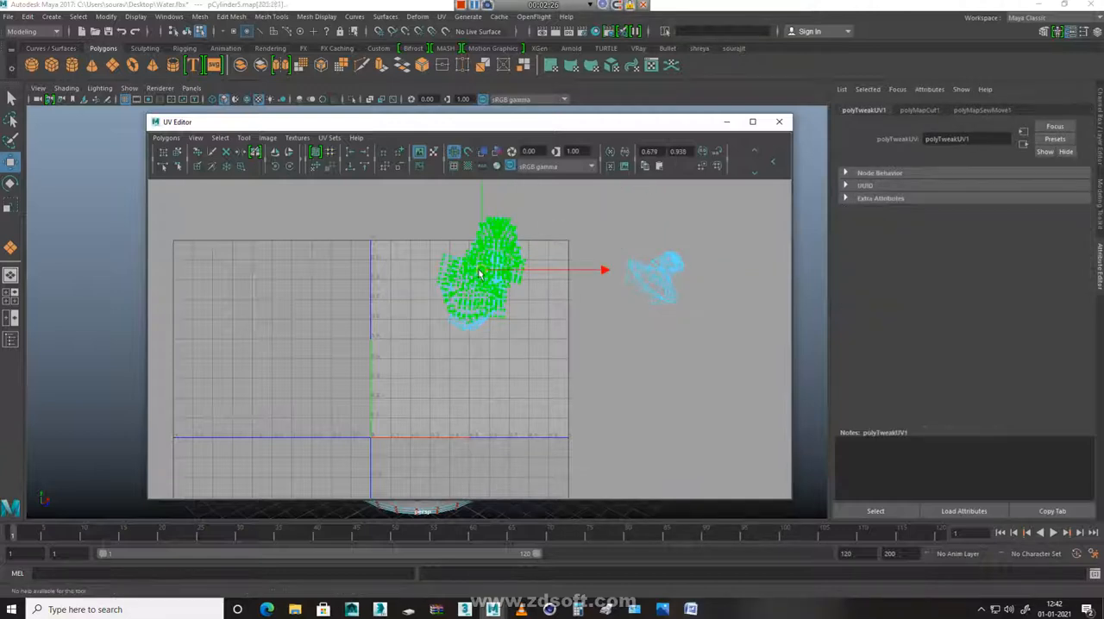
{"action": "left_click_drag", "start_coordinate": [481, 275], "coordinate": [661, 389]}
Move the two small compact shells near the top of the cluster to the empty area beyond the UV tile
{"action": "left_click", "coordinate": [495, 256]}
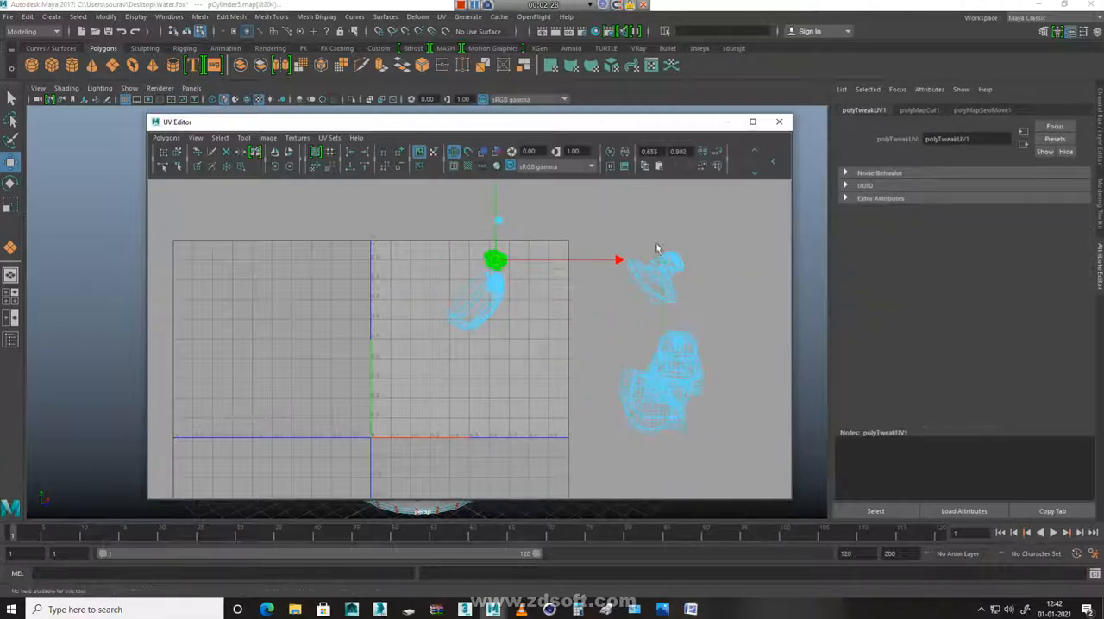
{"action": "left_click_drag", "start_coordinate": [504, 267], "coordinate": [620, 241]}
{"action": "left_click", "coordinate": [499, 222]}
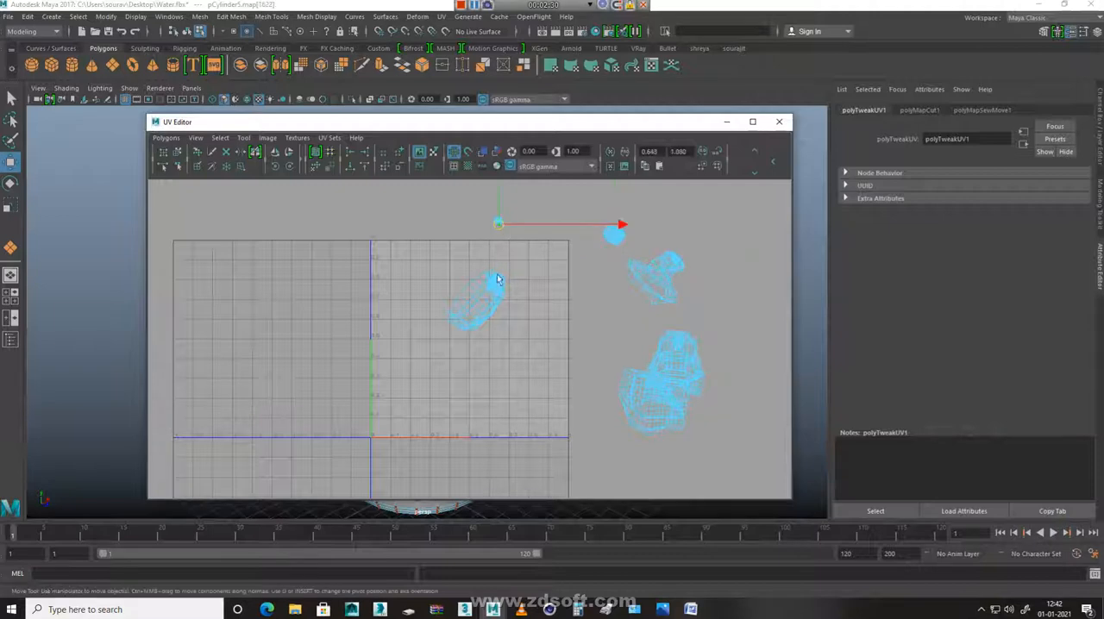
{"action": "left_click_drag", "start_coordinate": [499, 221], "coordinate": [622, 307]}
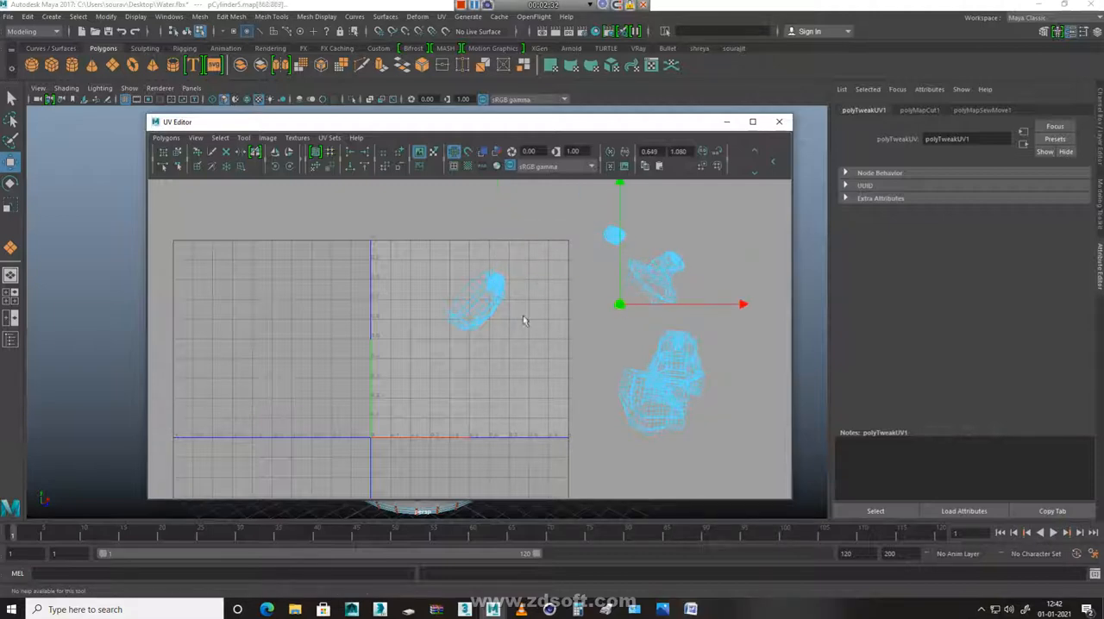
Separate the last two overlapping shells by moving the small one beside the tile and the elongated base shell above it
{"action": "left_click", "coordinate": [495, 292]}
{"action": "left_click_drag", "start_coordinate": [494, 291], "coordinate": [593, 291]}
{"action": "left_click", "coordinate": [496, 313]}
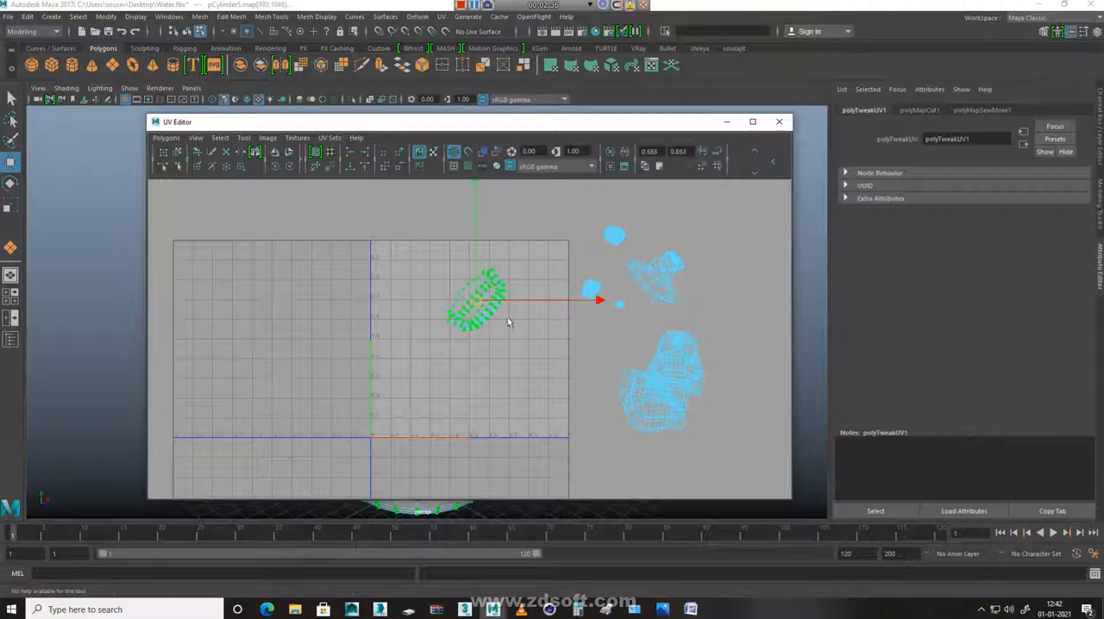
{"action": "left_click_drag", "start_coordinate": [476, 309], "coordinate": [548, 213]}
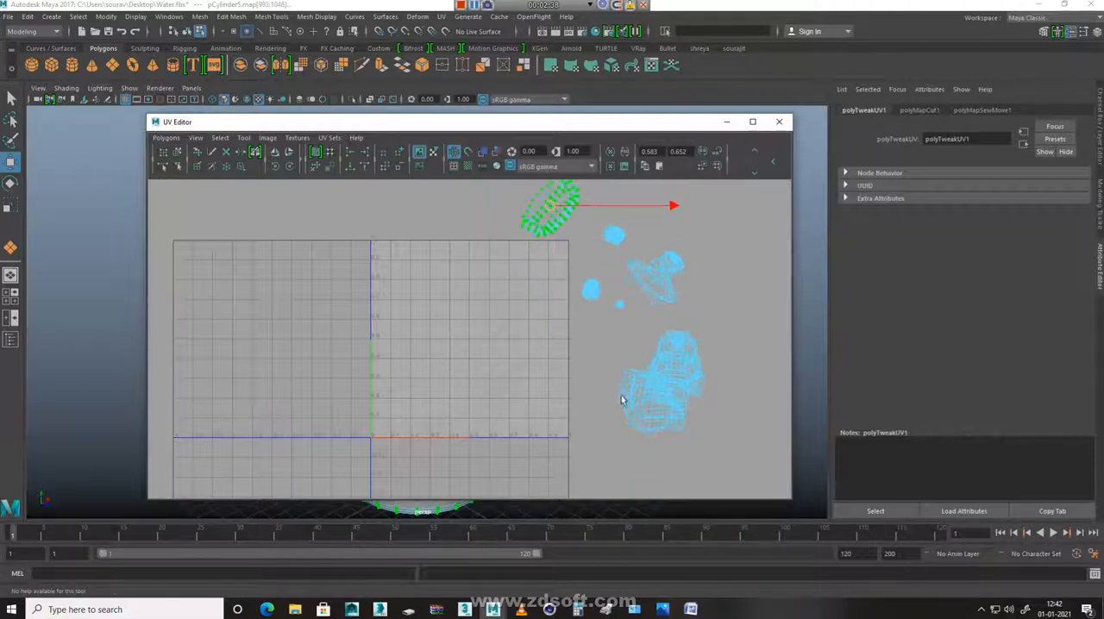
Check the base shell on the hydrant model and unfold it into a flat circular shell
{"action": "scroll", "coordinate": [524, 398], "scroll_direction": "down", "scroll_amount": 2}
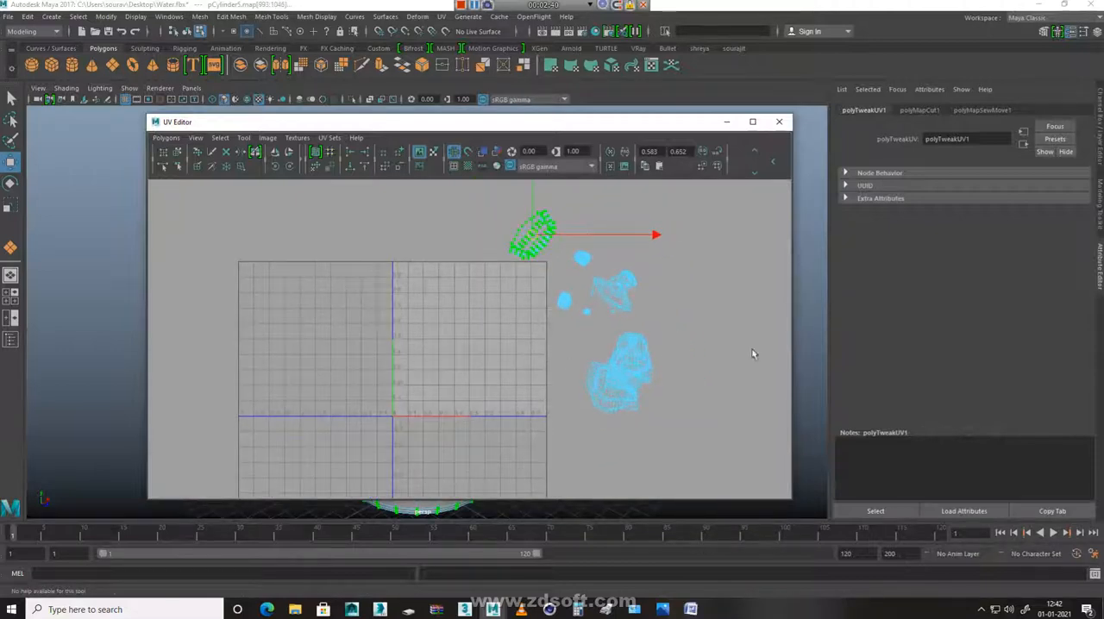
{"action": "left_click", "coordinate": [726, 122]}
{"action": "left_click_drag", "start_coordinate": [554, 431], "coordinate": [526, 365], "text": "alt"}
{"action": "left_click", "coordinate": [19, 591]}
{"action": "right_click_drag", "start_coordinate": [509, 287], "coordinate": [553, 340], "text": "shift"}
{"action": "key", "text": "r"}
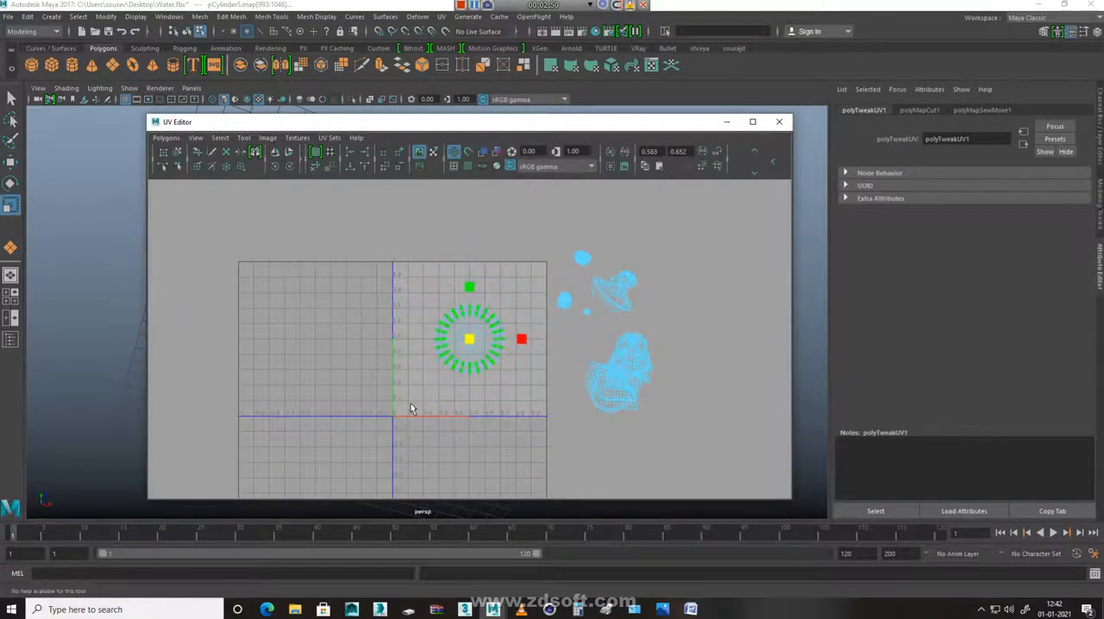
Scale down the circular base shell and place it in the upper-left corner of the 0–1 UV tile
{"action": "key", "text": "w"}
{"action": "left_click_drag", "start_coordinate": [474, 339], "coordinate": [423, 300]}
{"action": "key", "text": "r"}
{"action": "key", "text": "w"}
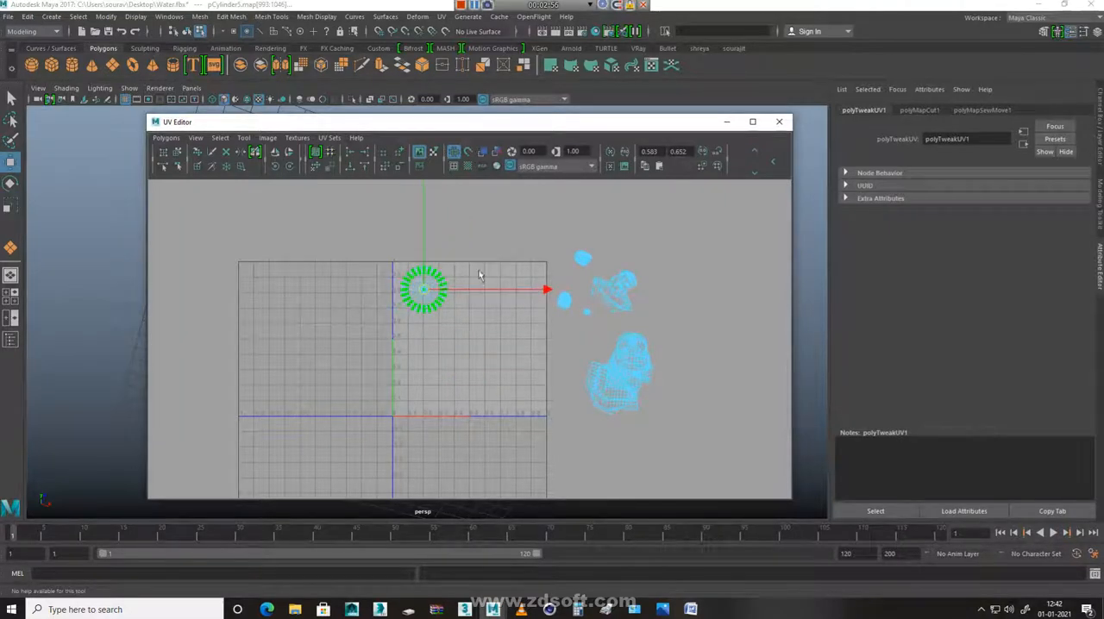
Select the tiny shell of the hydrant's top cap, uncover the model behind the UV Editor, and unfold the shell
{"action": "left_click", "coordinate": [647, 300]}
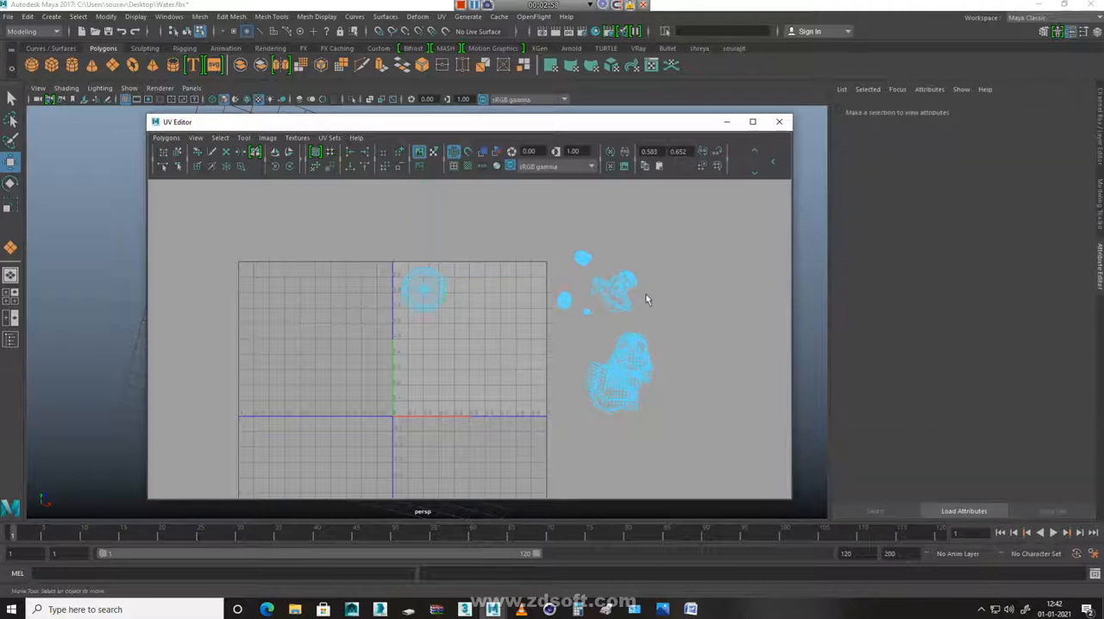
{"action": "left_click", "coordinate": [584, 318]}
{"action": "left_click_drag", "start_coordinate": [675, 128], "coordinate": [639, 386]}
{"action": "left_click_drag", "start_coordinate": [601, 207], "coordinate": [604, 291], "text": "alt"}
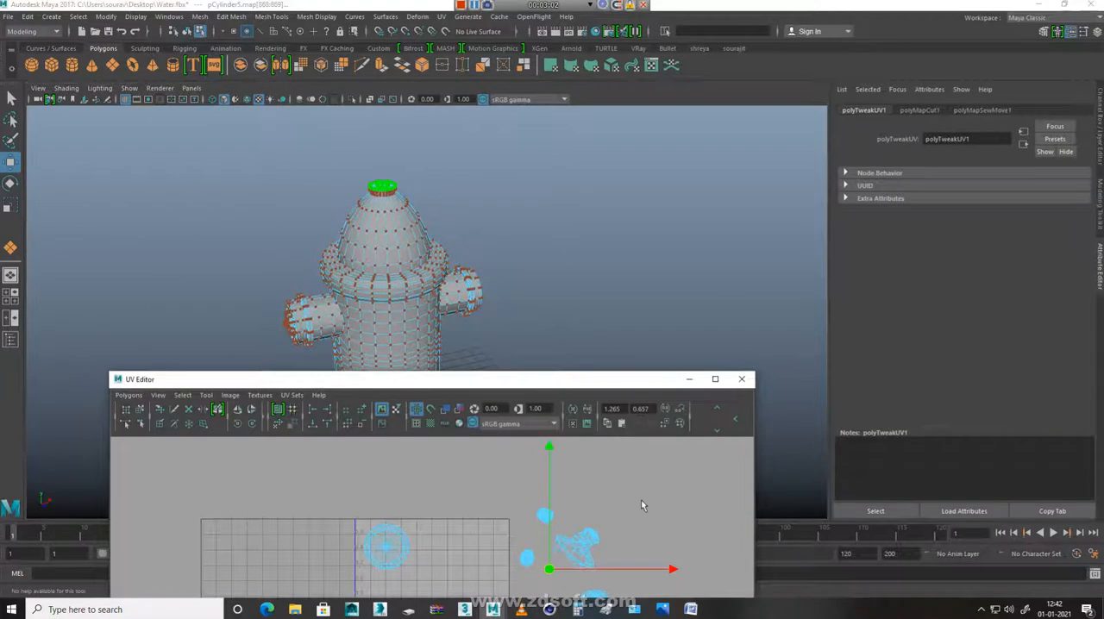
{"action": "right_click", "coordinate": [641, 504], "text": "shift"}
{"action": "right_click_drag", "start_coordinate": [641, 401], "coordinate": [642, 399], "text": "shift"}
Scale down the unfolded top cap shell and place it beside the circular base shell
{"action": "key", "text": "r"}
{"action": "middle_click_drag", "start_coordinate": [554, 544], "coordinate": [586, 435], "text": "alt"}
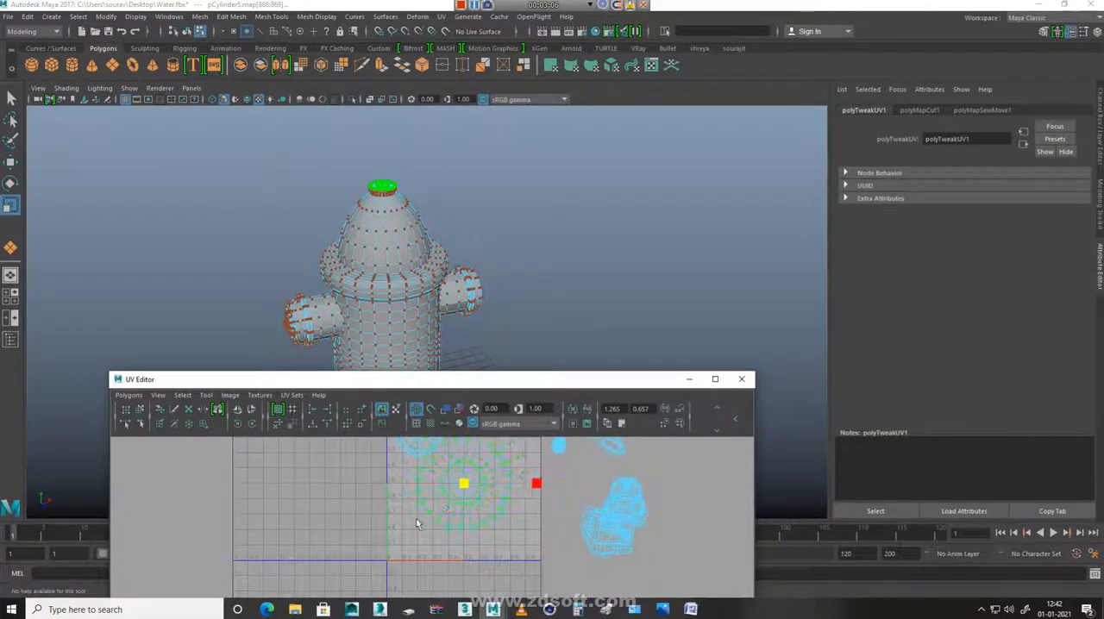
{"action": "key", "text": "w"}
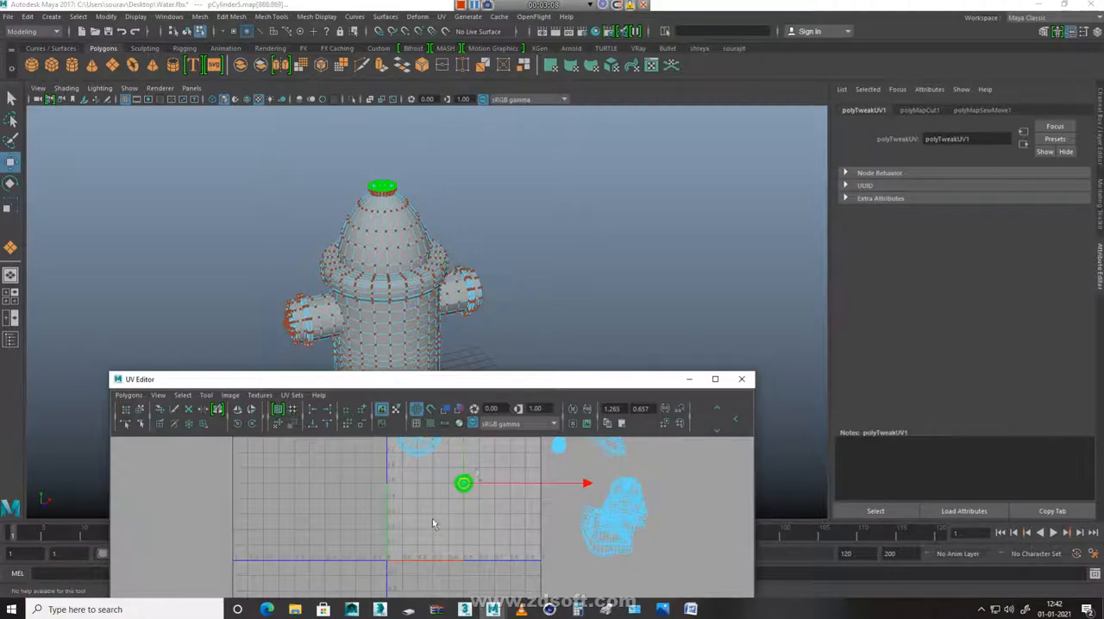
{"action": "left_click_drag", "start_coordinate": [459, 490], "coordinate": [447, 448]}
{"action": "middle_click_drag", "start_coordinate": [463, 494], "coordinate": [456, 557], "text": "alt"}
{"action": "left_click_drag", "start_coordinate": [446, 507], "coordinate": [448, 485]}
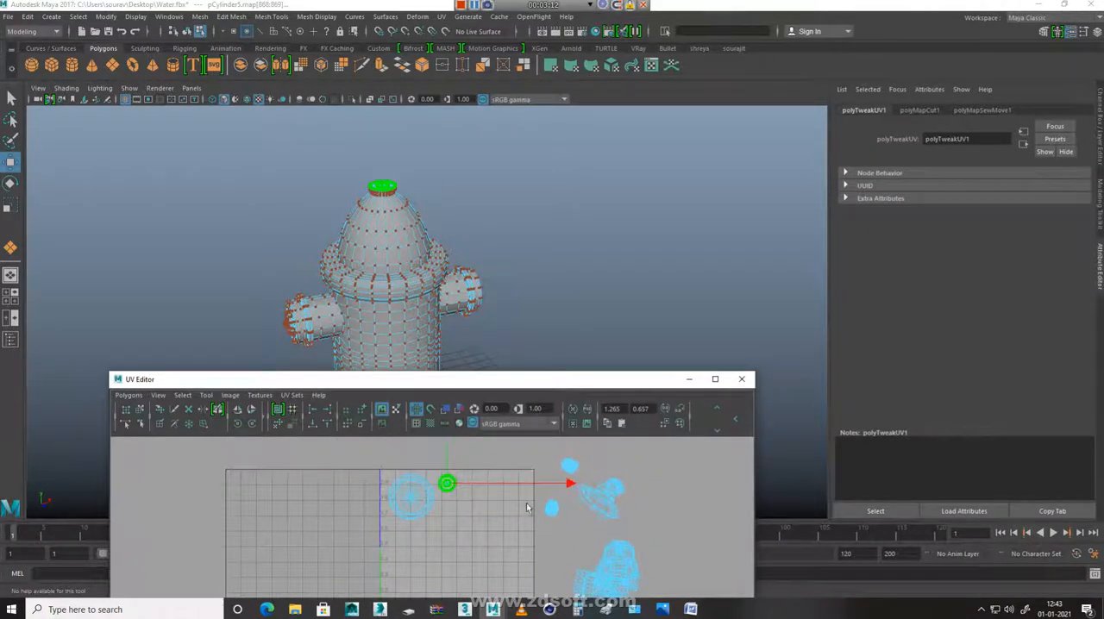
Select all UVs of the separated nozzle shell outside the tile
{"action": "left_click", "coordinate": [616, 492]}
{"action": "right_click_drag", "start_coordinate": [587, 525], "coordinate": [595, 483]}
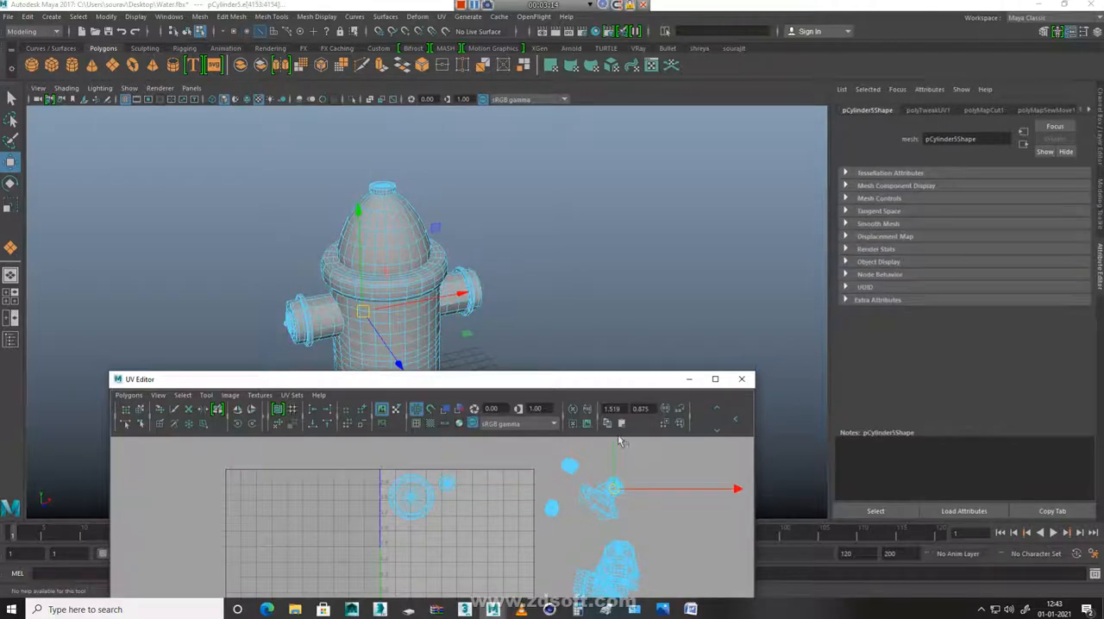
{"action": "right_click_drag", "start_coordinate": [573, 494], "coordinate": [624, 493]}
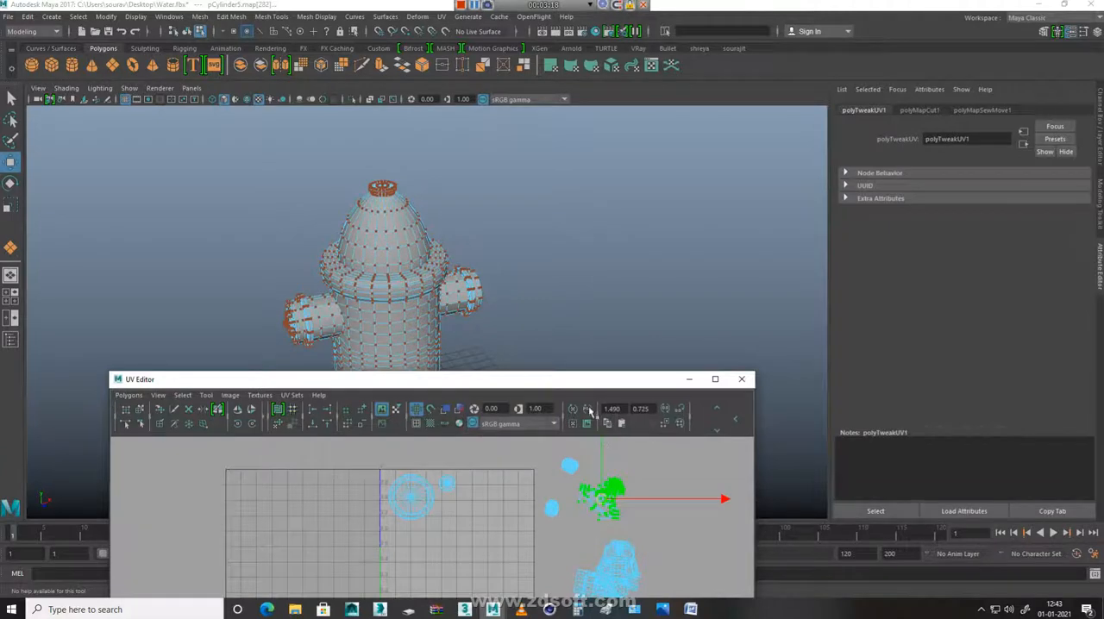
Select the edge loop around the outer rim of the nozzle's end face on the model and cut the UVs along it
{"action": "left_click_drag", "start_coordinate": [578, 289], "coordinate": [483, 297], "text": "alt"}
{"action": "right_click_drag", "start_coordinate": [484, 298], "coordinate": [518, 308], "text": "alt"}
{"action": "left_click_drag", "start_coordinate": [518, 308], "coordinate": [544, 281], "text": "alt"}
{"action": "right_click_drag", "start_coordinate": [544, 280], "coordinate": [638, 312], "text": "alt"}
{"action": "middle_click_drag", "start_coordinate": [508, 232], "coordinate": [483, 272], "text": "alt"}
{"action": "right_click_drag", "start_coordinate": [483, 271], "coordinate": [612, 324], "text": "alt"}
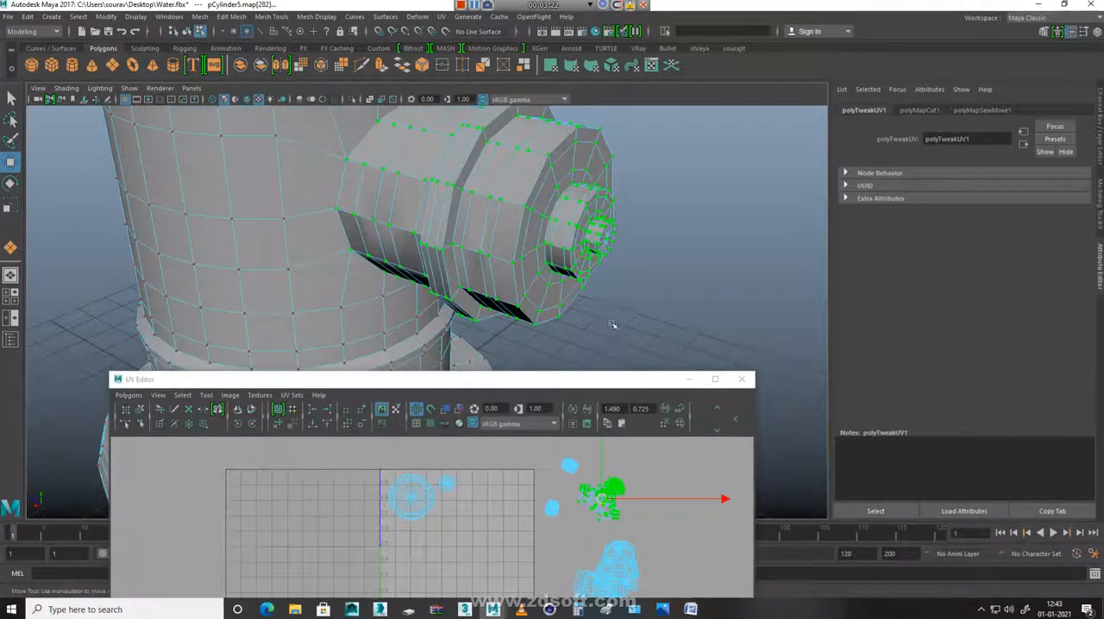
{"action": "left_click_drag", "start_coordinate": [629, 250], "coordinate": [553, 259], "text": "alt"}
{"action": "right_click_drag", "start_coordinate": [552, 259], "coordinate": [730, 311], "text": "alt"}
{"action": "left_click_drag", "start_coordinate": [730, 310], "coordinate": [536, 265], "text": "alt"}
{"action": "right_click_drag", "start_coordinate": [427, 266], "coordinate": [395, 184]}
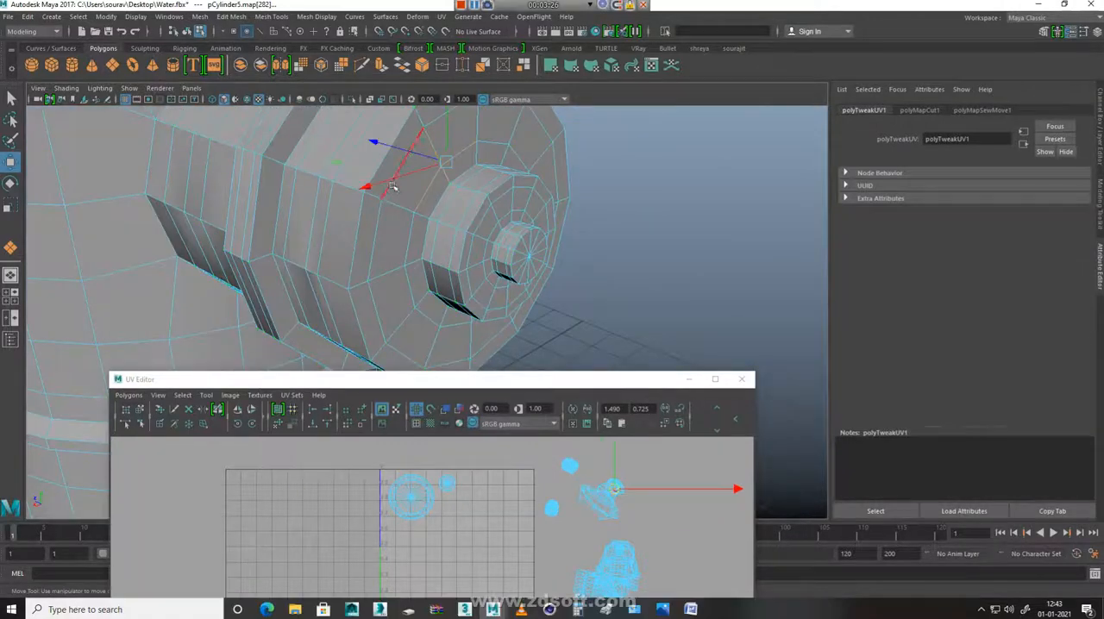
{"action": "double_click", "coordinate": [362, 218]}
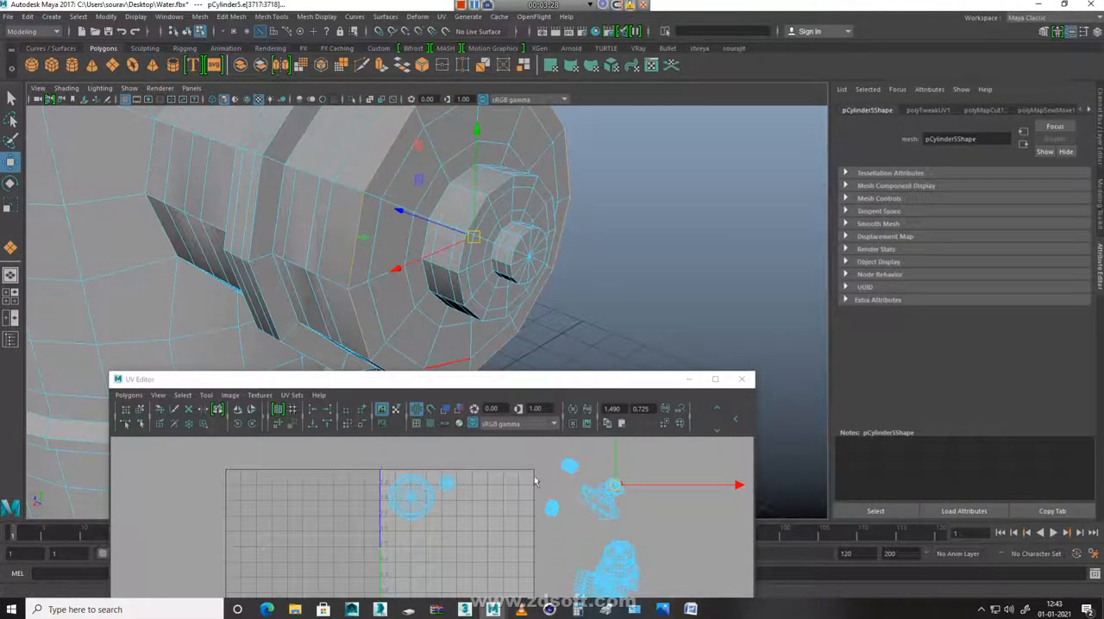
{"action": "right_click", "coordinate": [662, 464], "text": "shift"}
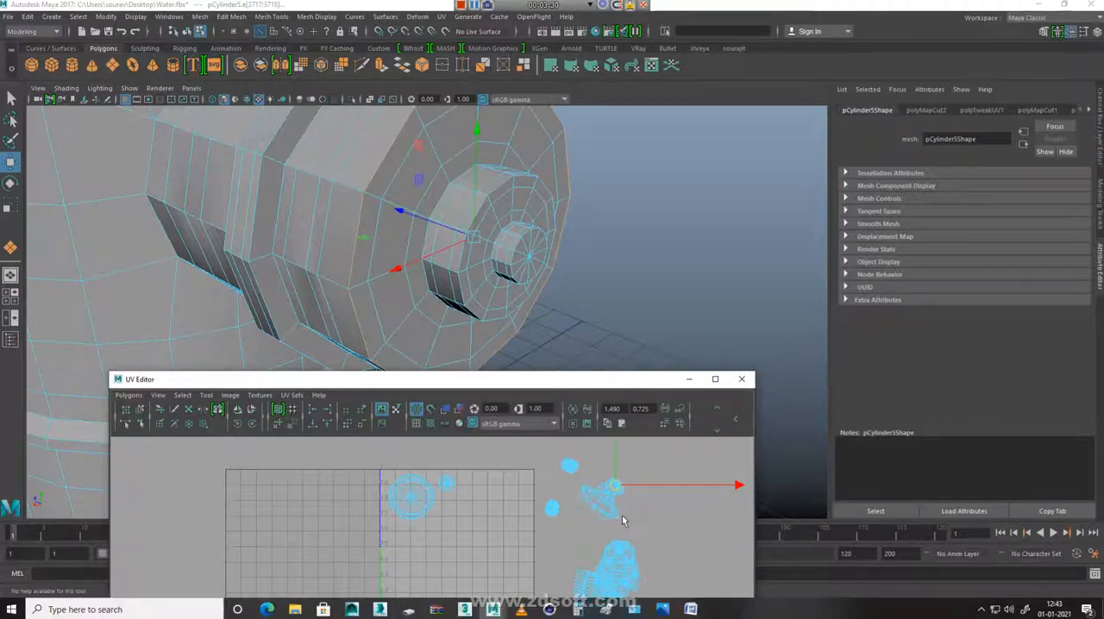
Select the newly cut nozzle end cap shell and unfold it
{"action": "left_click", "coordinate": [699, 518]}
{"action": "left_click", "coordinate": [618, 487]}
{"action": "right_click_drag", "start_coordinate": [645, 515], "coordinate": [755, 471], "text": "ctrl"}
{"action": "scroll", "coordinate": [647, 482], "scroll_direction": "down", "scroll_amount": 2}
{"action": "right_click_drag", "start_coordinate": [619, 488], "coordinate": [620, 459], "text": "shift"}
{"action": "middle_click_drag", "start_coordinate": [619, 509], "coordinate": [637, 488], "text": "alt"}
Scale down the nozzle end cap shell and place it to the right of the top cap shell in the tile
{"action": "key", "text": "r"}
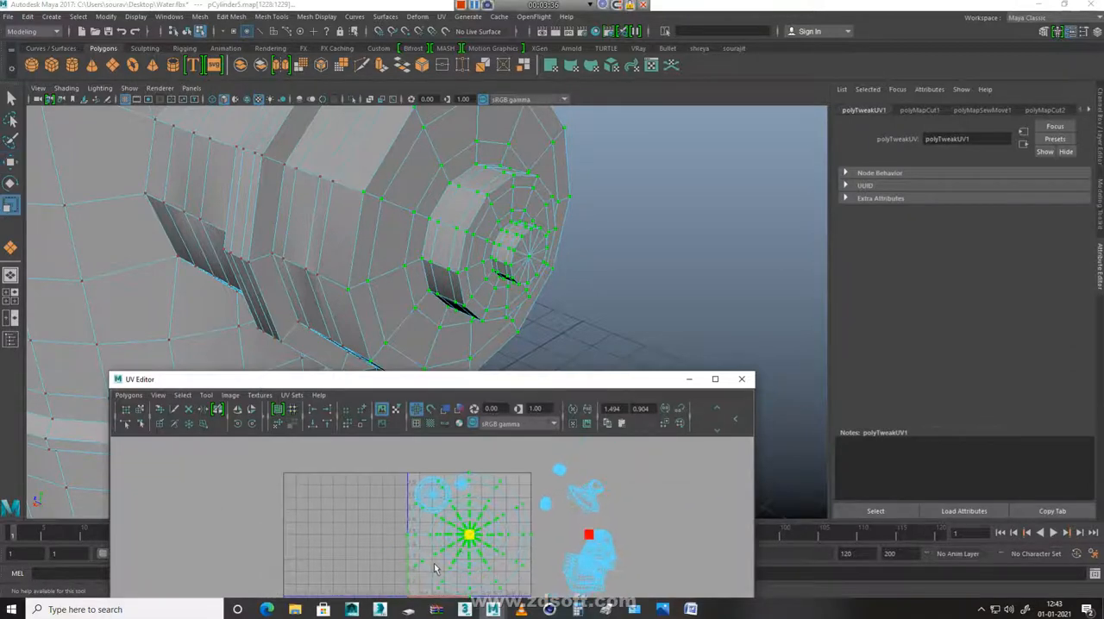
{"action": "left_click_drag", "start_coordinate": [473, 542], "coordinate": [488, 489]}
{"action": "key", "text": "w"}
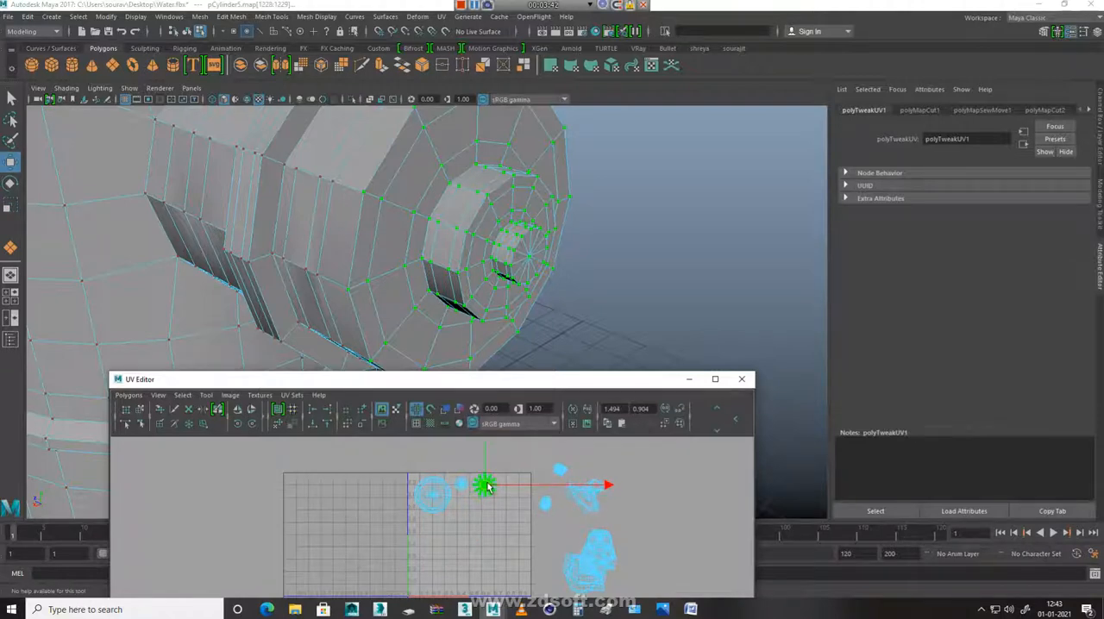
Select a lengthwise line of edges along the nozzle barrel as its seam
{"action": "right_click_drag", "start_coordinate": [665, 533], "coordinate": [563, 505], "text": "alt"}
{"action": "middle_click_drag", "start_coordinate": [311, 188], "coordinate": [496, 287], "text": "alt"}
{"action": "key", "text": "F10"}
{"action": "double_click", "coordinate": [309, 205]}
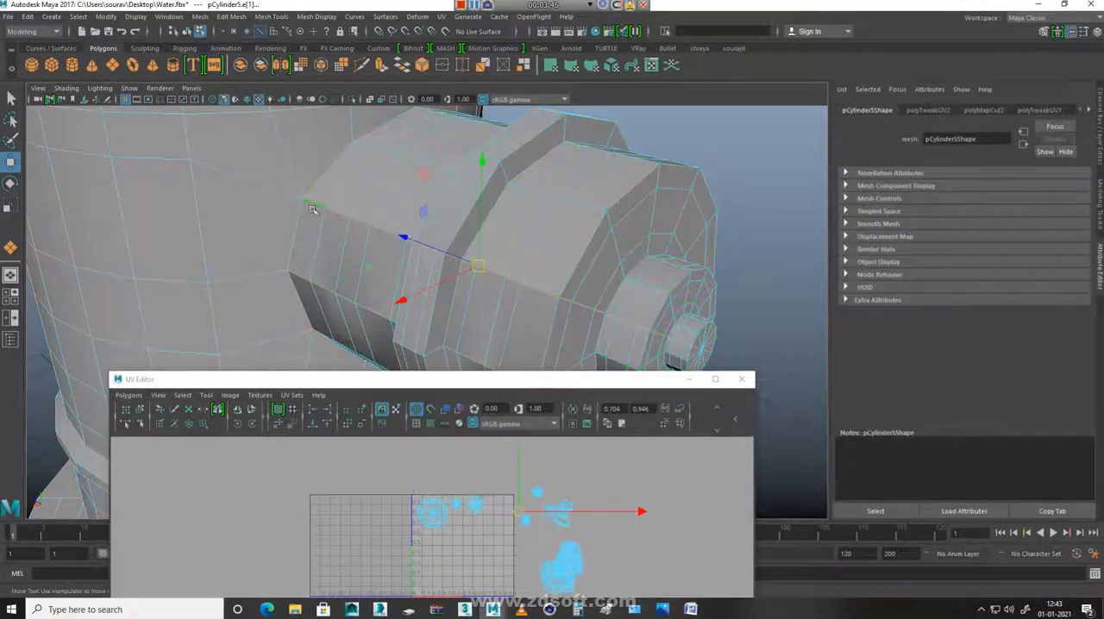
{"action": "left_click_drag", "start_coordinate": [566, 217], "coordinate": [883, 421], "text": "ctrl"}
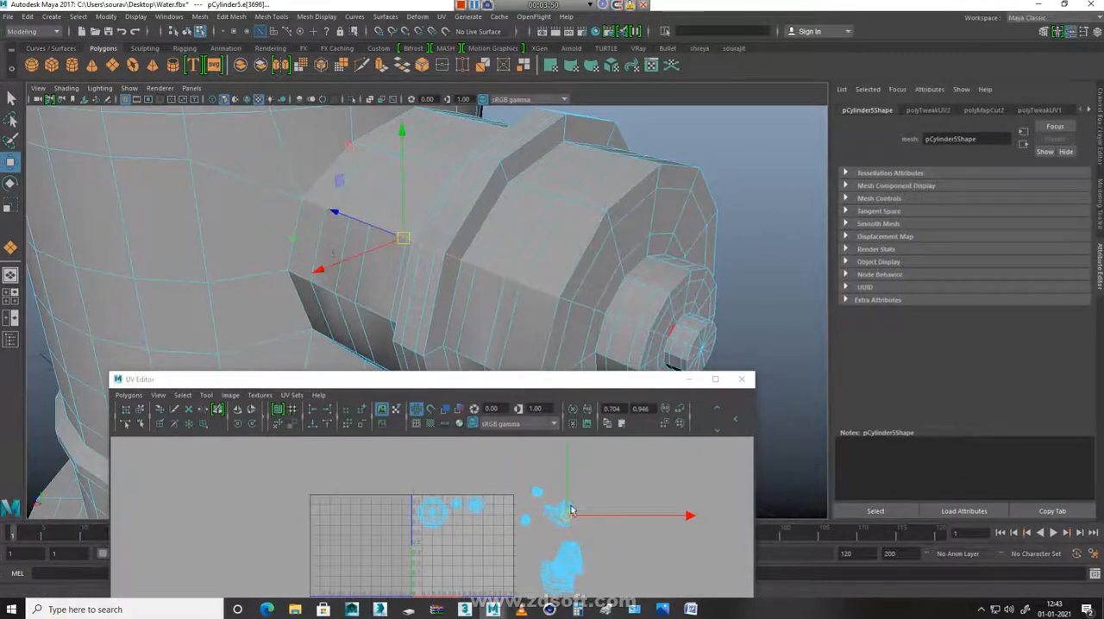
Cut the UVs along the nozzle barrel's lengthwise seam and unfold the barrel shell into a flat strip
{"action": "right_click_drag", "start_coordinate": [651, 481], "coordinate": [583, 481], "text": "shift"}
{"action": "right_click_drag", "start_coordinate": [601, 537], "coordinate": [658, 545]}
{"action": "left_click", "coordinate": [568, 509]}
{"action": "right_click_drag", "start_coordinate": [573, 526], "coordinate": [683, 460], "text": "ctrl"}
{"action": "scroll", "coordinate": [604, 509], "scroll_direction": "down", "scroll_amount": 1}
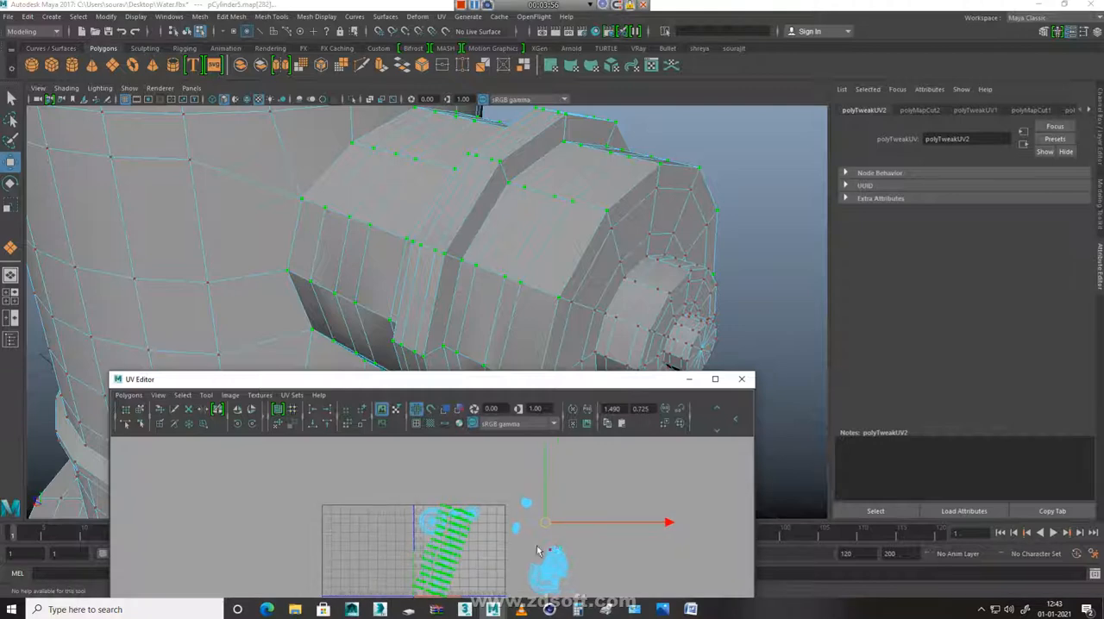
Rotate the barrel strip to horizontal and move it, scaled down, to the empty area beyond the tile's upper-right corner
{"action": "key", "text": "e"}
{"action": "left_click_drag", "start_coordinate": [529, 476], "coordinate": [552, 542]}
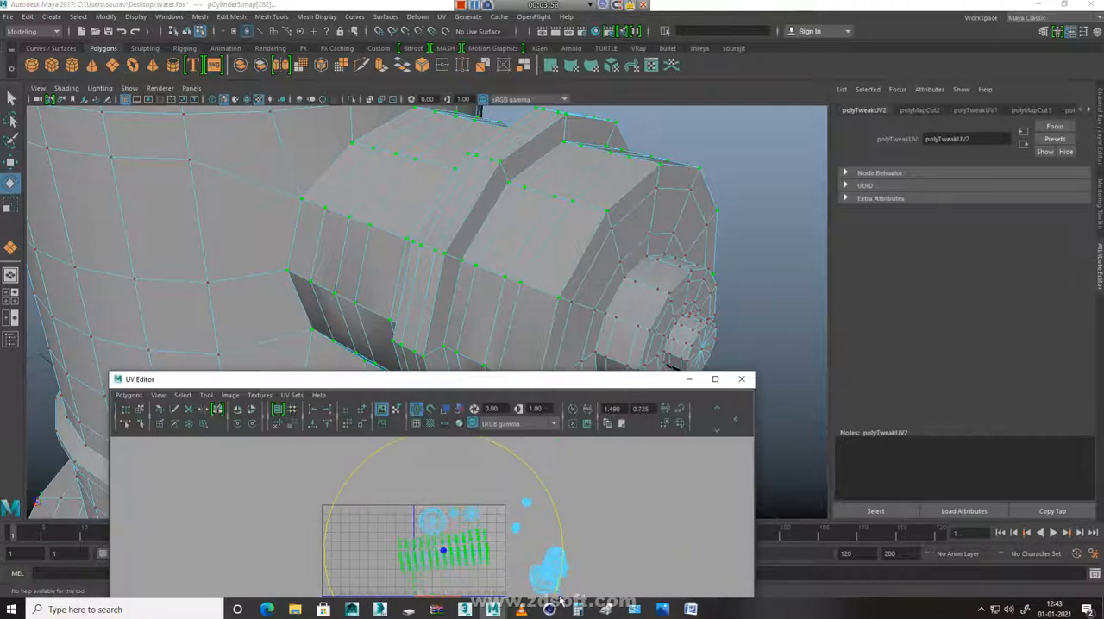
{"action": "key", "text": "r"}
{"action": "key", "text": "w"}
{"action": "left_click_drag", "start_coordinate": [444, 557], "coordinate": [624, 486]}
Try unfolding with only part of the barrel strip's UVs selected, and undo it
{"action": "left_click_drag", "start_coordinate": [615, 446], "coordinate": [615, 445]}
{"action": "right_click_drag", "start_coordinate": [660, 516], "coordinate": [670, 479], "text": "shift"}
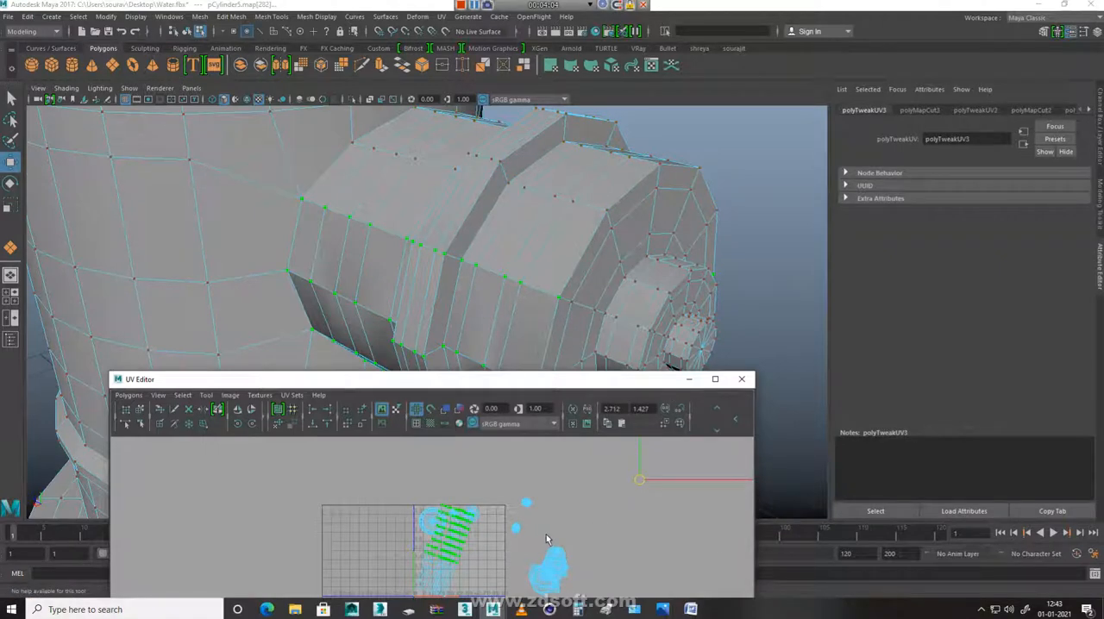
{"action": "key", "text": "ctrl+z"}
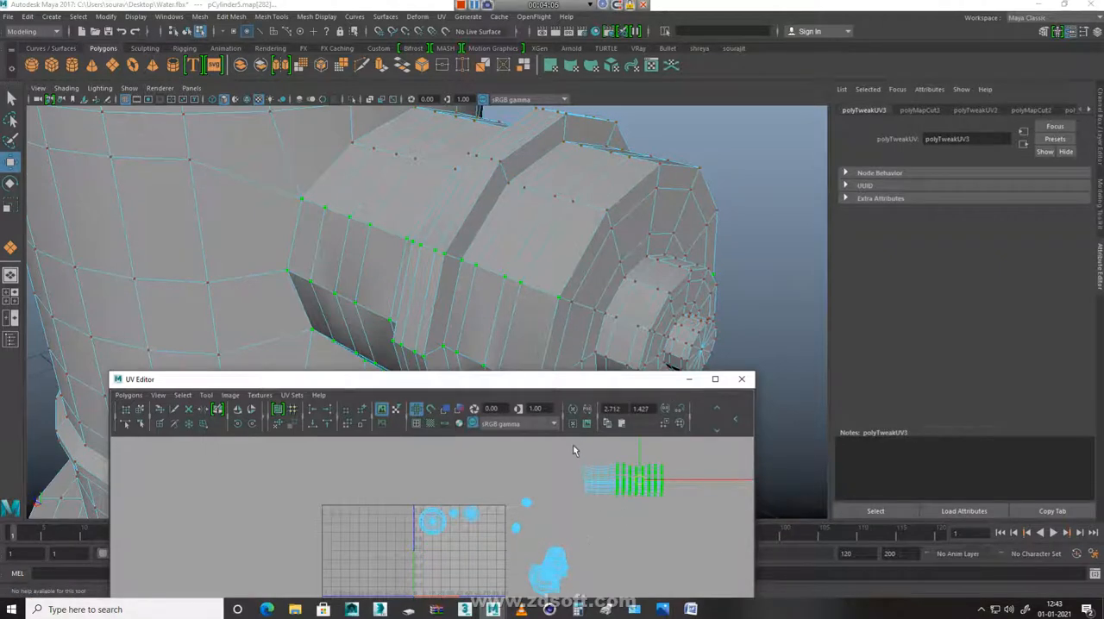
Select the upper rows of UVs in the barrel strip and unfold the strip again
{"action": "key", "text": "e"}
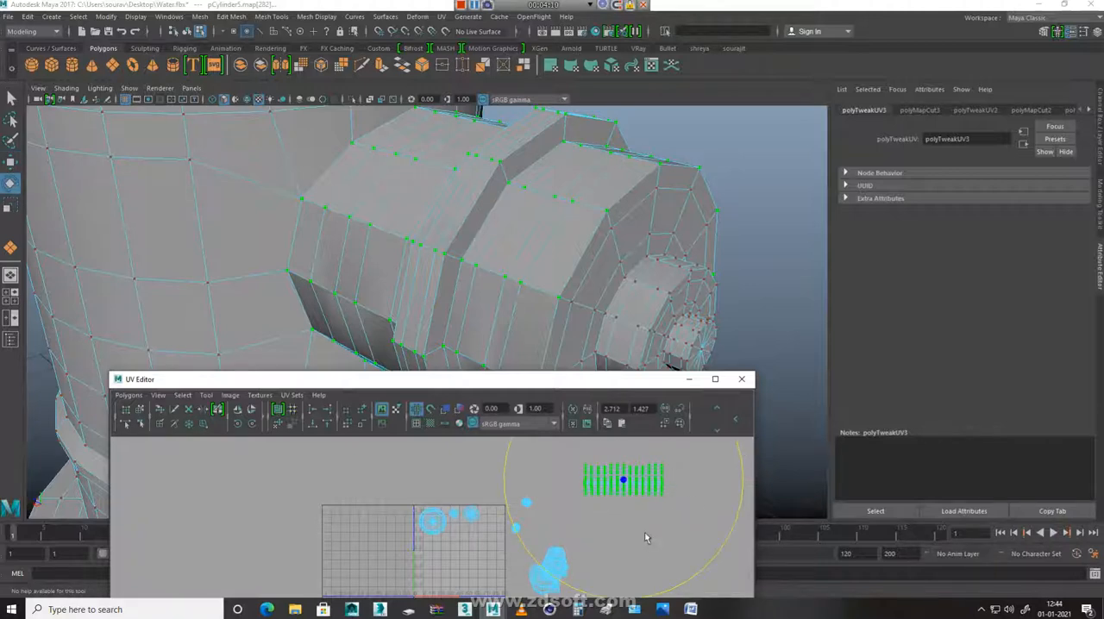
{"action": "key", "text": "w"}
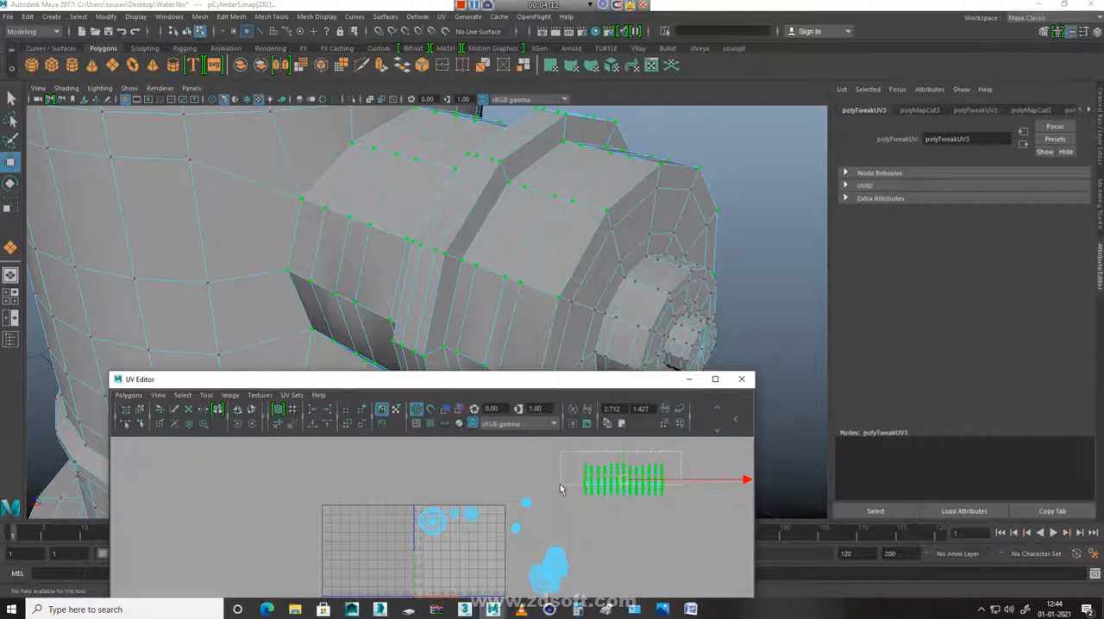
{"action": "left_click_drag", "start_coordinate": [560, 484], "coordinate": [560, 484]}
{"action": "right_click_drag", "start_coordinate": [620, 529], "coordinate": [629, 489], "text": "shift"}
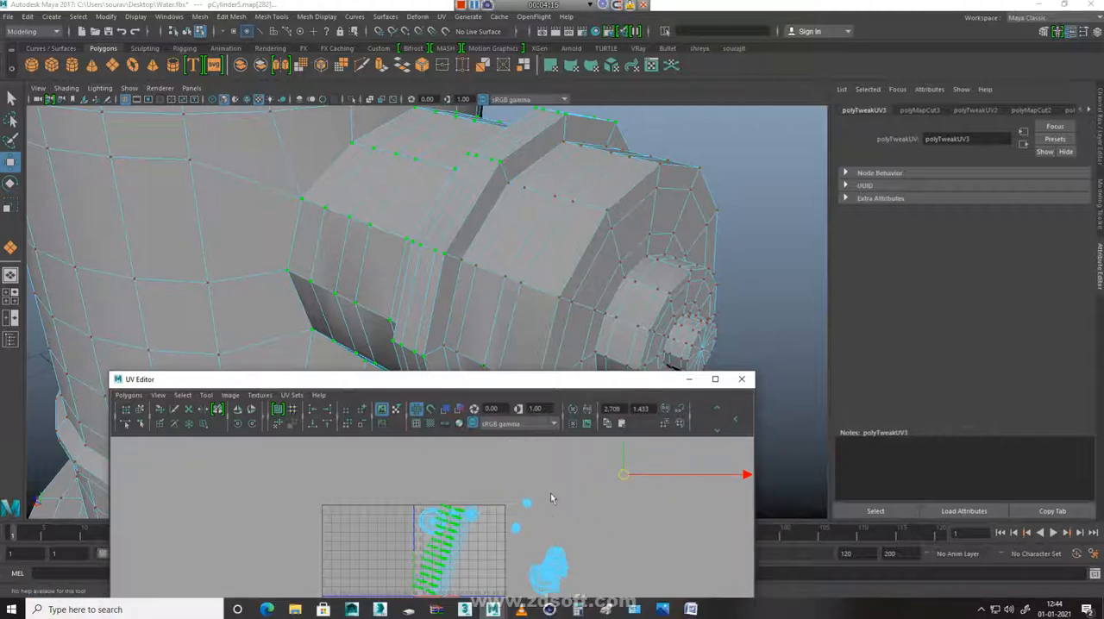
Rotate the whole barrel strip to horizontal and fit it at reduced size beneath the small shells inside the tile
{"action": "key", "text": "e"}
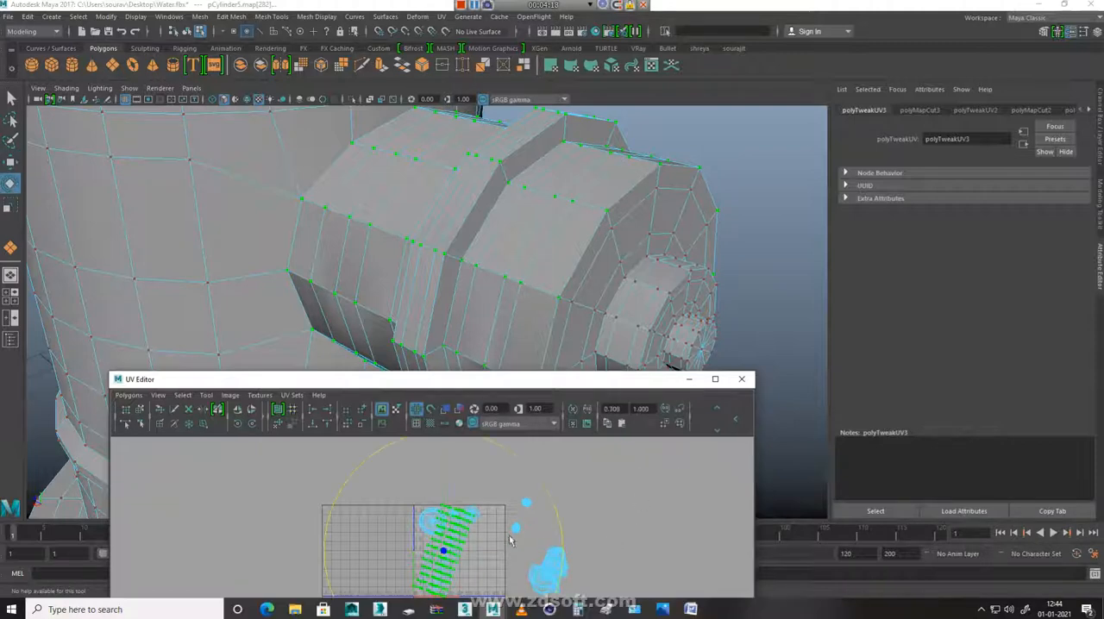
{"action": "left_click_drag", "start_coordinate": [528, 466], "coordinate": [554, 546]}
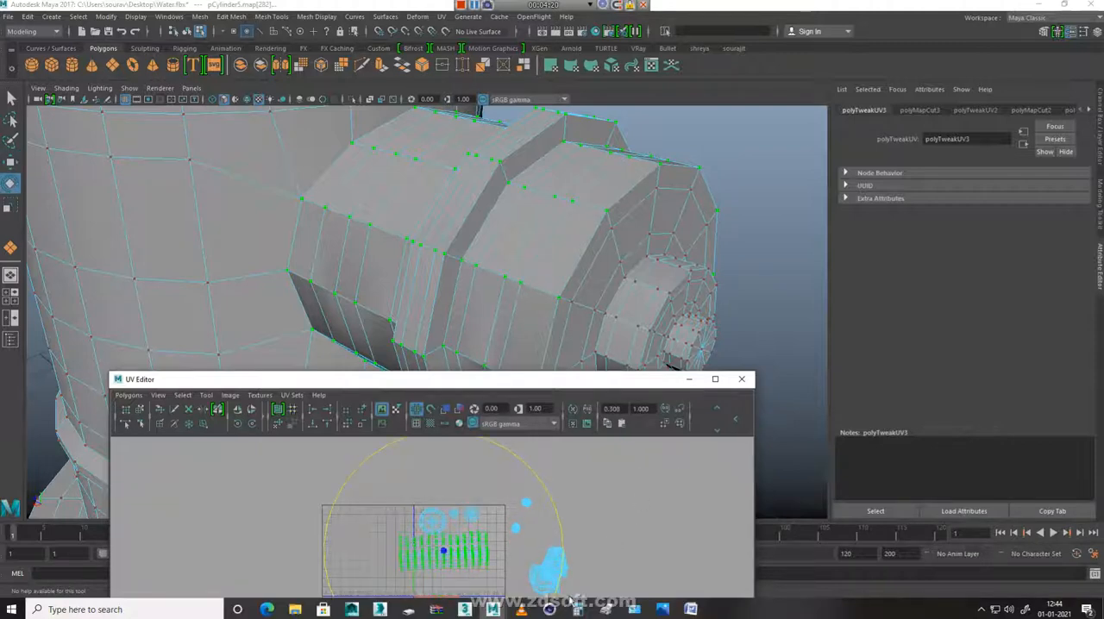
{"action": "key", "text": "r"}
{"action": "left_click_drag", "start_coordinate": [442, 559], "coordinate": [373, 597]}
{"action": "key", "text": "w"}
{"action": "left_click_drag", "start_coordinate": [445, 553], "coordinate": [473, 534]}
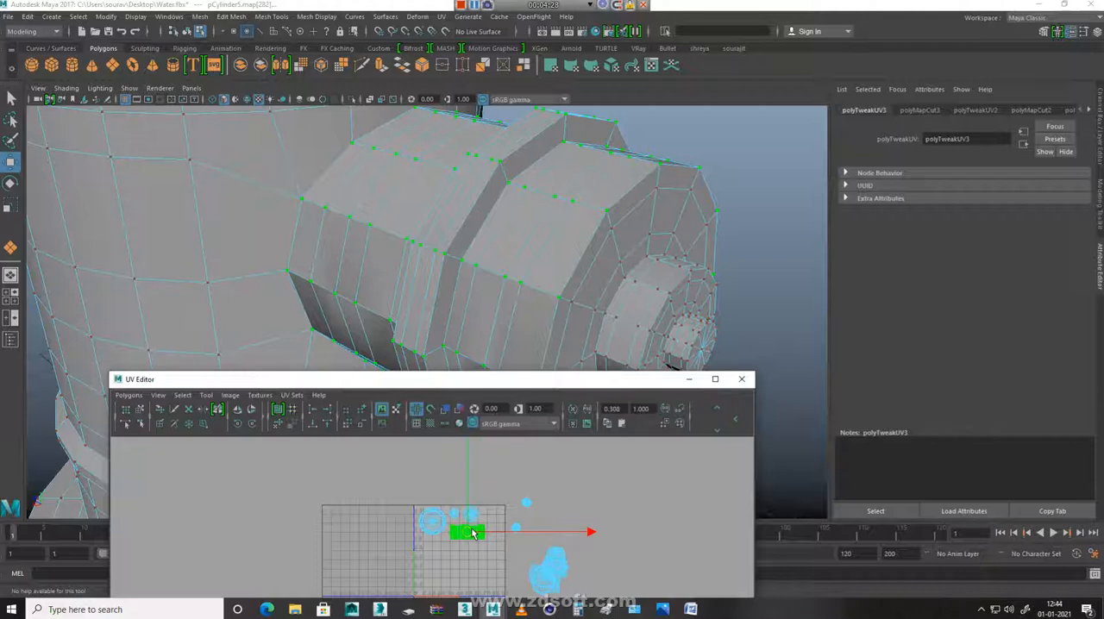
Cut the UVs around the outer edge loop of the front cap on the next side nozzle
{"action": "left_click", "coordinate": [524, 506]}
{"action": "right_click_drag", "start_coordinate": [466, 340], "coordinate": [228, 197], "text": "alt"}
{"action": "left_click_drag", "start_coordinate": [229, 196], "coordinate": [506, 234], "text": "alt"}
{"action": "right_click_drag", "start_coordinate": [506, 234], "coordinate": [650, 329], "text": "alt"}
{"action": "left_click_drag", "start_coordinate": [677, 333], "coordinate": [646, 336], "text": "alt"}
{"action": "right_click_drag", "start_coordinate": [416, 285], "coordinate": [421, 152]}
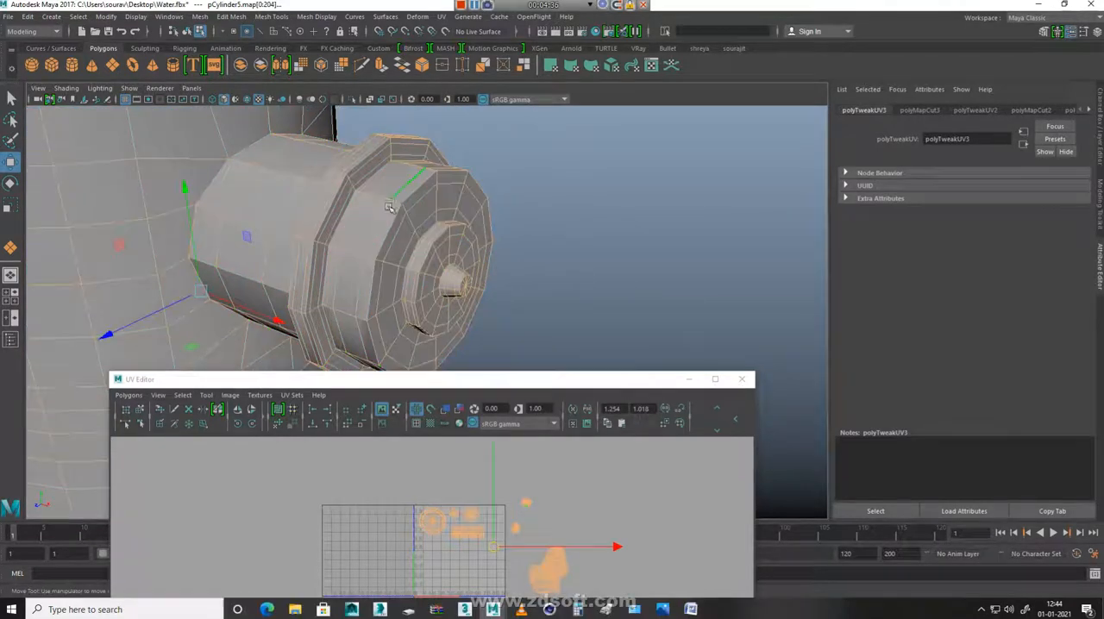
{"action": "double_click", "coordinate": [391, 224]}
{"action": "right_click_drag", "start_coordinate": [575, 464], "coordinate": [501, 446], "text": "shift"}
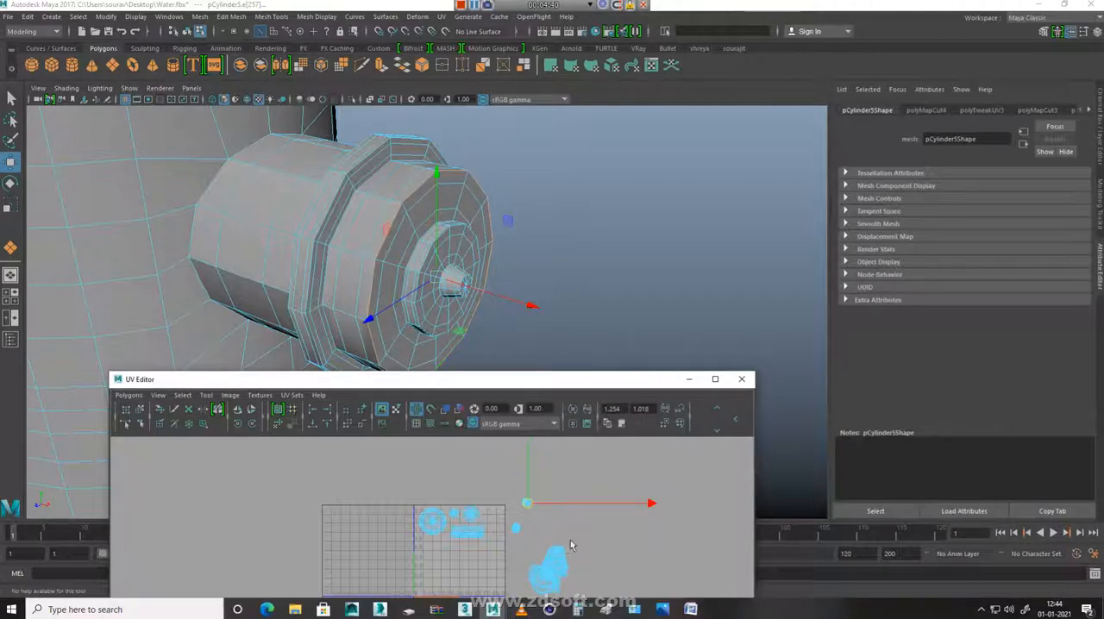
Select the whole front cap shell of this nozzle and unfold it
{"action": "right_click_drag", "start_coordinate": [448, 248], "coordinate": [483, 252]}
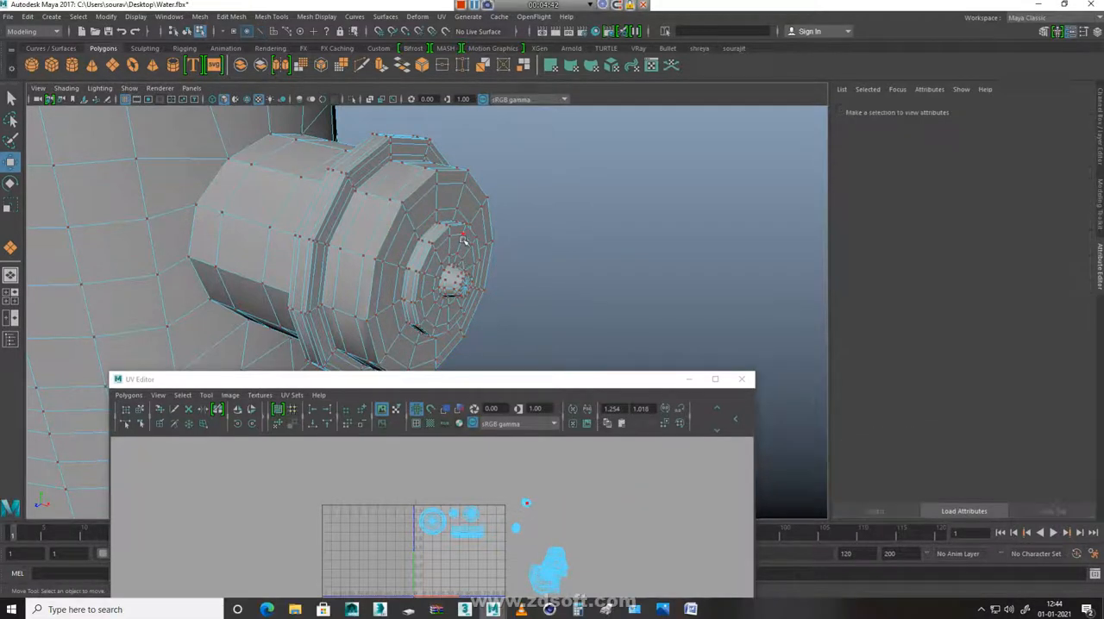
{"action": "left_click", "coordinate": [463, 239]}
{"action": "right_click_drag", "start_coordinate": [549, 496], "coordinate": [704, 413], "text": "ctrl"}
{"action": "right_click_drag", "start_coordinate": [598, 473], "coordinate": [603, 443], "text": "shift"}
Scale the unfolded cap shell down and place it in the tile's upper-right corner beside the other small round shells
{"action": "key", "text": "r"}
{"action": "left_click_drag", "start_coordinate": [456, 554], "coordinate": [369, 609]}
{"action": "key", "text": "w"}
{"action": "left_click_drag", "start_coordinate": [466, 555], "coordinate": [479, 535]}
{"action": "key", "text": "r"}
{"action": "key", "text": "w"}
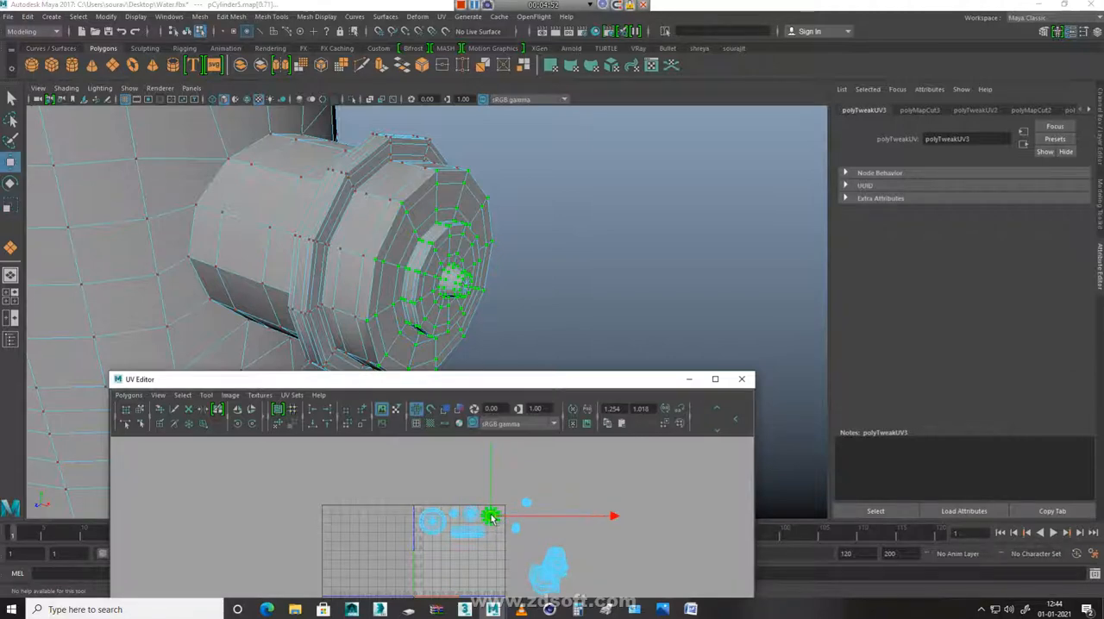
{"action": "scroll", "coordinate": [491, 518], "scroll_direction": "up", "scroll_amount": 4}
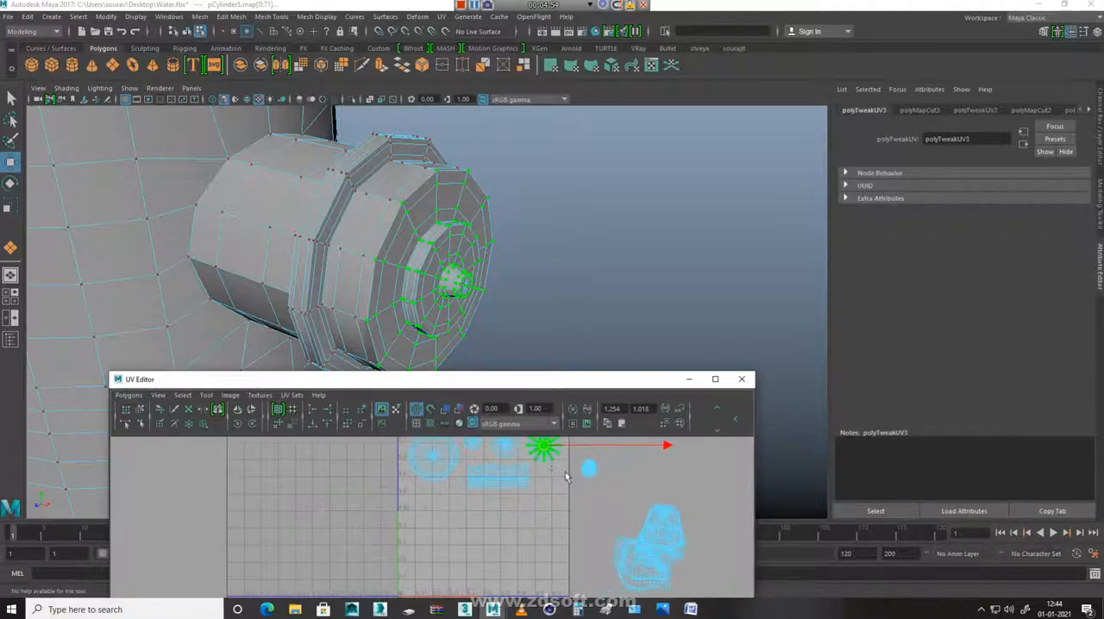
{"action": "scroll", "coordinate": [508, 522], "scroll_direction": "up", "scroll_amount": 2}
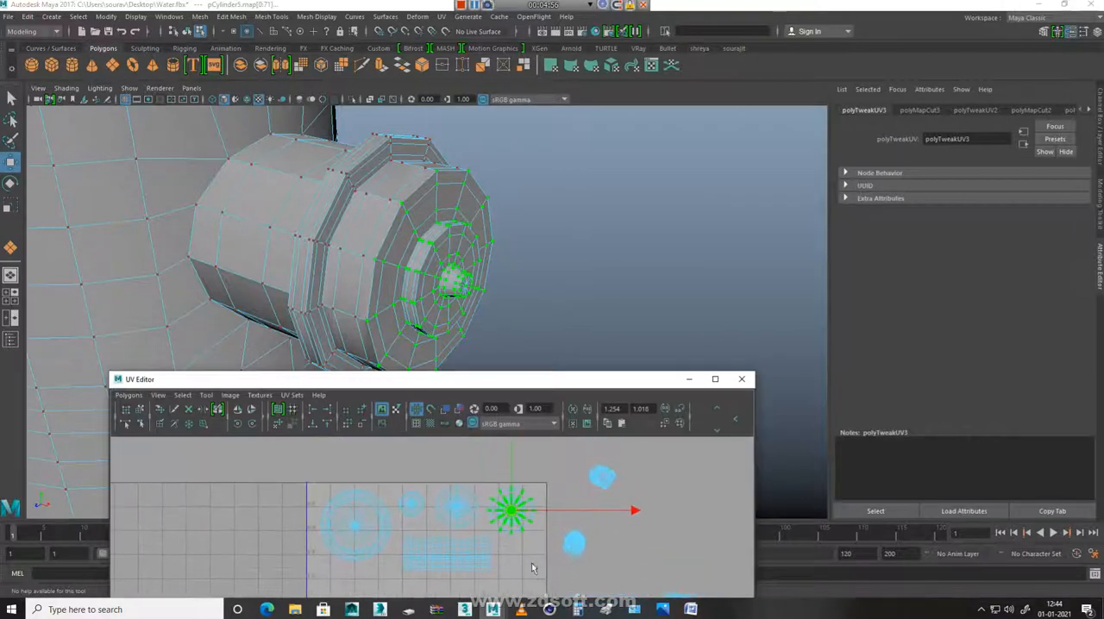
{"action": "key", "text": "r"}
{"action": "mouse_move", "coordinate": [512, 518]}
{"action": "left_mouse_down"}
{"action": "mouse_move", "coordinate": [495, 521]}
{"action": "mouse_move", "coordinate": [512, 512]}
{"action": "left_mouse_up"}
{"action": "key", "text": "w"}
Cut a lengthwise UV seam along the barrel of the same nozzle
{"action": "left_click", "coordinate": [596, 482]}
{"action": "right_click_drag", "start_coordinate": [365, 303], "coordinate": [368, 258]}
{"action": "double_click", "coordinate": [239, 159]}
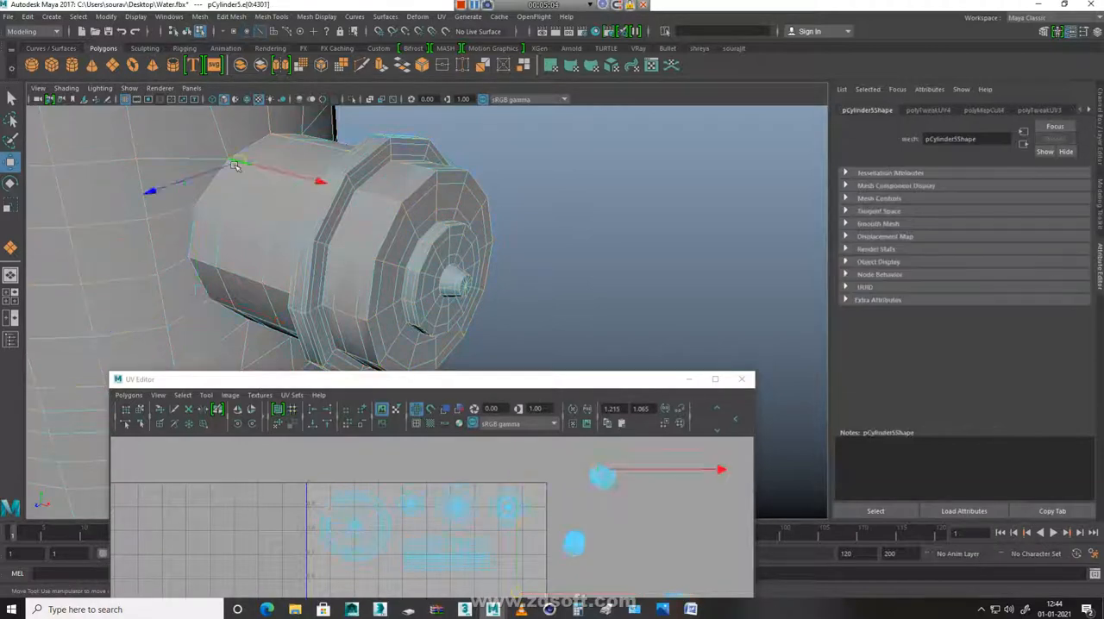
{"action": "middle_click_drag", "start_coordinate": [401, 150], "coordinate": [597, 404]}
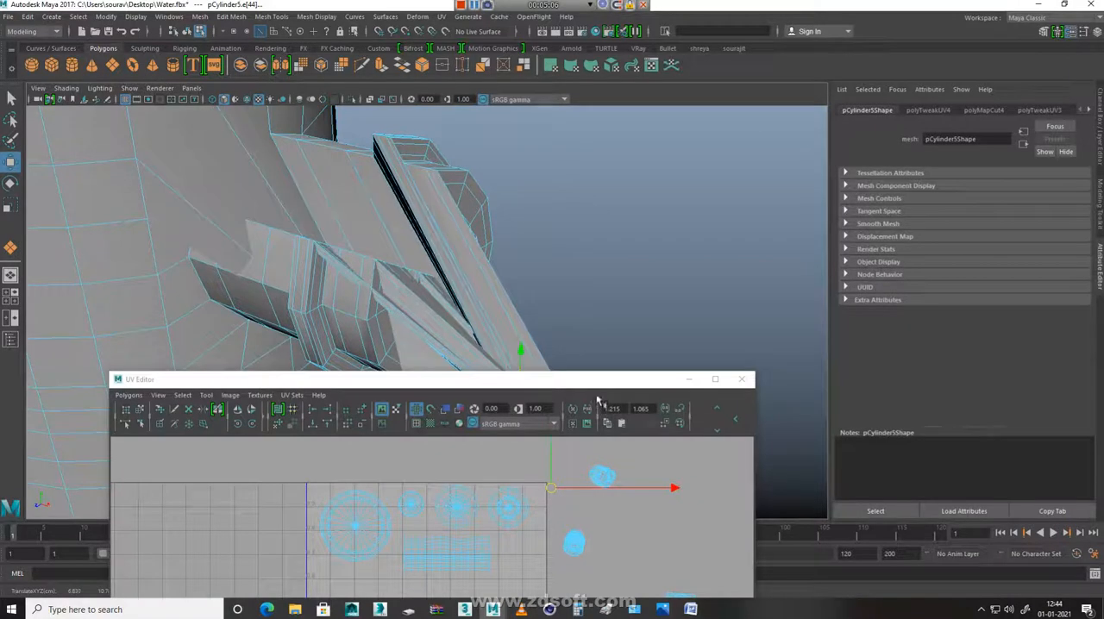
{"action": "key", "text": "ctrl+z"}
{"action": "left_click_drag", "start_coordinate": [594, 352], "coordinate": [405, 172]}
{"action": "right_click_drag", "start_coordinate": [605, 488], "coordinate": [492, 493]}
Select the nozzle's whole barrel shell and unfold it
{"action": "left_click_drag", "start_coordinate": [584, 500], "coordinate": [647, 447]}
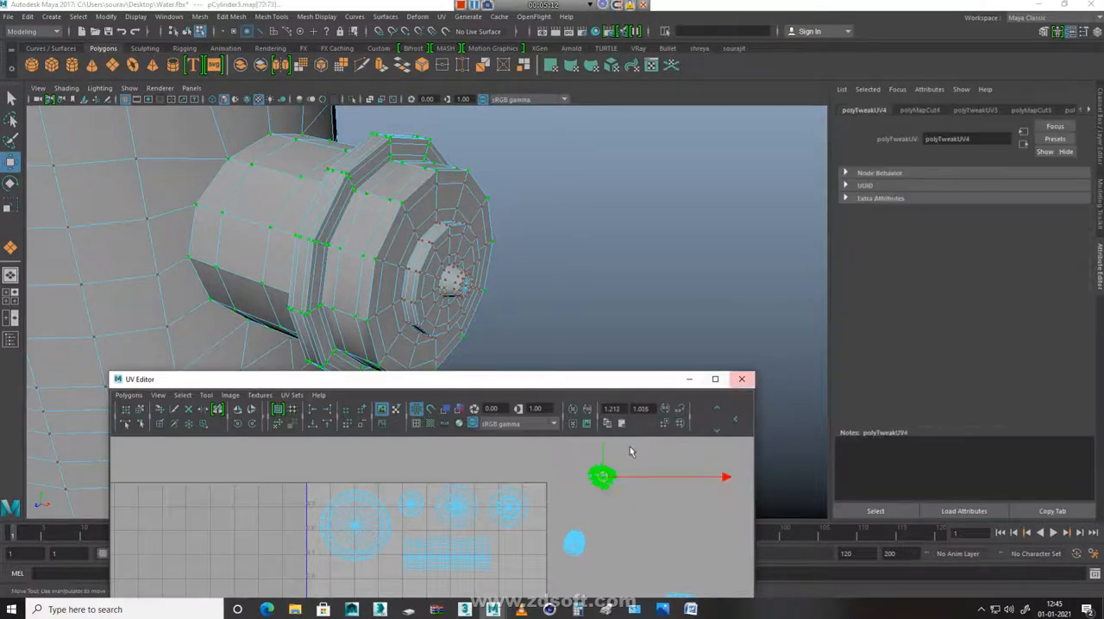
{"action": "right_click_drag", "start_coordinate": [645, 466], "coordinate": [649, 431], "text": "shift"}
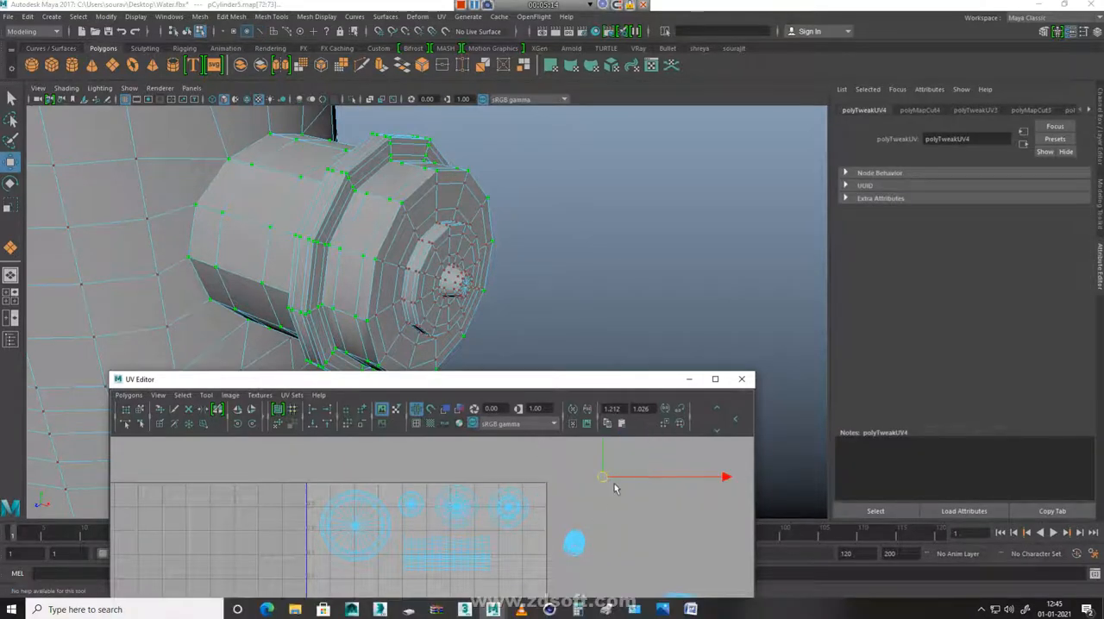
{"action": "right_click_drag", "start_coordinate": [616, 488], "coordinate": [254, 494], "text": "alt"}
{"action": "right_click_drag", "start_coordinate": [471, 579], "coordinate": [404, 556], "text": "alt"}
{"action": "middle_click_drag", "start_coordinate": [525, 554], "coordinate": [530, 489], "text": "alt"}
Scale the barrel strip down and place it directly beneath the existing horizontal strip in the tile
{"action": "key", "text": "r"}
{"action": "left_click_drag", "start_coordinate": [435, 566], "coordinate": [359, 565]}
{"action": "key", "text": "w"}
{"action": "left_click_drag", "start_coordinate": [438, 565], "coordinate": [448, 530]}
{"action": "key", "text": "r"}
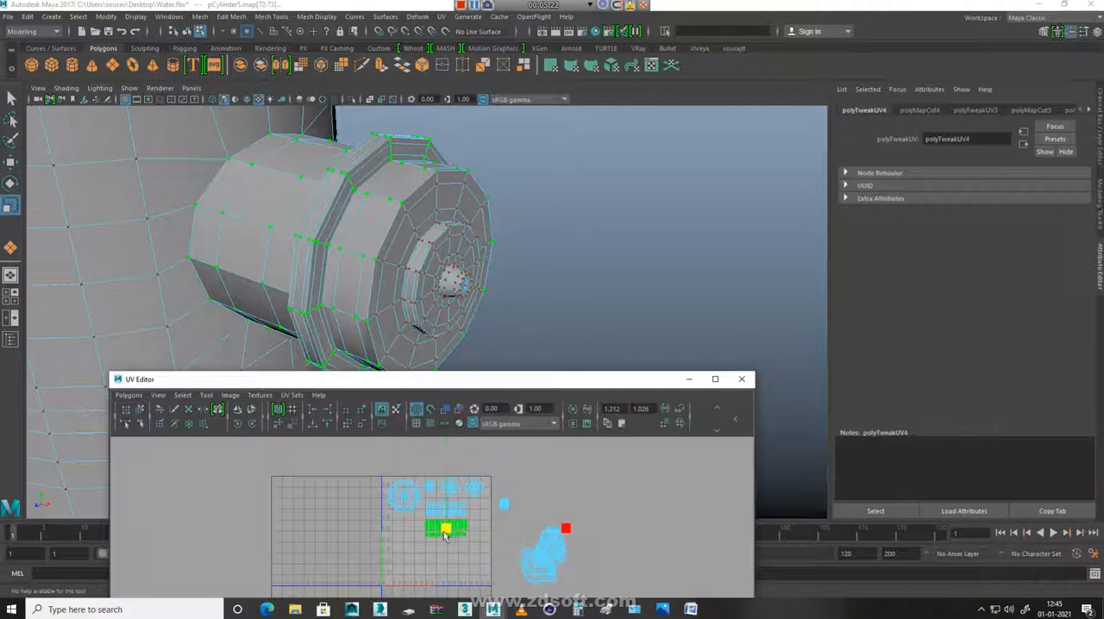
{"action": "key", "text": "w"}
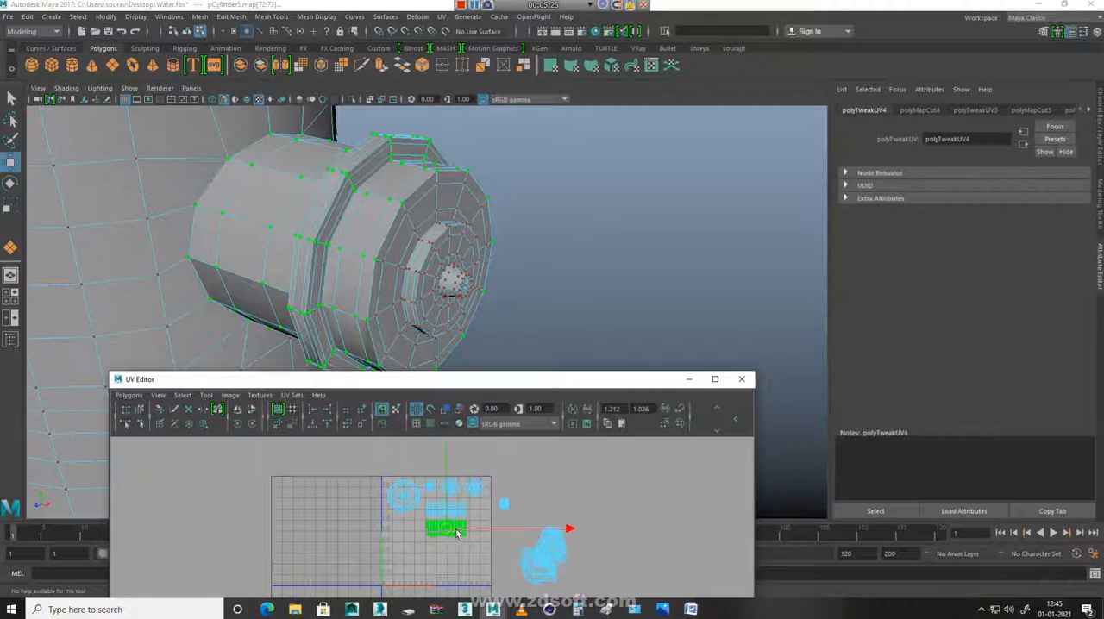
Rotate the barrel strip to vertical and place it along the tile's right edge, beneath the small round shells
{"action": "key", "text": "e"}
{"action": "left_click_drag", "start_coordinate": [540, 456], "coordinate": [284, 383]}
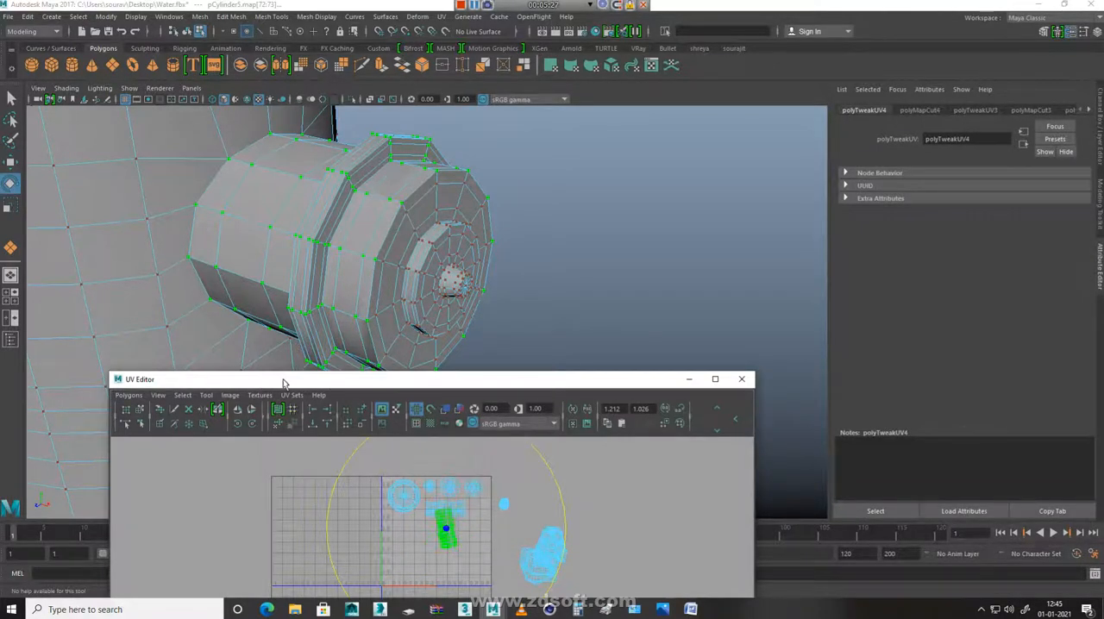
{"action": "key", "text": "w"}
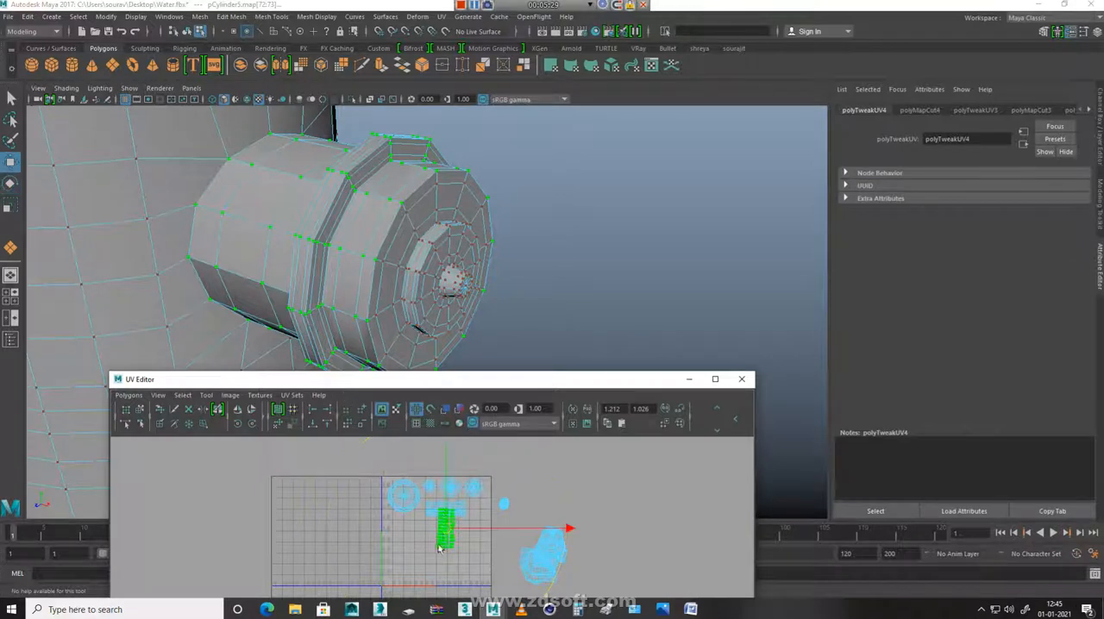
{"action": "left_click_drag", "start_coordinate": [447, 530], "coordinate": [482, 523]}
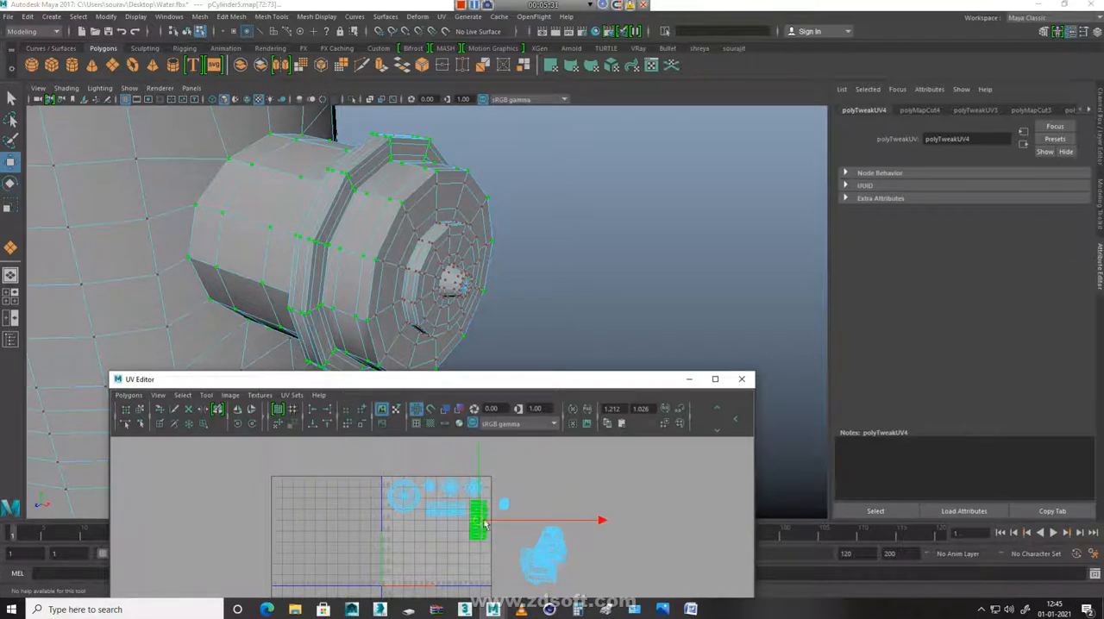
{"action": "key", "text": "e"}
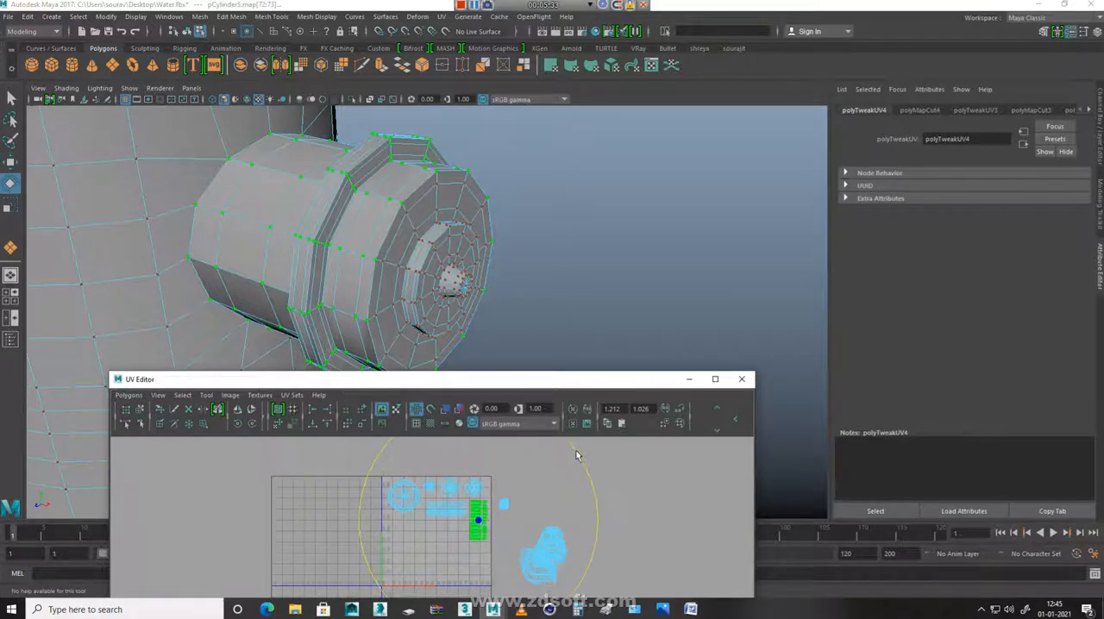
{"action": "key", "text": "w"}
Cut the UVs around the outer edge loop of the front cap on the opposite side nozzle
{"action": "left_click", "coordinate": [592, 572]}
{"action": "left_click", "coordinate": [504, 504]}
{"action": "right_click_drag", "start_coordinate": [538, 537], "coordinate": [660, 494], "text": "ctrl"}
{"action": "right_click_drag", "start_coordinate": [646, 292], "coordinate": [267, 289], "text": "alt"}
{"action": "left_click_drag", "start_coordinate": [272, 315], "coordinate": [449, 306], "text": "alt"}
{"action": "right_click_drag", "start_coordinate": [445, 302], "coordinate": [826, 375], "text": "alt"}
{"action": "left_click_drag", "start_coordinate": [668, 315], "coordinate": [544, 287], "text": "alt"}
{"action": "right_click_drag", "start_coordinate": [544, 286], "coordinate": [531, 212]}
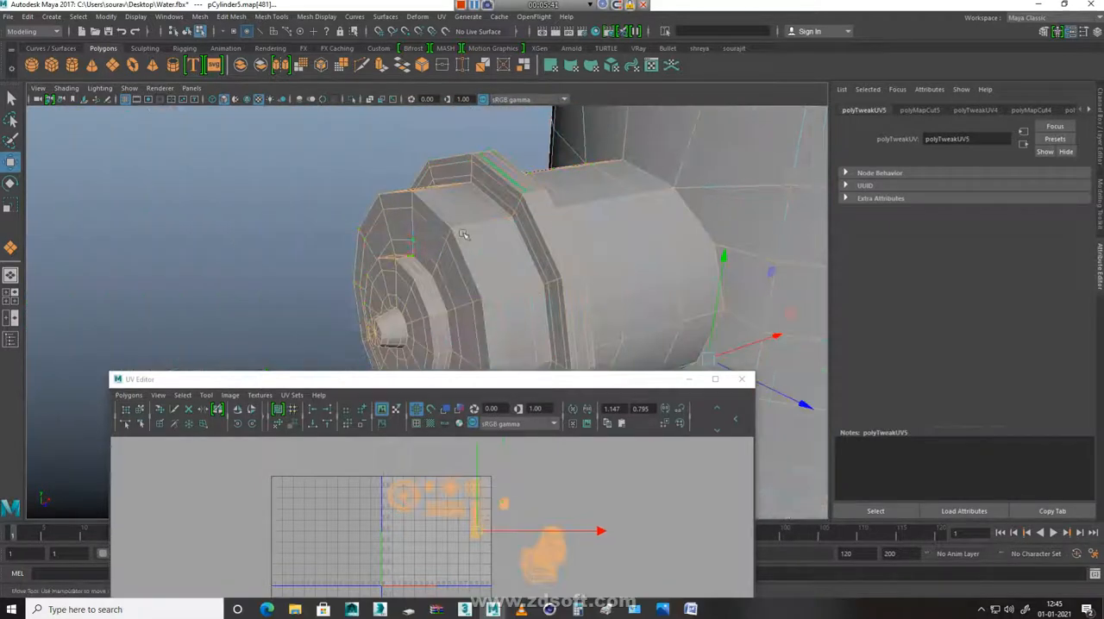
{"action": "double_click", "coordinate": [433, 214]}
{"action": "right_click_drag", "start_coordinate": [636, 486], "coordinate": [542, 488]}
Cut a lengthwise UV seam along the barrel of the opposite nozzle
{"action": "left_click_drag", "start_coordinate": [563, 289], "coordinate": [520, 293], "text": "alt"}
{"action": "key", "text": "ctrl+shift+a"}
{"action": "left_click", "coordinate": [575, 233]}
{"action": "double_click", "coordinate": [576, 235]}
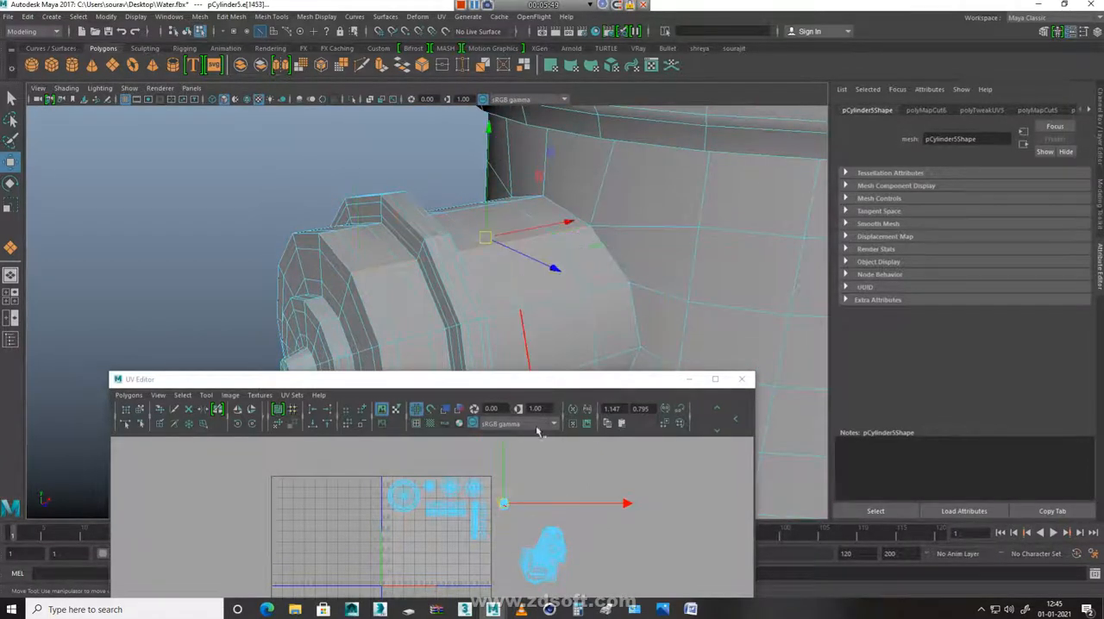
{"action": "right_click_drag", "start_coordinate": [644, 464], "coordinate": [543, 472], "text": "shift"}
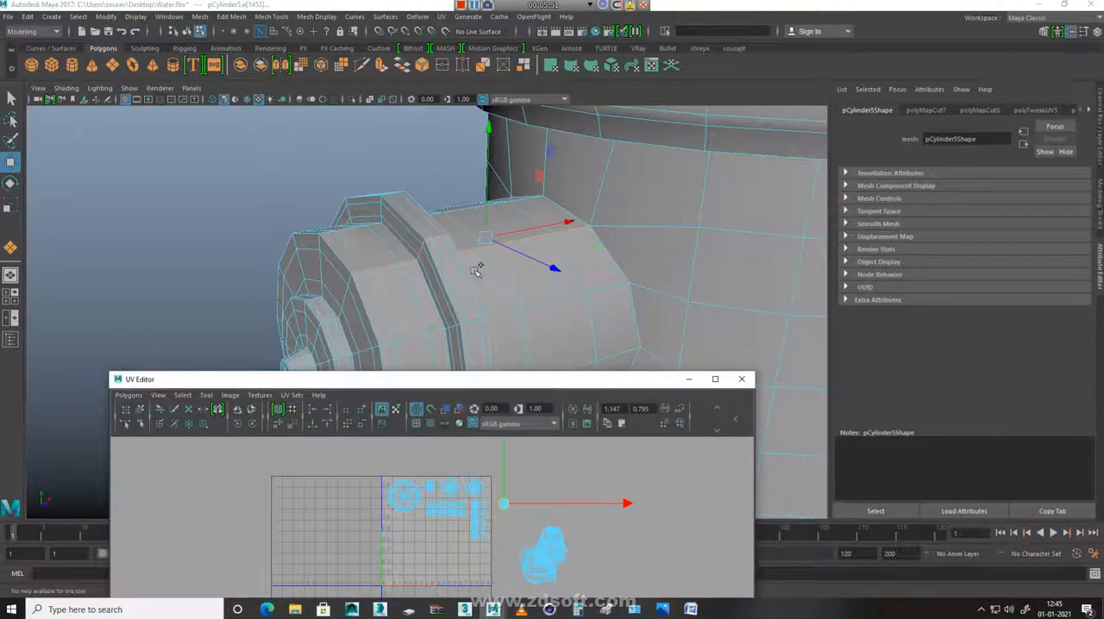
Unfold the opposite nozzle's front cap shell and fit it at reduced size beneath the large round shell
{"action": "right_click_drag", "start_coordinate": [477, 268], "coordinate": [313, 320]}
{"action": "left_click", "coordinate": [319, 314]}
{"action": "right_click_drag", "start_coordinate": [621, 548], "coordinate": [674, 517], "text": "ctrl"}
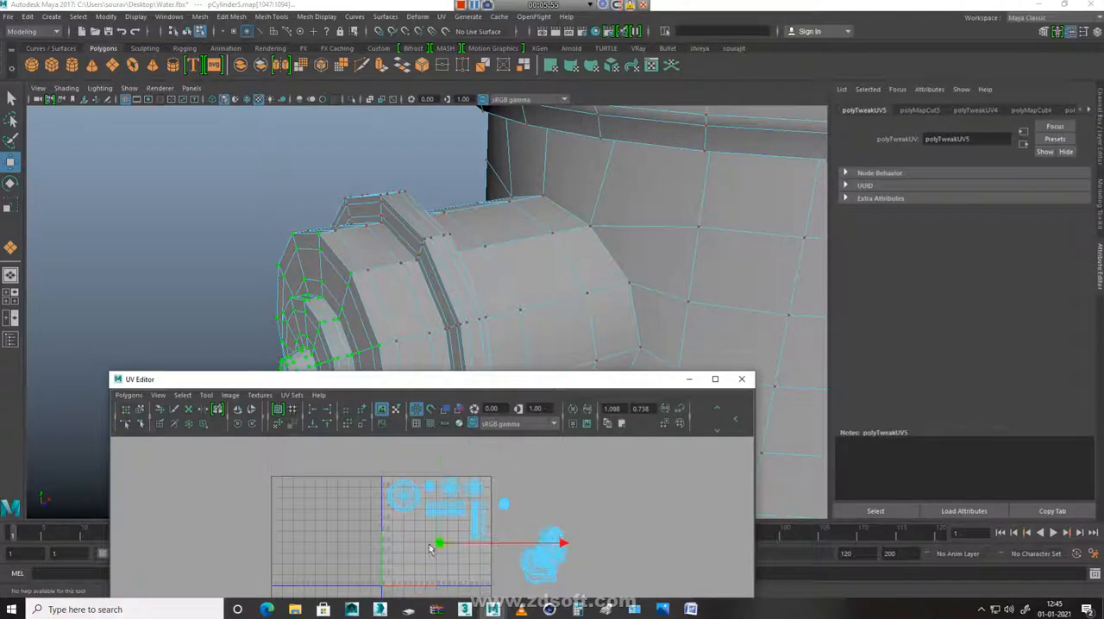
{"action": "right_click_drag", "start_coordinate": [515, 530], "coordinate": [519, 476], "text": "shift"}
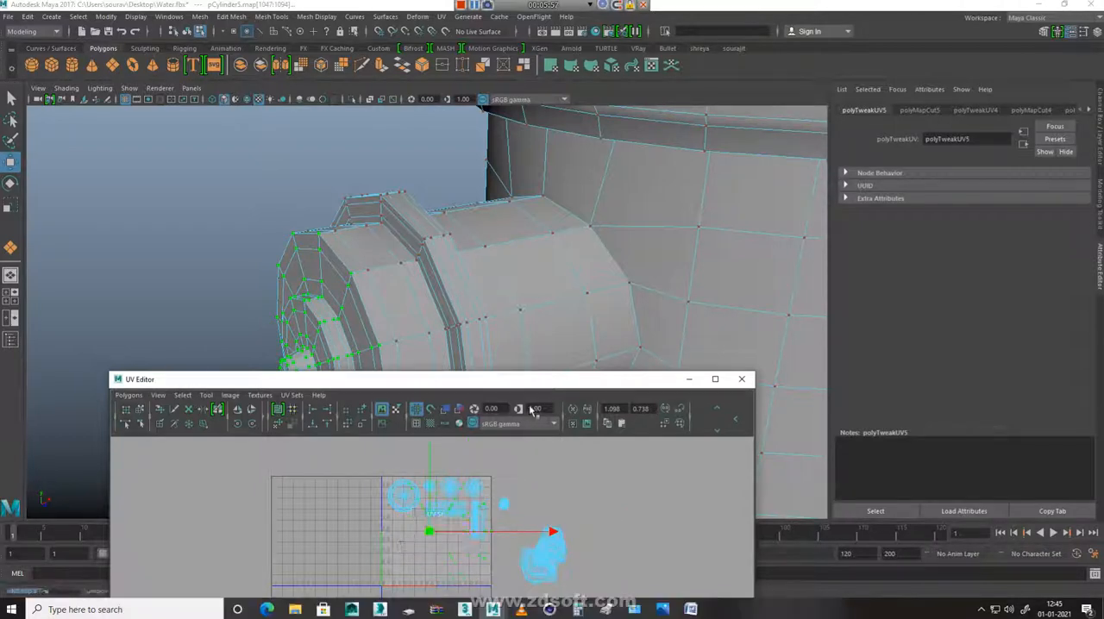
{"action": "left_click_drag", "start_coordinate": [435, 533], "coordinate": [338, 607]}
{"action": "key", "text": "w"}
{"action": "left_click_drag", "start_coordinate": [437, 532], "coordinate": [416, 520]}
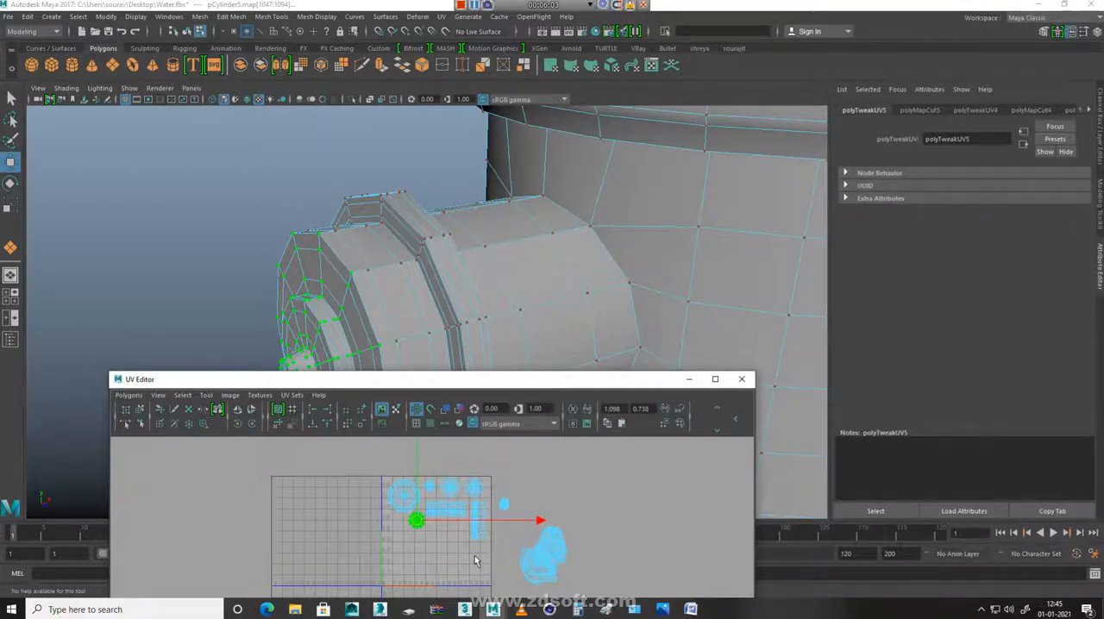
Unfold the opposite nozzle's barrel shell and fit the strip at reduced size beneath the existing horizontal strip
{"action": "left_click", "coordinate": [505, 503]}
{"action": "right_click_drag", "start_coordinate": [566, 506], "coordinate": [632, 424], "text": "ctrl"}
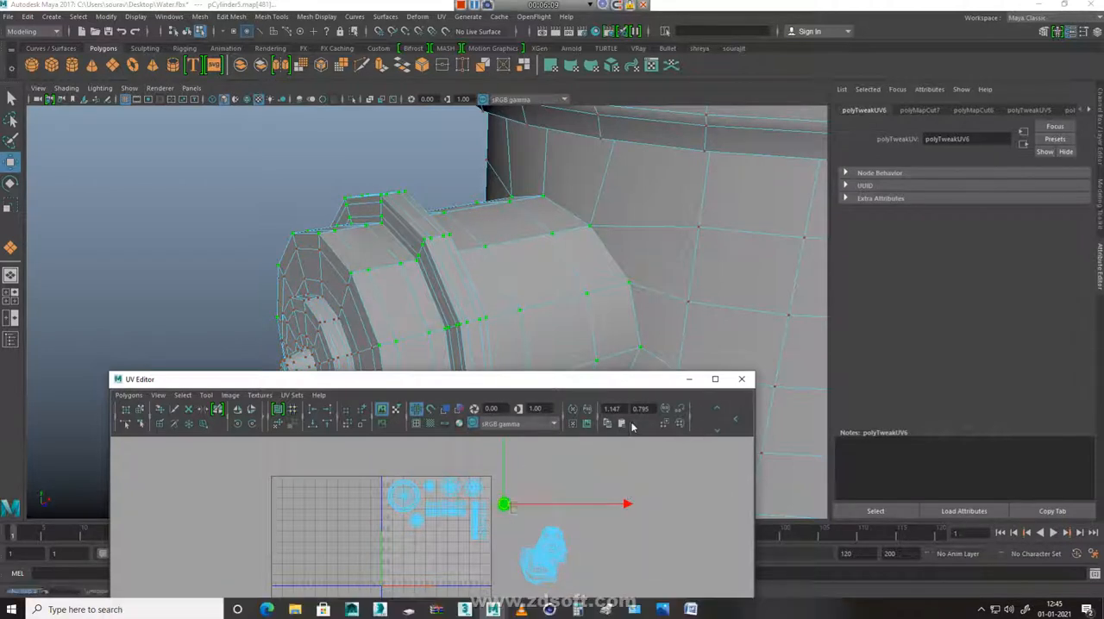
{"action": "key", "text": "r"}
{"action": "left_click_drag", "start_coordinate": [438, 565], "coordinate": [352, 614]}
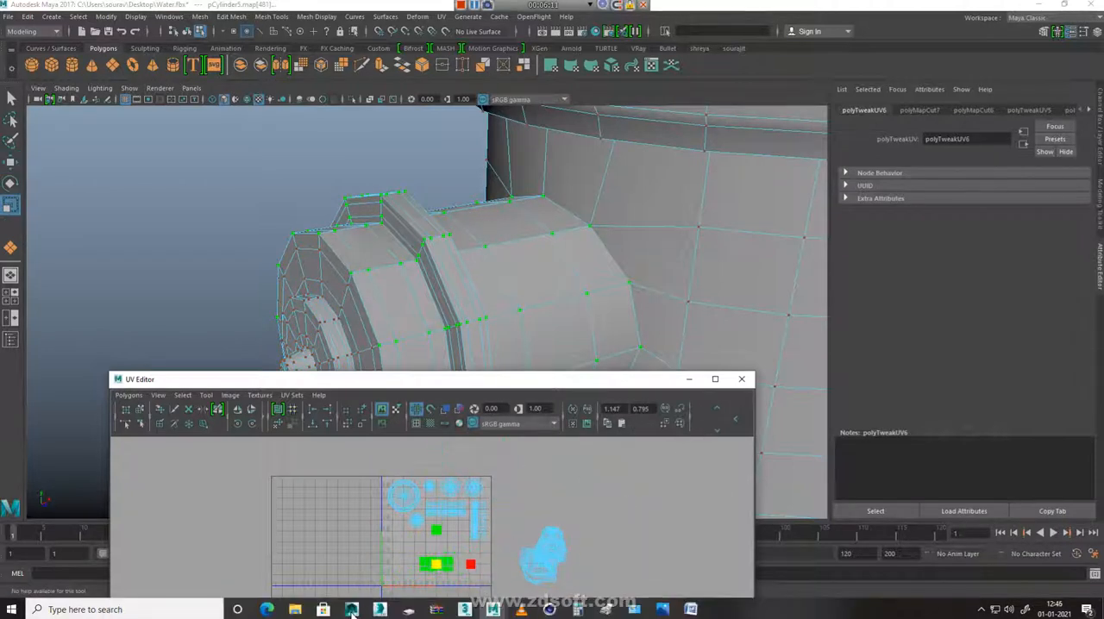
{"action": "key", "text": "w"}
{"action": "left_click_drag", "start_coordinate": [437, 566], "coordinate": [480, 535]}
{"action": "key", "text": "r"}
{"action": "key", "text": "w"}
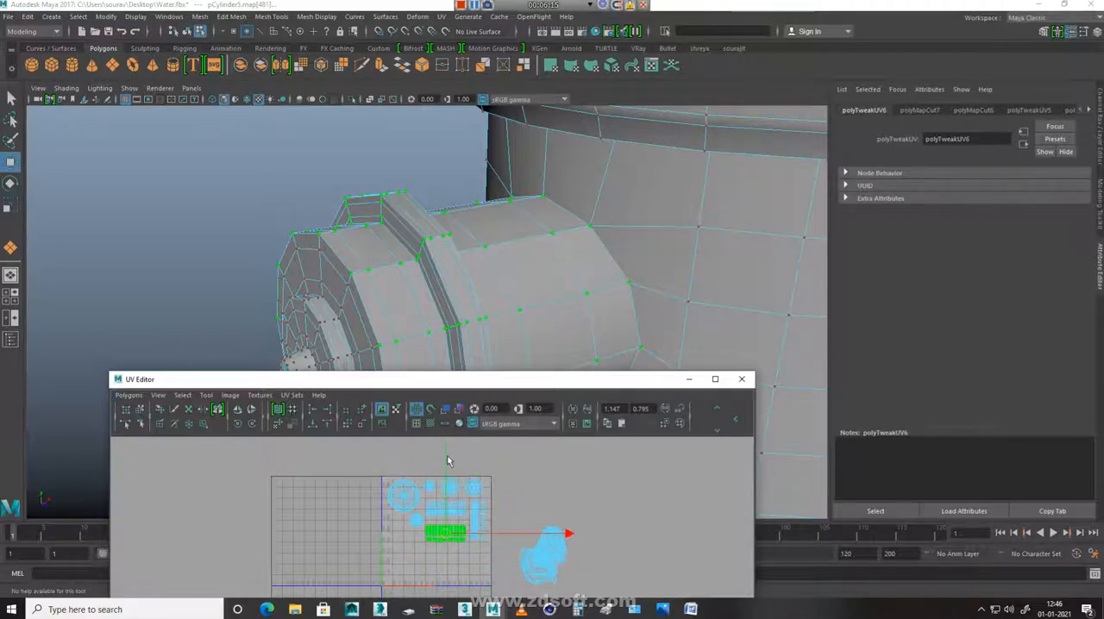
{"action": "left_click_drag", "start_coordinate": [447, 459], "coordinate": [441, 451]}
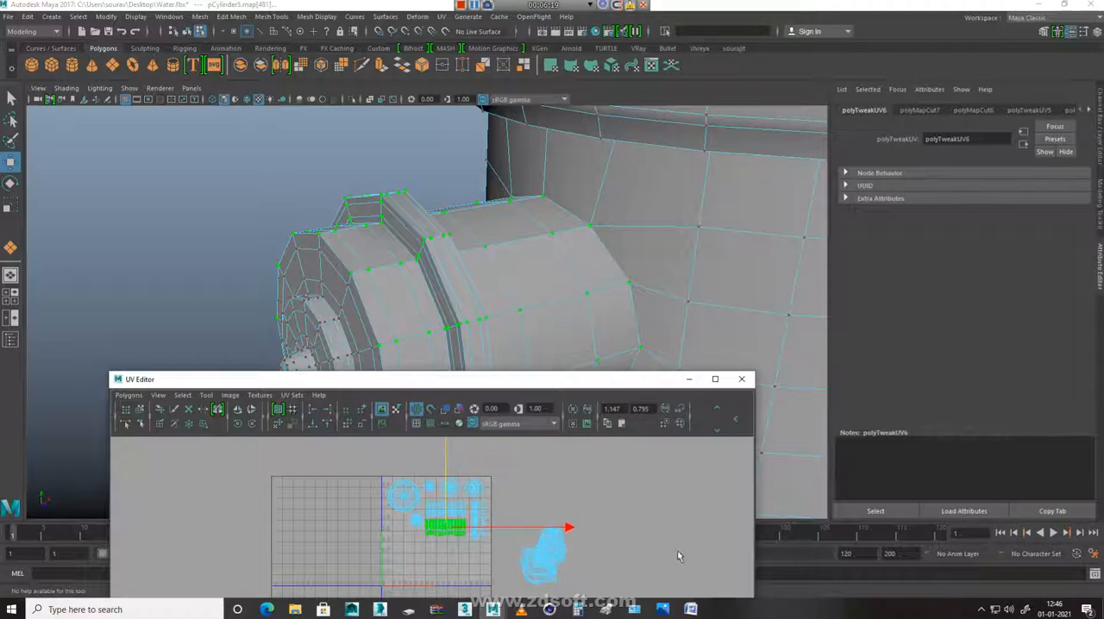
Cut the main body's UVs along the edge loop around the collar beneath the dome
{"action": "right_click_drag", "start_coordinate": [715, 239], "coordinate": [302, 243], "text": "alt"}
{"action": "left_click", "coordinate": [535, 550]}
{"action": "right_click_drag", "start_coordinate": [576, 464], "coordinate": [618, 448], "text": "ctrl"}
{"action": "left_click_drag", "start_coordinate": [512, 307], "coordinate": [667, 313], "text": "alt"}
{"action": "scroll", "coordinate": [667, 314], "scroll_direction": "up", "scroll_amount": 5}
{"action": "middle_click_drag", "start_coordinate": [667, 314], "coordinate": [575, 394], "text": "alt"}
{"action": "scroll", "coordinate": [574, 299], "scroll_direction": "up", "scroll_amount": 5}
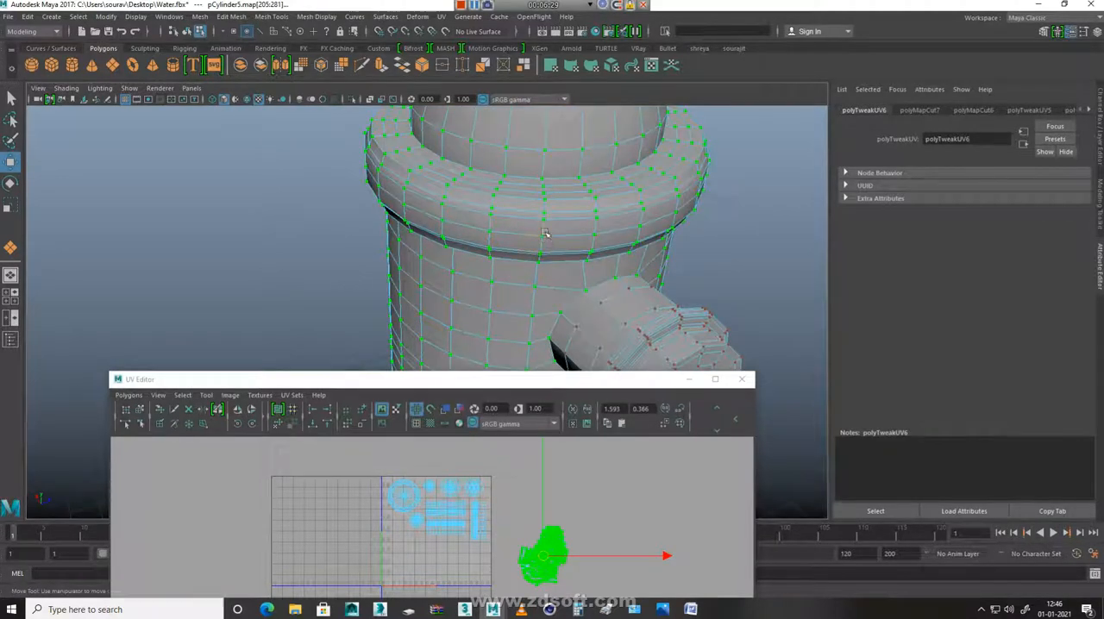
{"action": "right_click_drag", "start_coordinate": [546, 239], "coordinate": [527, 183]}
{"action": "left_click", "coordinate": [521, 208]}
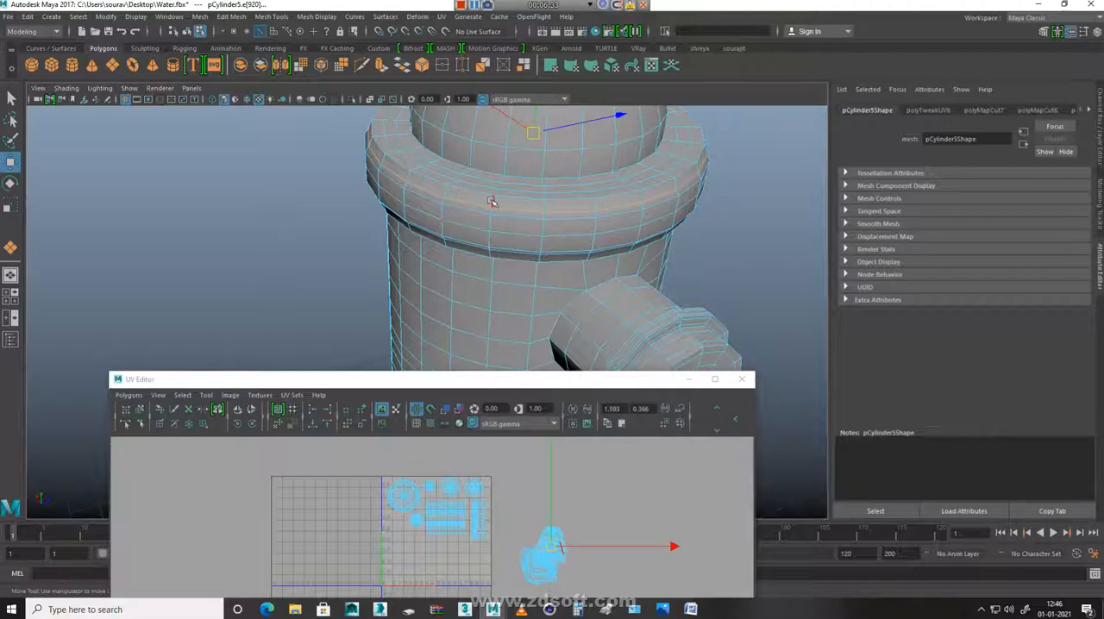
{"action": "left_click", "coordinate": [470, 247]}
{"action": "right_click", "coordinate": [593, 455], "text": "shift"}
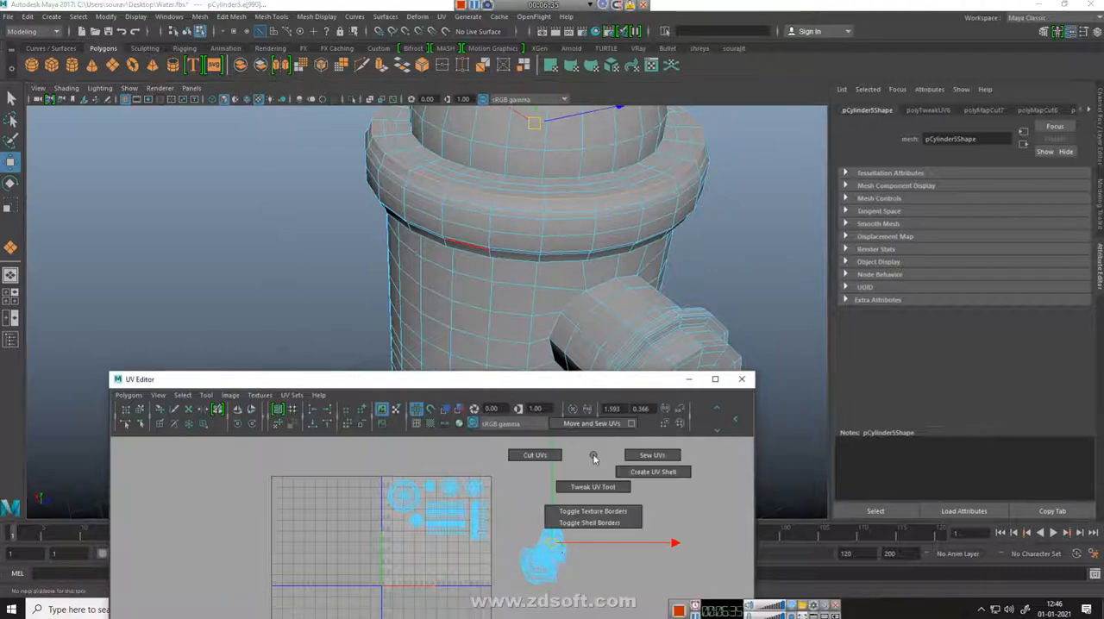
{"action": "right_click_drag", "start_coordinate": [593, 457], "coordinate": [464, 465], "text": "shift"}
Separate the dome shell from the body shell by moving it to the empty area above, outside the tile
{"action": "right_click_drag", "start_coordinate": [547, 555], "coordinate": [642, 537]}
{"action": "left_click", "coordinate": [542, 531]}
{"action": "left_click_drag", "start_coordinate": [553, 546], "coordinate": [557, 499]}
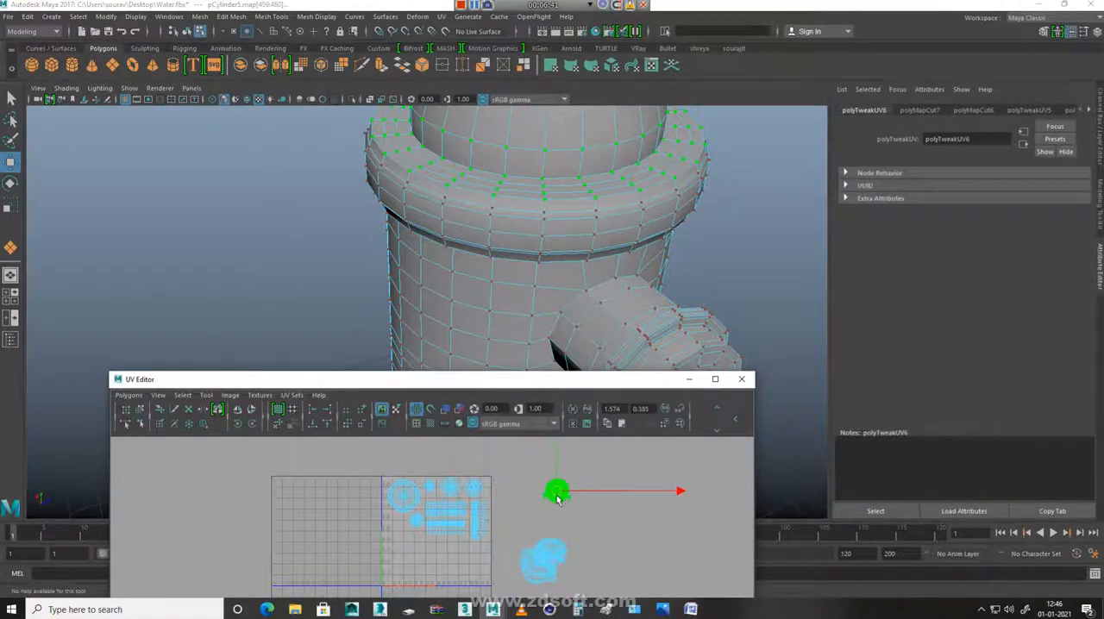
{"action": "right_click_drag", "start_coordinate": [558, 463], "coordinate": [557, 455]}
Select the whole dome shell and unfold it
{"action": "left_click_drag", "start_coordinate": [529, 464], "coordinate": [606, 518]}
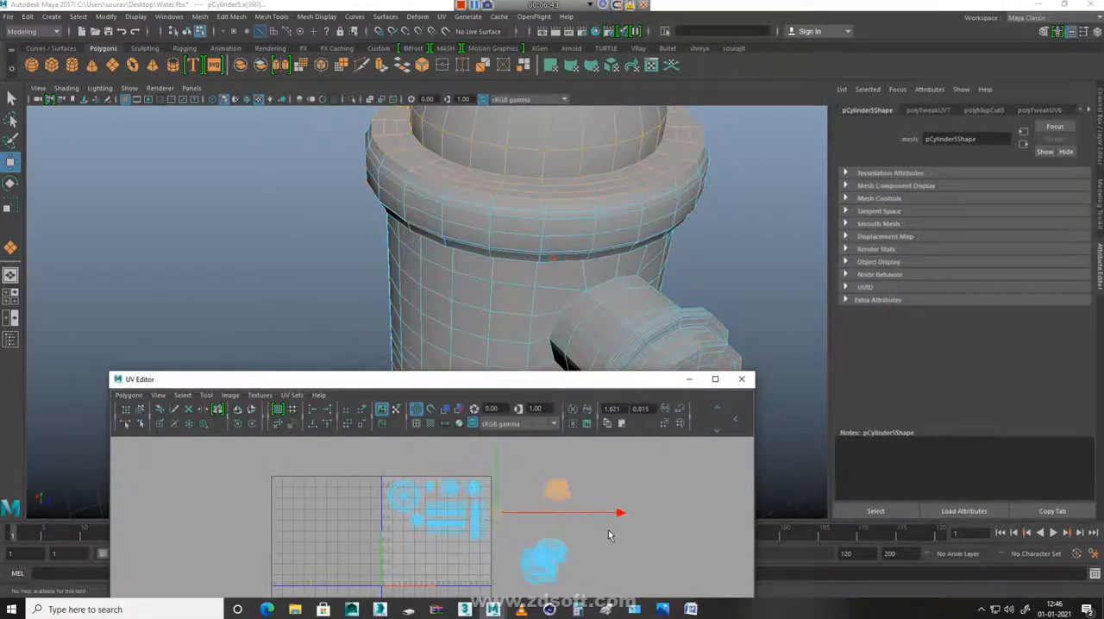
{"action": "right_click_drag", "start_coordinate": [639, 513], "coordinate": [640, 446], "text": "shift"}
{"action": "right_click_drag", "start_coordinate": [569, 499], "coordinate": [580, 498]}
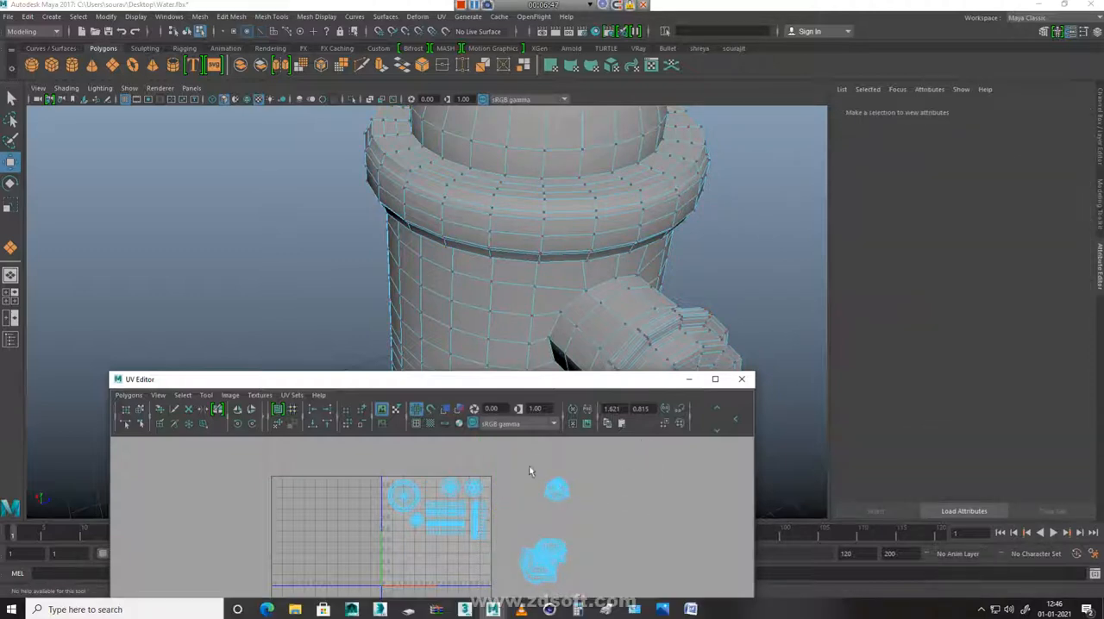
{"action": "left_click_drag", "start_coordinate": [593, 513], "coordinate": [595, 516]}
{"action": "right_click_drag", "start_coordinate": [618, 519], "coordinate": [622, 454], "text": "shift"}
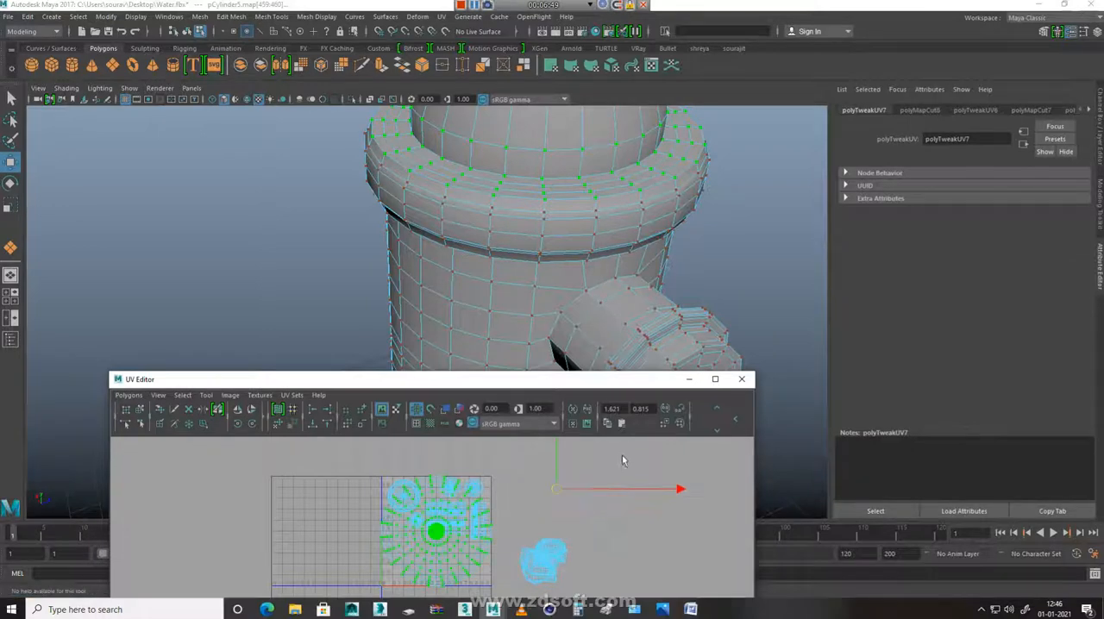
Scale the unfolded dome shell down and place it in the lower-right corner of the 0–1 tile
{"action": "key", "text": "r"}
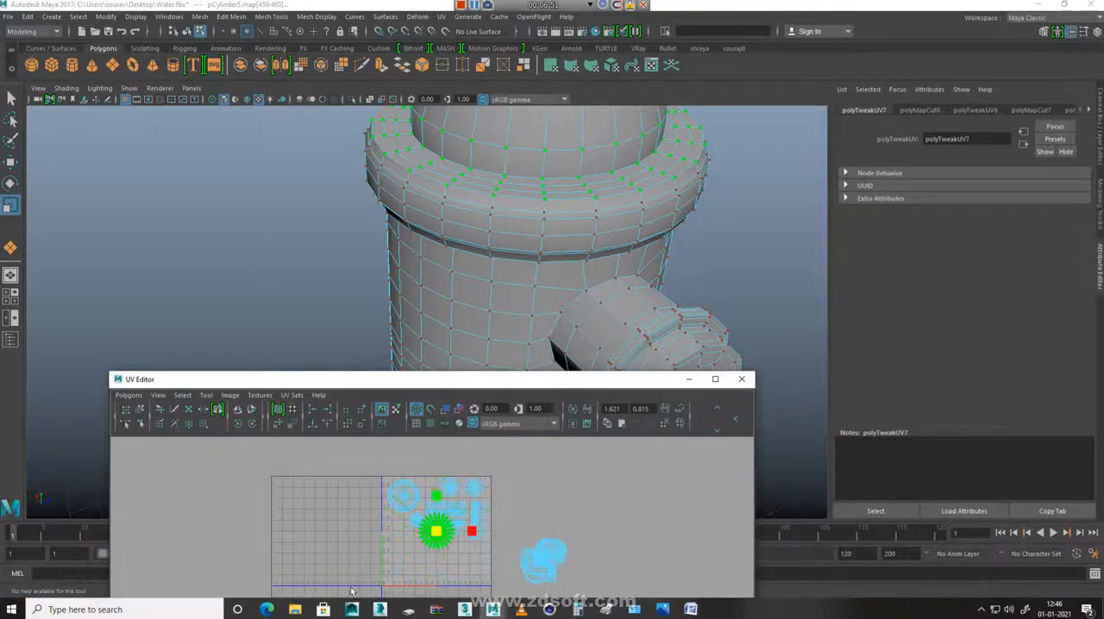
{"action": "key", "text": "w"}
{"action": "left_click_drag", "start_coordinate": [439, 540], "coordinate": [473, 574]}
{"action": "key", "text": "r"}
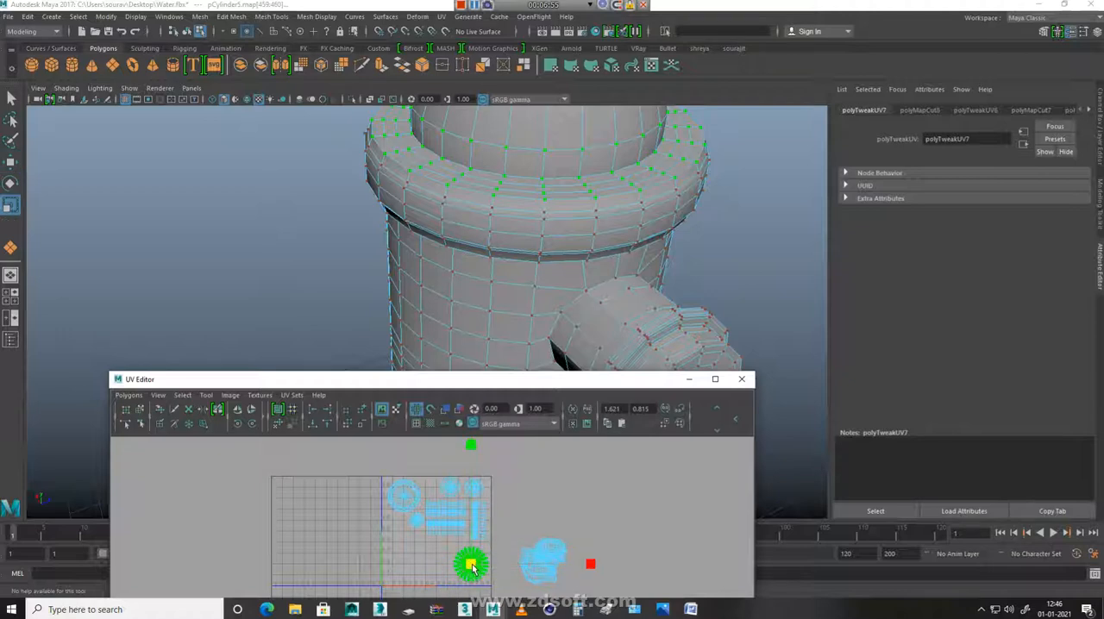
Move the small cap shell up beside the large round shell and line up the three small caps along the tile's upper edge
{"action": "left_click", "coordinate": [413, 522]}
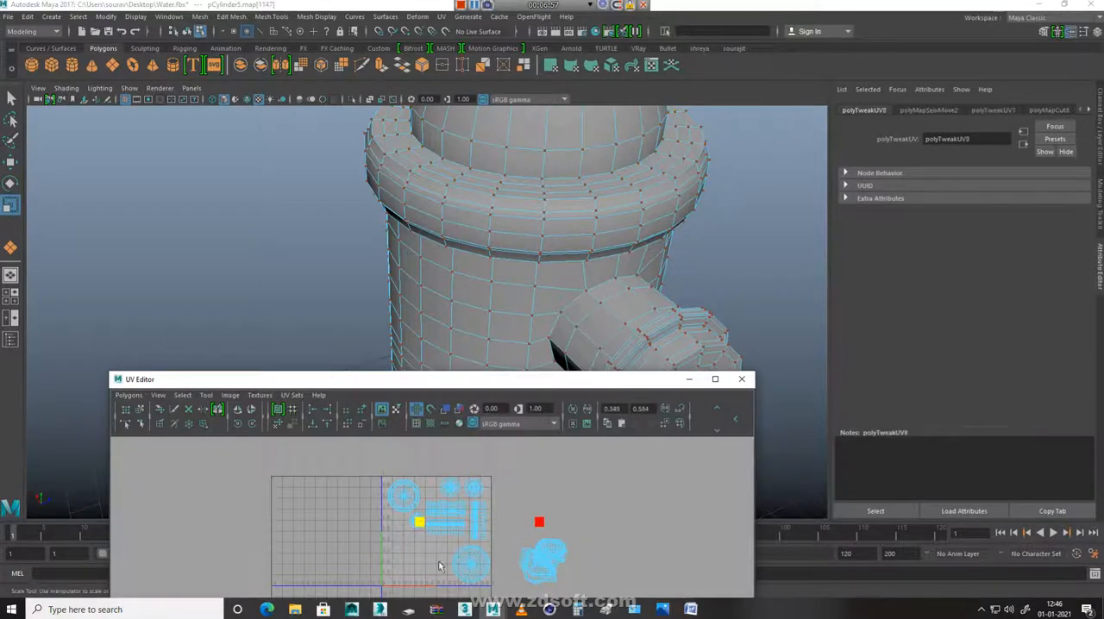
{"action": "left_click_drag", "start_coordinate": [418, 523], "coordinate": [438, 495]}
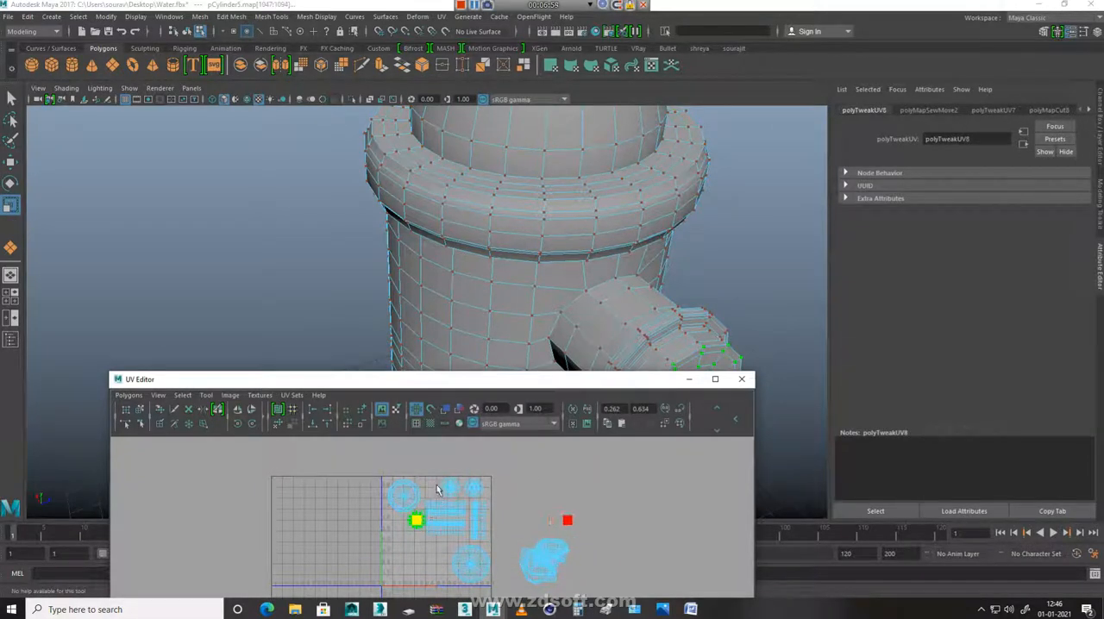
{"action": "key", "text": "w"}
{"action": "left_click_drag", "start_coordinate": [418, 523], "coordinate": [435, 491]}
{"action": "right_click_drag", "start_coordinate": [368, 494], "coordinate": [867, 545], "text": "alt"}
{"action": "middle_click_drag", "start_coordinate": [528, 494], "coordinate": [474, 616], "text": "alt"}
{"action": "middle_click_drag", "start_coordinate": [478, 477], "coordinate": [532, 565], "text": "alt"}
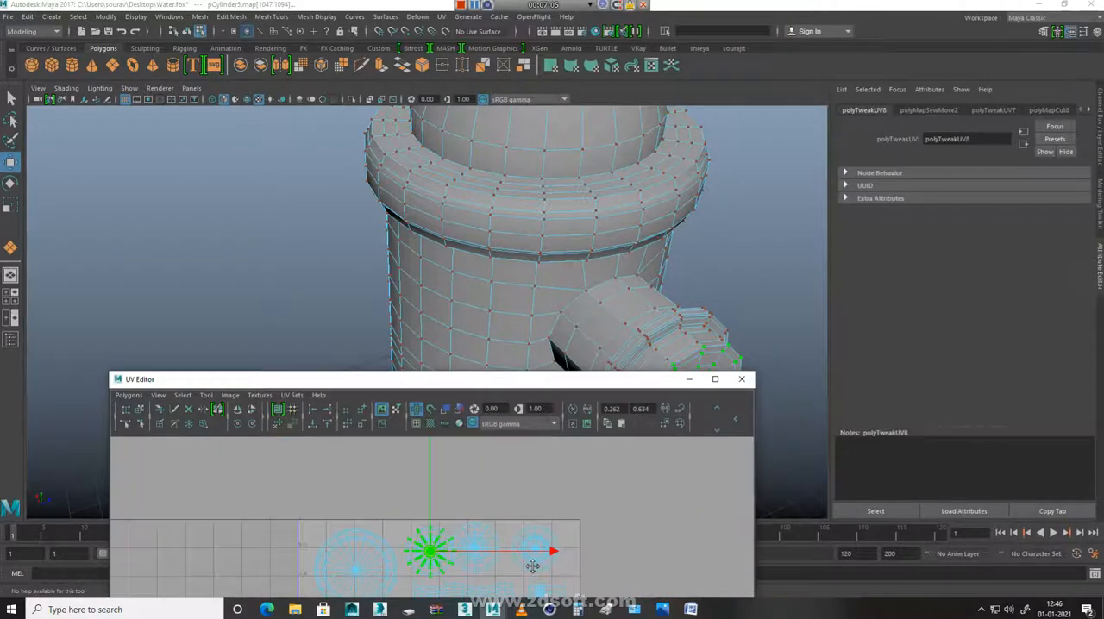
{"action": "left_click_drag", "start_coordinate": [432, 550], "coordinate": [542, 554]}
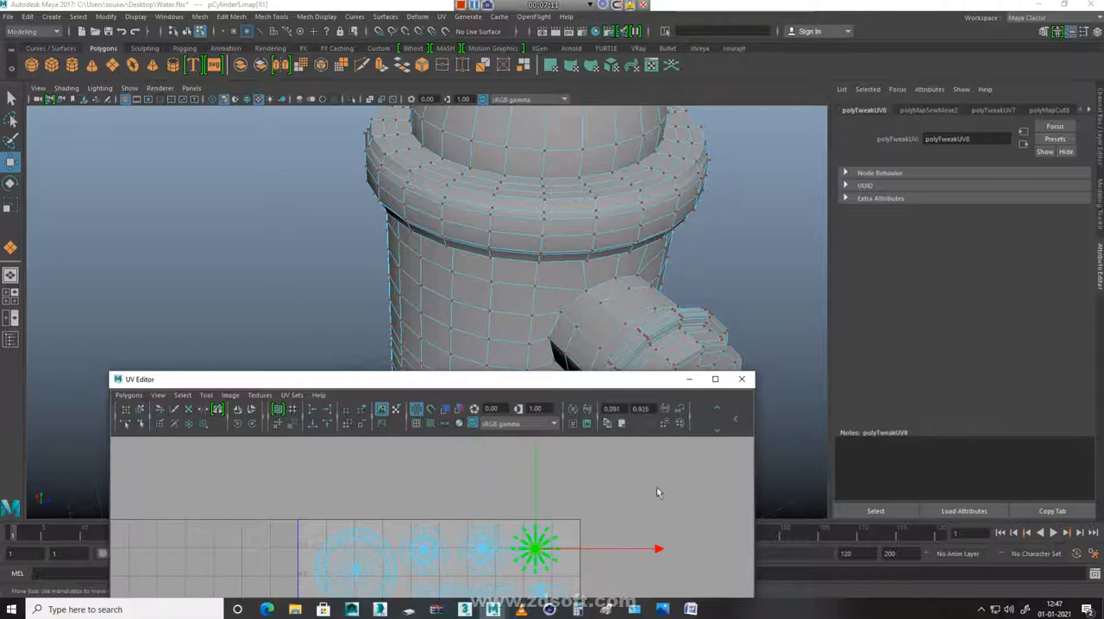
Cut the body's UVs along a vertical line of edges running from the collar down to the base ring
{"action": "scroll", "coordinate": [572, 552], "scroll_direction": "down", "scroll_amount": 2}
{"action": "middle_click_drag", "start_coordinate": [580, 538], "coordinate": [597, 321], "text": "alt"}
{"action": "left_click_drag", "start_coordinate": [573, 345], "coordinate": [520, 248], "text": "alt"}
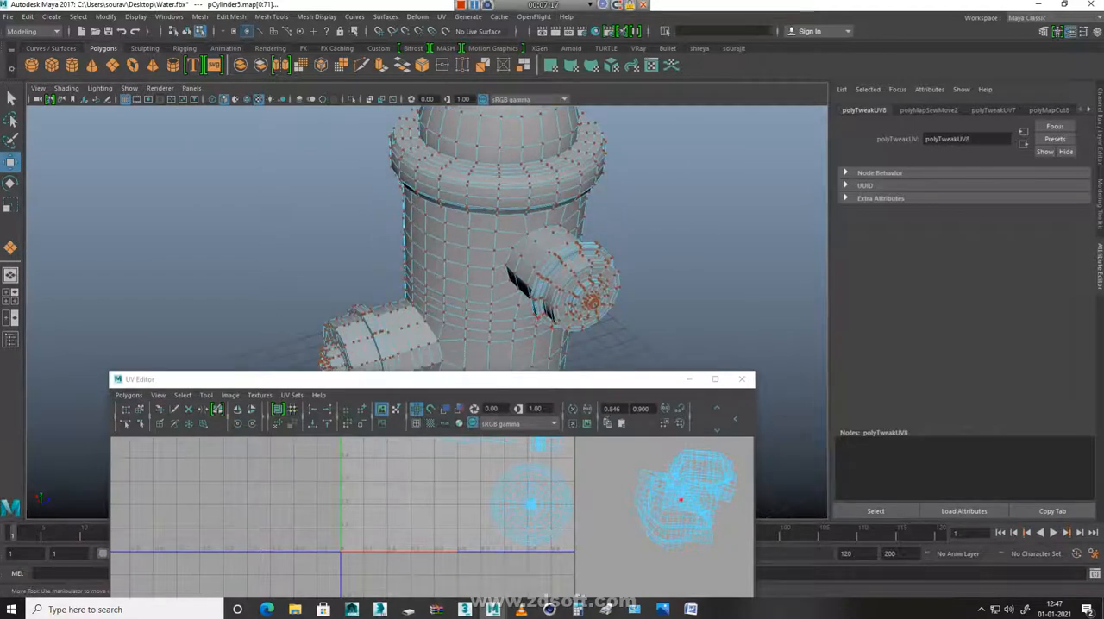
{"action": "key", "text": "F8"}
{"action": "scroll", "coordinate": [508, 222], "scroll_direction": "up", "scroll_amount": 3}
{"action": "middle_click_drag", "start_coordinate": [508, 186], "coordinate": [503, 247], "text": "alt"}
{"action": "scroll", "coordinate": [522, 224], "scroll_direction": "up", "scroll_amount": 3}
{"action": "left_click", "coordinate": [494, 186]}
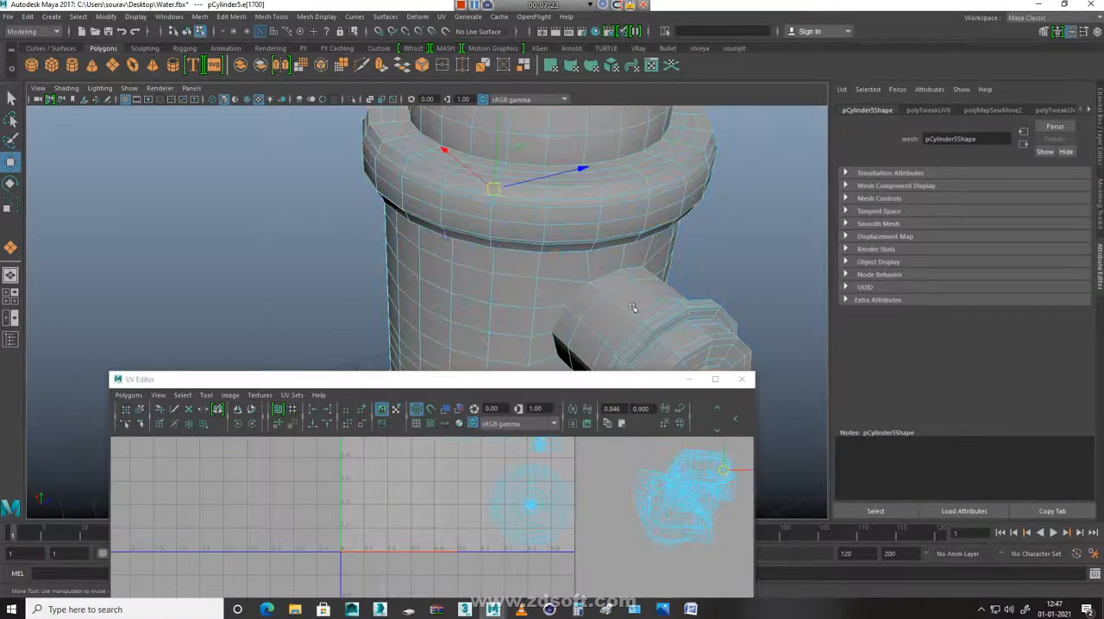
{"action": "scroll", "coordinate": [435, 270], "scroll_direction": "down", "scroll_amount": 3}
{"action": "middle_click_drag", "start_coordinate": [500, 347], "coordinate": [523, 206], "text": "alt"}
{"action": "mouse_move", "coordinate": [542, 273]}
{"action": "left_mouse_down", "text": "alt"}
{"action": "mouse_move", "coordinate": [538, 250]}
{"action": "mouse_move", "coordinate": [542, 263]}
{"action": "left_mouse_up", "text": "alt"}
{"action": "middle_click_drag", "start_coordinate": [541, 303], "coordinate": [544, 214], "text": "alt"}
{"action": "right_click_drag", "start_coordinate": [546, 215], "coordinate": [699, 308], "text": "alt"}
{"action": "middle_click_drag", "start_coordinate": [560, 230], "coordinate": [507, 341], "text": "alt"}
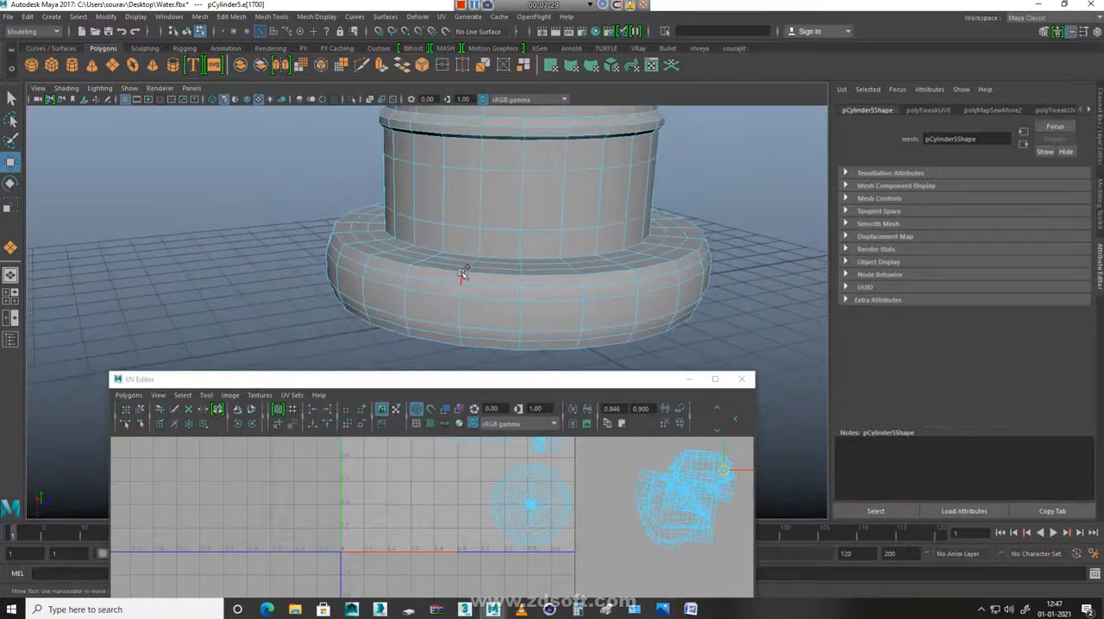
{"action": "left_click", "coordinate": [469, 271]}
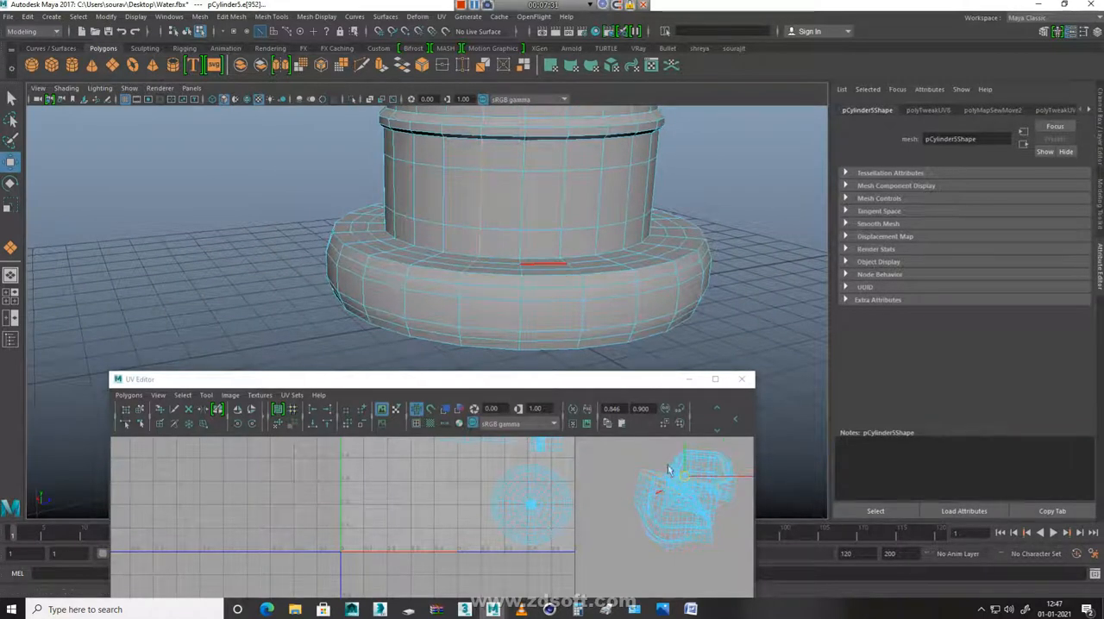
{"action": "right_click_drag", "start_coordinate": [717, 533], "coordinate": [426, 255], "text": "alt"}
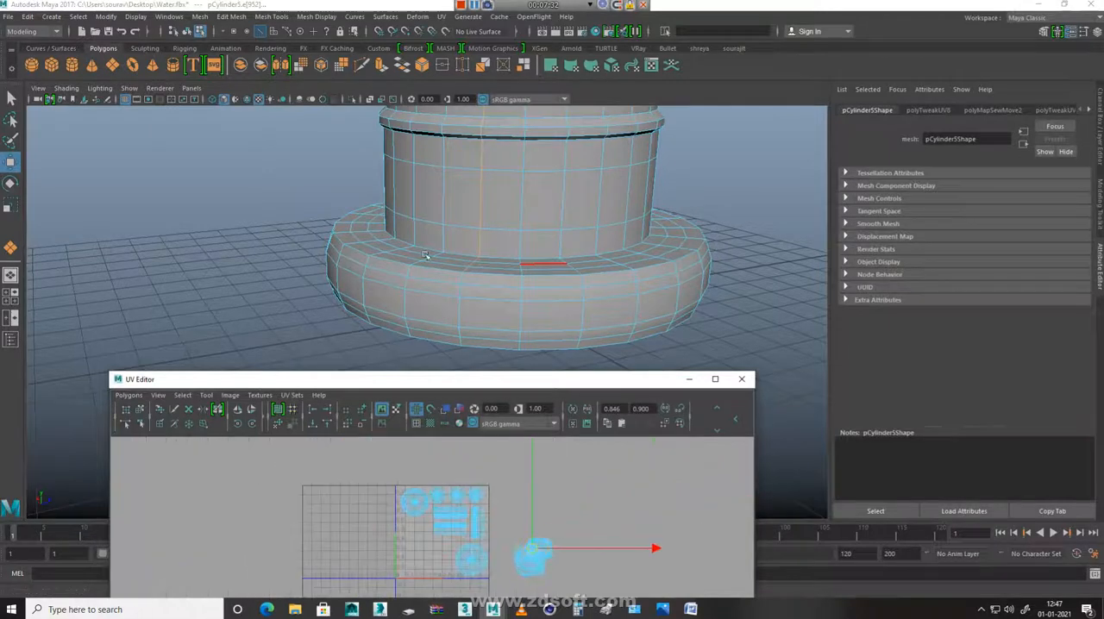
{"action": "right_click", "coordinate": [579, 182], "text": "shift"}
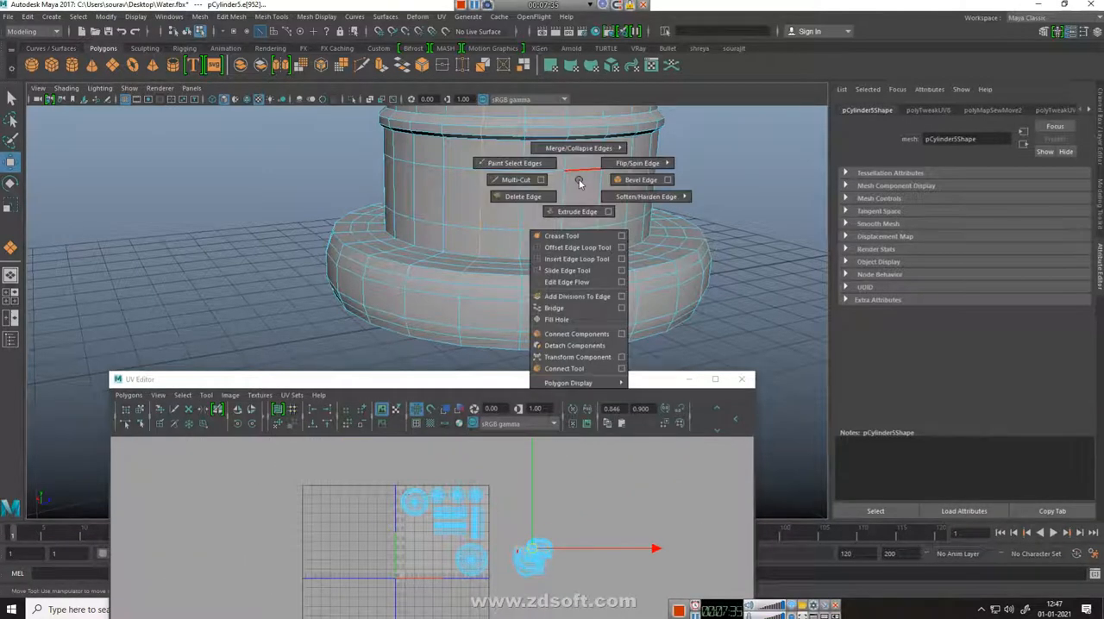
{"action": "right_click_drag", "start_coordinate": [615, 487], "coordinate": [495, 485], "text": "shift"}
Select the whole body shell in UV mode and unfold it
{"action": "right_click_drag", "start_coordinate": [595, 502], "coordinate": [723, 462]}
{"action": "left_click", "coordinate": [545, 561]}
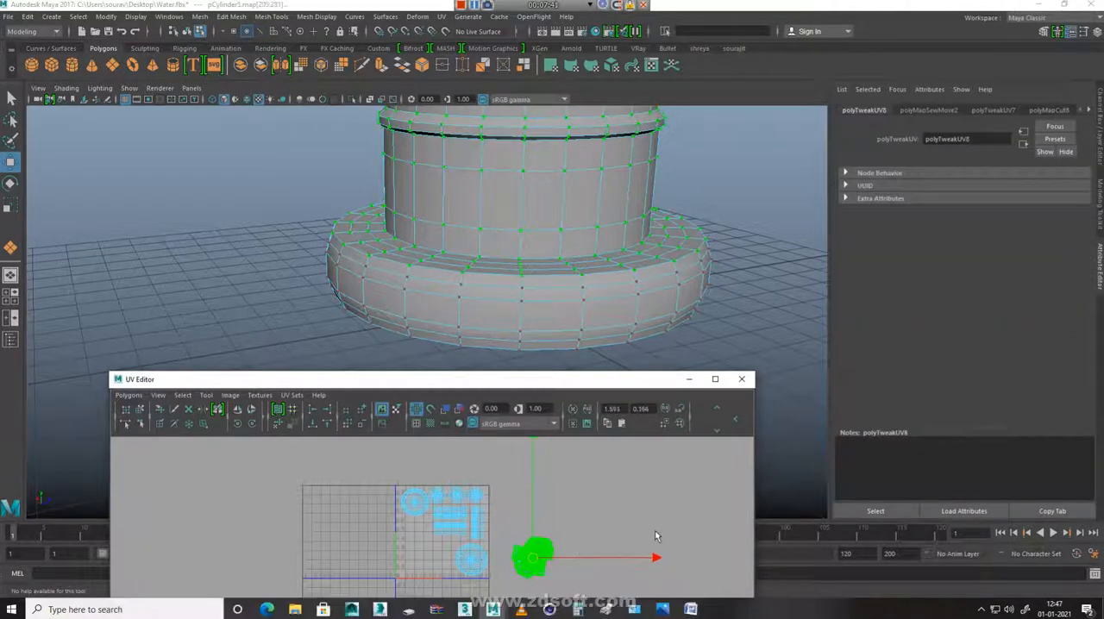
{"action": "right_click_drag", "start_coordinate": [602, 511], "coordinate": [602, 462], "text": "shift"}
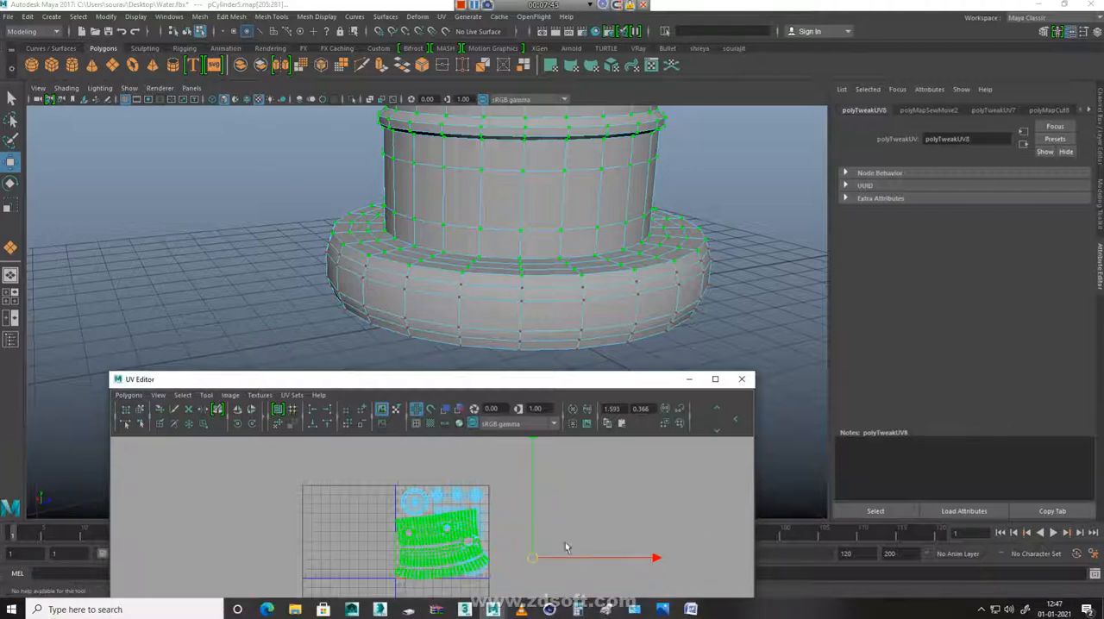
Scale the unfolded body shell down, rotate it upright and move it to the tile's lower-left corner
{"action": "key", "text": "r"}
{"action": "left_click_drag", "start_coordinate": [441, 548], "coordinate": [410, 565]}
{"action": "key", "text": "w"}
{"action": "key", "text": "e"}
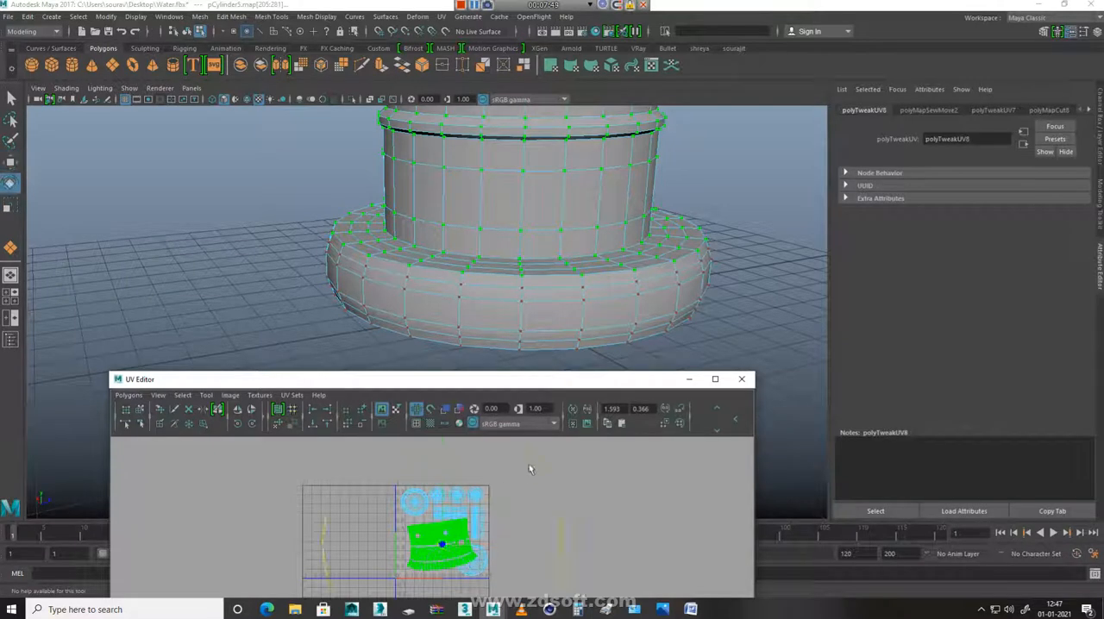
{"action": "key", "text": "r"}
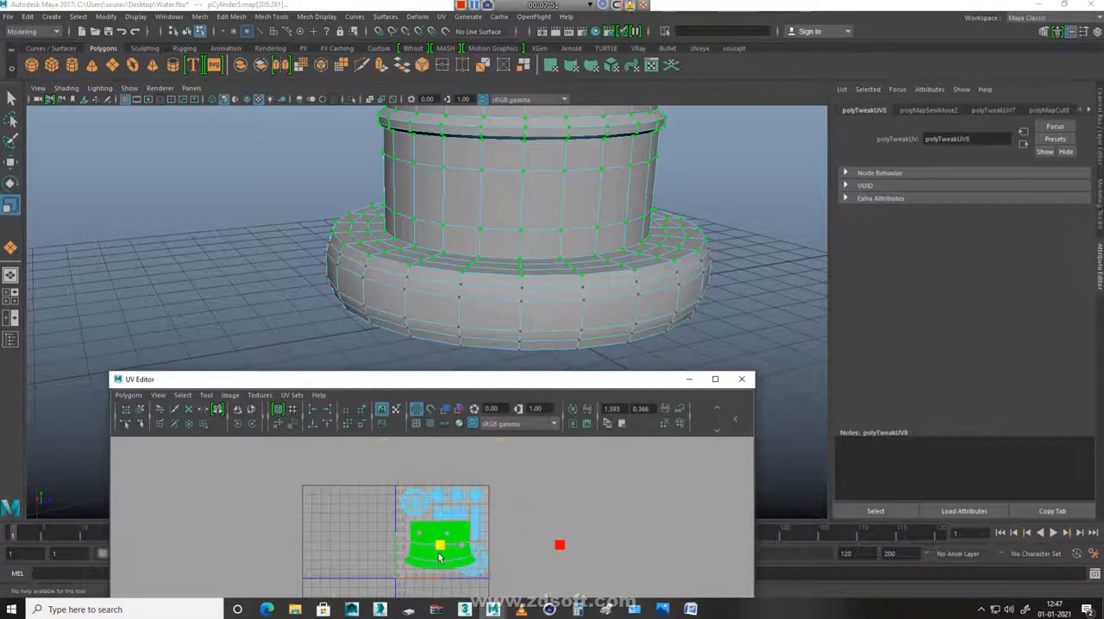
{"action": "key", "text": "w"}
{"action": "left_click_drag", "start_coordinate": [435, 556], "coordinate": [416, 568]}
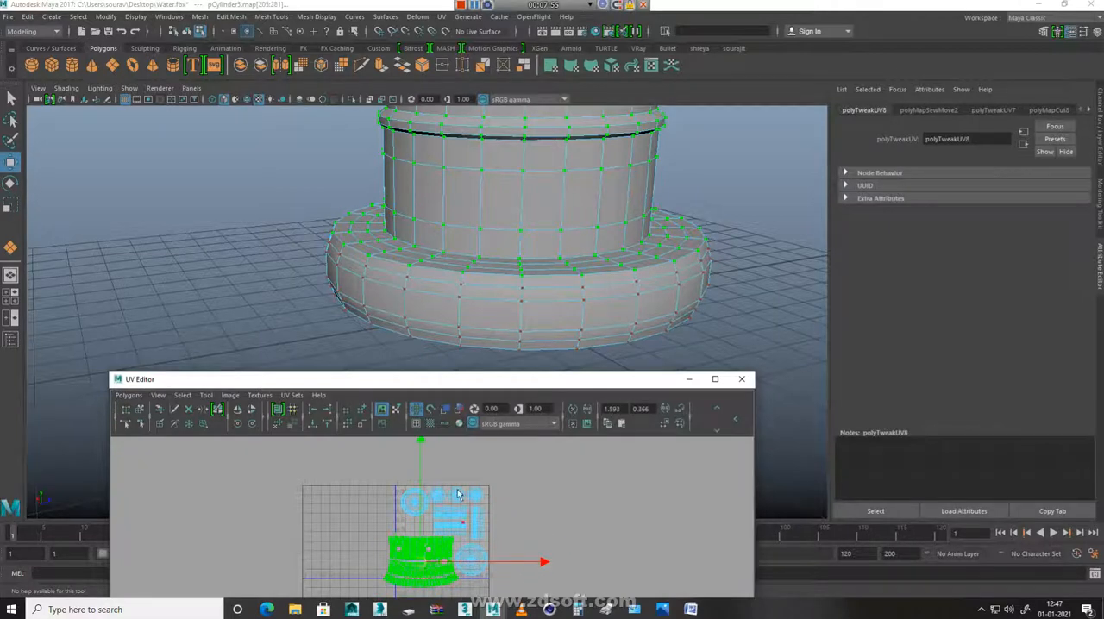
Move one horizontal nozzle strip into the gap between the large round shell and the body shell
{"action": "right_click_drag", "start_coordinate": [462, 496], "coordinate": [581, 554], "text": "alt"}
{"action": "middle_click_drag", "start_coordinate": [537, 566], "coordinate": [542, 530], "text": "alt"}
{"action": "right_click_drag", "start_coordinate": [541, 530], "coordinate": [533, 554], "text": "alt"}
{"action": "middle_click_drag", "start_coordinate": [529, 529], "coordinate": [525, 587], "text": "alt"}
{"action": "left_click", "coordinate": [581, 518]}
{"action": "left_click", "coordinate": [465, 495]}
{"action": "left_click_drag", "start_coordinate": [472, 507], "coordinate": [412, 497]}
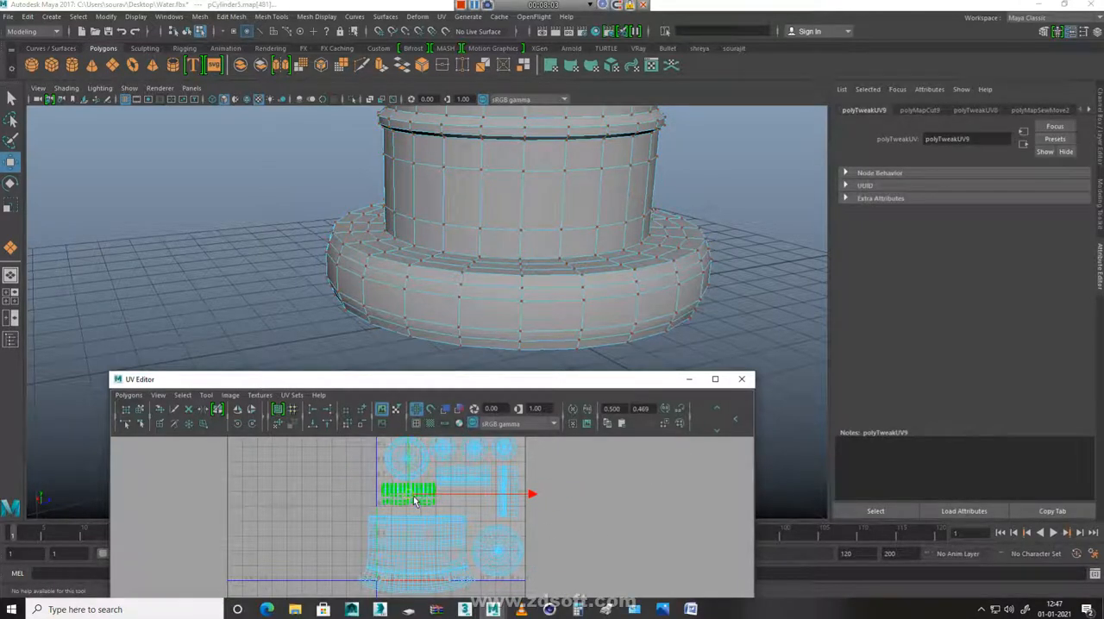
Move the vertical nozzle strip and both horizontal nozzle strips out of the tile into the empty area on its right
{"action": "middle_click_drag", "start_coordinate": [594, 521], "coordinate": [601, 555], "text": "alt"}
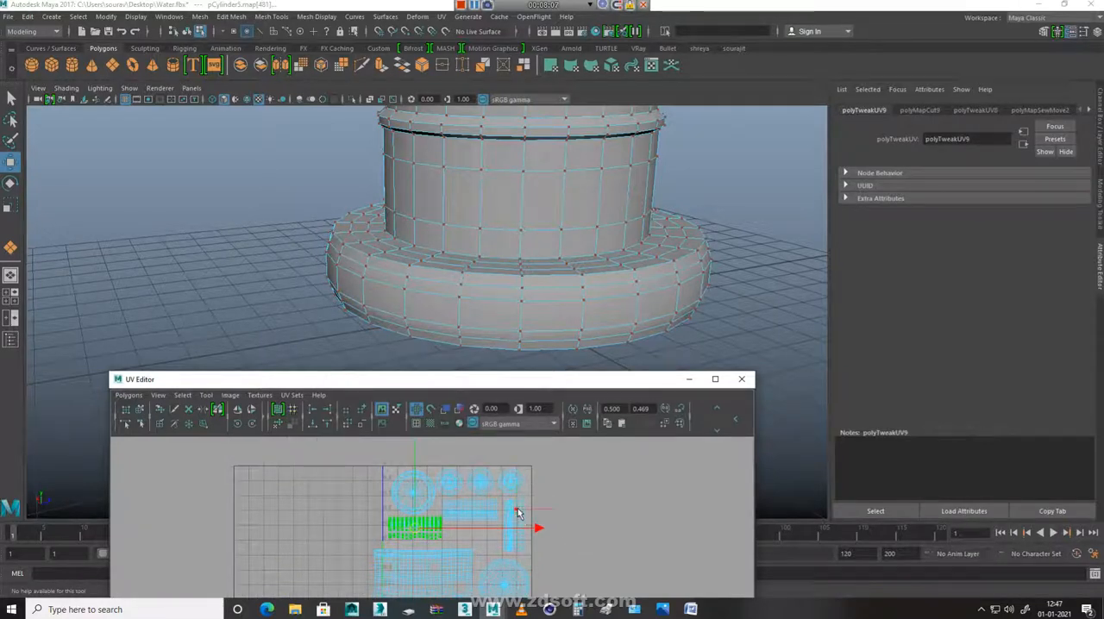
{"action": "left_click", "coordinate": [518, 511]}
{"action": "right_click_drag", "start_coordinate": [570, 547], "coordinate": [596, 548], "text": "ctrl"}
{"action": "middle_click_drag", "start_coordinate": [597, 545], "coordinate": [606, 509], "text": "alt"}
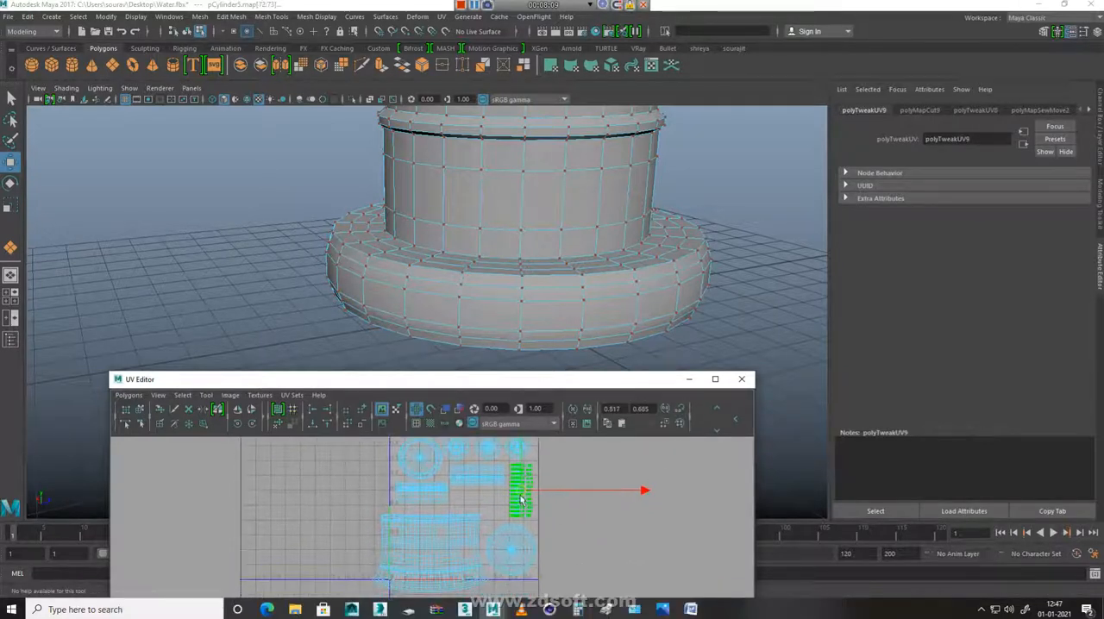
{"action": "left_click_drag", "start_coordinate": [520, 495], "coordinate": [565, 490]}
{"action": "left_click", "coordinate": [498, 486]}
{"action": "right_click_drag", "start_coordinate": [616, 456], "coordinate": [646, 456], "text": "ctrl"}
{"action": "left_click_drag", "start_coordinate": [480, 477], "coordinate": [641, 492]}
{"action": "left_click", "coordinate": [430, 494]}
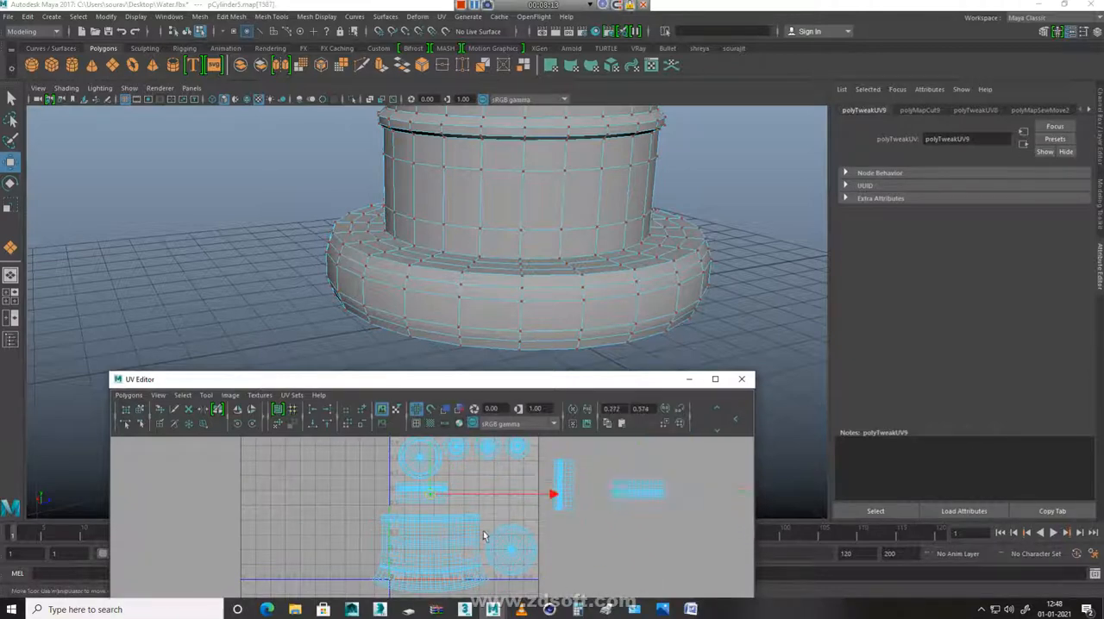
{"action": "right_click_drag", "start_coordinate": [494, 497], "coordinate": [521, 497], "text": "ctrl"}
{"action": "left_click_drag", "start_coordinate": [423, 500], "coordinate": [679, 543]}
Move the dome shell up to sit just beneath the row of small cap shells
{"action": "left_click", "coordinate": [520, 544]}
{"action": "right_click_drag", "start_coordinate": [561, 573], "coordinate": [587, 573], "text": "ctrl"}
{"action": "left_click_drag", "start_coordinate": [516, 543], "coordinate": [515, 493]}
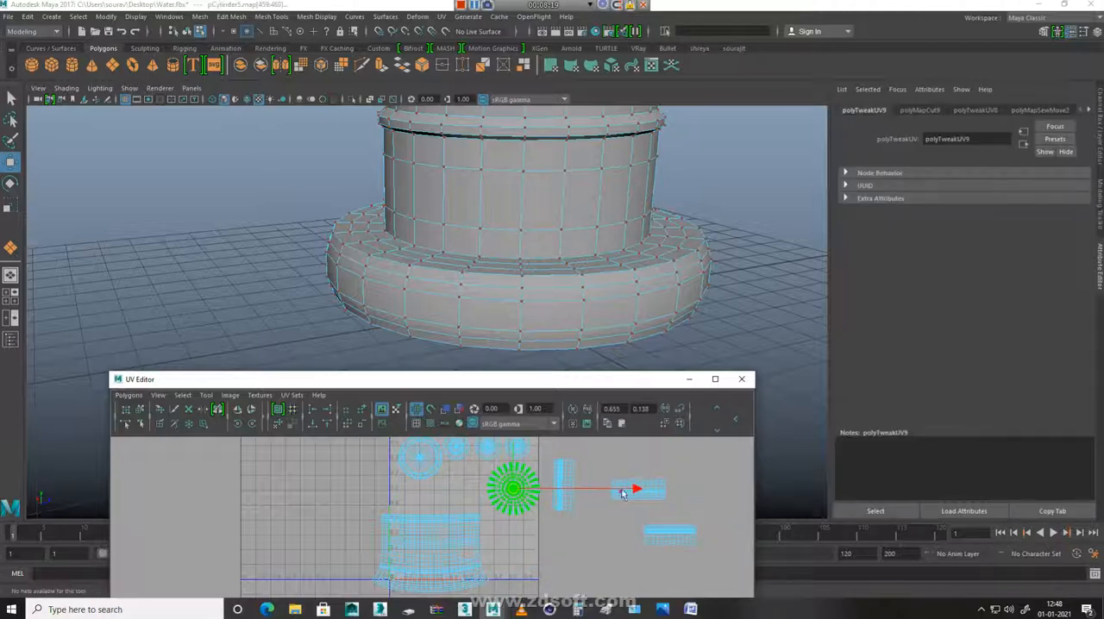
Select the whole body shell and move it up and right so it lies inside the tile
{"action": "left_click", "coordinate": [460, 552]}
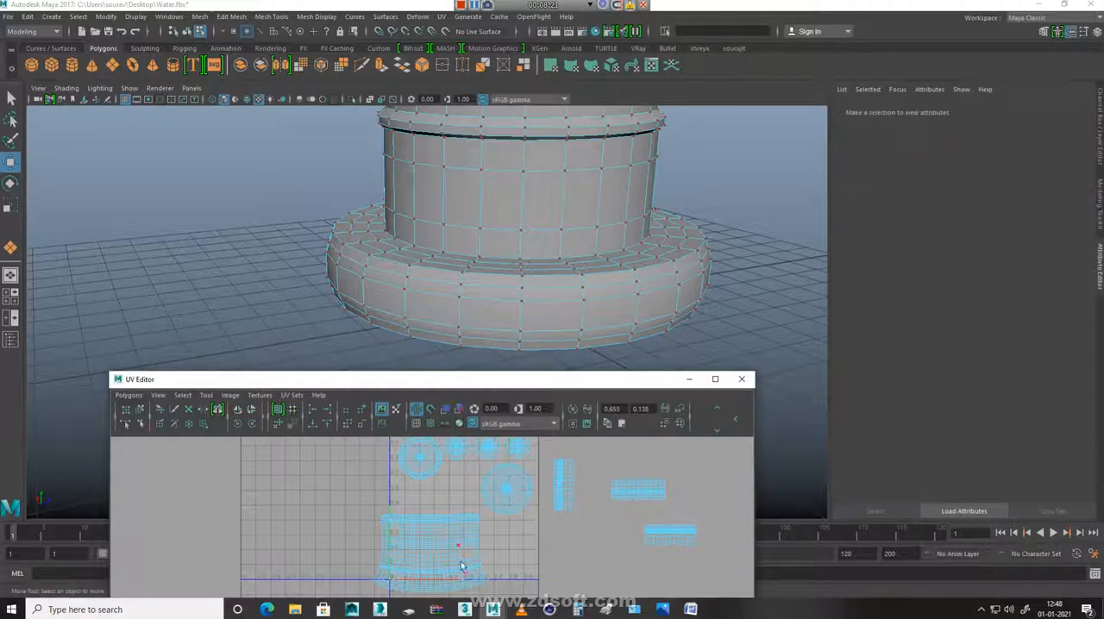
{"action": "left_click", "coordinate": [455, 532]}
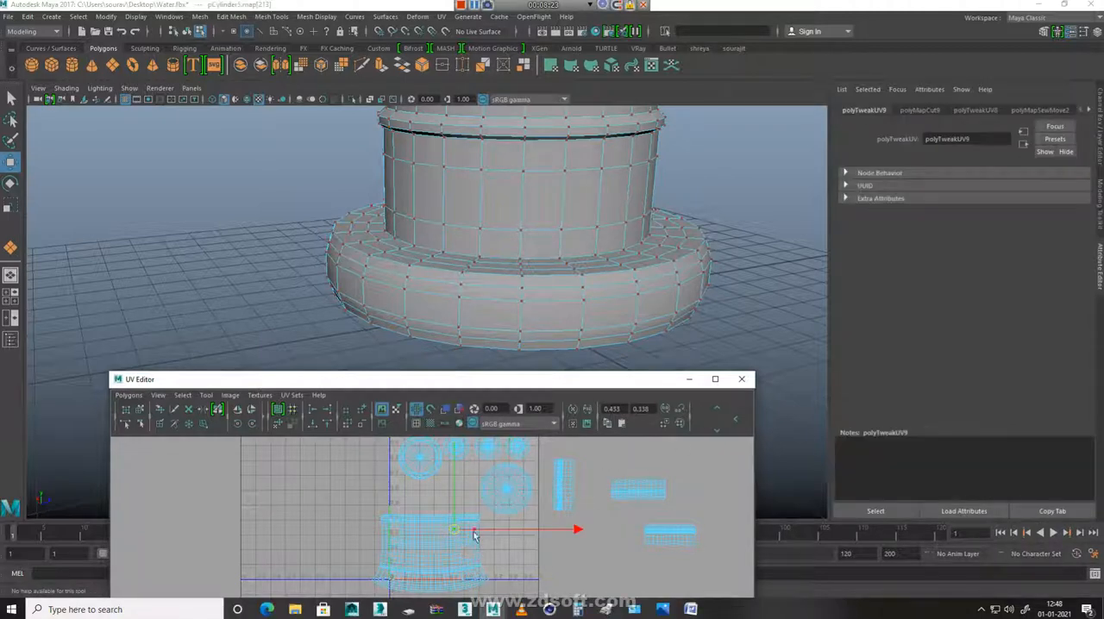
{"action": "right_click_drag", "start_coordinate": [475, 533], "coordinate": [466, 547], "text": "ctrl"}
{"action": "mouse_move", "coordinate": [439, 554]}
{"action": "left_mouse_down"}
{"action": "mouse_move", "coordinate": [456, 534]}
{"action": "mouse_move", "coordinate": [449, 544]}
{"action": "left_mouse_up"}
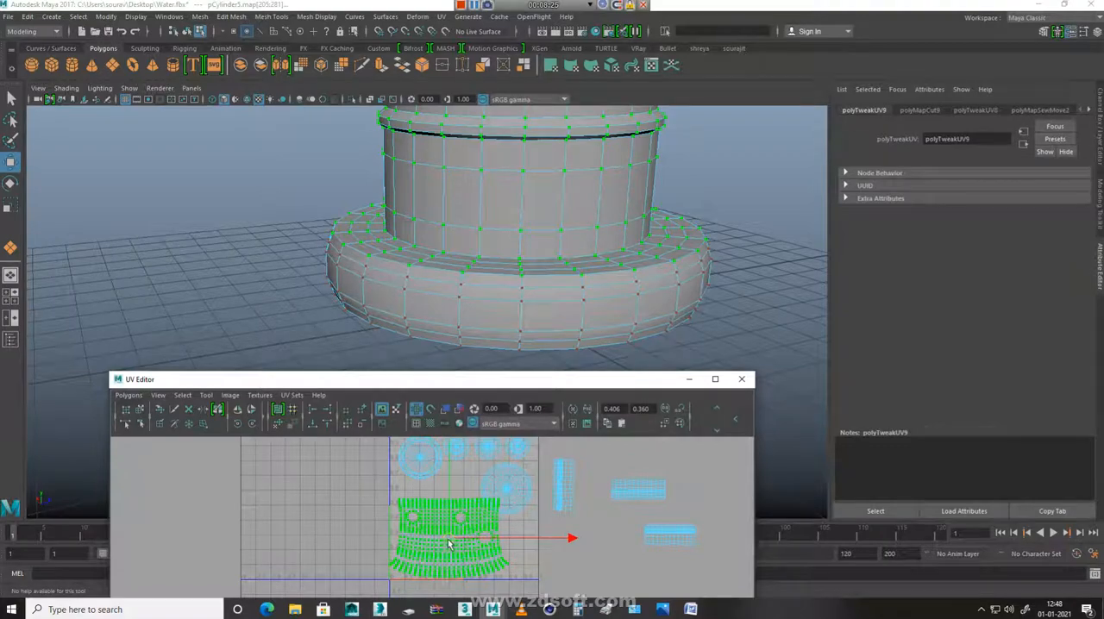
Maximize the UV Editor and scale the body shell up slightly within the tile
{"action": "left_click", "coordinate": [715, 379]}
{"action": "middle_click_drag", "start_coordinate": [595, 463], "coordinate": [560, 522], "text": "alt"}
{"action": "right_click_drag", "start_coordinate": [560, 522], "coordinate": [676, 525], "text": "alt"}
{"action": "middle_click_drag", "start_coordinate": [676, 524], "coordinate": [622, 420], "text": "alt"}
{"action": "right_click_drag", "start_coordinate": [622, 421], "coordinate": [711, 465], "text": "alt"}
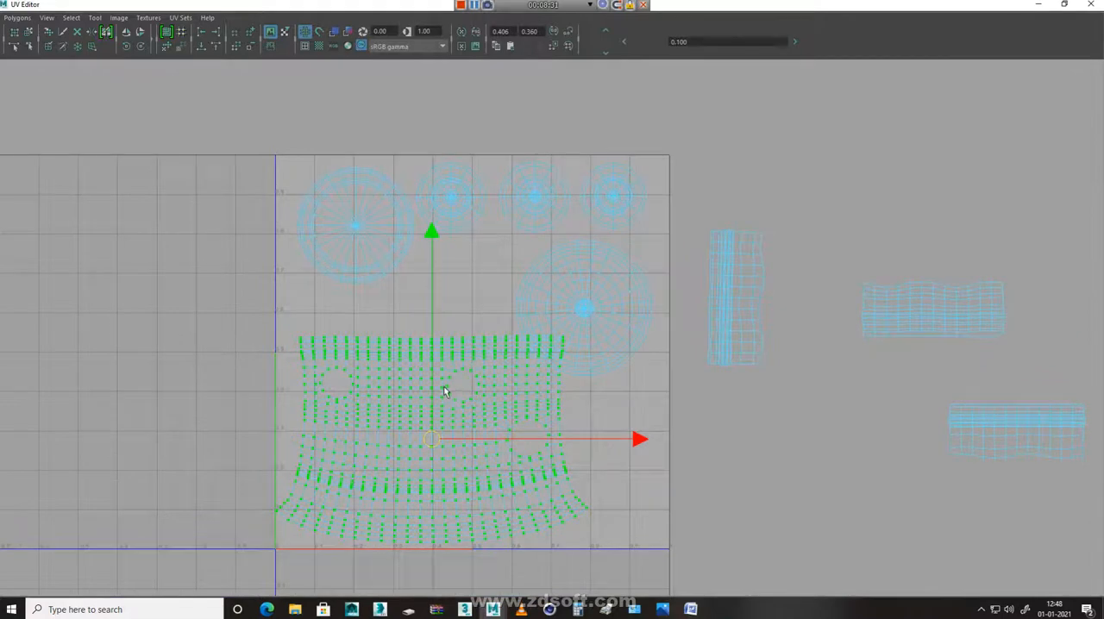
{"action": "right_click_drag", "start_coordinate": [469, 391], "coordinate": [613, 390], "text": "alt"}
{"action": "middle_click_drag", "start_coordinate": [535, 426], "coordinate": [568, 379], "text": "alt"}
{"action": "key", "text": "r"}
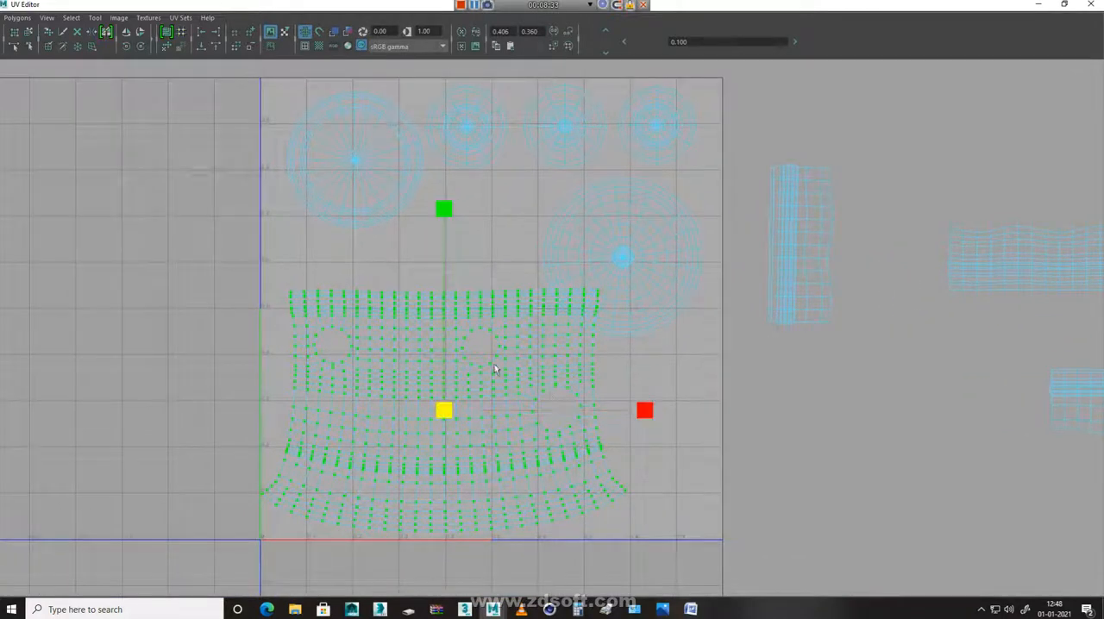
{"action": "left_click_drag", "start_coordinate": [445, 411], "coordinate": [454, 409]}
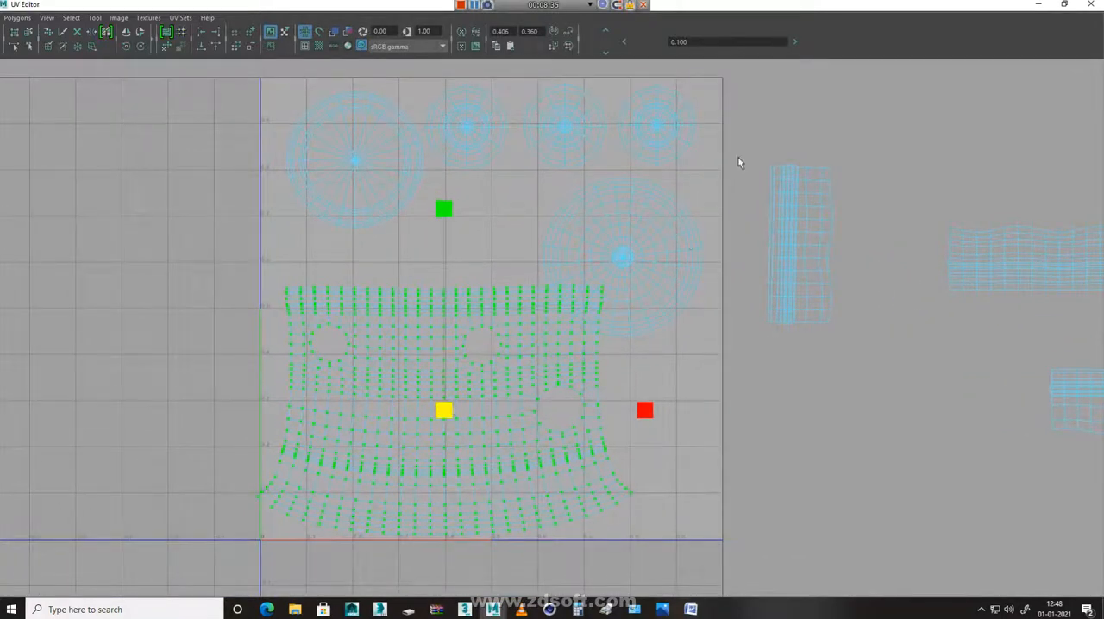
Shift two small cap shells down out of the upper row and place the dome shell in the tile's upper-right corner
{"action": "left_click", "coordinate": [625, 260]}
{"action": "key", "text": "w"}
{"action": "left_click_drag", "start_coordinate": [628, 256], "coordinate": [647, 219]}
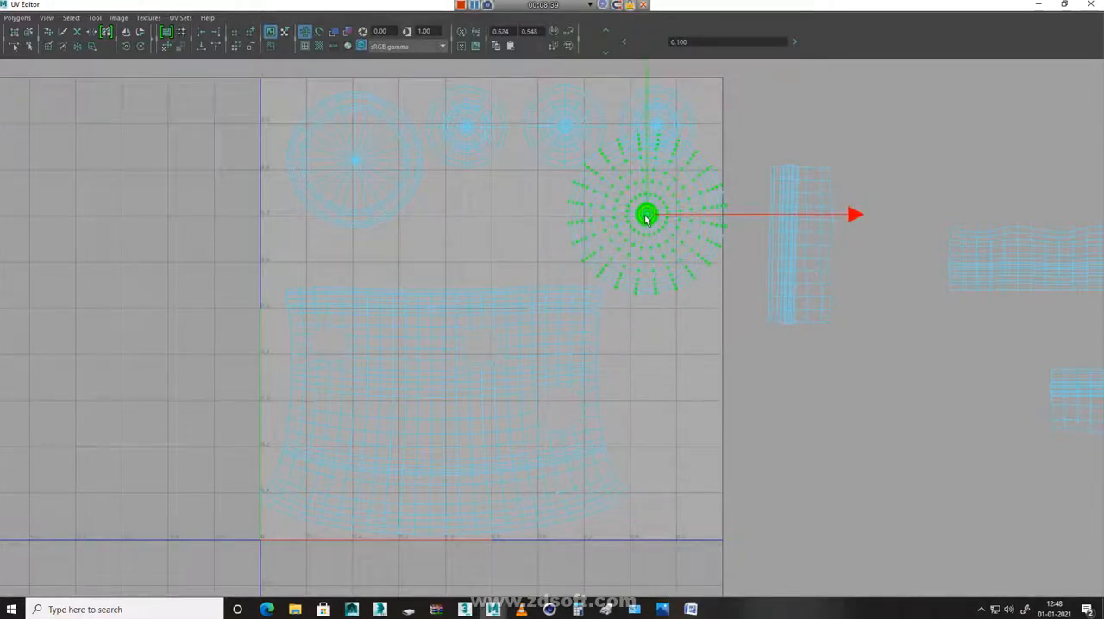
{"action": "left_click", "coordinate": [679, 98]}
{"action": "right_click_drag", "start_coordinate": [679, 97], "coordinate": [692, 222]}
{"action": "left_click_drag", "start_coordinate": [658, 126], "coordinate": [460, 221]}
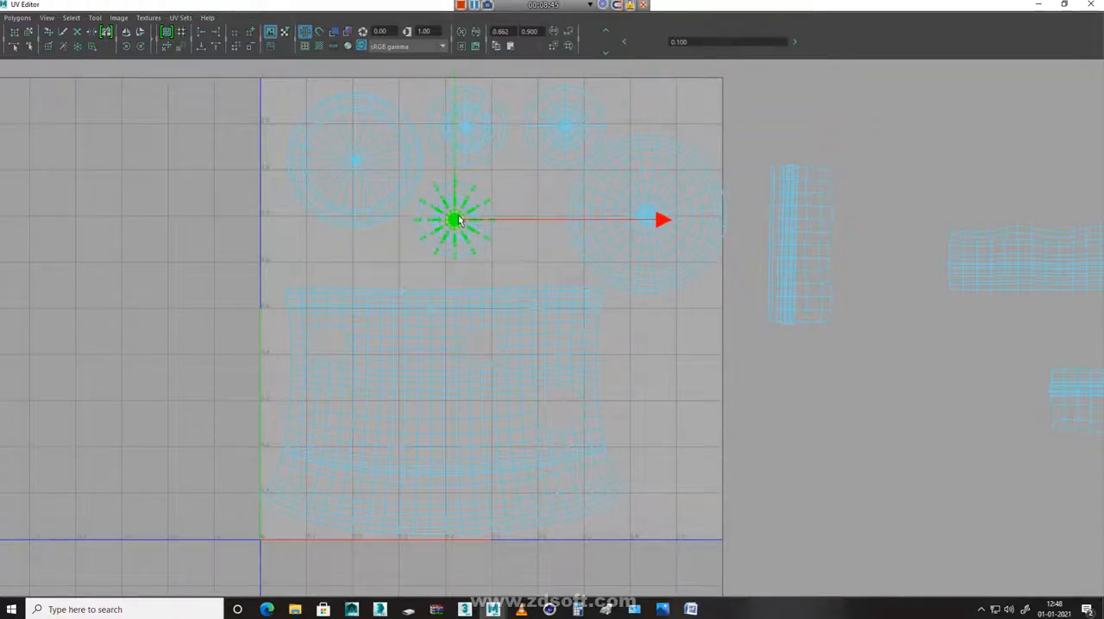
{"action": "left_click", "coordinate": [563, 132]}
{"action": "right_click_drag", "start_coordinate": [563, 133], "coordinate": [559, 216], "text": "ctrl"}
{"action": "left_click_drag", "start_coordinate": [567, 128], "coordinate": [534, 180]}
{"action": "left_click", "coordinate": [649, 212]}
{"action": "right_click_drag", "start_coordinate": [649, 212], "coordinate": [628, 252], "text": "ctrl"}
{"action": "left_click_drag", "start_coordinate": [655, 218], "coordinate": [646, 162]}
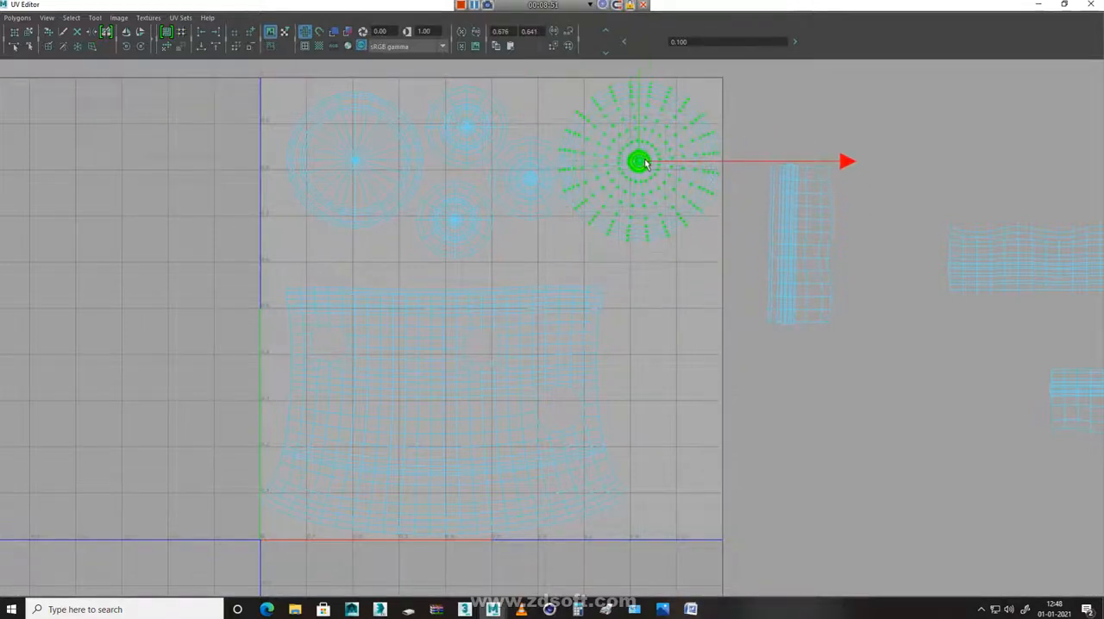
Move the three small cap shells one by one into a vertical column beneath the dome shell along the tile's right edge
{"action": "left_click", "coordinate": [539, 179]}
{"action": "right_click_drag", "start_coordinate": [547, 195], "coordinate": [534, 222], "text": "ctrl"}
{"action": "left_click_drag", "start_coordinate": [526, 178], "coordinate": [672, 289]}
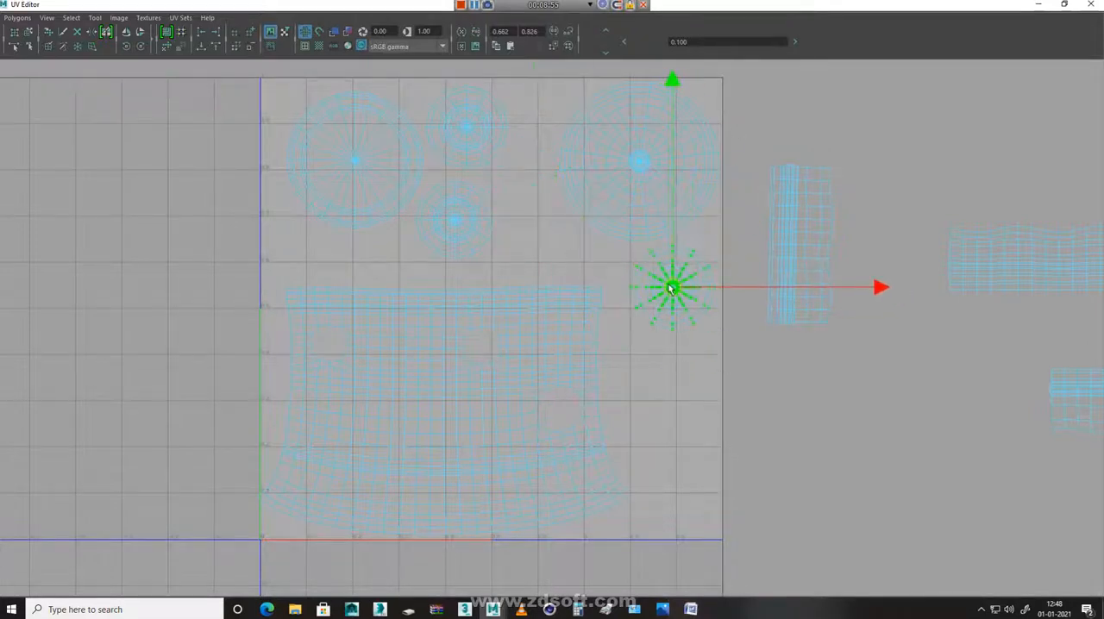
{"action": "left_click", "coordinate": [461, 227]}
{"action": "right_click_drag", "start_coordinate": [461, 228], "coordinate": [461, 278], "text": "ctrl"}
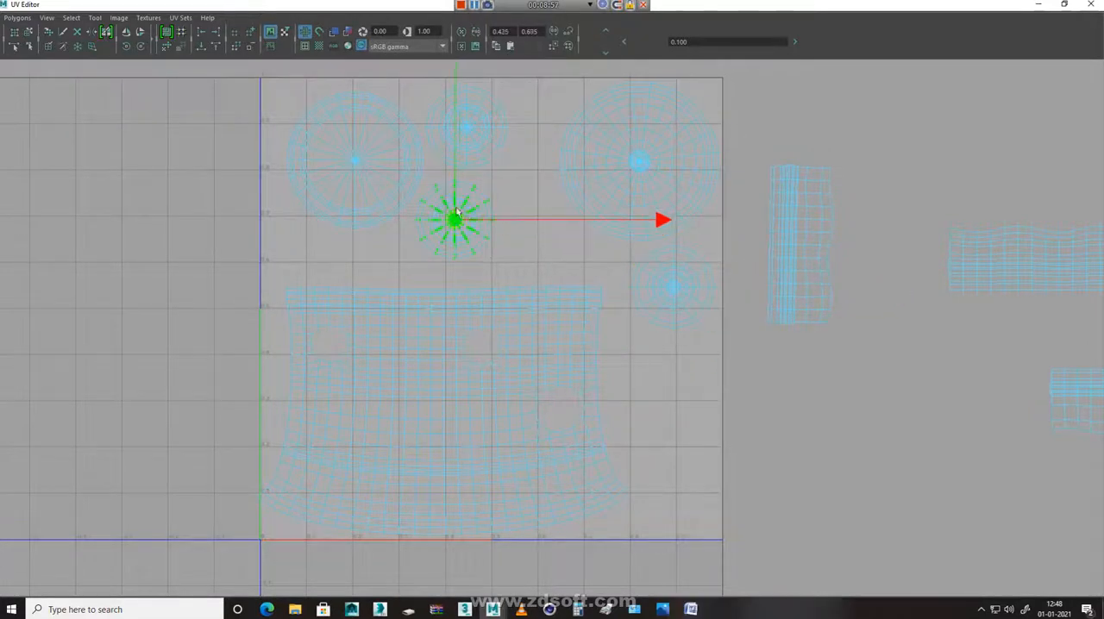
{"action": "left_click_drag", "start_coordinate": [458, 223], "coordinate": [678, 382]}
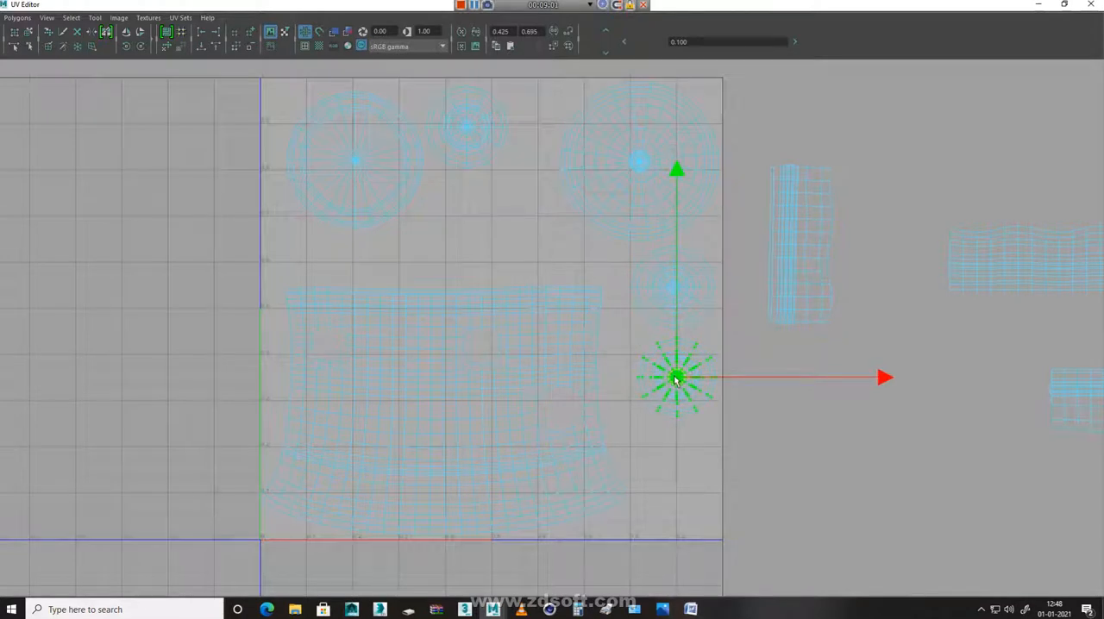
{"action": "left_click", "coordinate": [458, 130]}
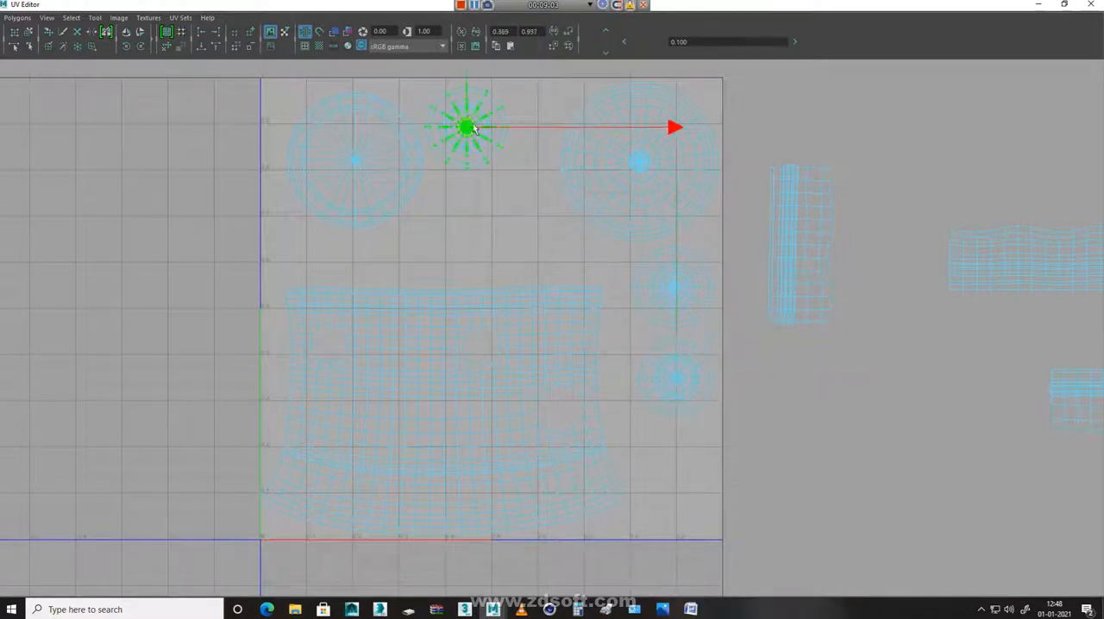
{"action": "left_click_drag", "start_coordinate": [464, 126], "coordinate": [678, 472]}
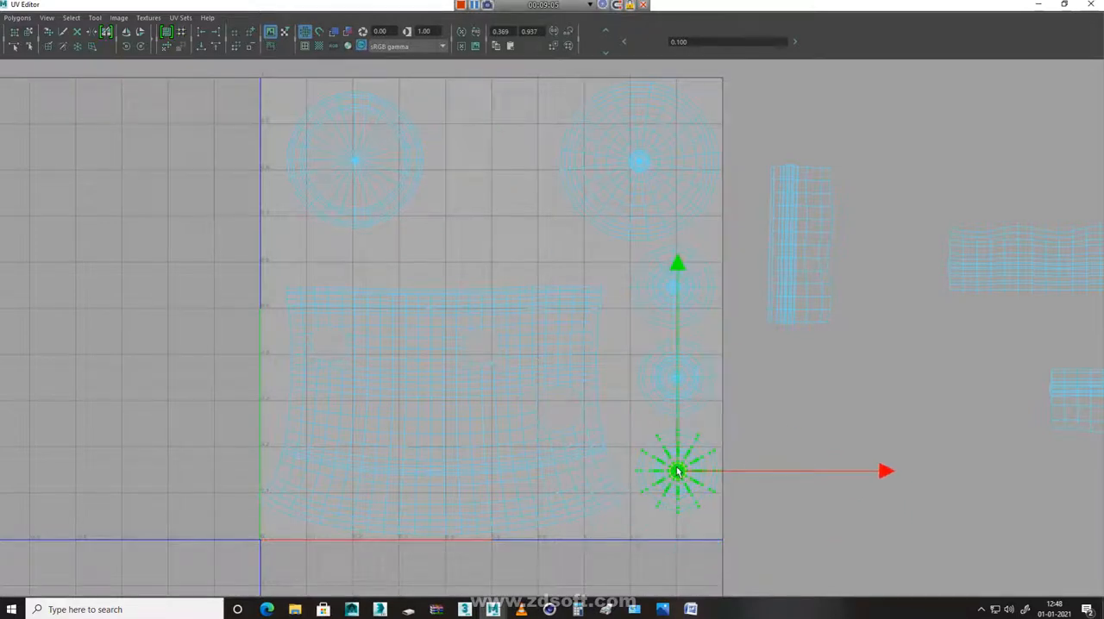
Move the upright nozzle strip into the tile between the two large round shells and shift the left round shell into the upper-left corner
{"action": "scroll", "coordinate": [681, 449], "scroll_direction": "down", "scroll_amount": 2}
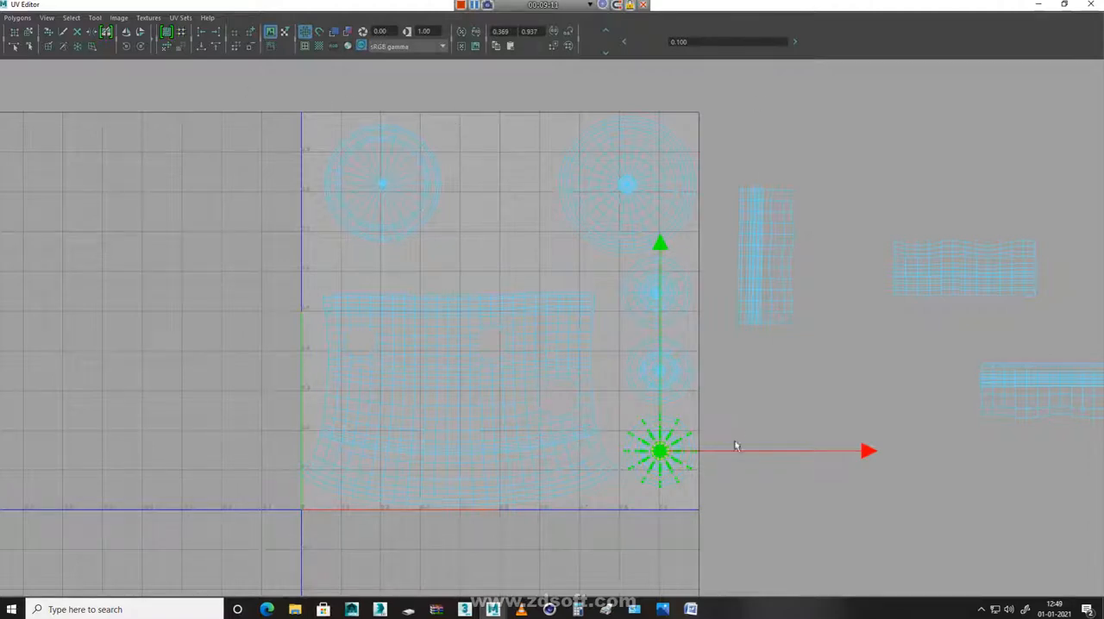
{"action": "scroll", "coordinate": [726, 298], "scroll_direction": "down", "scroll_amount": 3}
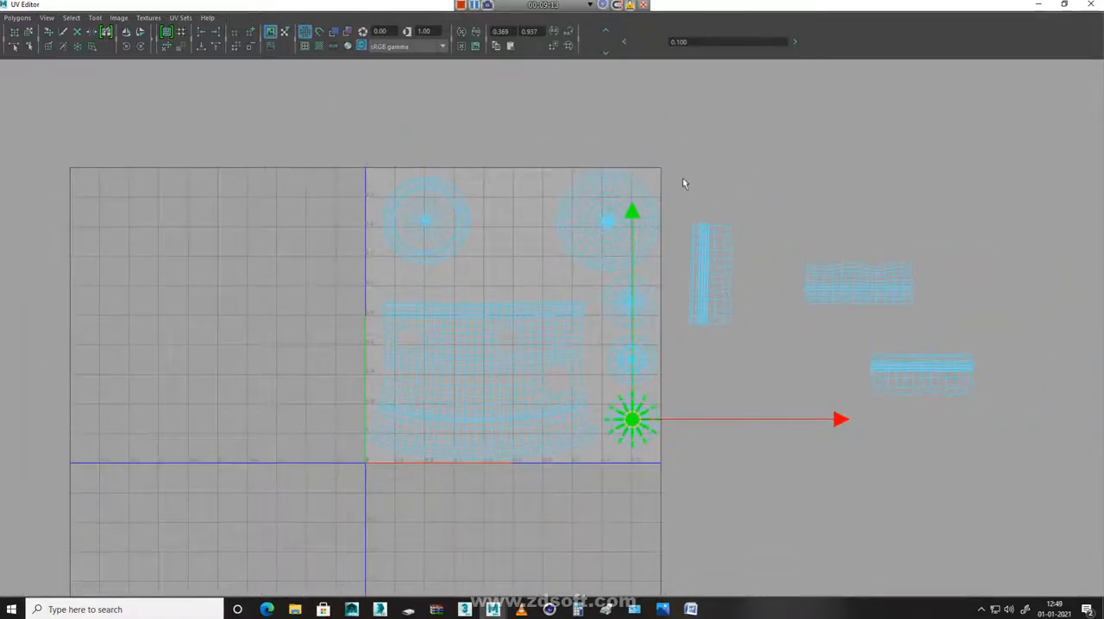
{"action": "left_click_drag", "start_coordinate": [771, 354], "coordinate": [771, 354]}
{"action": "left_click_drag", "start_coordinate": [730, 289], "coordinate": [423, 264]}
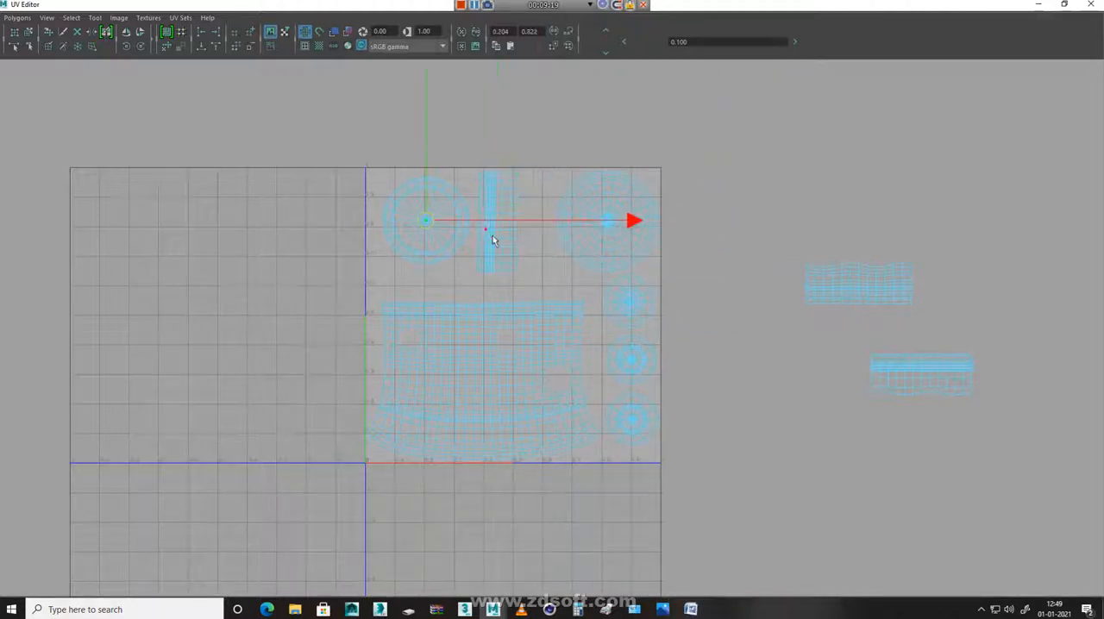
{"action": "left_click_drag", "start_coordinate": [642, 220], "coordinate": [623, 232]}
{"action": "left_click_drag", "start_coordinate": [414, 100], "coordinate": [414, 93]}
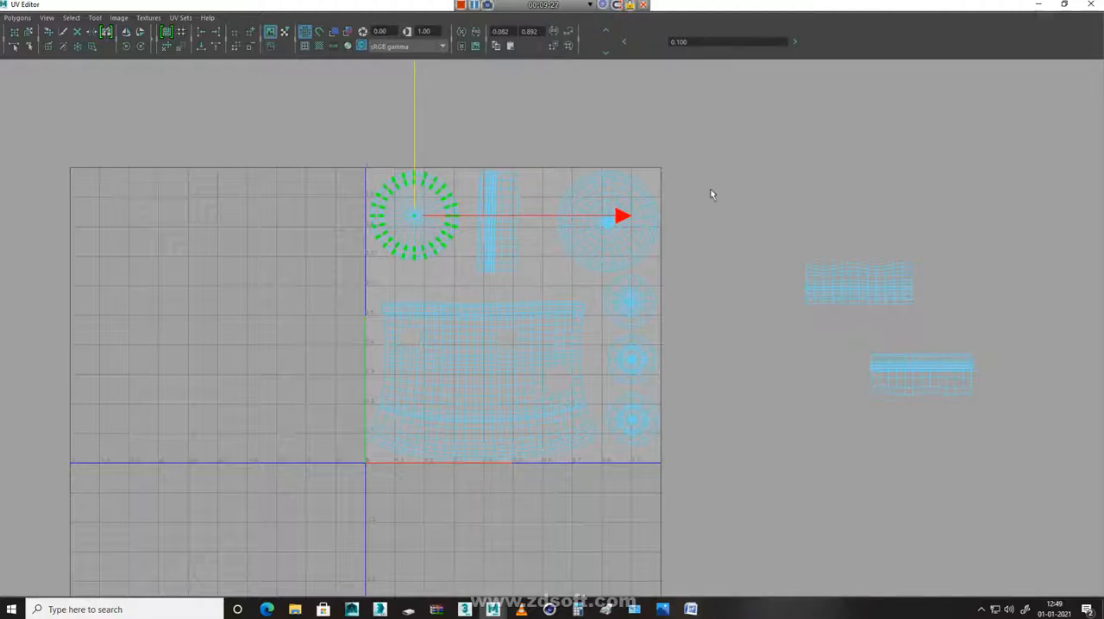
Move the nearer horizontal nozzle strip into the gap above the body shell, and scale the upright strip down slightly
{"action": "left_click", "coordinate": [837, 287]}
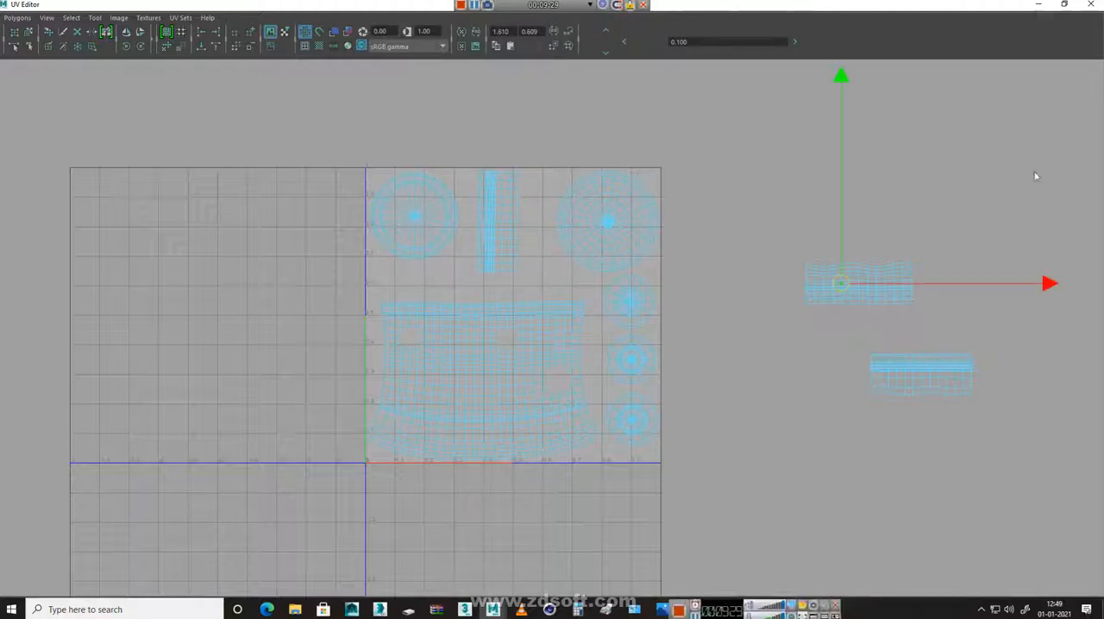
{"action": "left_click_drag", "start_coordinate": [868, 286], "coordinate": [497, 283]}
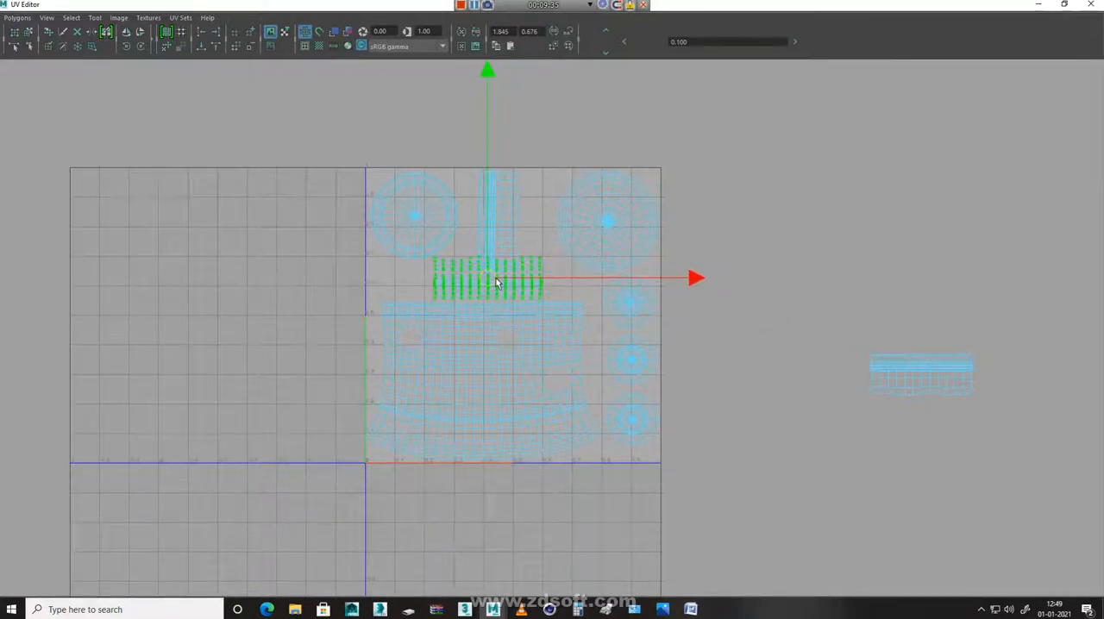
{"action": "left_click", "coordinate": [506, 168]}
{"action": "left_click", "coordinate": [492, 176]}
{"action": "right_click_drag", "start_coordinate": [521, 284], "coordinate": [477, 268], "text": "ctrl"}
{"action": "key", "text": "r"}
{"action": "left_click_drag", "start_coordinate": [500, 222], "coordinate": [481, 206]}
{"action": "key", "text": "w"}
{"action": "key", "text": "r"}
{"action": "key", "text": "w"}
Scale the horizontal strip above the body shell down slightly and settle it just above the body
{"action": "left_click", "coordinate": [479, 267]}
{"action": "right_click_drag", "start_coordinate": [479, 267], "coordinate": [481, 307], "text": "ctrl"}
{"action": "key", "text": "r"}
{"action": "mouse_move", "coordinate": [491, 285]}
{"action": "left_mouse_down"}
{"action": "mouse_move", "coordinate": [464, 293]}
{"action": "mouse_move", "coordinate": [487, 283]}
{"action": "left_mouse_up"}
{"action": "key", "text": "w"}
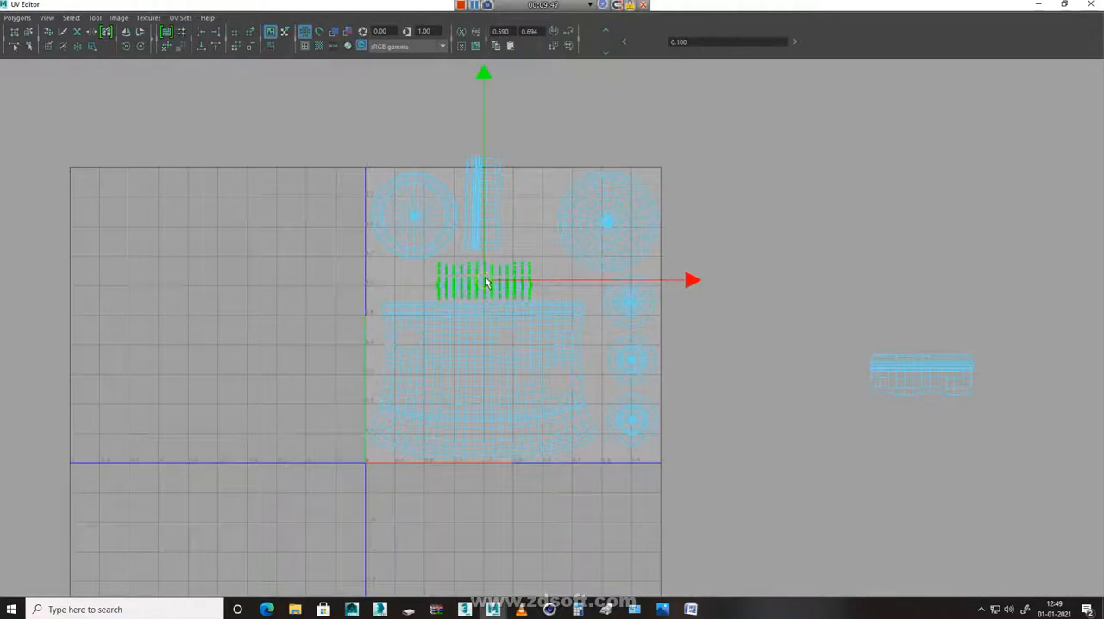
Rotate the upright strip to horizontal and place it between the two large round shells, just above the other strip
{"action": "left_click", "coordinate": [495, 201]}
{"action": "key", "text": "e"}
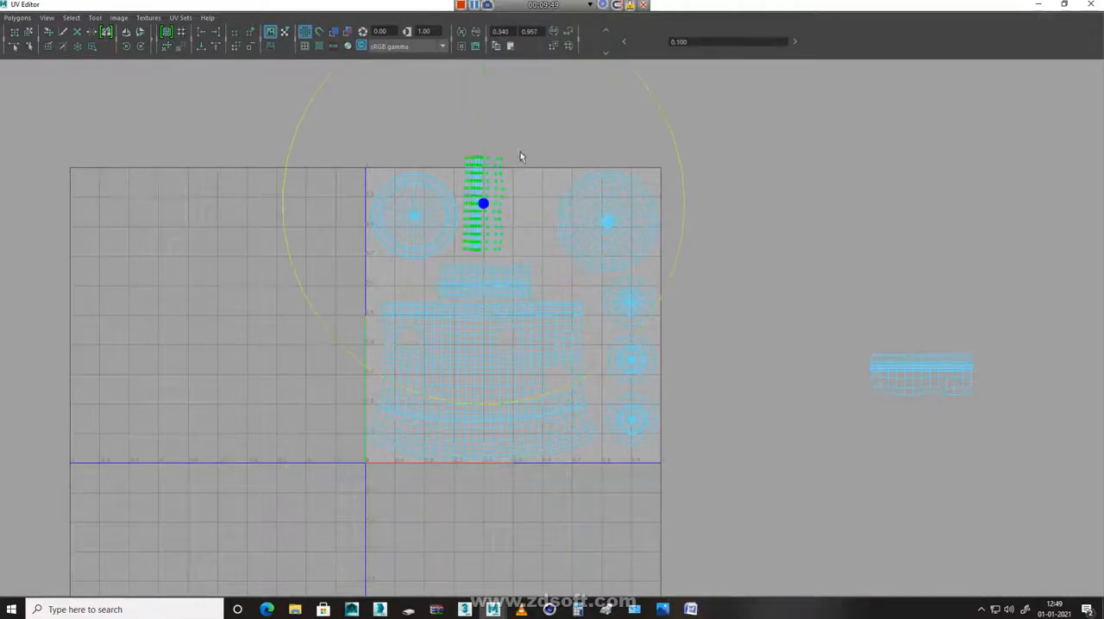
{"action": "left_click_drag", "start_coordinate": [665, 112], "coordinate": [391, 49]}
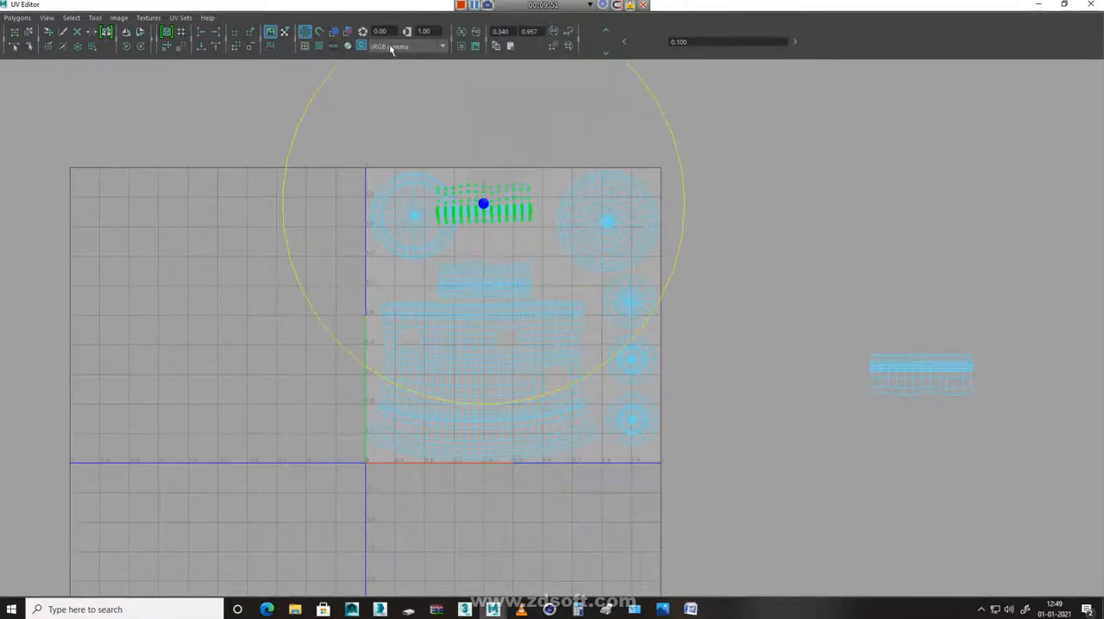
{"action": "key", "text": "w"}
{"action": "left_click_drag", "start_coordinate": [486, 208], "coordinate": [511, 234]}
{"action": "key", "text": "e"}
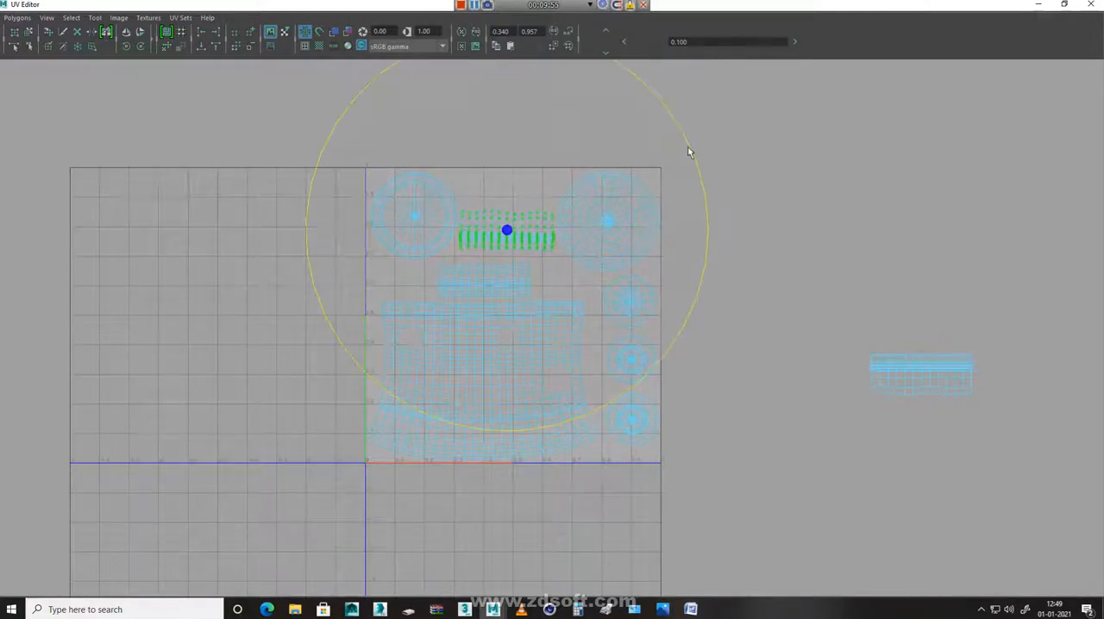
{"action": "key", "text": "w"}
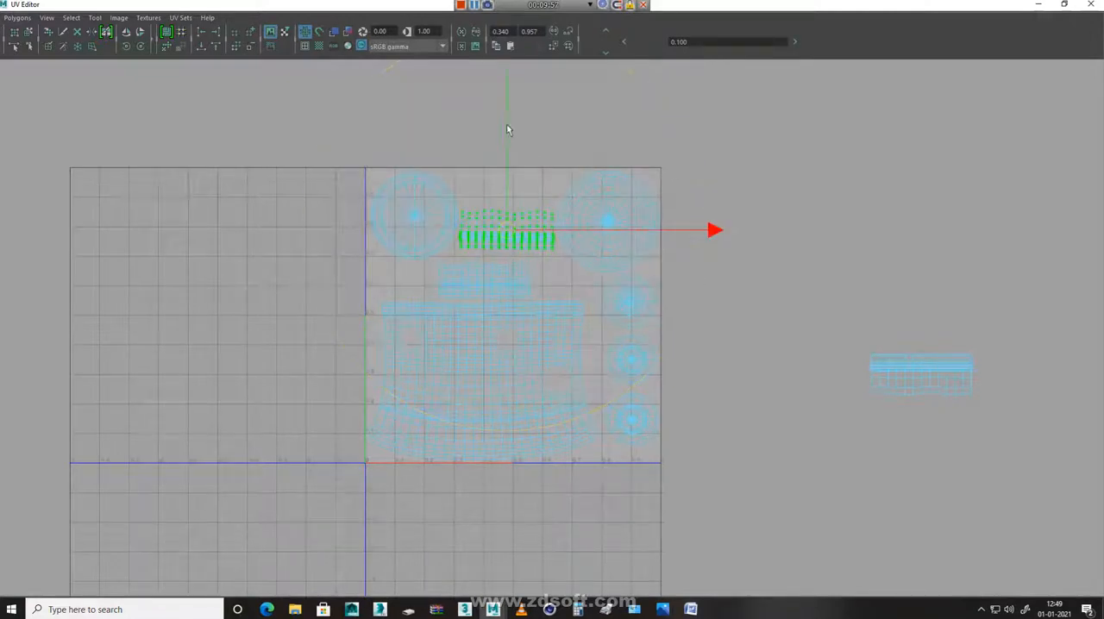
{"action": "left_click_drag", "start_coordinate": [505, 127], "coordinate": [509, 137]}
Move the last outside nozzle strip into the tile's top gap between the two large round shells, then deselect it
{"action": "left_click", "coordinate": [906, 375]}
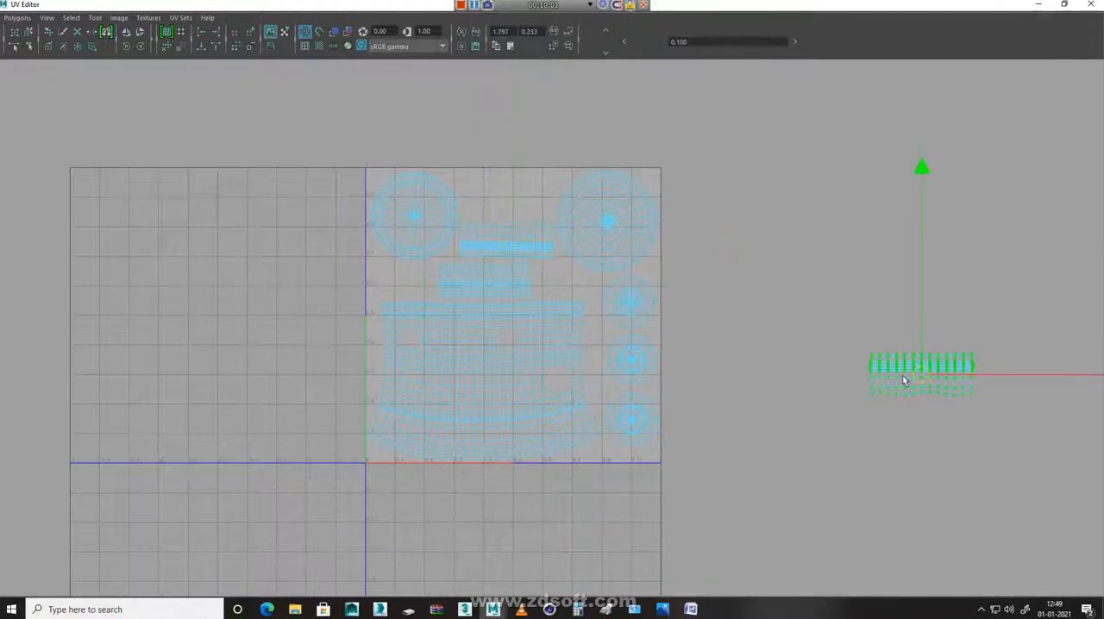
{"action": "left_click_drag", "start_coordinate": [925, 372], "coordinate": [506, 195]}
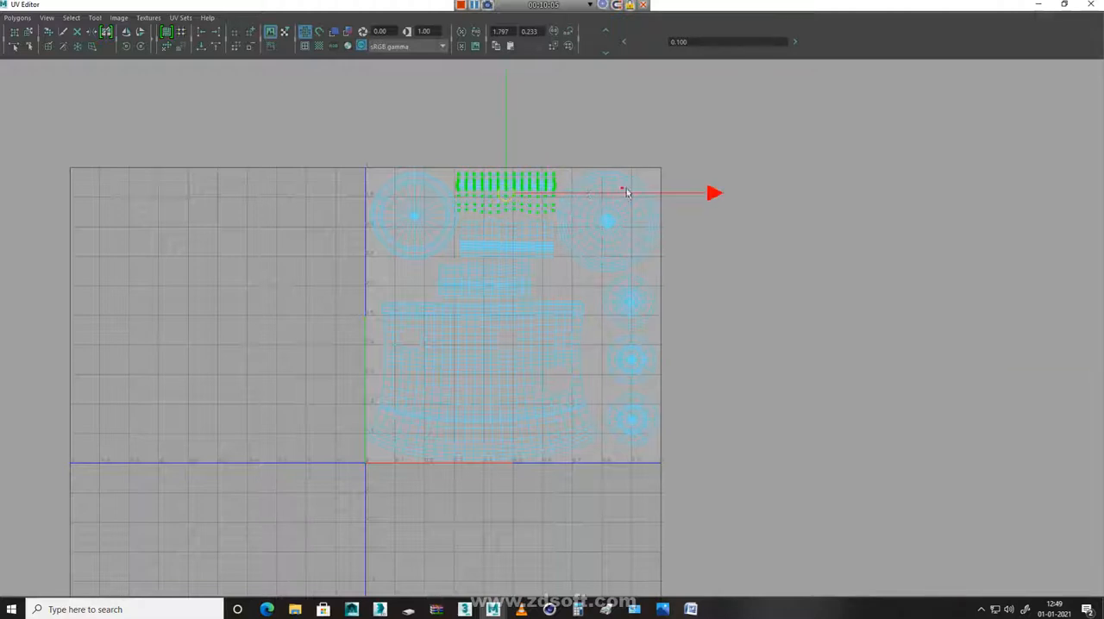
{"action": "left_click_drag", "start_coordinate": [716, 195], "coordinate": [719, 197]}
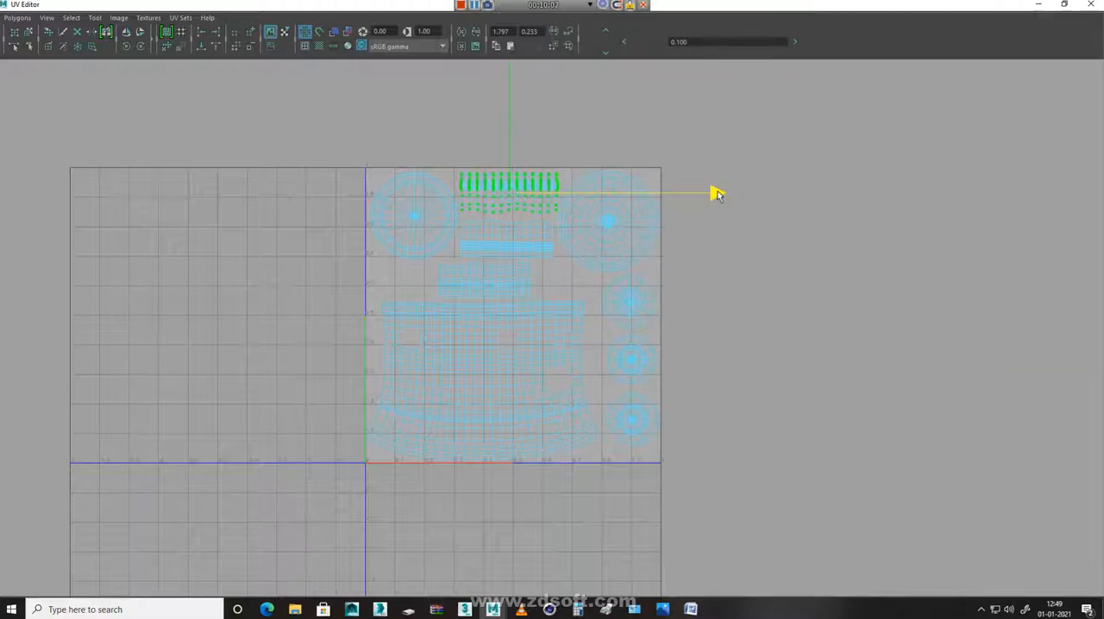
{"action": "left_click", "coordinate": [763, 457]}
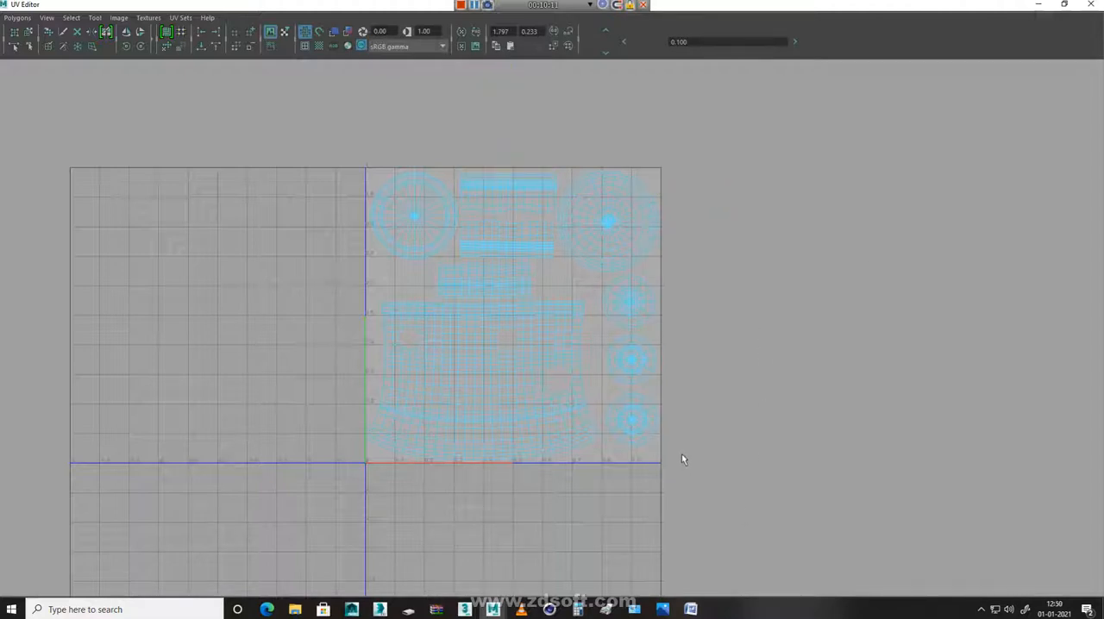
Select all the packed shells, close the UV Editor and bring the whole hydrant into view
{"action": "left_click_drag", "start_coordinate": [296, 136], "coordinate": [773, 527]}
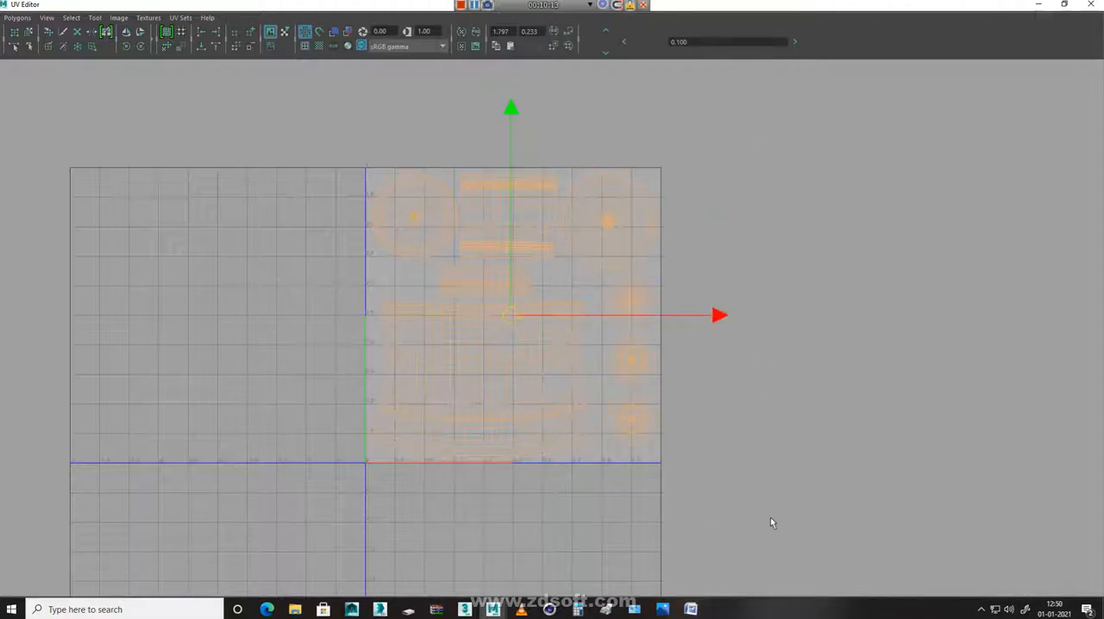
{"action": "left_click", "coordinate": [1091, 5]}
{"action": "scroll", "coordinate": [373, 315], "scroll_direction": "down", "scroll_amount": 5}
{"action": "middle_click_drag", "start_coordinate": [574, 261], "coordinate": [514, 431], "text": "alt"}
{"action": "left_click", "coordinate": [9, 19]}
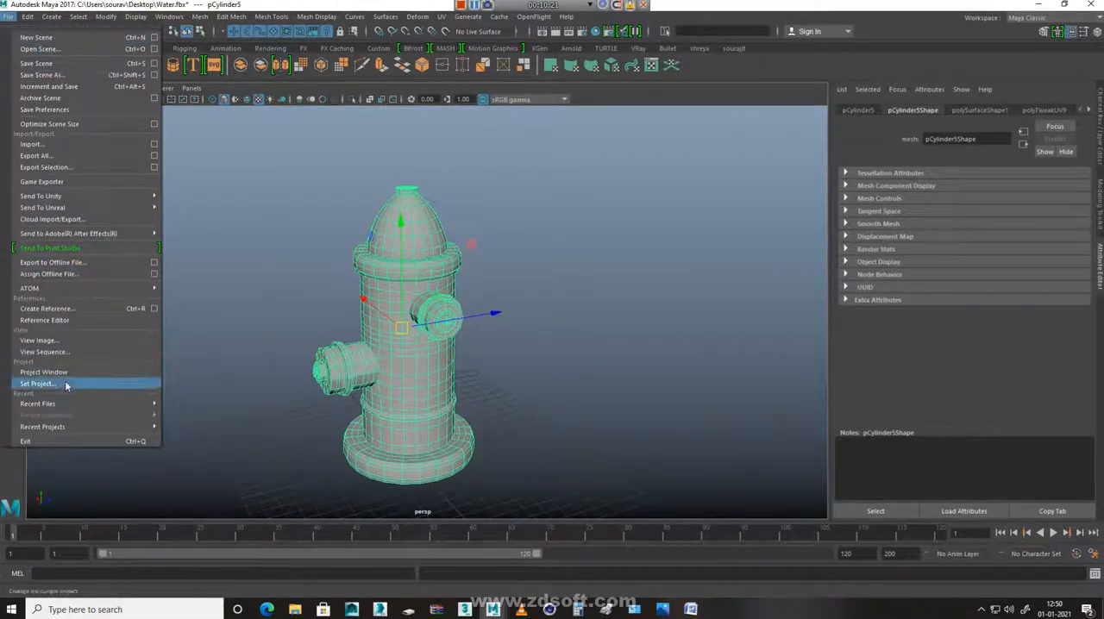
{"action": "left_click", "coordinate": [43, 74]}
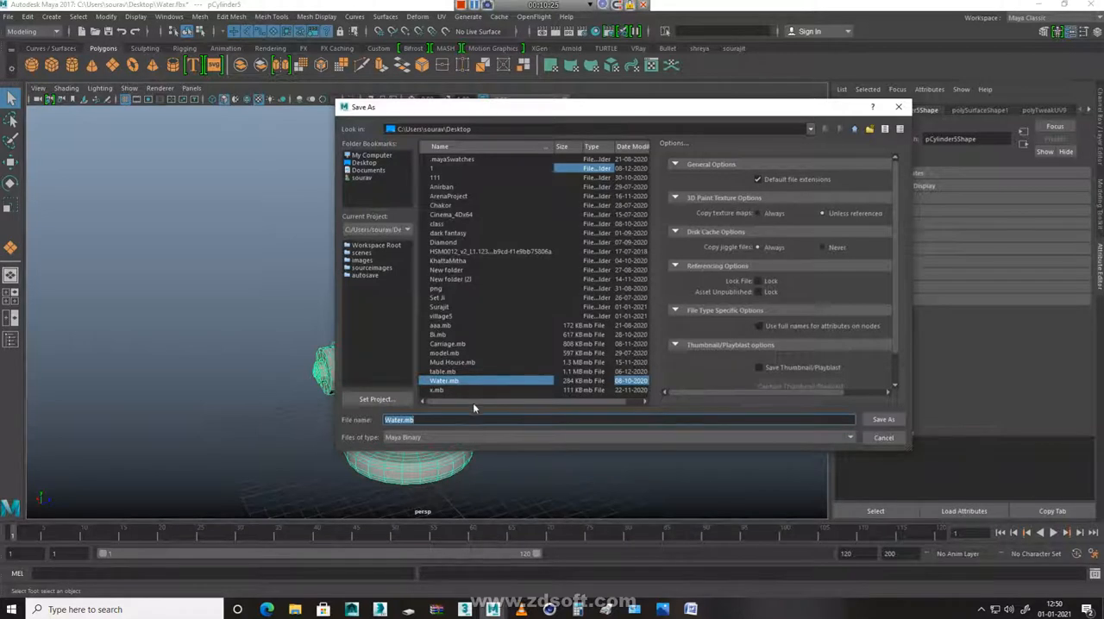
{"action": "left_click", "coordinate": [486, 437]}
{"action": "left_click", "coordinate": [486, 437]}
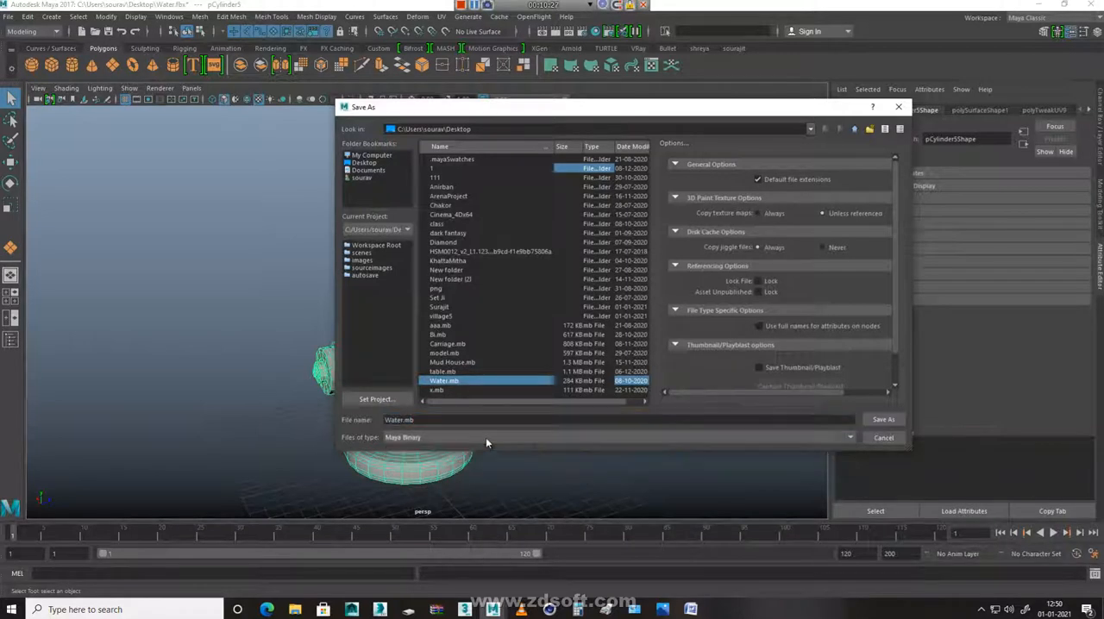
{"action": "left_click", "coordinate": [883, 438]}
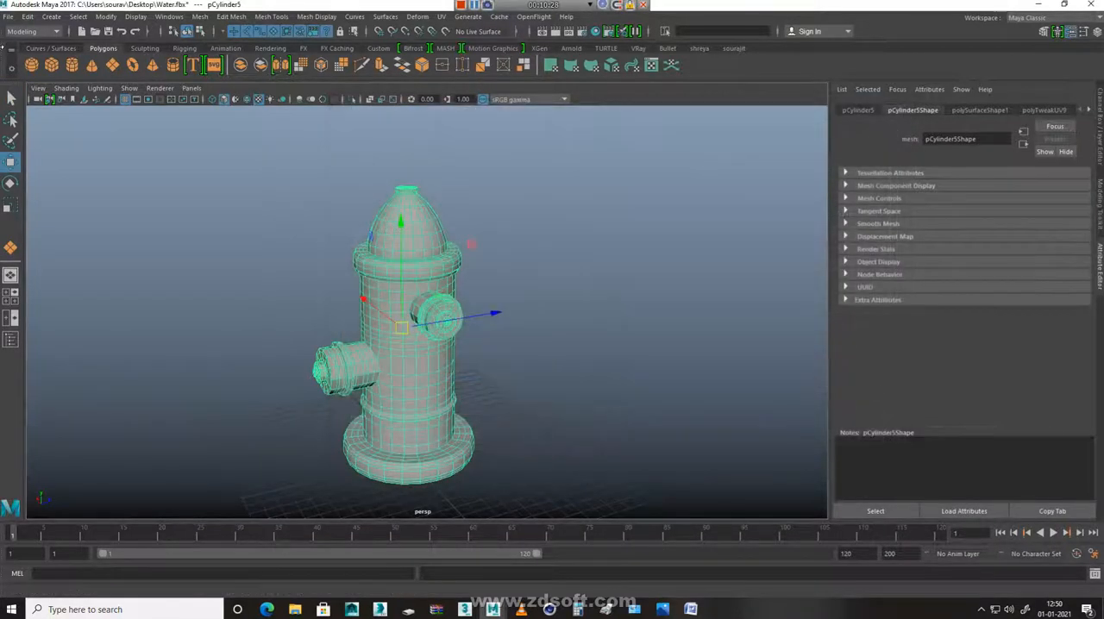
Export the selected hydrant as an FBX file named Water into the personally named folder on the Desktop
{"action": "left_click", "coordinate": [7, 16]}
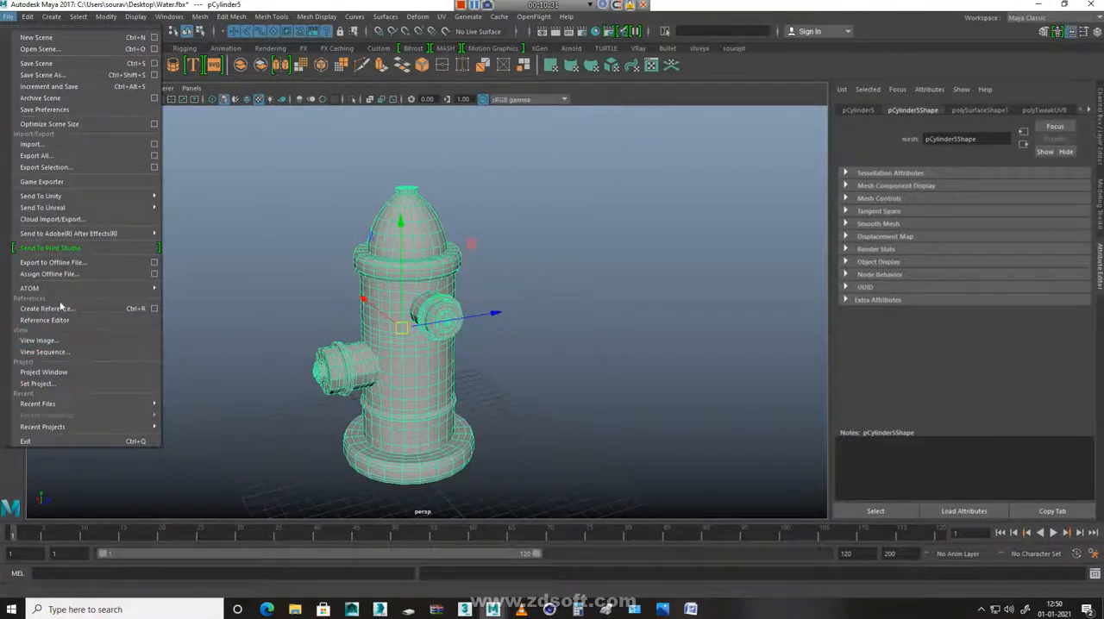
{"action": "left_click", "coordinate": [50, 168]}
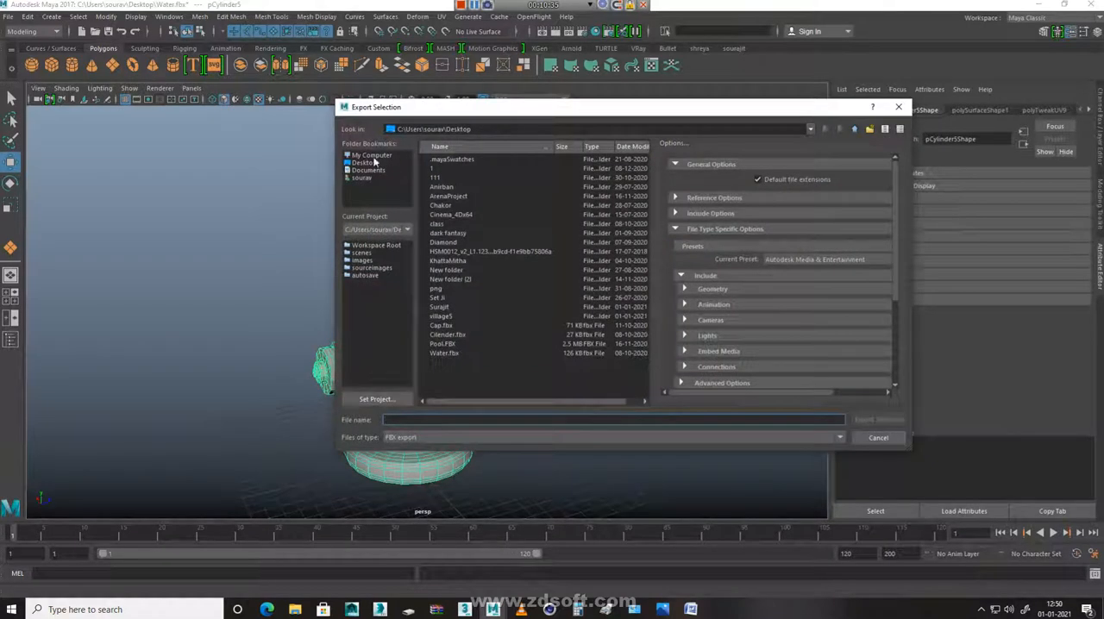
{"action": "left_click", "coordinate": [353, 163]}
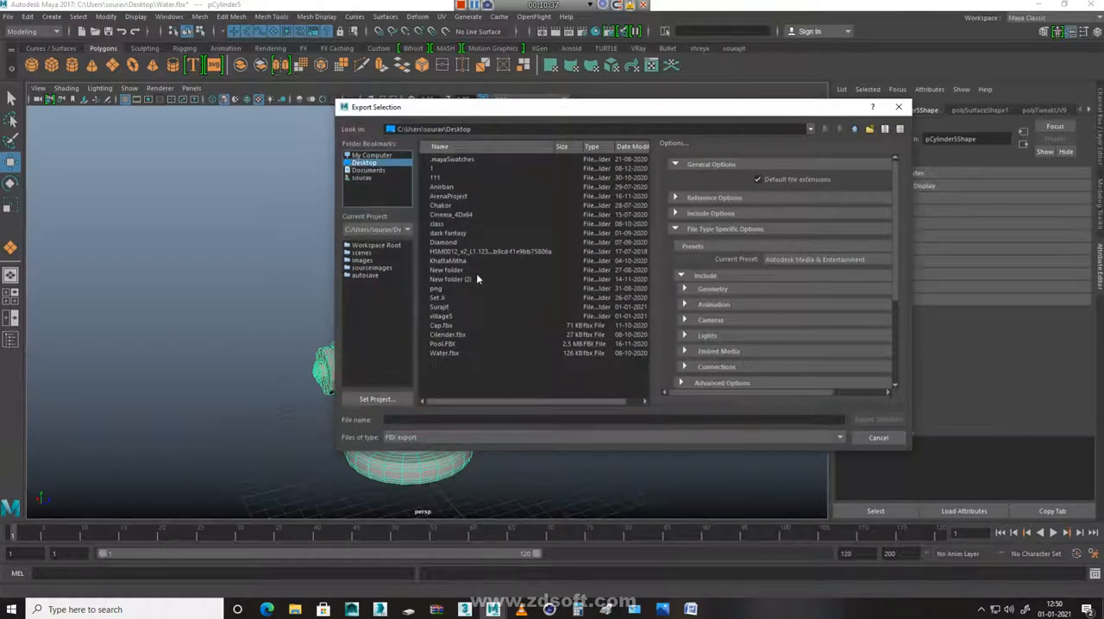
{"action": "double_click", "coordinate": [447, 308]}
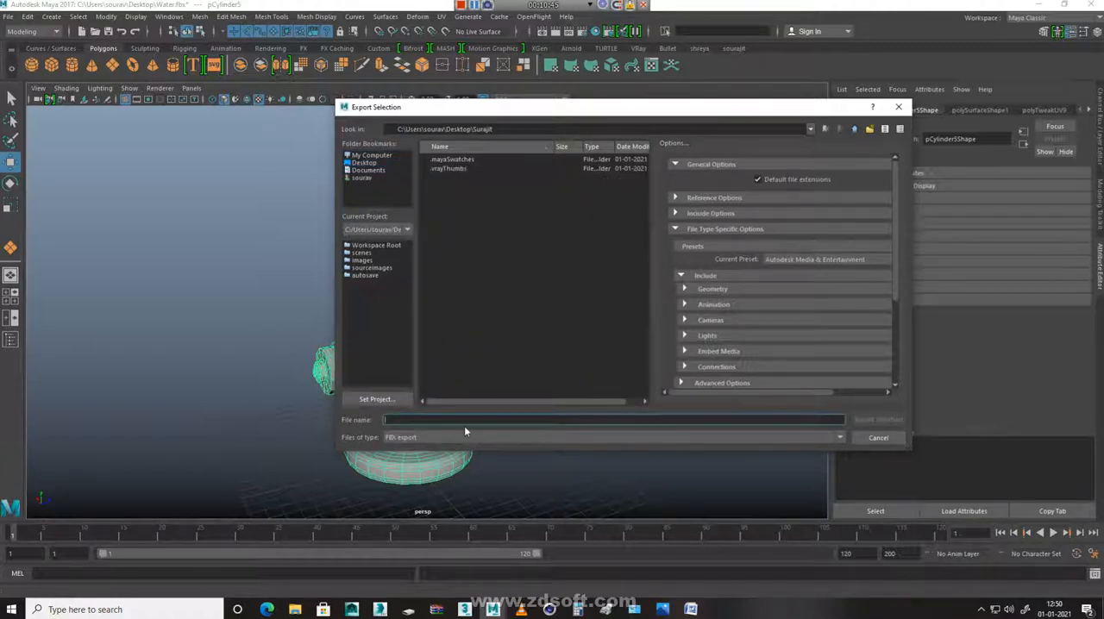
{"action": "type", "text": "Wa"}
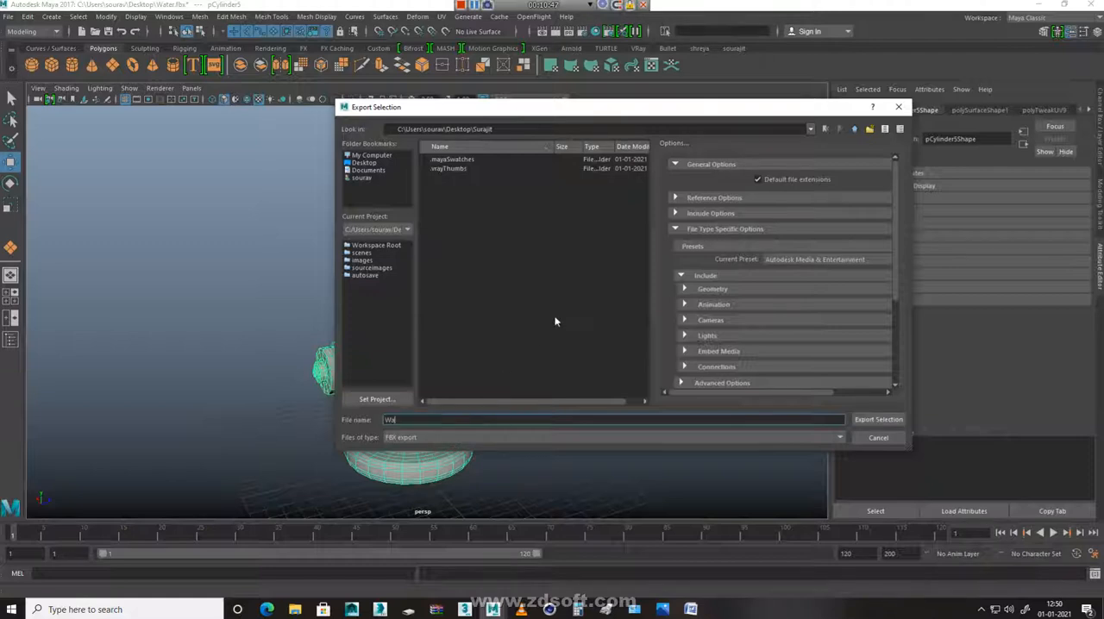
{"action": "type", "text": "ter"}
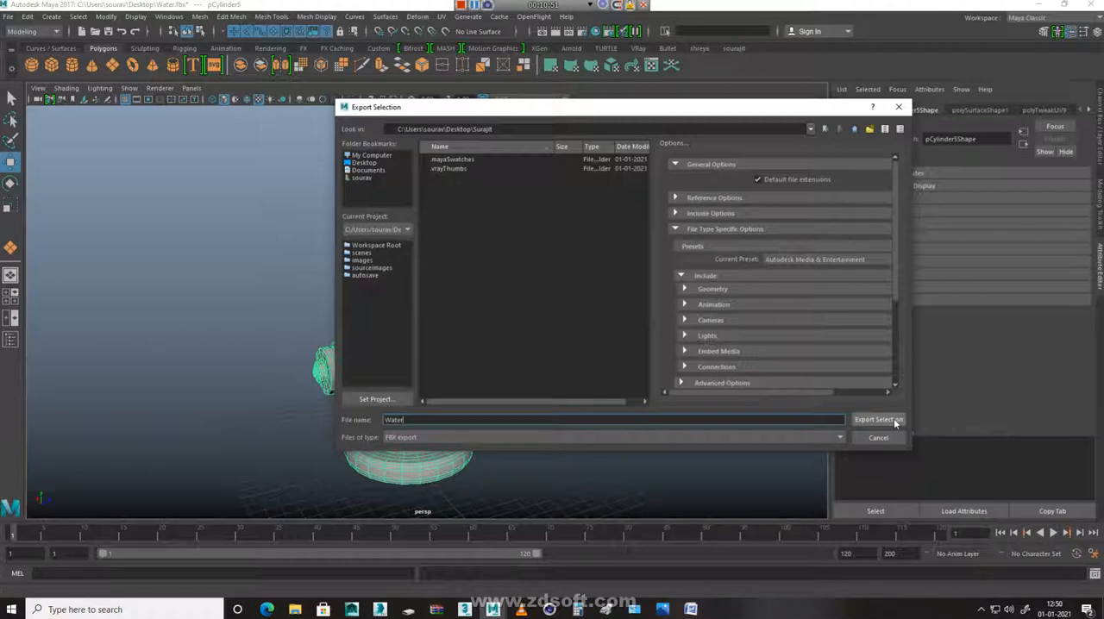
{"action": "left_click", "coordinate": [896, 421]}
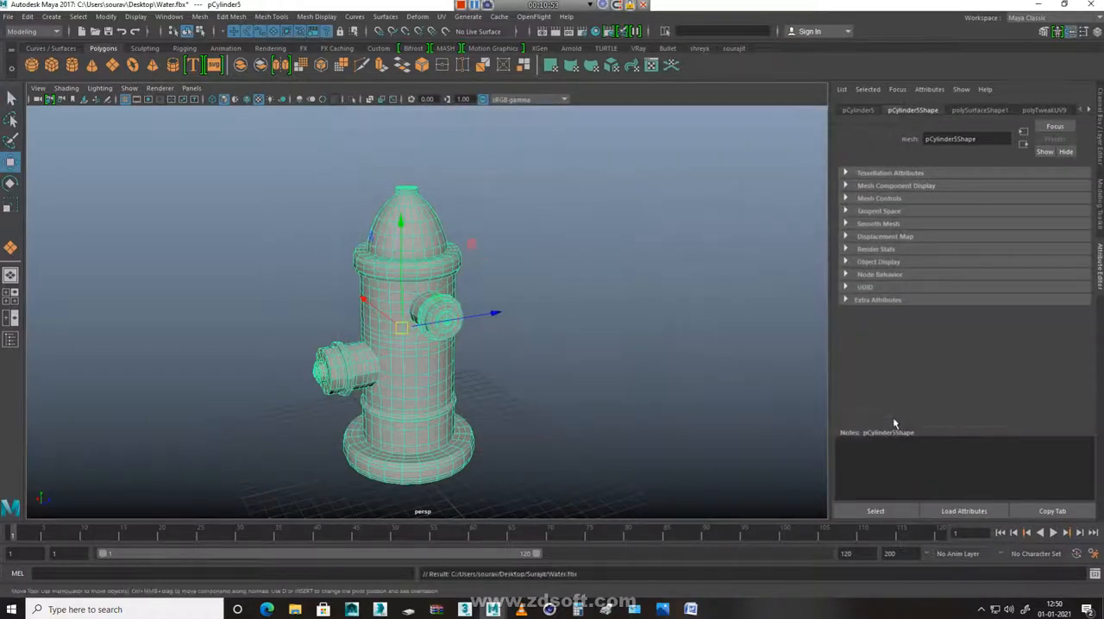
Deselect the hydrant, try to save the changes to Water.fbx while closing Maya, and minimise its window
{"action": "left_click", "coordinate": [753, 275]}
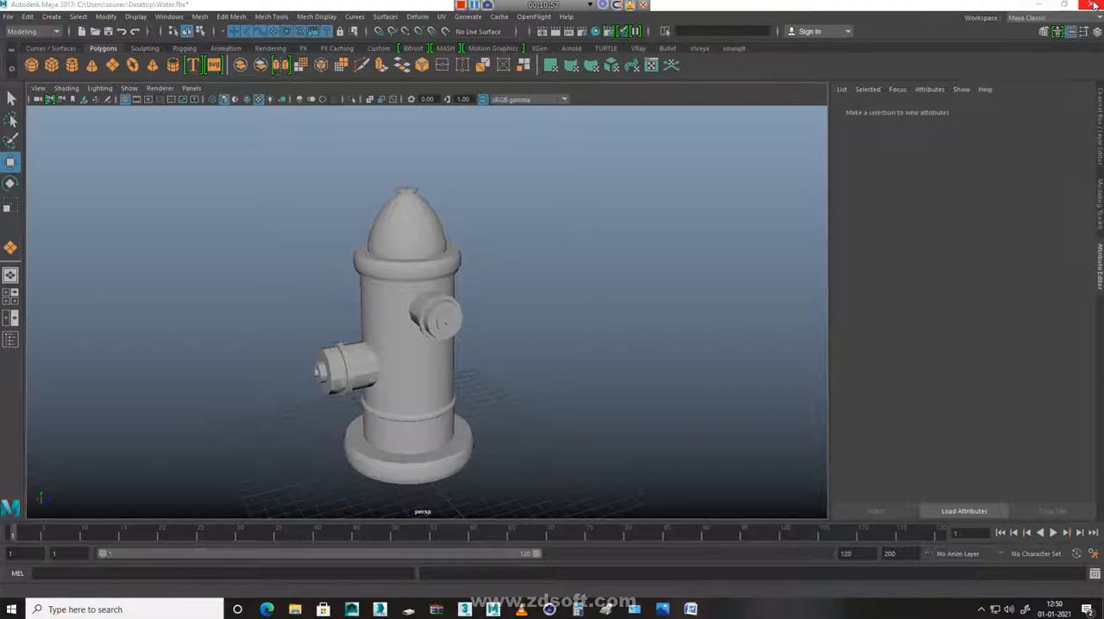
{"action": "left_click", "coordinate": [1091, 5]}
{"action": "left_click", "coordinate": [558, 308]}
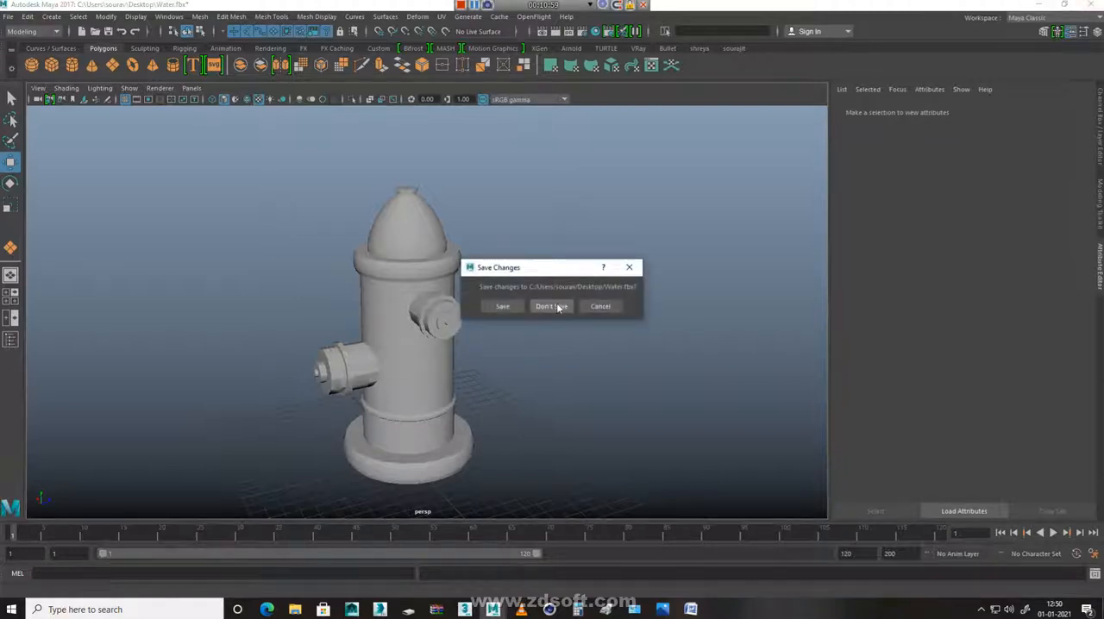
{"action": "left_click", "coordinate": [505, 308]}
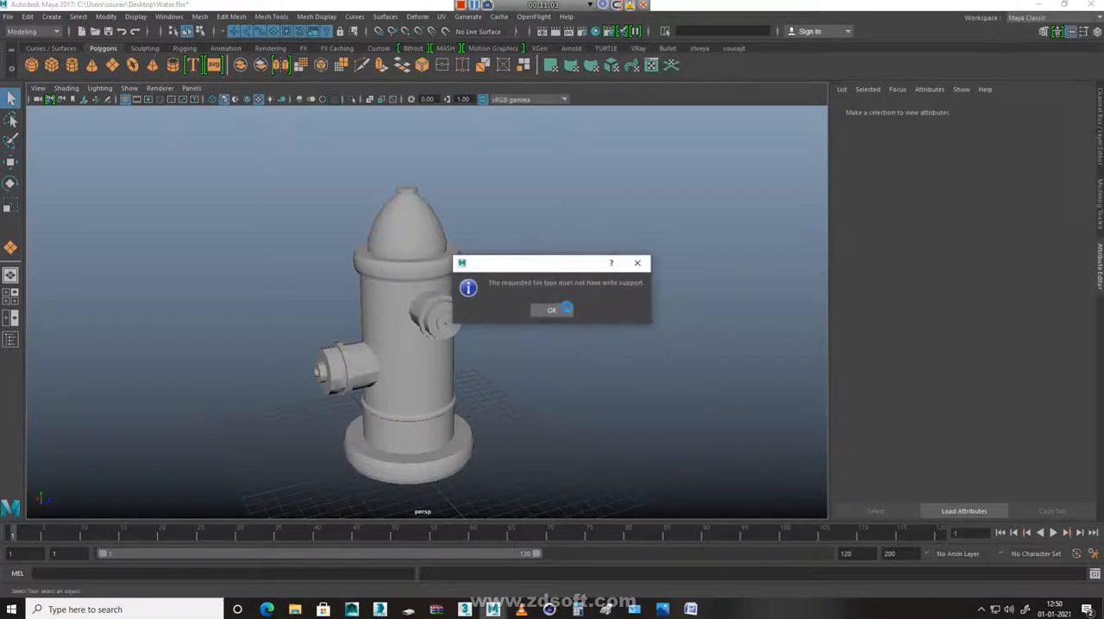
{"action": "left_click", "coordinate": [552, 309]}
{"action": "left_click", "coordinate": [1038, 4]}
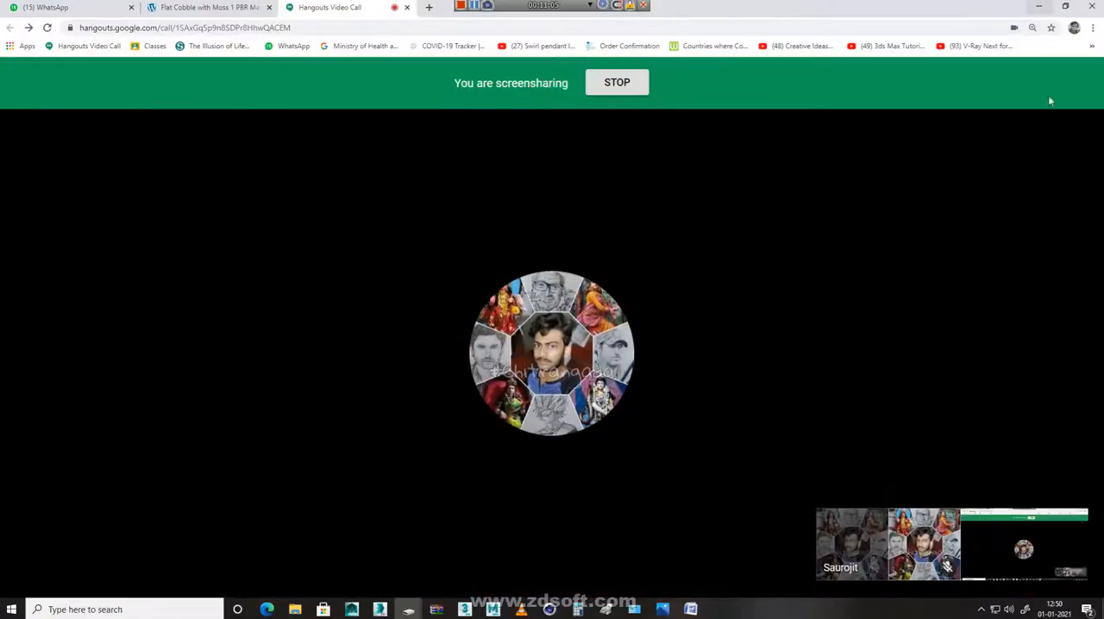
Launch Substance Painter, decline the new version download and close the welcome window
{"action": "left_click", "coordinate": [13, 610]}
{"action": "type", "text": "s"}
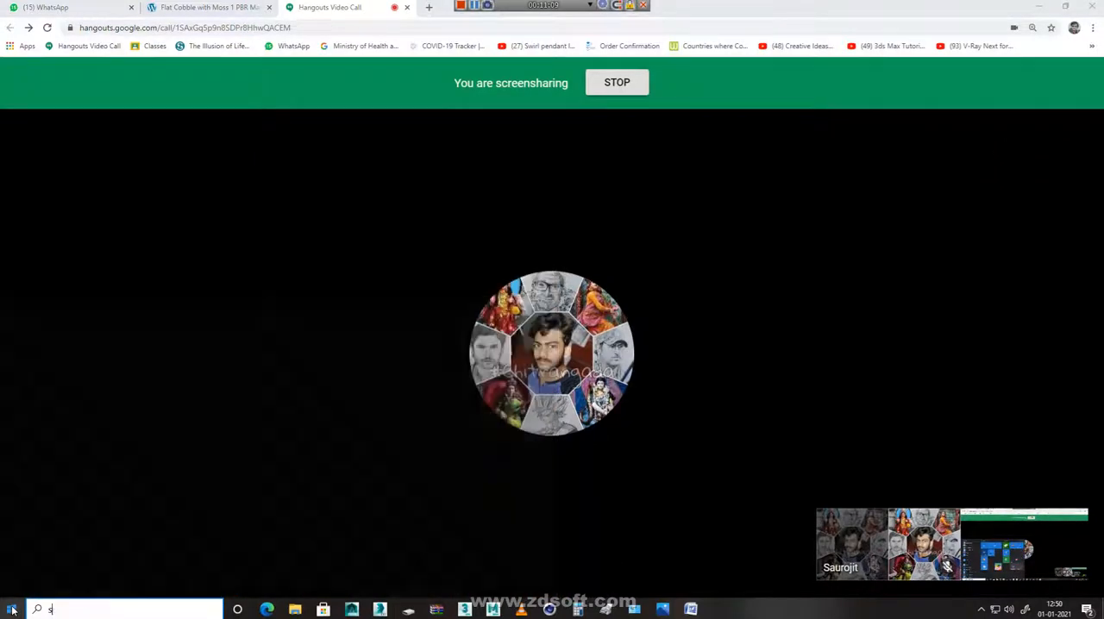
{"action": "type", "text": "ubs"}
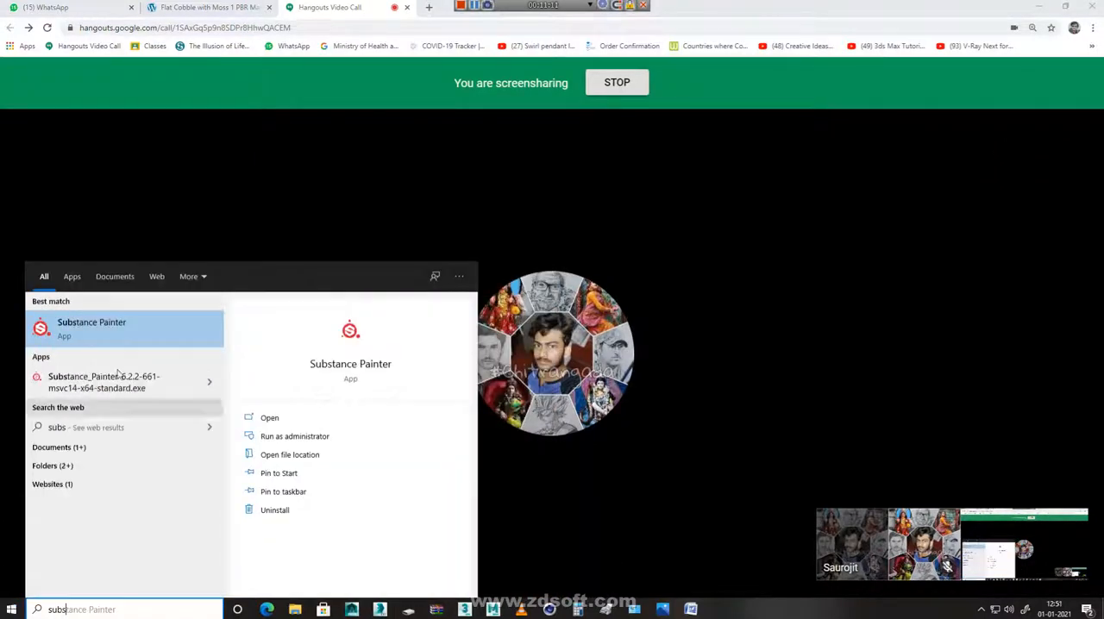
{"action": "left_click", "coordinate": [126, 332]}
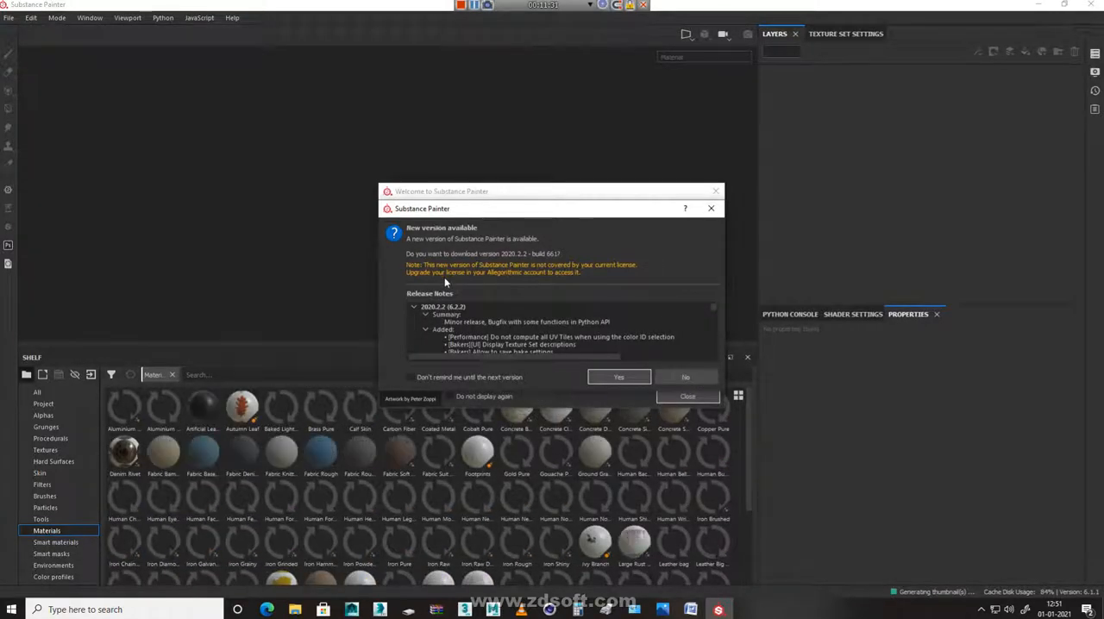
{"action": "left_click", "coordinate": [695, 379]}
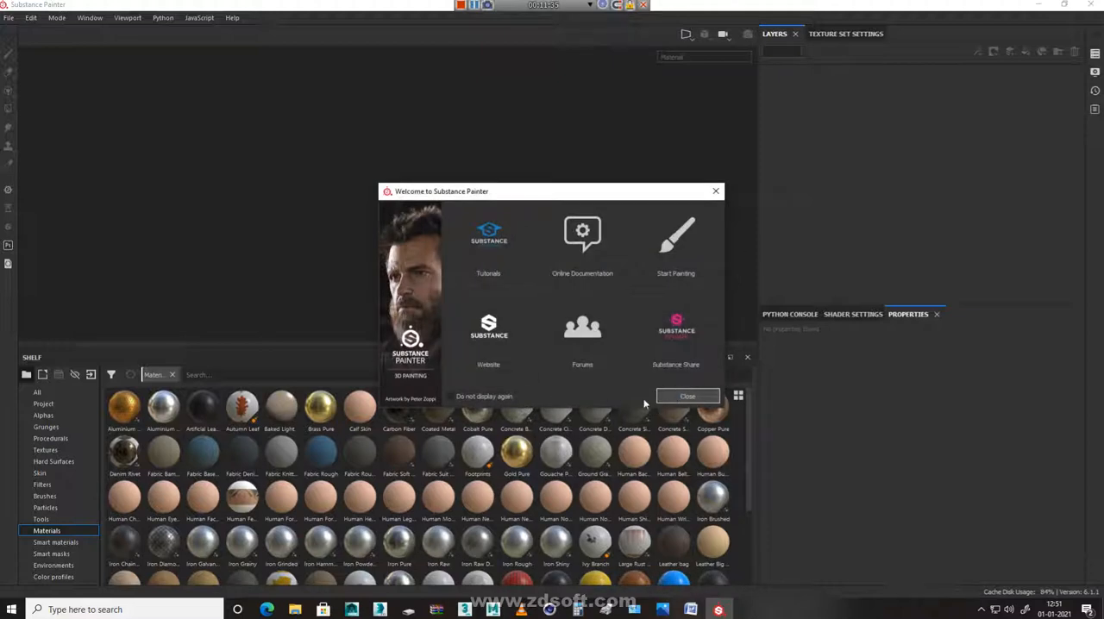
{"action": "left_click", "coordinate": [702, 402]}
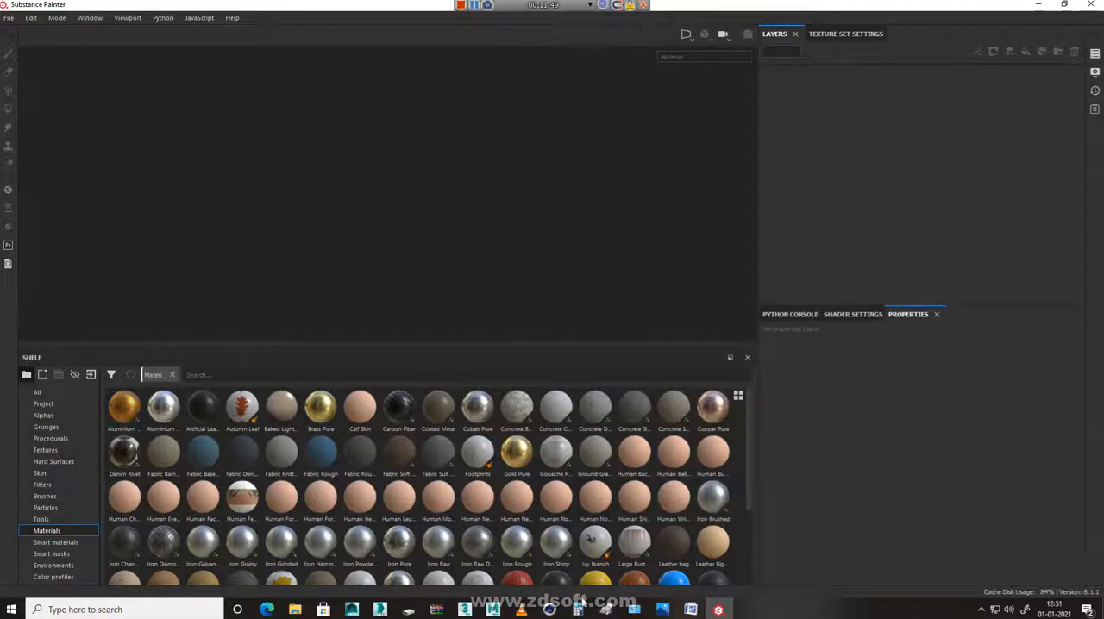
Look through the shelf categories from Project to Skin, view the texture set settings, and return to the layers
{"action": "left_click", "coordinate": [45, 404]}
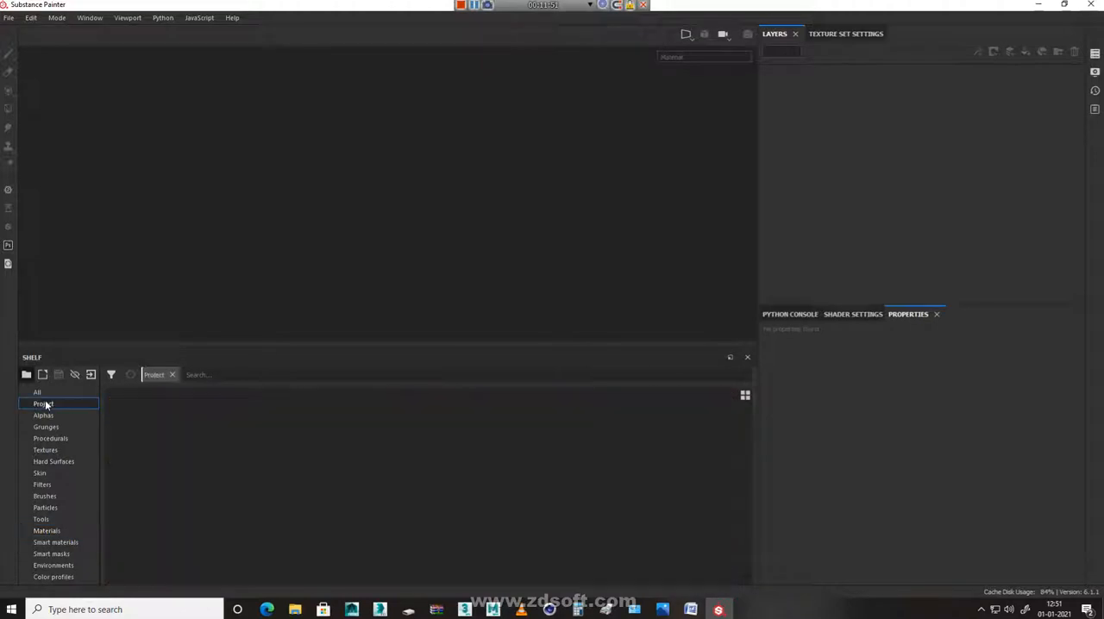
{"action": "left_click", "coordinate": [44, 414]}
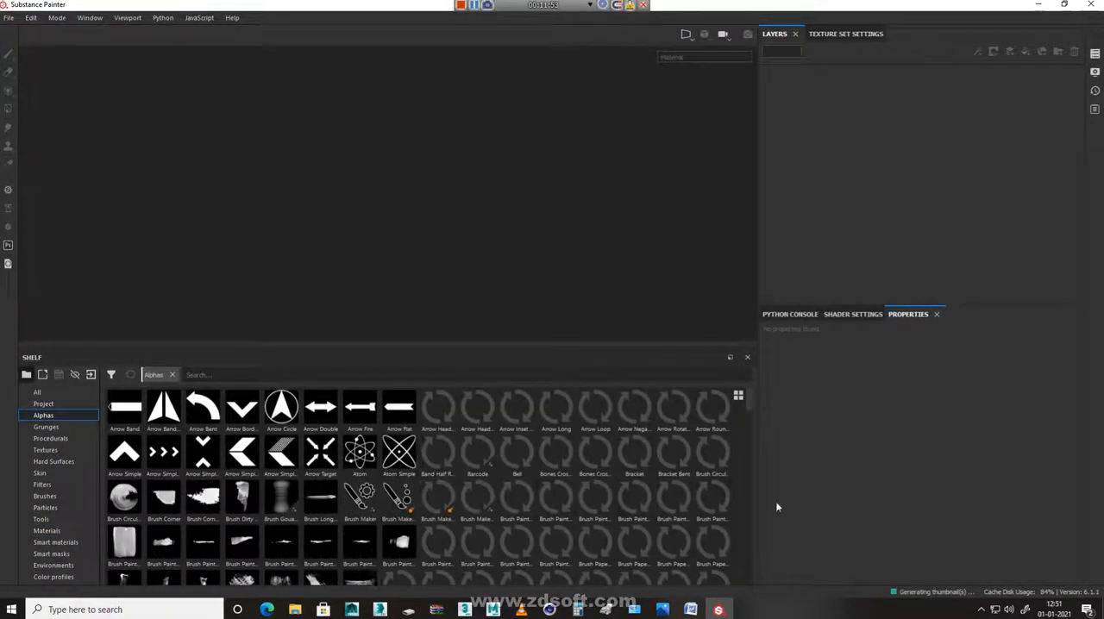
{"action": "left_click", "coordinate": [50, 428]}
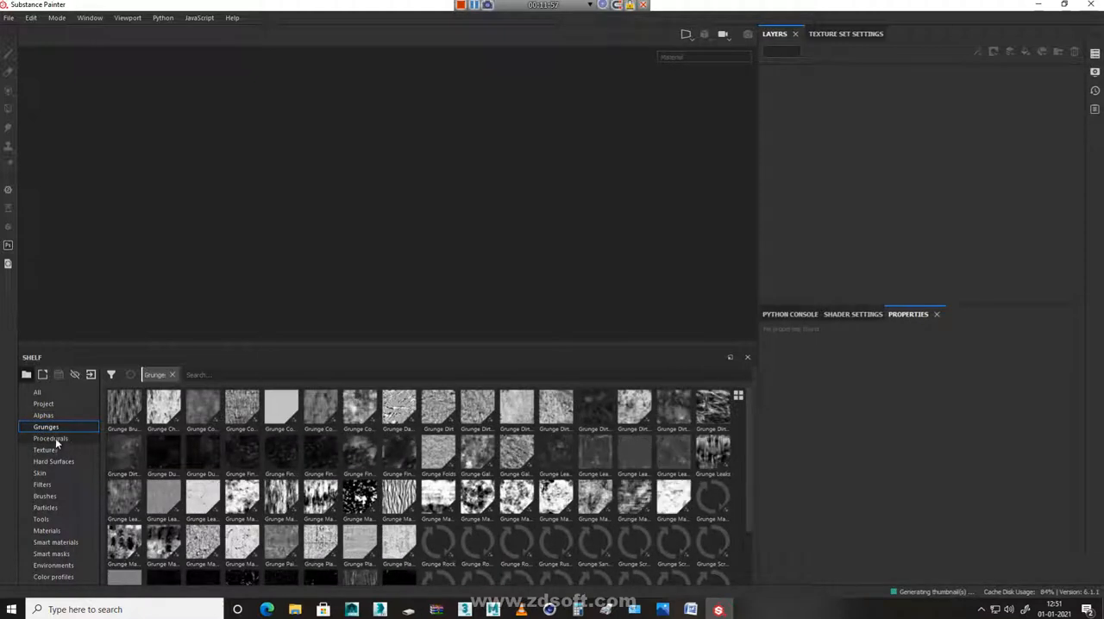
{"action": "left_click", "coordinate": [52, 438]}
{"action": "left_click", "coordinate": [51, 450]}
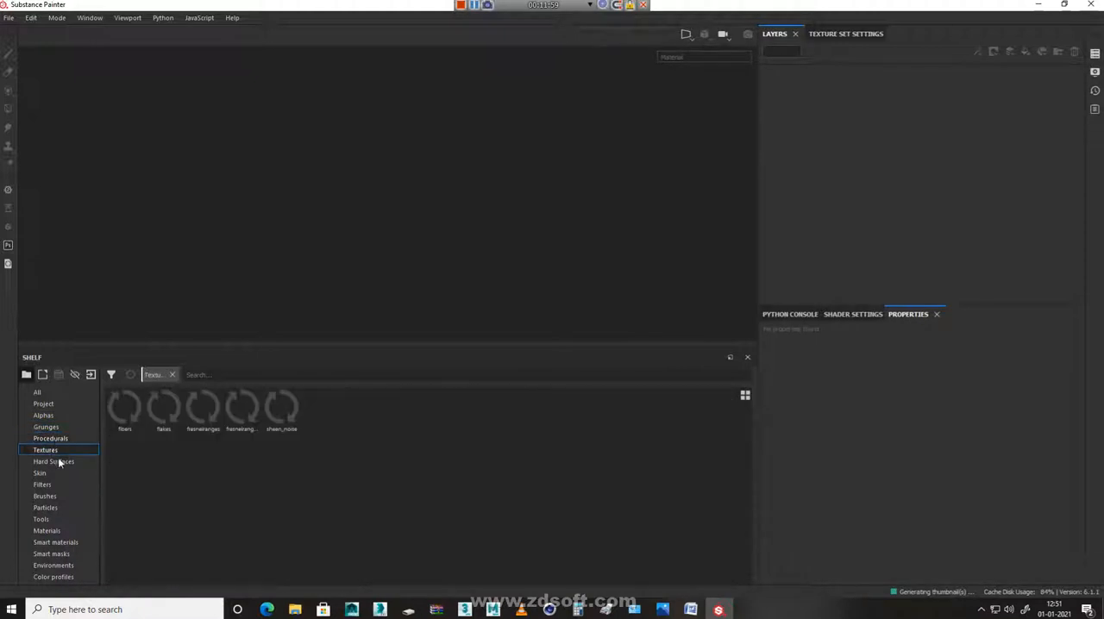
{"action": "left_click", "coordinate": [62, 463]}
{"action": "left_click", "coordinate": [43, 474]}
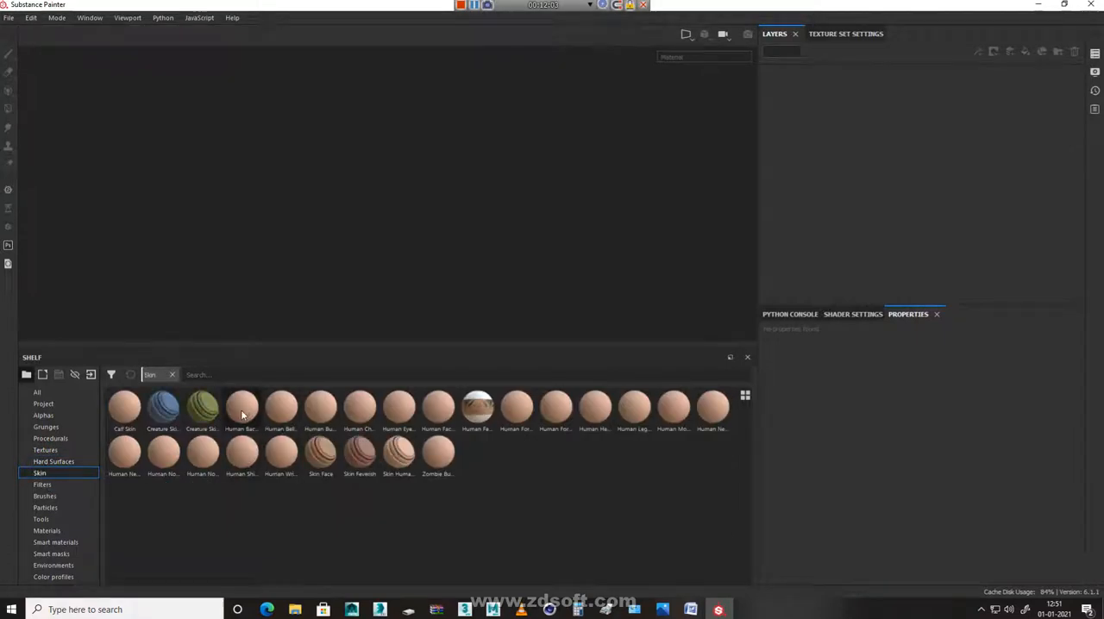
{"action": "mouse_move", "coordinate": [243, 416]}
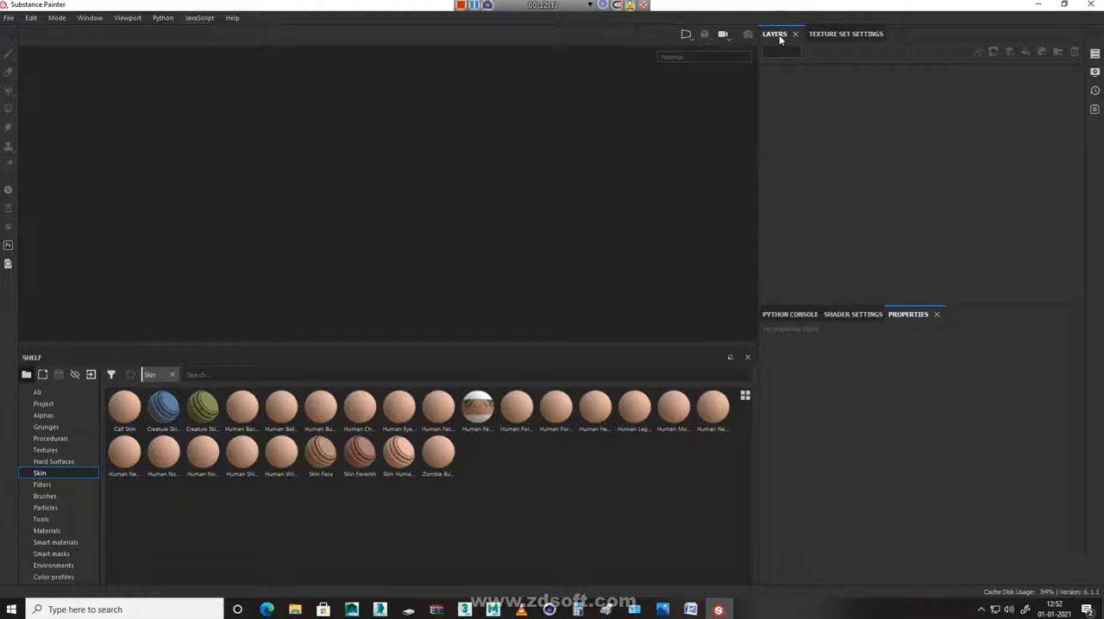
{"action": "left_click", "coordinate": [849, 35]}
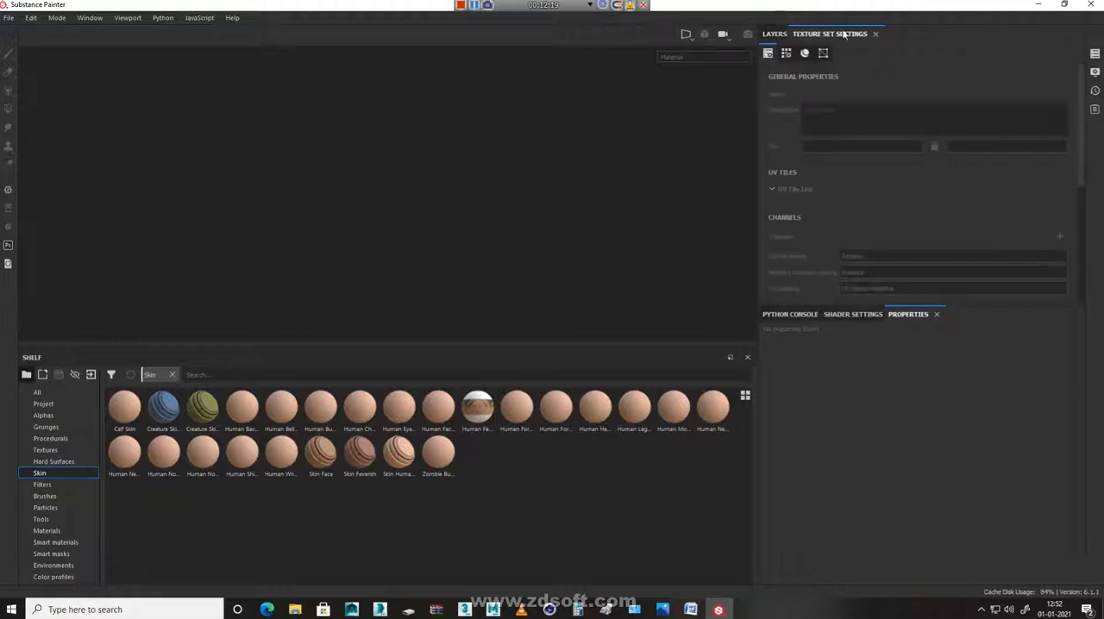
{"action": "left_click", "coordinate": [775, 34]}
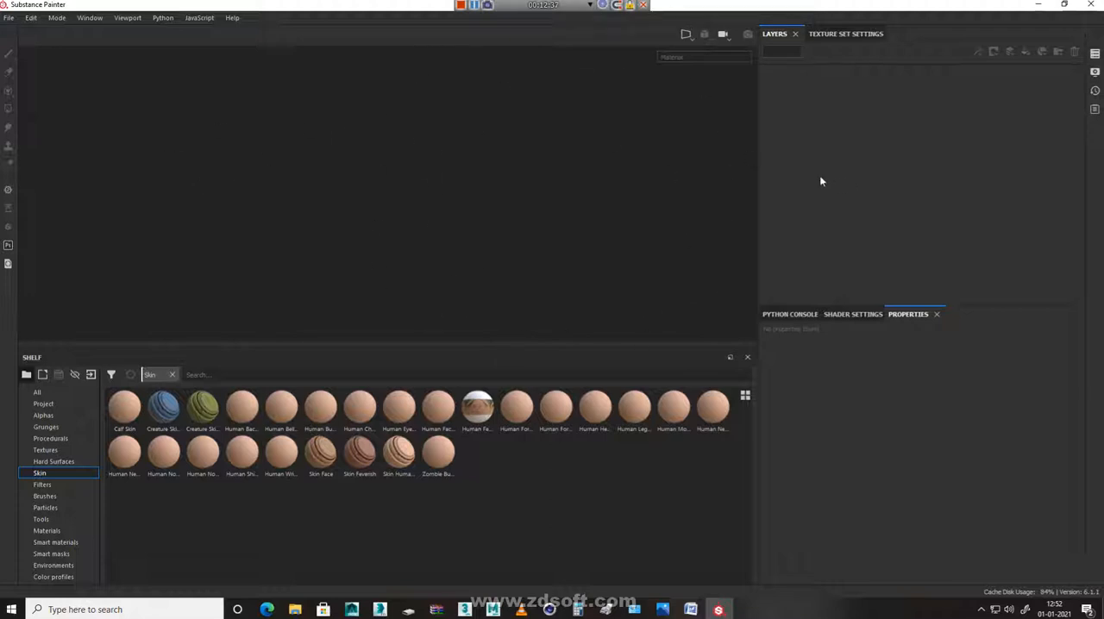
Start a new project with the PBR - Metallic Roughness (allegorithmic) template and choose Water.fbx from the personally named Desktop folder as its mesh
{"action": "left_click", "coordinate": [10, 18]}
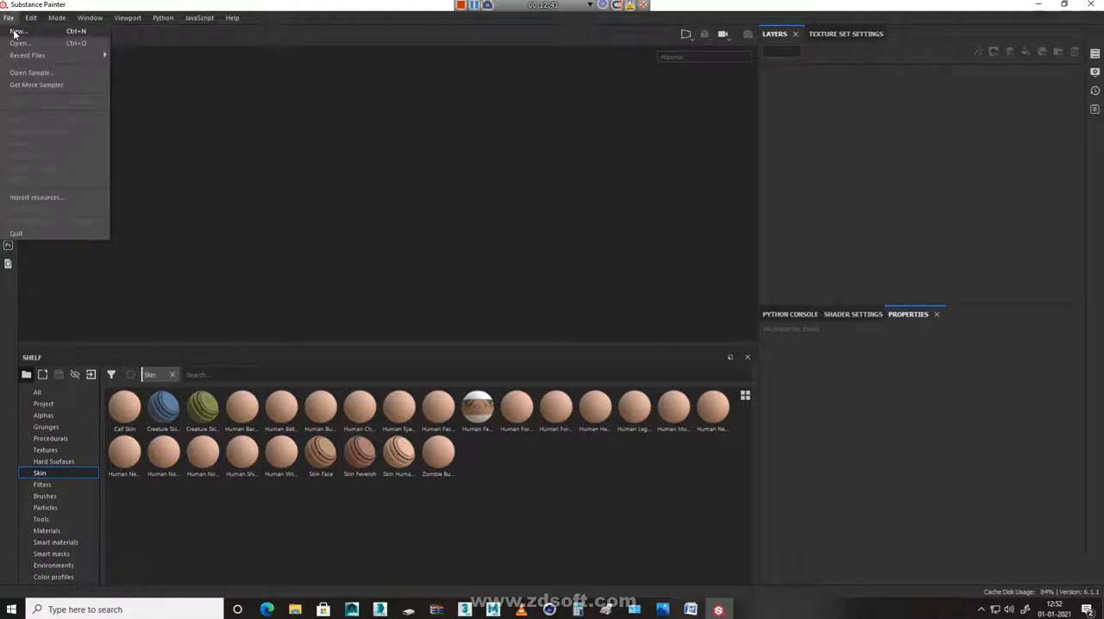
{"action": "left_click", "coordinate": [65, 33]}
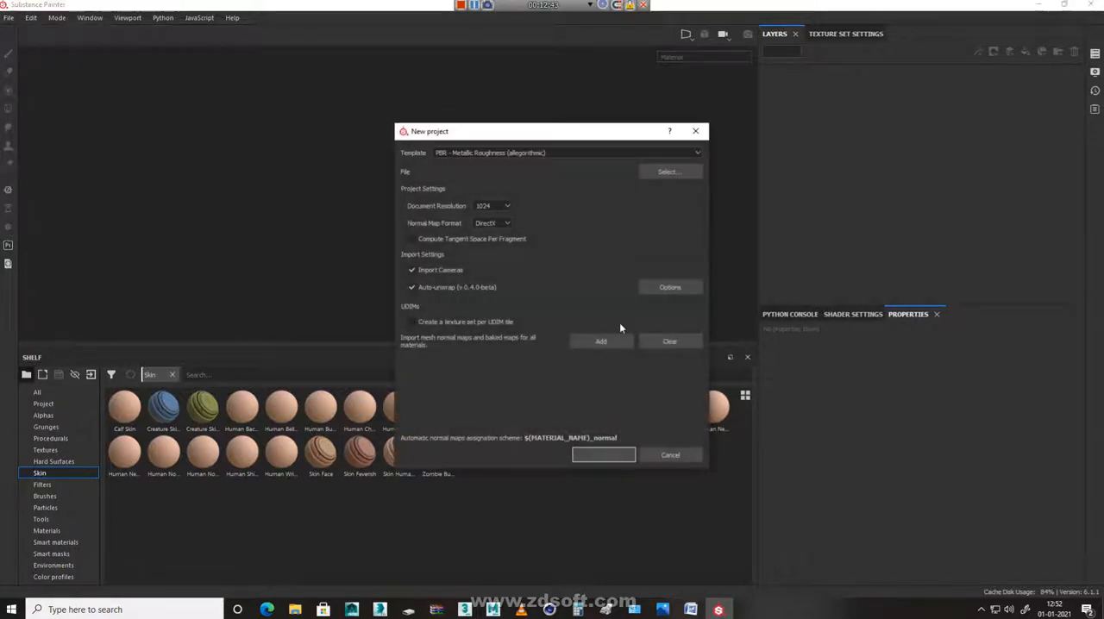
{"action": "left_click", "coordinate": [503, 156]}
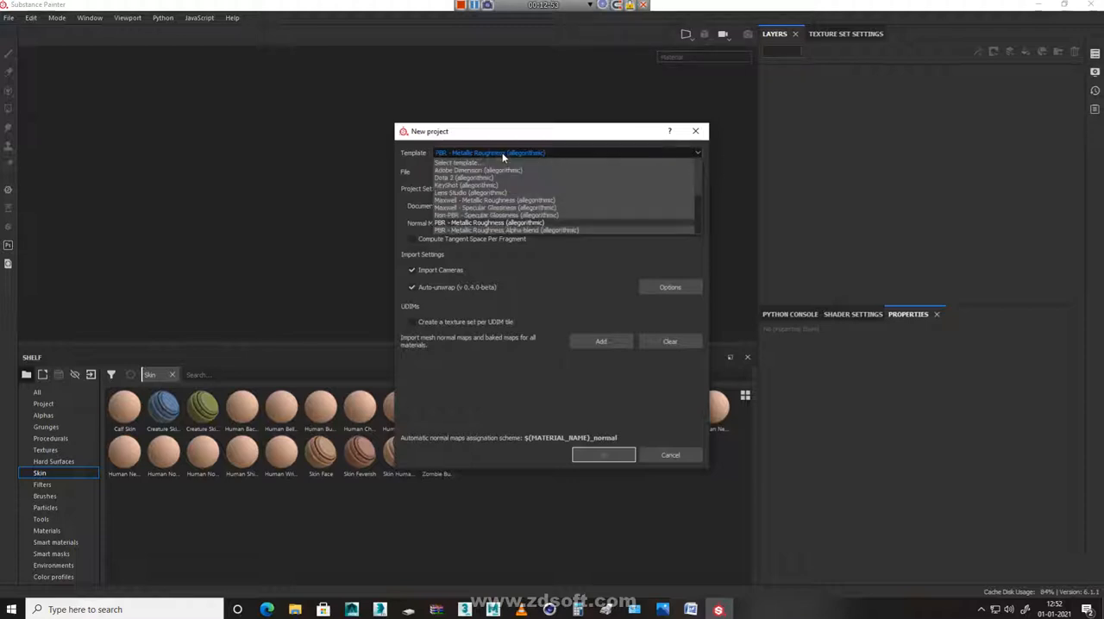
{"action": "left_click", "coordinate": [508, 223]}
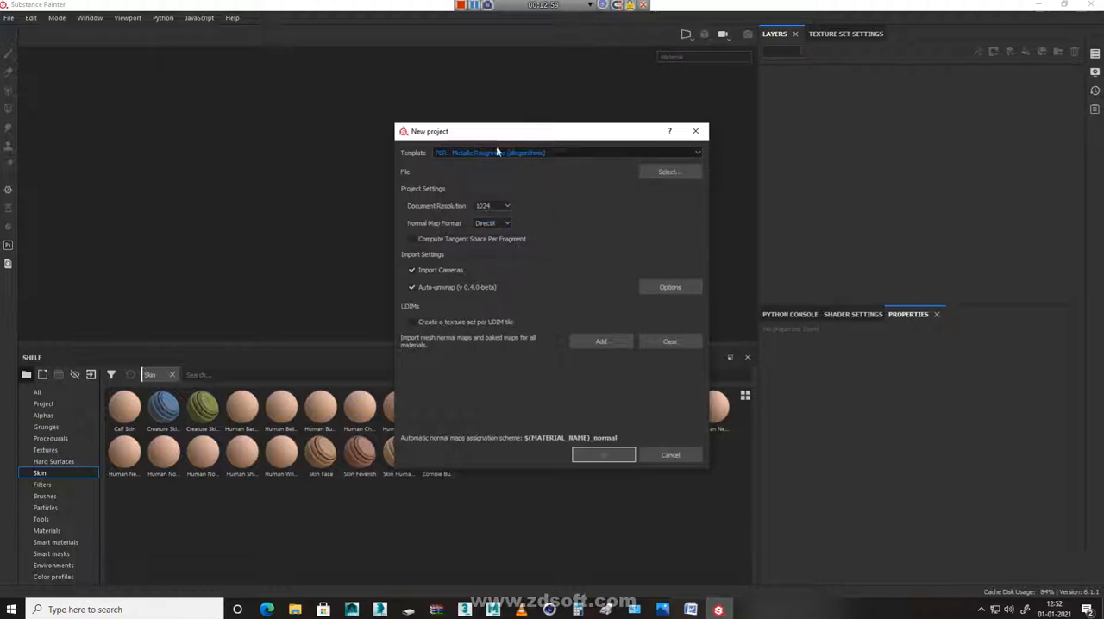
{"action": "left_click", "coordinate": [671, 173]}
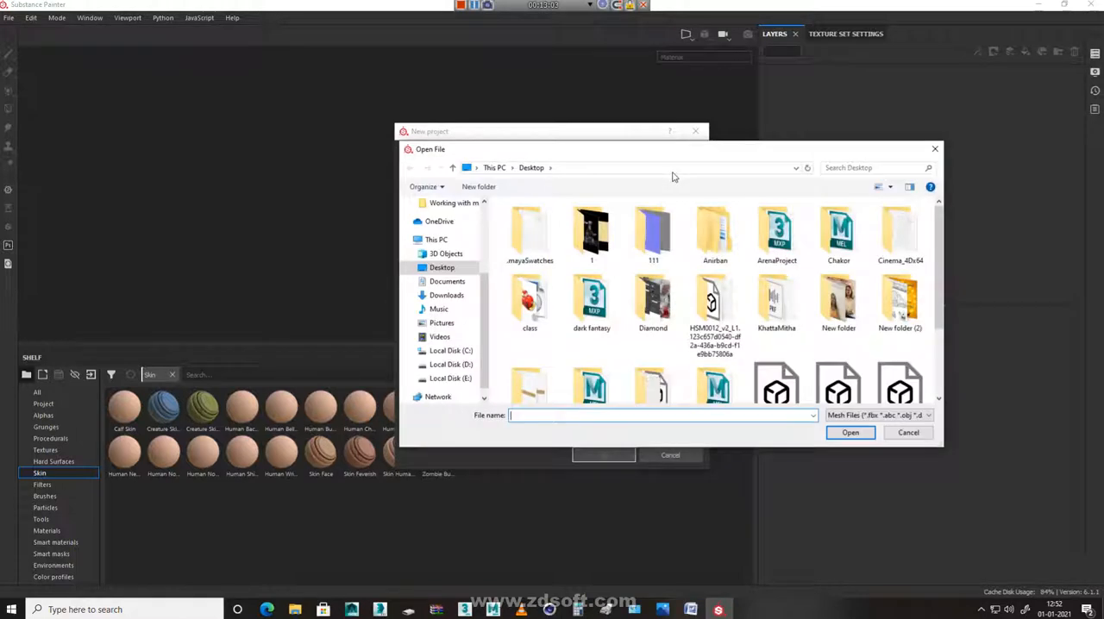
{"action": "left_click_drag", "start_coordinate": [939, 300], "coordinate": [939, 336]}
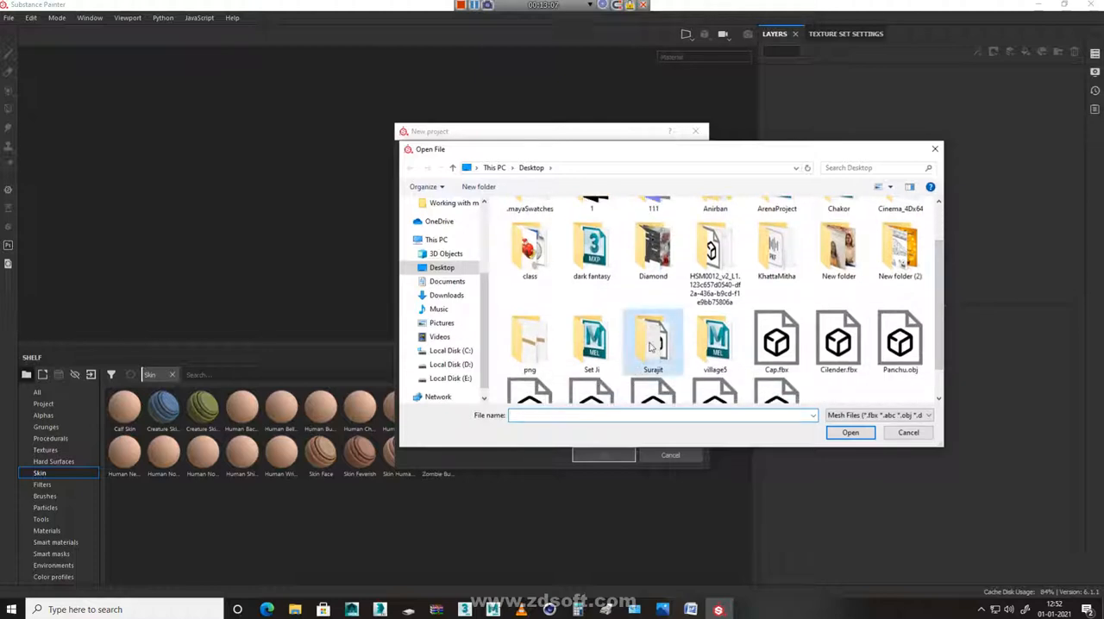
{"action": "double_click", "coordinate": [653, 351]}
{"action": "left_click", "coordinate": [662, 234]}
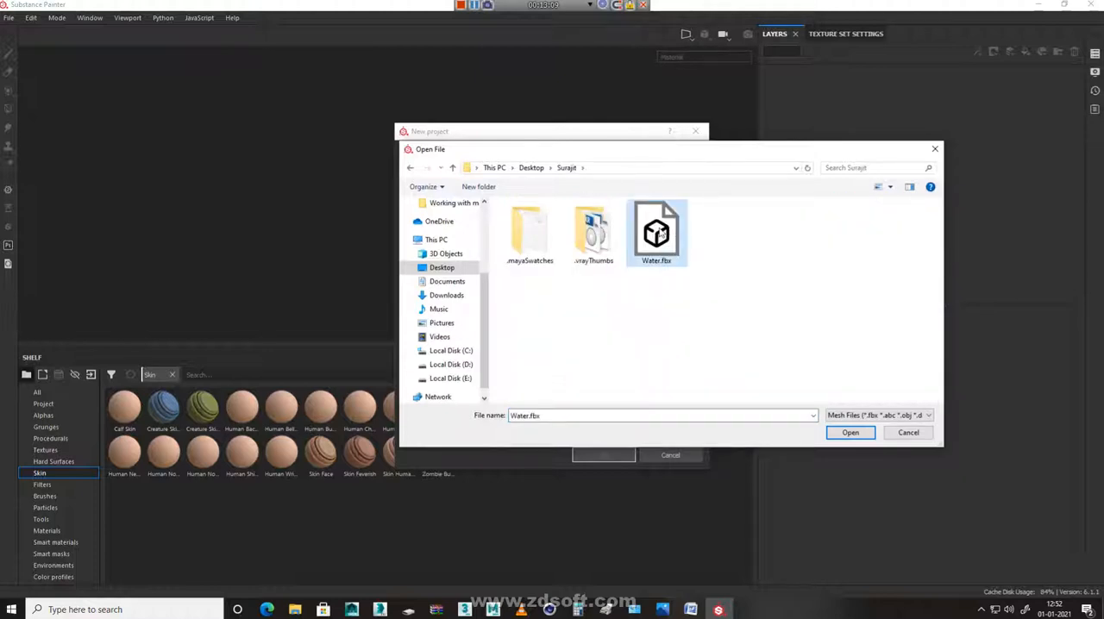
{"action": "left_click", "coordinate": [850, 434]}
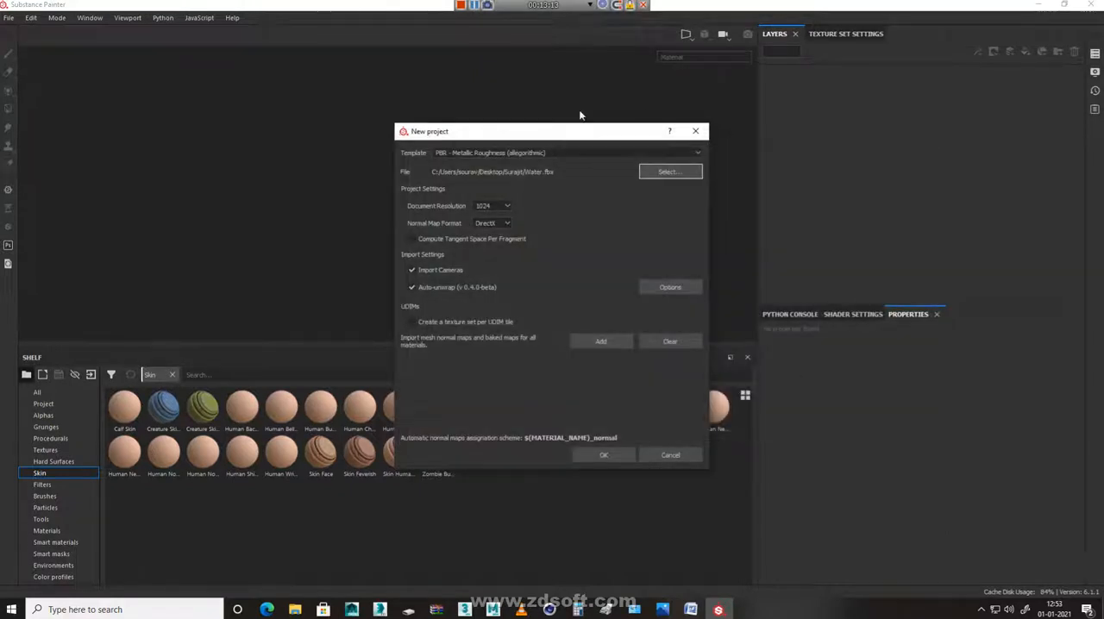
Set the new project's document resolution to 2048 and create the project
{"action": "left_click", "coordinate": [510, 205]}
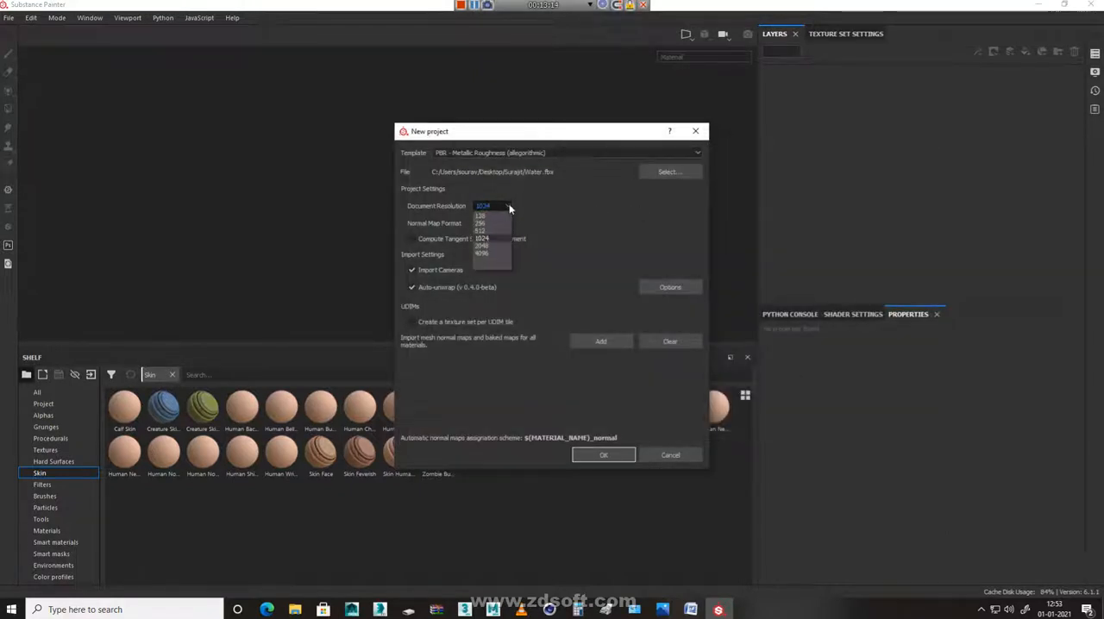
{"action": "left_click", "coordinate": [494, 249]}
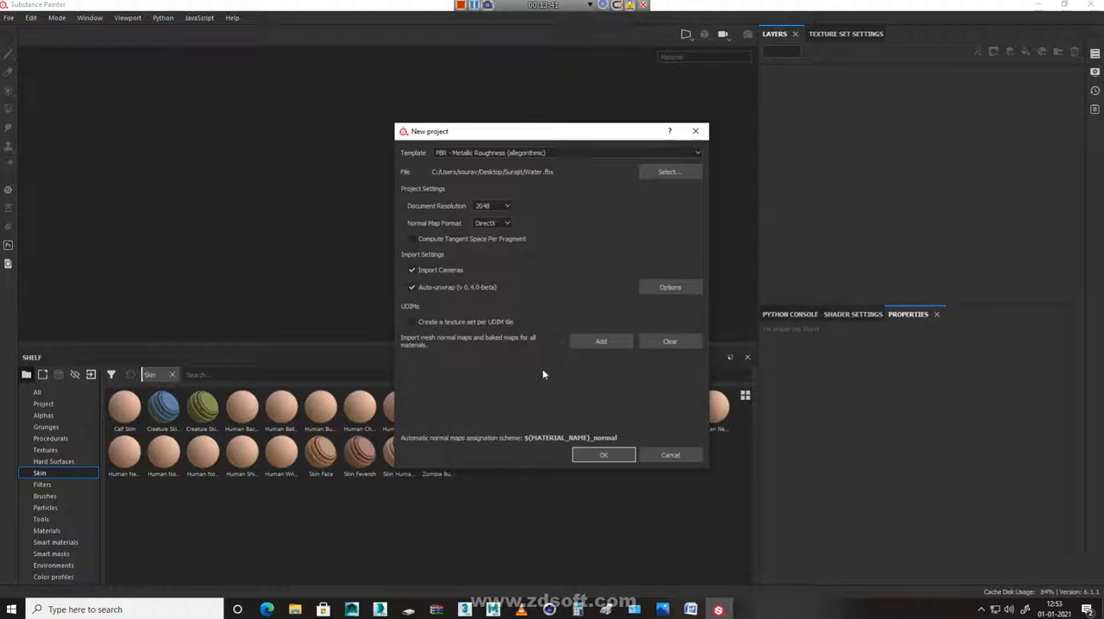
{"action": "left_click", "coordinate": [597, 457]}
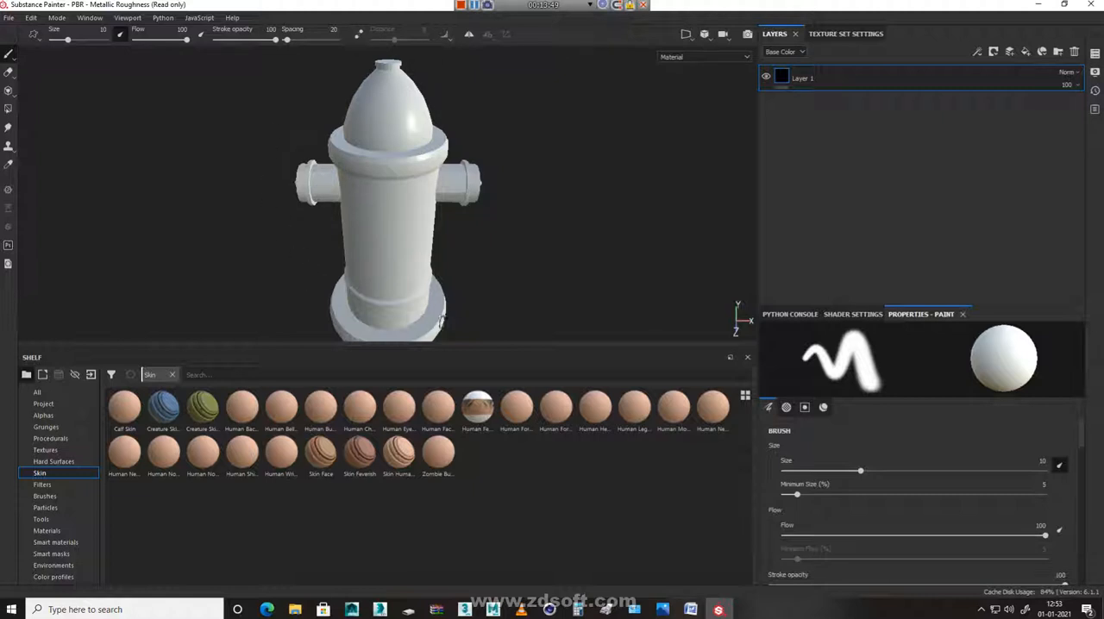
Show the 3D and 2D views side by side, with the full UV layout and the whole hydrant framed
{"action": "left_click", "coordinate": [705, 36]}
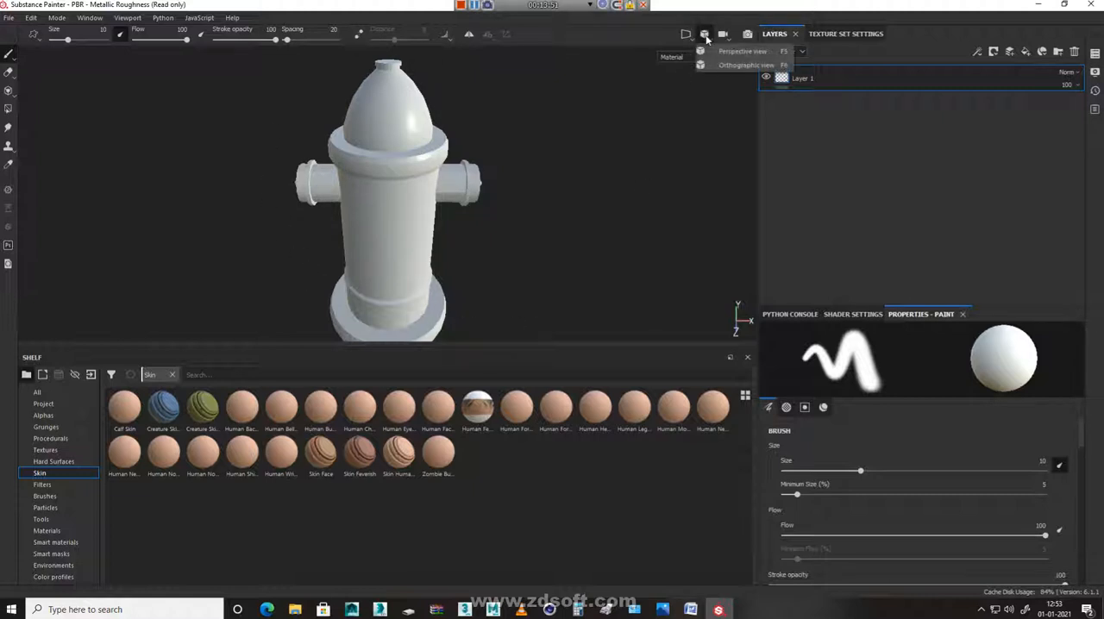
{"action": "left_click", "coordinate": [685, 37]}
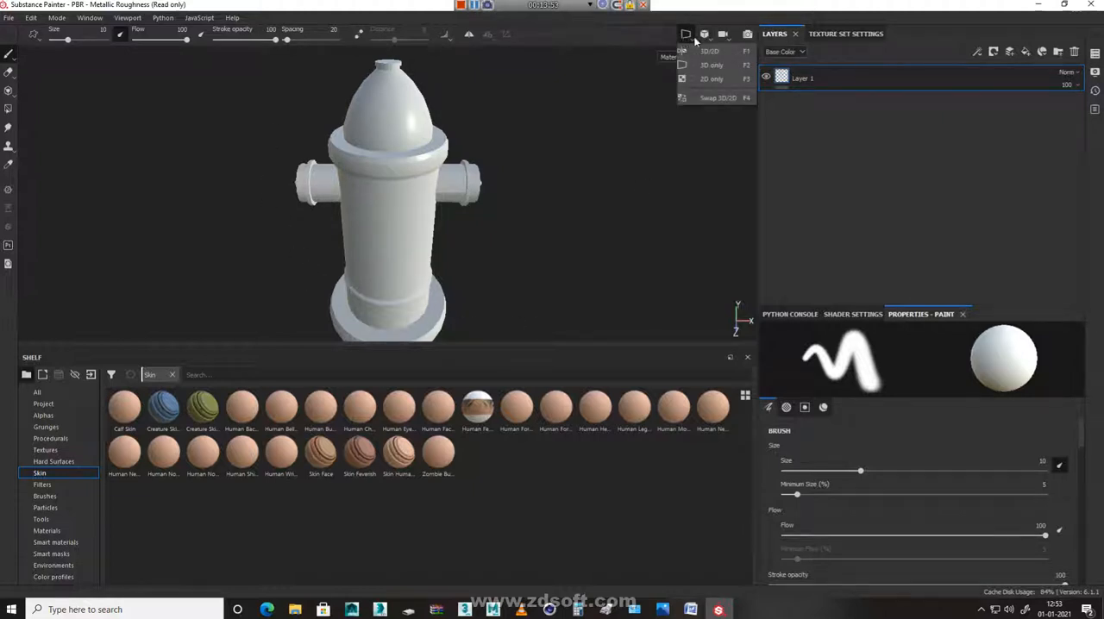
{"action": "left_click", "coordinate": [710, 52]}
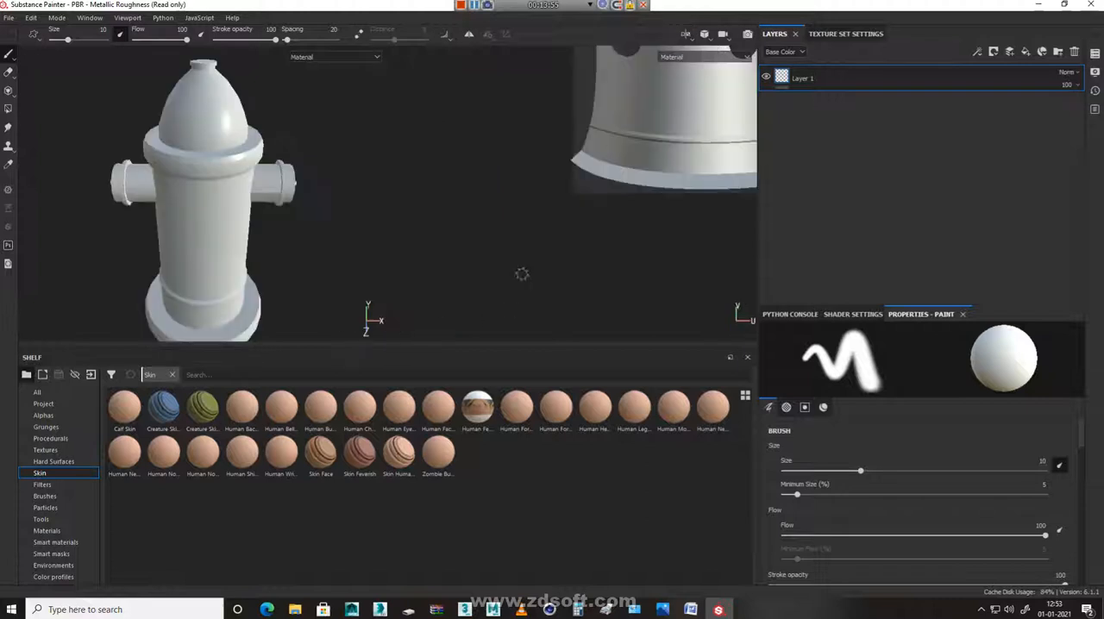
{"action": "middle_click_drag", "start_coordinate": [687, 105], "coordinate": [495, 285], "text": "alt"}
{"action": "right_click_drag", "start_coordinate": [621, 249], "coordinate": [505, 219], "text": "alt"}
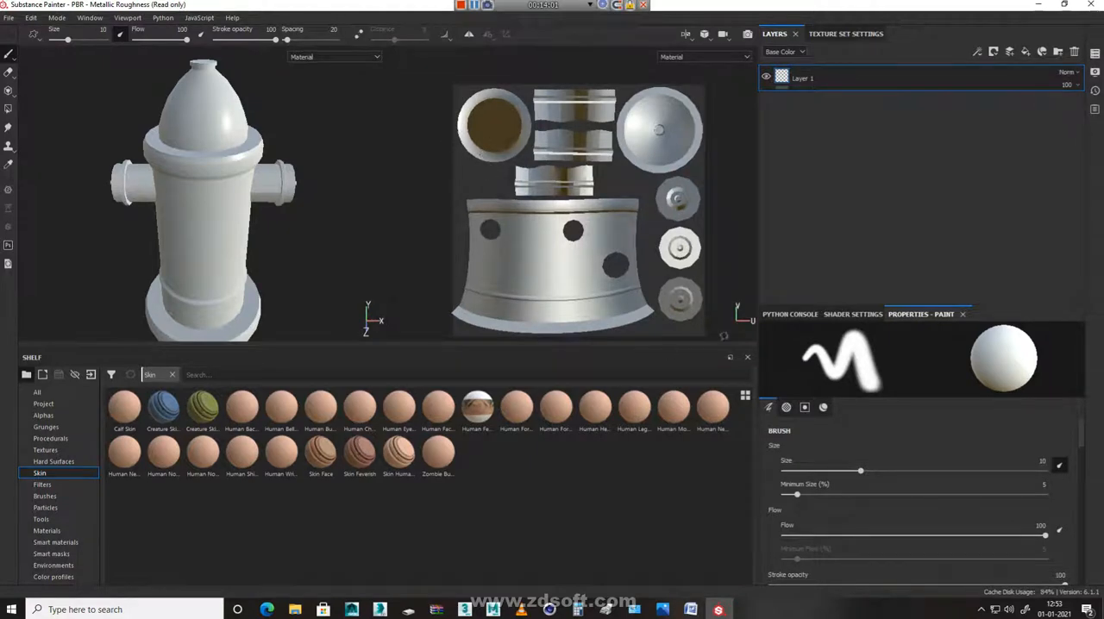
{"action": "mouse_move", "coordinate": [309, 280]}
{"action": "left_mouse_down", "text": "alt"}
{"action": "mouse_move", "coordinate": [276, 181]}
{"action": "mouse_move", "coordinate": [278, 111]}
{"action": "mouse_move", "coordinate": [404, 197]}
{"action": "mouse_move", "coordinate": [26, 248]}
{"action": "mouse_move", "coordinate": [270, 294]}
{"action": "mouse_move", "coordinate": [283, 328]}
{"action": "mouse_move", "coordinate": [297, 289]}
{"action": "left_mouse_up", "text": "alt"}
{"action": "scroll", "coordinate": [310, 293], "scroll_direction": "down", "scroll_amount": 3}
{"action": "middle_click_drag", "start_coordinate": [250, 275], "coordinate": [236, 259], "text": "alt"}
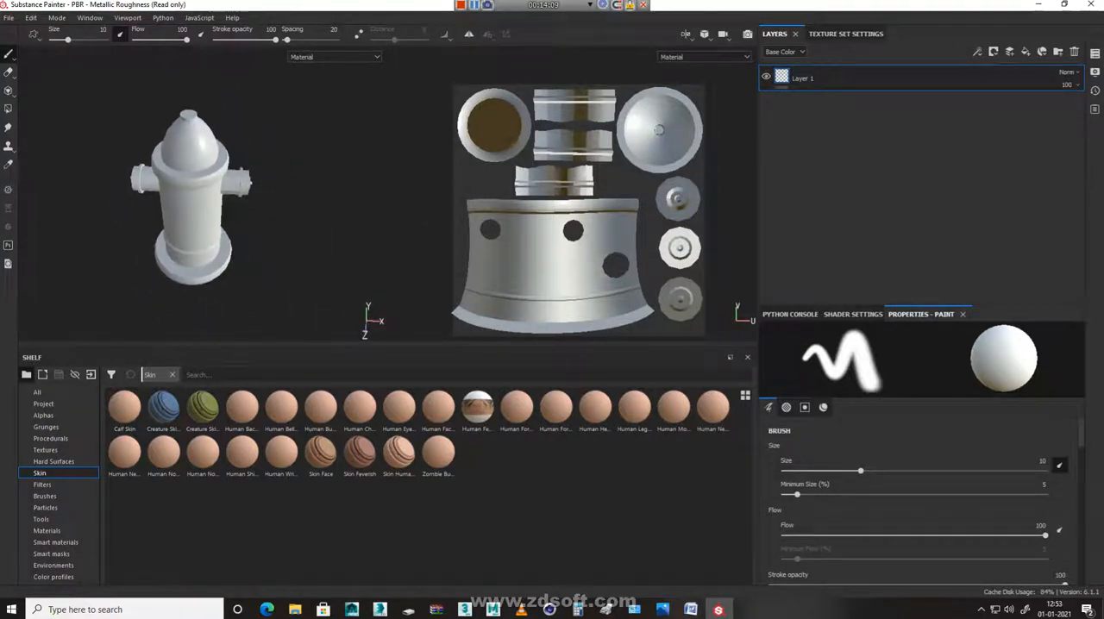
{"action": "right_click_drag", "start_coordinate": [108, 206], "coordinate": [185, 259], "text": "alt"}
{"action": "left_click_drag", "start_coordinate": [242, 138], "coordinate": [238, 90], "text": "alt"}
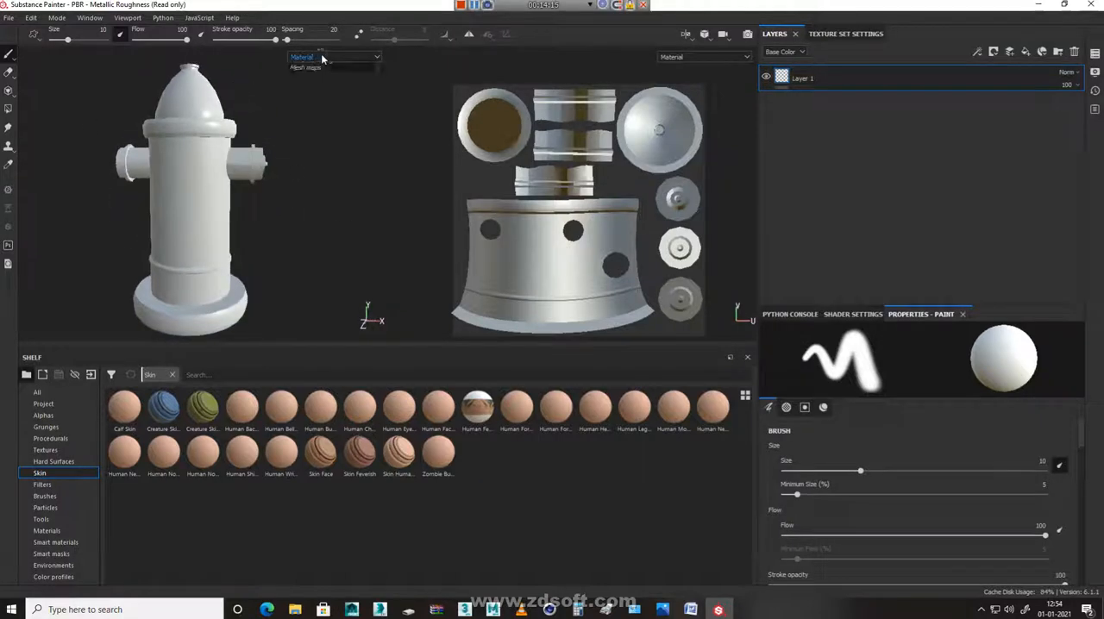
Change the viewport display from Material to the Roughness channel
{"action": "left_click", "coordinate": [322, 57]}
{"action": "left_click", "coordinate": [323, 89]}
{"action": "left_click", "coordinate": [327, 57]}
{"action": "left_click", "coordinate": [318, 99]}
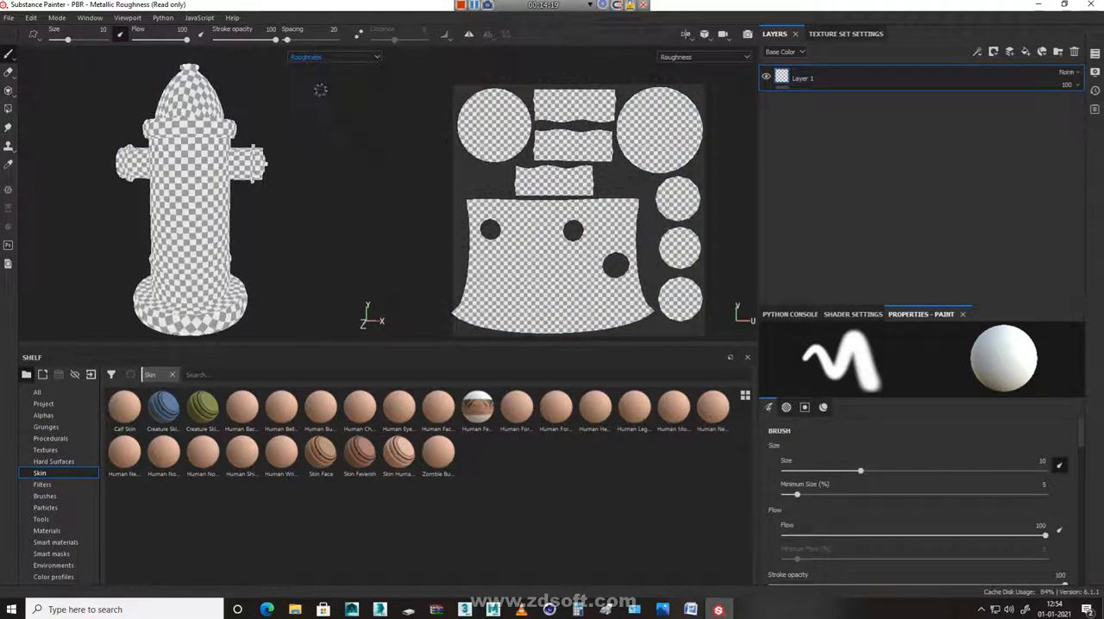
Switch the viewport display back to Material
{"action": "left_click", "coordinate": [324, 57]}
{"action": "left_click", "coordinate": [322, 74]}
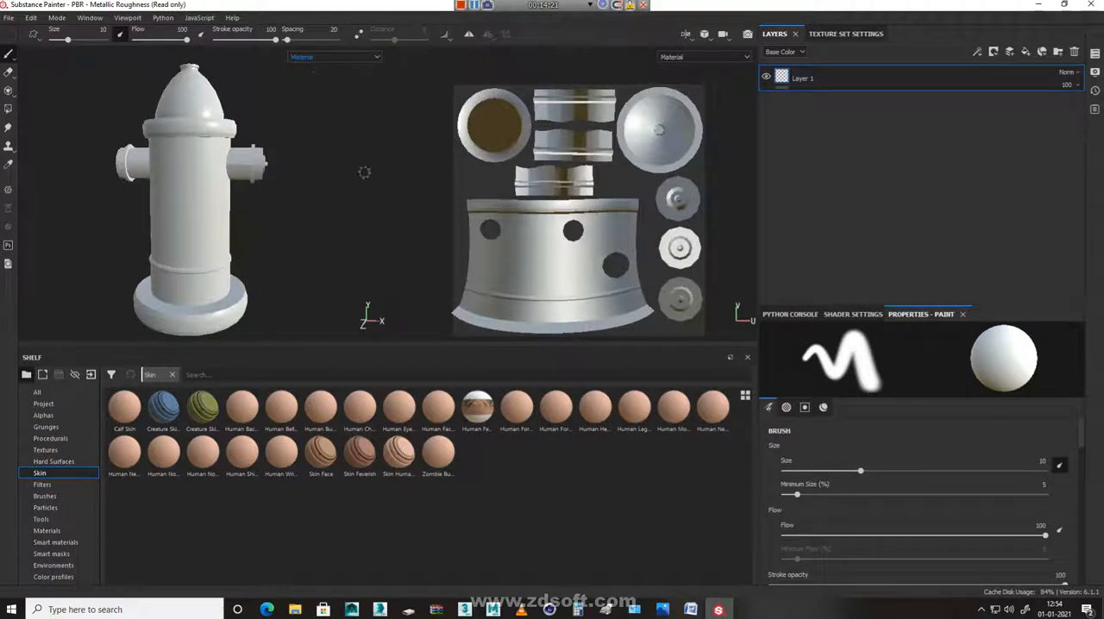
Open the mesh map baking settings for the hydrant's texture set and review the list of maps to bake
{"action": "left_click", "coordinate": [837, 36]}
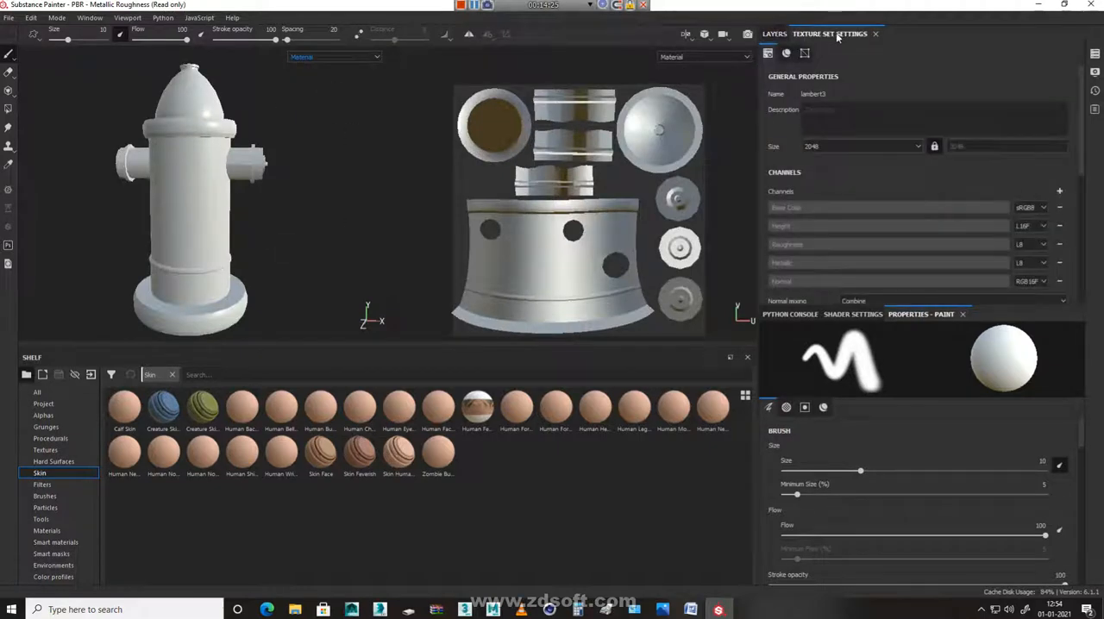
{"action": "scroll", "coordinate": [900, 166], "scroll_direction": "down", "scroll_amount": 5}
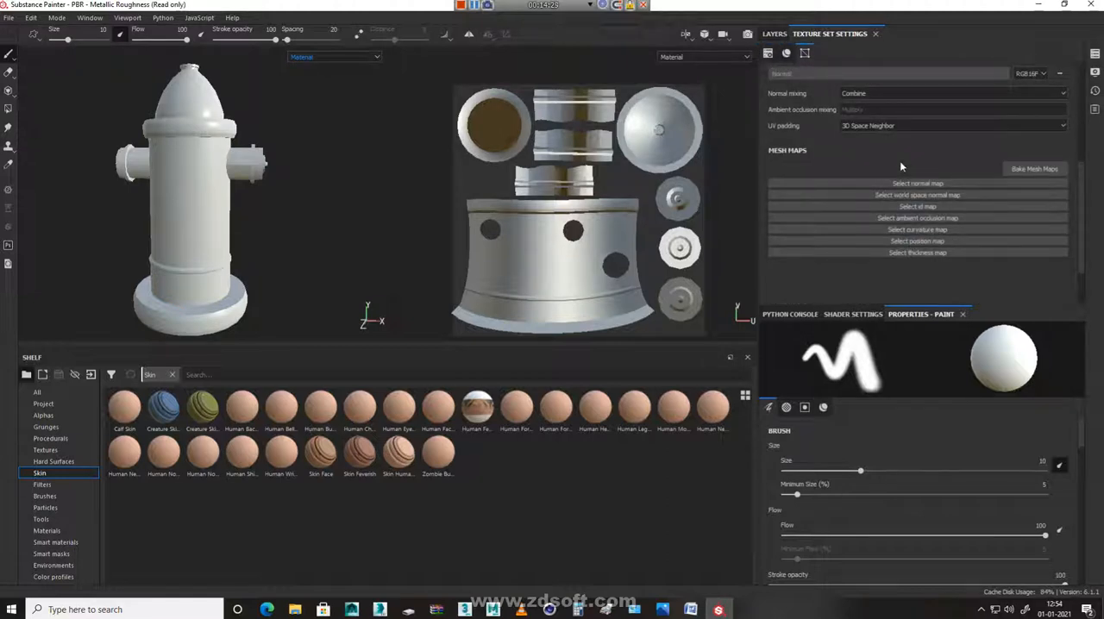
{"action": "left_click", "coordinate": [1048, 171]}
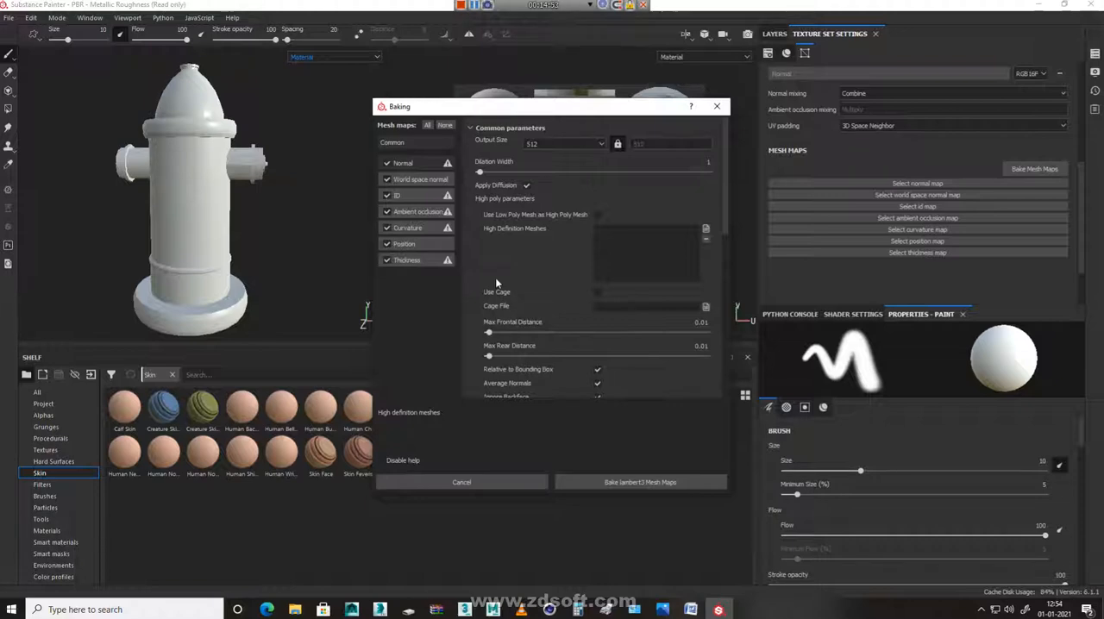
{"action": "mouse_move", "coordinate": [401, 264]}
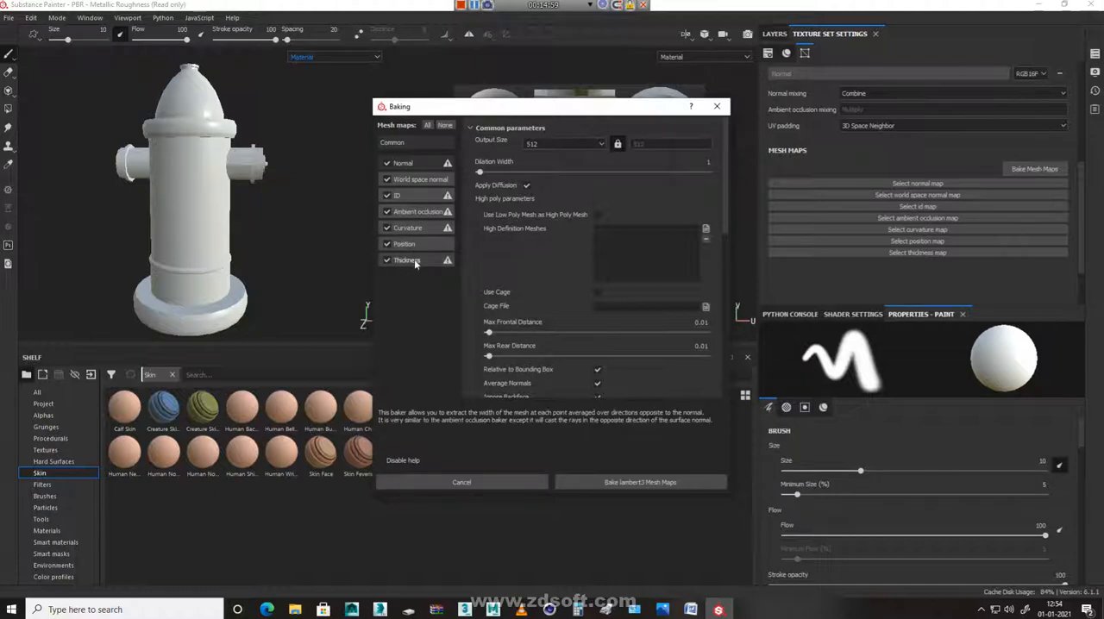
{"action": "mouse_move", "coordinate": [399, 169]}
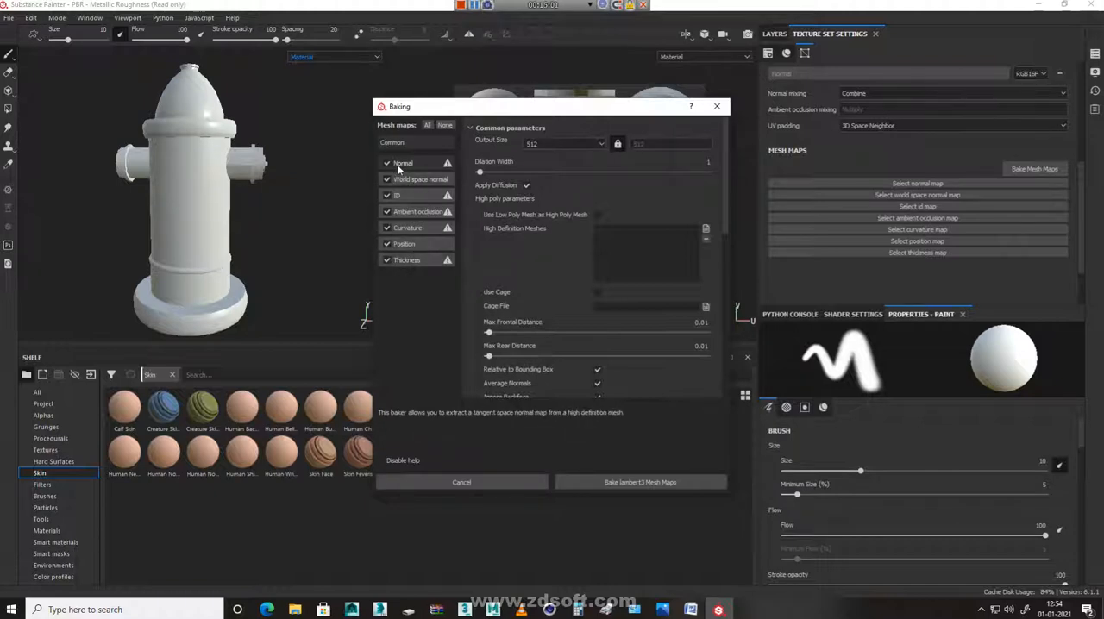
{"action": "mouse_move", "coordinate": [404, 201]}
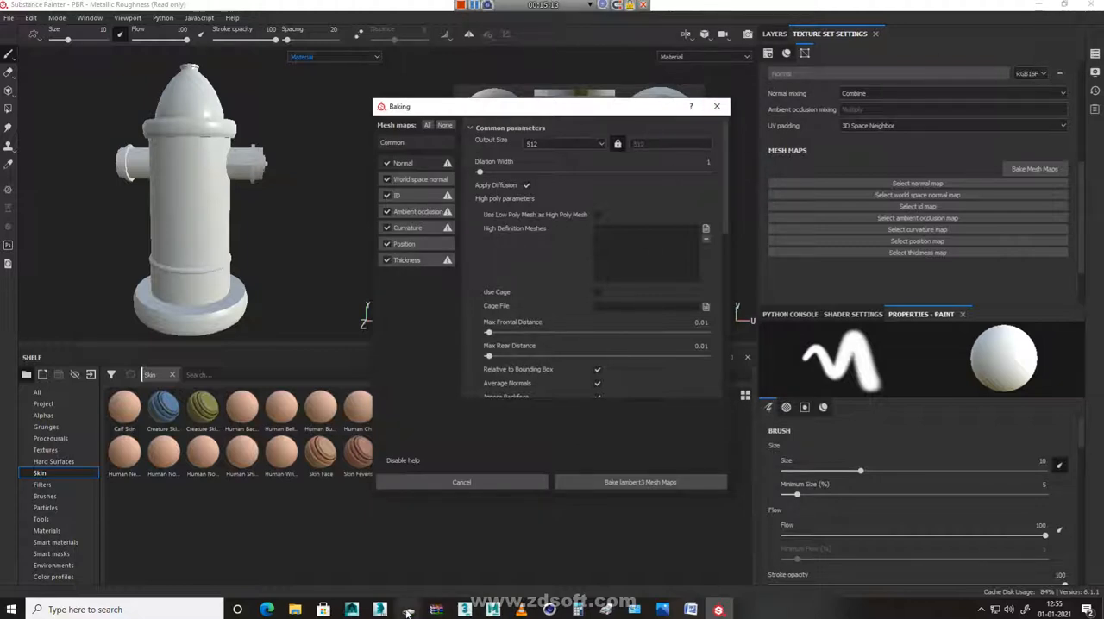
Switch to the Hangouts video call, stop the screen share and show the own webcam feed as the main view
{"action": "mouse_move", "coordinate": [409, 609]}
{"action": "left_click", "coordinate": [344, 569]}
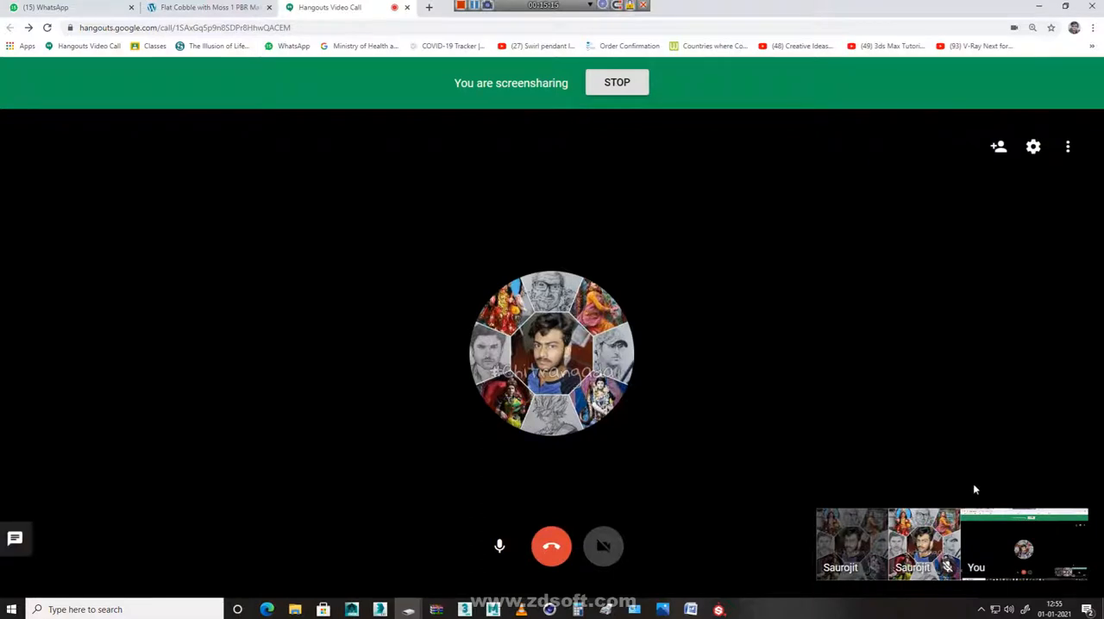
{"action": "left_click", "coordinate": [1070, 151]}
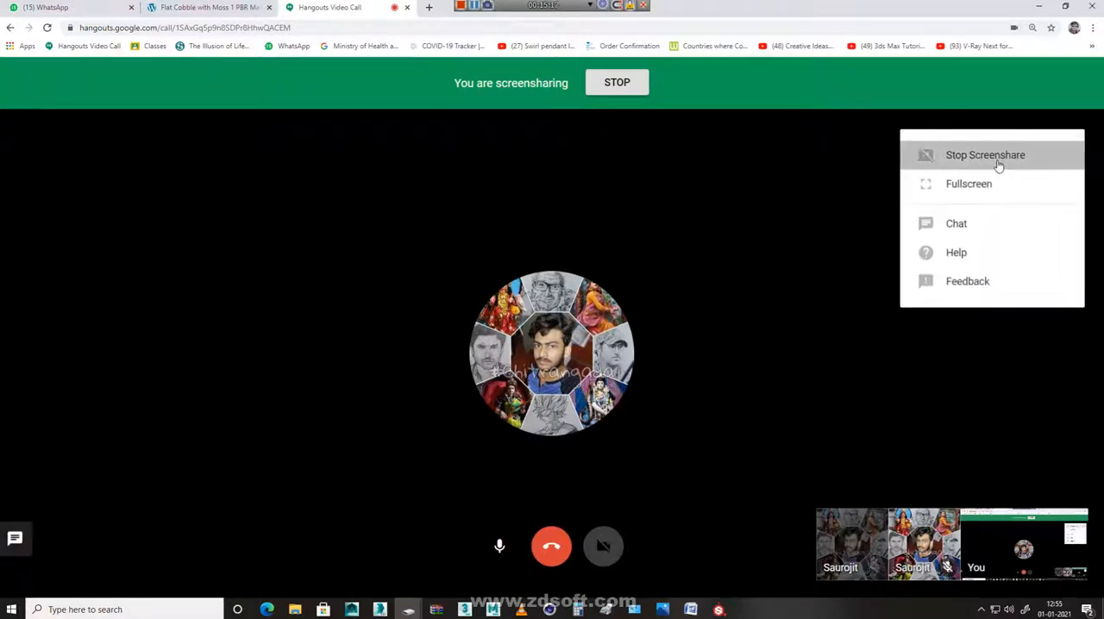
{"action": "left_click", "coordinate": [998, 160]}
{"action": "left_click", "coordinate": [603, 546]}
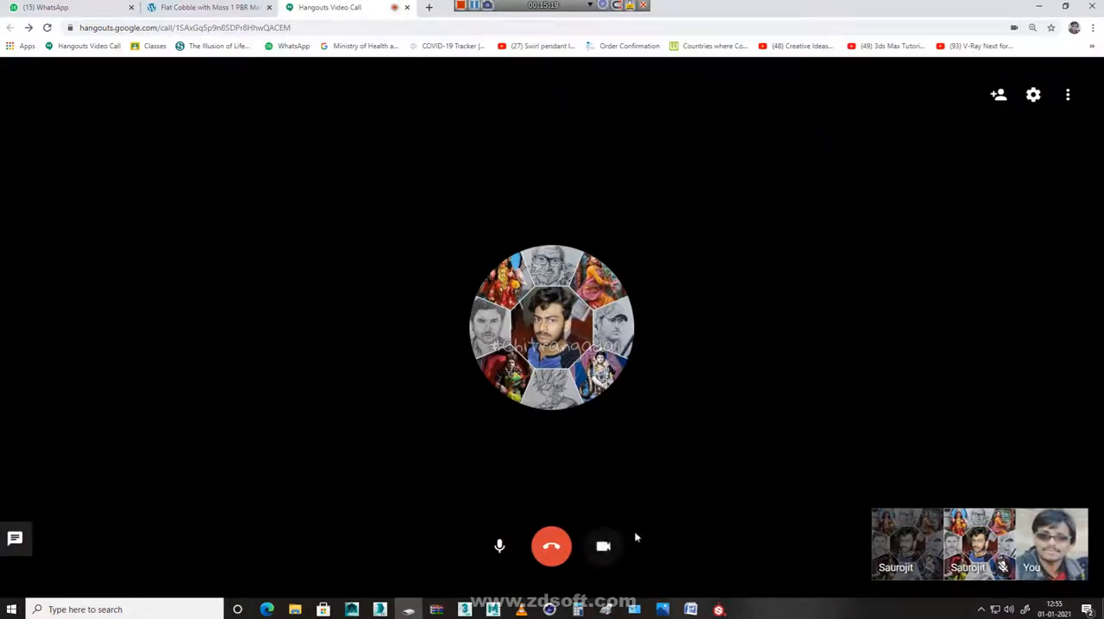
{"action": "left_click", "coordinate": [1061, 543]}
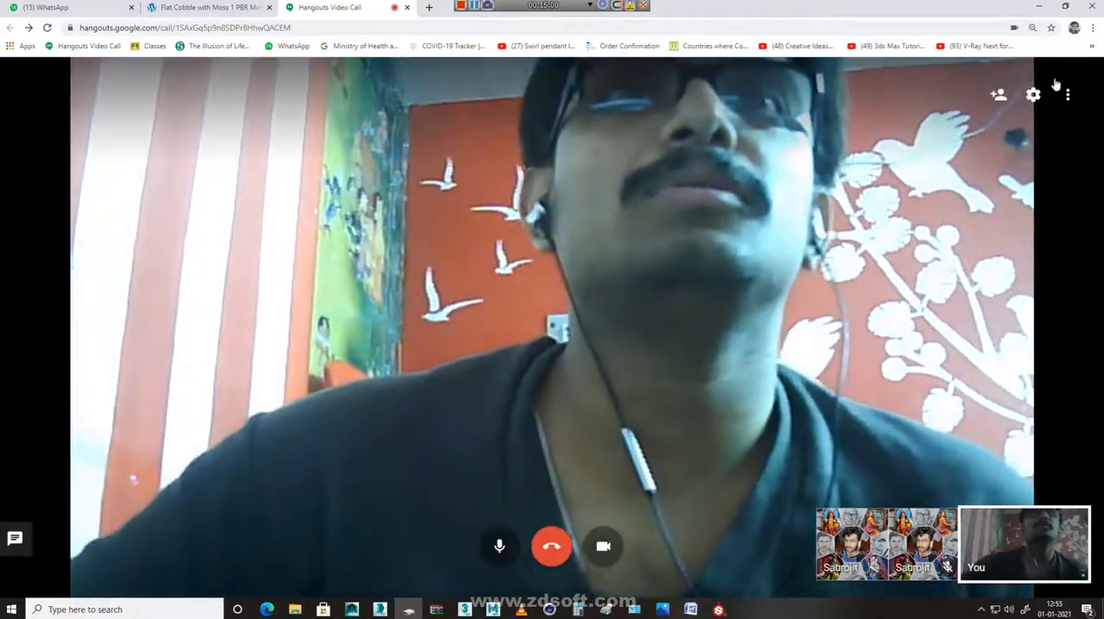
Share the entire screen in the Hangouts call again and return to Substance Painter
{"action": "left_click", "coordinate": [1059, 90]}
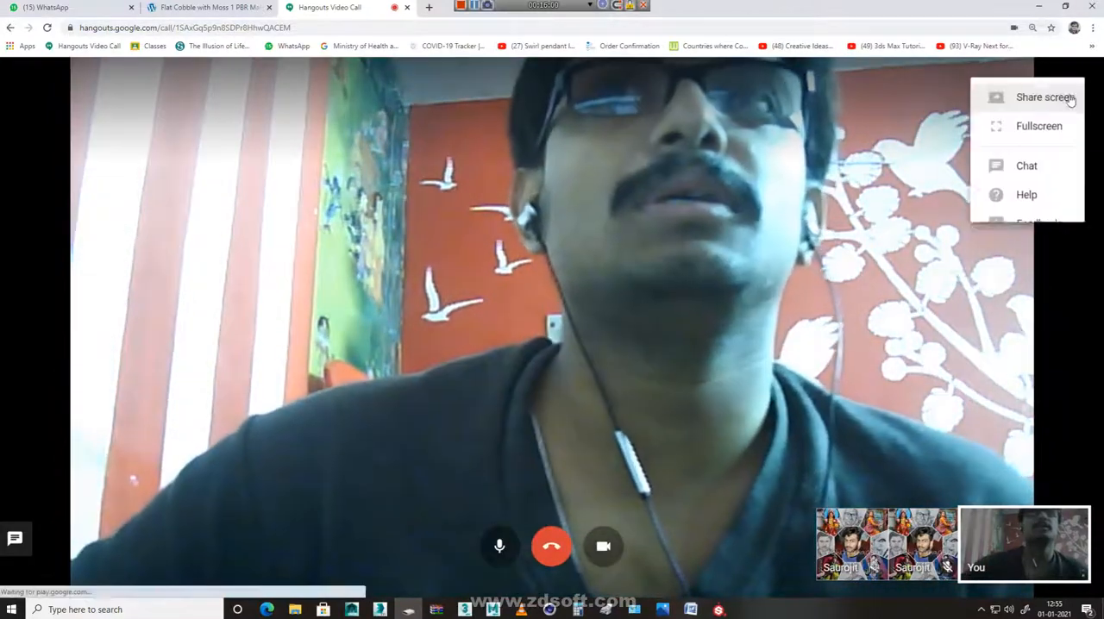
{"action": "left_click", "coordinate": [1022, 102]}
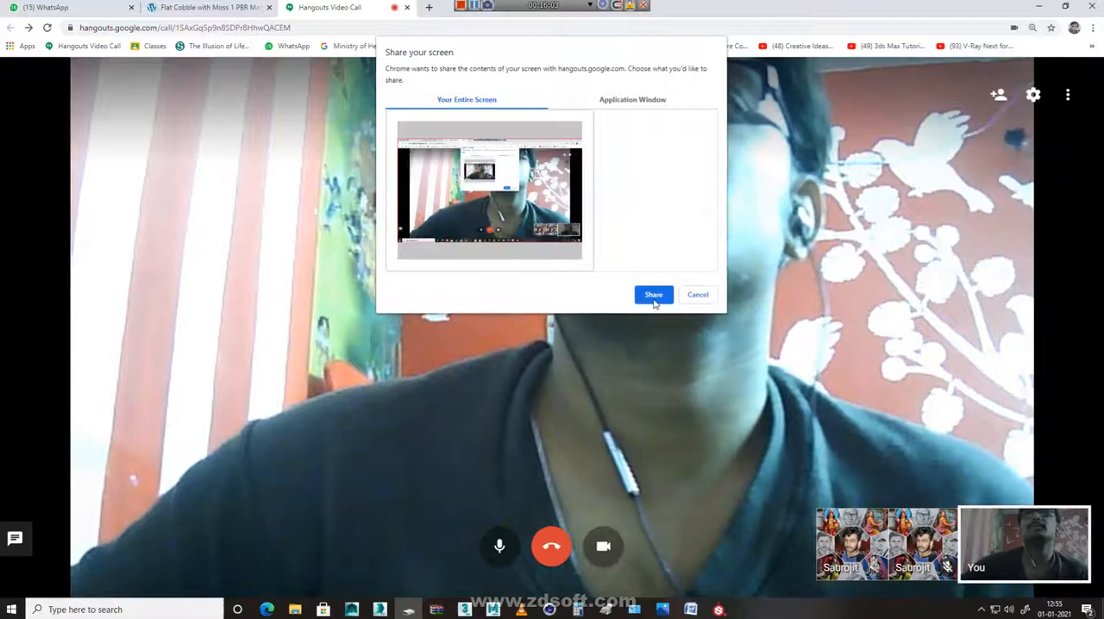
{"action": "left_click", "coordinate": [654, 297]}
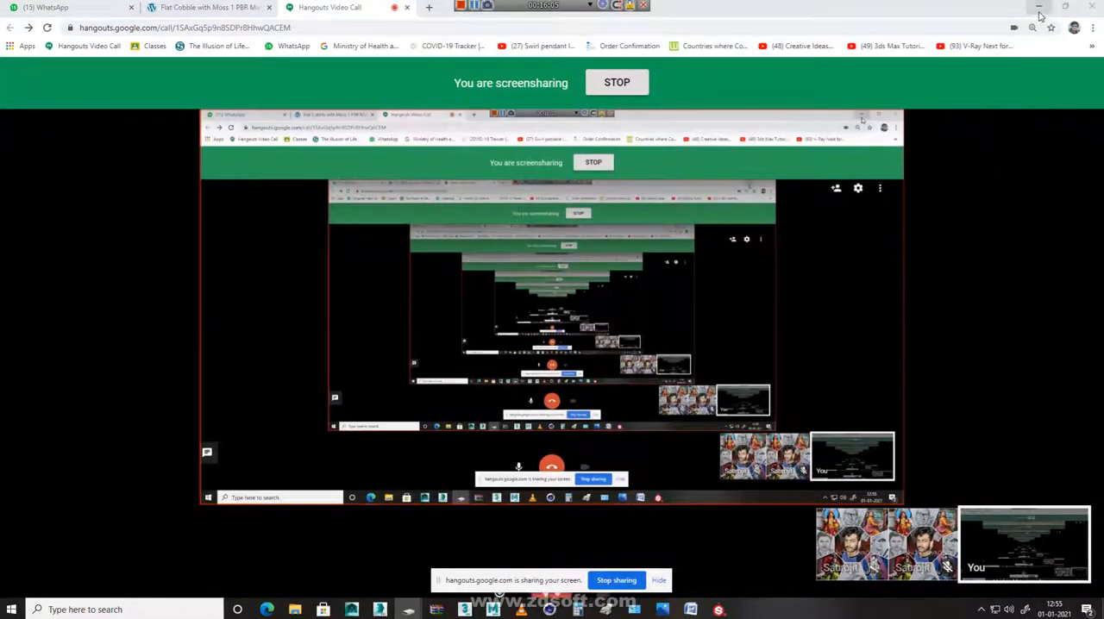
{"action": "left_click", "coordinate": [1040, 10]}
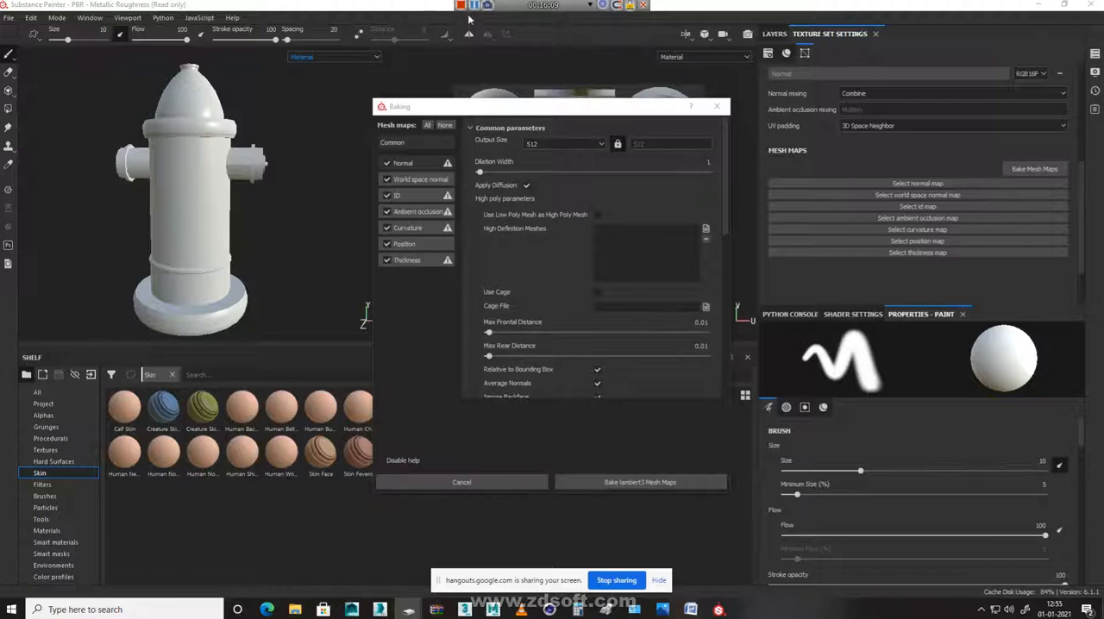
In ZD Soft Screen Recorder's settings, make the webcam viewable both in the video and on screen
{"action": "left_click", "coordinate": [981, 610]}
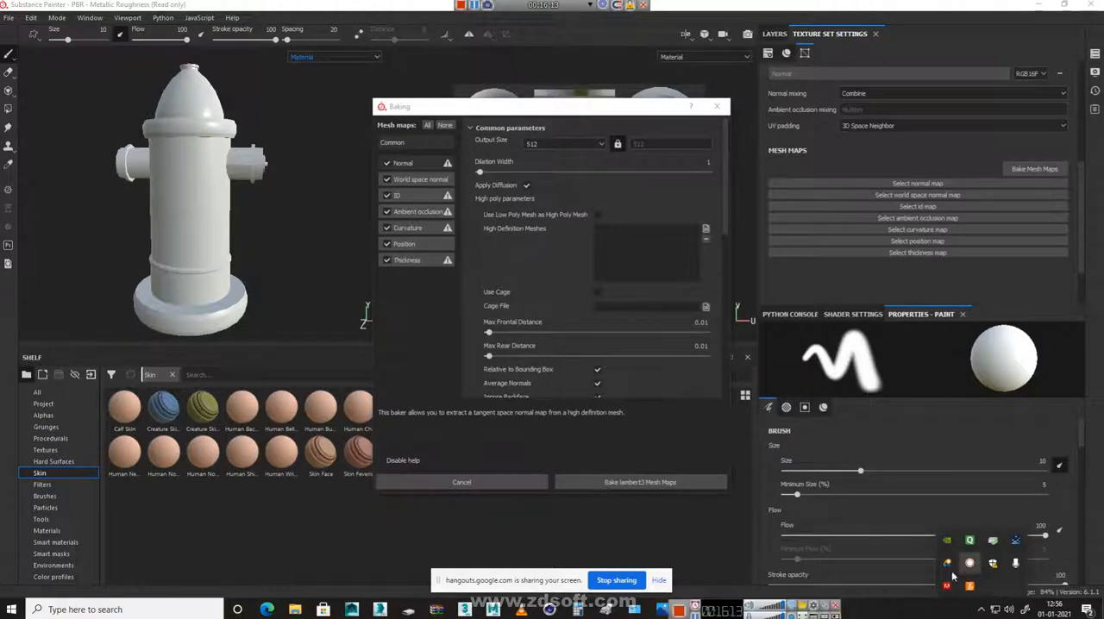
{"action": "left_click", "coordinate": [813, 607]}
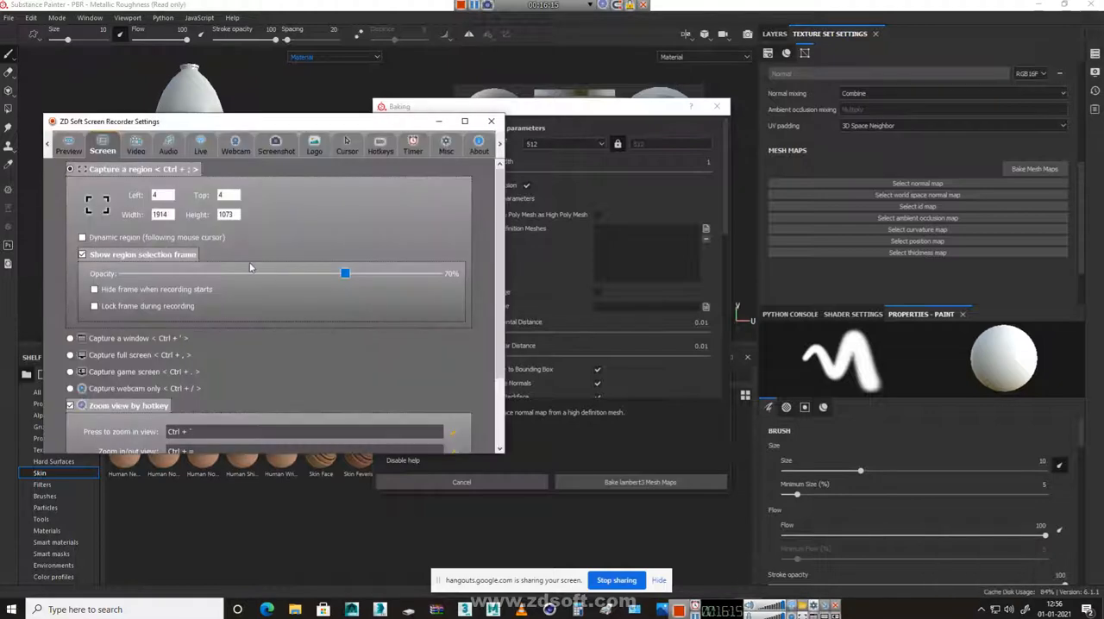
{"action": "left_click", "coordinate": [235, 145]}
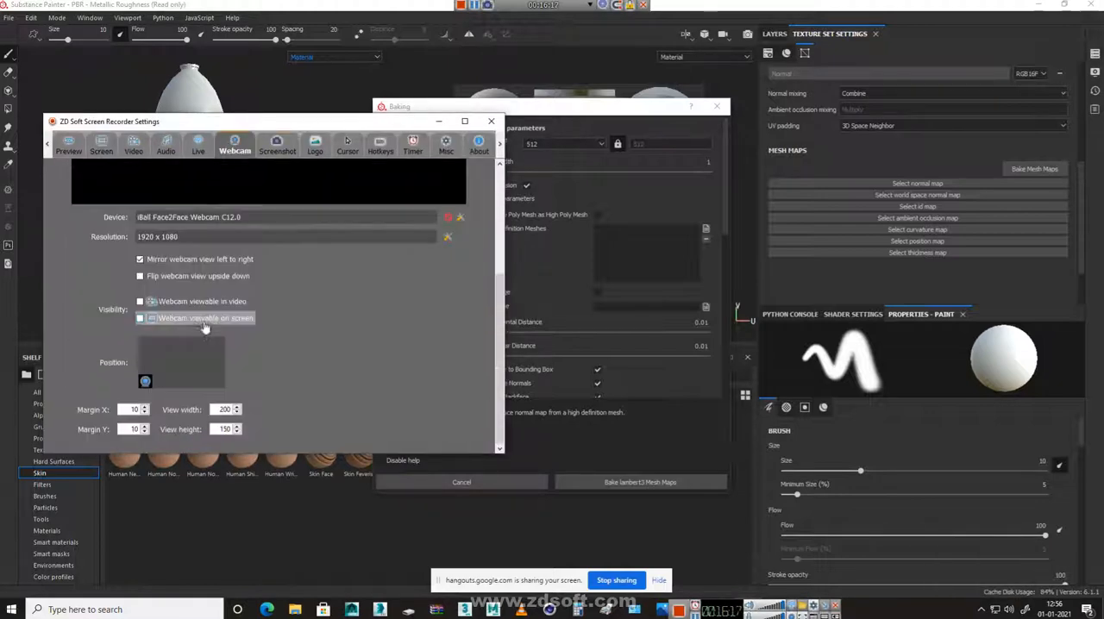
{"action": "left_click", "coordinate": [181, 307]}
{"action": "left_click", "coordinate": [182, 321]}
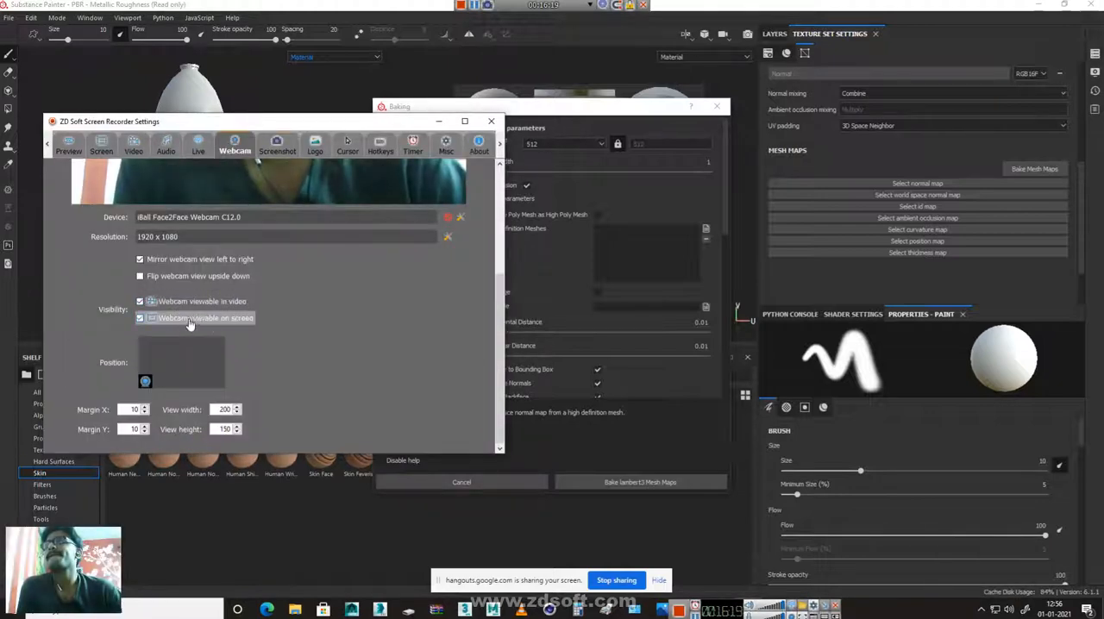
{"action": "left_click", "coordinate": [491, 121]}
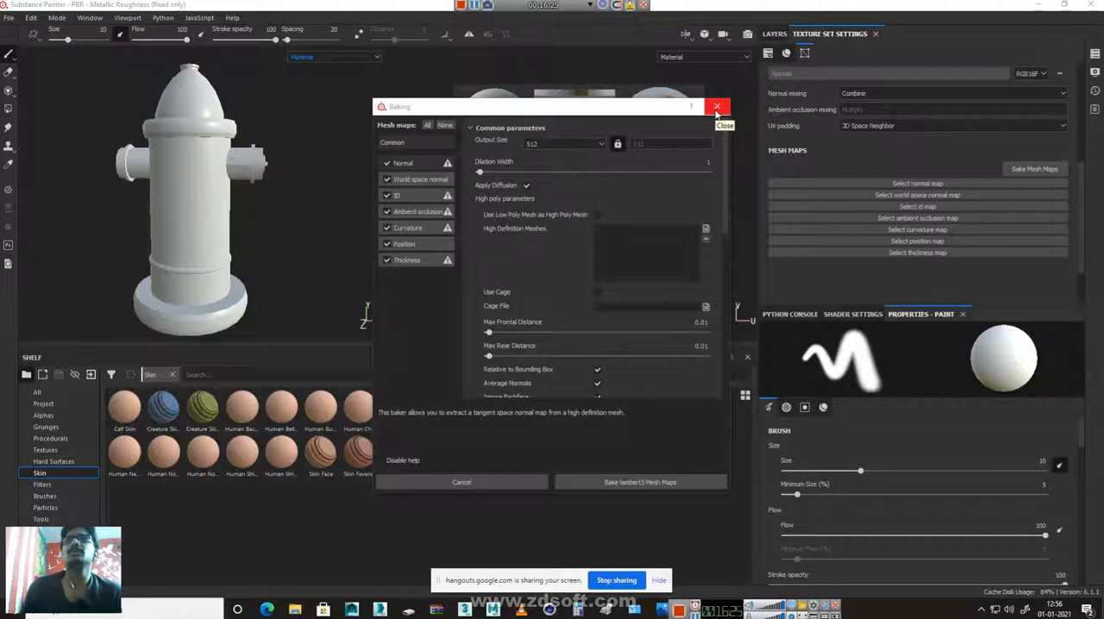
Set the baking output size to 2048 and bake all the mesh maps for lambert3
{"action": "left_click", "coordinate": [582, 145]}
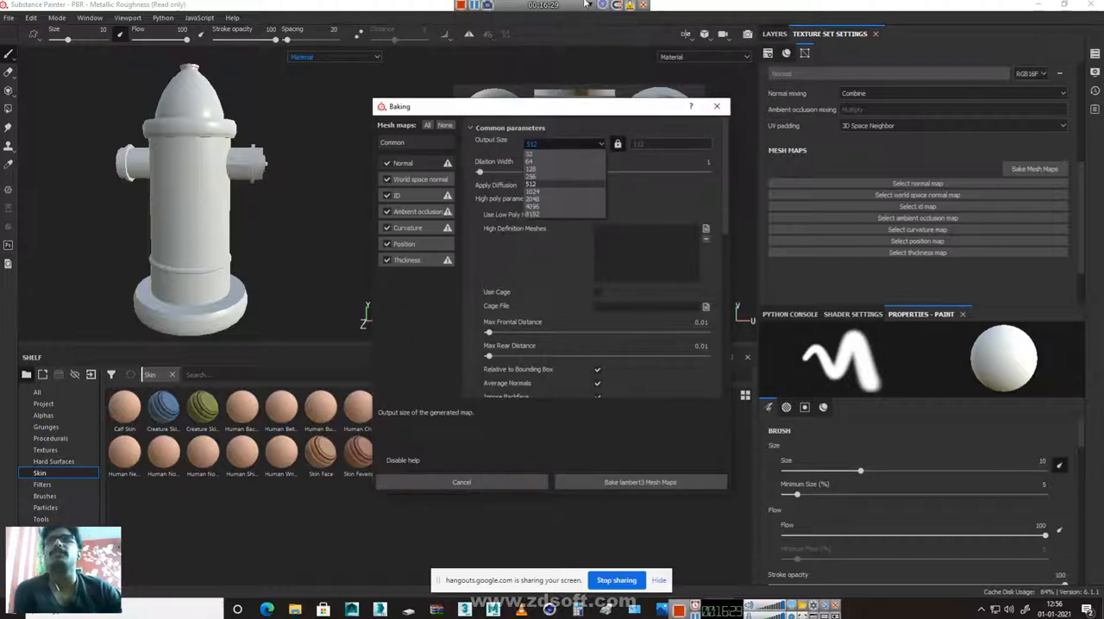
{"action": "left_click", "coordinate": [533, 199]}
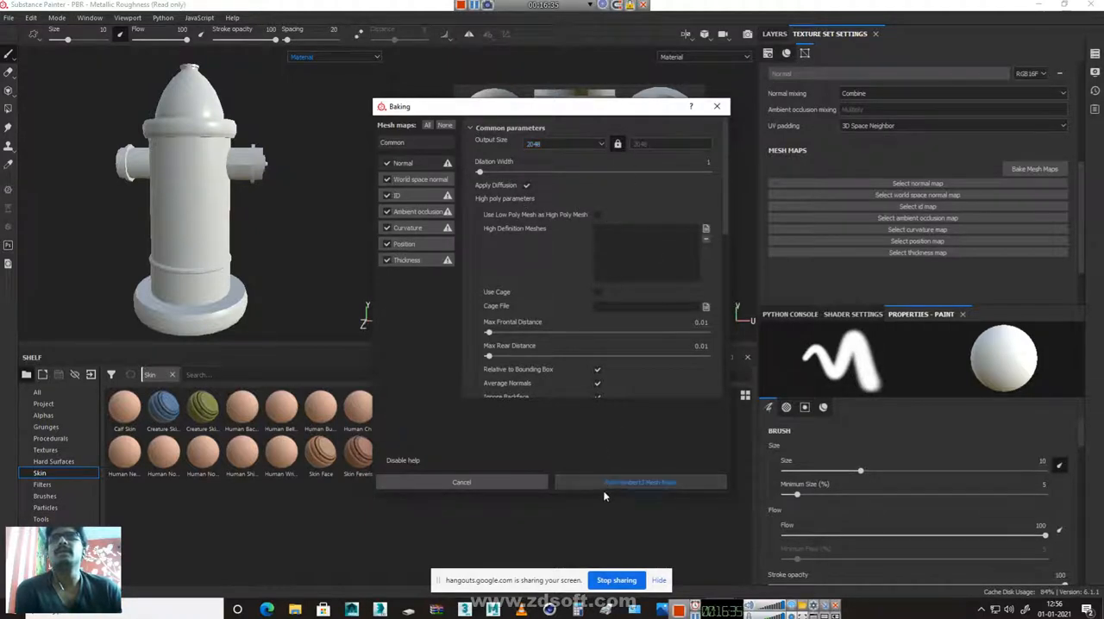
{"action": "scroll", "coordinate": [694, 323], "scroll_direction": "down", "scroll_amount": 10}
{"action": "scroll", "coordinate": [694, 317], "scroll_direction": "up", "scroll_amount": 5}
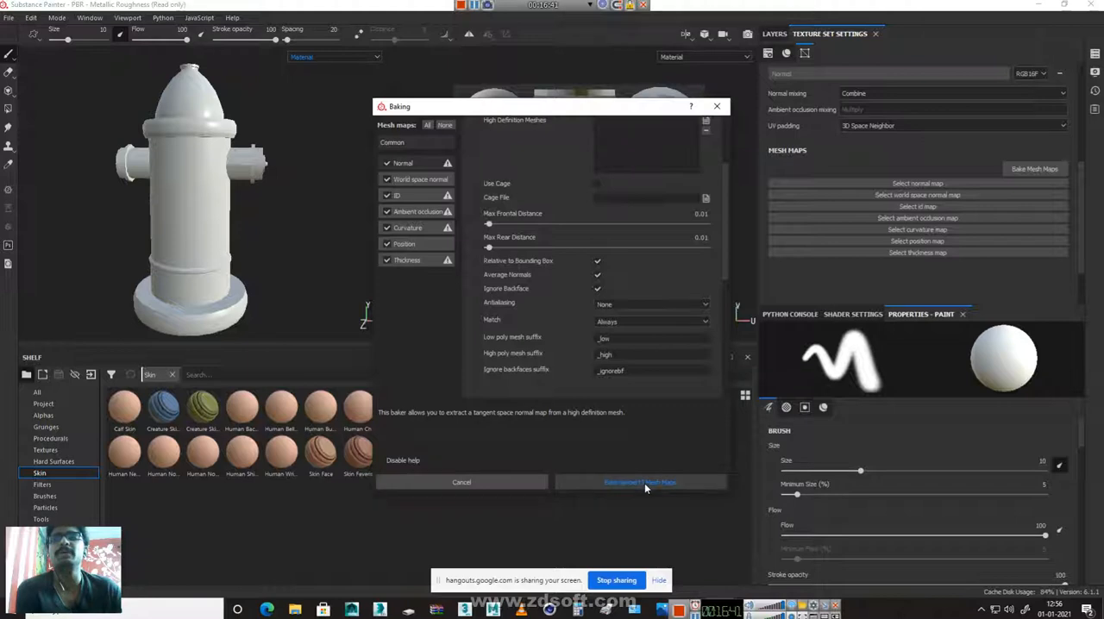
{"action": "left_click", "coordinate": [602, 485]}
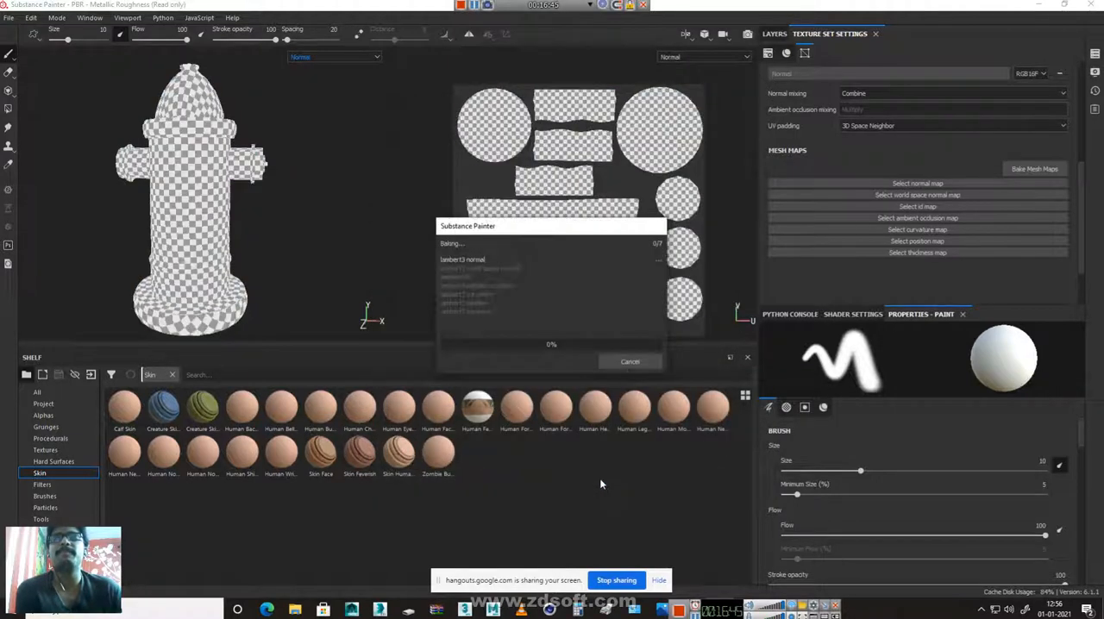
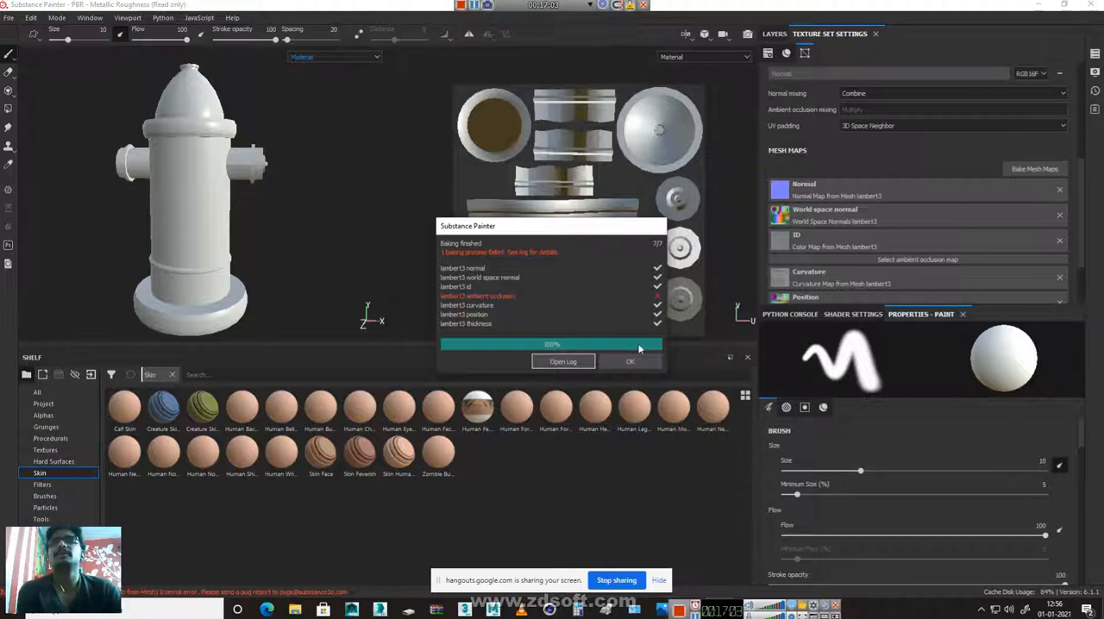
Close the baking report and view the hydrant's Base Color and Metallic channels one after another
{"action": "left_click", "coordinate": [629, 363]}
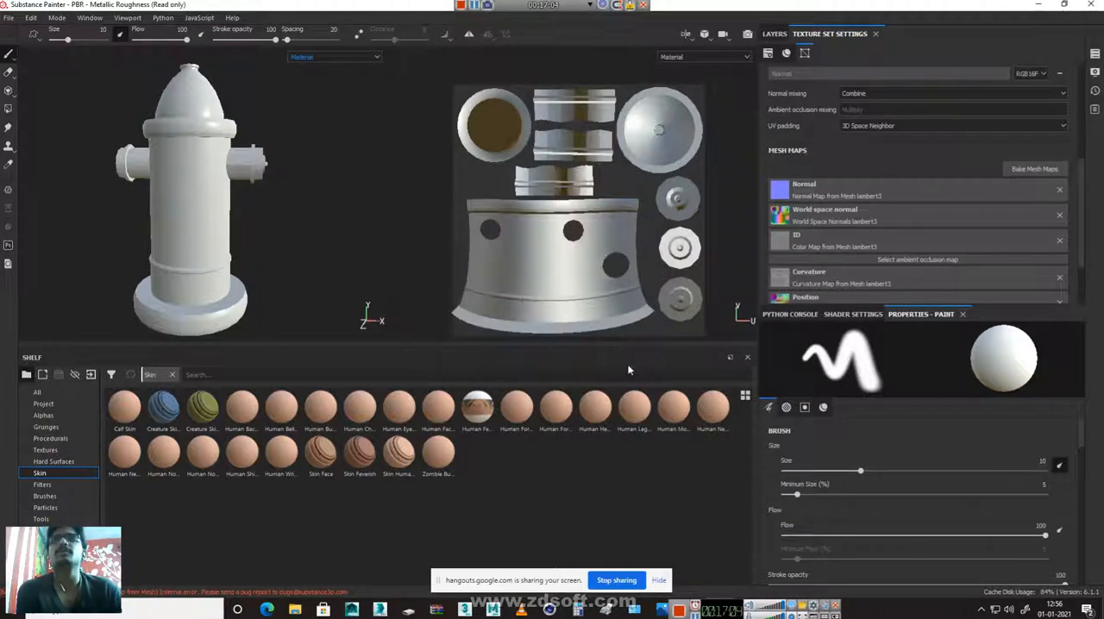
{"action": "left_click", "coordinate": [344, 60]}
{"action": "left_click", "coordinate": [319, 92]}
{"action": "left_click", "coordinate": [337, 57]}
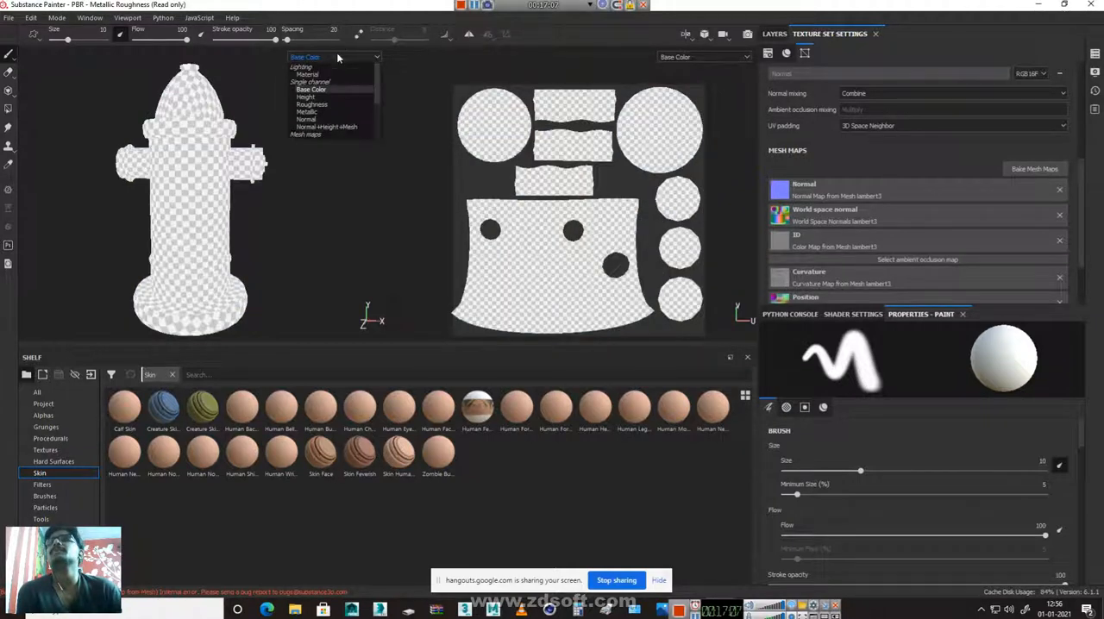
{"action": "left_click", "coordinate": [307, 96]}
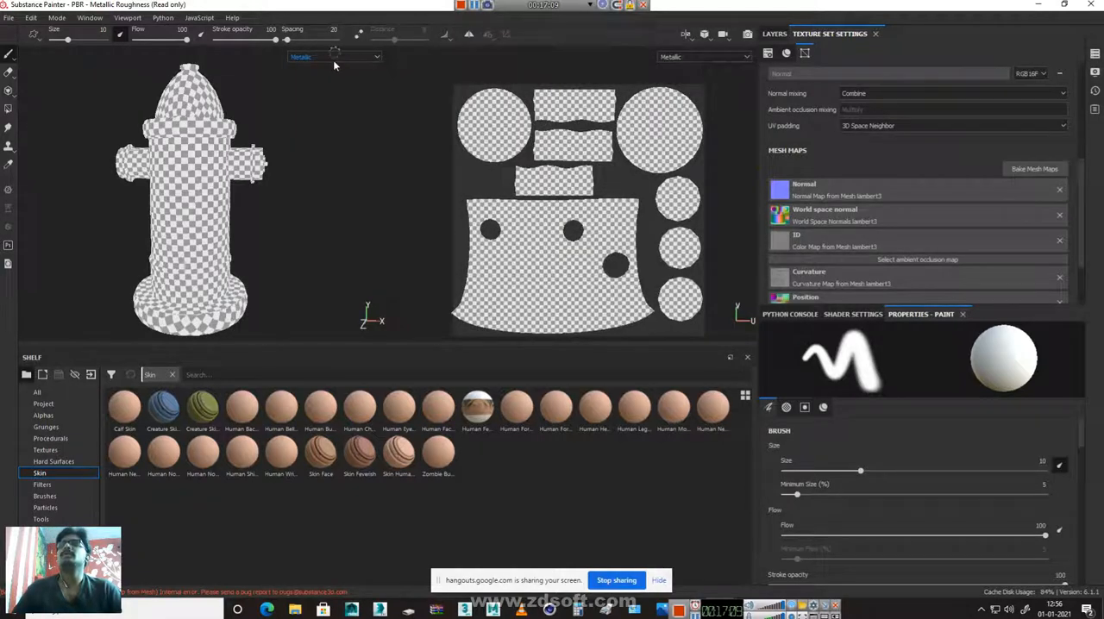
Cycle through the baked mesh maps from world space normal to thickness, and return to the Material view
{"action": "key", "text": "b"}
{"action": "key", "text": "b"}
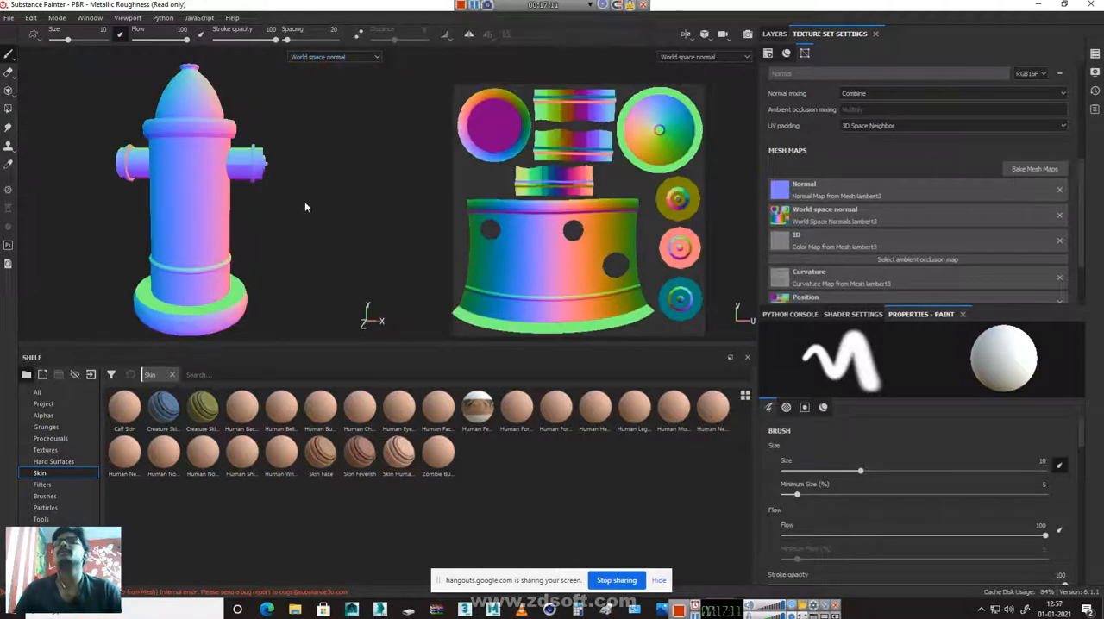
{"action": "key", "text": "b"}
{"action": "key", "text": "b"}
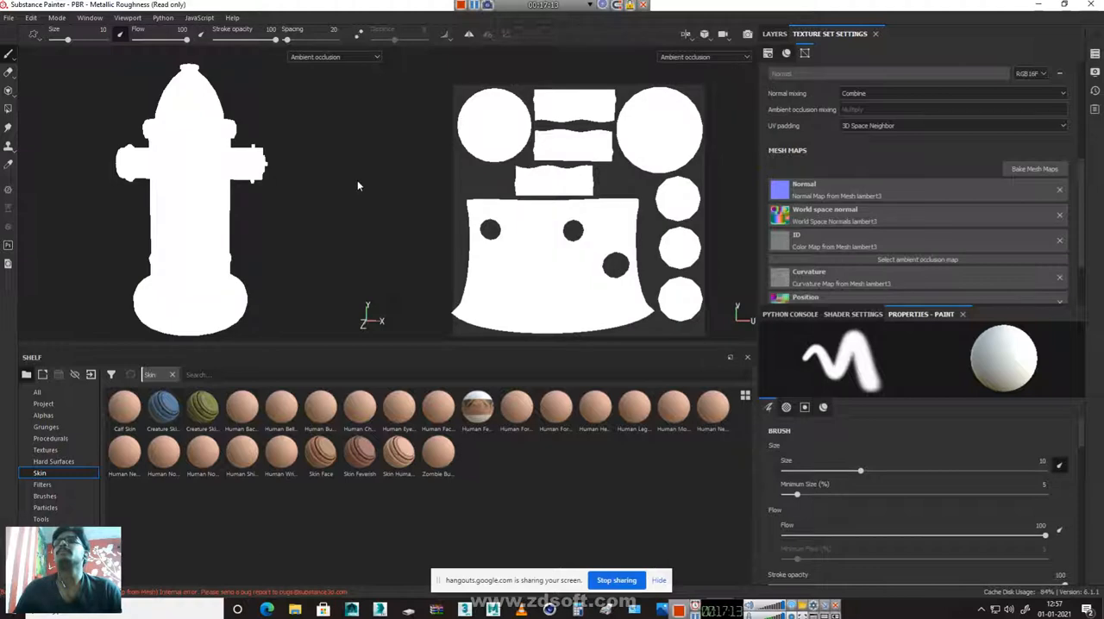
{"action": "key", "text": "b"}
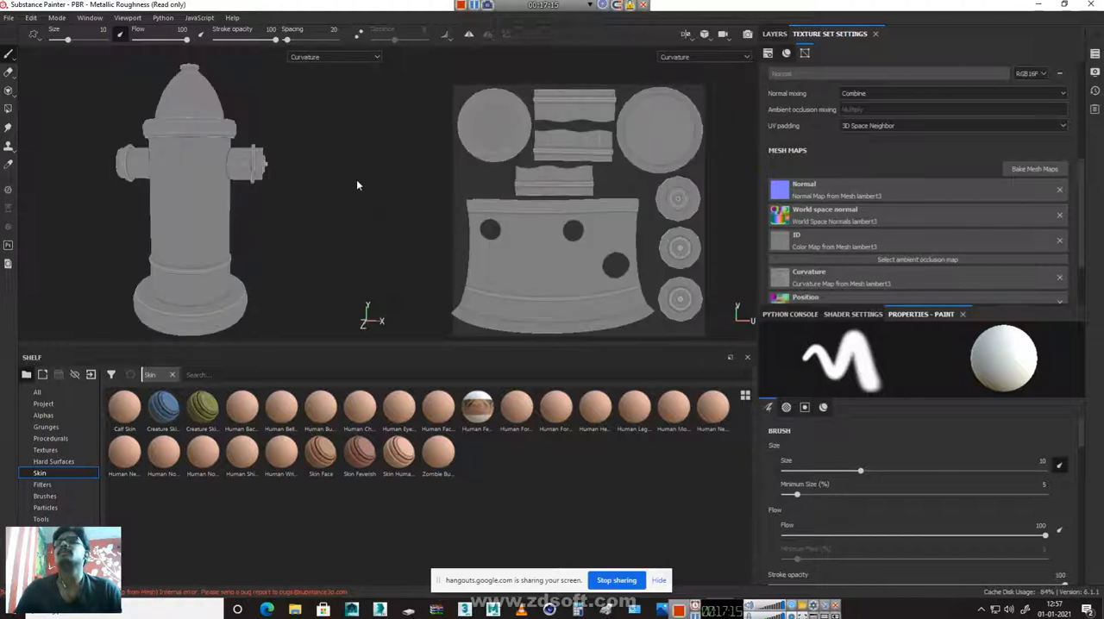
{"action": "key", "text": "b"}
{"action": "key", "text": "b"}
{"action": "key", "text": "b"}
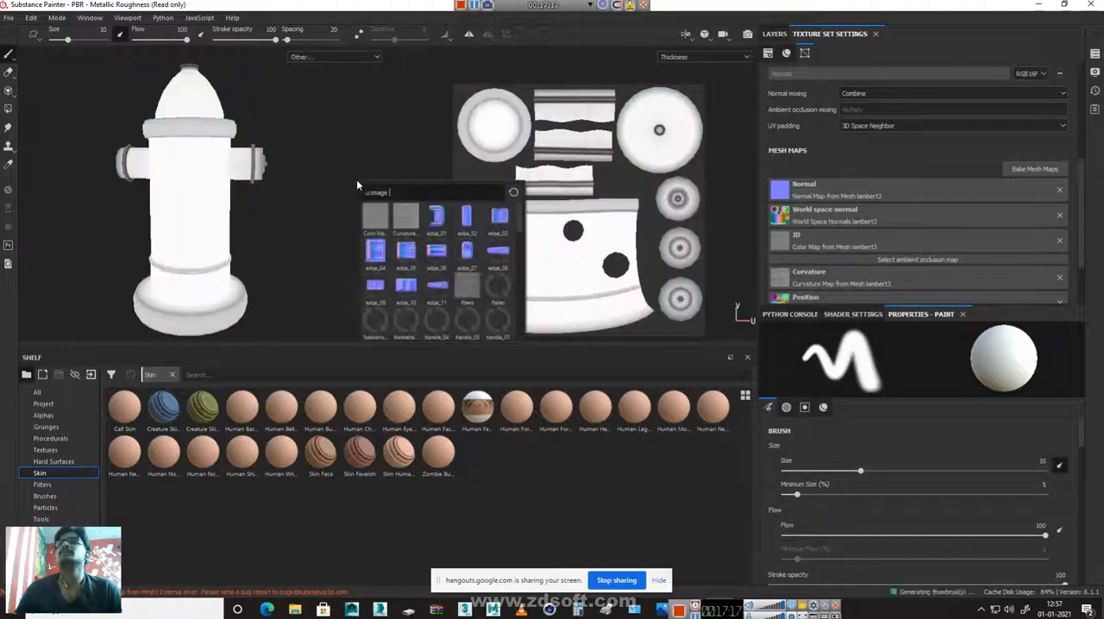
{"action": "left_click", "coordinate": [329, 57]}
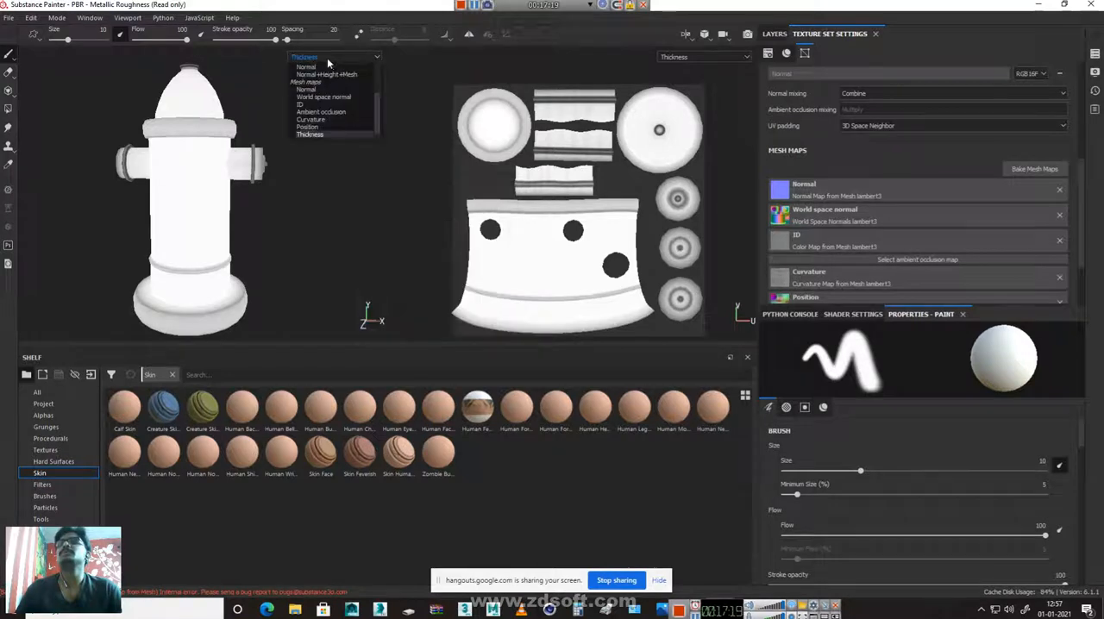
{"action": "scroll", "coordinate": [322, 71], "scroll_direction": "up", "scroll_amount": 2}
{"action": "left_click", "coordinate": [317, 107]}
{"action": "key", "text": "m"}
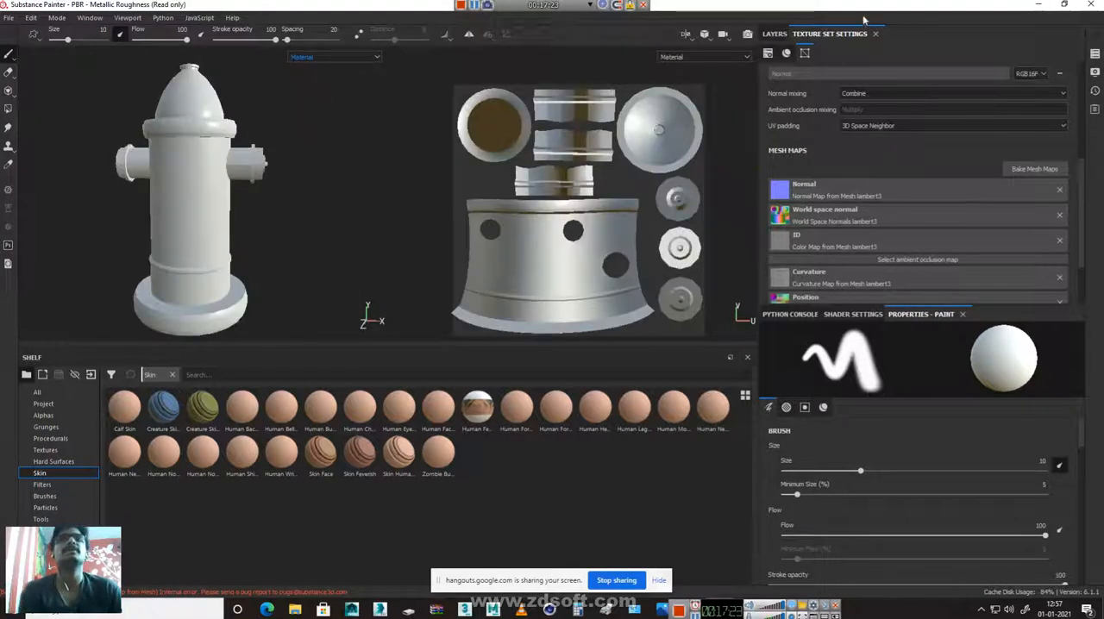
Show the layer stack, try white brush strokes on Layer 1 across the hydrant's front, and undo them
{"action": "left_click", "coordinate": [774, 34]}
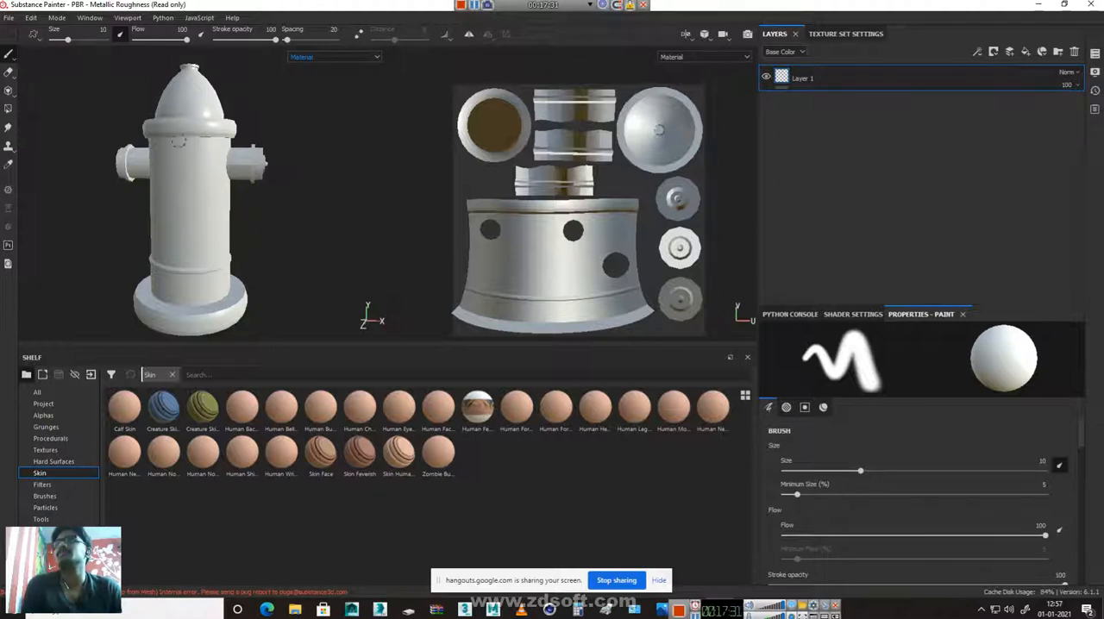
{"action": "mouse_move", "coordinate": [258, 145]}
{"action": "left_mouse_down"}
{"action": "mouse_move", "coordinate": [185, 181]}
{"action": "mouse_move", "coordinate": [155, 217]}
{"action": "mouse_move", "coordinate": [172, 302]}
{"action": "mouse_move", "coordinate": [199, 312]}
{"action": "mouse_move", "coordinate": [203, 249]}
{"action": "mouse_move", "coordinate": [156, 143]}
{"action": "mouse_move", "coordinate": [181, 101]}
{"action": "left_mouse_up"}
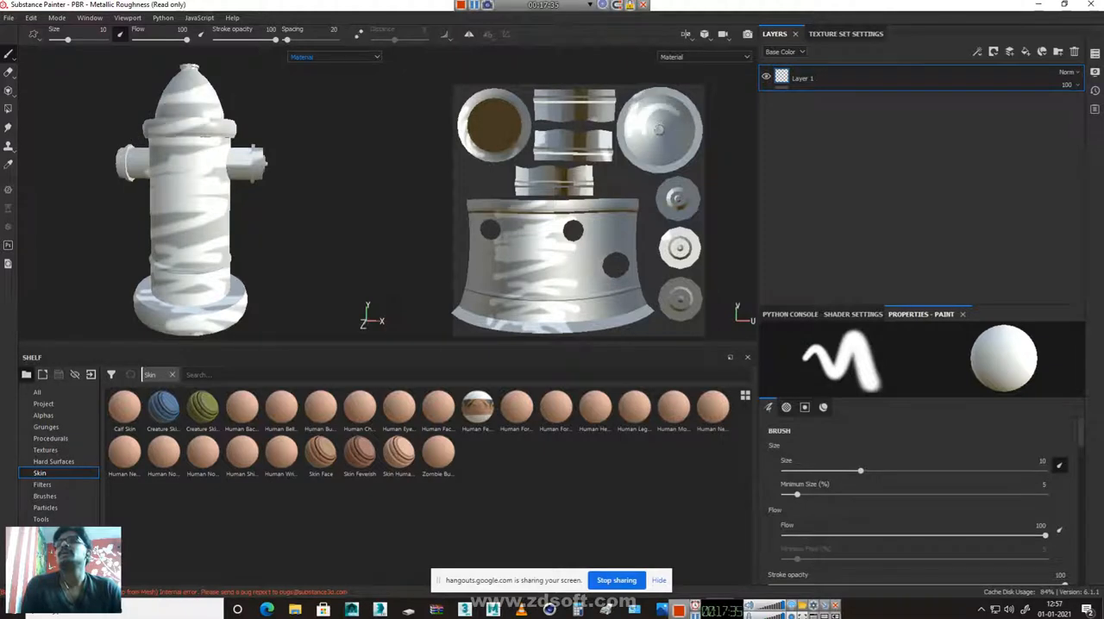
{"action": "key", "text": "ctrl+z"}
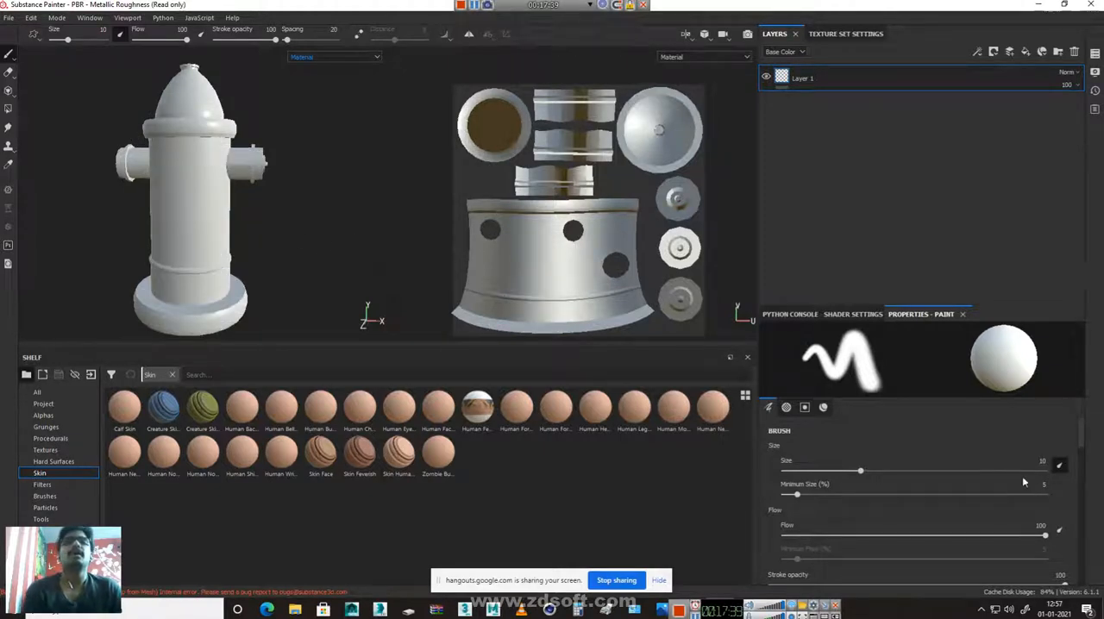
Limit the brush material to the color channel, set its base color to red, and paint strokes over the hydrant's upper part
{"action": "scroll", "coordinate": [963, 497], "scroll_direction": "down", "scroll_amount": 10}
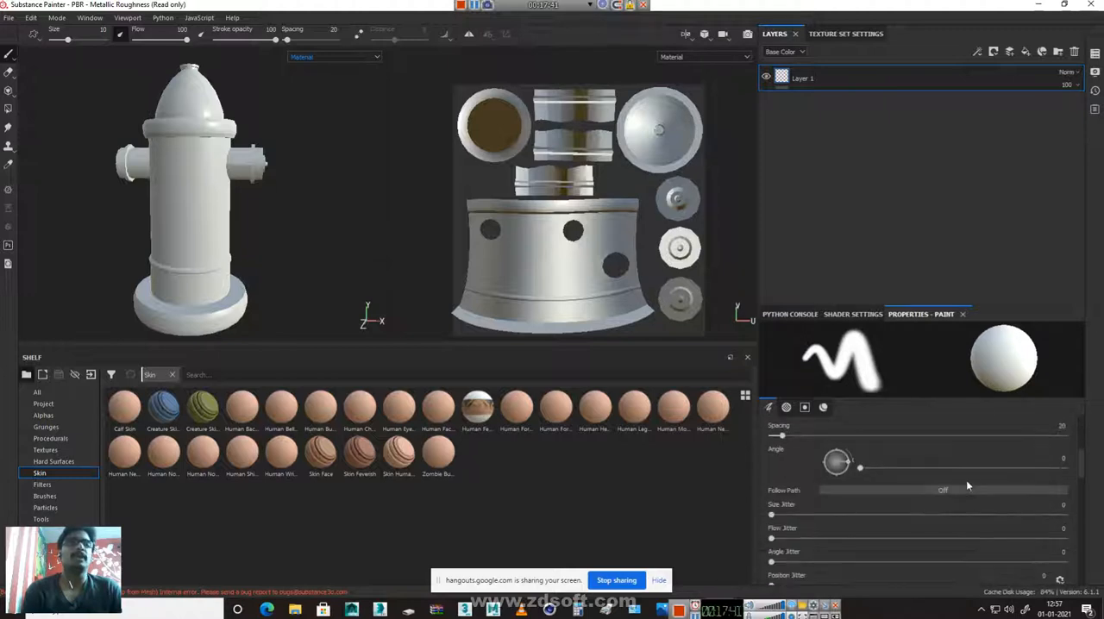
{"action": "scroll", "coordinate": [949, 492], "scroll_direction": "up", "scroll_amount": 4}
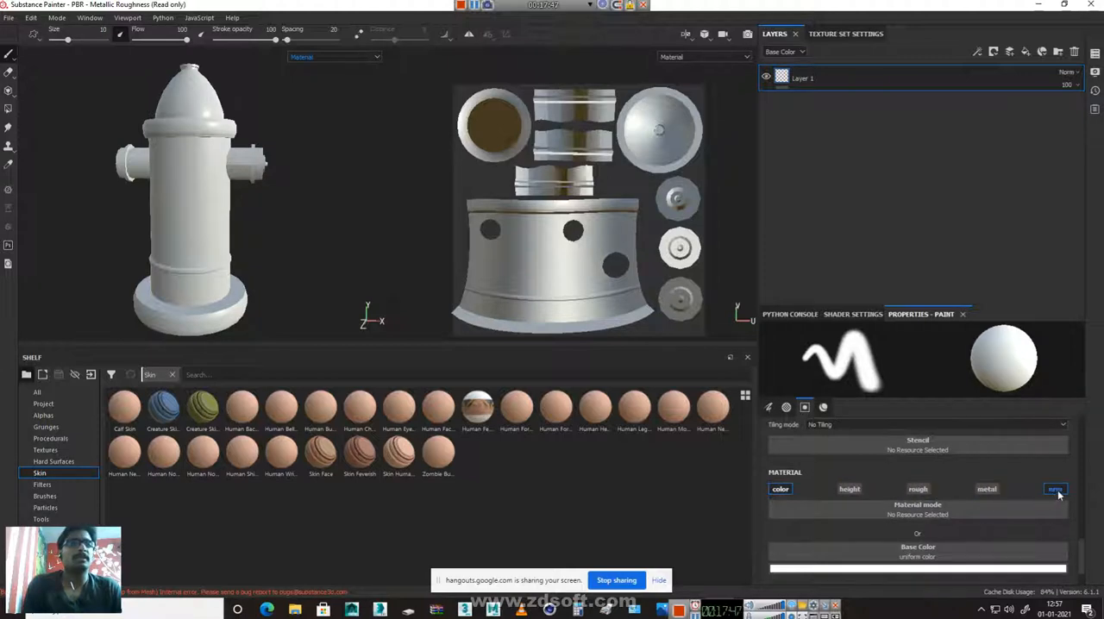
{"action": "left_click", "coordinate": [921, 571]}
{"action": "left_click", "coordinate": [982, 460]}
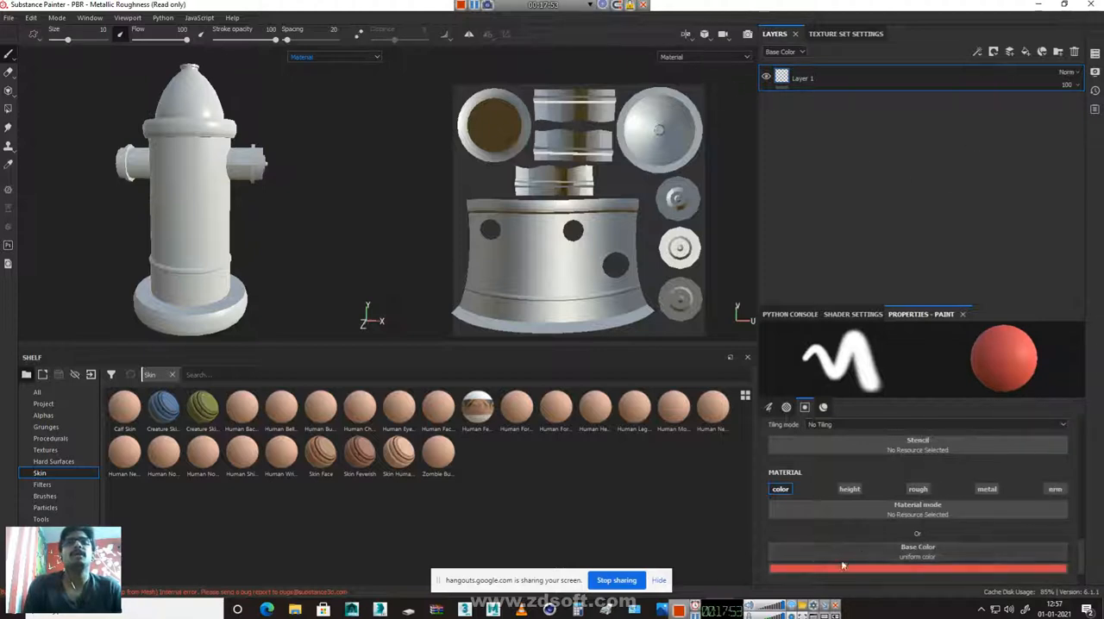
{"action": "mouse_move", "coordinate": [195, 79]}
{"action": "left_mouse_down"}
{"action": "mouse_move", "coordinate": [225, 164]}
{"action": "mouse_move", "coordinate": [130, 164]}
{"action": "mouse_move", "coordinate": [199, 111]}
{"action": "left_mouse_up"}
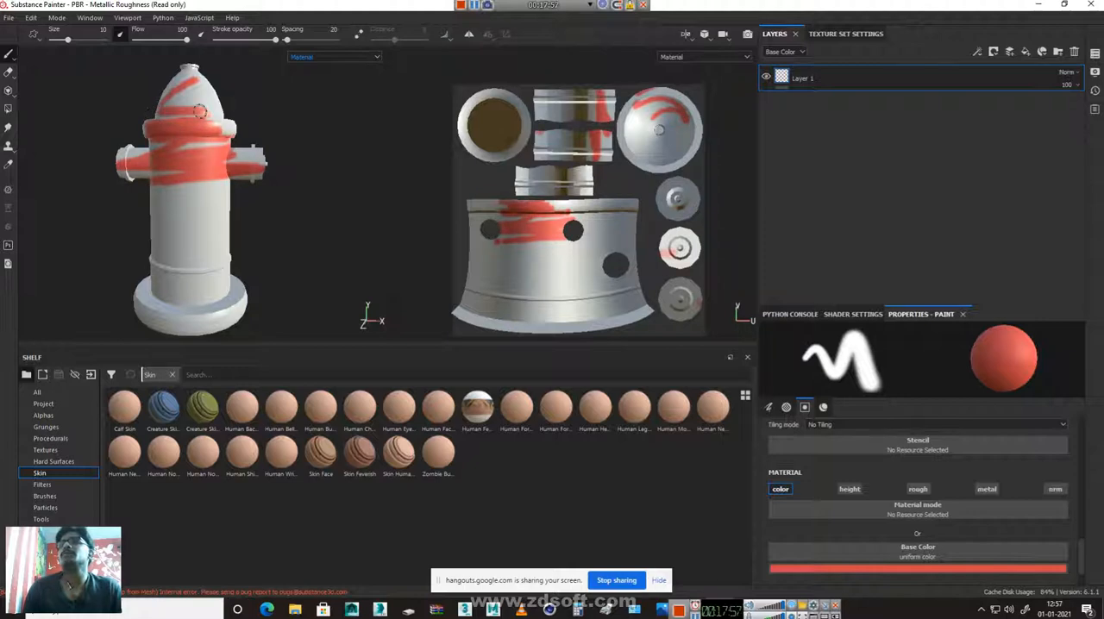
Cycle through the mesh maps of the partly painted hydrant, and switch the viewport back to Material
{"action": "key", "text": "b"}
{"action": "key", "text": "b"}
{"action": "key", "text": "b"}
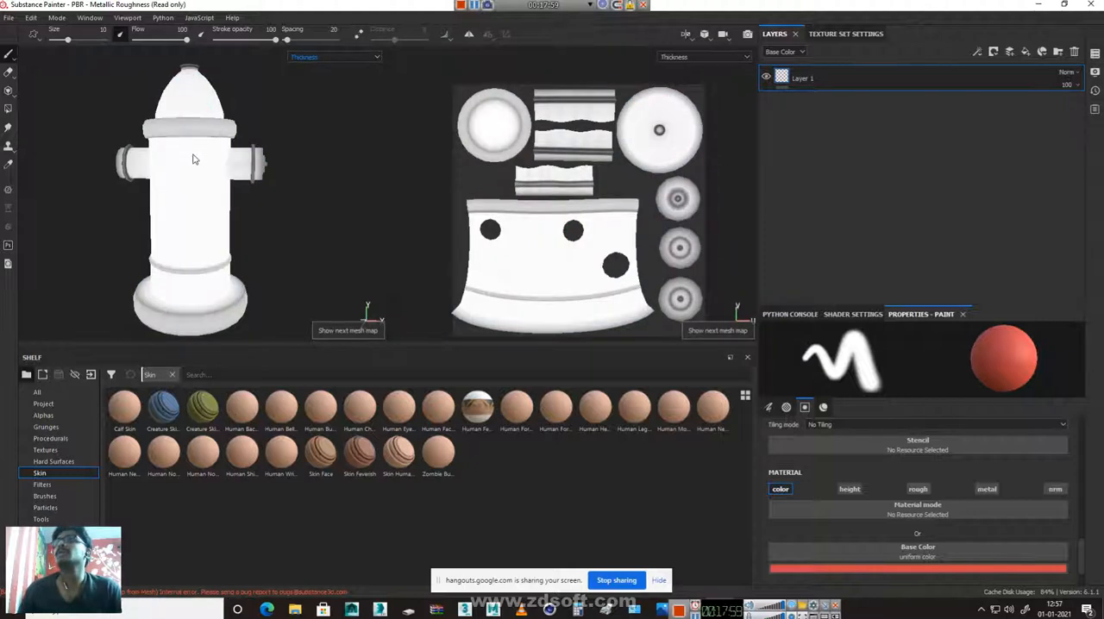
{"action": "key", "text": "b"}
{"action": "key", "text": "b"}
{"action": "key", "text": "b"}
{"action": "key", "text": "b"}
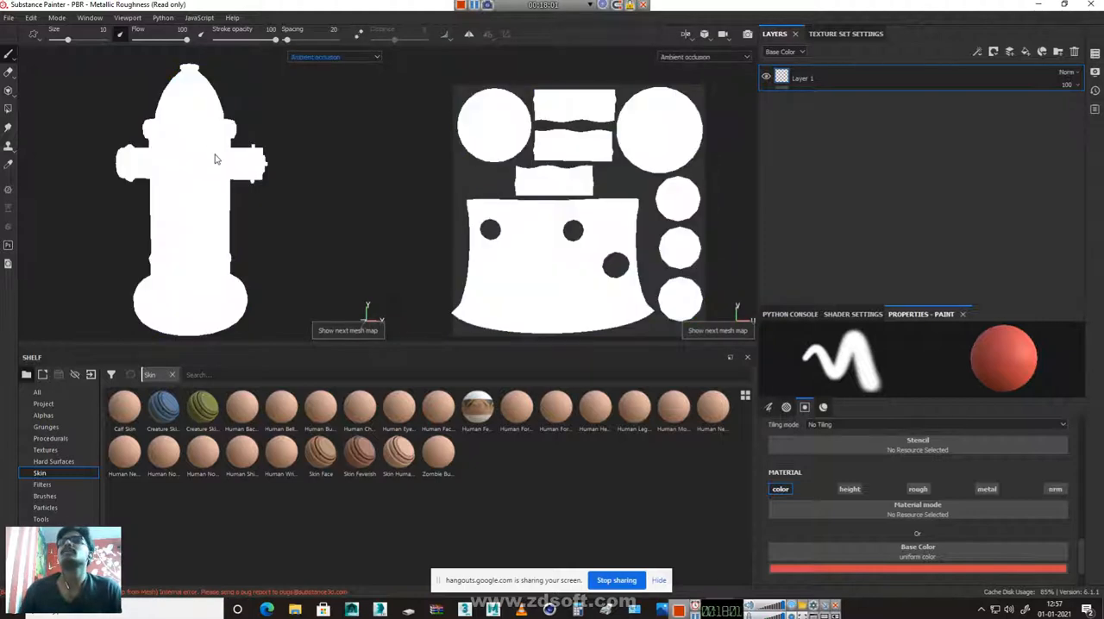
{"action": "key", "text": "b"}
{"action": "key", "text": "b"}
{"action": "key", "text": "b"}
{"action": "key", "text": "b"}
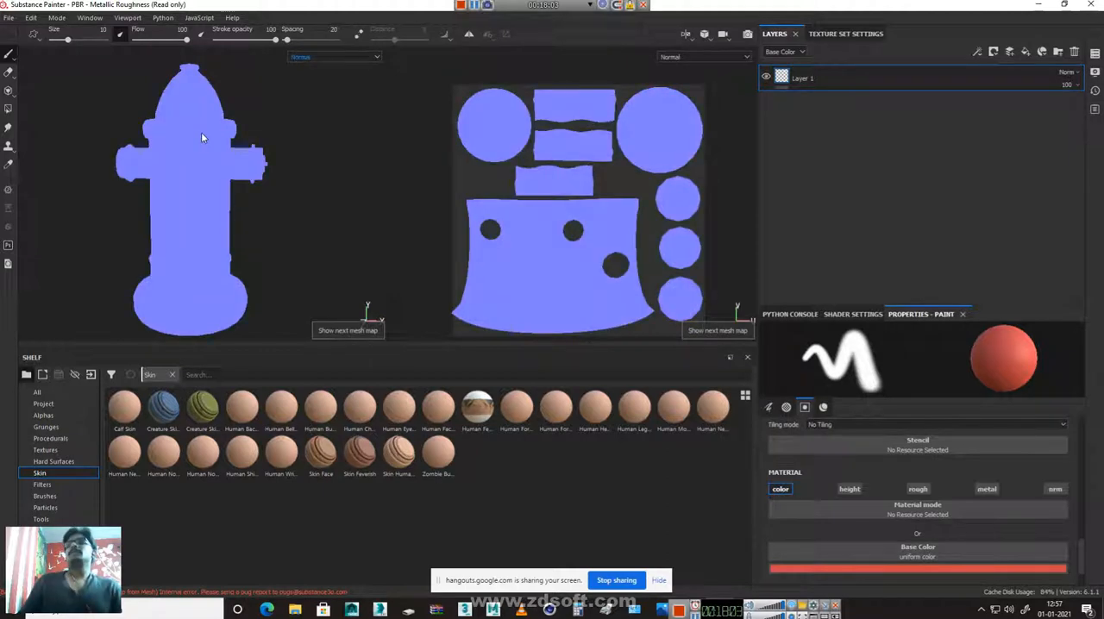
{"action": "key", "text": "b"}
{"action": "key", "text": "b"}
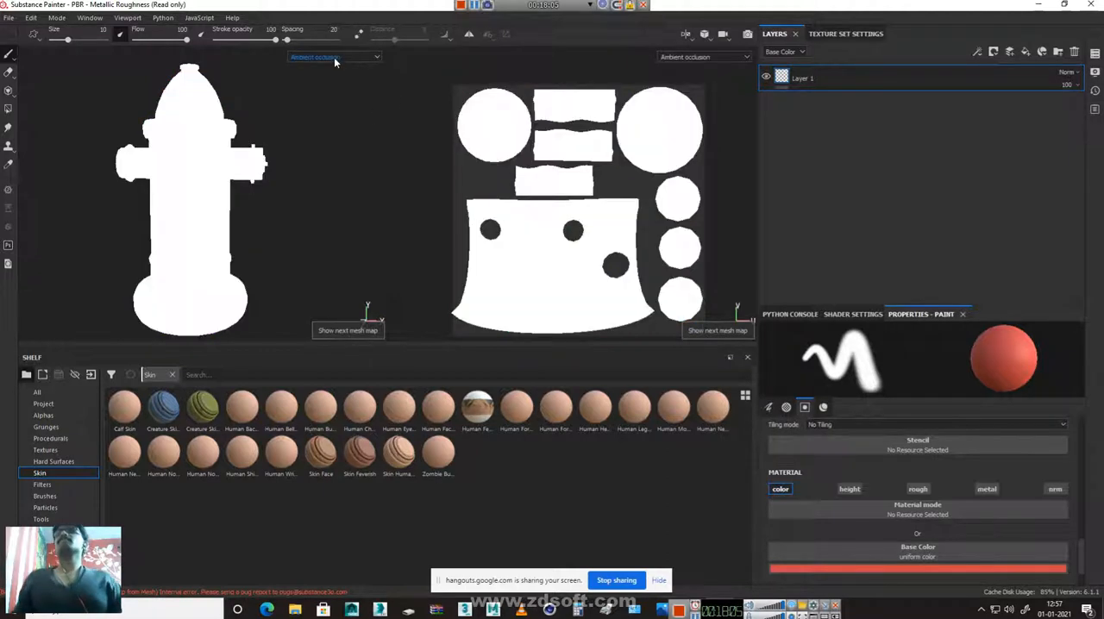
{"action": "left_click", "coordinate": [336, 57]}
{"action": "scroll", "coordinate": [332, 82], "scroll_direction": "up", "scroll_amount": 3}
{"action": "left_click", "coordinate": [308, 74]}
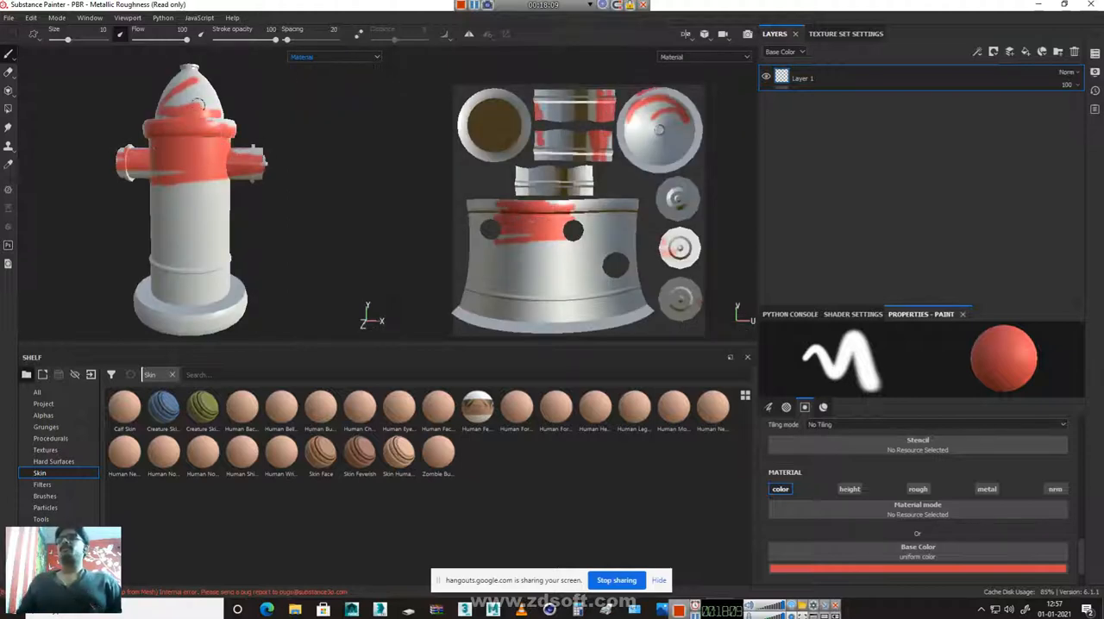
Enlarge the brush to size 67.32 and paint the whole front of the hydrant red
{"action": "left_click_drag", "start_coordinate": [68, 40], "coordinate": [87, 38]}
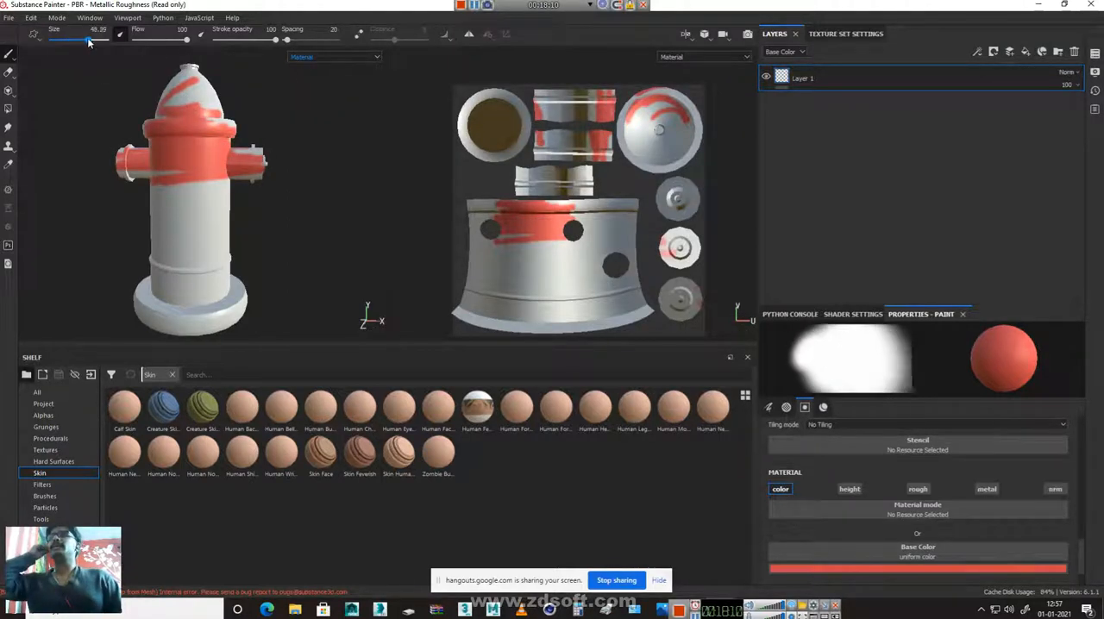
{"action": "right_click", "coordinate": [214, 126]}
{"action": "left_click_drag", "start_coordinate": [330, 207], "coordinate": [347, 210]}
{"action": "mouse_move", "coordinate": [192, 97]}
{"action": "left_mouse_down"}
{"action": "mouse_move", "coordinate": [115, 104]}
{"action": "mouse_move", "coordinate": [179, 101]}
{"action": "mouse_move", "coordinate": [207, 195]}
{"action": "mouse_move", "coordinate": [190, 220]}
{"action": "mouse_move", "coordinate": [190, 293]}
{"action": "mouse_move", "coordinate": [114, 235]}
{"action": "left_mouse_up"}
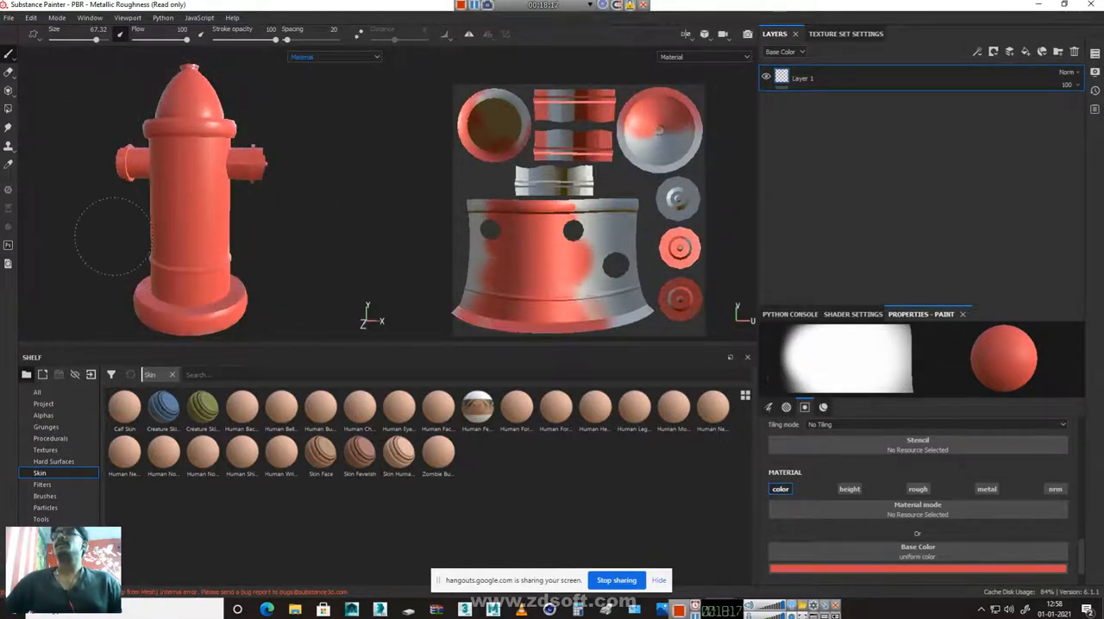
Paint the hydrant's remaining sides, back and underside red until all UV islands are covered
{"action": "mouse_move", "coordinate": [309, 132]}
{"action": "left_mouse_down", "text": "alt"}
{"action": "mouse_move", "coordinate": [325, 169]}
{"action": "mouse_move", "coordinate": [556, 177]}
{"action": "mouse_move", "coordinate": [589, 157]}
{"action": "left_mouse_up", "text": "alt"}
{"action": "mouse_move", "coordinate": [207, 110]}
{"action": "left_mouse_down"}
{"action": "mouse_move", "coordinate": [191, 136]}
{"action": "mouse_move", "coordinate": [172, 97]}
{"action": "mouse_move", "coordinate": [270, 150]}
{"action": "mouse_move", "coordinate": [276, 259]}
{"action": "mouse_move", "coordinate": [152, 254]}
{"action": "mouse_move", "coordinate": [296, 259]}
{"action": "mouse_move", "coordinate": [164, 213]}
{"action": "left_mouse_up"}
{"action": "mouse_move", "coordinate": [164, 246]}
{"action": "left_mouse_down"}
{"action": "mouse_move", "coordinate": [191, 289]}
{"action": "mouse_move", "coordinate": [198, 224]}
{"action": "left_mouse_up"}
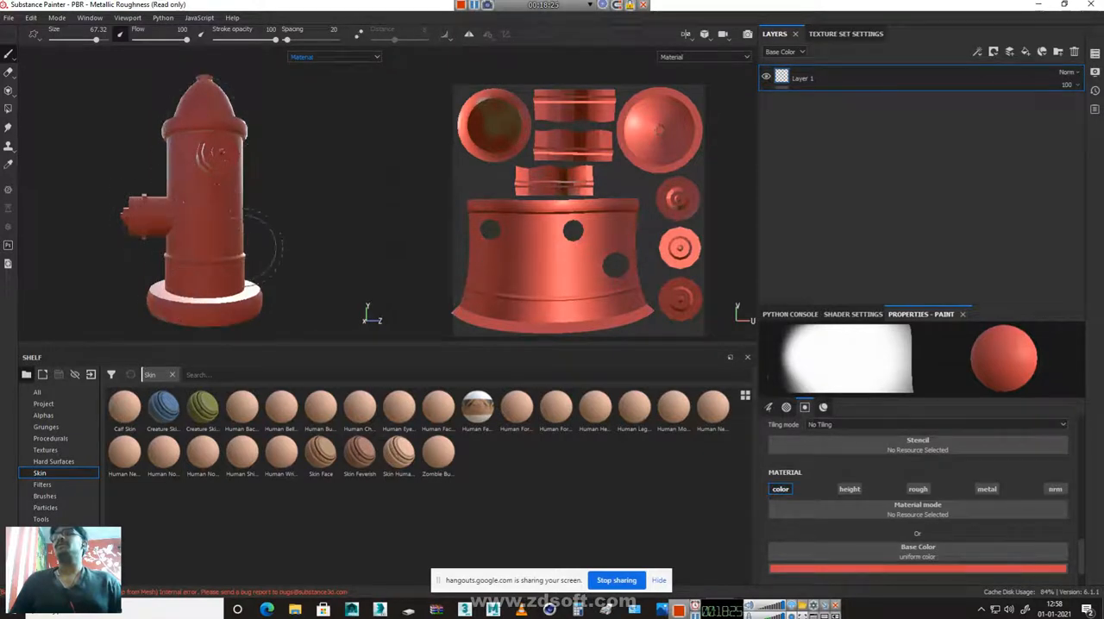
{"action": "left_click_drag", "start_coordinate": [291, 93], "coordinate": [321, 202], "text": "alt"}
{"action": "mouse_move", "coordinate": [169, 216]}
{"action": "left_mouse_down", "text": "alt"}
{"action": "mouse_move", "coordinate": [243, 168]}
{"action": "mouse_move", "coordinate": [228, 93]}
{"action": "left_mouse_up", "text": "alt"}
{"action": "mouse_move", "coordinate": [179, 289]}
{"action": "left_mouse_down"}
{"action": "mouse_move", "coordinate": [223, 250]}
{"action": "mouse_move", "coordinate": [238, 264]}
{"action": "left_mouse_up"}
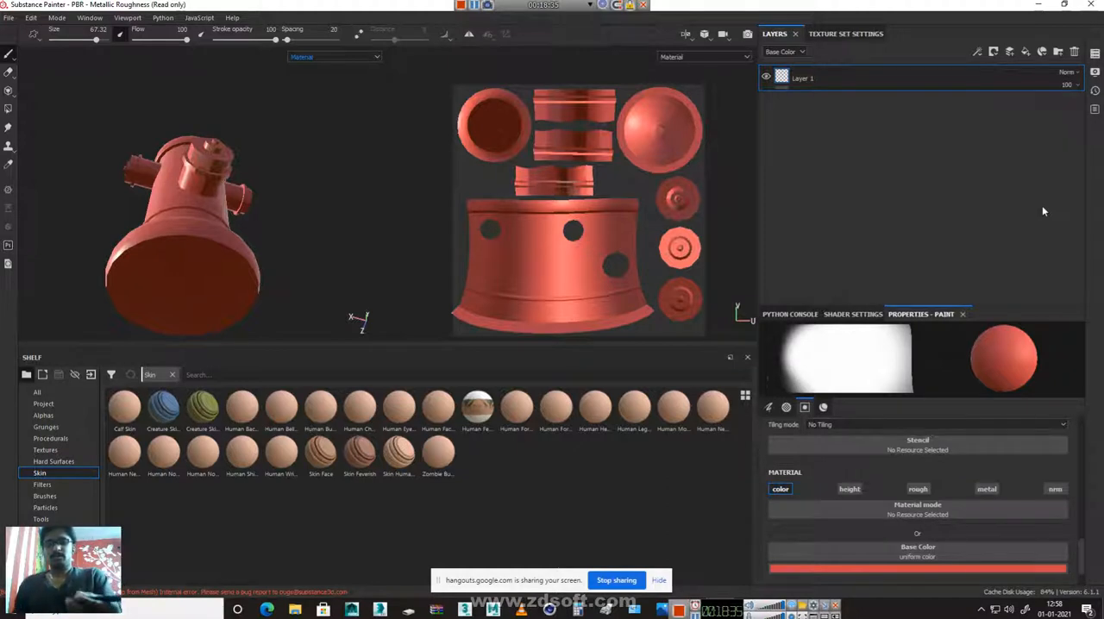
{"action": "left_click_drag", "start_coordinate": [244, 180], "coordinate": [256, 143], "text": "alt"}
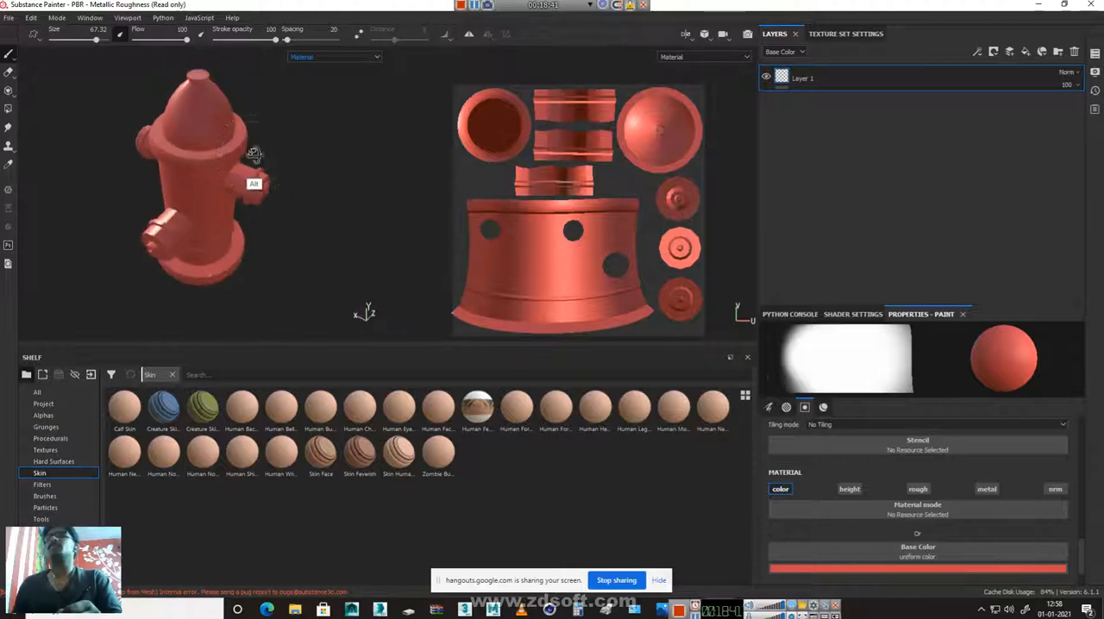
Reduce the brush size to 6.61, keeping its pen pressure option enabled
{"action": "right_click", "coordinate": [211, 168]}
{"action": "left_click_drag", "start_coordinate": [333, 236], "coordinate": [265, 243]}
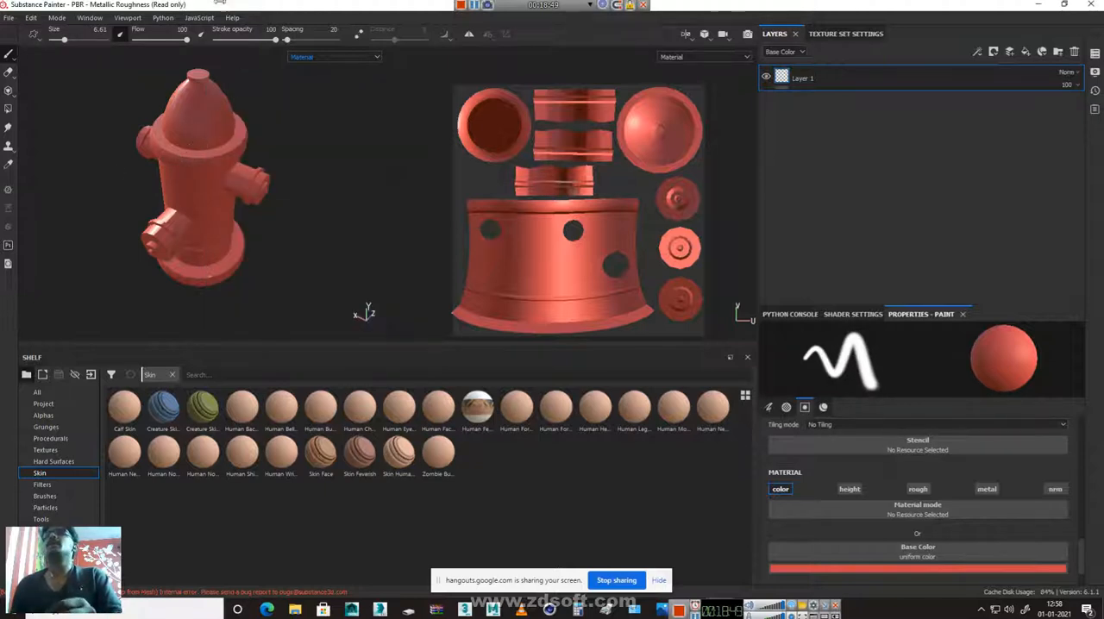
{"action": "left_click", "coordinate": [123, 37]}
{"action": "left_click", "coordinate": [122, 36]}
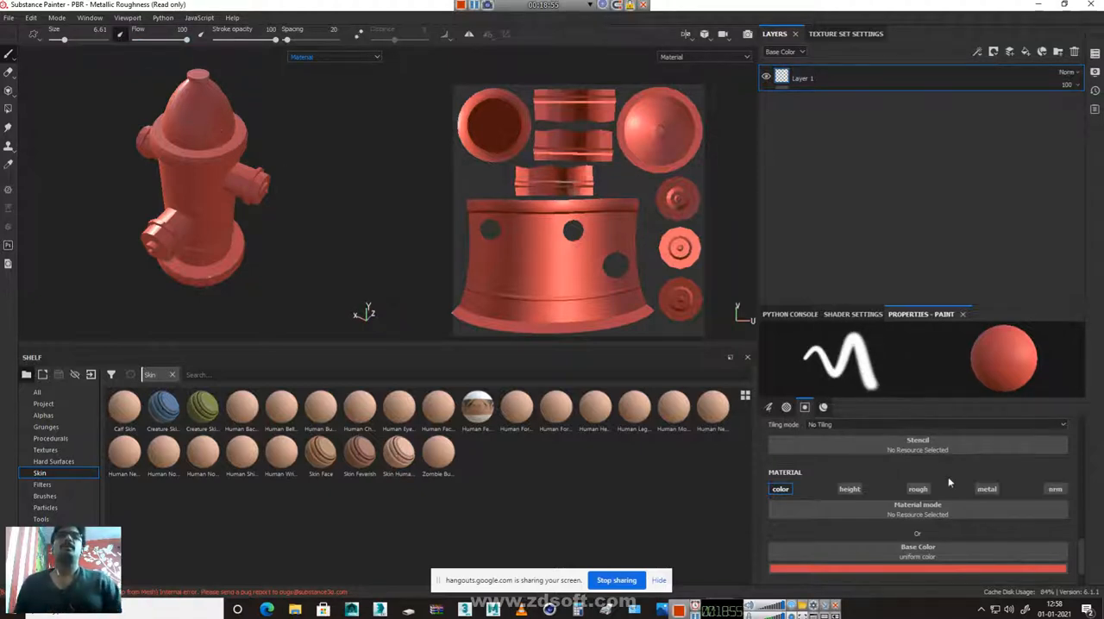
Delete the red-painted Layer 1 and add a new empty paint layer in its place
{"action": "left_click", "coordinate": [1074, 53]}
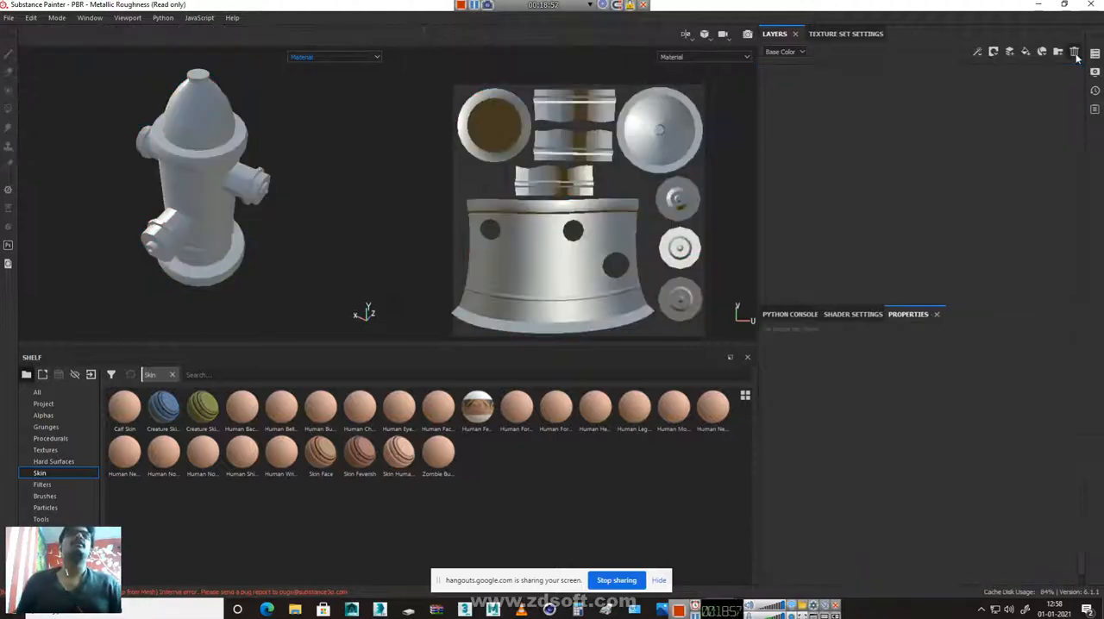
{"action": "left_click", "coordinate": [1024, 53]}
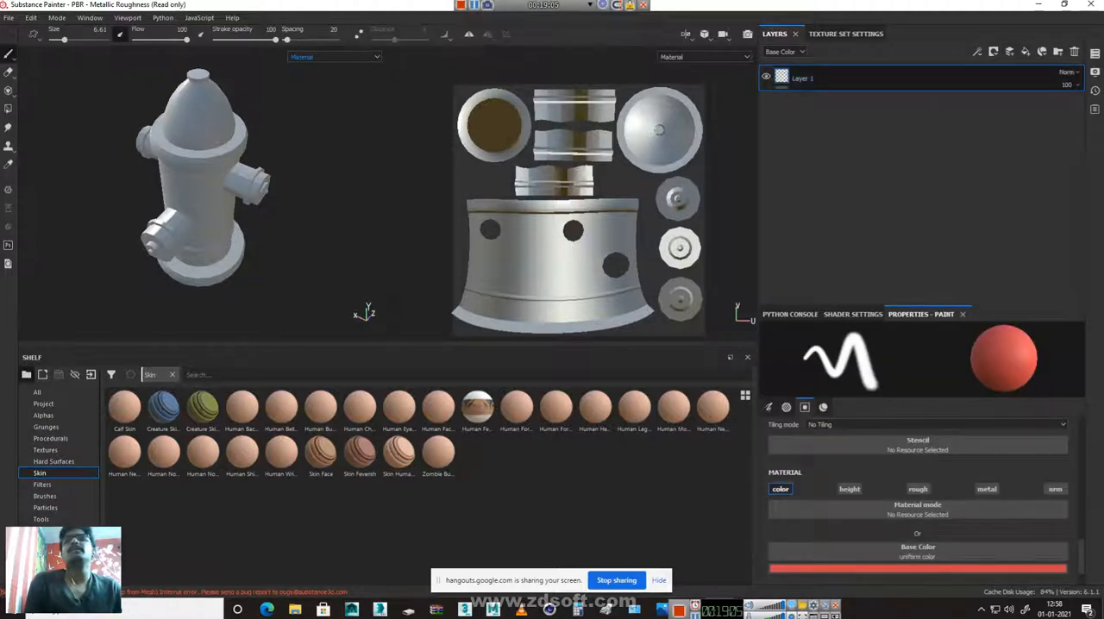
Paint thin freehand red strokes on the hydrant's cap and body and on the body's UV island, and check them on the model
{"action": "mouse_move", "coordinate": [228, 105]}
{"action": "left_mouse_down"}
{"action": "mouse_move", "coordinate": [175, 127]}
{"action": "mouse_move", "coordinate": [233, 169]}
{"action": "mouse_move", "coordinate": [211, 282]}
{"action": "left_mouse_up"}
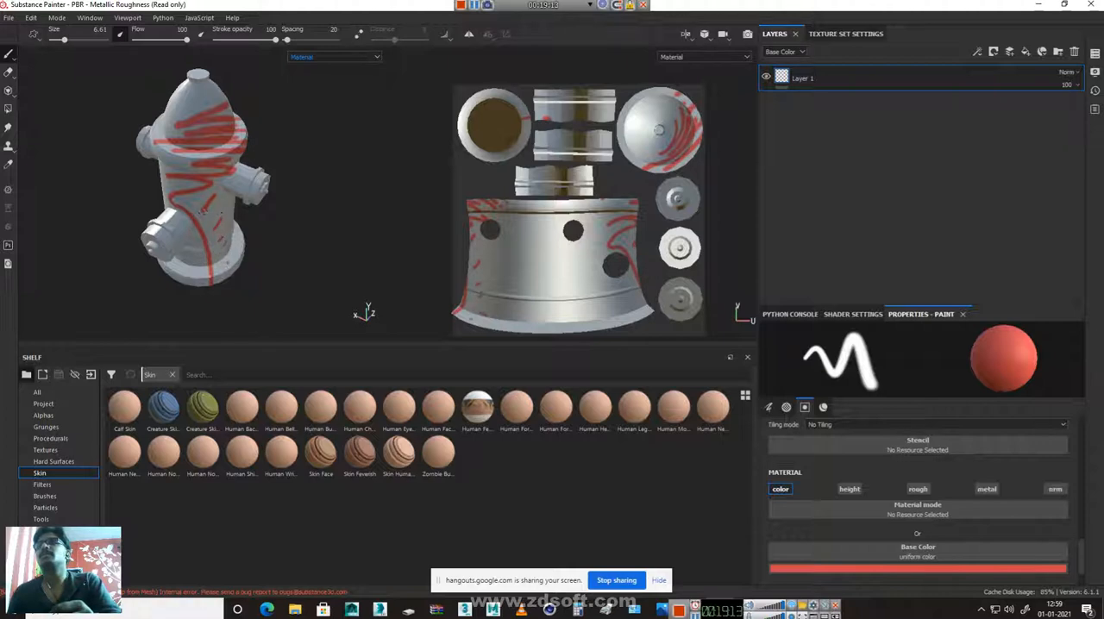
{"action": "mouse_move", "coordinate": [230, 219]}
{"action": "left_mouse_down"}
{"action": "mouse_move", "coordinate": [239, 164]}
{"action": "mouse_move", "coordinate": [178, 84]}
{"action": "mouse_move", "coordinate": [214, 97]}
{"action": "left_mouse_up"}
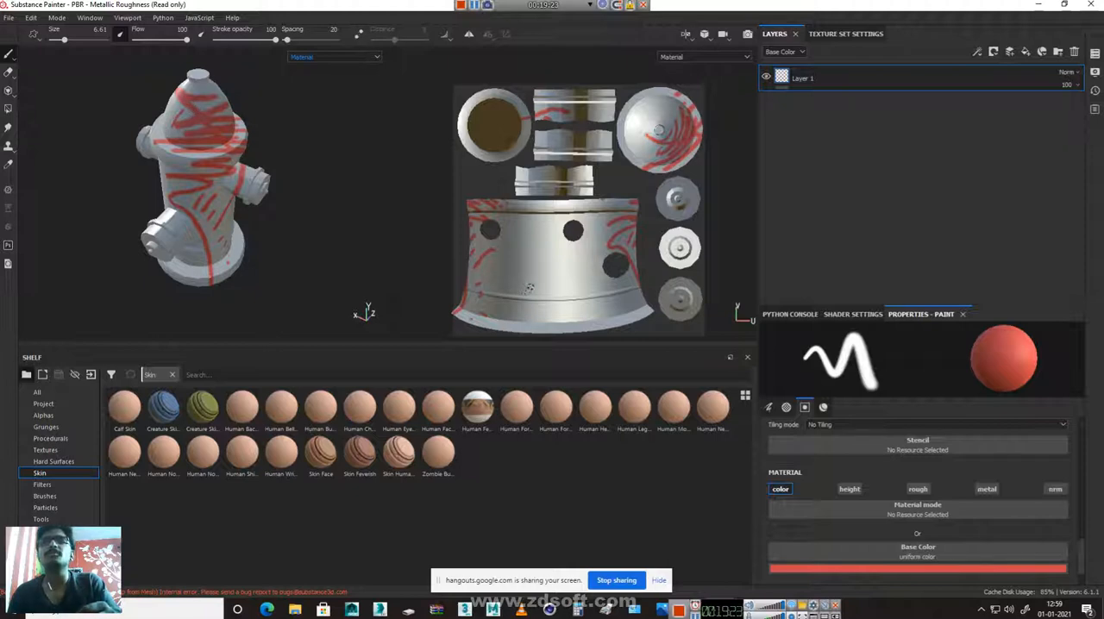
{"action": "mouse_move", "coordinate": [579, 276]}
{"action": "left_mouse_down"}
{"action": "mouse_move", "coordinate": [637, 293]}
{"action": "mouse_move", "coordinate": [605, 309]}
{"action": "mouse_move", "coordinate": [586, 295]}
{"action": "left_mouse_up"}
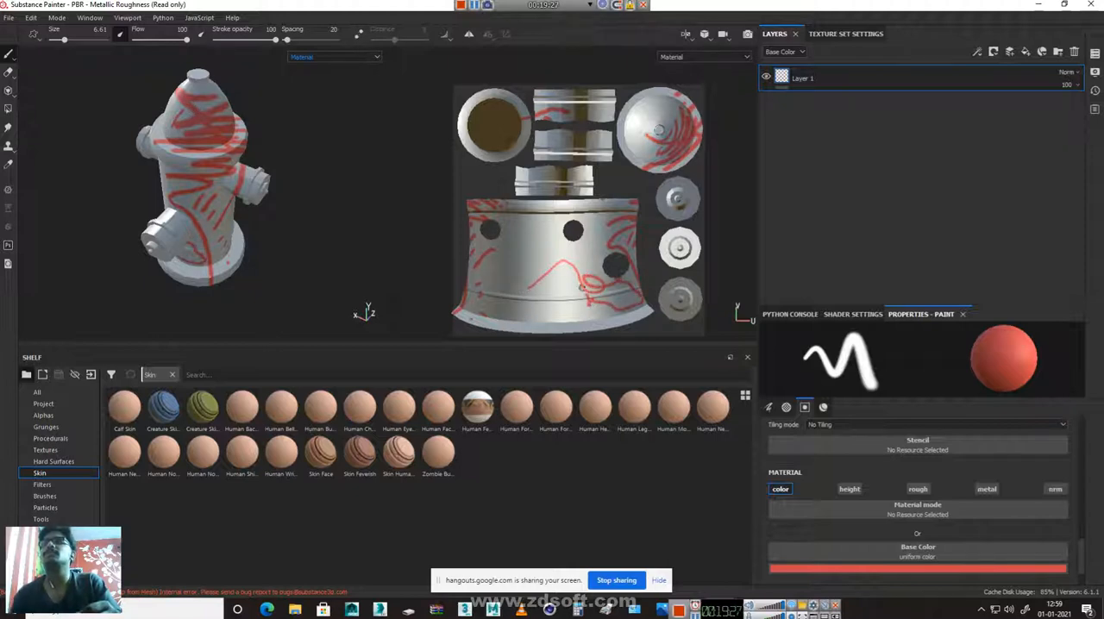
{"action": "left_click_drag", "start_coordinate": [213, 247], "coordinate": [313, 214], "text": "alt"}
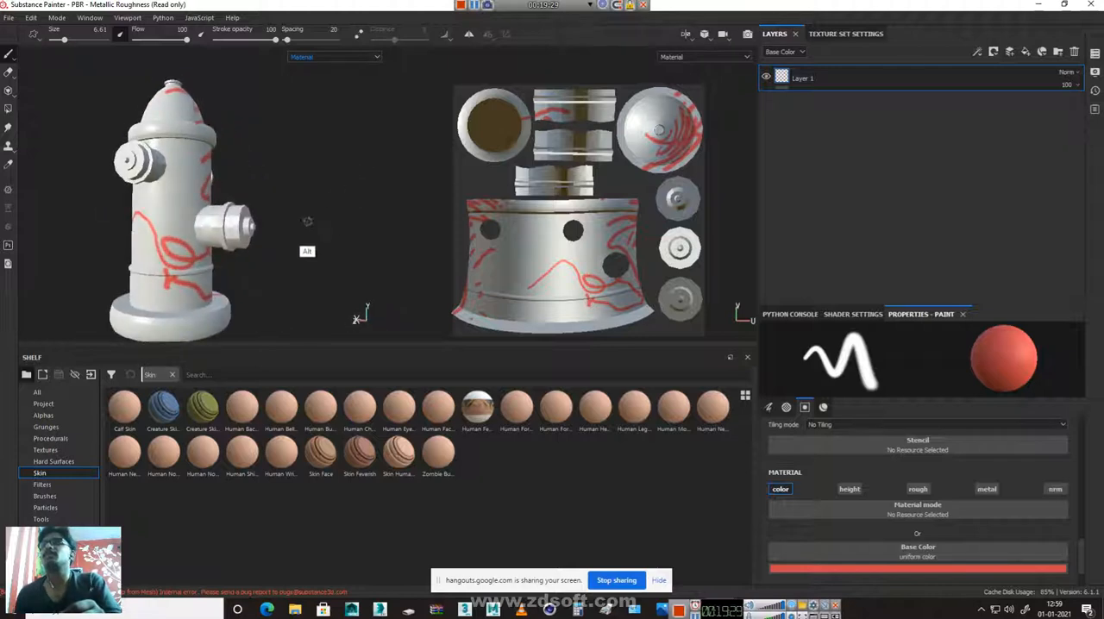
{"action": "key", "text": "shift"}
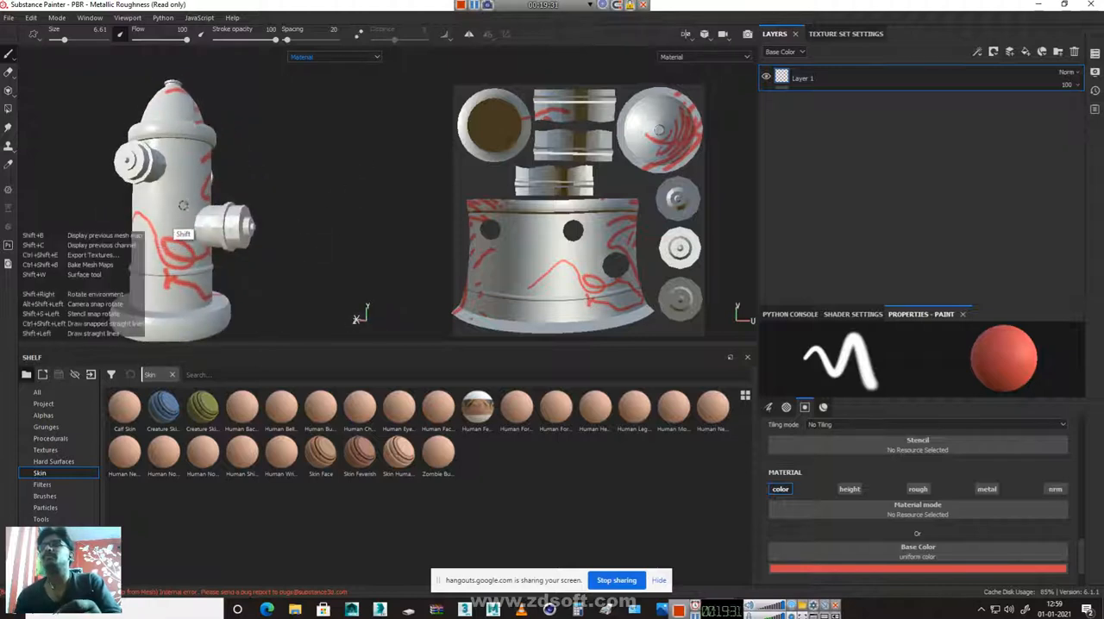
Rotate the environment lighting around the hydrant and switch the viewport layout to 3D only
{"action": "mouse_move", "coordinate": [181, 203]}
{"action": "right_mouse_down", "text": "shift"}
{"action": "mouse_move", "coordinate": [385, 219]}
{"action": "mouse_move", "coordinate": [141, 230]}
{"action": "mouse_move", "coordinate": [197, 217]}
{"action": "mouse_move", "coordinate": [175, 231]}
{"action": "mouse_move", "coordinate": [186, 221]}
{"action": "mouse_move", "coordinate": [246, 239]}
{"action": "mouse_move", "coordinate": [175, 217]}
{"action": "mouse_move", "coordinate": [163, 239]}
{"action": "mouse_move", "coordinate": [212, 237]}
{"action": "mouse_move", "coordinate": [276, 211]}
{"action": "right_mouse_up", "text": "shift"}
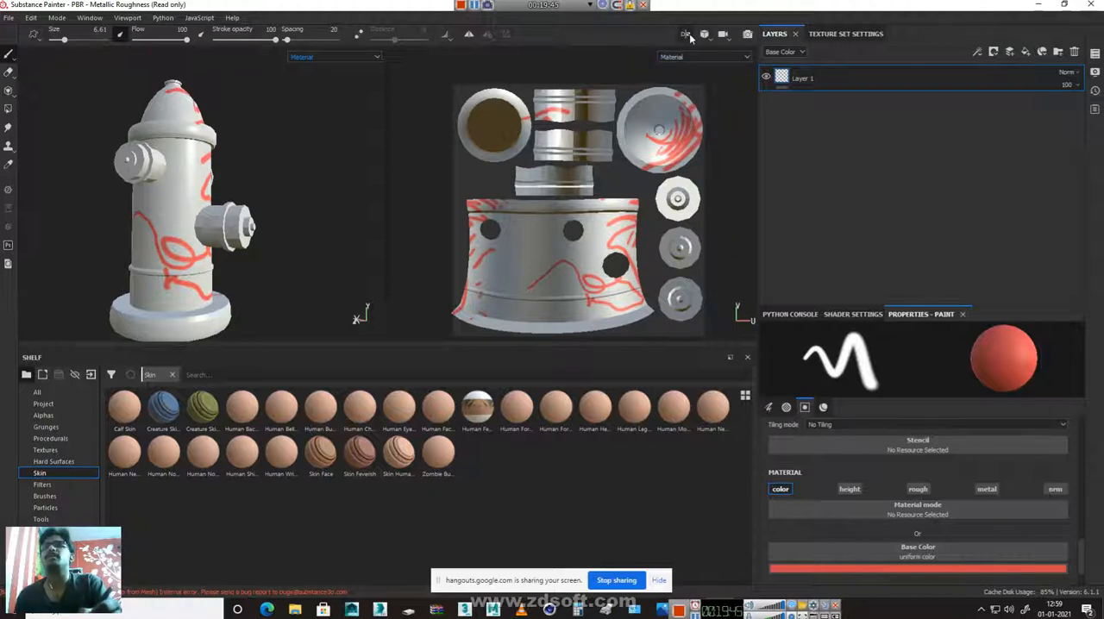
{"action": "left_click", "coordinate": [686, 35]}
{"action": "left_click", "coordinate": [712, 54]}
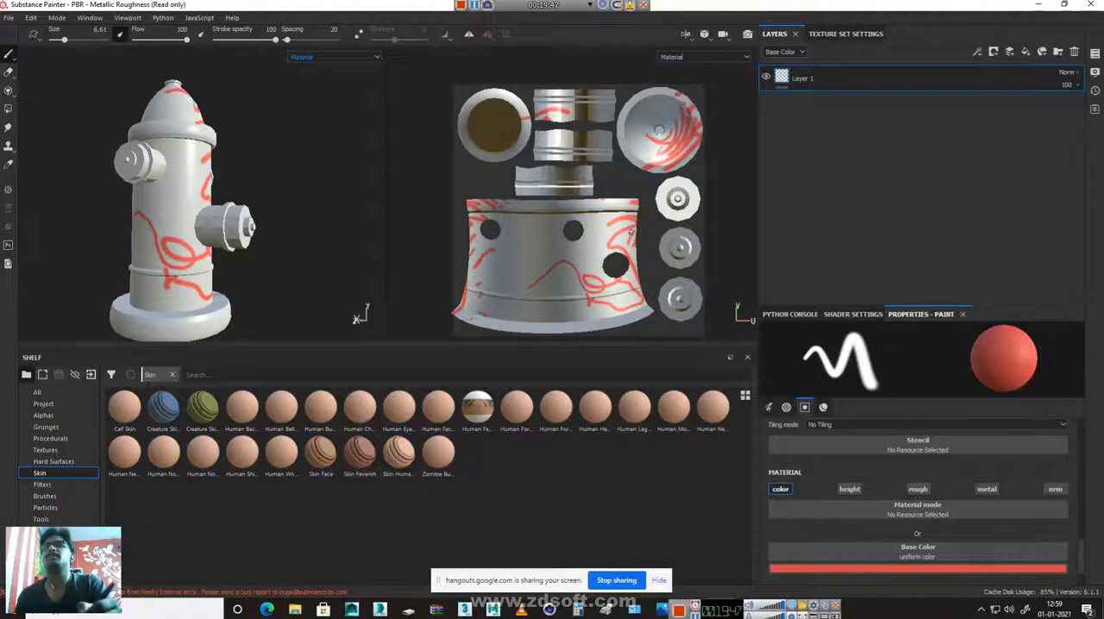
{"action": "left_click", "coordinate": [687, 36]}
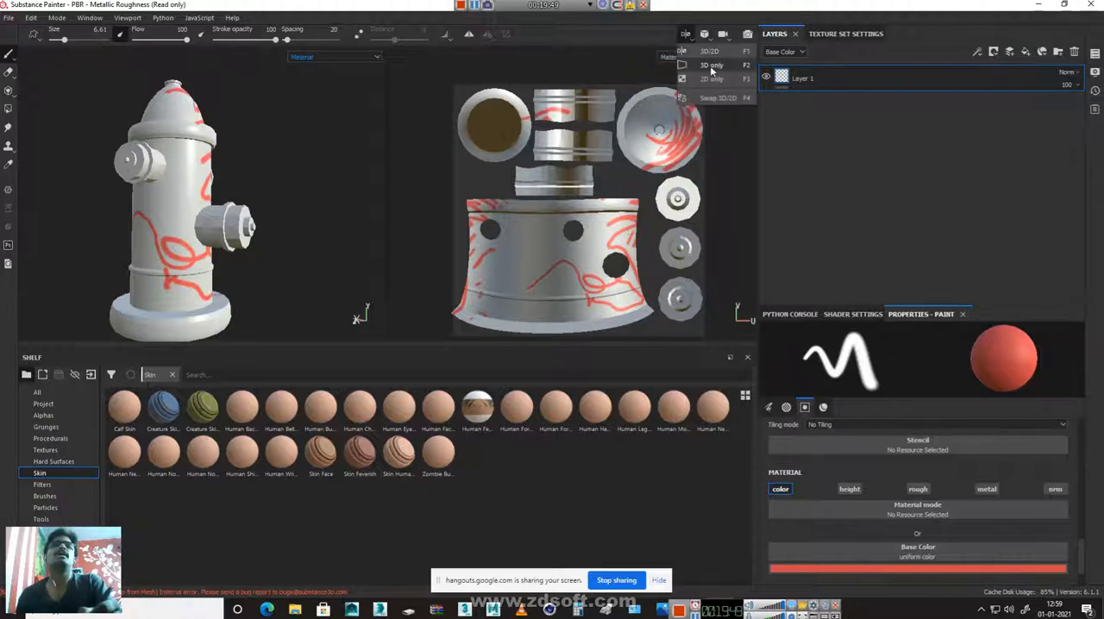
{"action": "left_click", "coordinate": [710, 65]}
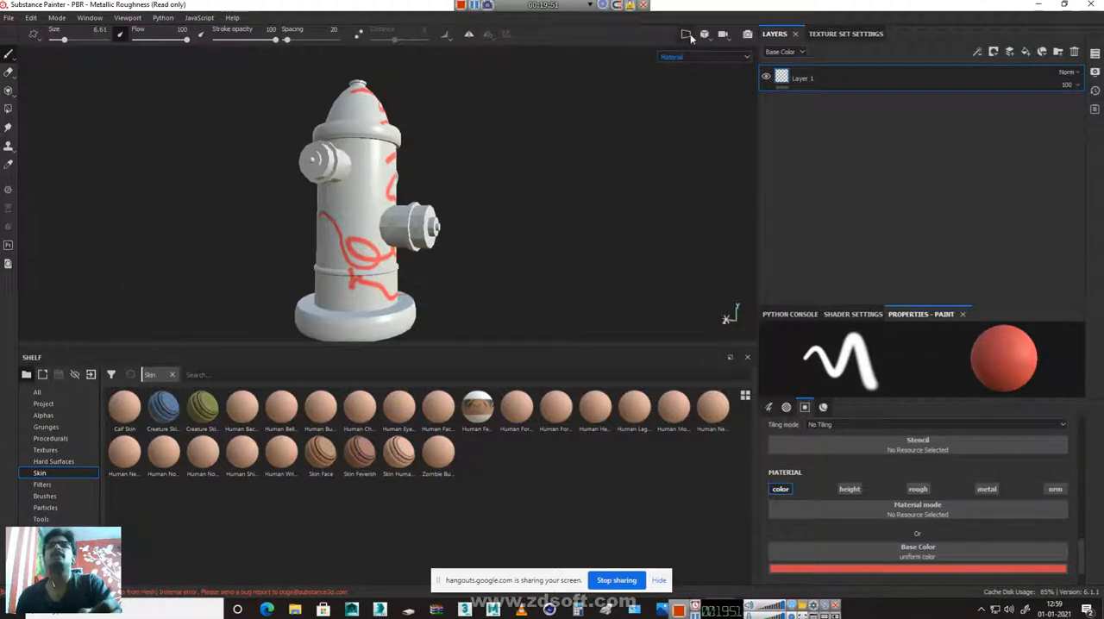
{"action": "left_click", "coordinate": [688, 36]}
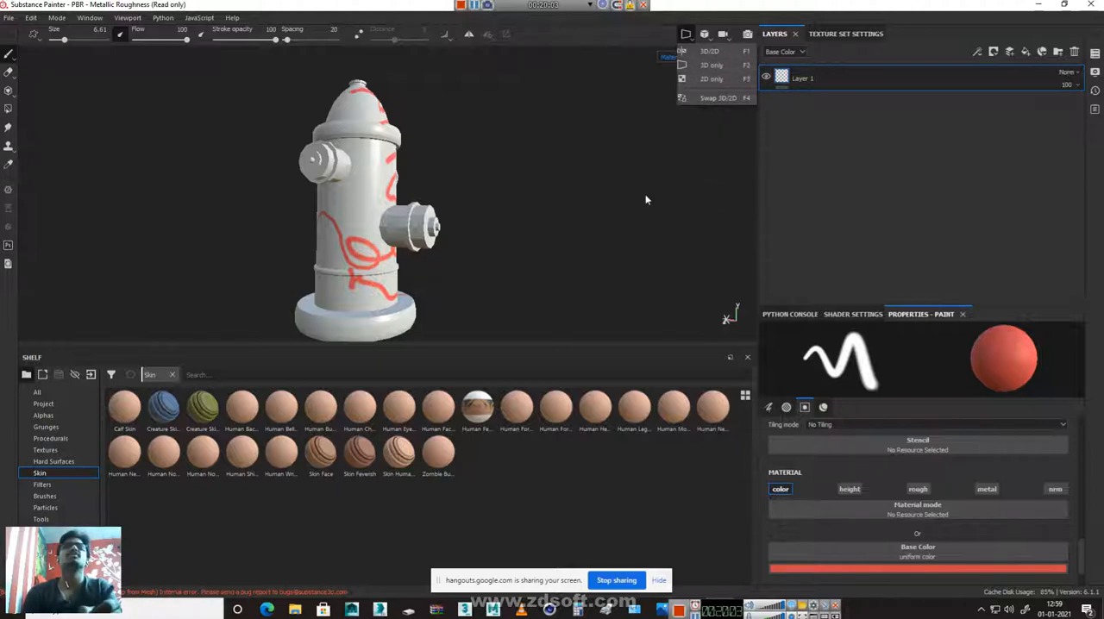
{"action": "mouse_move", "coordinate": [435, 186]}
{"action": "left_mouse_down", "text": "alt"}
{"action": "mouse_move", "coordinate": [436, 131]}
{"action": "mouse_move", "coordinate": [414, 193]}
{"action": "mouse_move", "coordinate": [405, 147]}
{"action": "mouse_move", "coordinate": [368, 154]}
{"action": "left_mouse_up", "text": "alt"}
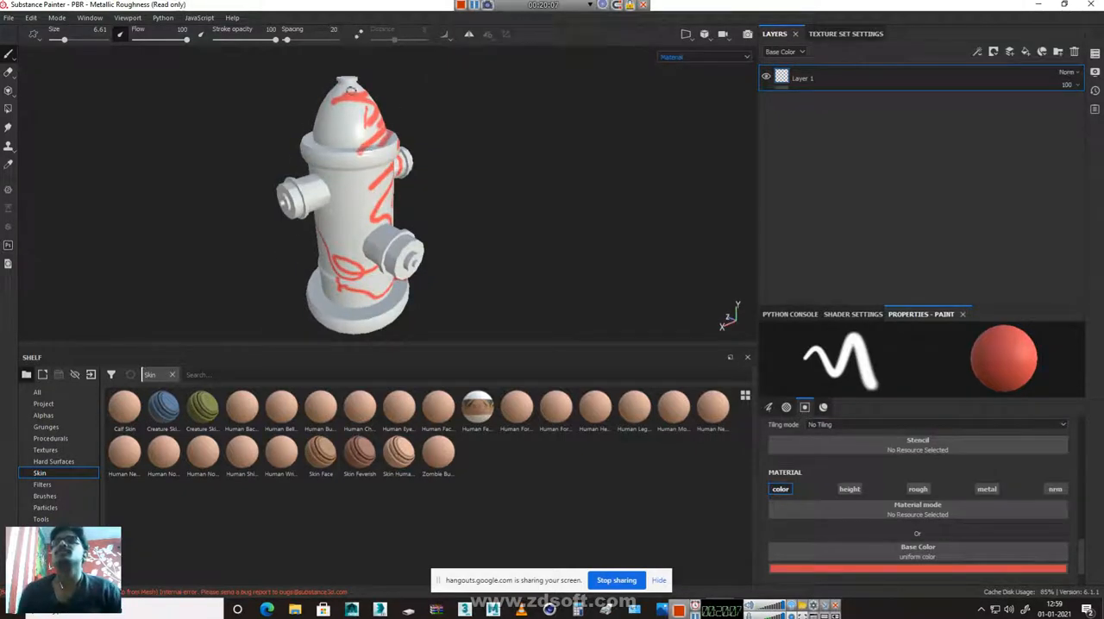
Delete the painted Layer 1 and add a single fill layer in its place
{"action": "left_click", "coordinate": [1075, 52]}
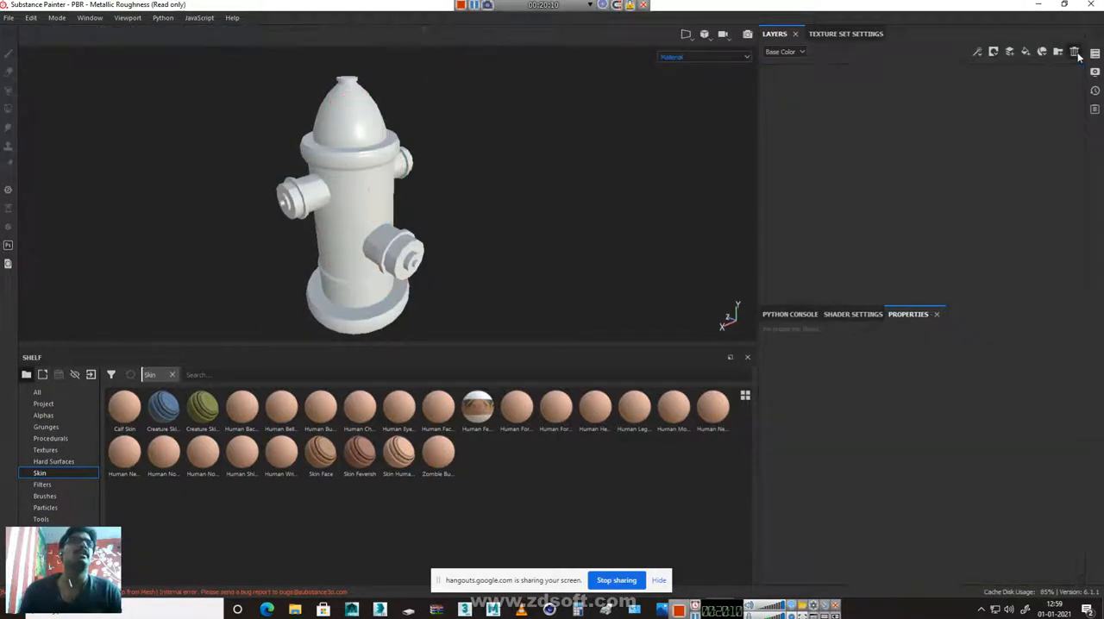
{"action": "double_click", "coordinate": [1027, 53]}
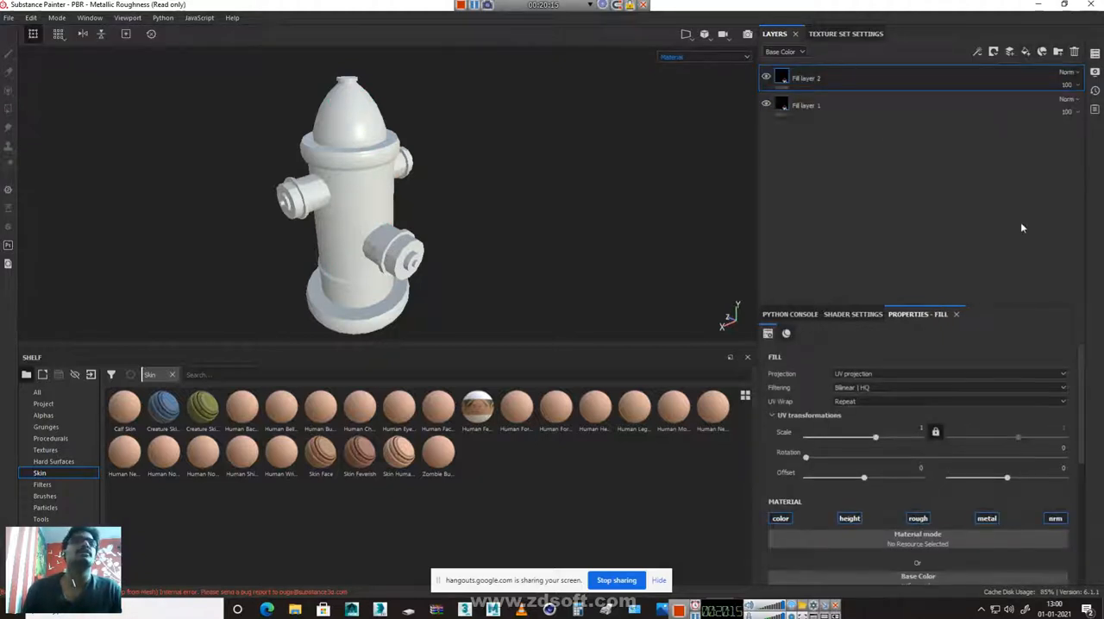
{"action": "key", "text": "Delete"}
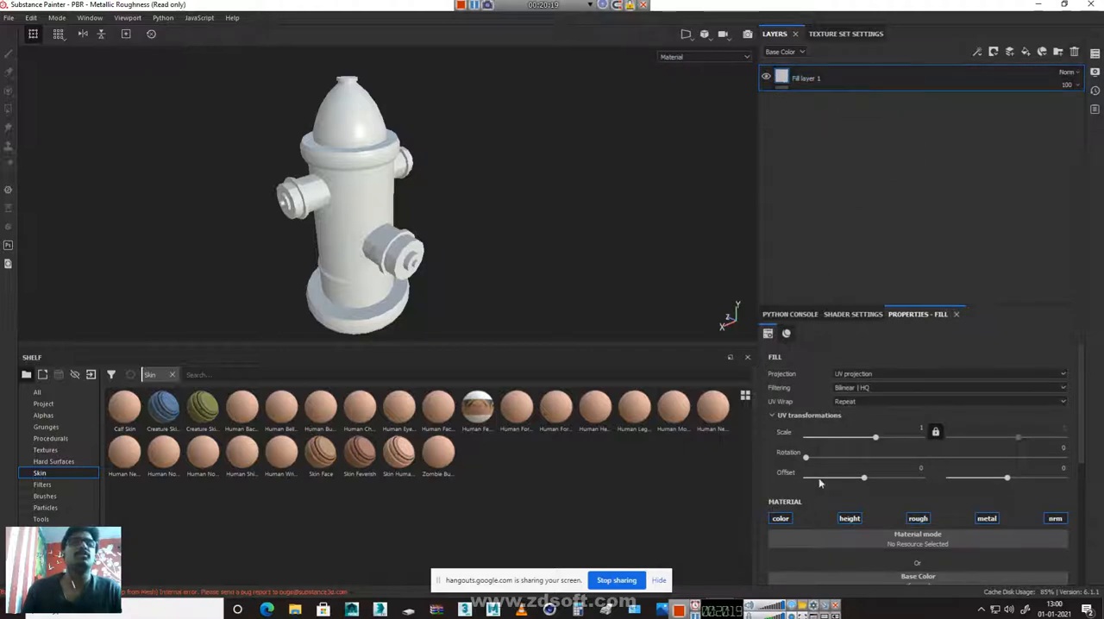
Turn off the fill layer's height, rough, metal and nrm channels, leaving only color active
{"action": "left_click", "coordinate": [850, 519]}
{"action": "left_click", "coordinate": [918, 518]}
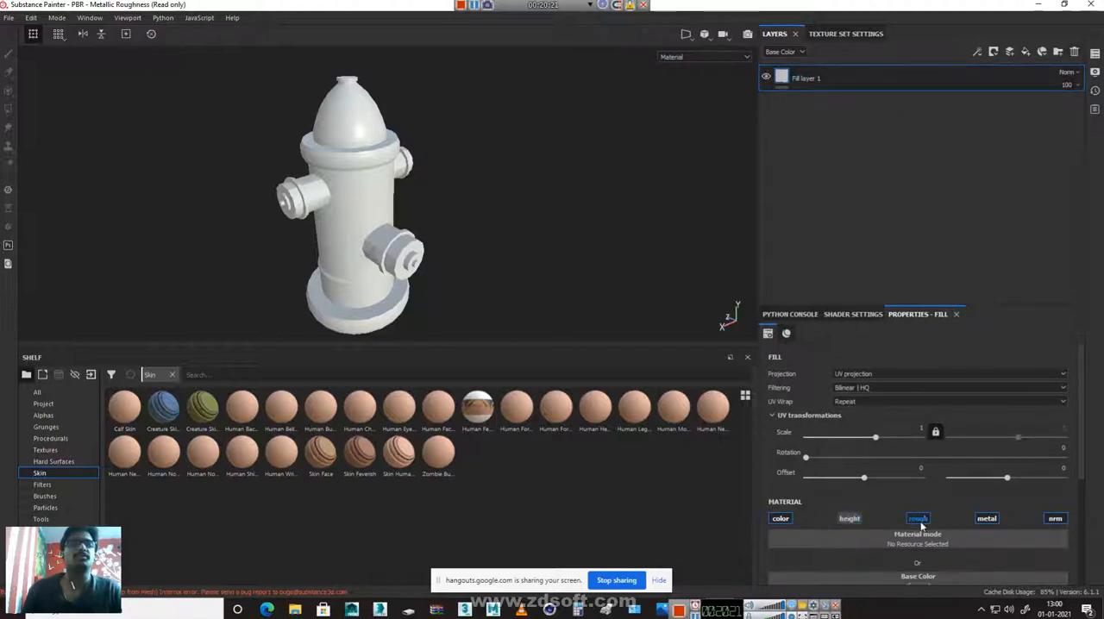
{"action": "left_click", "coordinate": [986, 518]}
{"action": "left_click", "coordinate": [1055, 519]}
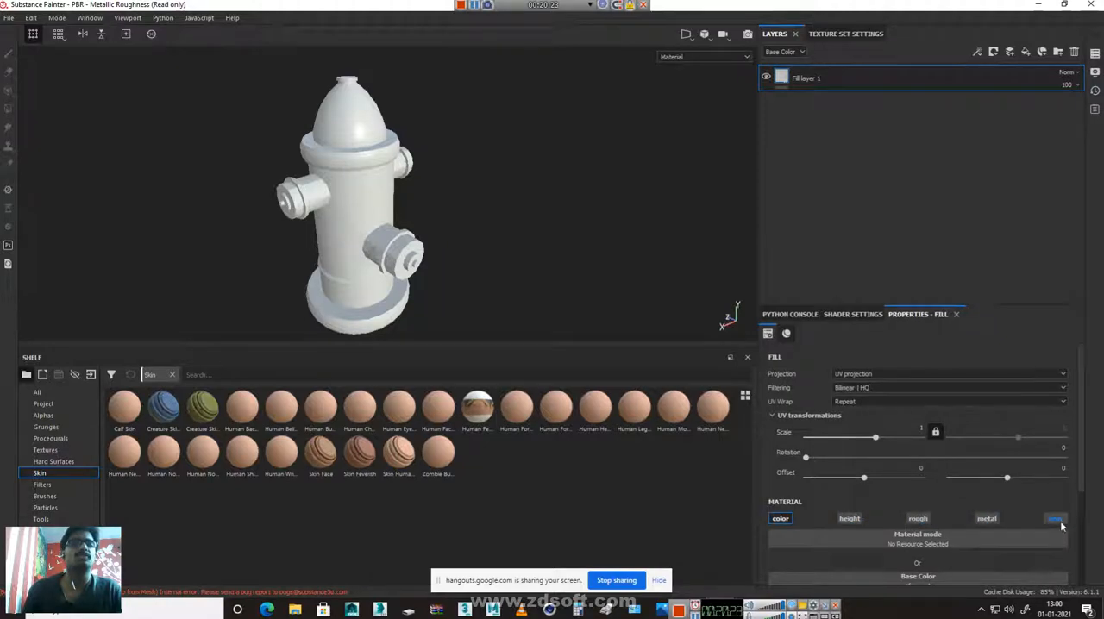
{"action": "scroll", "coordinate": [992, 527], "scroll_direction": "down", "scroll_amount": 2}
Set the fill layer's base color to a dark red and check it on the hydrant's cap
{"action": "left_click", "coordinate": [917, 531]}
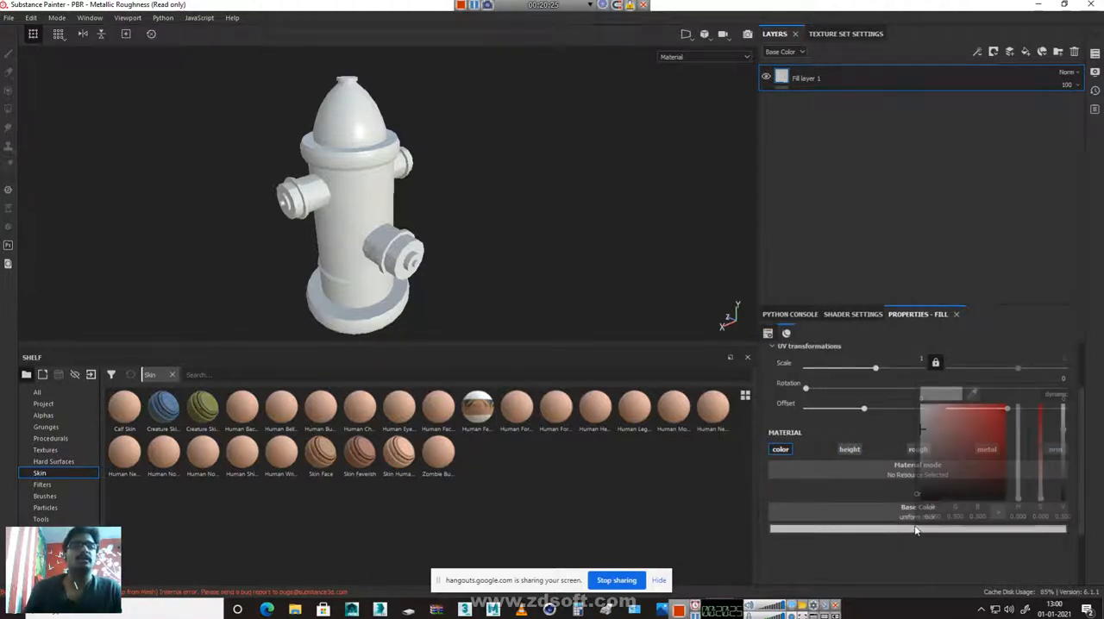
{"action": "left_click", "coordinate": [964, 427]}
{"action": "left_click_drag", "start_coordinate": [963, 423], "coordinate": [976, 444]}
{"action": "right_click_drag", "start_coordinate": [249, 157], "coordinate": [643, 258], "text": "alt"}
{"action": "middle_click_drag", "start_coordinate": [327, 155], "coordinate": [418, 423], "text": "alt"}
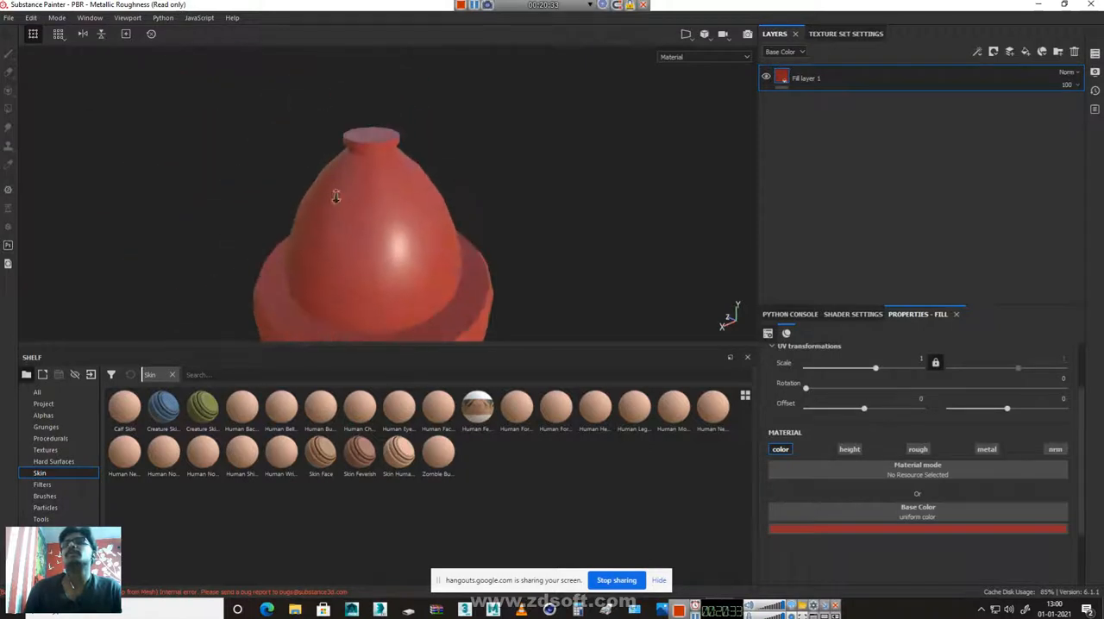
{"action": "right_click_drag", "start_coordinate": [335, 198], "coordinate": [439, 163], "text": "alt"}
{"action": "left_click_drag", "start_coordinate": [444, 143], "coordinate": [453, 257], "text": "alt"}
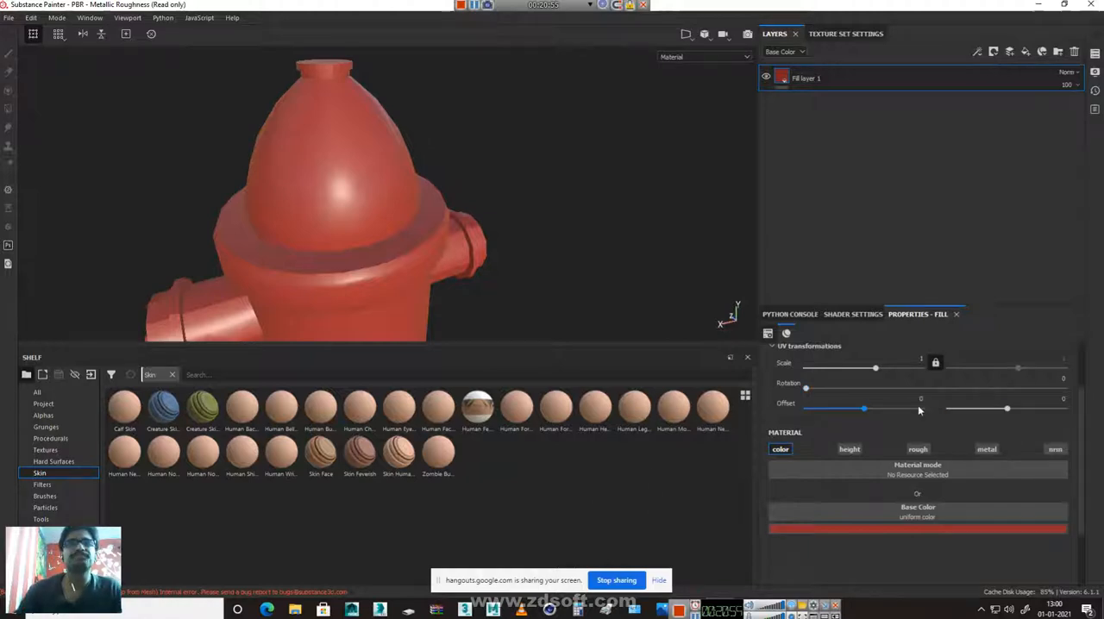
Set the red fill layer's UV scale to -0.28
{"action": "left_click_drag", "start_coordinate": [874, 373], "coordinate": [857, 374]}
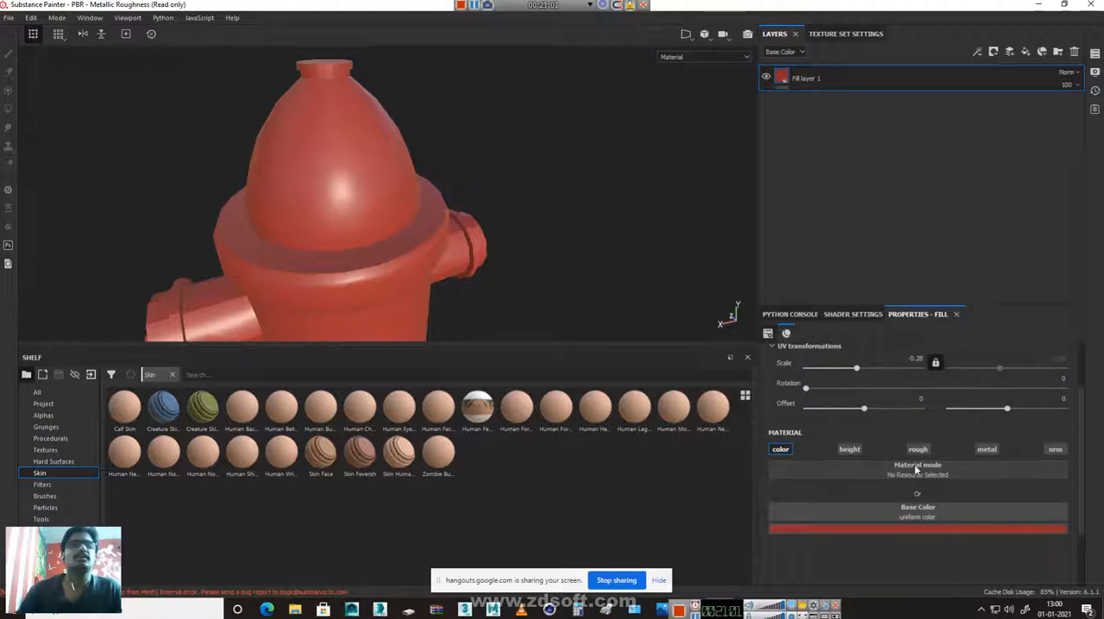
{"action": "scroll", "coordinate": [914, 468], "scroll_direction": "up", "scroll_amount": 1}
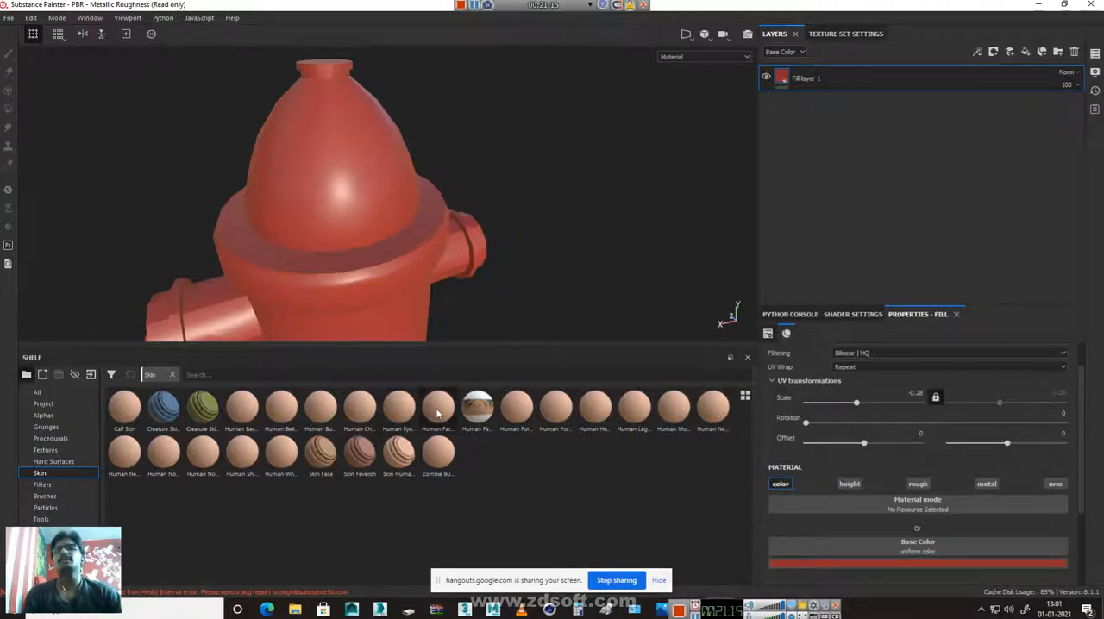
Apply the Human Forehead Skin 2 material to the hydrant and place its layer below Fill layer 1
{"action": "mouse_move", "coordinate": [437, 413]}
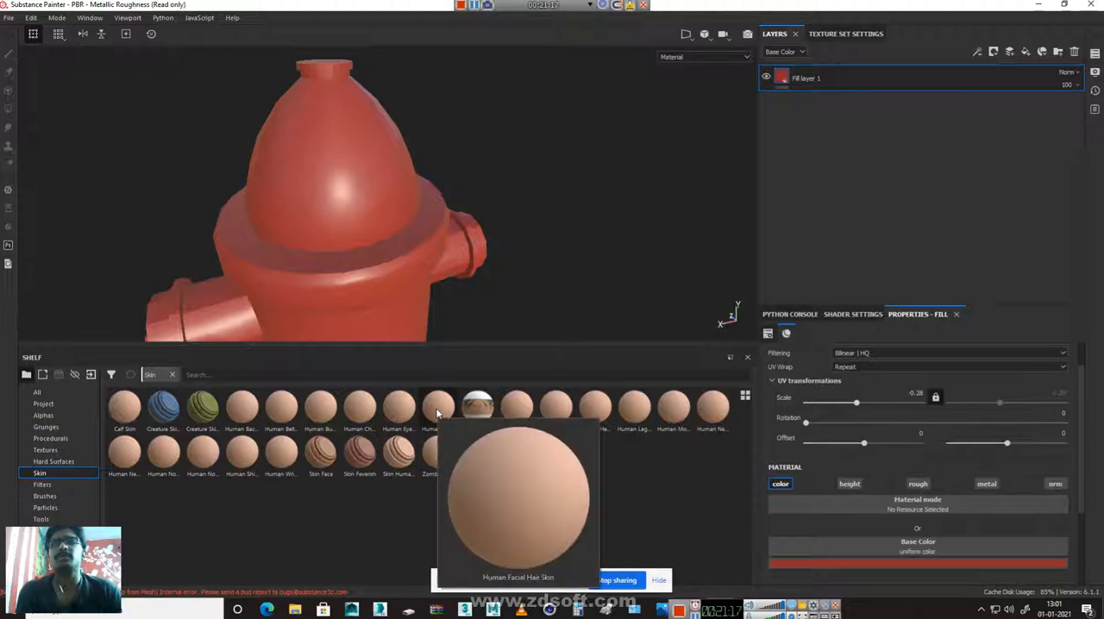
{"action": "mouse_move", "coordinate": [522, 411]}
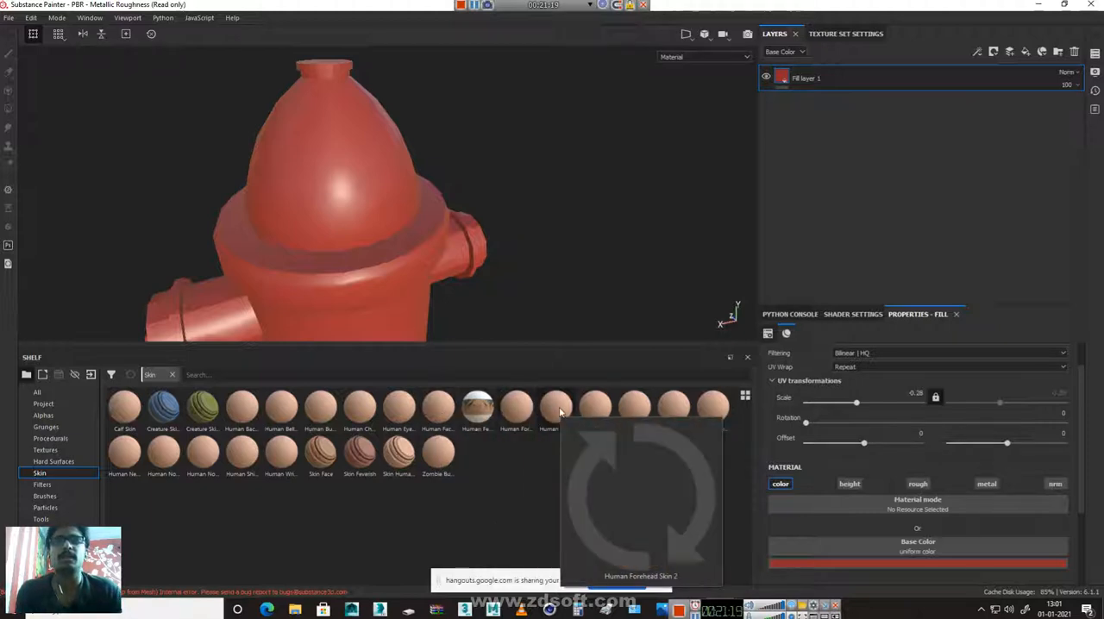
{"action": "mouse_move", "coordinate": [560, 414]}
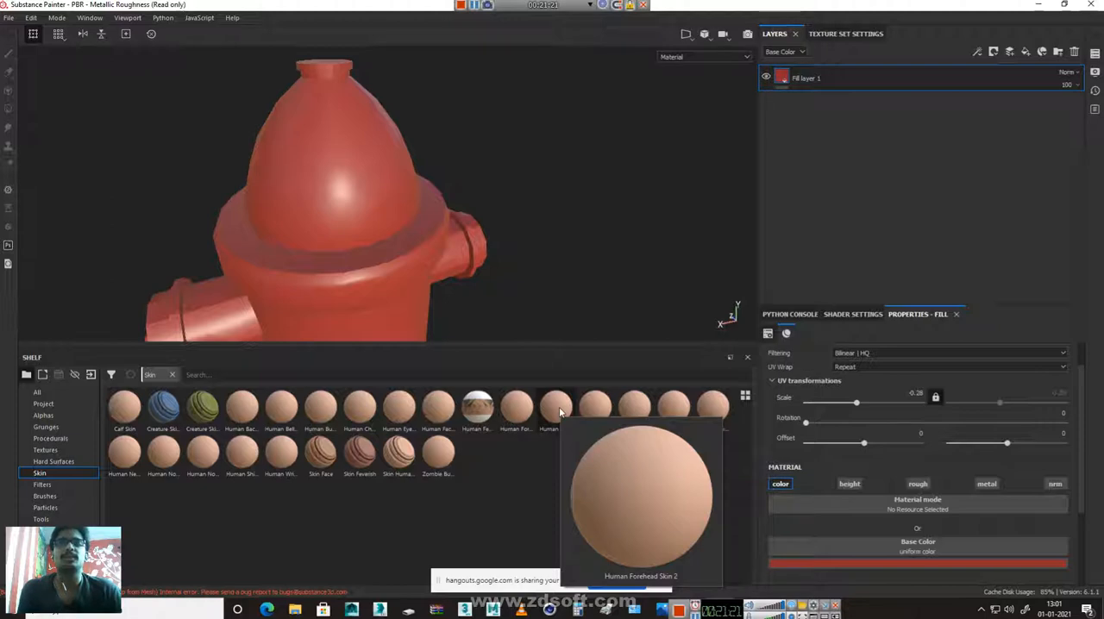
{"action": "left_click_drag", "start_coordinate": [560, 414], "coordinate": [334, 195]}
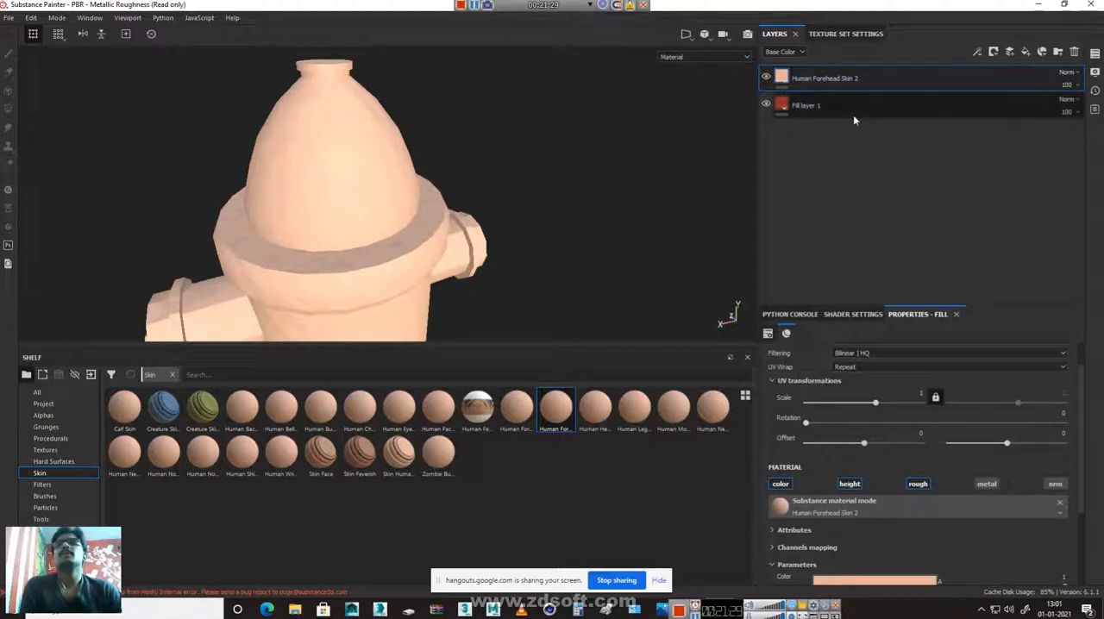
{"action": "left_click_drag", "start_coordinate": [820, 80], "coordinate": [823, 145]}
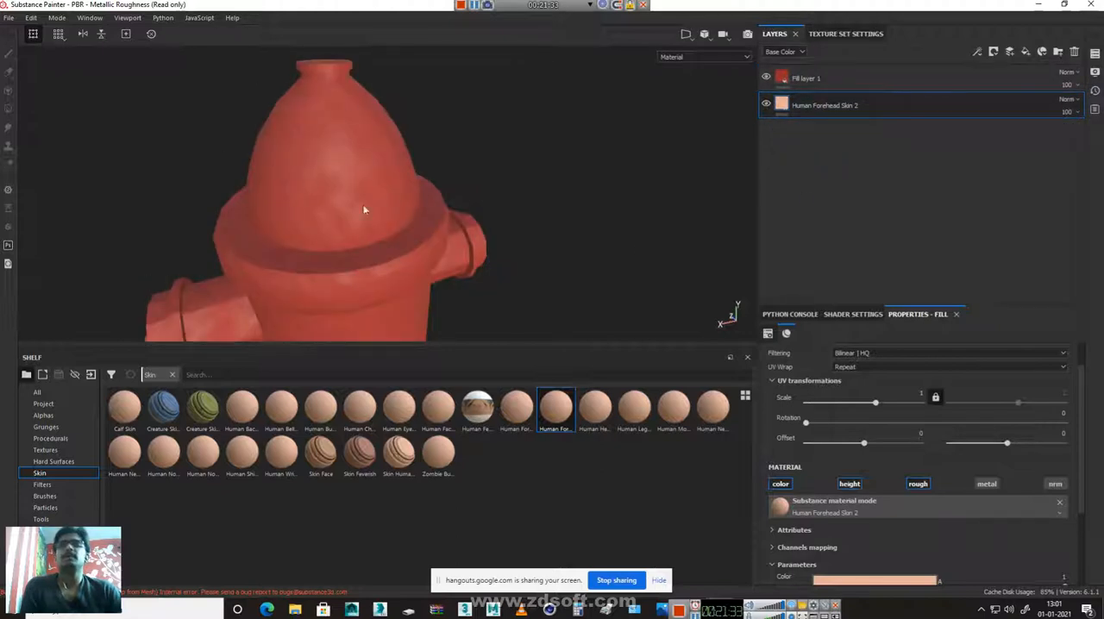
Set the Human Forehead Skin 2 layer's UV scale to about 7.55 and inspect the surface on the hydrant's cap
{"action": "mouse_move", "coordinate": [876, 408]}
{"action": "left_mouse_down"}
{"action": "mouse_move", "coordinate": [867, 406]}
{"action": "mouse_move", "coordinate": [886, 403]}
{"action": "left_mouse_up"}
{"action": "left_click_drag", "start_coordinate": [295, 207], "coordinate": [412, 234], "text": "alt"}
{"action": "right_click_drag", "start_coordinate": [413, 234], "coordinate": [629, 360], "text": "alt"}
{"action": "left_click_drag", "start_coordinate": [480, 270], "coordinate": [559, 247], "text": "alt"}
{"action": "middle_click_drag", "start_coordinate": [525, 291], "coordinate": [524, 274], "text": "alt"}
{"action": "left_click_drag", "start_coordinate": [523, 273], "coordinate": [548, 240], "text": "alt"}
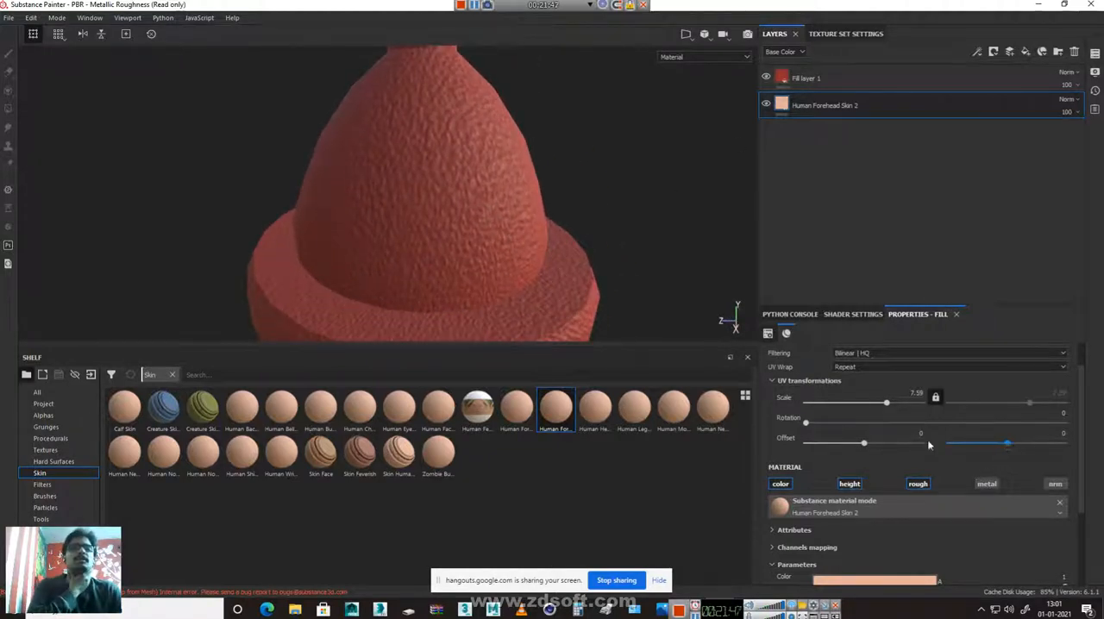
Set the Human Forehead Skin 2 layer's horizontal UV offset to 0.24 and its UV scale to -18
{"action": "mouse_move", "coordinate": [866, 444]}
{"action": "left_mouse_down"}
{"action": "mouse_move", "coordinate": [898, 446]}
{"action": "mouse_move", "coordinate": [877, 445]}
{"action": "left_mouse_up"}
{"action": "left_click_drag", "start_coordinate": [884, 403], "coordinate": [834, 418]}
Examine the rescaled skin relief on the hydrant's cap, body, nozzles and base from several angles and distances
{"action": "right_click_drag", "start_coordinate": [337, 235], "coordinate": [794, 355], "text": "alt"}
{"action": "middle_click_drag", "start_coordinate": [626, 249], "coordinate": [242, 362], "text": "alt"}
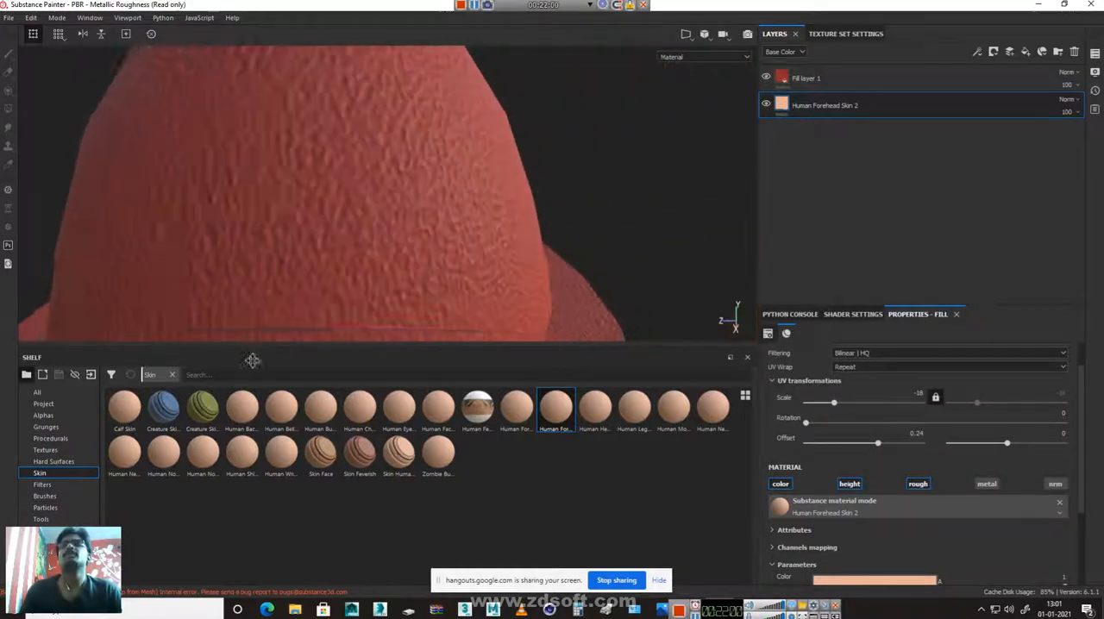
{"action": "middle_click_drag", "start_coordinate": [389, 93], "coordinate": [395, 365], "text": "alt"}
{"action": "left_click_drag", "start_coordinate": [381, 178], "coordinate": [336, 263], "text": "alt"}
{"action": "right_click_drag", "start_coordinate": [337, 263], "coordinate": [841, 355], "text": "alt"}
{"action": "right_click_drag", "start_coordinate": [318, 218], "coordinate": [2, 182], "text": "alt"}
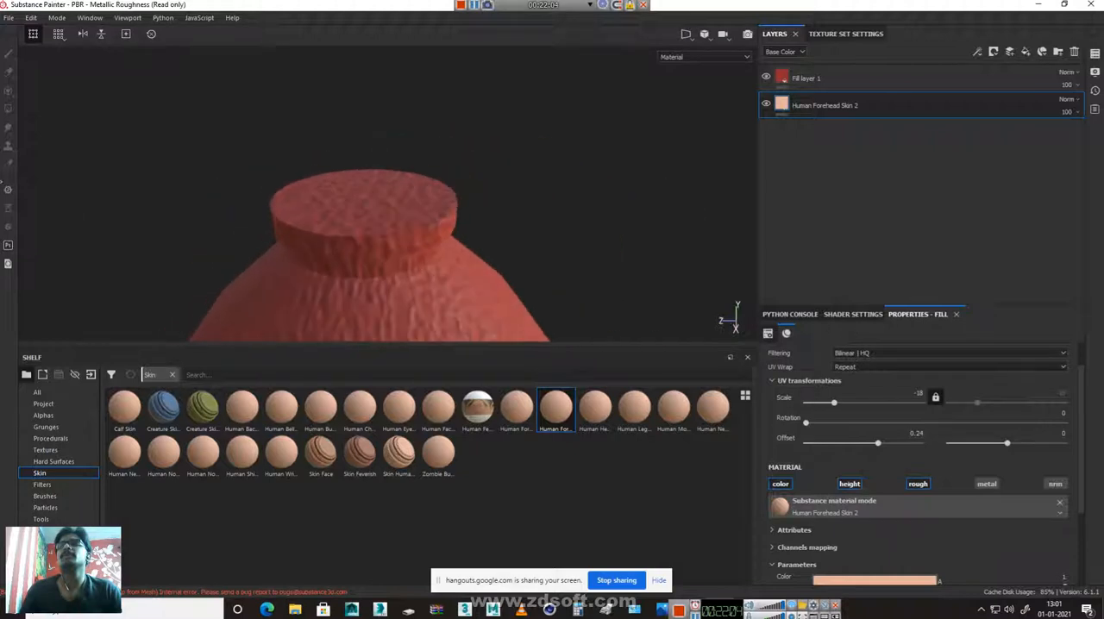
{"action": "right_click_drag", "start_coordinate": [603, 249], "coordinate": [11, 200], "text": "alt"}
{"action": "middle_click_drag", "start_coordinate": [597, 311], "coordinate": [587, 59], "text": "alt"}
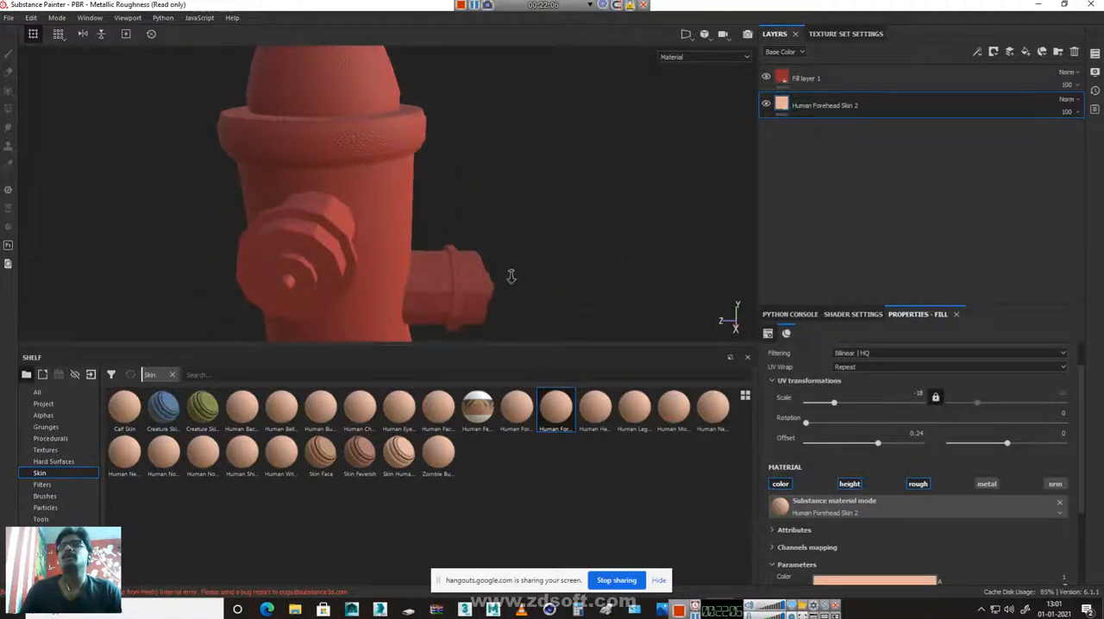
{"action": "right_click_drag", "start_coordinate": [512, 276], "coordinate": [406, 210], "text": "alt"}
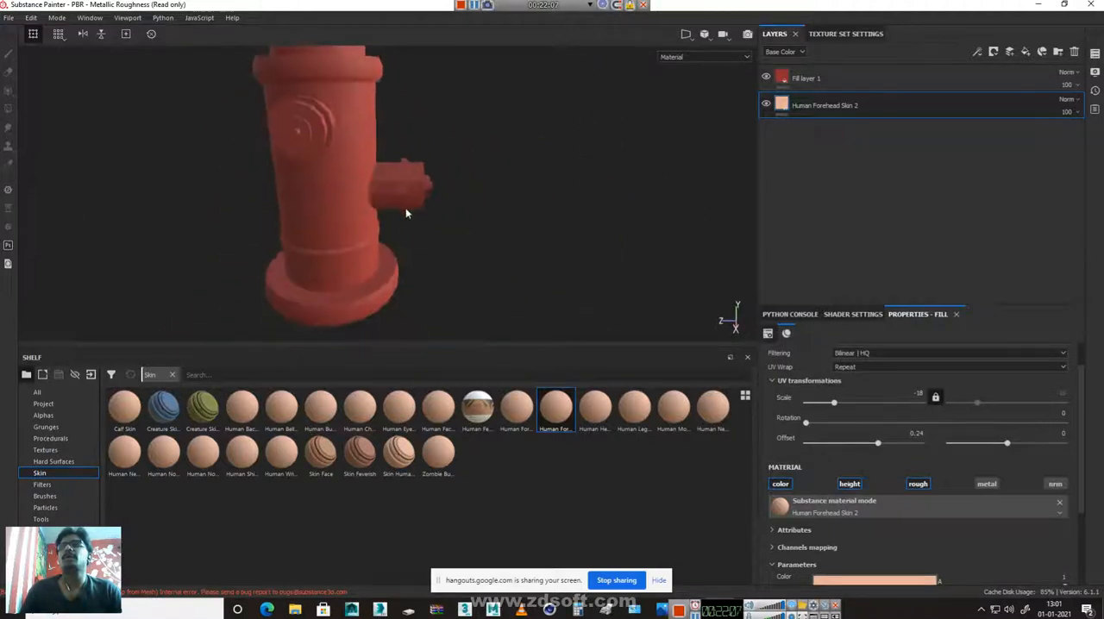
{"action": "middle_click_drag", "start_coordinate": [406, 211], "coordinate": [454, 317], "text": "alt"}
{"action": "right_click_drag", "start_coordinate": [554, 280], "coordinate": [435, 190], "text": "alt"}
{"action": "middle_click_drag", "start_coordinate": [484, 318], "coordinate": [453, 245], "text": "alt"}
{"action": "right_click_drag", "start_coordinate": [283, 218], "coordinate": [516, 287], "text": "alt"}
{"action": "left_click_drag", "start_coordinate": [521, 262], "coordinate": [539, 104], "text": "alt"}
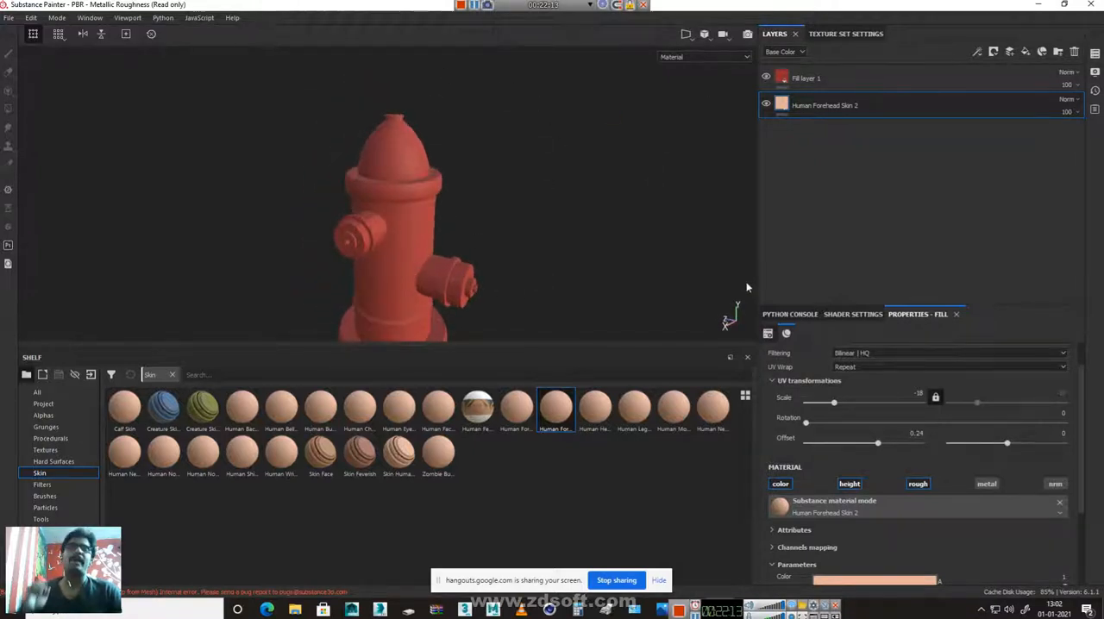
Set the environment map to Bonifacio Street and raise its opacity to 100
{"action": "left_click", "coordinate": [1094, 74]}
{"action": "left_click", "coordinate": [998, 172]}
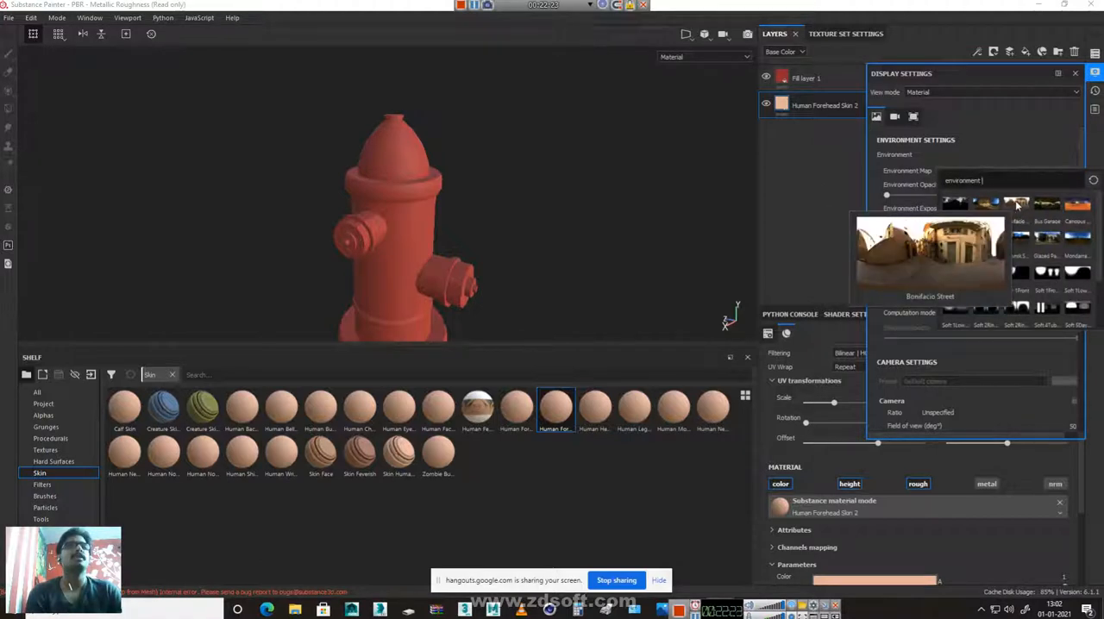
{"action": "left_click", "coordinate": [1016, 205]}
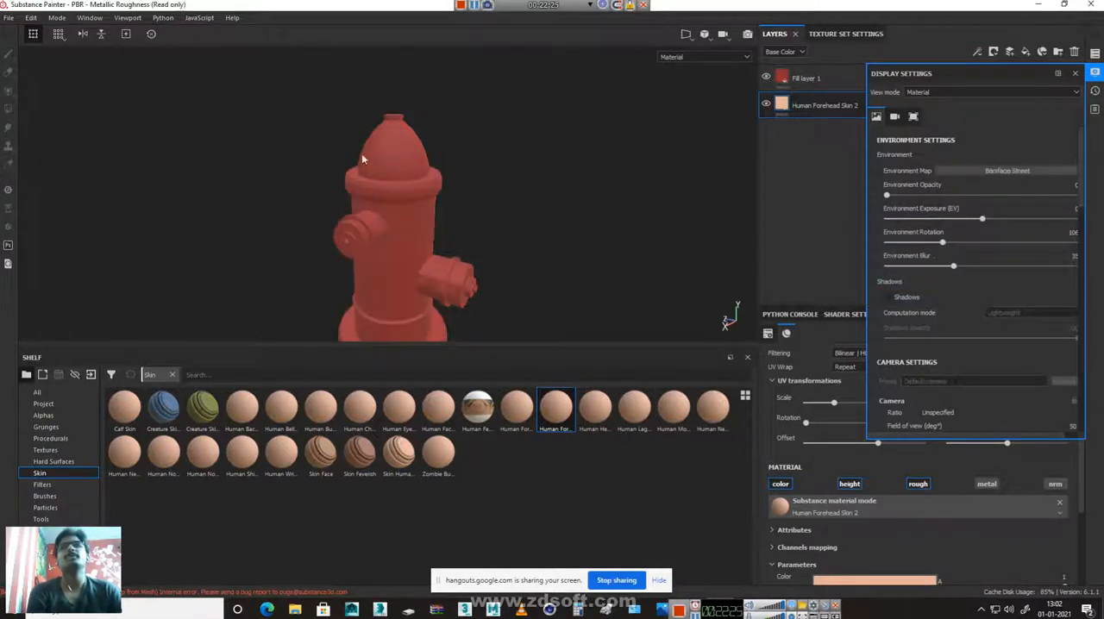
{"action": "left_click_drag", "start_coordinate": [908, 197], "coordinate": [1077, 208]}
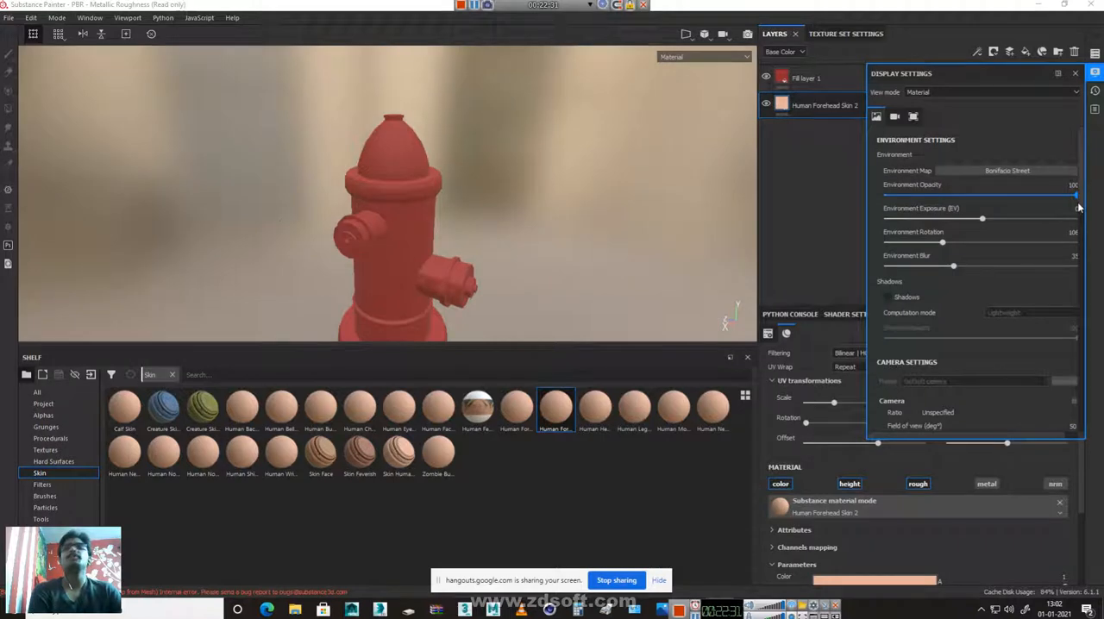
Set the environment blur to 0 and frame the whole hydrant standing upright in the street
{"action": "scroll", "coordinate": [590, 245], "scroll_direction": "down", "scroll_amount": 3}
{"action": "left_click_drag", "start_coordinate": [512, 257], "coordinate": [492, 238], "text": "alt"}
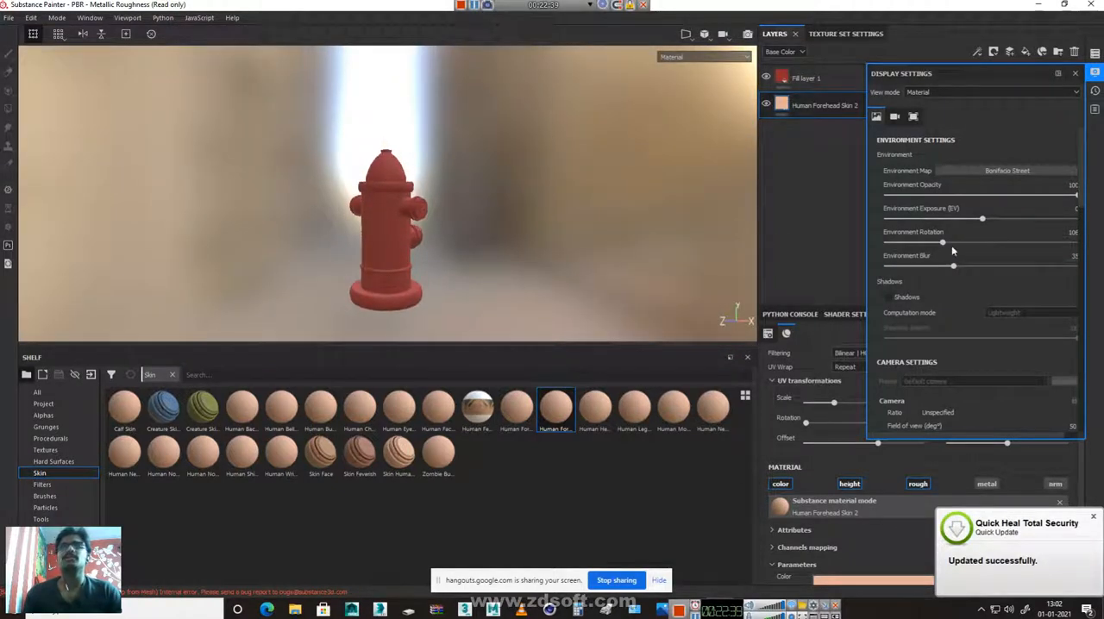
{"action": "left_click_drag", "start_coordinate": [950, 264], "coordinate": [883, 262]}
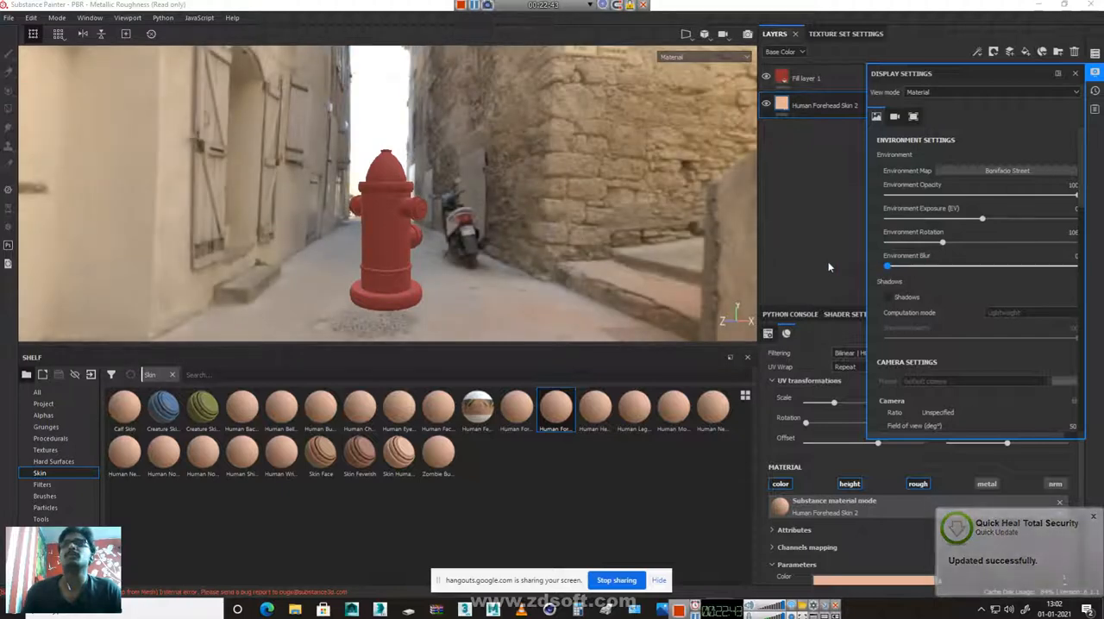
{"action": "right_click_drag", "start_coordinate": [314, 242], "coordinate": [414, 322], "text": "alt"}
{"action": "middle_click_drag", "start_coordinate": [416, 318], "coordinate": [424, 299], "text": "alt"}
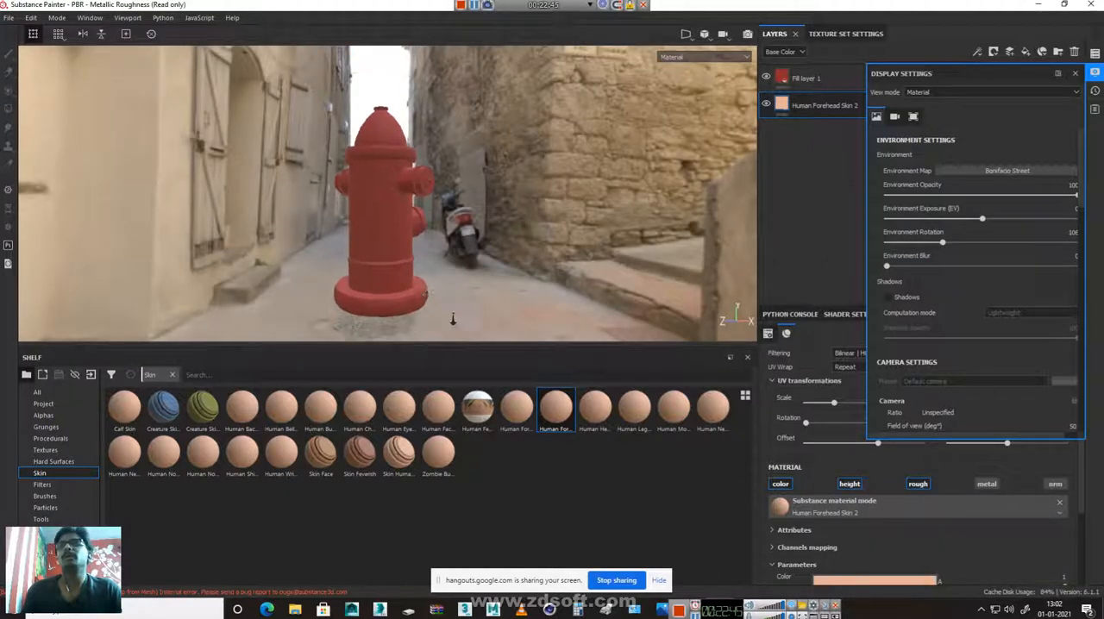
{"action": "right_click_drag", "start_coordinate": [486, 323], "coordinate": [348, 307], "text": "alt"}
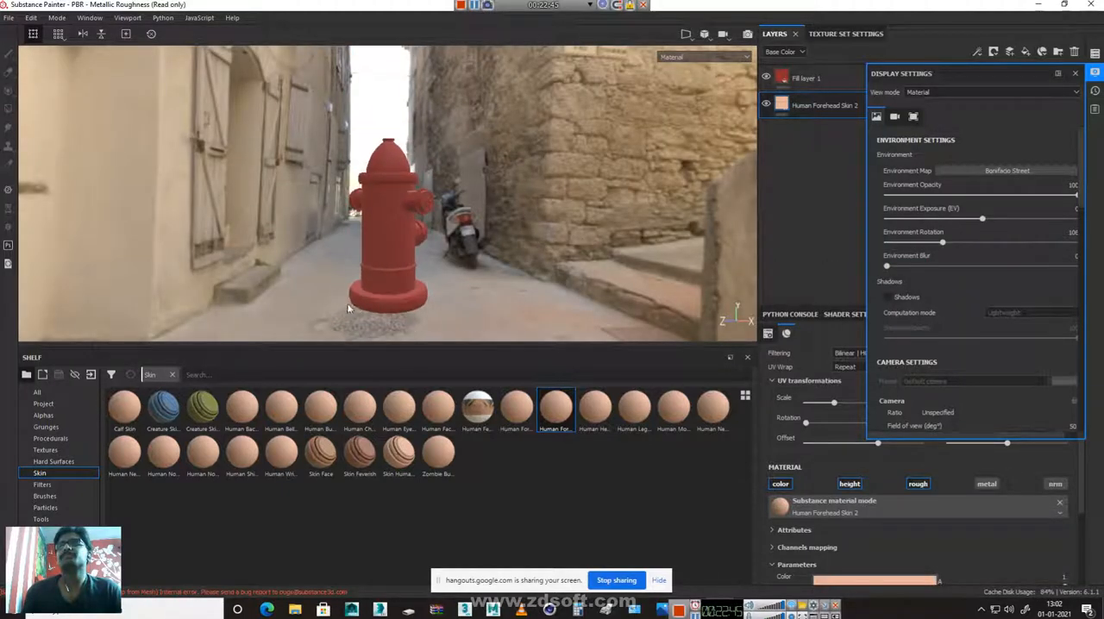
Render the hydrant in Iray, rotate the street environment behind it, and return to painting mode
{"action": "left_click", "coordinate": [748, 35]}
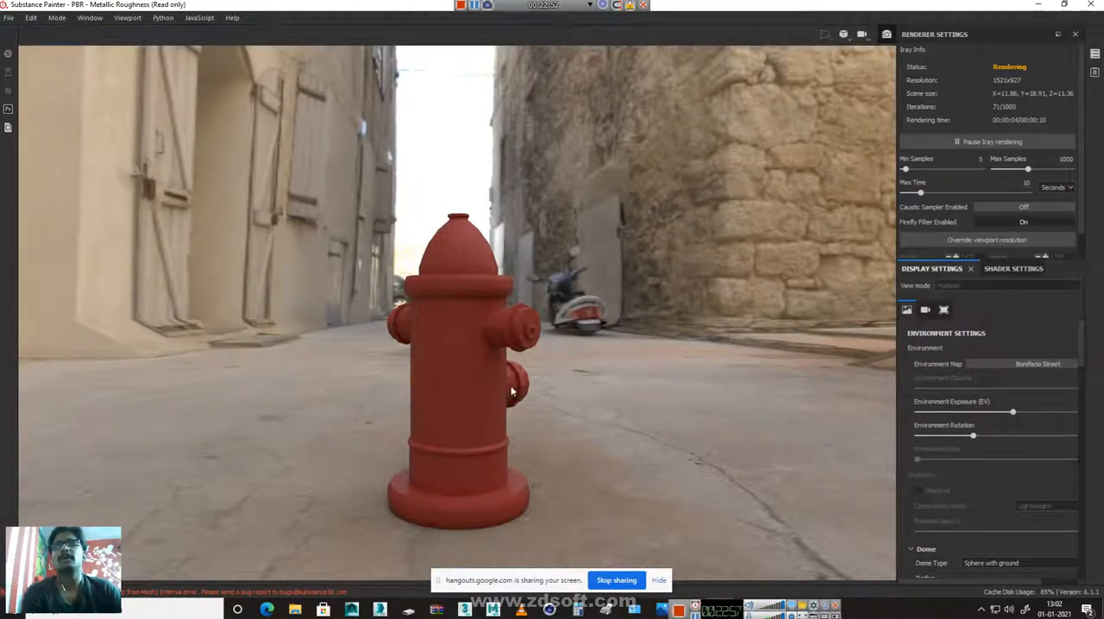
{"action": "right_click_drag", "start_coordinate": [447, 361], "coordinate": [542, 390], "text": "shift"}
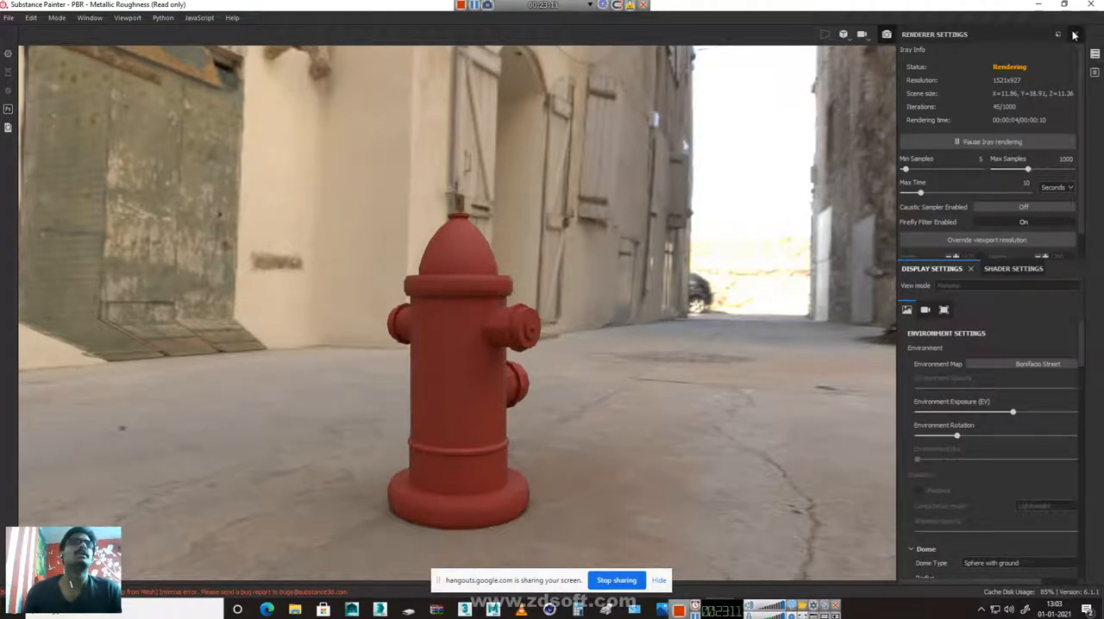
{"action": "left_click", "coordinate": [887, 34]}
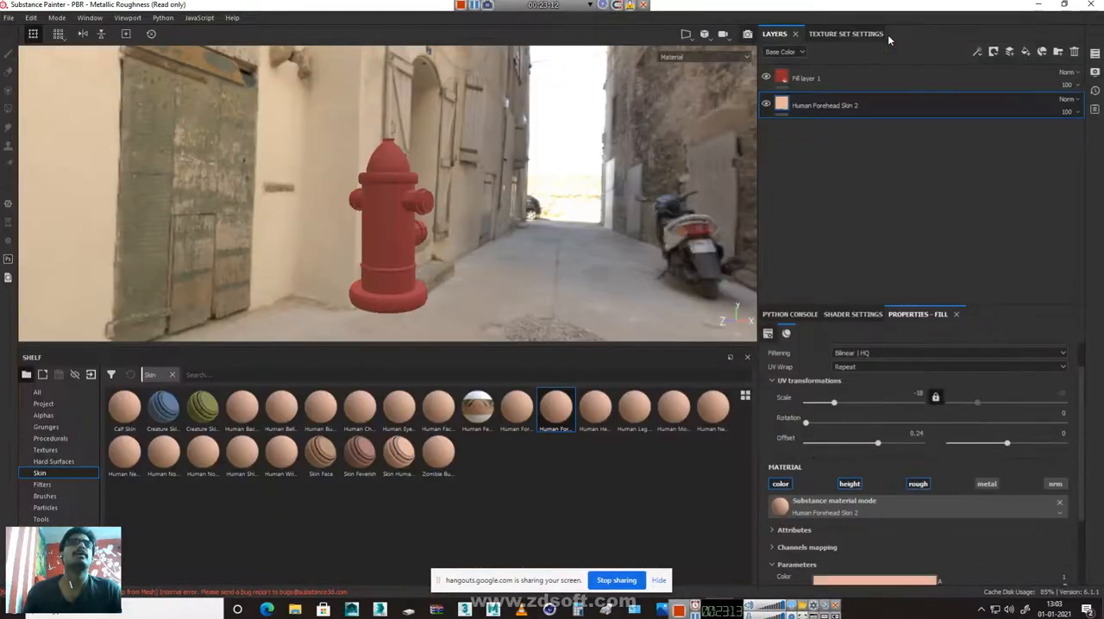
Set the environment map to Glazed Patio and frame the hydrant against the patio surroundings
{"action": "left_click", "coordinate": [1095, 53]}
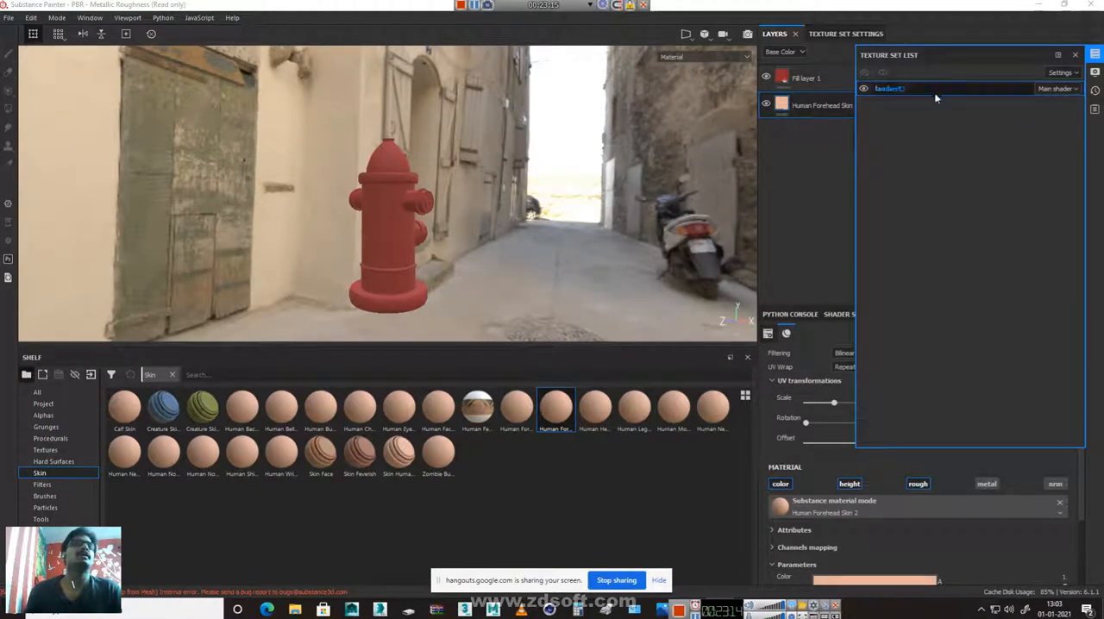
{"action": "left_click", "coordinate": [1076, 56]}
{"action": "left_click", "coordinate": [1095, 73]}
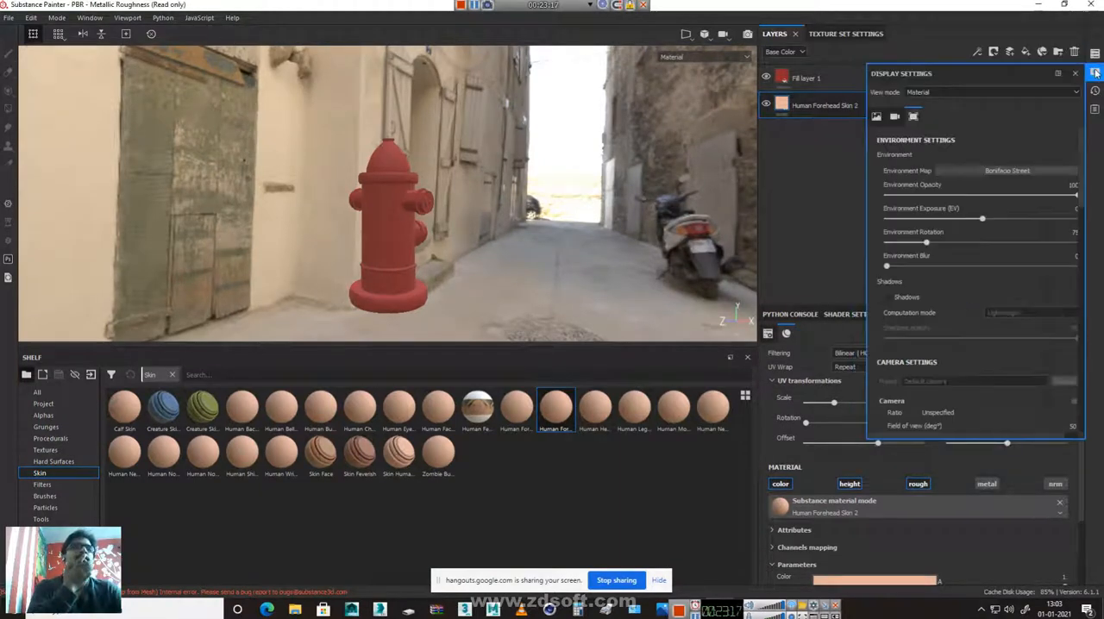
{"action": "left_click", "coordinate": [994, 172]}
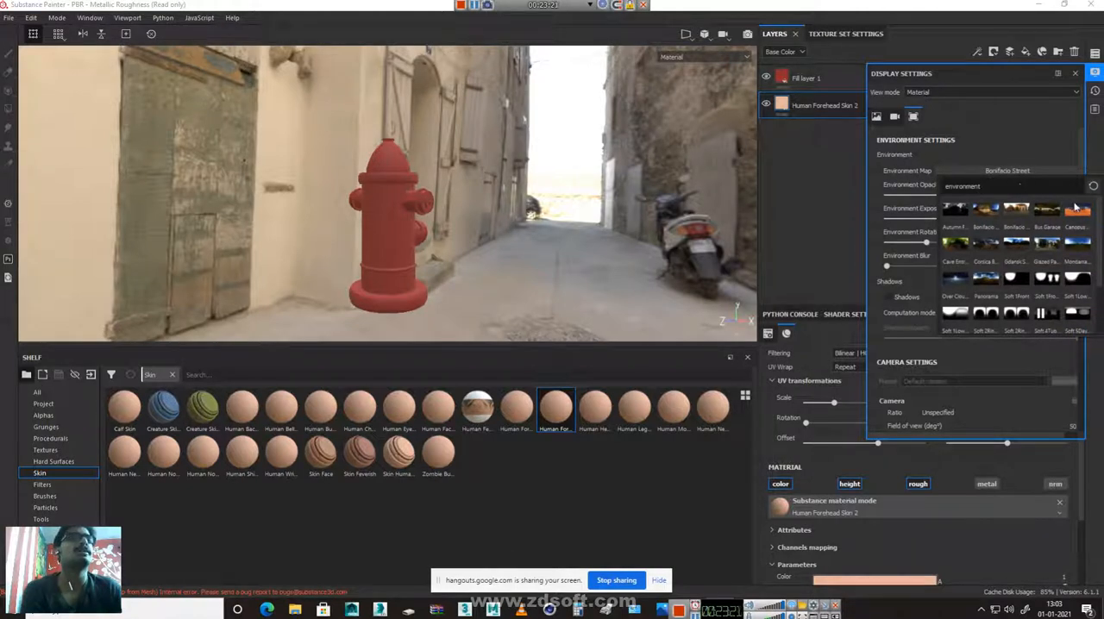
{"action": "left_click", "coordinate": [1046, 242]}
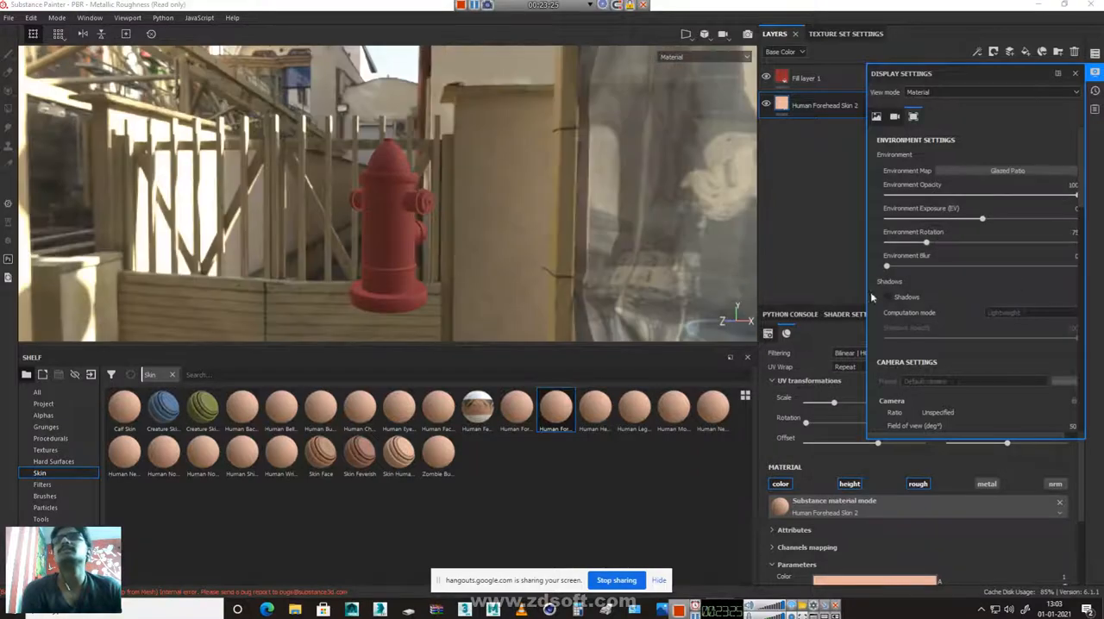
{"action": "left_click_drag", "start_coordinate": [555, 181], "coordinate": [597, 165], "text": "alt"}
{"action": "left_click_drag", "start_coordinate": [451, 201], "coordinate": [366, 162], "text": "alt"}
Render the hydrant in Iray on the patio paving, view it from several angles, and return to painting mode
{"action": "left_click", "coordinate": [748, 33]}
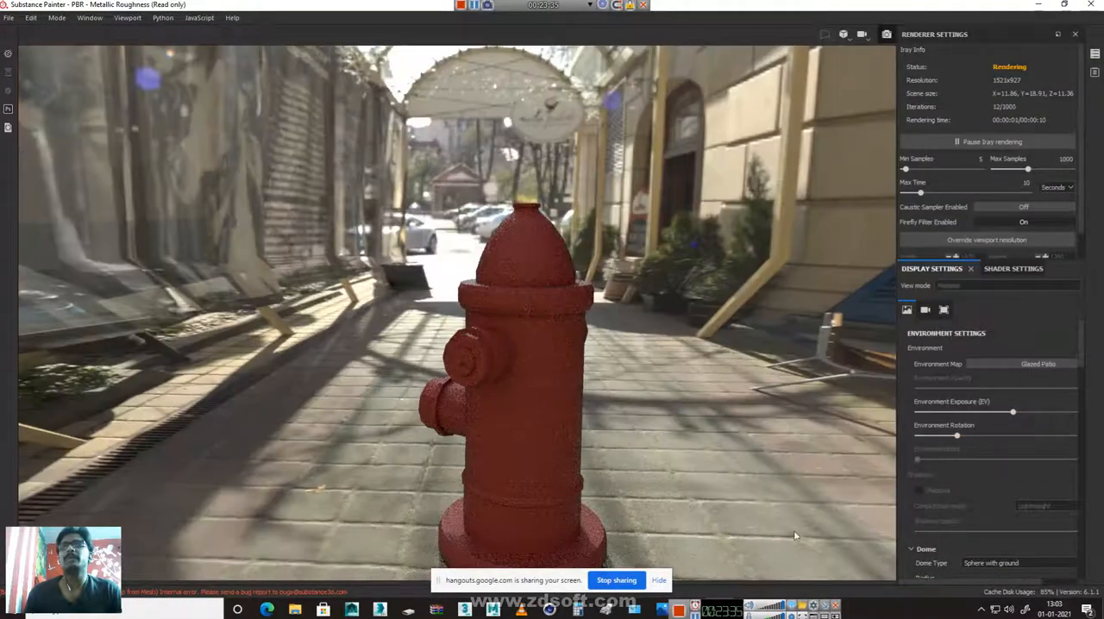
{"action": "scroll", "coordinate": [608, 497], "scroll_direction": "down", "scroll_amount": 2}
{"action": "middle_click_drag", "start_coordinate": [604, 467], "coordinate": [567, 375], "text": "alt"}
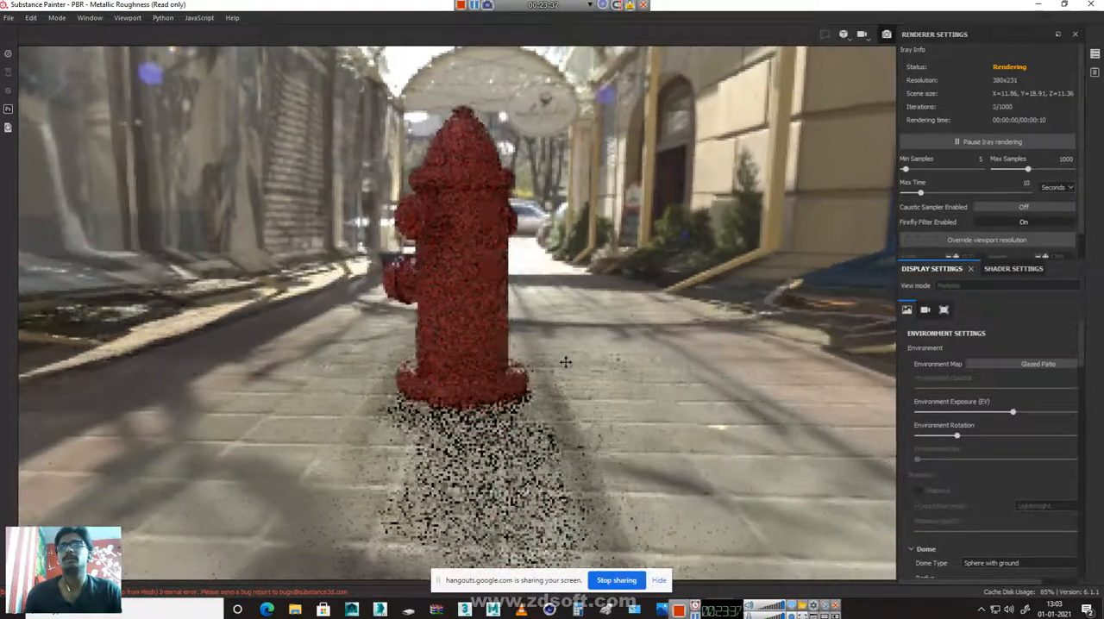
{"action": "left_click_drag", "start_coordinate": [561, 400], "coordinate": [600, 424], "text": "alt"}
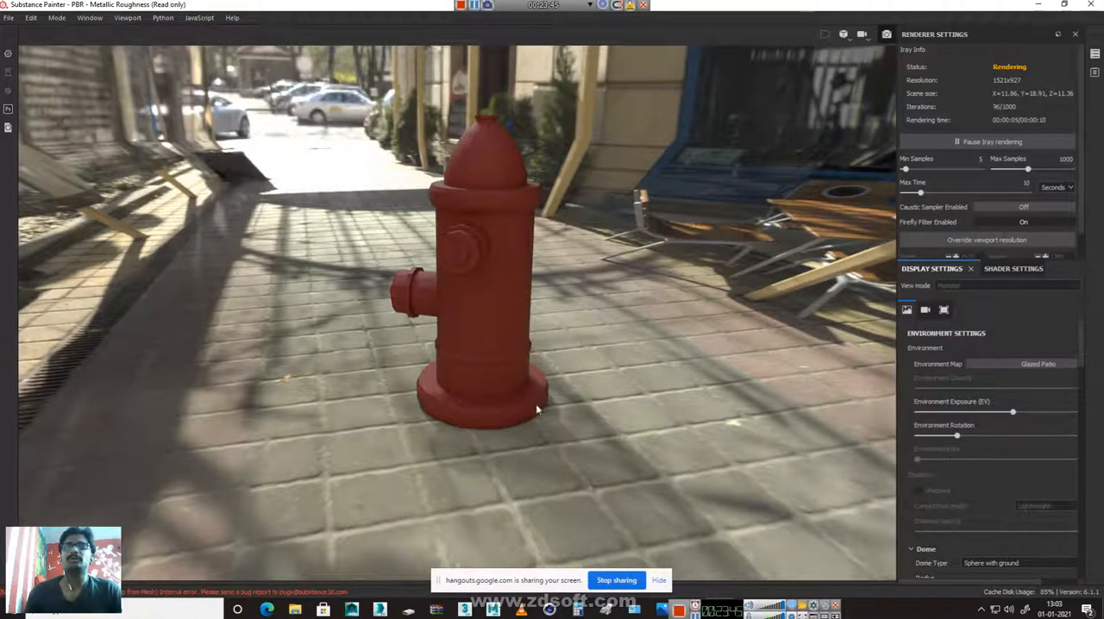
{"action": "middle_click_drag", "start_coordinate": [592, 425], "coordinate": [559, 406], "text": "alt"}
{"action": "left_click_drag", "start_coordinate": [559, 405], "coordinate": [602, 389], "text": "alt"}
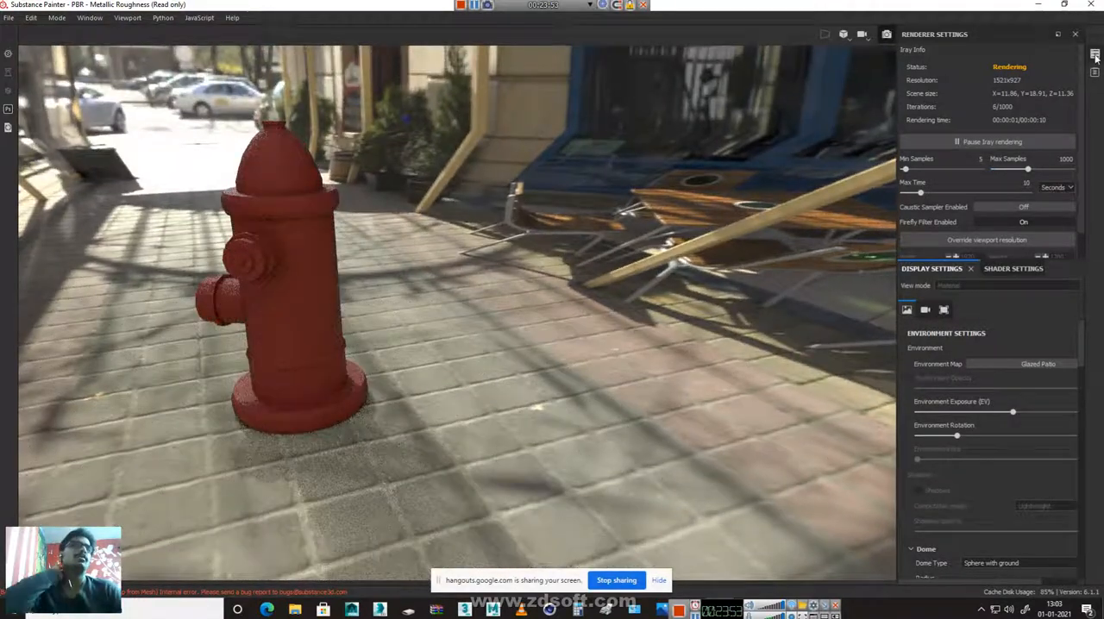
{"action": "left_click", "coordinate": [1096, 56]}
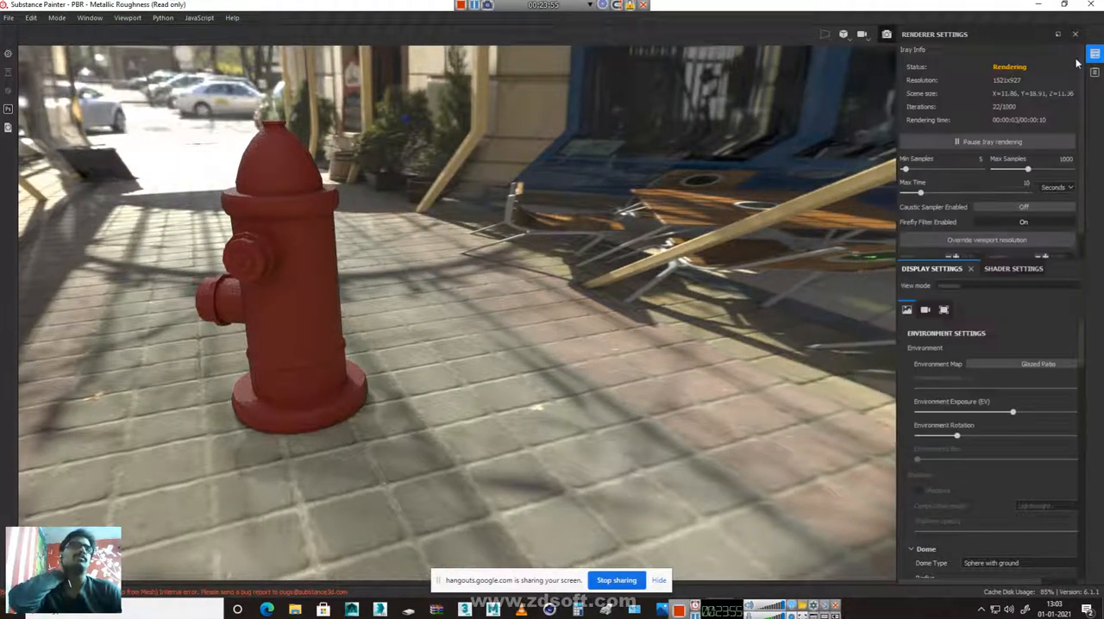
{"action": "left_click", "coordinate": [1095, 73]}
{"action": "left_click", "coordinate": [1095, 73]}
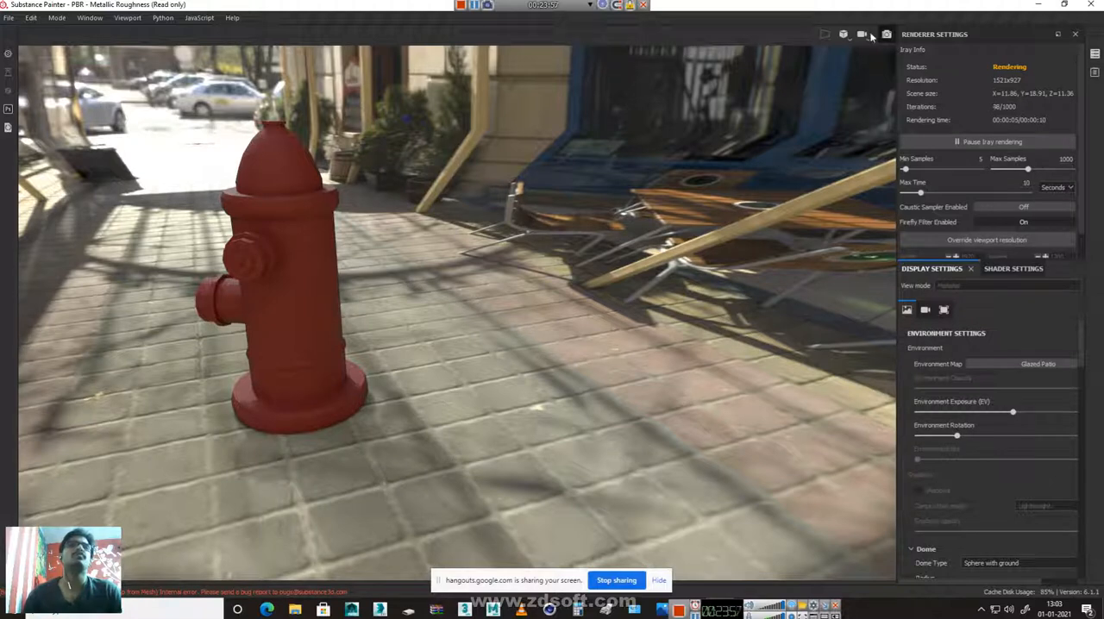
{"action": "left_click", "coordinate": [886, 34]}
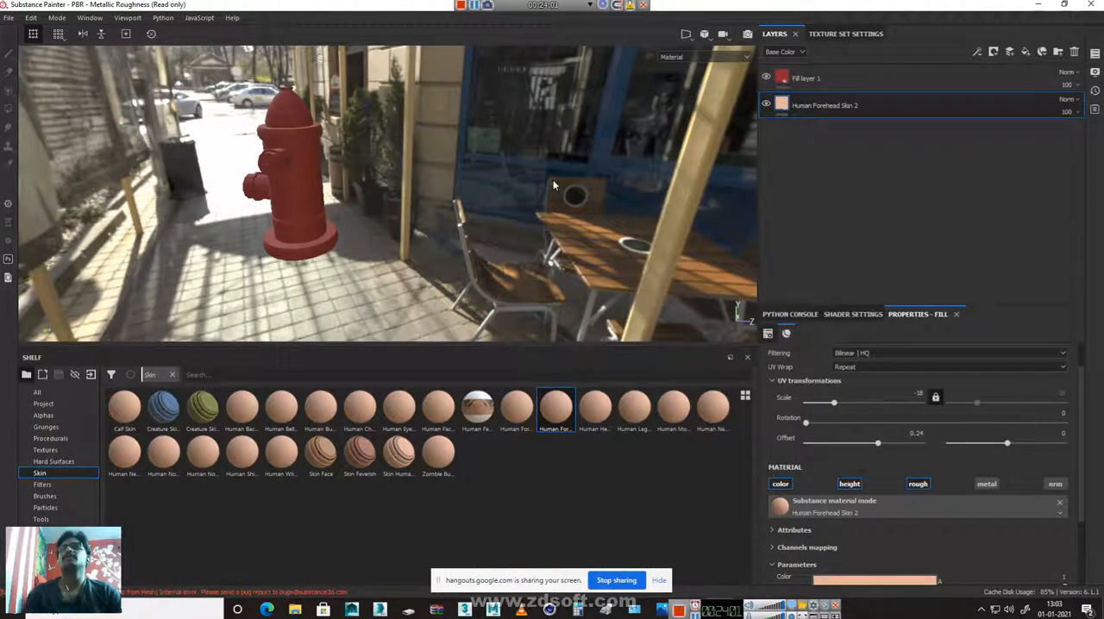
Change the environment map to Bonifacio Aragon Stairs and view the hydrant from slightly above on the rocky coast
{"action": "right_click_drag", "start_coordinate": [294, 161], "coordinate": [347, 171], "text": "shift"}
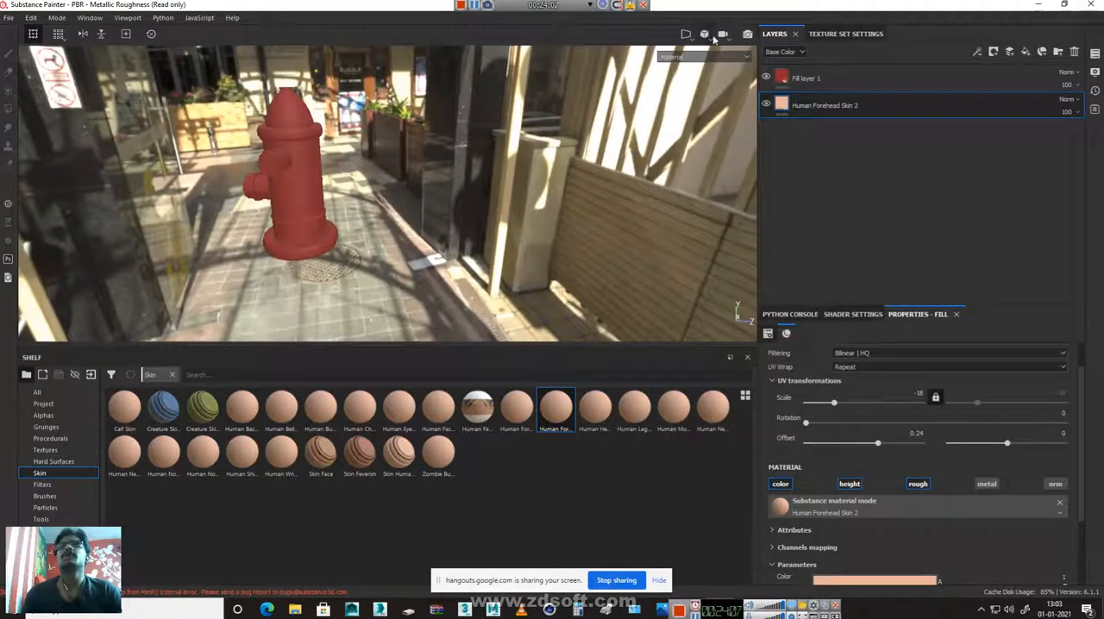
{"action": "left_click", "coordinate": [1094, 75]}
{"action": "left_click", "coordinate": [1014, 172]}
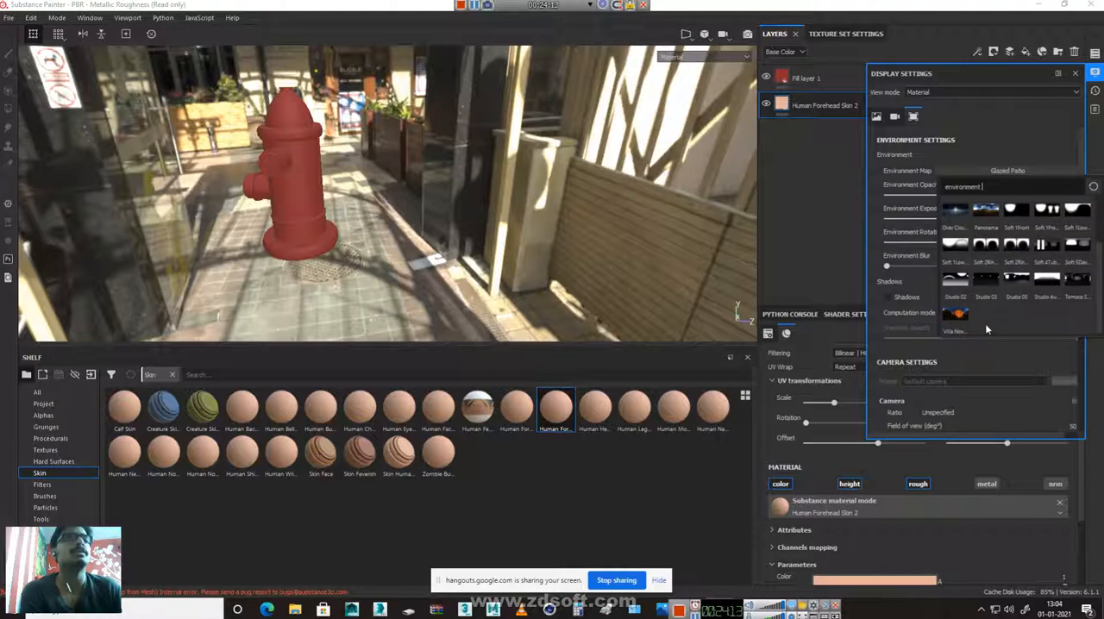
{"action": "scroll", "coordinate": [987, 326], "scroll_direction": "up", "scroll_amount": 3}
{"action": "left_click", "coordinate": [982, 212]}
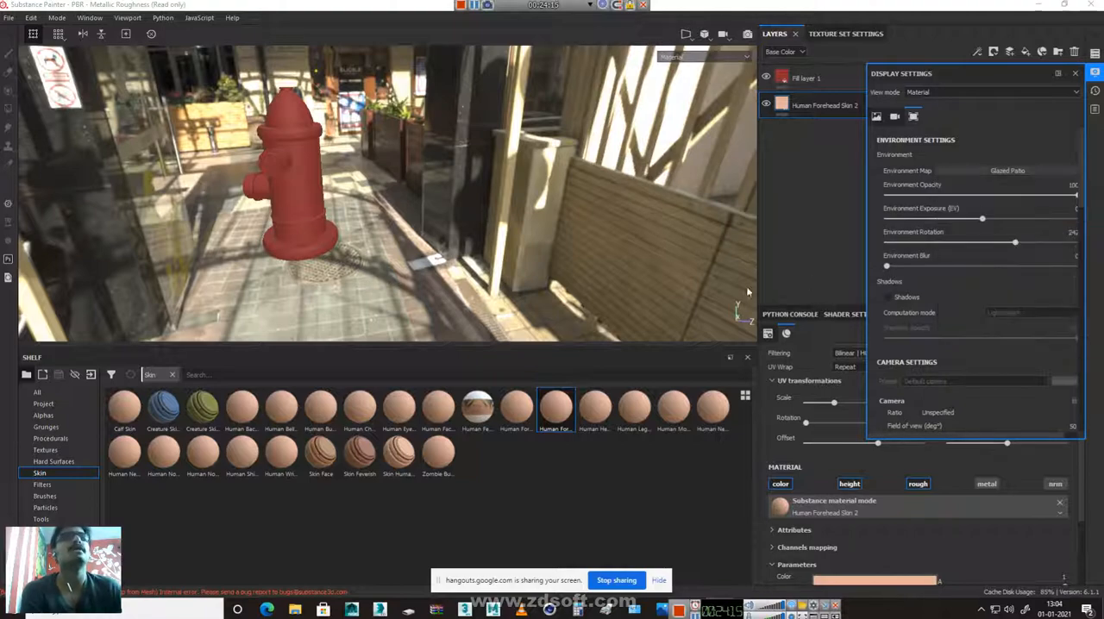
{"action": "left_click_drag", "start_coordinate": [416, 248], "coordinate": [454, 240], "text": "alt"}
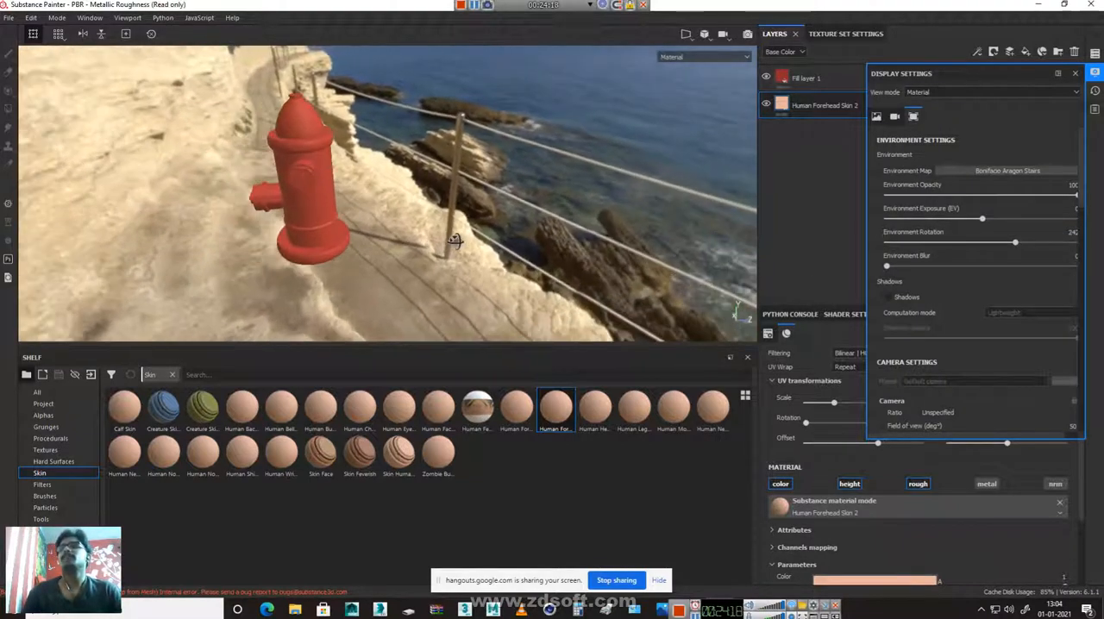
Render the hydrant in Iray by the sea, examine its sides, shadow and cap up close, and return to painting mode
{"action": "left_click", "coordinate": [748, 34]}
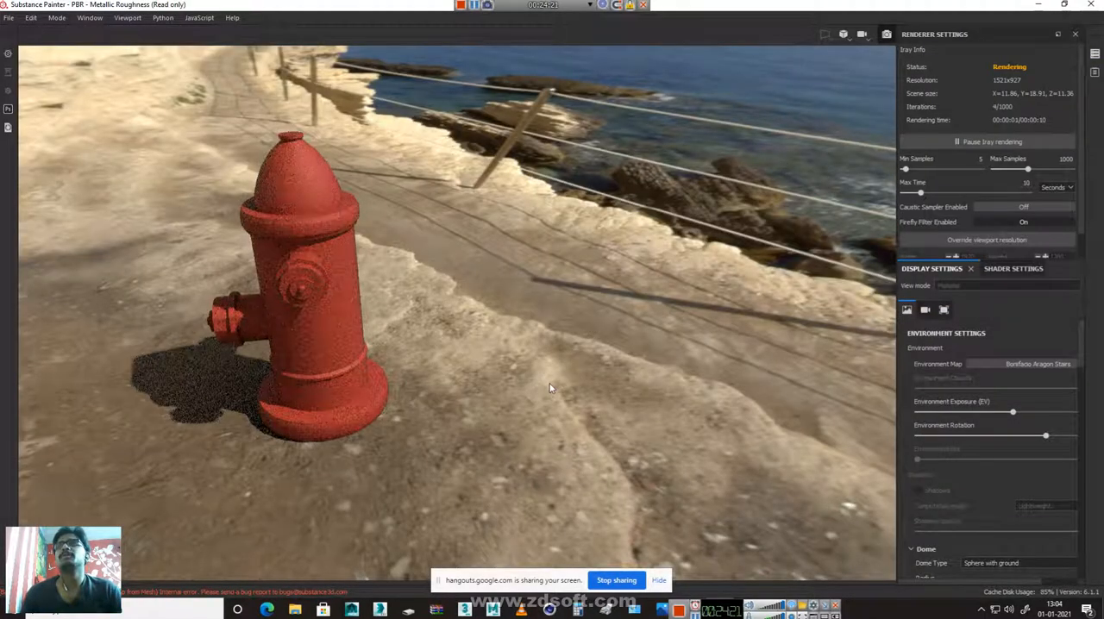
{"action": "mouse_move", "coordinate": [342, 319]}
{"action": "right_mouse_down", "text": "shift"}
{"action": "mouse_move", "coordinate": [417, 326]}
{"action": "mouse_move", "coordinate": [337, 329]}
{"action": "right_mouse_up", "text": "shift"}
{"action": "left_click_drag", "start_coordinate": [322, 319], "coordinate": [682, 313], "text": "alt"}
{"action": "middle_click_drag", "start_coordinate": [373, 378], "coordinate": [613, 357], "text": "alt"}
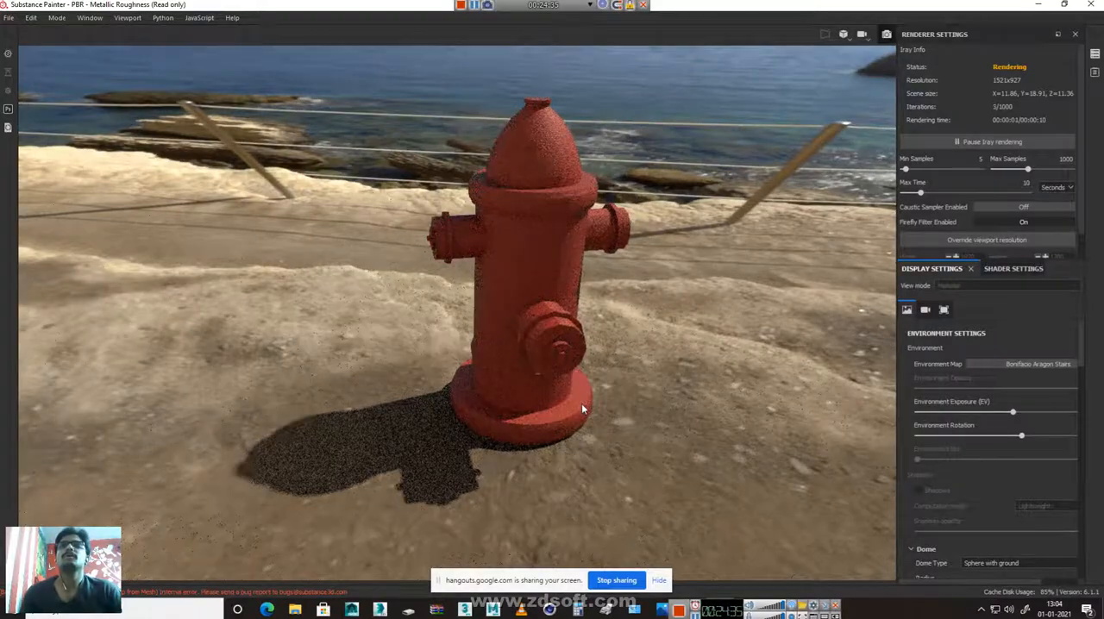
{"action": "left_click_drag", "start_coordinate": [582, 403], "coordinate": [838, 332], "text": "alt"}
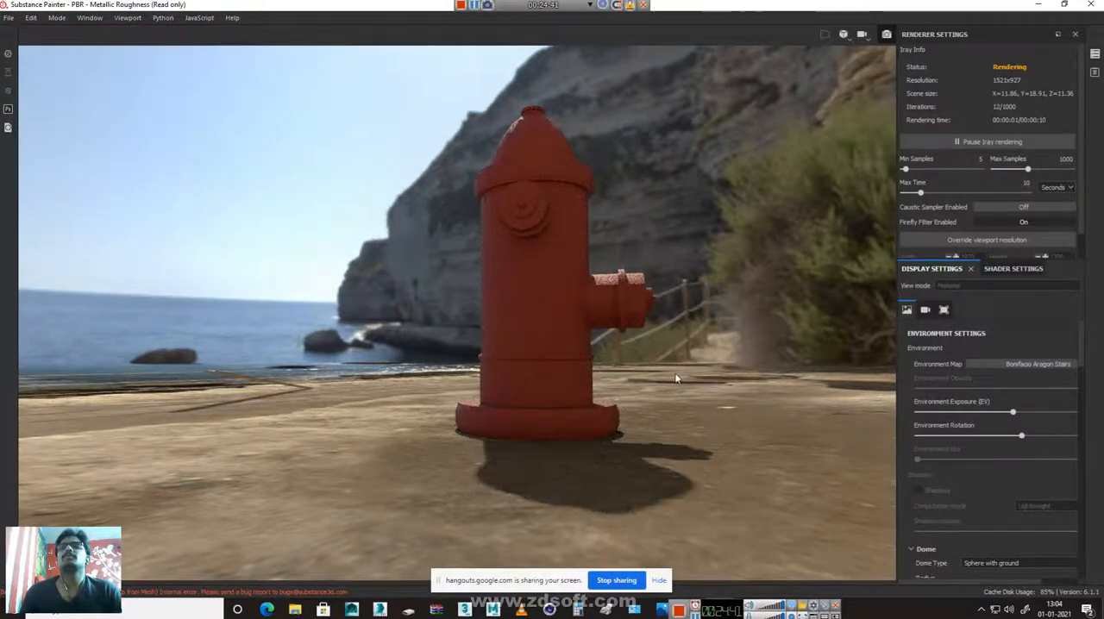
{"action": "left_click_drag", "start_coordinate": [676, 381], "coordinate": [738, 276], "text": "alt"}
{"action": "middle_click_drag", "start_coordinate": [739, 277], "coordinate": [547, 465], "text": "alt"}
{"action": "right_click_drag", "start_coordinate": [546, 465], "coordinate": [892, 498], "text": "alt"}
{"action": "right_click_drag", "start_coordinate": [439, 365], "coordinate": [772, 416], "text": "alt"}
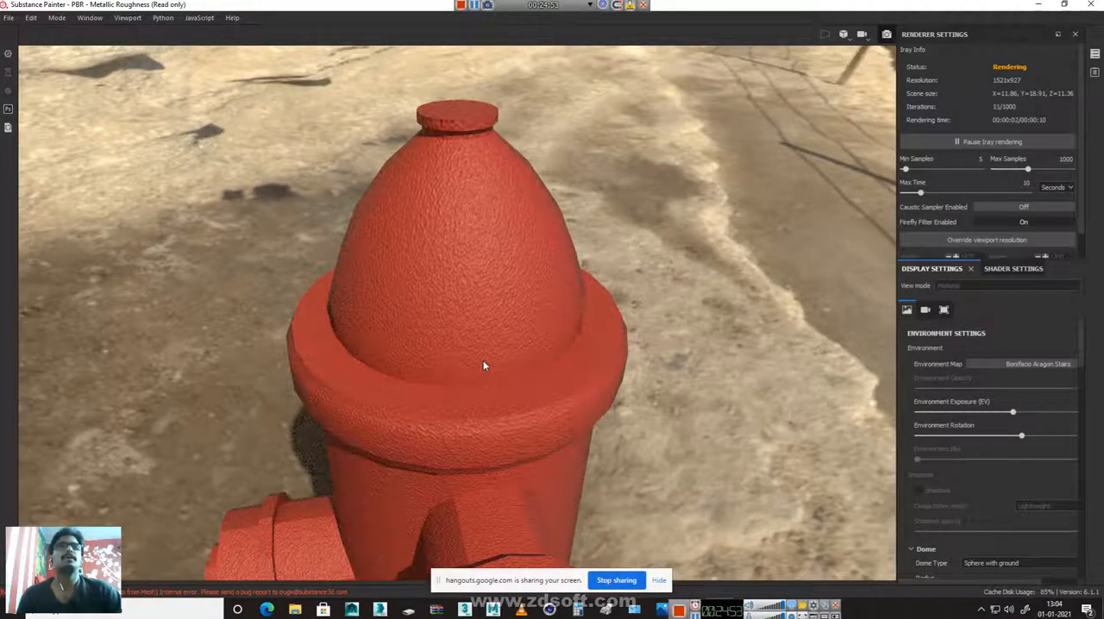
{"action": "left_click", "coordinate": [888, 35]}
Select Fill layer 1 and browse the complete, unfiltered shelf for a material to put above it
{"action": "right_click_drag", "start_coordinate": [343, 175], "coordinate": [345, 229], "text": "alt"}
{"action": "left_click_drag", "start_coordinate": [345, 233], "coordinate": [437, 256], "text": "alt"}
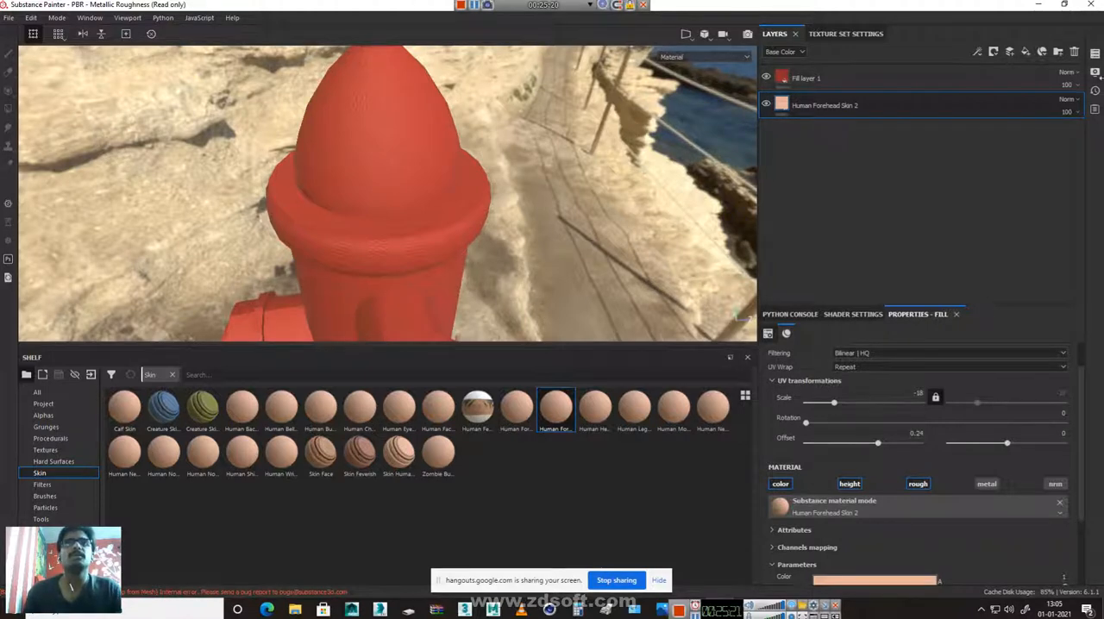
{"action": "left_click", "coordinate": [868, 81]}
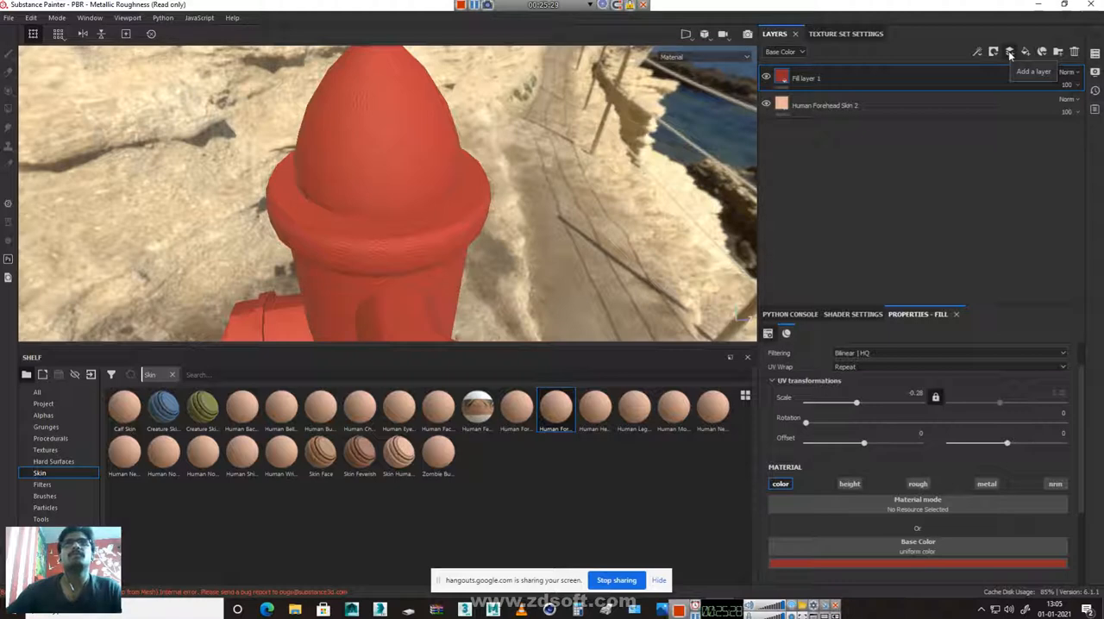
{"action": "left_click", "coordinate": [37, 393]}
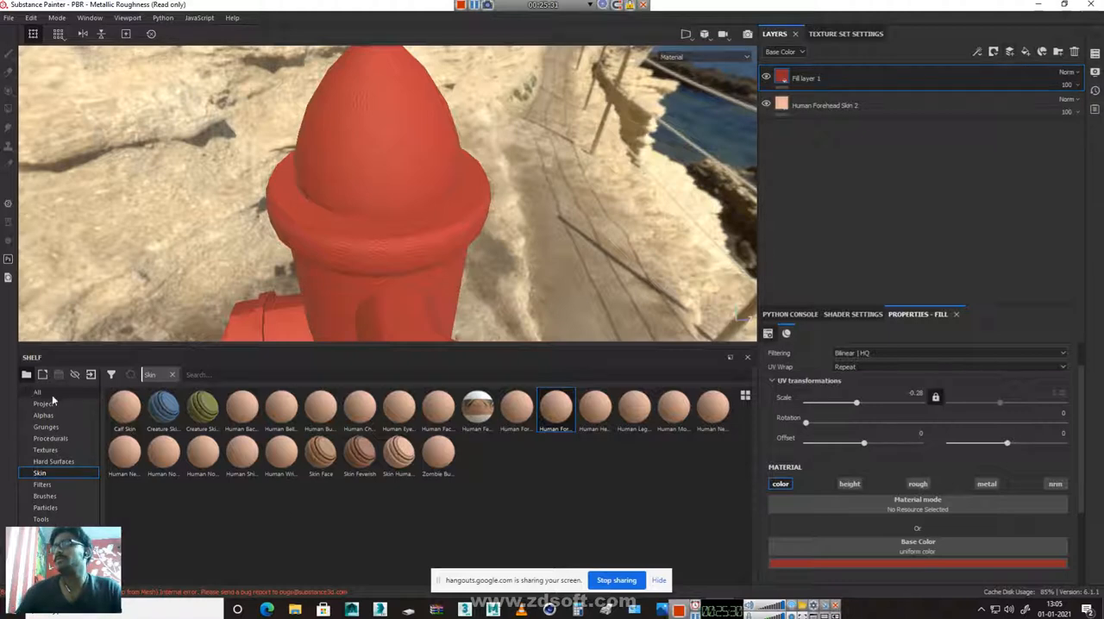
{"action": "scroll", "coordinate": [589, 552], "scroll_direction": "down", "scroll_amount": 3}
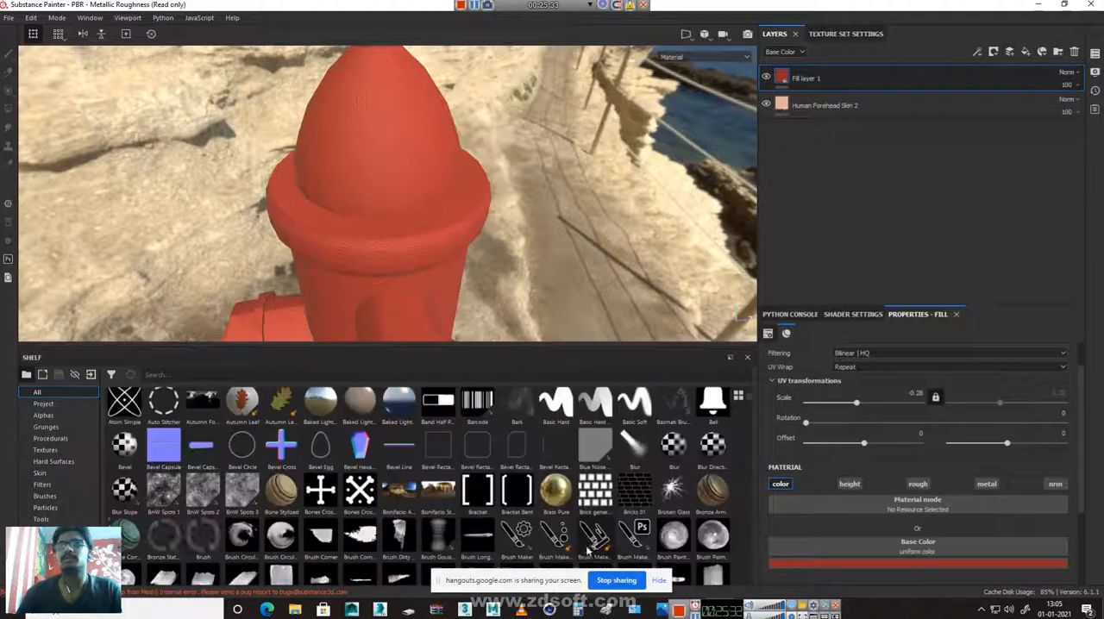
{"action": "scroll", "coordinate": [589, 552], "scroll_direction": "down", "scroll_amount": 6}
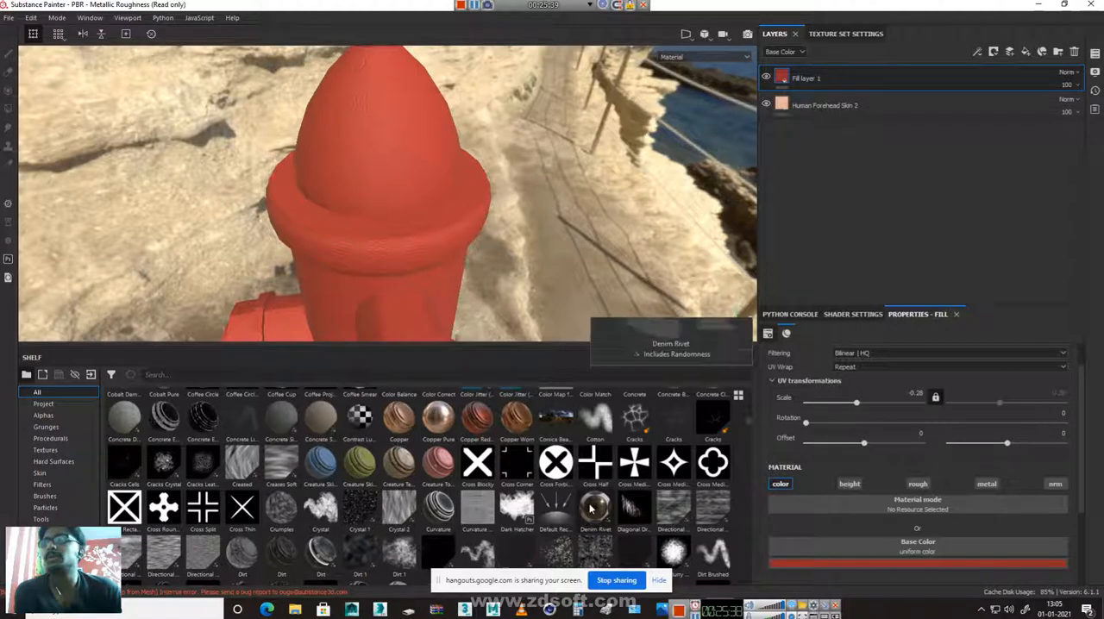
{"action": "scroll", "coordinate": [592, 514], "scroll_direction": "down", "scroll_amount": 3}
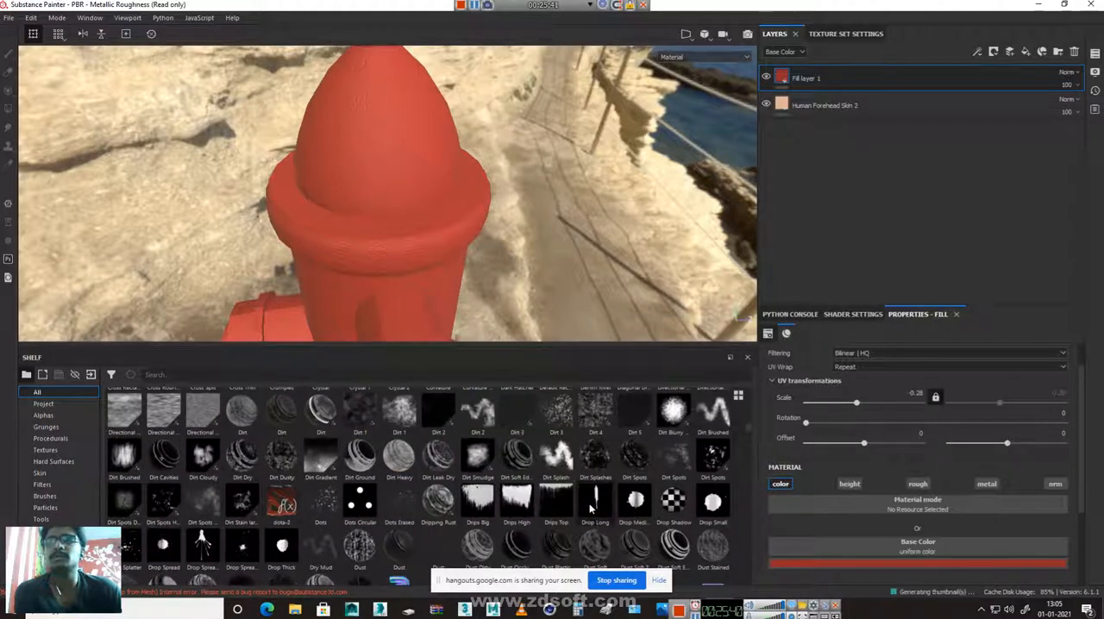
Search the shelf for "rust" and apply the Rust Fine material to the hydrant as the topmost layer
{"action": "left_click", "coordinate": [200, 376]}
{"action": "type", "text": "r"}
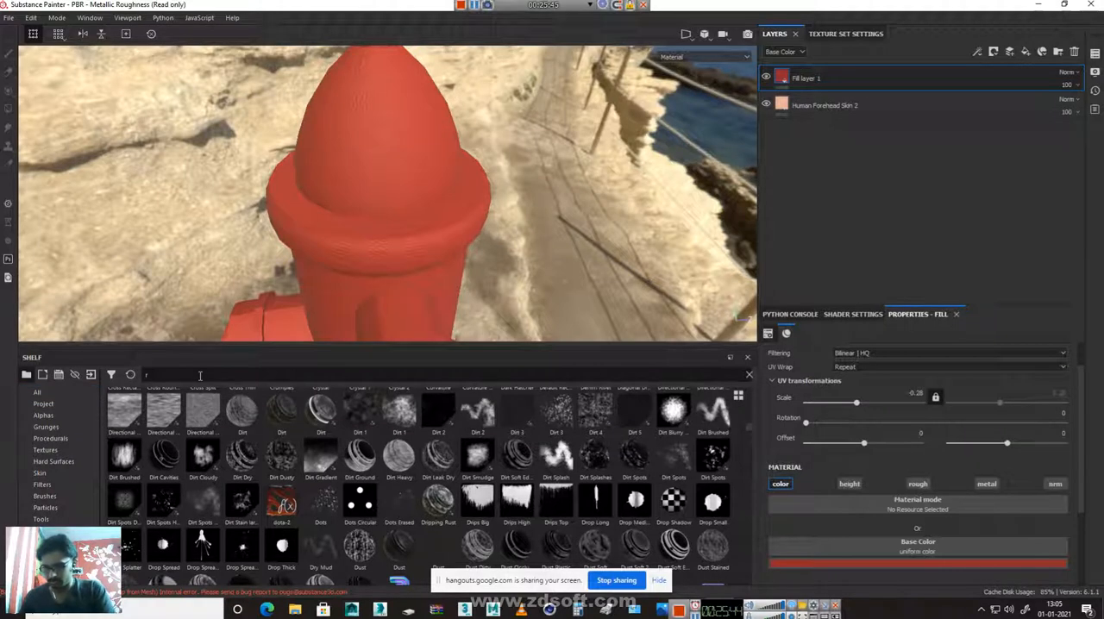
{"action": "type", "text": "ust"}
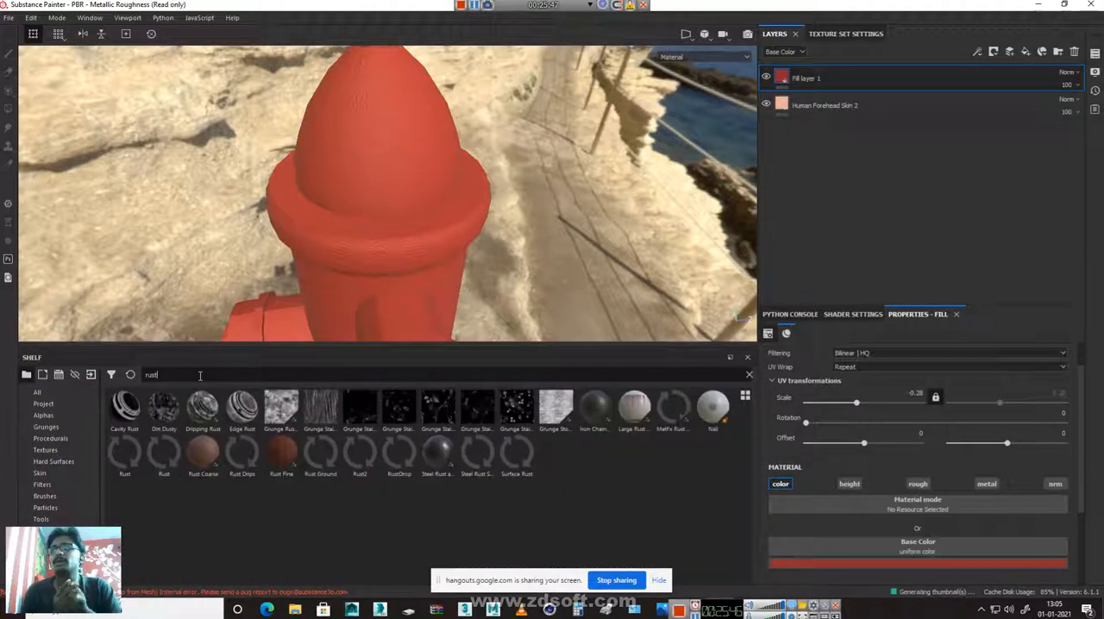
{"action": "left_click_drag", "start_coordinate": [275, 452], "coordinate": [335, 183]}
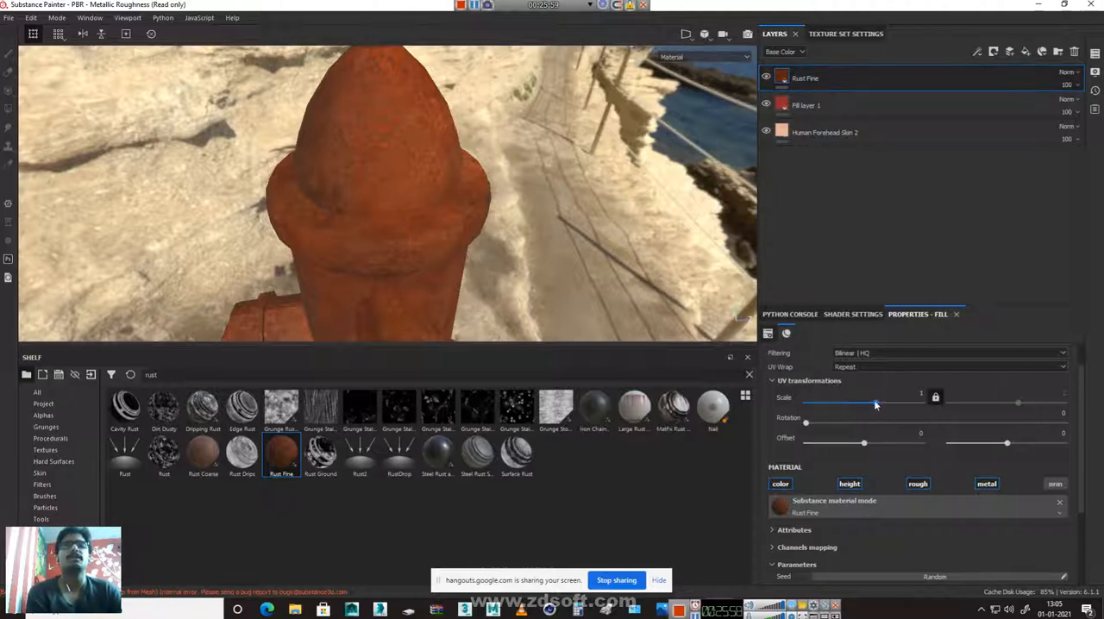
Set the Rust Fine layer's UV scale to 0.52 and inspect the rust up close around the cap and collar
{"action": "mouse_move", "coordinate": [875, 404]}
{"action": "left_mouse_down"}
{"action": "mouse_move", "coordinate": [923, 403]}
{"action": "mouse_move", "coordinate": [874, 402]}
{"action": "left_mouse_up"}
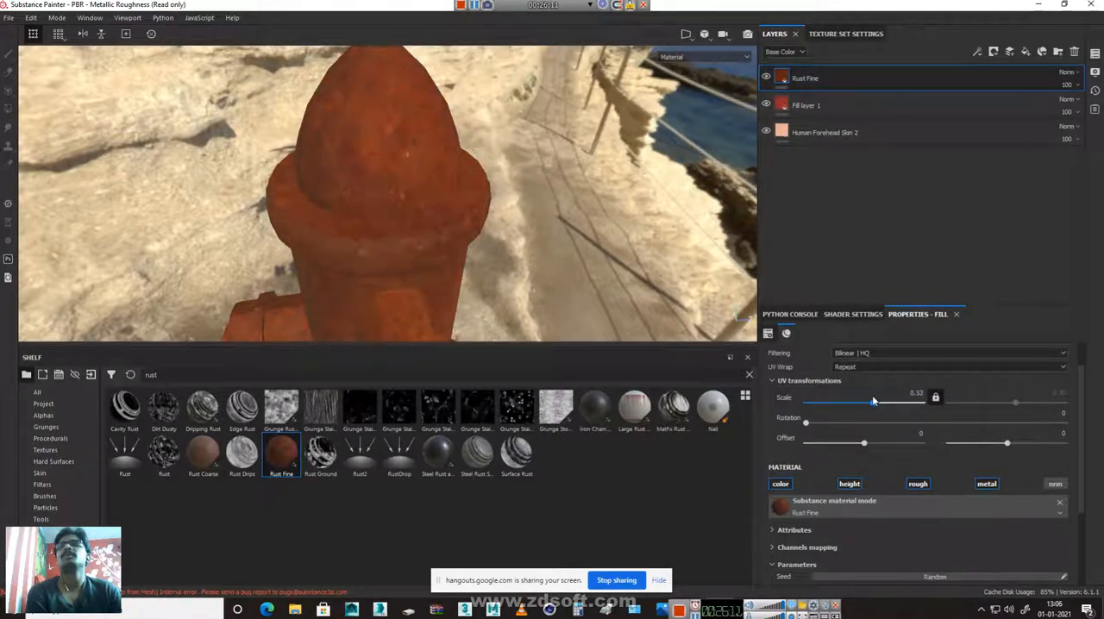
{"action": "left_click_drag", "start_coordinate": [358, 212], "coordinate": [250, 254], "text": "alt"}
{"action": "right_click_drag", "start_coordinate": [250, 254], "coordinate": [538, 341], "text": "alt"}
{"action": "middle_click_drag", "start_coordinate": [471, 281], "coordinate": [345, 195], "text": "alt"}
{"action": "left_click_drag", "start_coordinate": [343, 195], "coordinate": [247, 219], "text": "alt"}
{"action": "middle_click_drag", "start_coordinate": [437, 217], "coordinate": [424, 320], "text": "alt"}
{"action": "left_click_drag", "start_coordinate": [436, 302], "coordinate": [499, 288], "text": "alt"}
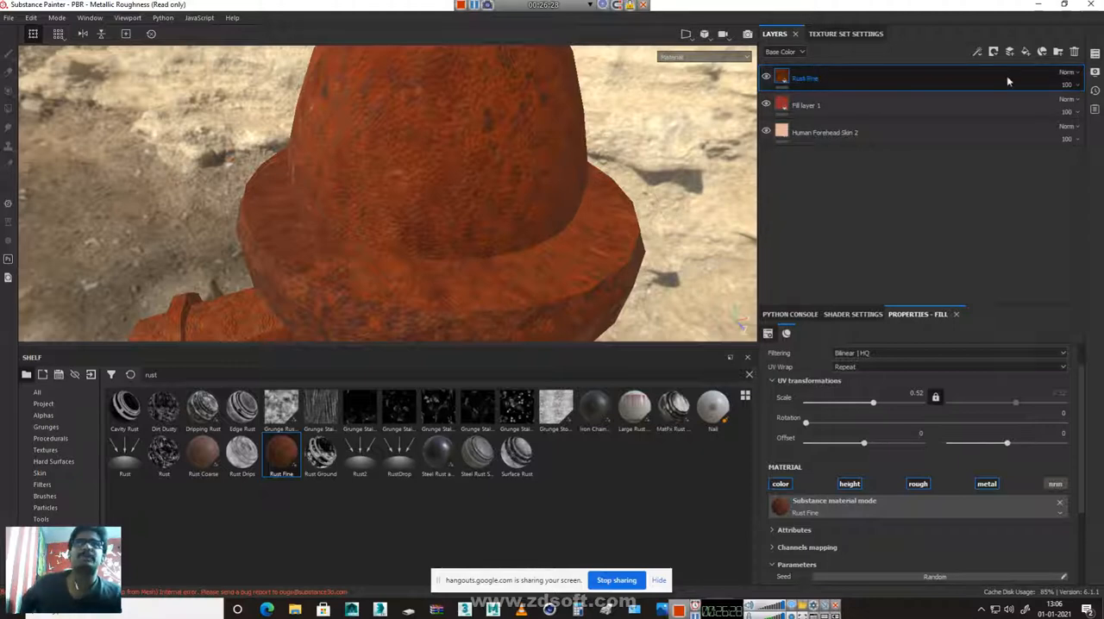
Add a black mask to the Rust Fine layer and drive it with a Metal Edge Wear generator
{"action": "left_click", "coordinate": [994, 53]}
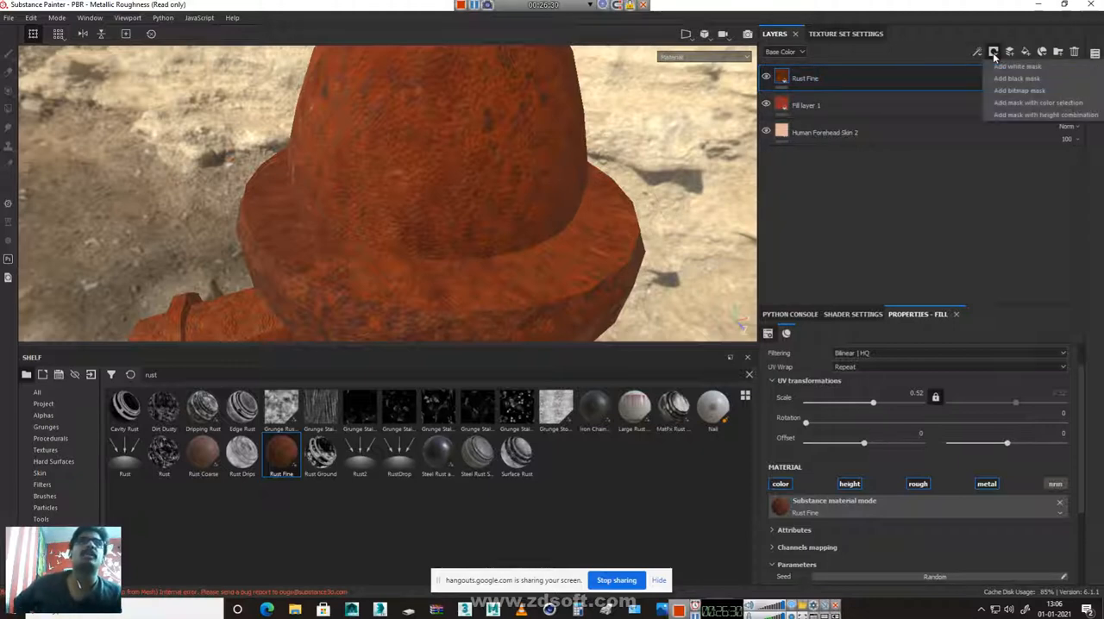
{"action": "left_click", "coordinate": [1015, 79]}
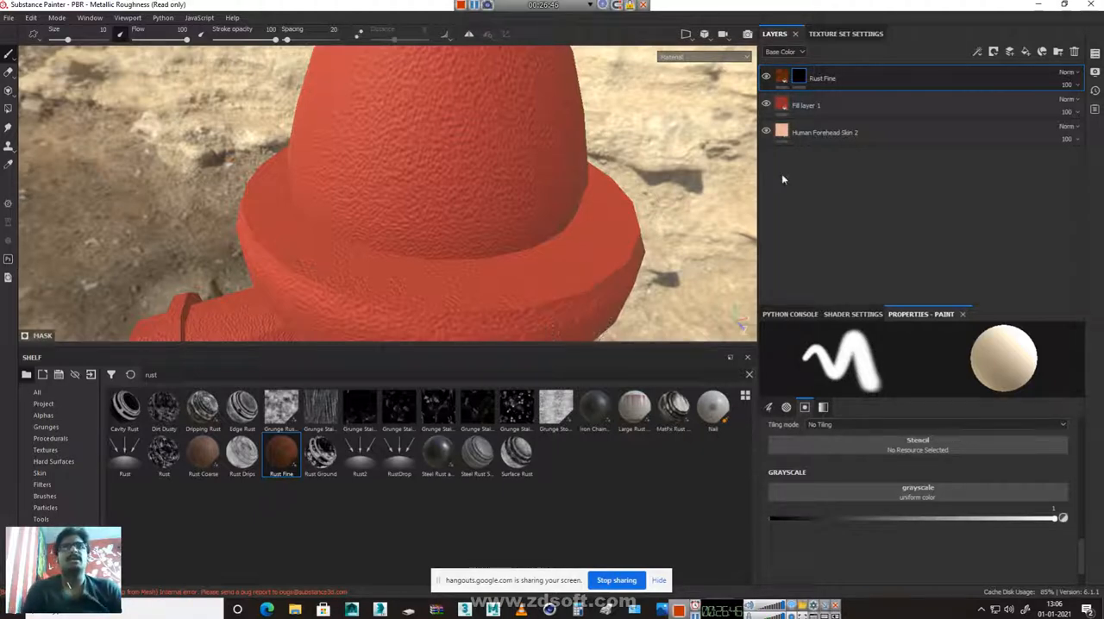
{"action": "left_click", "coordinate": [977, 54]}
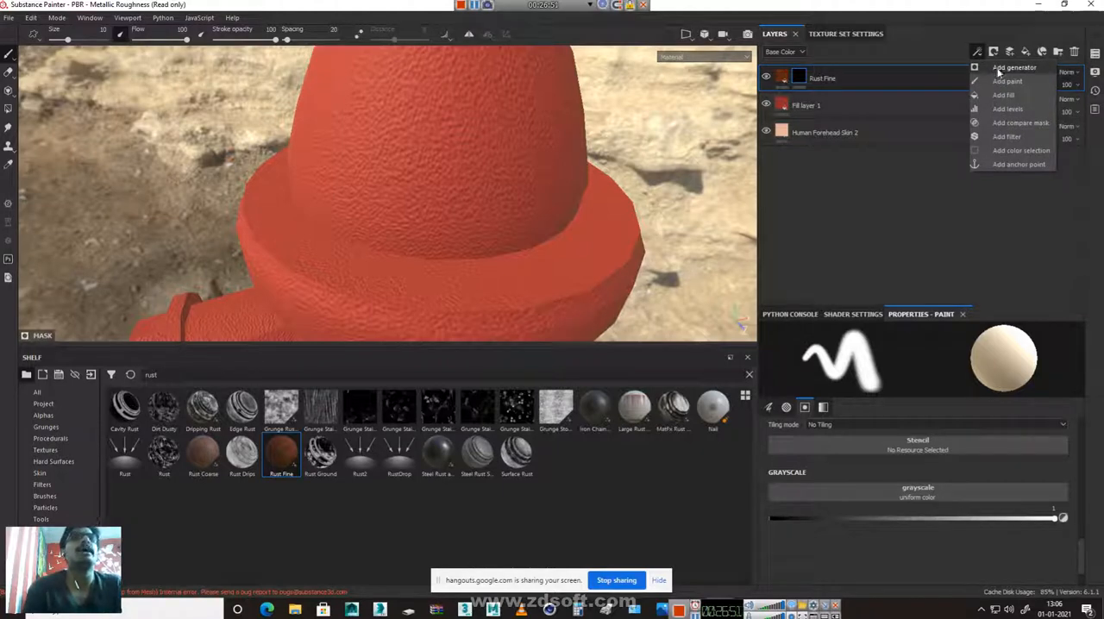
{"action": "left_click", "coordinate": [1001, 69]}
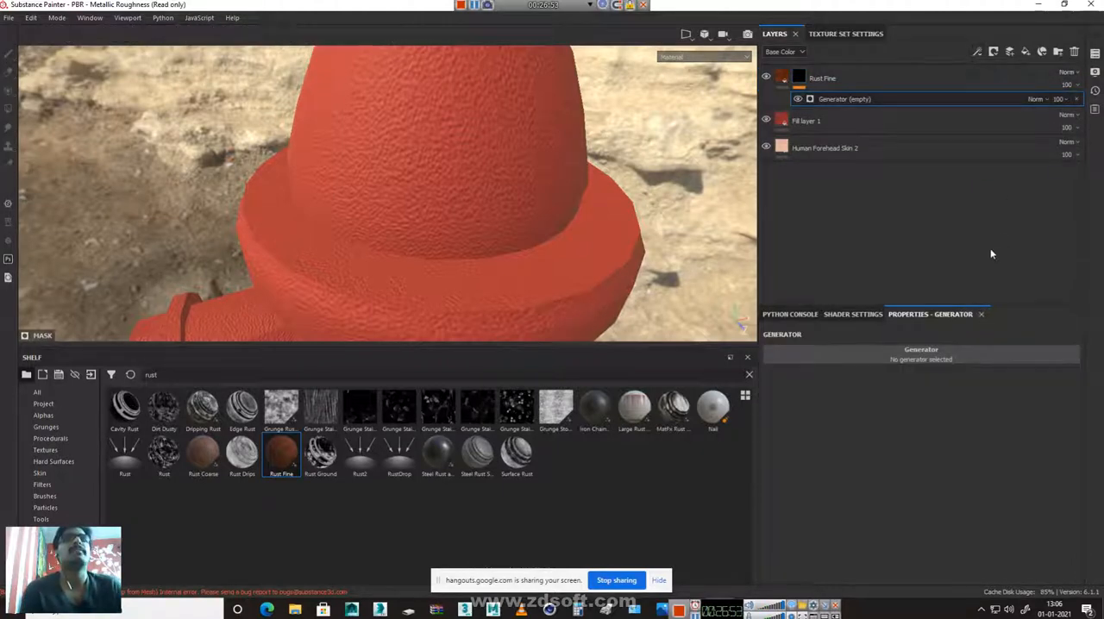
{"action": "left_click", "coordinate": [908, 361]}
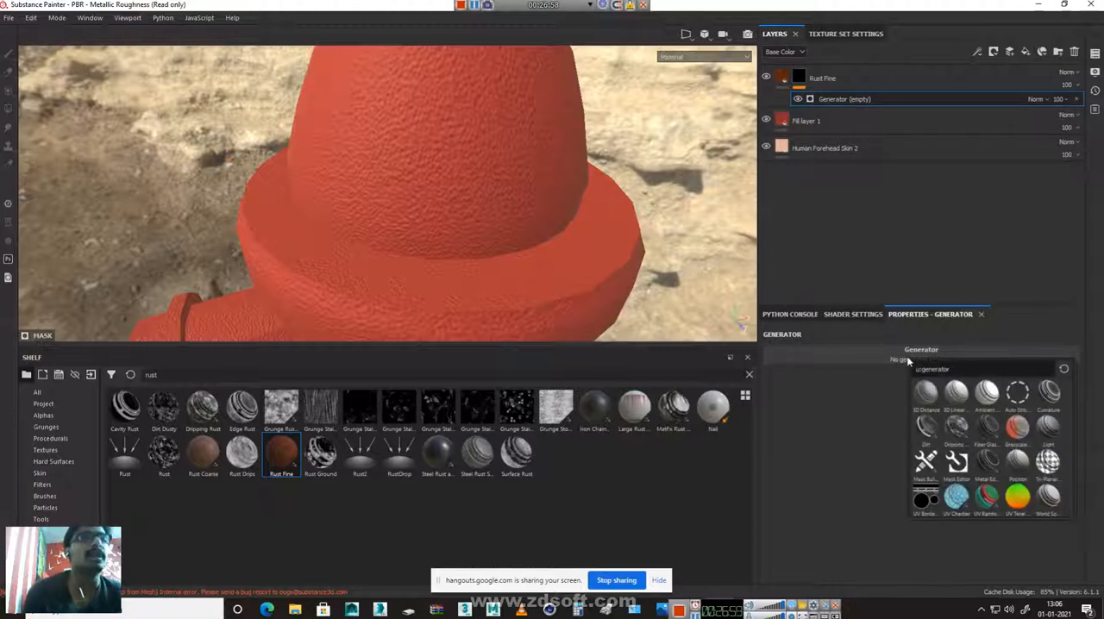
{"action": "left_click", "coordinate": [984, 464]}
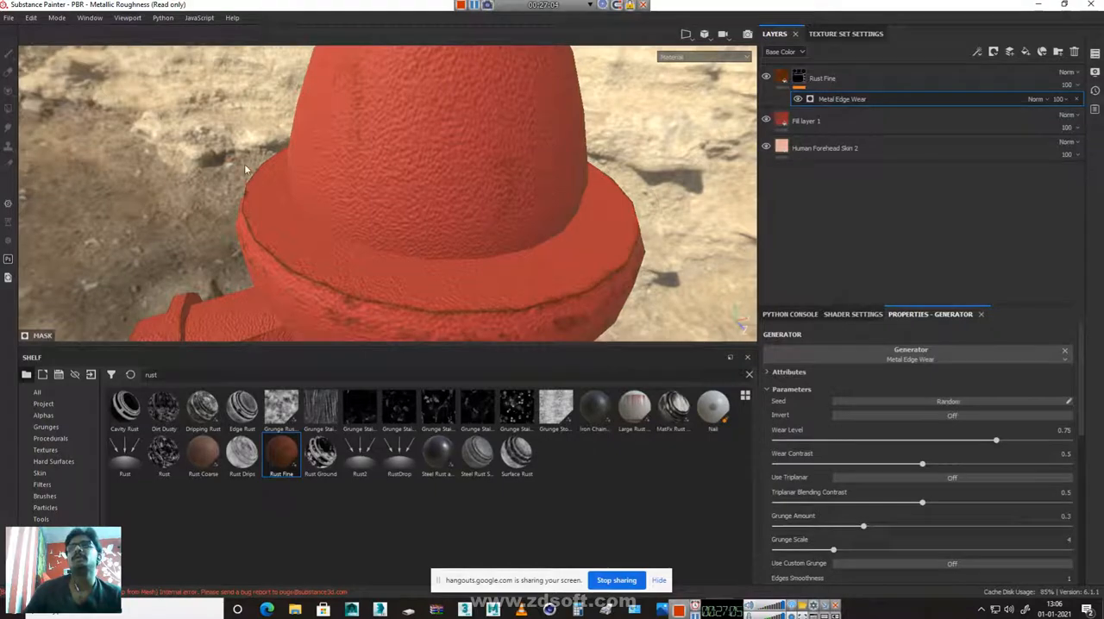
Set the Metal Edge Wear generator's Wear Level to 0.93 after checking the worn edges of the collar
{"action": "right_click_drag", "start_coordinate": [703, 278], "coordinate": [490, 247], "text": "alt"}
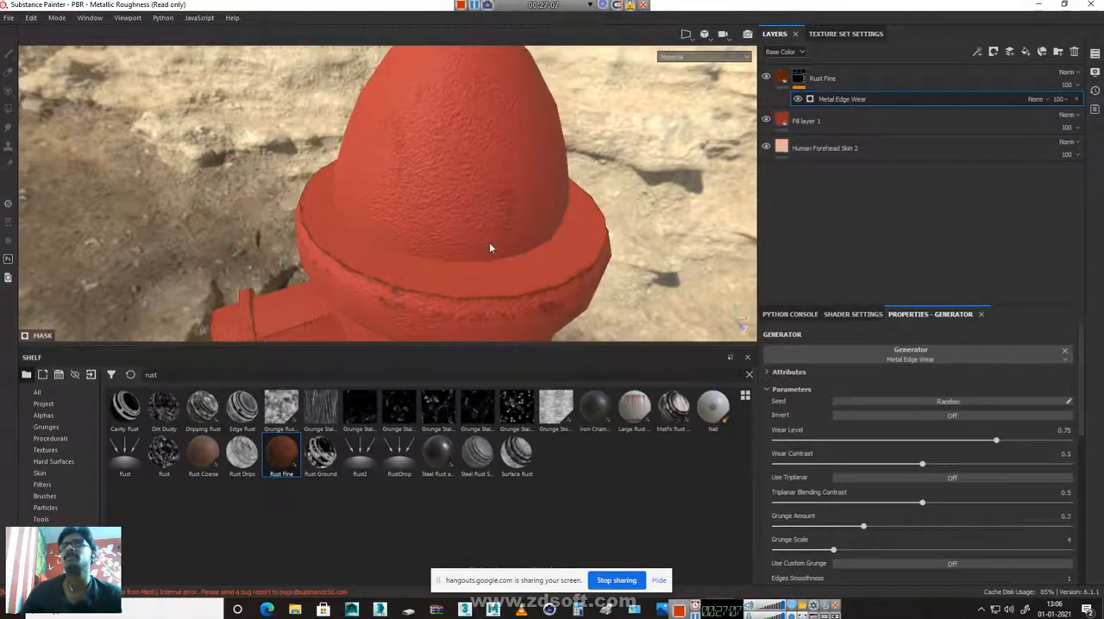
{"action": "middle_click_drag", "start_coordinate": [490, 247], "coordinate": [486, 38], "text": "alt"}
{"action": "left_click_drag", "start_coordinate": [501, 266], "coordinate": [484, 330], "text": "alt"}
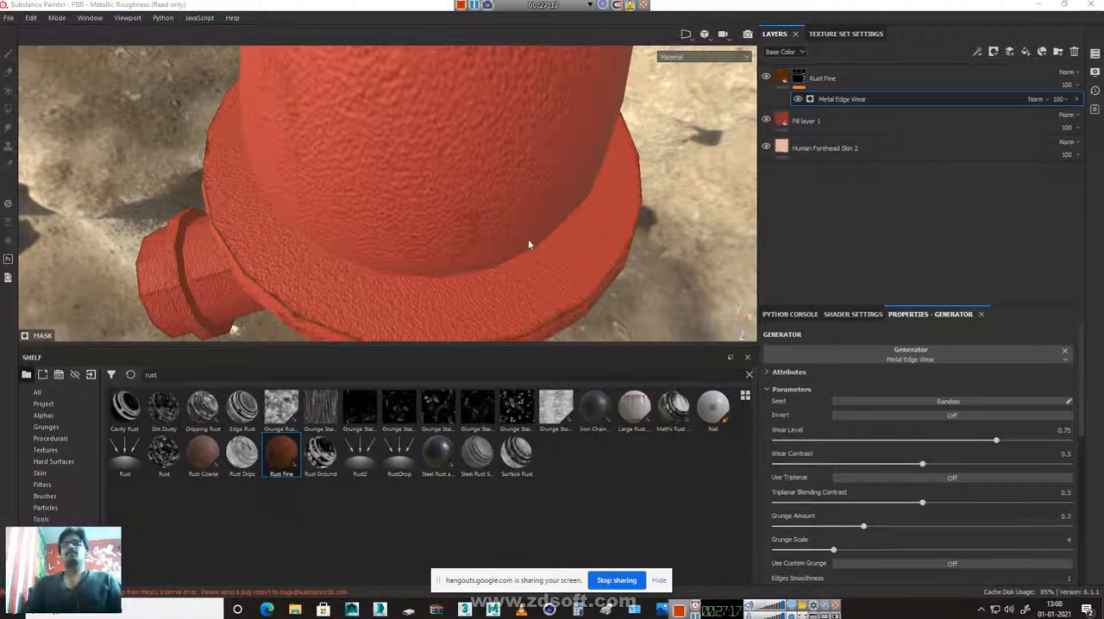
{"action": "left_click_drag", "start_coordinate": [635, 277], "coordinate": [659, 234], "text": "alt"}
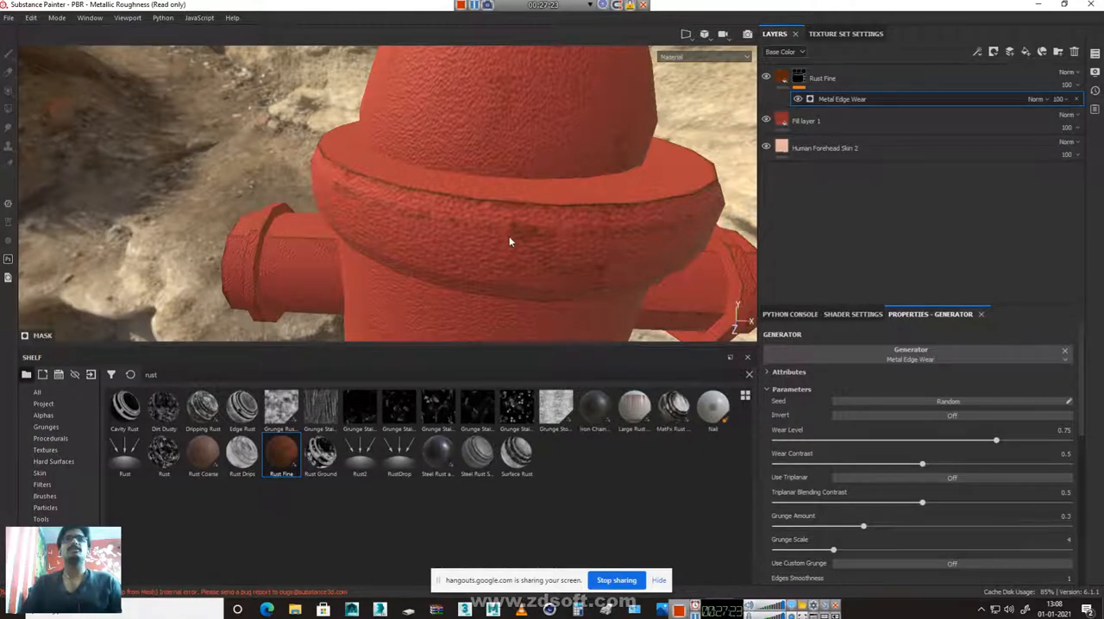
{"action": "left_click", "coordinate": [828, 99]}
{"action": "left_click_drag", "start_coordinate": [996, 442], "coordinate": [1051, 435]}
Examine the increased rust wear on the hydrant's cap, collar and side outlets from several angles
{"action": "right_click_drag", "start_coordinate": [498, 313], "coordinate": [322, 157], "text": "alt"}
{"action": "middle_click_drag", "start_coordinate": [597, 231], "coordinate": [488, 116], "text": "alt"}
{"action": "left_click_drag", "start_coordinate": [417, 236], "coordinate": [233, 335], "text": "alt"}
{"action": "middle_click_drag", "start_coordinate": [409, 145], "coordinate": [416, 367], "text": "alt"}
{"action": "right_click_drag", "start_coordinate": [410, 195], "coordinate": [392, 259], "text": "alt"}
{"action": "left_click_drag", "start_coordinate": [392, 258], "coordinate": [424, 265], "text": "alt"}
{"action": "middle_click_drag", "start_coordinate": [425, 265], "coordinate": [406, 129], "text": "alt"}
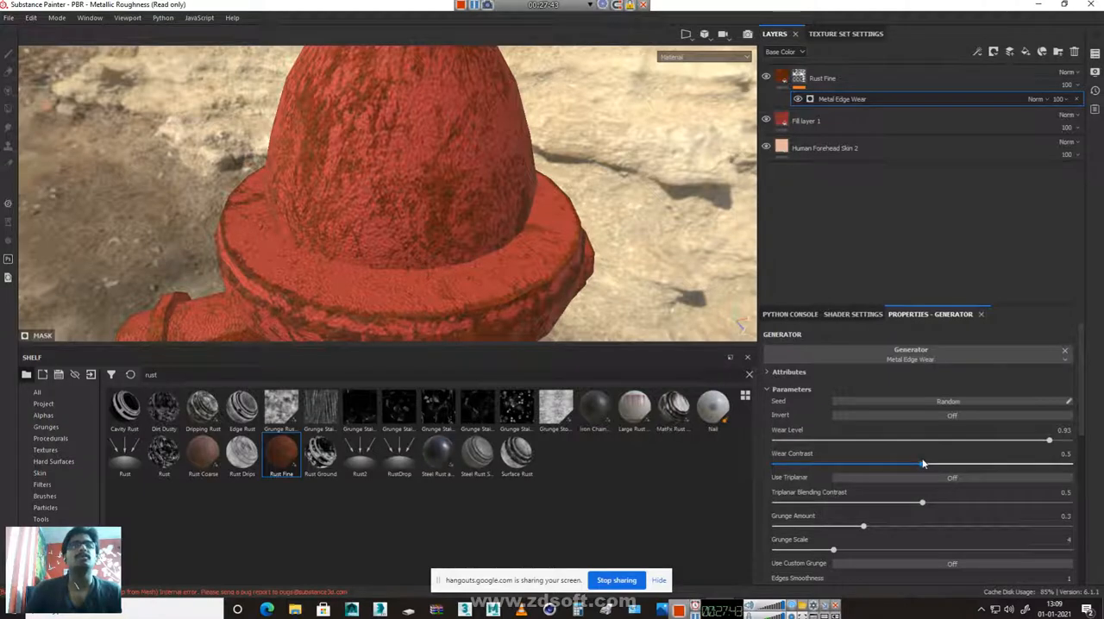
Set the generator's Wear Contrast to 0.58, Triplanar Blending Contrast to 0.51 and Grunge Amount to 0.77
{"action": "left_click_drag", "start_coordinate": [867, 464], "coordinate": [946, 464]}
{"action": "left_click_drag", "start_coordinate": [922, 508], "coordinate": [1001, 529]}
{"action": "left_click", "coordinate": [923, 516]}
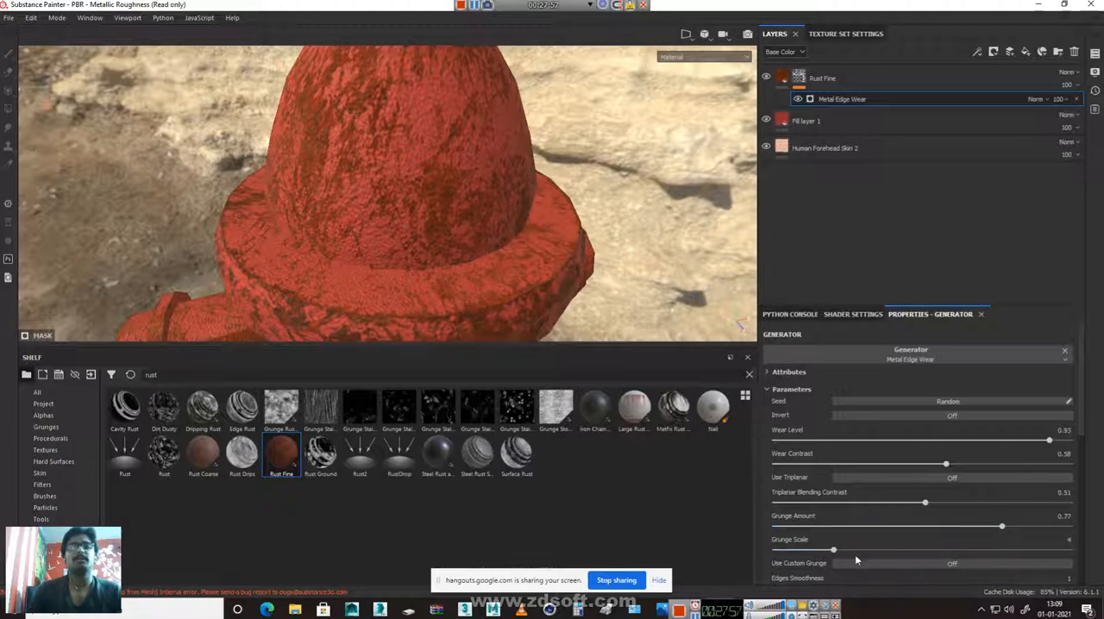
Try Grunge Scale values of 3 and 14 on the whole hydrant, and return the scale to 4
{"action": "mouse_move", "coordinate": [833, 550]}
{"action": "left_mouse_down"}
{"action": "mouse_move", "coordinate": [892, 550]}
{"action": "mouse_move", "coordinate": [814, 550]}
{"action": "left_mouse_up"}
{"action": "scroll", "coordinate": [327, 191], "scroll_direction": "down", "scroll_amount": 5}
{"action": "middle_click_drag", "start_coordinate": [421, 242], "coordinate": [392, 188], "text": "alt"}
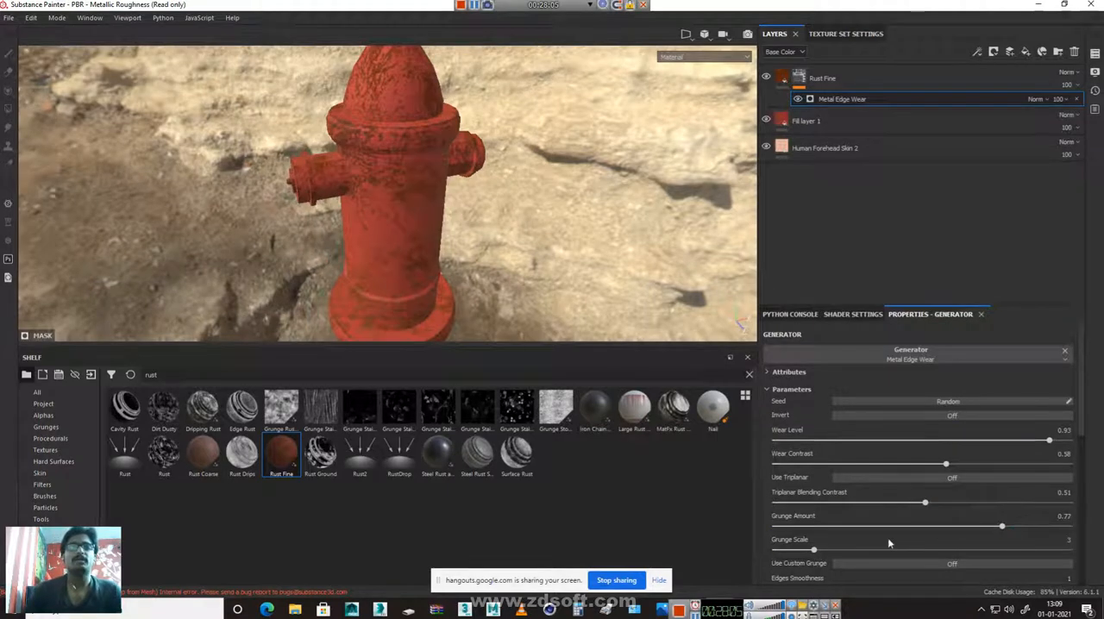
{"action": "left_click_drag", "start_coordinate": [813, 550], "coordinate": [1031, 552]}
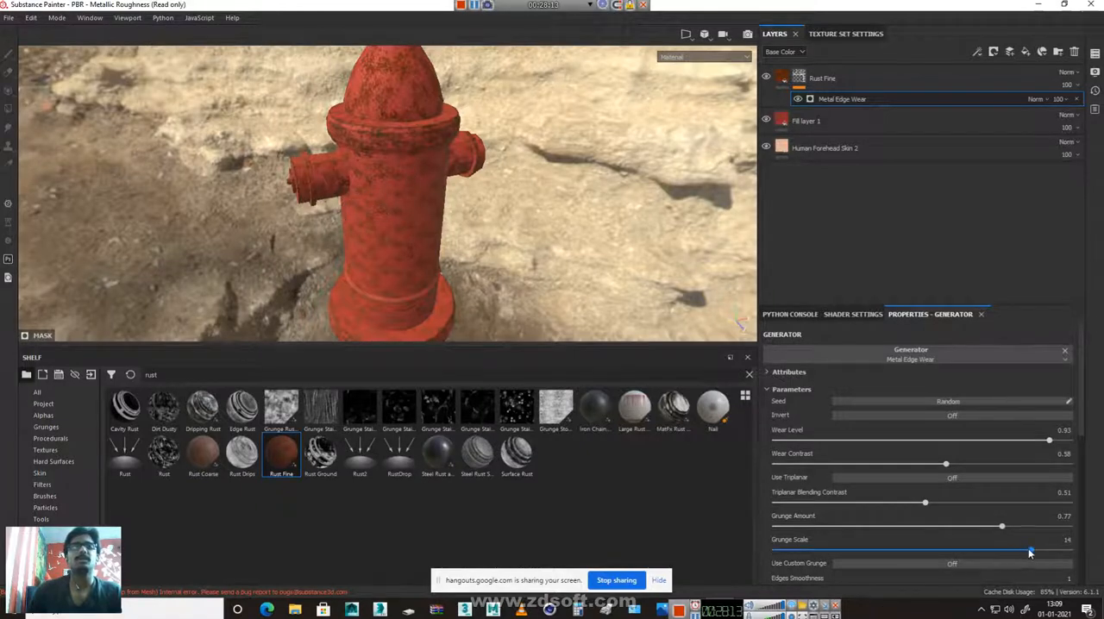
{"action": "left_click_drag", "start_coordinate": [1031, 553], "coordinate": [833, 551]}
Inspect the generated rust around the hydrant's body, outlets, collar and cap up close
{"action": "left_click_drag", "start_coordinate": [366, 148], "coordinate": [301, 131], "text": "alt"}
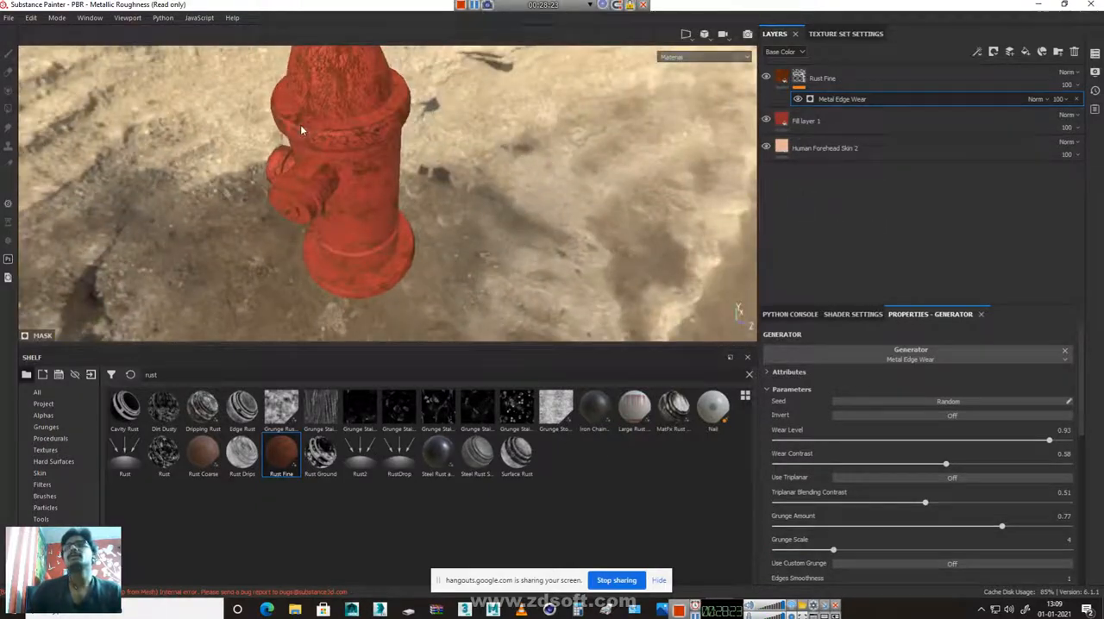
{"action": "scroll", "coordinate": [302, 130], "scroll_direction": "up", "scroll_amount": 3}
{"action": "middle_click_drag", "start_coordinate": [302, 130], "coordinate": [316, 219], "text": "alt"}
{"action": "right_click_drag", "start_coordinate": [315, 219], "coordinate": [607, 285], "text": "alt"}
{"action": "middle_click_drag", "start_coordinate": [598, 173], "coordinate": [468, 233], "text": "alt"}
{"action": "right_click_drag", "start_coordinate": [582, 218], "coordinate": [565, 173], "text": "alt"}
{"action": "left_click_drag", "start_coordinate": [565, 173], "coordinate": [434, 229], "text": "alt"}
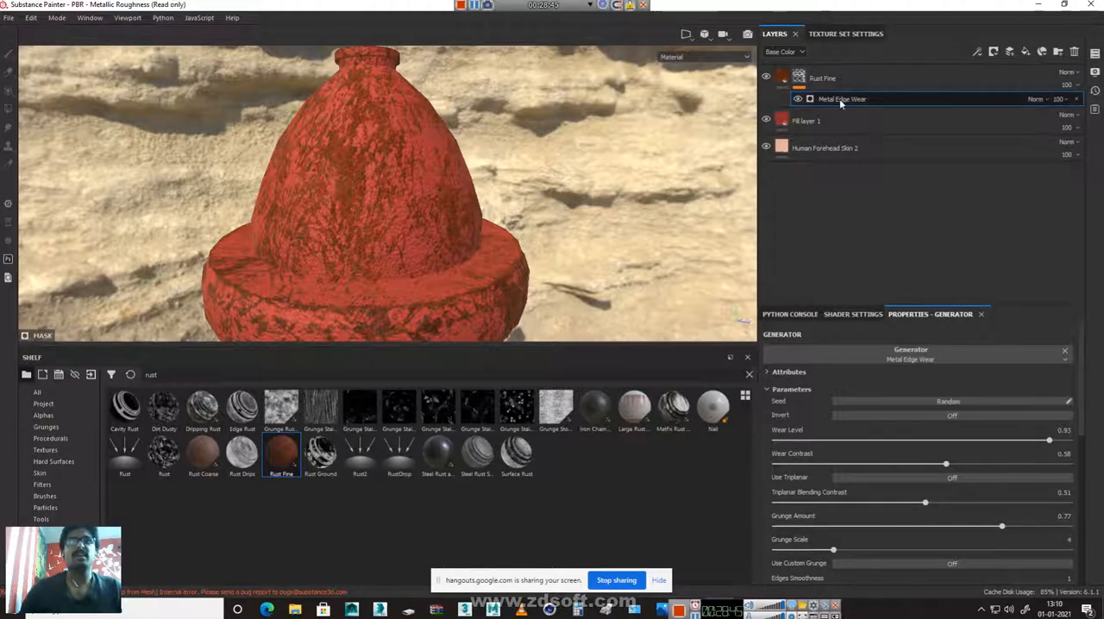
Add a Paint effect above Metal Edge Wear in the Rust Fine mask and choose the Dirt 2 brush
{"action": "left_click", "coordinate": [980, 52]}
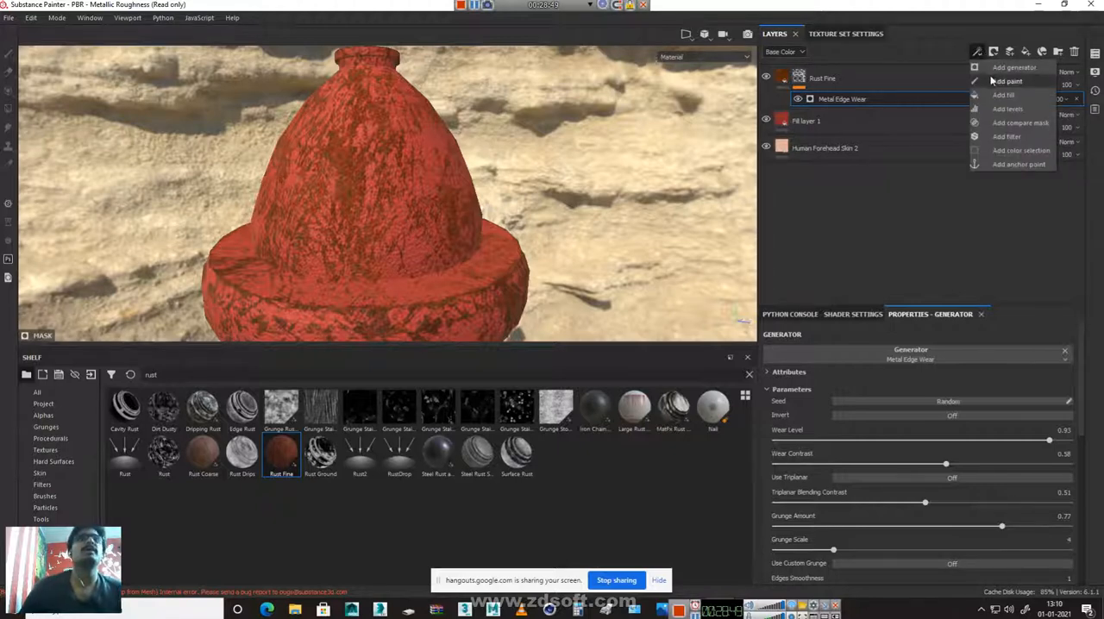
{"action": "left_click", "coordinate": [1005, 81]}
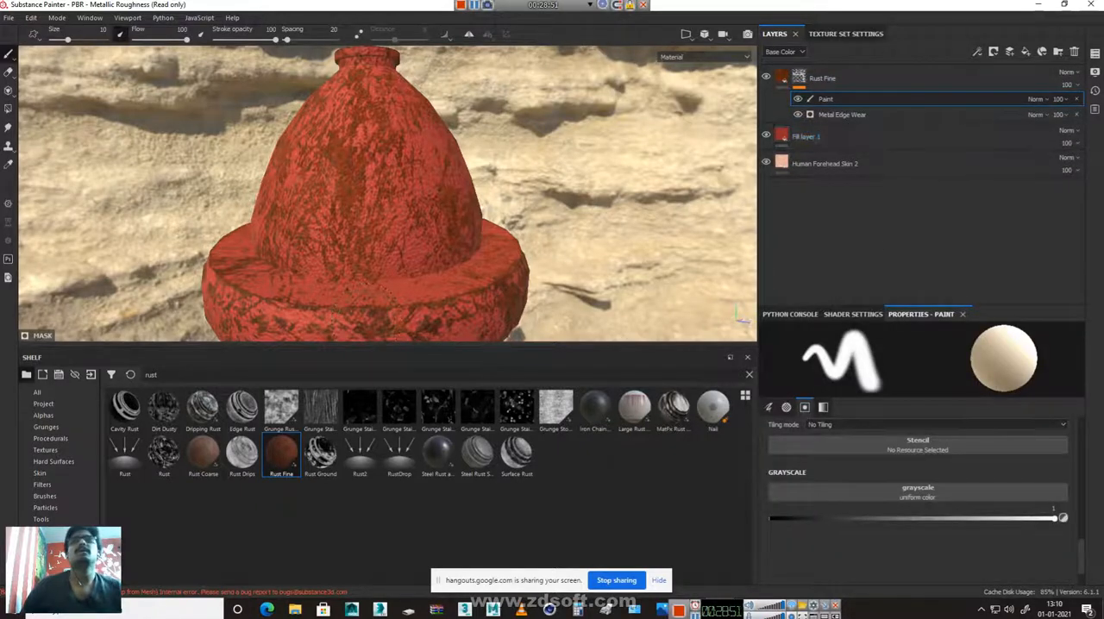
{"action": "left_click", "coordinate": [42, 484]}
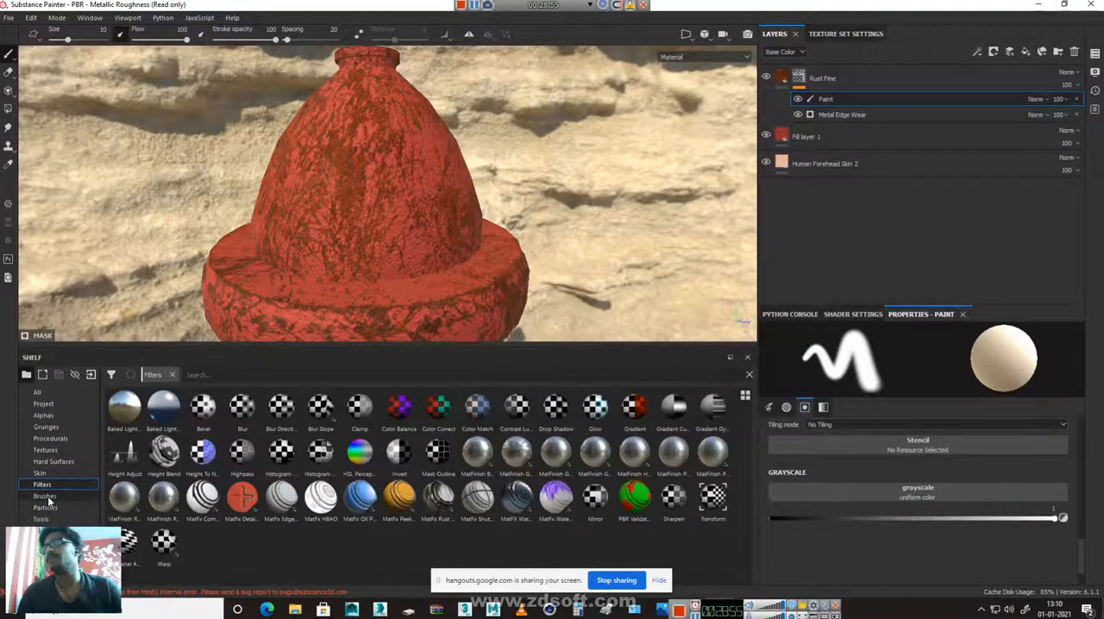
{"action": "left_click", "coordinate": [45, 496]}
{"action": "scroll", "coordinate": [553, 483], "scroll_direction": "down", "scroll_amount": 3}
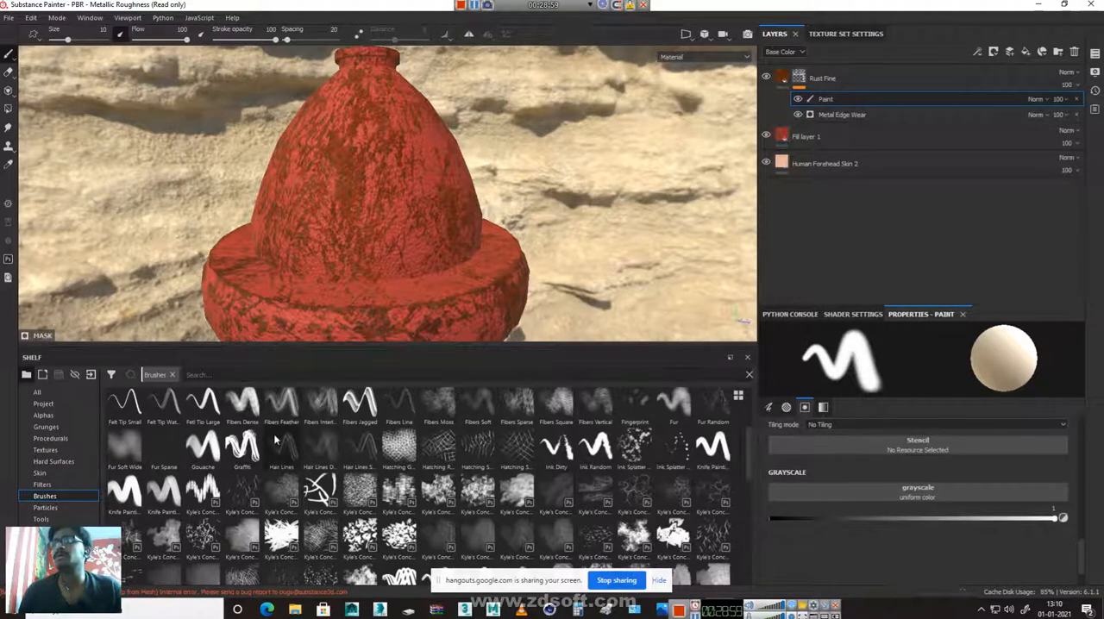
{"action": "scroll", "coordinate": [276, 439], "scroll_direction": "down", "scroll_amount": 5}
{"action": "scroll", "coordinate": [276, 439], "scroll_direction": "down", "scroll_amount": 2}
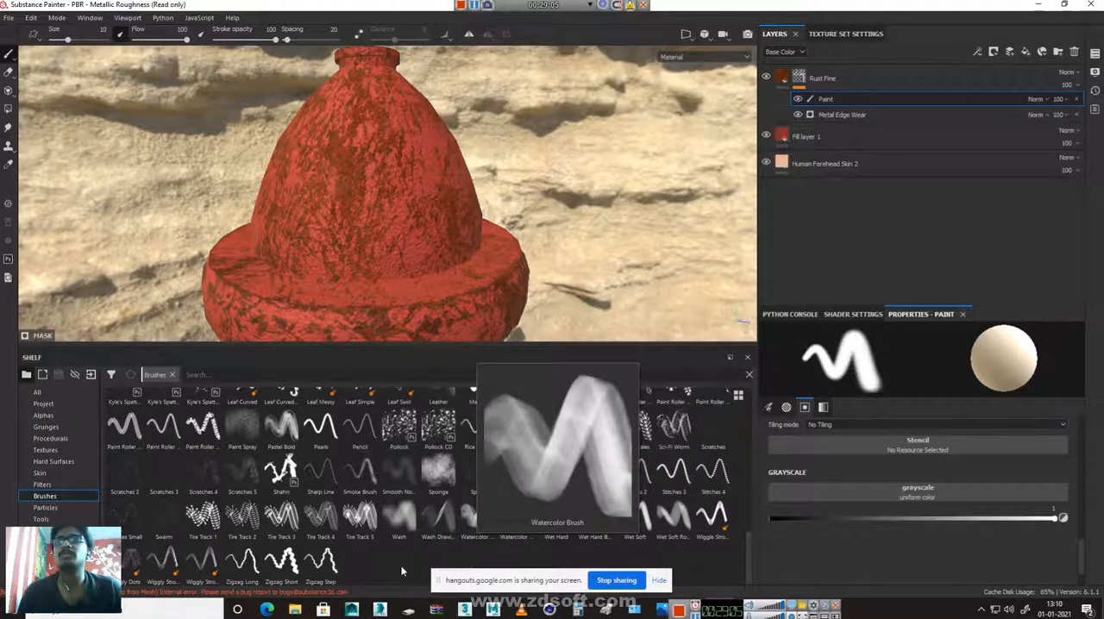
{"action": "scroll", "coordinate": [394, 555], "scroll_direction": "up", "scroll_amount": 3}
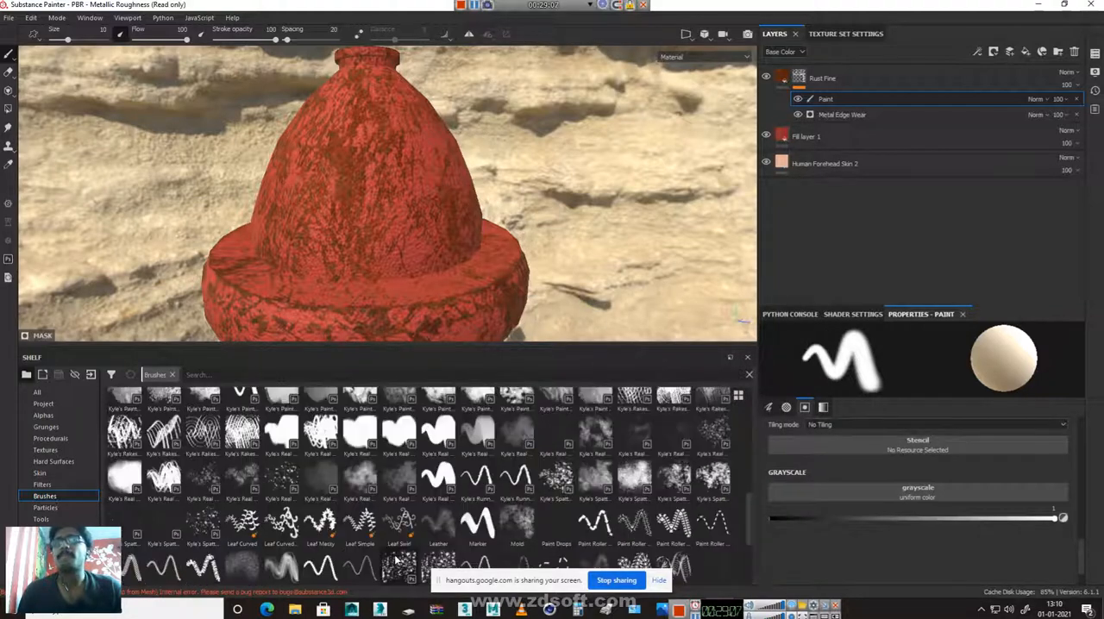
{"action": "scroll", "coordinate": [396, 559], "scroll_direction": "up", "scroll_amount": 3}
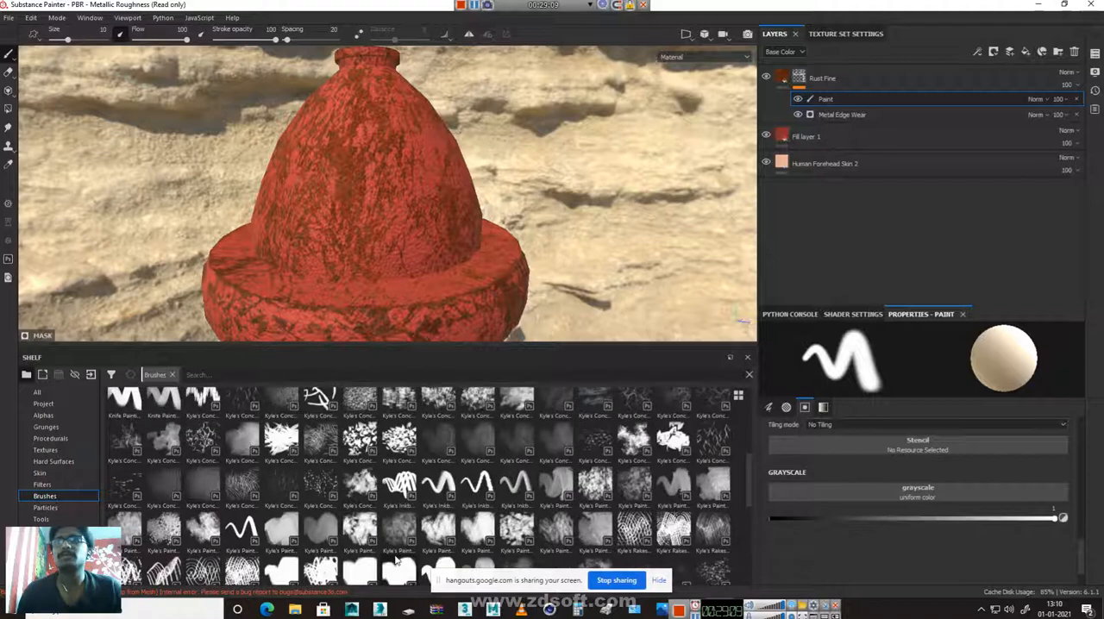
{"action": "scroll", "coordinate": [396, 559], "scroll_direction": "up", "scroll_amount": 3}
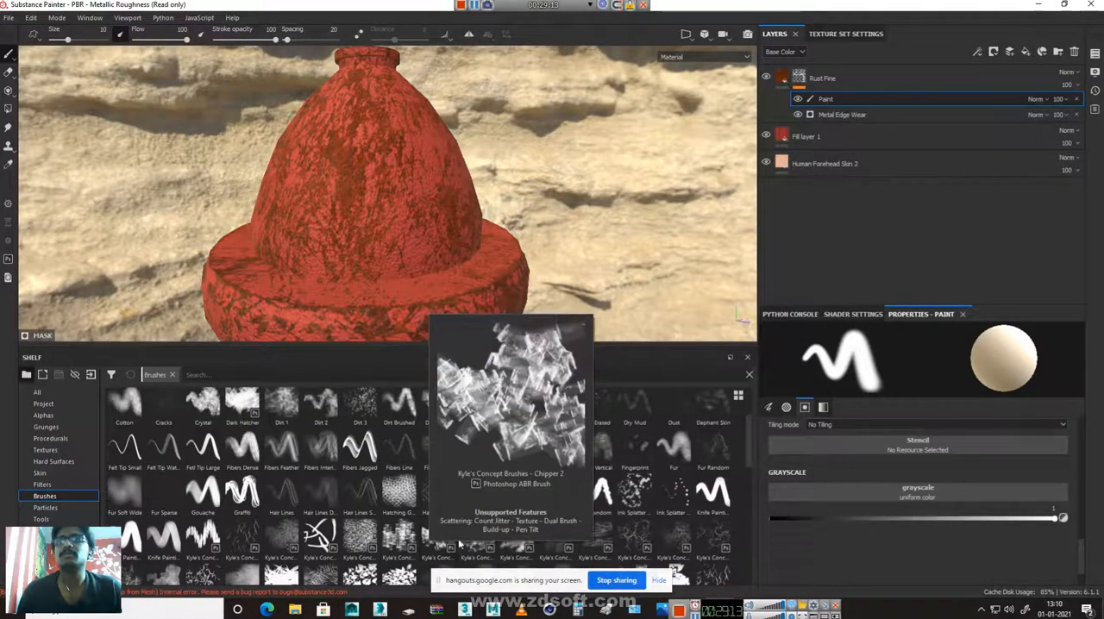
{"action": "left_click", "coordinate": [318, 411]}
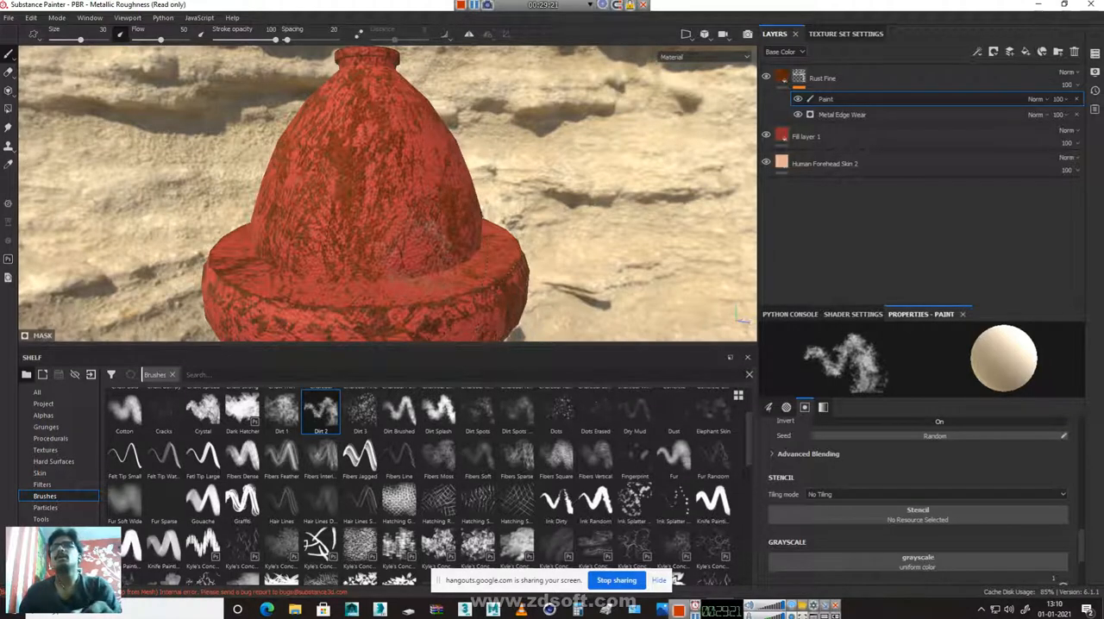
Reduce the Dirt 2 brush size to 4.46 and paint rust at the joint between cap and collar
{"action": "right_click", "coordinate": [415, 244]}
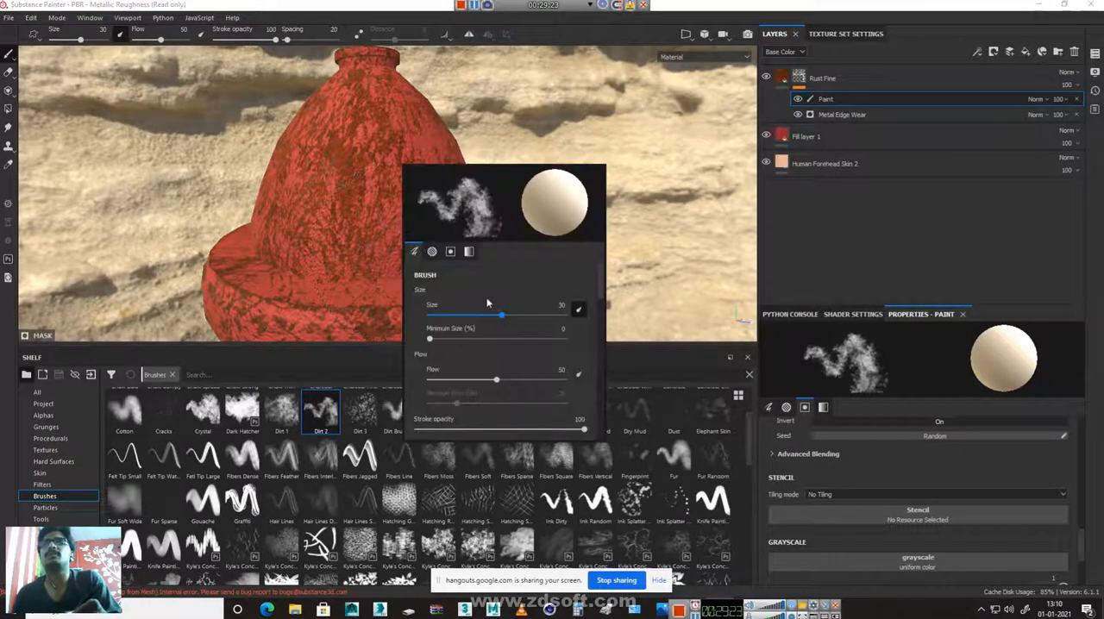
{"action": "mouse_move", "coordinate": [495, 316]}
{"action": "left_mouse_down"}
{"action": "mouse_move", "coordinate": [435, 319]}
{"action": "mouse_move", "coordinate": [369, 301]}
{"action": "mouse_move", "coordinate": [378, 280]}
{"action": "left_mouse_up"}
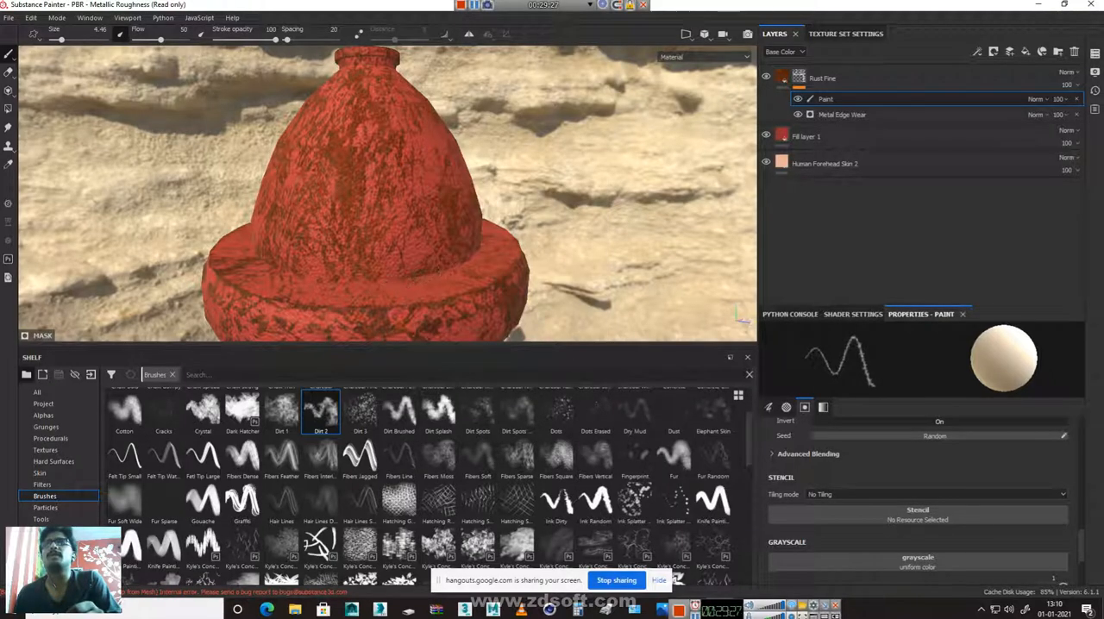
{"action": "right_click_drag", "start_coordinate": [424, 271], "coordinate": [1036, 402], "text": "alt"}
{"action": "mouse_move", "coordinate": [518, 304]}
{"action": "left_mouse_down", "text": "alt"}
{"action": "mouse_move", "coordinate": [529, 200]}
{"action": "mouse_move", "coordinate": [481, 274]}
{"action": "mouse_move", "coordinate": [547, 199]}
{"action": "mouse_move", "coordinate": [540, 205]}
{"action": "left_mouse_up", "text": "alt"}
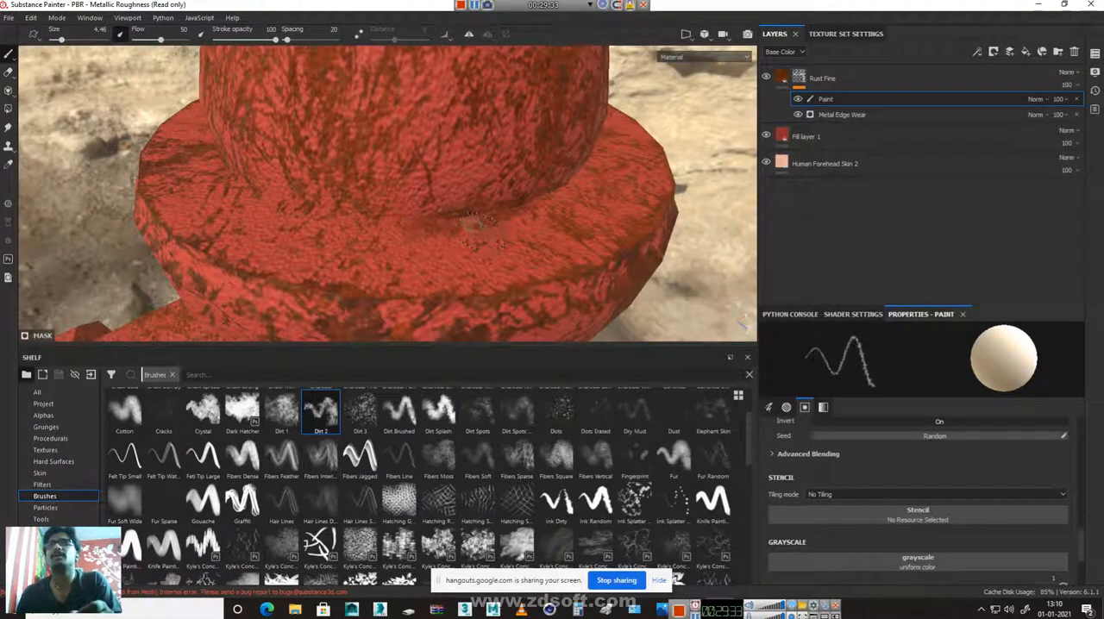
Set the brush size to 22.87 with a minimum size of 42% and paint broader rust around the cap's base
{"action": "right_click", "coordinate": [471, 222]}
{"action": "mouse_move", "coordinate": [545, 291]}
{"action": "left_mouse_down"}
{"action": "mouse_move", "coordinate": [503, 316]}
{"action": "mouse_move", "coordinate": [551, 316]}
{"action": "left_mouse_up"}
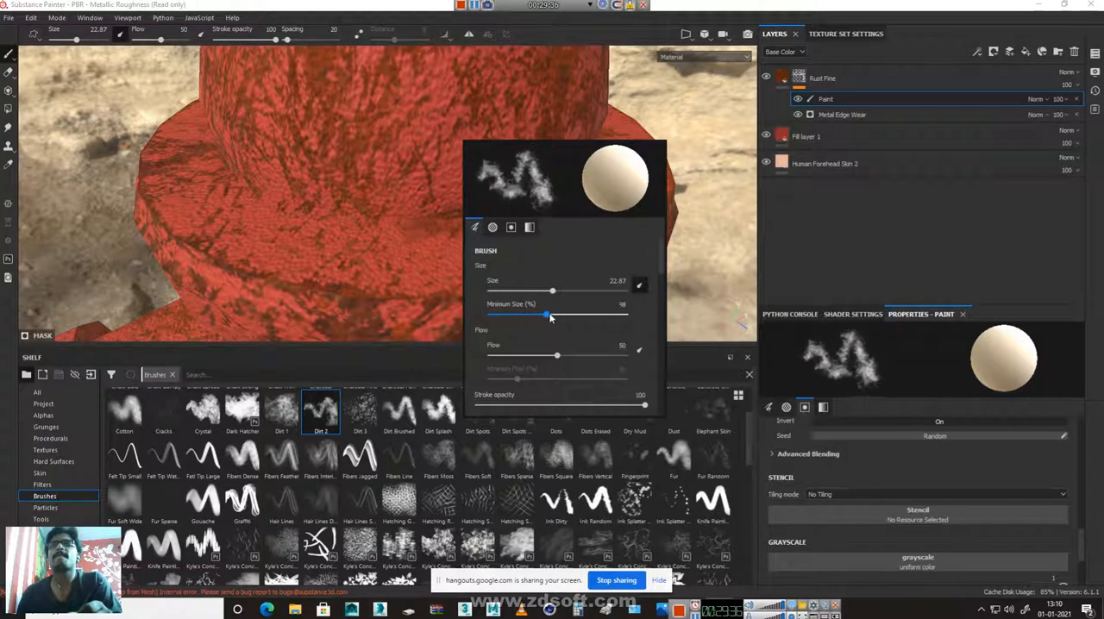
{"action": "left_click", "coordinate": [392, 234]}
{"action": "mouse_move", "coordinate": [429, 207]}
{"action": "left_mouse_down"}
{"action": "mouse_move", "coordinate": [454, 188]}
{"action": "mouse_move", "coordinate": [574, 203]}
{"action": "left_mouse_up"}
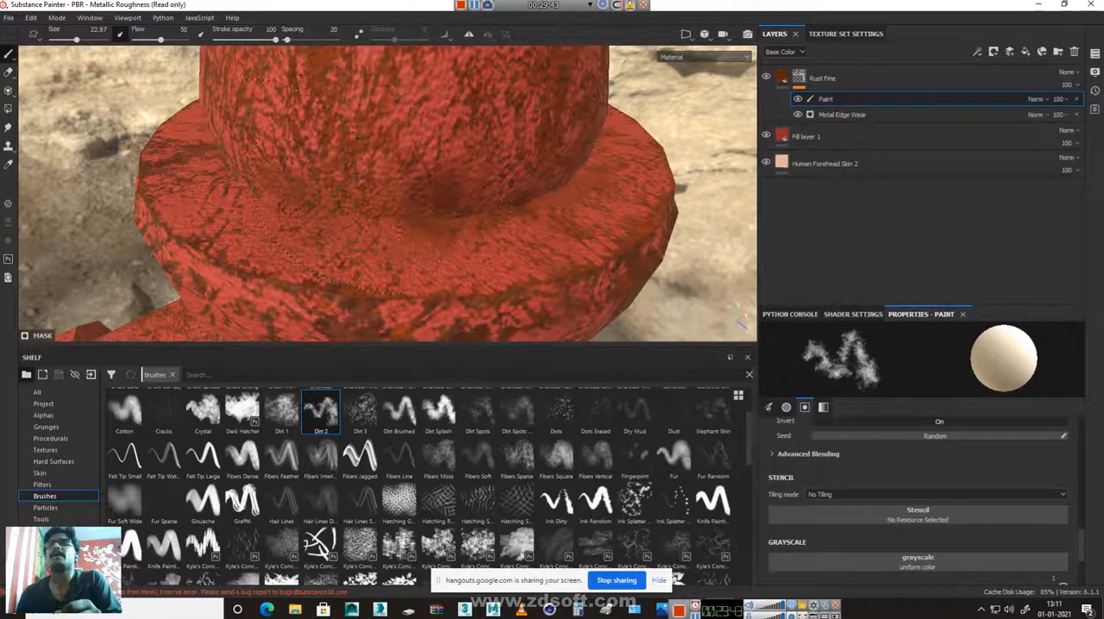
Reduce the brush size to 2.33 and paint fine rust along the seam where the cap meets the collar
{"action": "right_click", "coordinate": [578, 289]}
{"action": "left_click_drag", "start_coordinate": [613, 326], "coordinate": [559, 326]}
{"action": "left_click_drag", "start_coordinate": [420, 226], "coordinate": [372, 218], "text": "alt"}
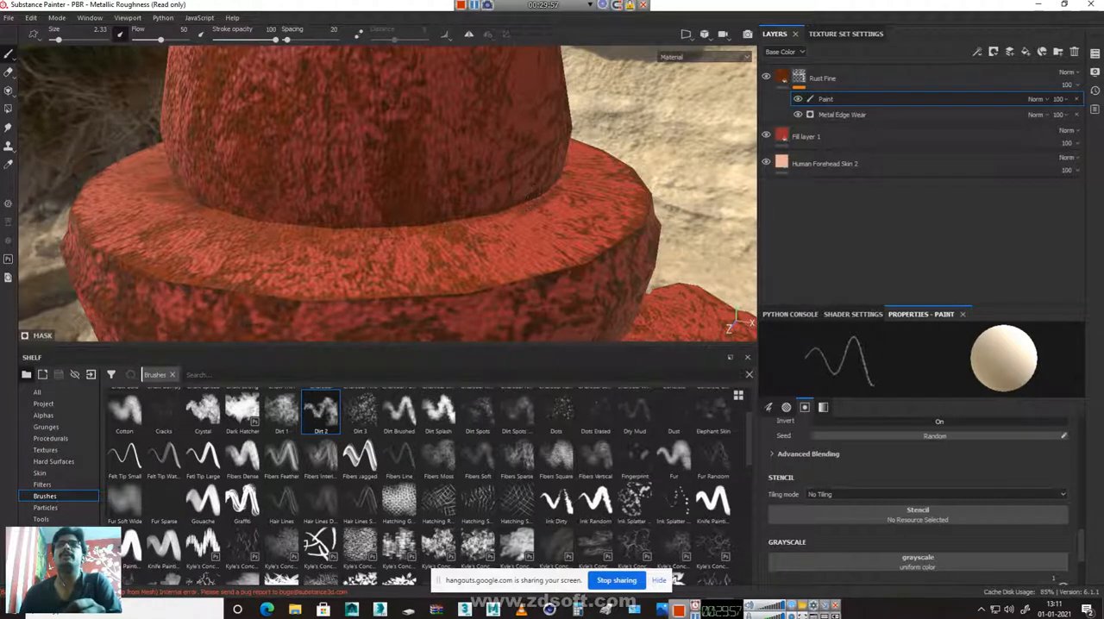
{"action": "left_click_drag", "start_coordinate": [642, 185], "coordinate": [416, 241], "text": "alt"}
{"action": "right_click_drag", "start_coordinate": [447, 239], "coordinate": [573, 286], "text": "alt"}
{"action": "right_click_drag", "start_coordinate": [418, 272], "coordinate": [449, 256], "text": "shift"}
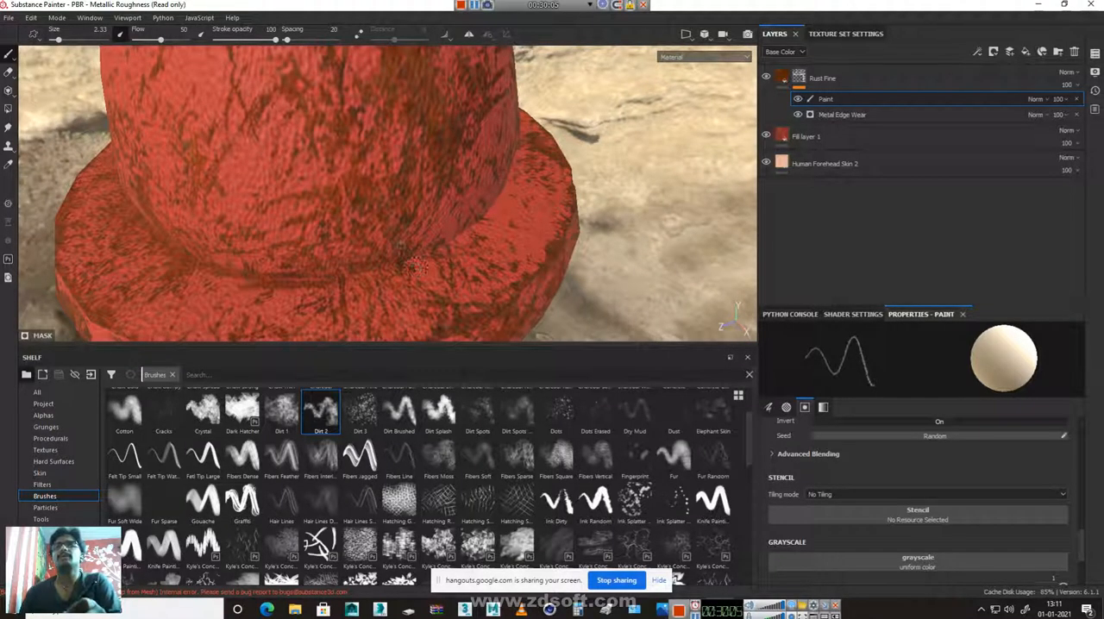
Switch to the Dirt 1 brush, dab rust around the cap's base, and reduce the brush size to 3.62
{"action": "right_click", "coordinate": [402, 221]}
{"action": "left_click_drag", "start_coordinate": [428, 294], "coordinate": [468, 295]}
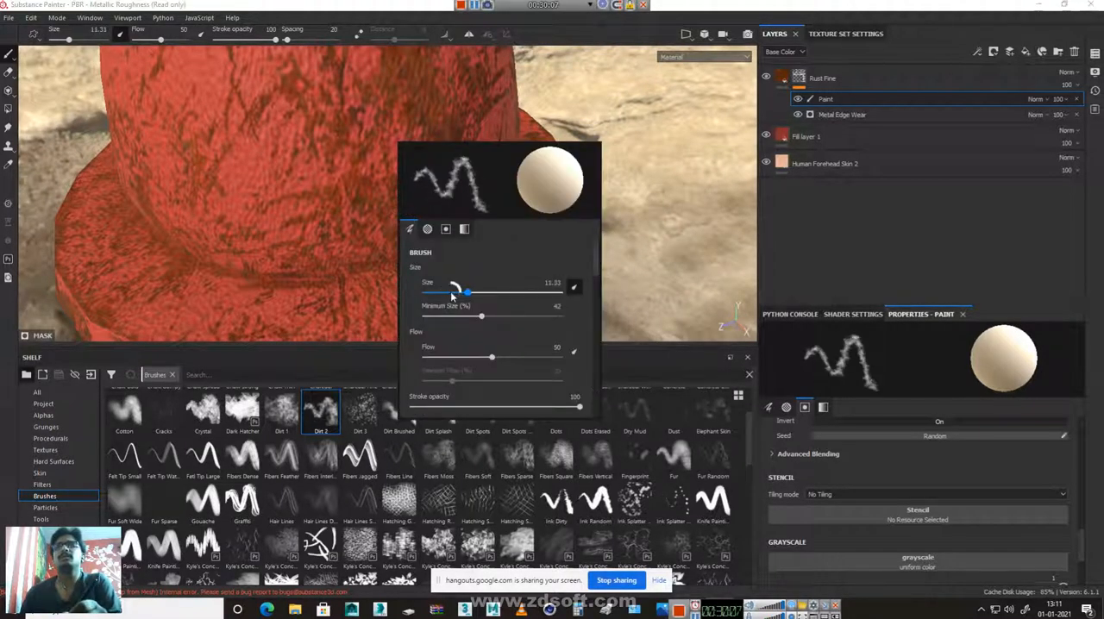
{"action": "left_click", "coordinate": [282, 412]}
{"action": "left_click", "coordinate": [334, 296]}
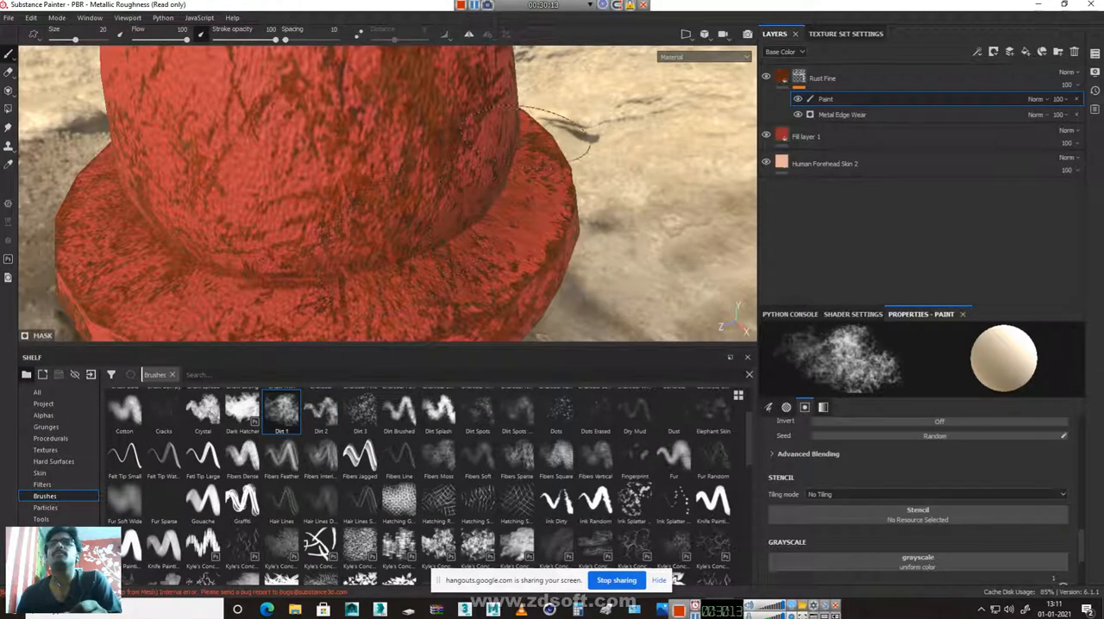
{"action": "left_click", "coordinate": [363, 246]}
{"action": "right_click", "coordinate": [479, 187]}
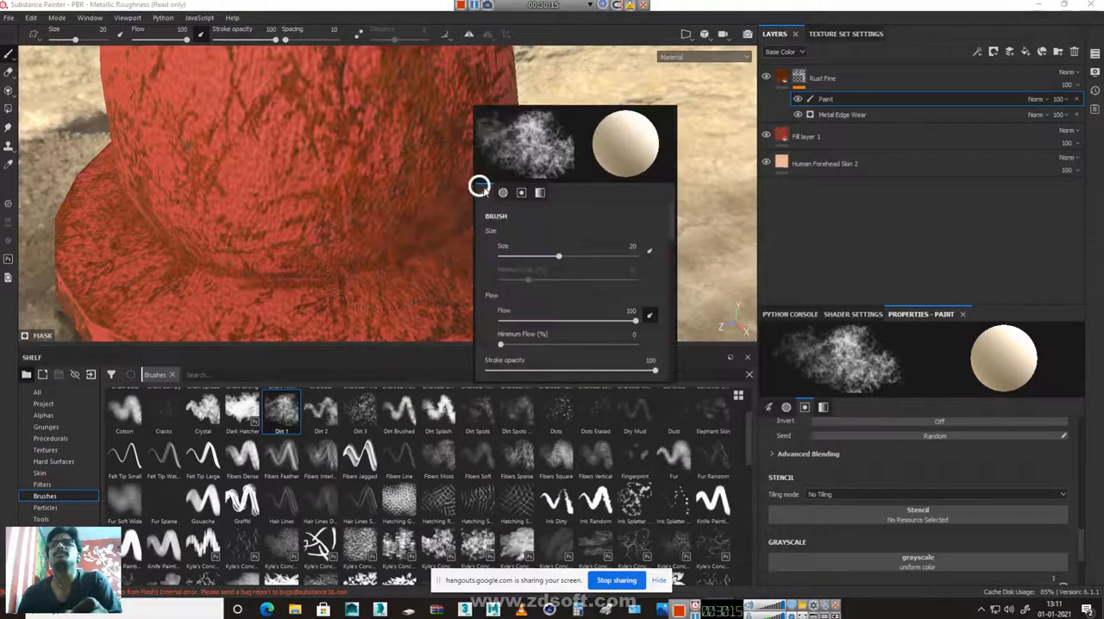
{"action": "mouse_move", "coordinate": [558, 257]}
{"action": "left_mouse_down"}
{"action": "mouse_move", "coordinate": [266, 271]}
{"action": "mouse_move", "coordinate": [464, 198]}
{"action": "mouse_move", "coordinate": [266, 173]}
{"action": "mouse_move", "coordinate": [523, 163]}
{"action": "mouse_move", "coordinate": [170, 184]}
{"action": "mouse_move", "coordinate": [517, 246]}
{"action": "mouse_move", "coordinate": [434, 239]}
{"action": "mouse_move", "coordinate": [513, 276]}
{"action": "left_mouse_up"}
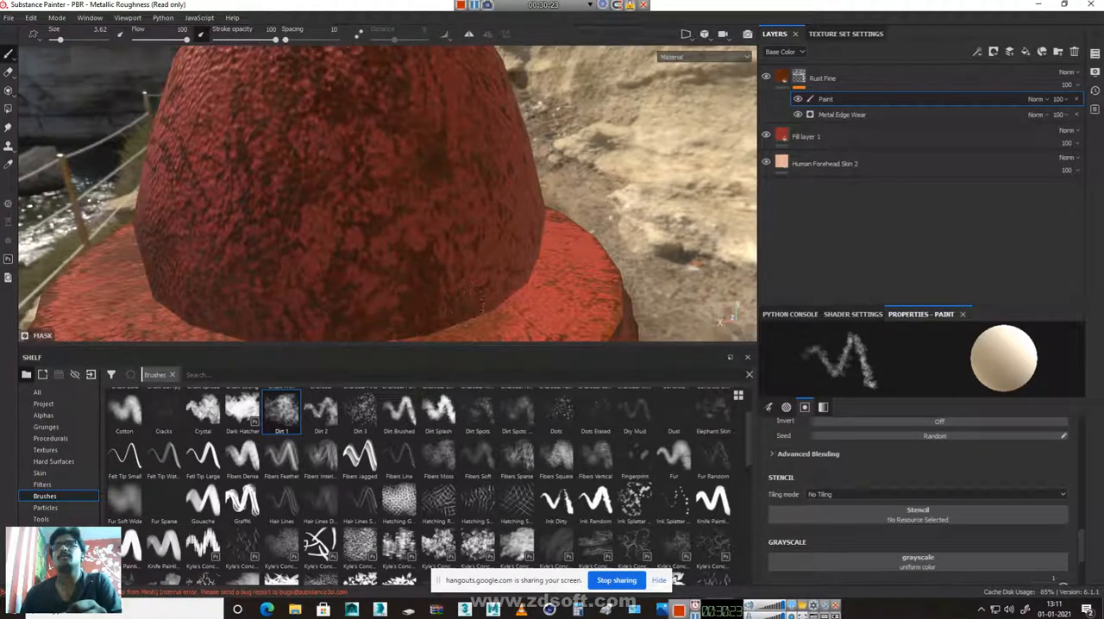
Paint fine rust with the Dirt 1 brush along the seam where the cap's base meets the collar, working around the hydrant
{"action": "left_click_drag", "start_coordinate": [604, 244], "coordinate": [498, 267], "text": "alt"}
{"action": "scroll", "coordinate": [498, 267], "scroll_direction": "up", "scroll_amount": 3}
{"action": "left_click_drag", "start_coordinate": [304, 226], "coordinate": [320, 3], "text": "alt"}
{"action": "mouse_move", "coordinate": [510, 167]}
{"action": "left_mouse_down", "text": "alt"}
{"action": "mouse_move", "coordinate": [481, 185]}
{"action": "mouse_move", "coordinate": [458, 83]}
{"action": "left_mouse_up", "text": "alt"}
{"action": "mouse_move", "coordinate": [403, 214]}
{"action": "left_mouse_down"}
{"action": "mouse_move", "coordinate": [463, 196]}
{"action": "mouse_move", "coordinate": [507, 164]}
{"action": "mouse_move", "coordinate": [579, 157]}
{"action": "mouse_move", "coordinate": [504, 130]}
{"action": "mouse_move", "coordinate": [406, 217]}
{"action": "left_mouse_up"}
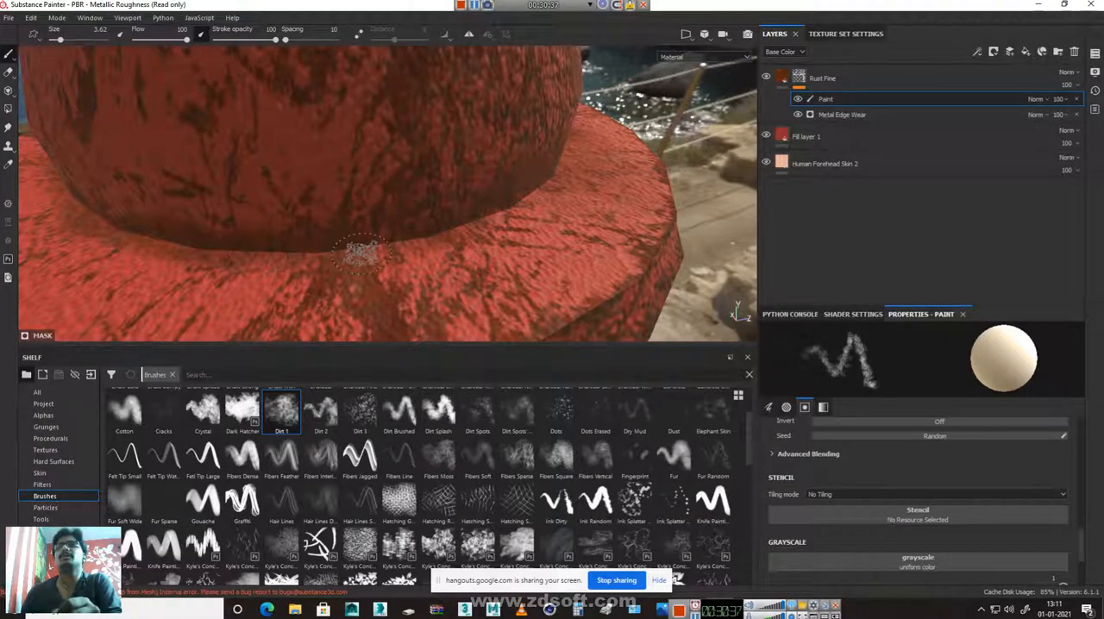
{"action": "left_click_drag", "start_coordinate": [517, 276], "coordinate": [442, 217], "text": "alt"}
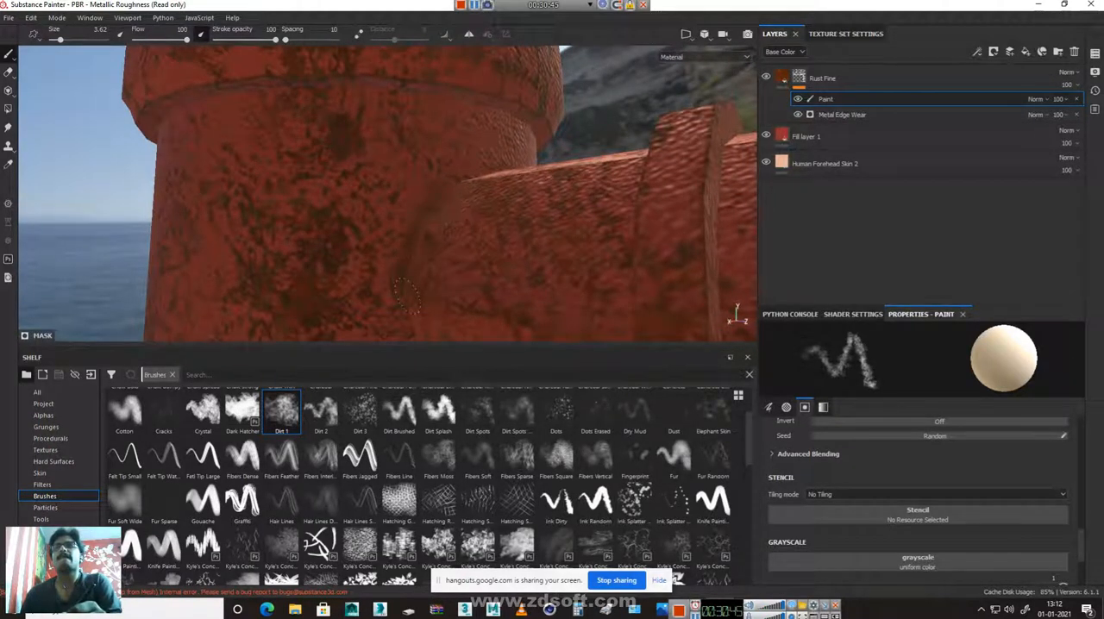
Paint rust along the joints between the outlets and the barrel and around the side outlet's raised ring
{"action": "left_click_drag", "start_coordinate": [558, 244], "coordinate": [509, 203], "text": "alt"}
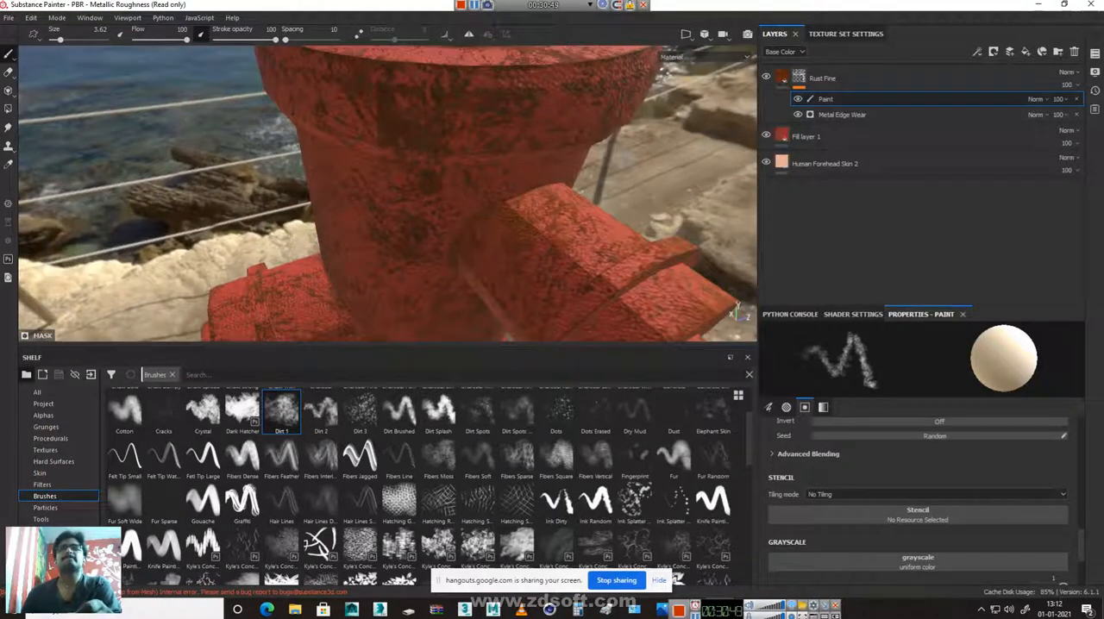
{"action": "left_click_drag", "start_coordinate": [624, 237], "coordinate": [422, 202], "text": "alt"}
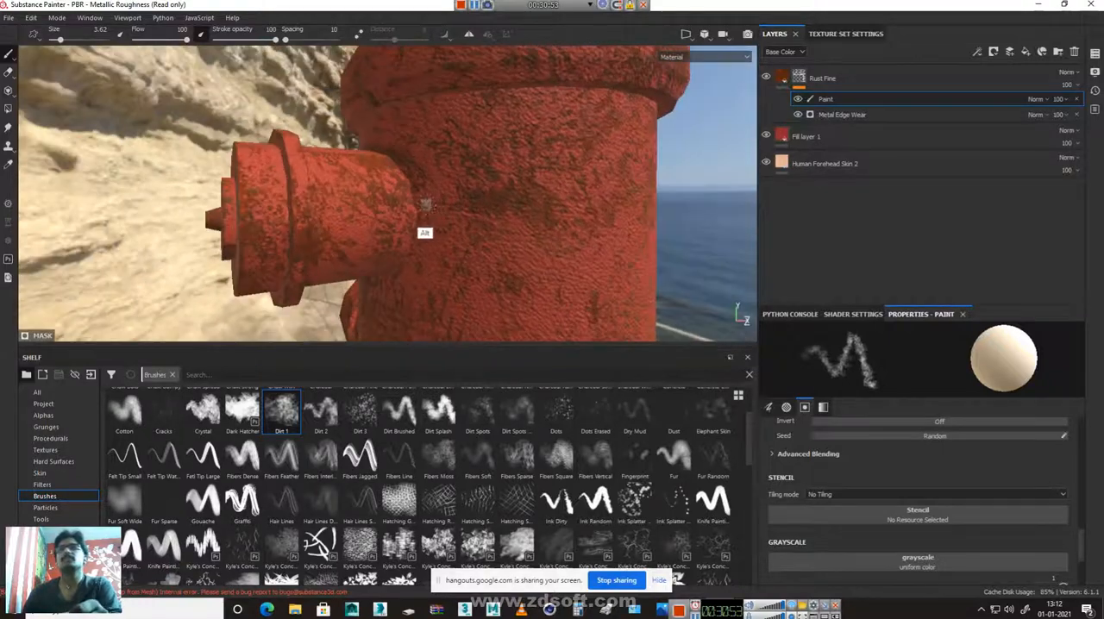
{"action": "left_click_drag", "start_coordinate": [389, 289], "coordinate": [348, 348], "text": "alt"}
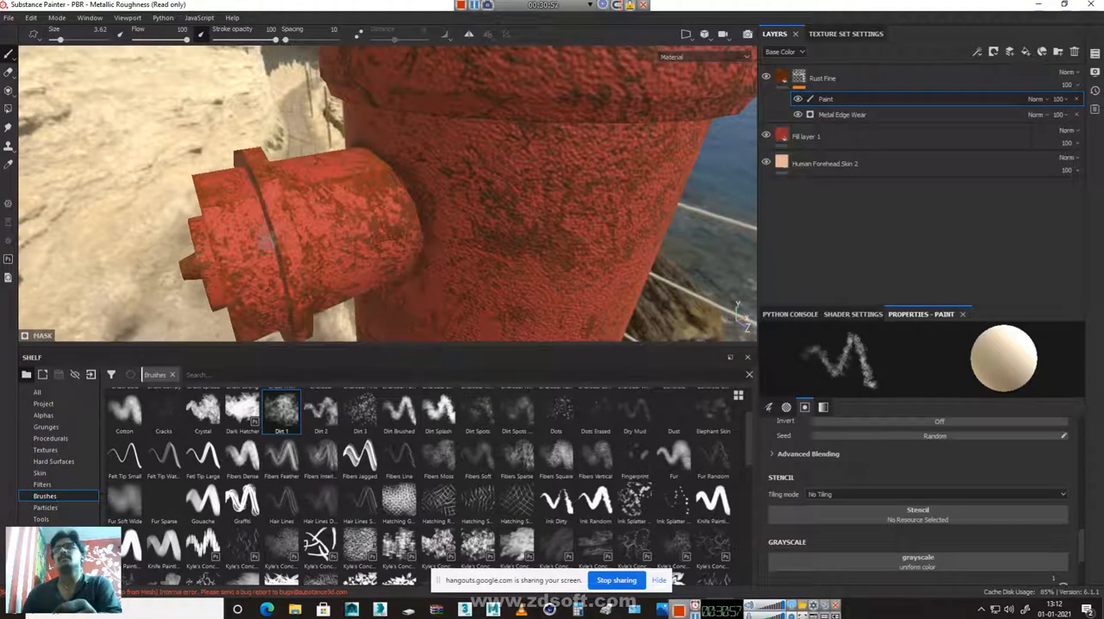
{"action": "left_click_drag", "start_coordinate": [340, 240], "coordinate": [242, 234], "text": "alt"}
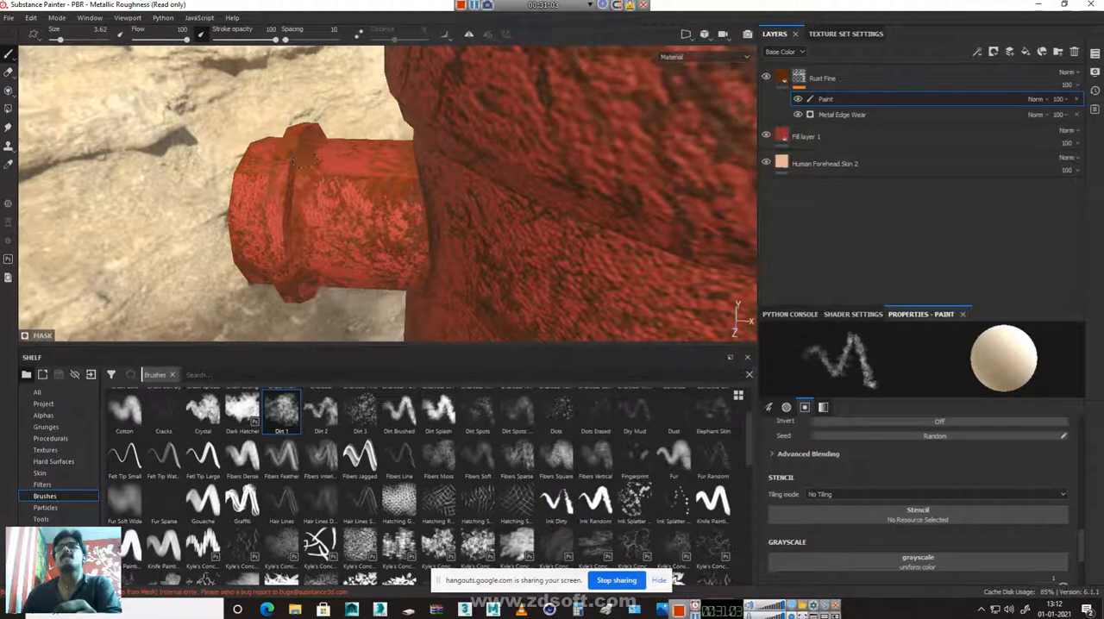
{"action": "left_click_drag", "start_coordinate": [681, 296], "coordinate": [691, 204], "text": "alt"}
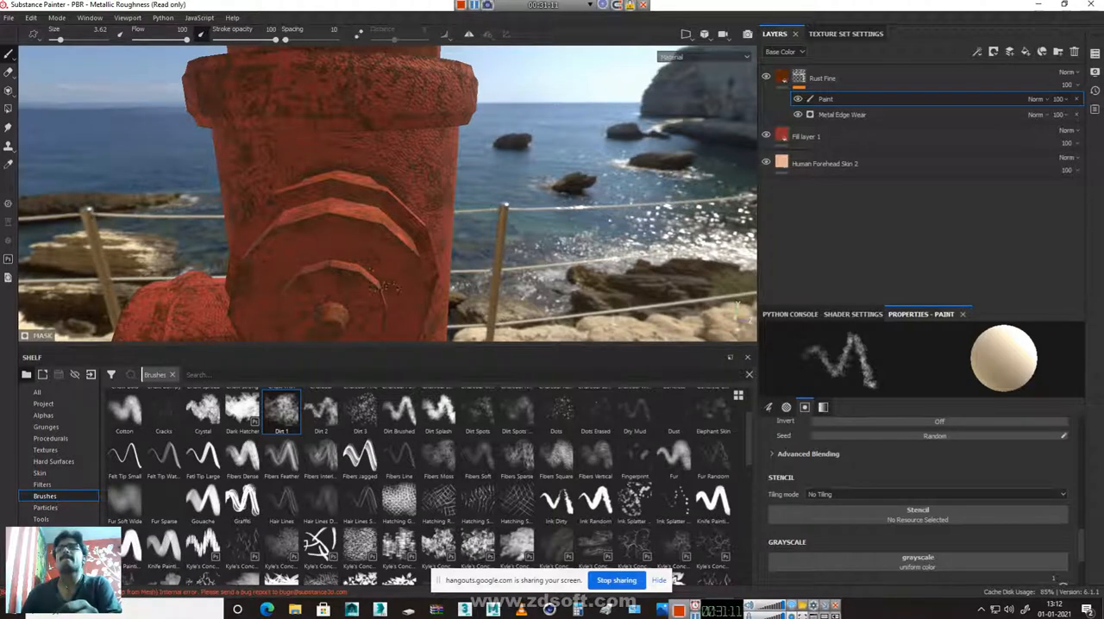
{"action": "left_click_drag", "start_coordinate": [311, 275], "coordinate": [341, 326], "text": "alt"}
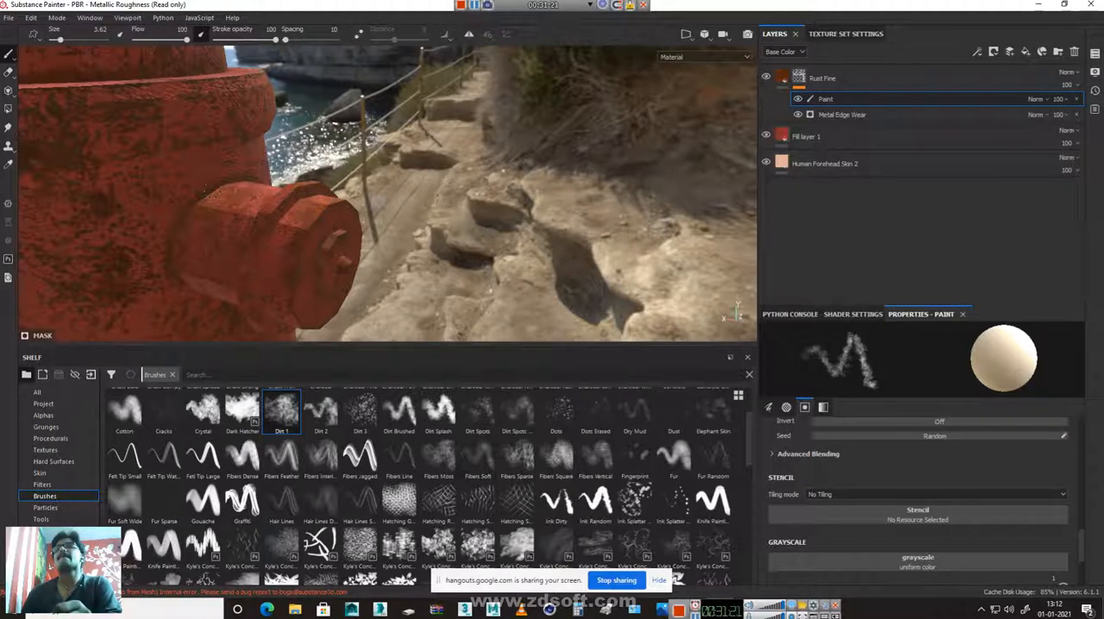
Paint rust on the outlet's neck and end cap and along the barrel beneath the collar
{"action": "right_click_drag", "start_coordinate": [322, 247], "coordinate": [182, 166], "text": "alt"}
{"action": "left_click_drag", "start_coordinate": [183, 166], "coordinate": [329, 226], "text": "alt"}
{"action": "middle_click_drag", "start_coordinate": [330, 226], "coordinate": [292, 262], "text": "alt"}
{"action": "left_click_drag", "start_coordinate": [291, 262], "coordinate": [547, 249], "text": "alt"}
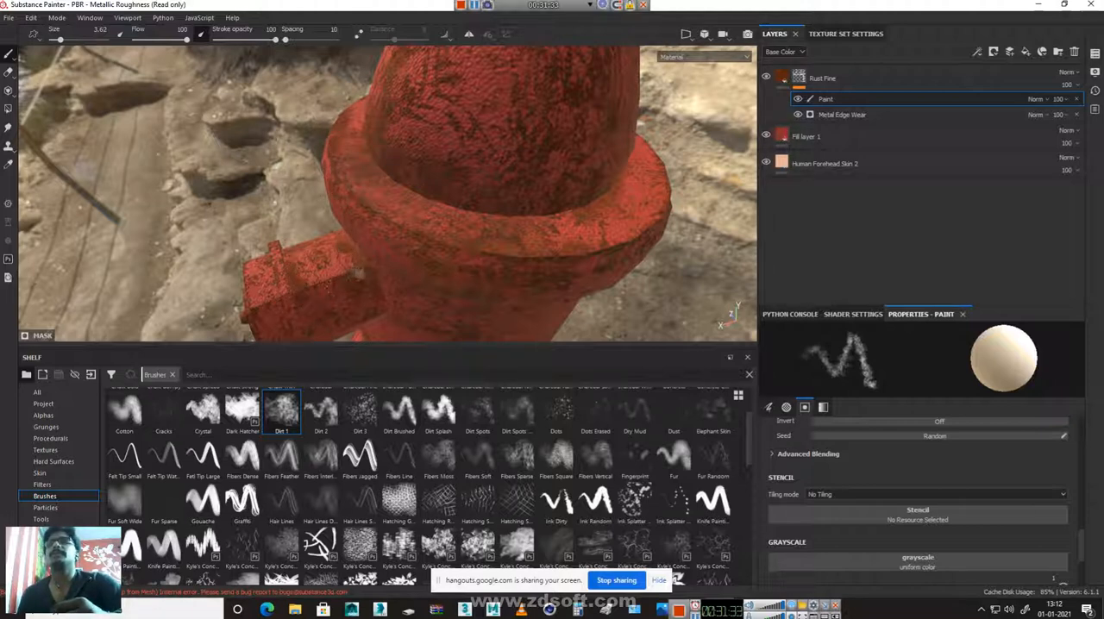
{"action": "left_click_drag", "start_coordinate": [362, 273], "coordinate": [266, 277], "text": "alt"}
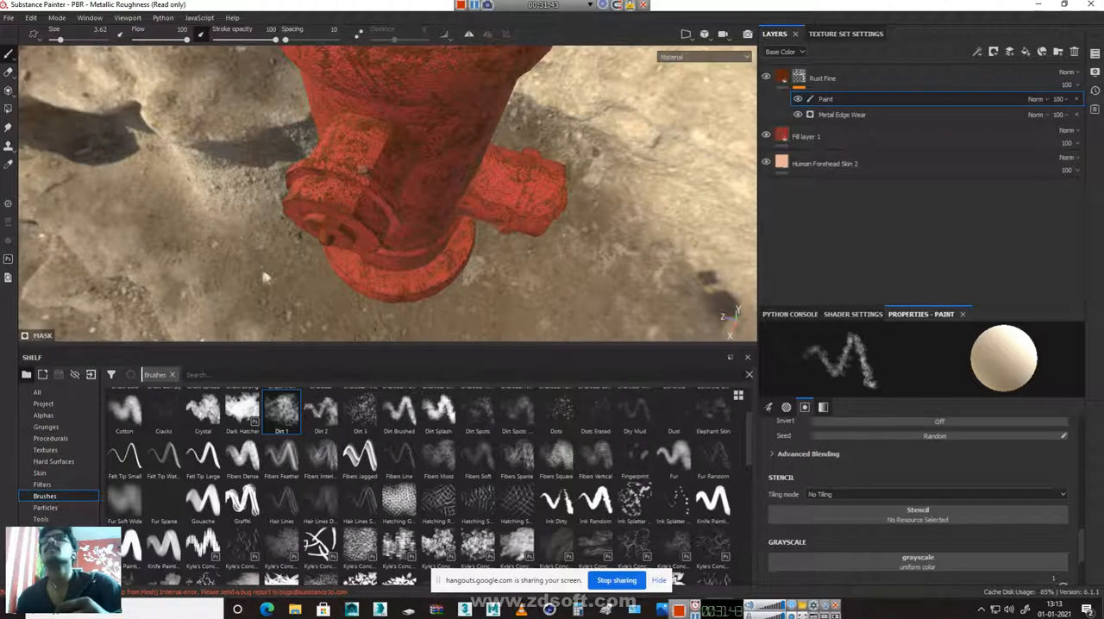
Paint rust into the side outlet's ring groove and around its junction with the barrel, covering its upper and lower sides
{"action": "left_click_drag", "start_coordinate": [395, 214], "coordinate": [429, 313], "text": "alt"}
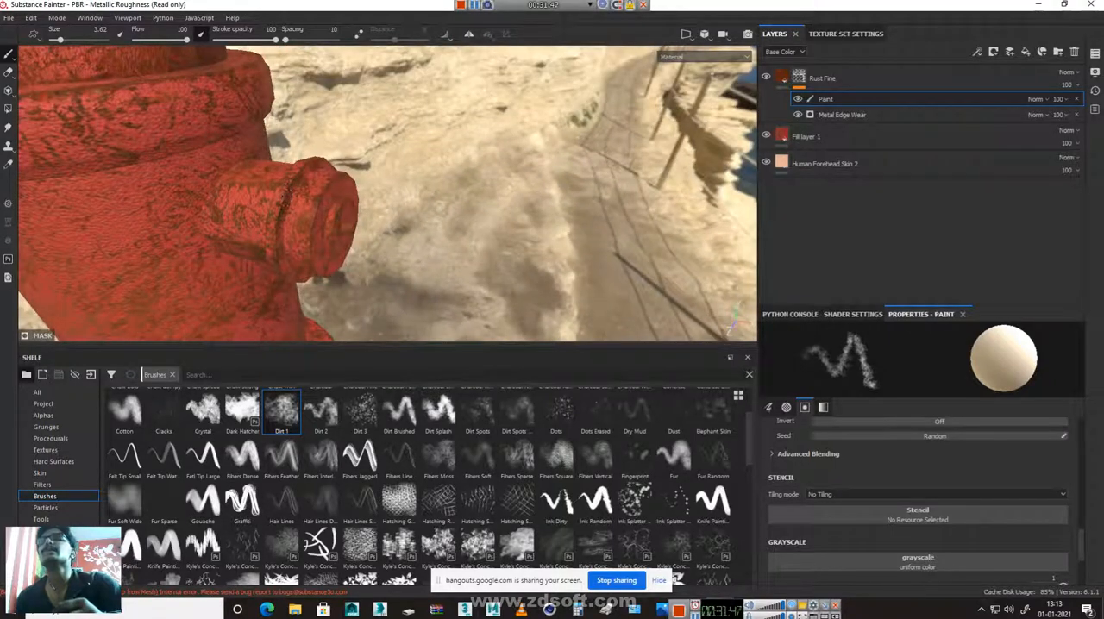
{"action": "left_click_drag", "start_coordinate": [267, 256], "coordinate": [455, 251], "text": "alt"}
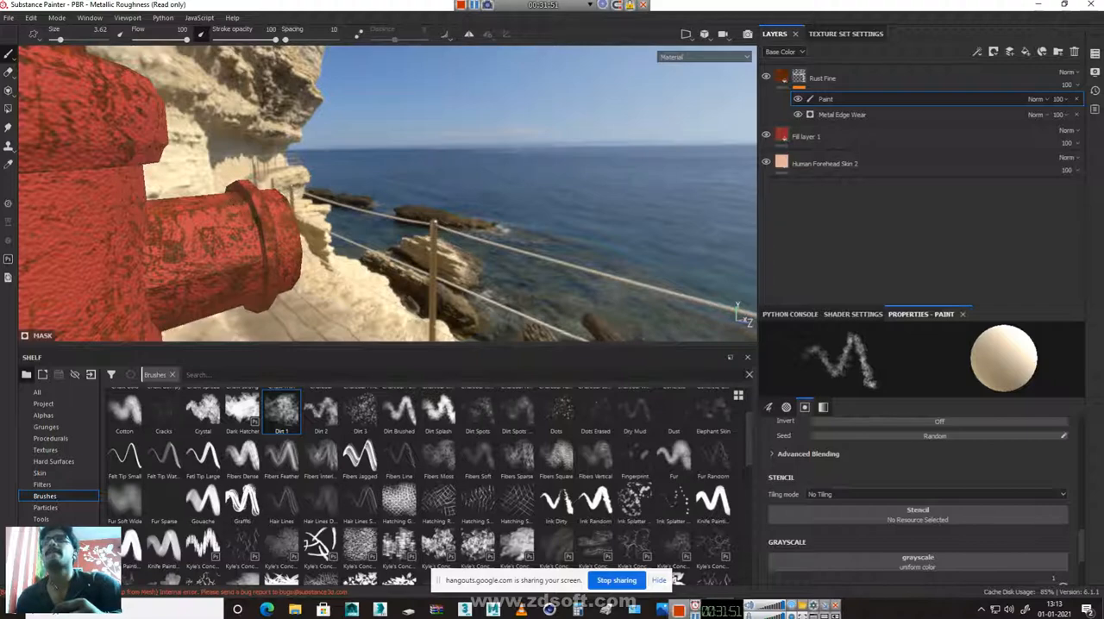
{"action": "mouse_move", "coordinate": [250, 217]}
{"action": "left_mouse_down"}
{"action": "mouse_move", "coordinate": [257, 244]}
{"action": "mouse_move", "coordinate": [303, 279]}
{"action": "mouse_move", "coordinate": [189, 303]}
{"action": "mouse_move", "coordinate": [198, 158]}
{"action": "left_mouse_up"}
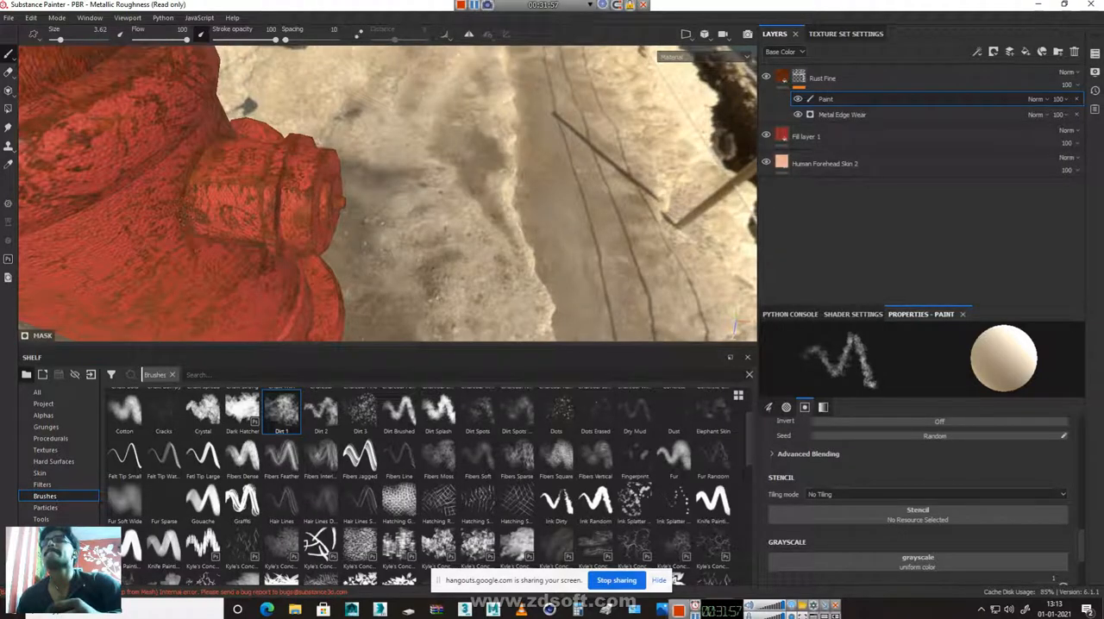
{"action": "left_click_drag", "start_coordinate": [286, 223], "coordinate": [77, 298], "text": "alt"}
{"action": "left_click_drag", "start_coordinate": [470, 180], "coordinate": [245, 168], "text": "alt"}
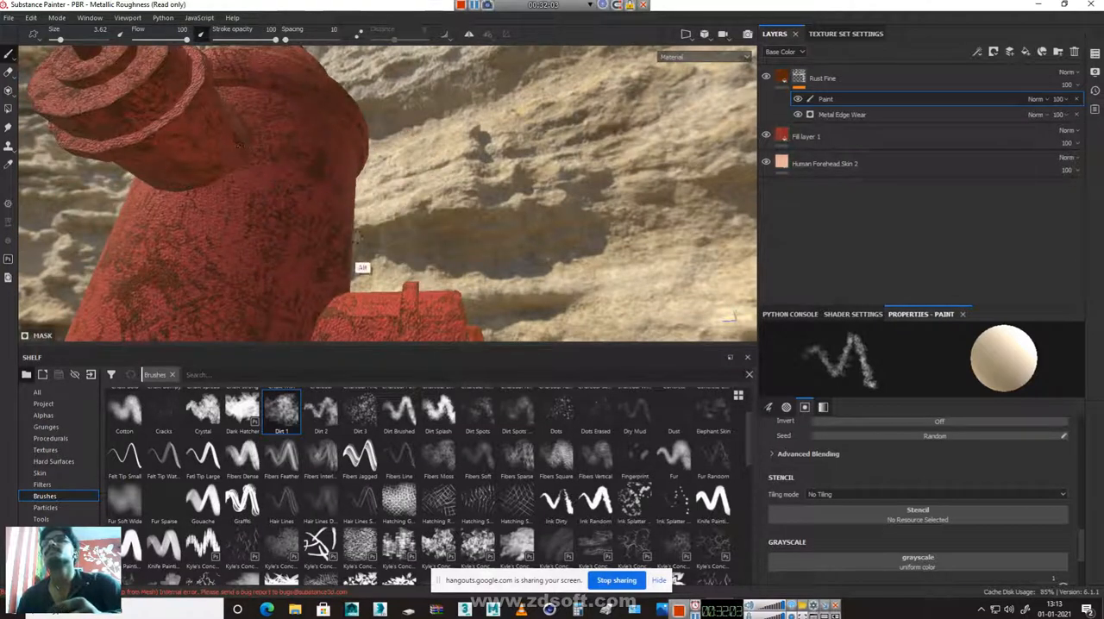
Paint small rust patches around the outlets' end caps and nuts
{"action": "left_click_drag", "start_coordinate": [354, 276], "coordinate": [395, 244], "text": "alt"}
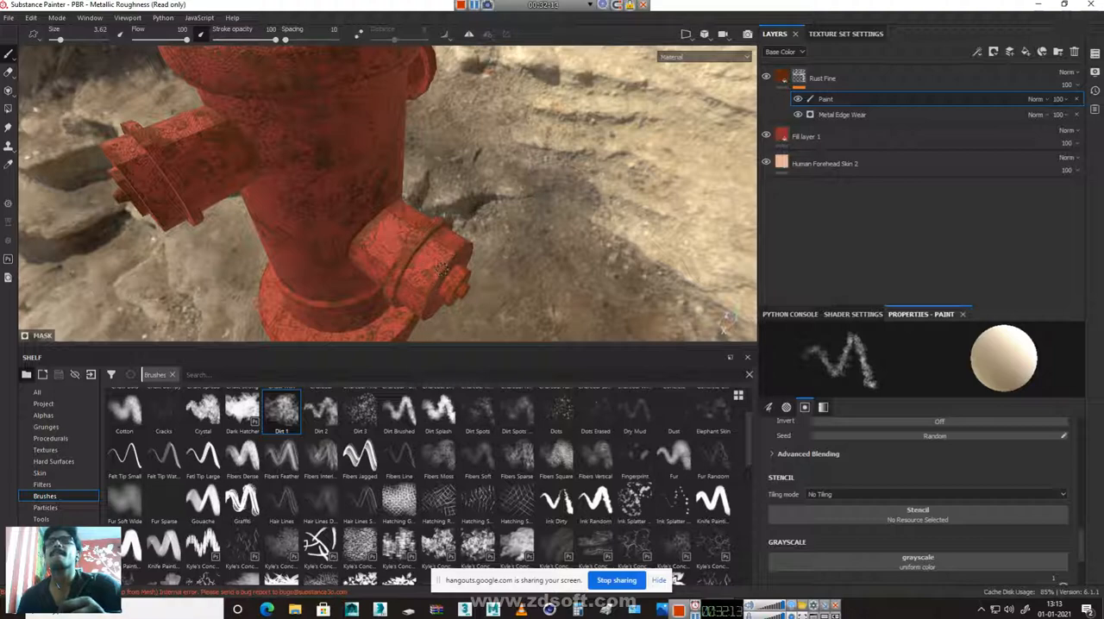
{"action": "left_click_drag", "start_coordinate": [496, 215], "coordinate": [352, 169], "text": "alt"}
{"action": "middle_click_drag", "start_coordinate": [353, 170], "coordinate": [358, 66], "text": "alt"}
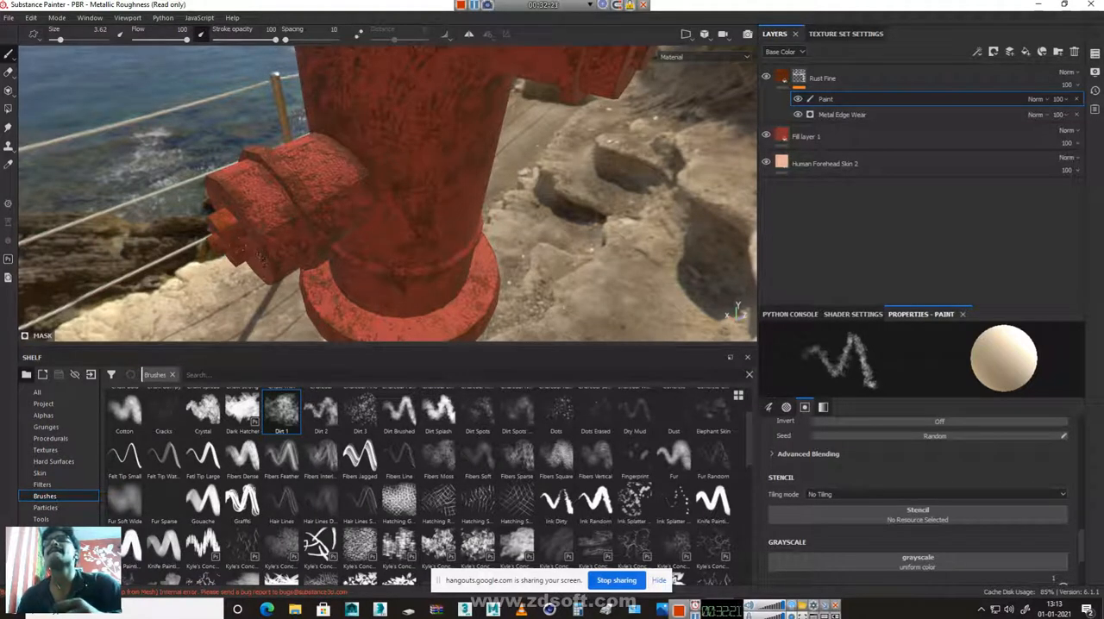
Set the Dirt 1 brush size to 19.05 and paint broad rust around the base flange and lower barrel
{"action": "left_click_drag", "start_coordinate": [299, 264], "coordinate": [376, 212], "text": "alt"}
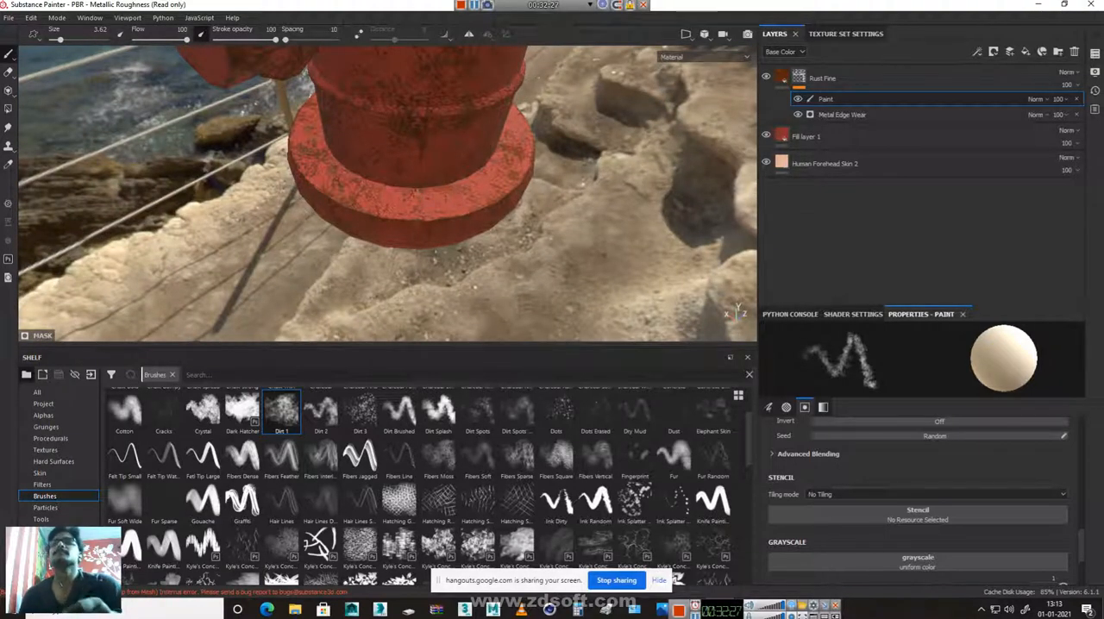
{"action": "right_click", "coordinate": [415, 176]}
{"action": "left_click_drag", "start_coordinate": [479, 247], "coordinate": [492, 247]}
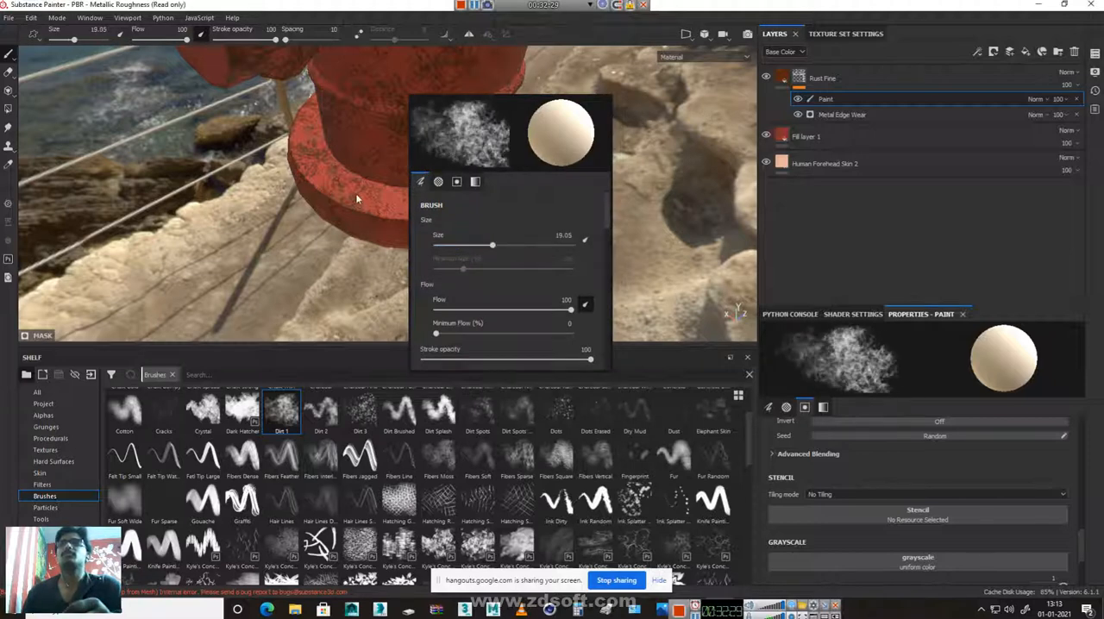
{"action": "left_click", "coordinate": [357, 199]}
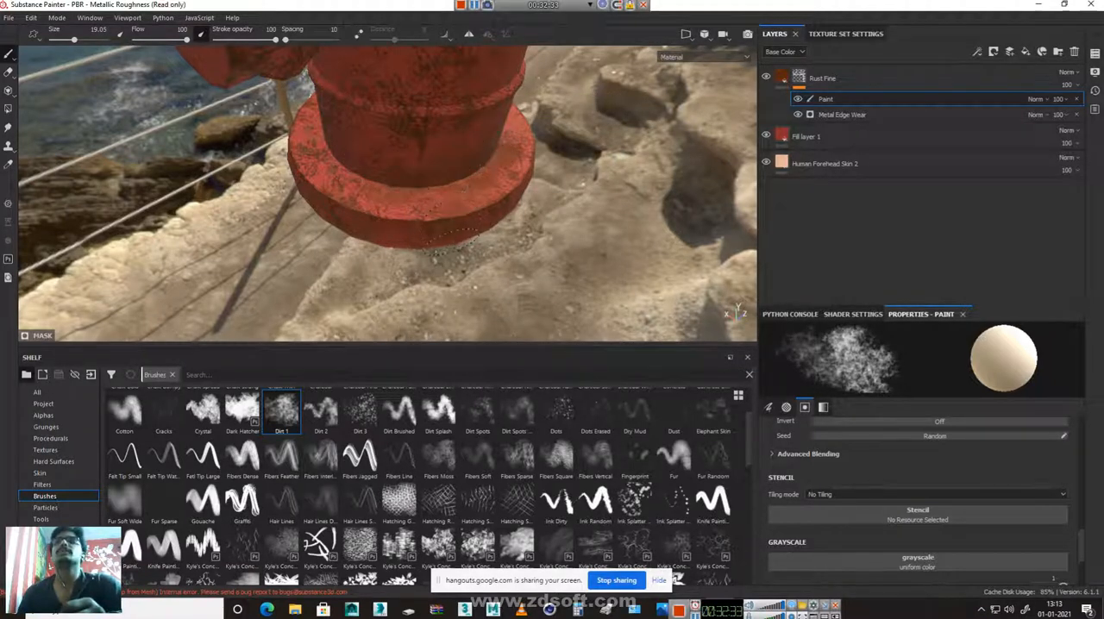
{"action": "left_click_drag", "start_coordinate": [389, 243], "coordinate": [540, 232], "text": "alt"}
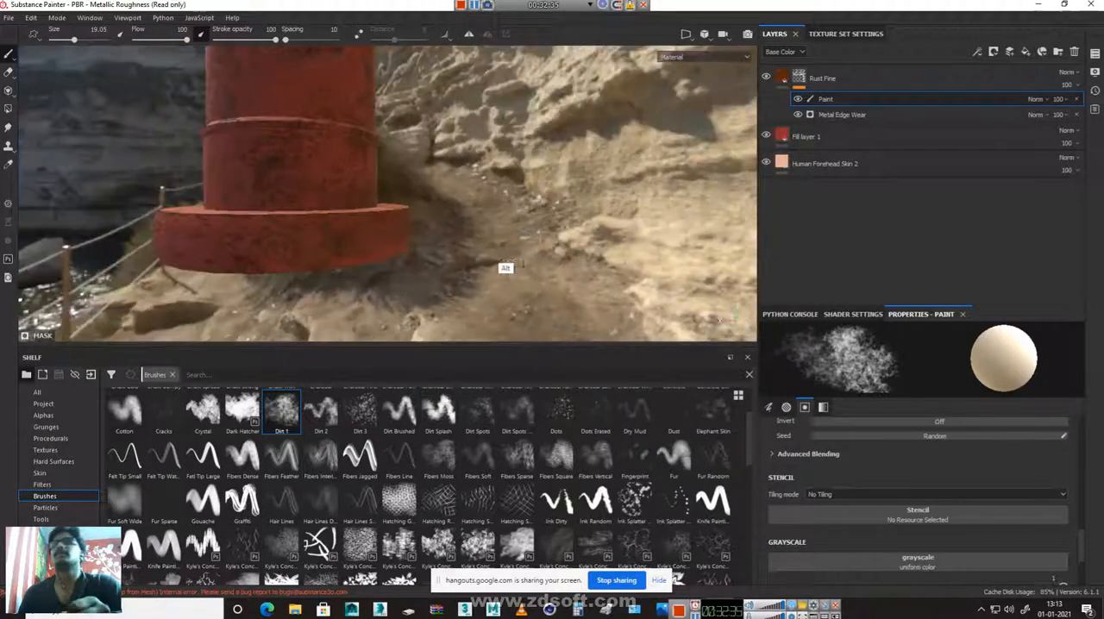
{"action": "left_click_drag", "start_coordinate": [276, 204], "coordinate": [385, 237], "text": "alt"}
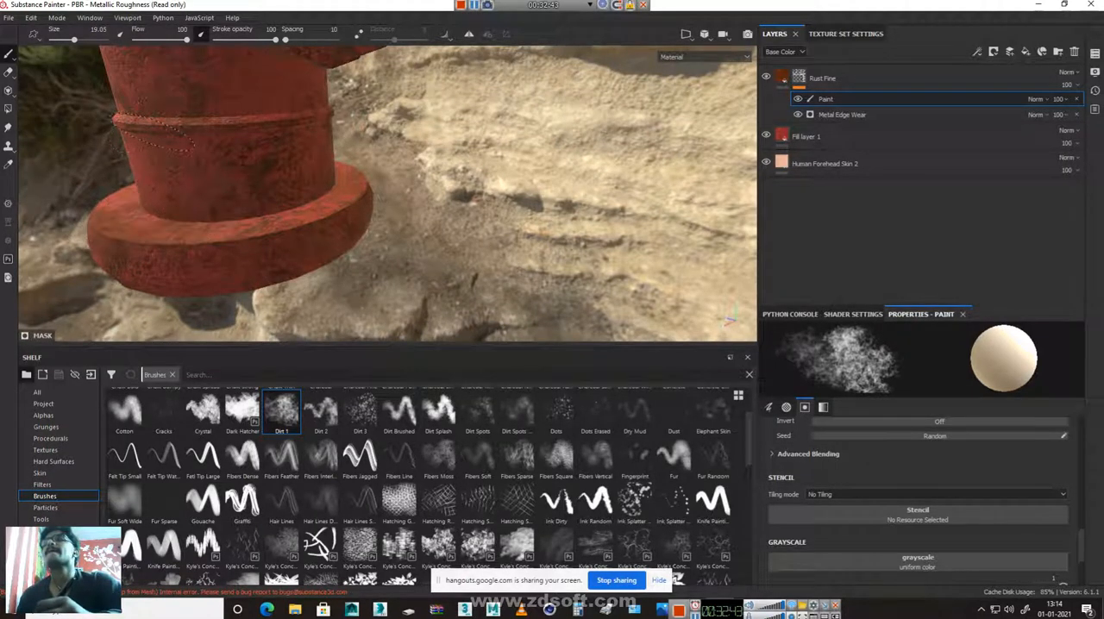
{"action": "mouse_move", "coordinate": [160, 246]}
{"action": "left_mouse_down", "text": "alt"}
{"action": "mouse_move", "coordinate": [362, 254]}
{"action": "mouse_move", "coordinate": [457, 237]}
{"action": "mouse_move", "coordinate": [324, 277]}
{"action": "left_mouse_up", "text": "alt"}
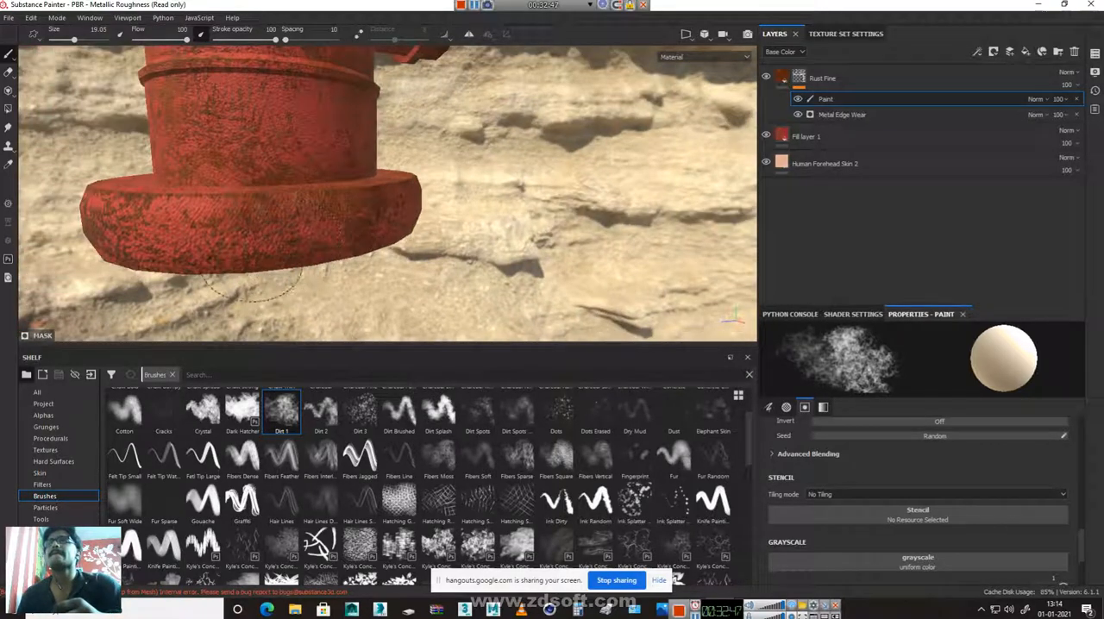
{"action": "mouse_move", "coordinate": [275, 183]}
{"action": "left_mouse_down", "text": "alt"}
{"action": "mouse_move", "coordinate": [332, 188]}
{"action": "mouse_move", "coordinate": [172, 254]}
{"action": "mouse_move", "coordinate": [522, 233]}
{"action": "left_mouse_up", "text": "alt"}
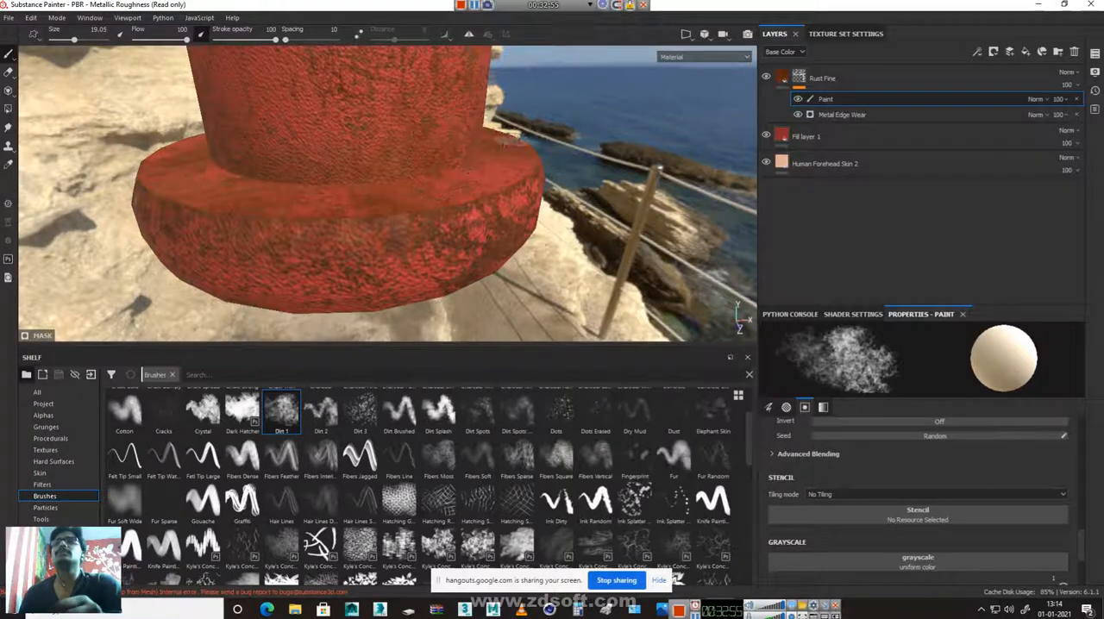
Cover the circular underside of the hydrant's base with rust using broad Dirt 1 strokes
{"action": "left_click_drag", "start_coordinate": [499, 289], "coordinate": [407, 176], "text": "alt"}
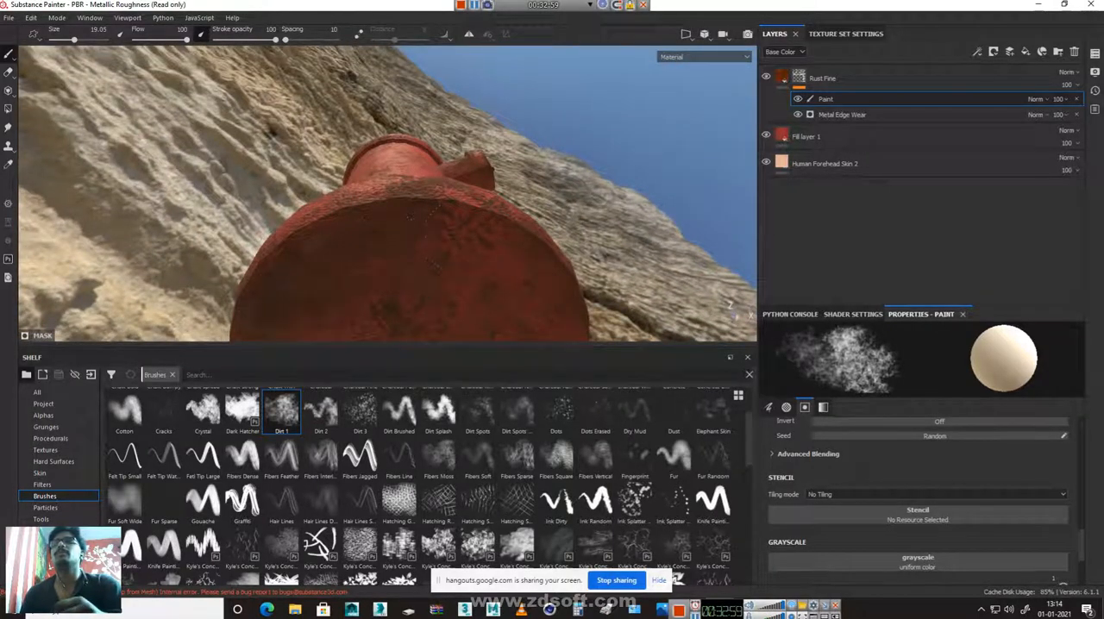
{"action": "left_click_drag", "start_coordinate": [525, 259], "coordinate": [466, 129], "text": "alt"}
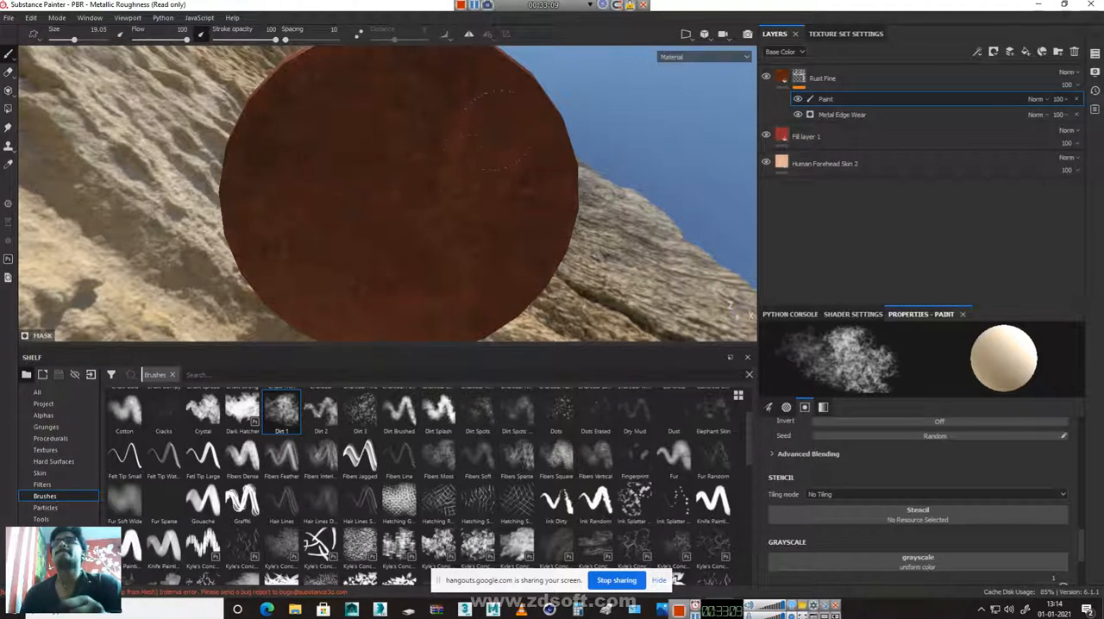
{"action": "left_click_drag", "start_coordinate": [421, 80], "coordinate": [423, 272], "text": "alt"}
{"action": "middle_click_drag", "start_coordinate": [434, 81], "coordinate": [459, 287], "text": "alt"}
{"action": "left_click_drag", "start_coordinate": [449, 306], "coordinate": [446, 228], "text": "alt"}
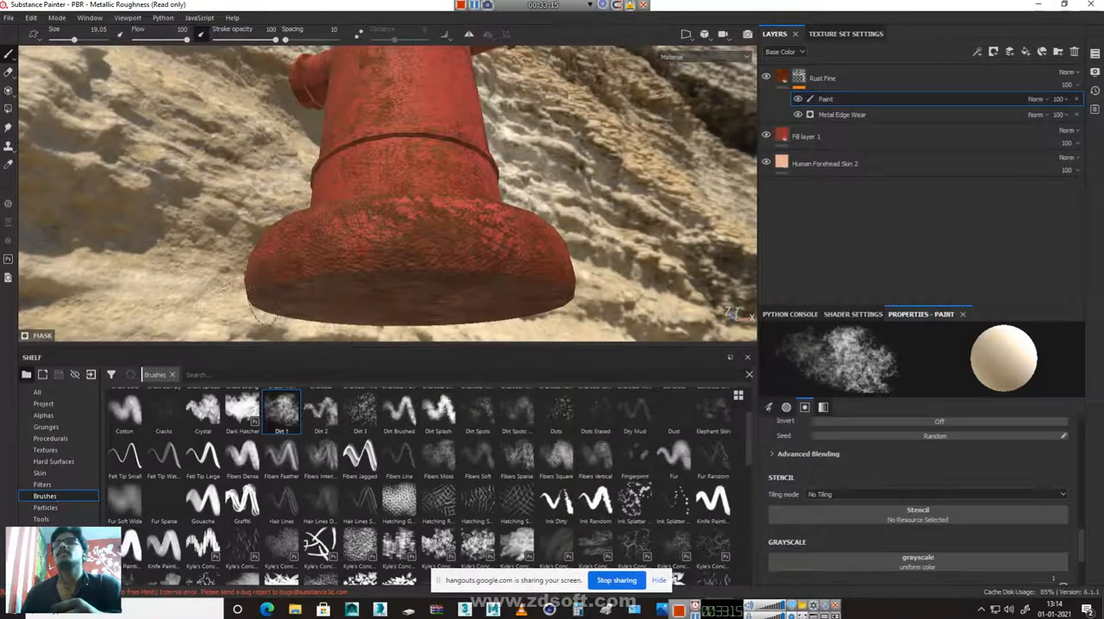
Paint rust around the outer rim and bottom edge of the base flange from all sides
{"action": "mouse_move", "coordinate": [259, 298]}
{"action": "left_mouse_down", "text": "alt"}
{"action": "mouse_move", "coordinate": [448, 261]}
{"action": "mouse_move", "coordinate": [592, 274]}
{"action": "mouse_move", "coordinate": [280, 297]}
{"action": "left_mouse_up", "text": "alt"}
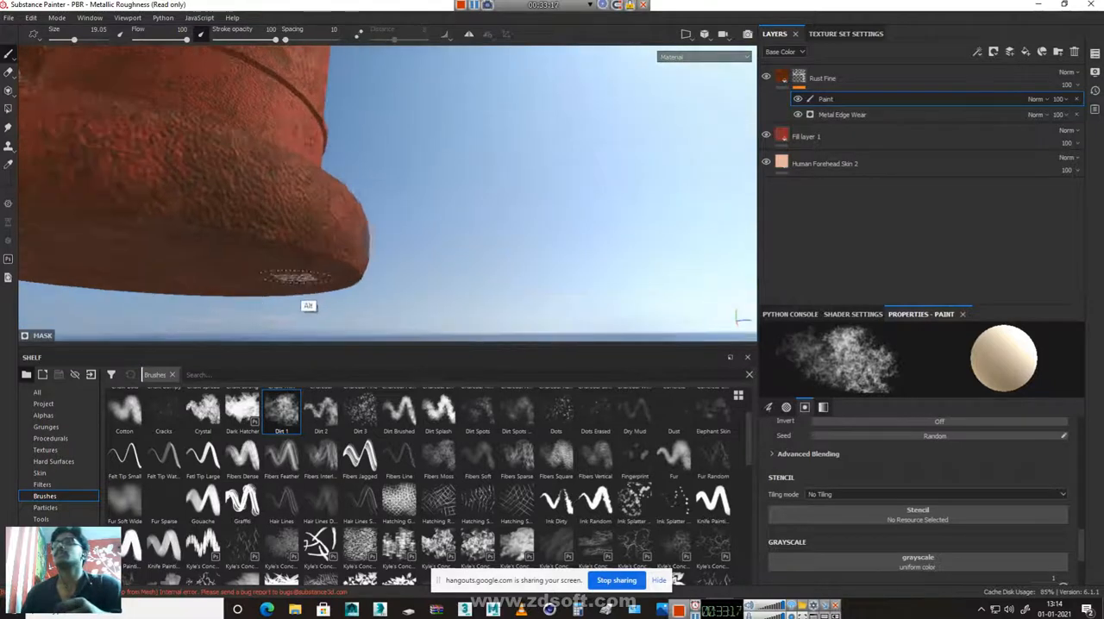
{"action": "left_click_drag", "start_coordinate": [188, 219], "coordinate": [599, 279], "text": "alt"}
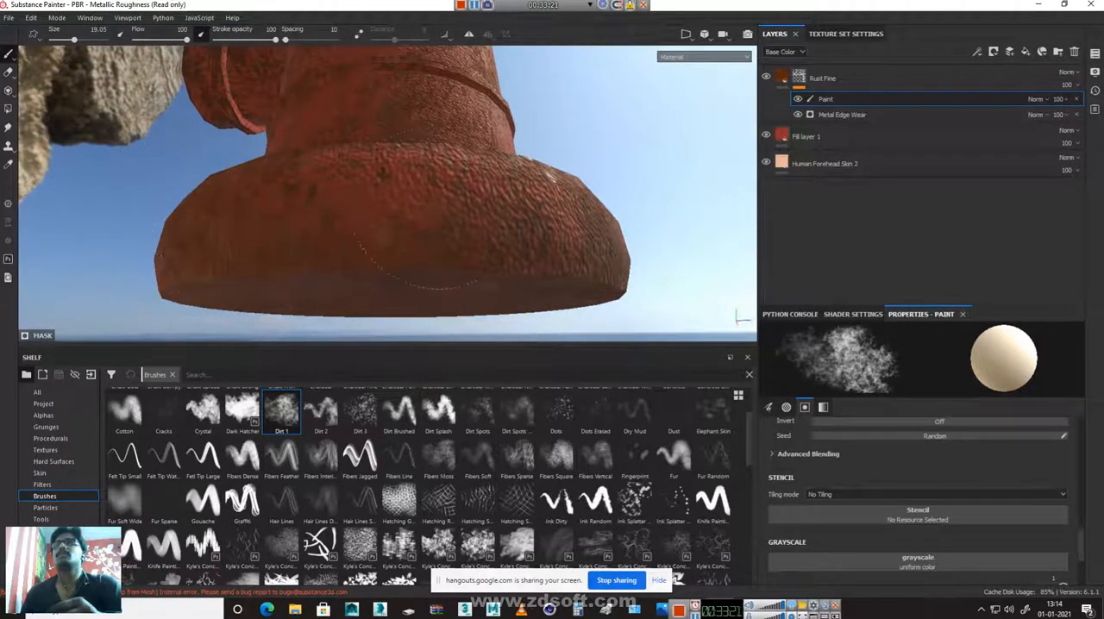
{"action": "mouse_move", "coordinate": [415, 216]}
{"action": "left_mouse_down", "text": "alt"}
{"action": "mouse_move", "coordinate": [394, 256]}
{"action": "mouse_move", "coordinate": [296, 296]}
{"action": "mouse_move", "coordinate": [584, 234]}
{"action": "mouse_move", "coordinate": [579, 259]}
{"action": "left_mouse_up", "text": "alt"}
{"action": "left_click_drag", "start_coordinate": [336, 250], "coordinate": [475, 211], "text": "alt"}
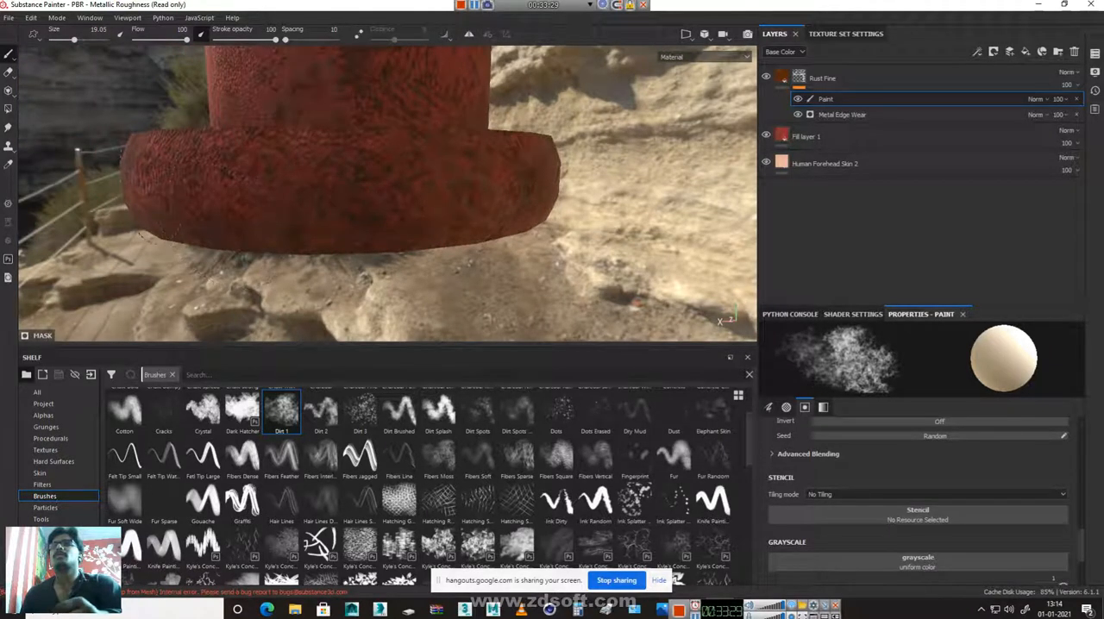
{"action": "left_click_drag", "start_coordinate": [481, 143], "coordinate": [522, 143], "text": "alt"}
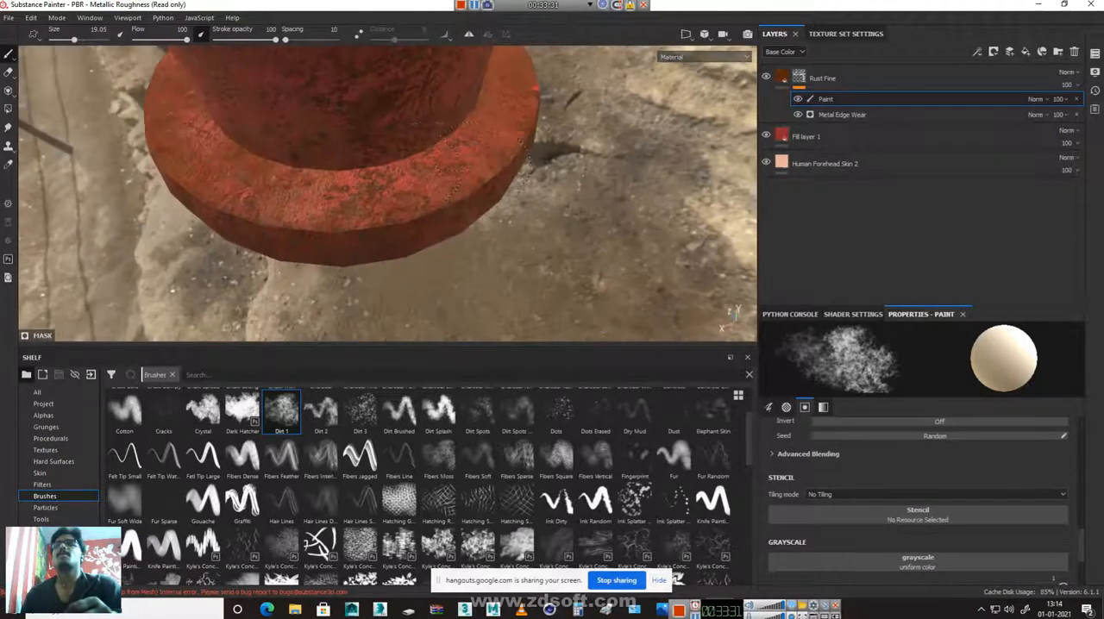
Paint broad rust patches where the outlets meet the barrel and around the collar and cap
{"action": "left_click_drag", "start_coordinate": [416, 187], "coordinate": [449, 230], "text": "alt"}
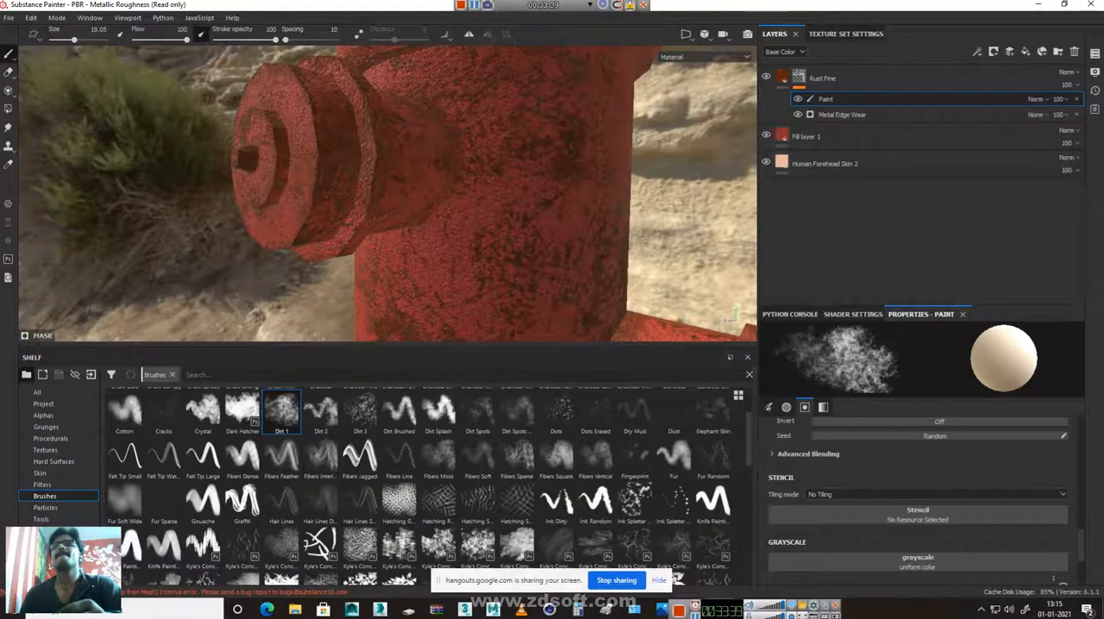
{"action": "mouse_move", "coordinate": [353, 185]}
{"action": "left_mouse_down", "text": "alt"}
{"action": "mouse_move", "coordinate": [555, 239]}
{"action": "mouse_move", "coordinate": [469, 196]}
{"action": "mouse_move", "coordinate": [220, 193]}
{"action": "mouse_move", "coordinate": [219, 155]}
{"action": "mouse_move", "coordinate": [327, 126]}
{"action": "mouse_move", "coordinate": [503, 118]}
{"action": "mouse_move", "coordinate": [581, 138]}
{"action": "mouse_move", "coordinate": [418, 181]}
{"action": "left_mouse_up", "text": "alt"}
{"action": "right_click_drag", "start_coordinate": [435, 298], "coordinate": [77, 83], "text": "alt"}
{"action": "middle_click_drag", "start_coordinate": [244, 257], "coordinate": [548, 446], "text": "alt"}
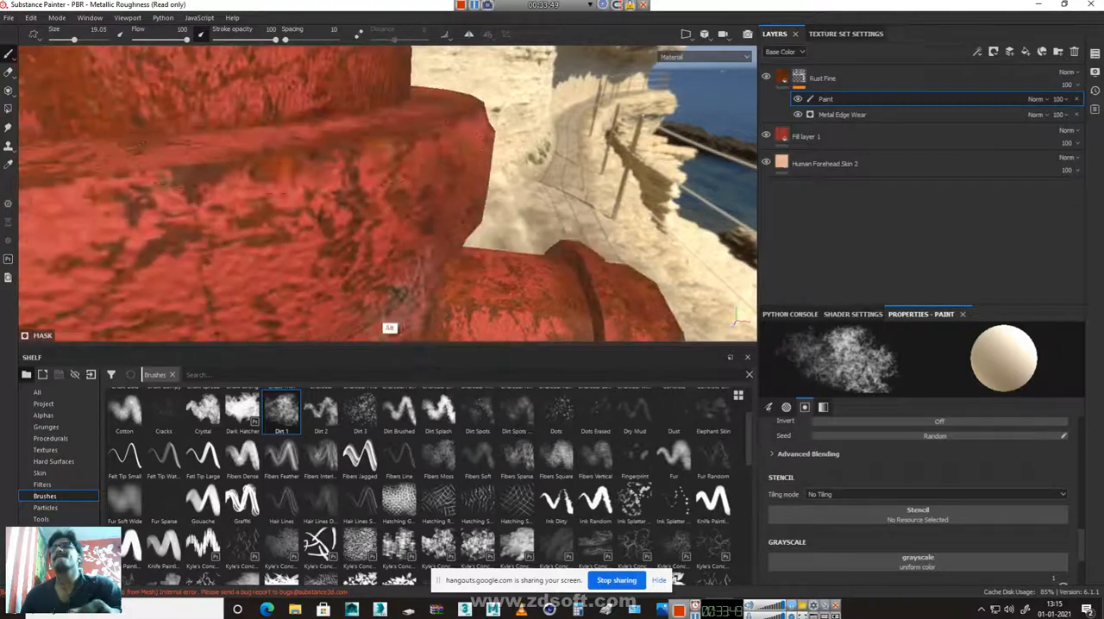
{"action": "mouse_move", "coordinate": [416, 155]}
{"action": "right_mouse_down", "text": "alt"}
{"action": "mouse_move", "coordinate": [383, 181]}
{"action": "mouse_move", "coordinate": [150, 47]}
{"action": "right_mouse_up", "text": "alt"}
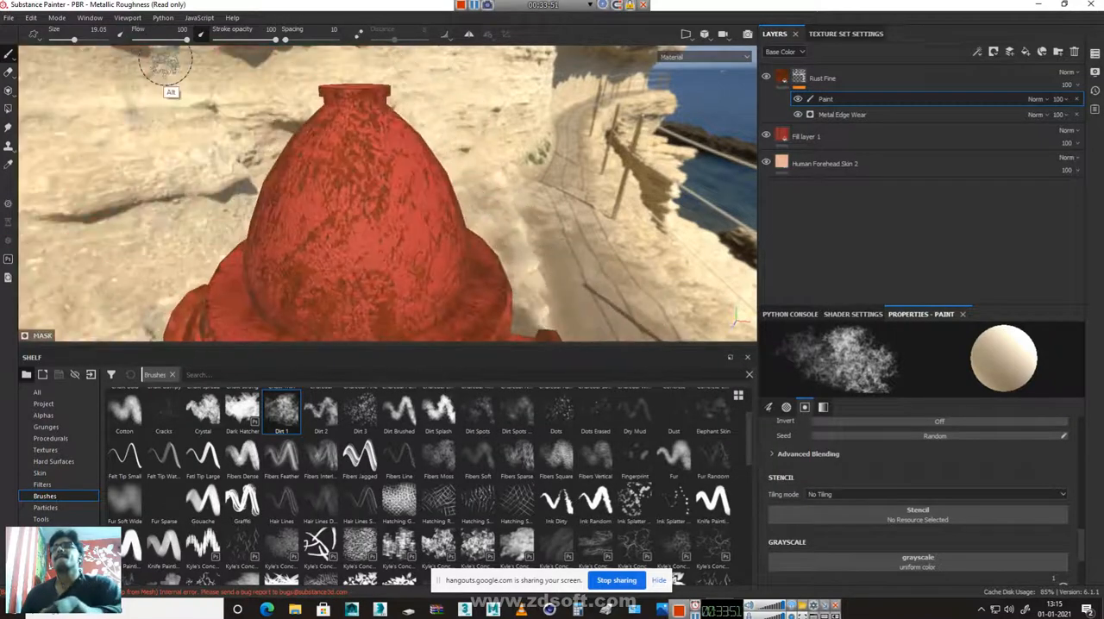
{"action": "mouse_move", "coordinate": [375, 76]}
{"action": "left_mouse_down", "text": "alt"}
{"action": "mouse_move", "coordinate": [451, 155]}
{"action": "mouse_move", "coordinate": [474, 249]}
{"action": "mouse_move", "coordinate": [356, 160]}
{"action": "mouse_move", "coordinate": [399, 197]}
{"action": "mouse_move", "coordinate": [380, 169]}
{"action": "left_mouse_up", "text": "alt"}
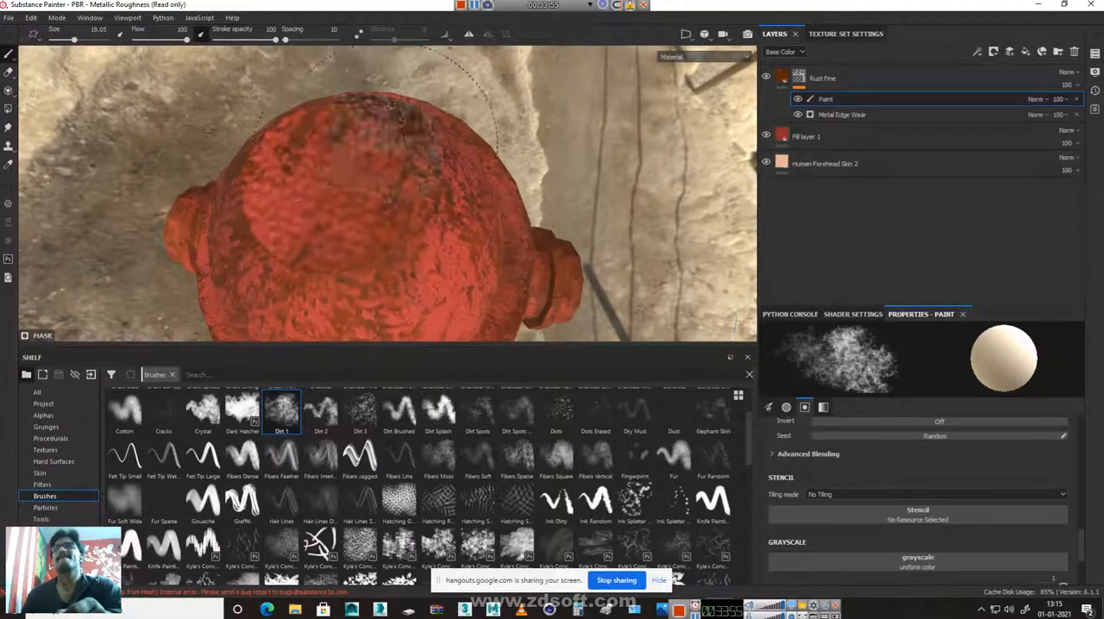
{"action": "mouse_move", "coordinate": [555, 277]}
{"action": "left_mouse_down", "text": "alt"}
{"action": "mouse_move", "coordinate": [294, 141]}
{"action": "mouse_move", "coordinate": [427, 247]}
{"action": "mouse_move", "coordinate": [617, 141]}
{"action": "mouse_move", "coordinate": [537, 236]}
{"action": "left_mouse_up", "text": "alt"}
{"action": "middle_click_drag", "start_coordinate": [537, 236], "coordinate": [553, 5], "text": "alt"}
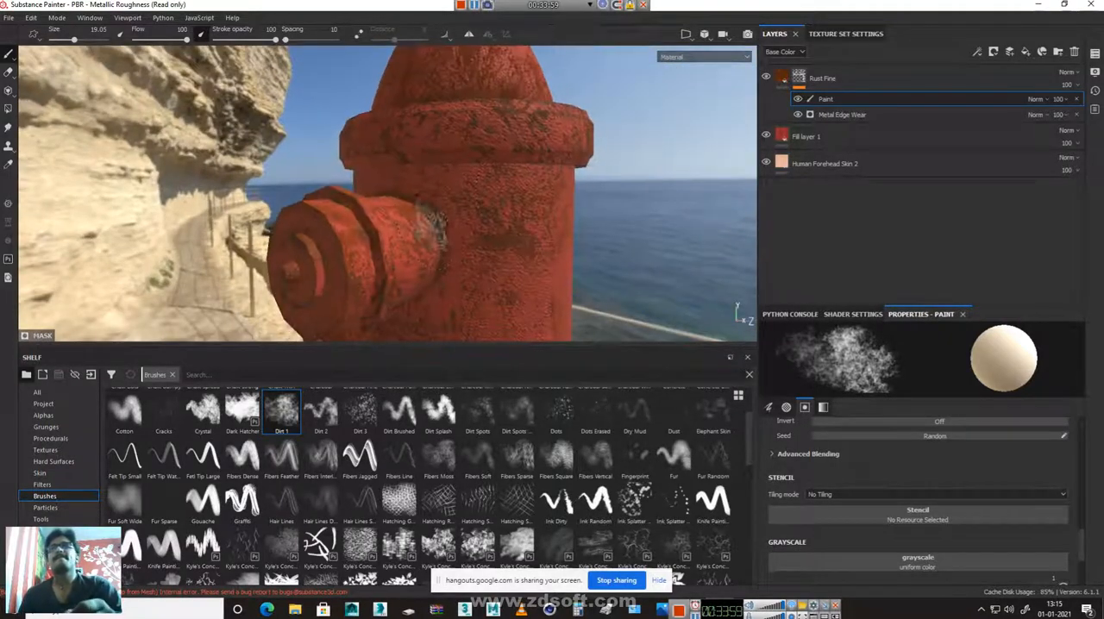
Add a paint layer above Rust Fine and restrict its brush to the height channel at -0.6468
{"action": "mouse_move", "coordinate": [456, 244]}
{"action": "left_mouse_down", "text": "alt"}
{"action": "mouse_move", "coordinate": [512, 183]}
{"action": "mouse_move", "coordinate": [483, 141]}
{"action": "mouse_move", "coordinate": [461, 181]}
{"action": "mouse_move", "coordinate": [114, 287]}
{"action": "mouse_move", "coordinate": [229, 155]}
{"action": "mouse_move", "coordinate": [402, 211]}
{"action": "mouse_move", "coordinate": [414, 200]}
{"action": "left_mouse_up", "text": "alt"}
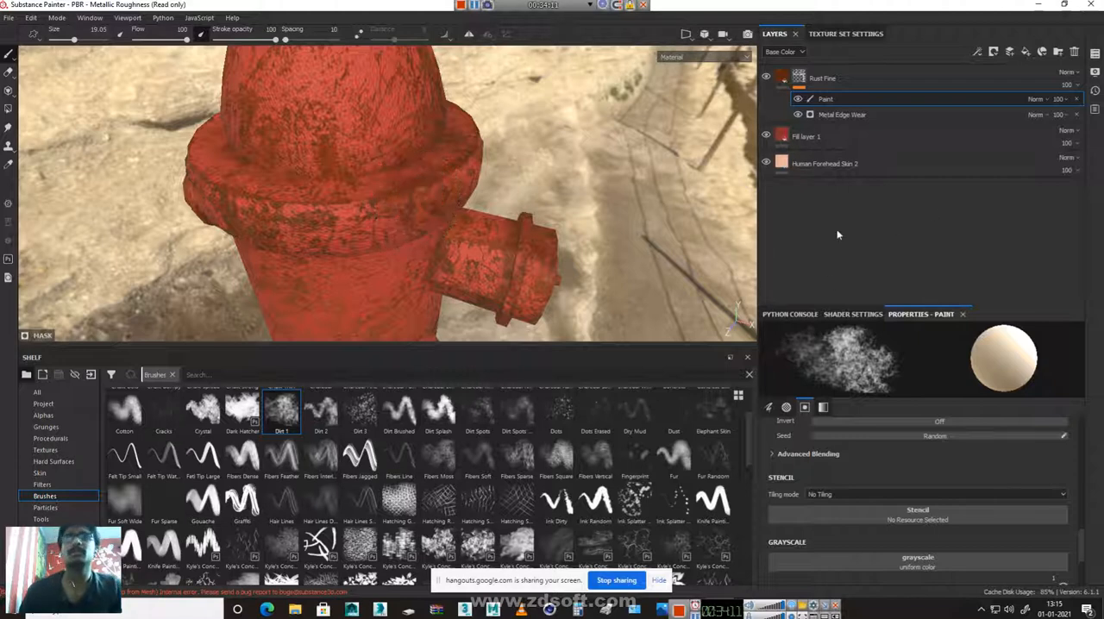
{"action": "left_click", "coordinate": [840, 78]}
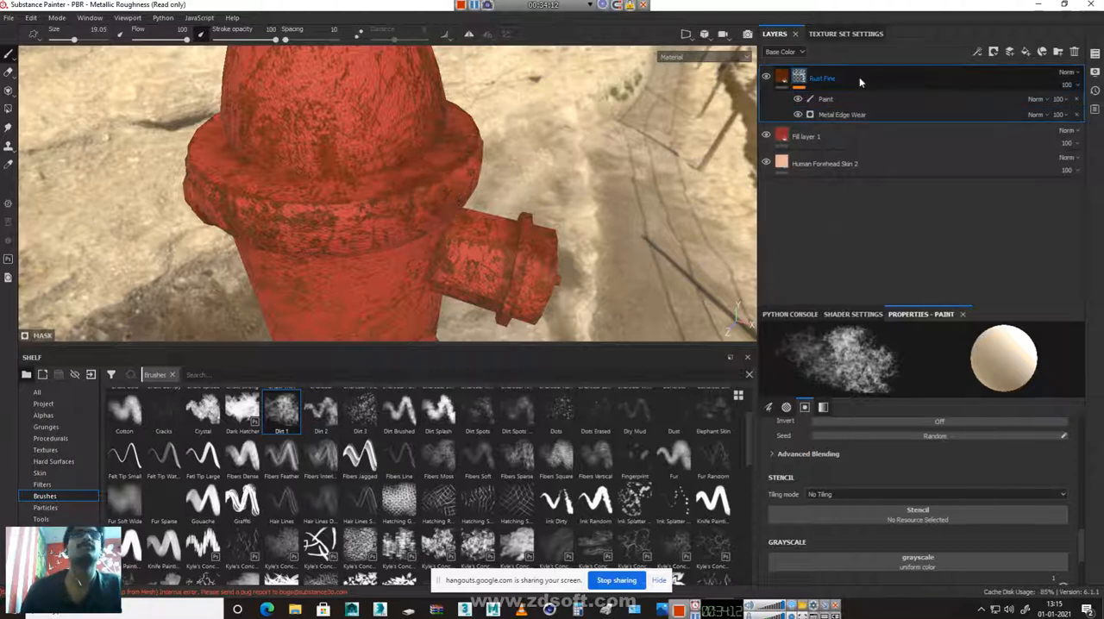
{"action": "left_click", "coordinate": [1012, 52]}
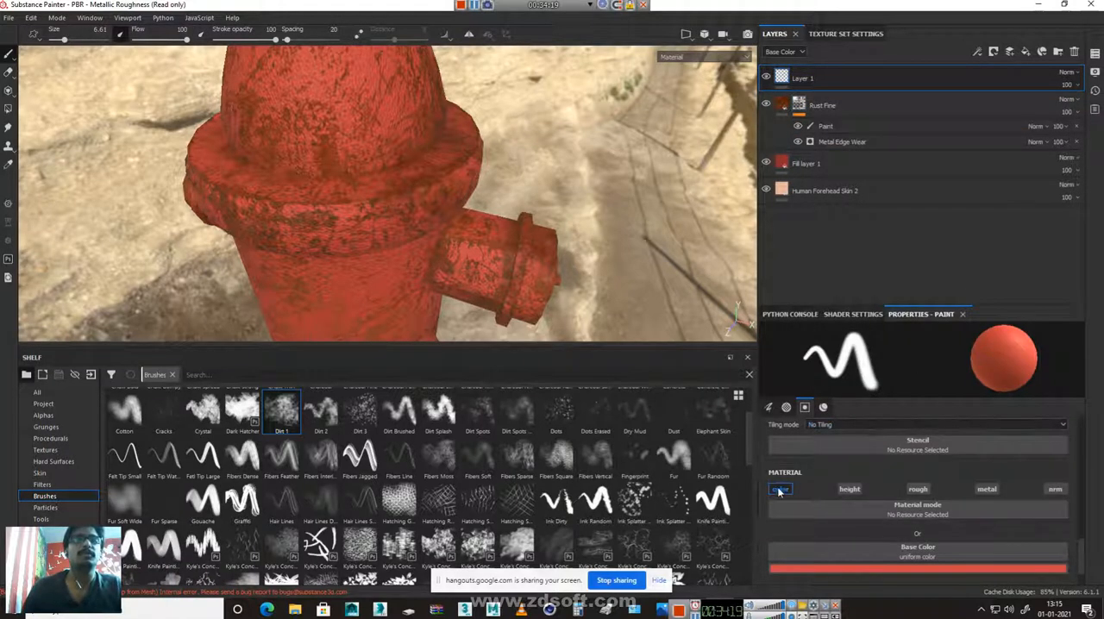
{"action": "left_click", "coordinate": [780, 489]}
{"action": "left_click", "coordinate": [850, 489]}
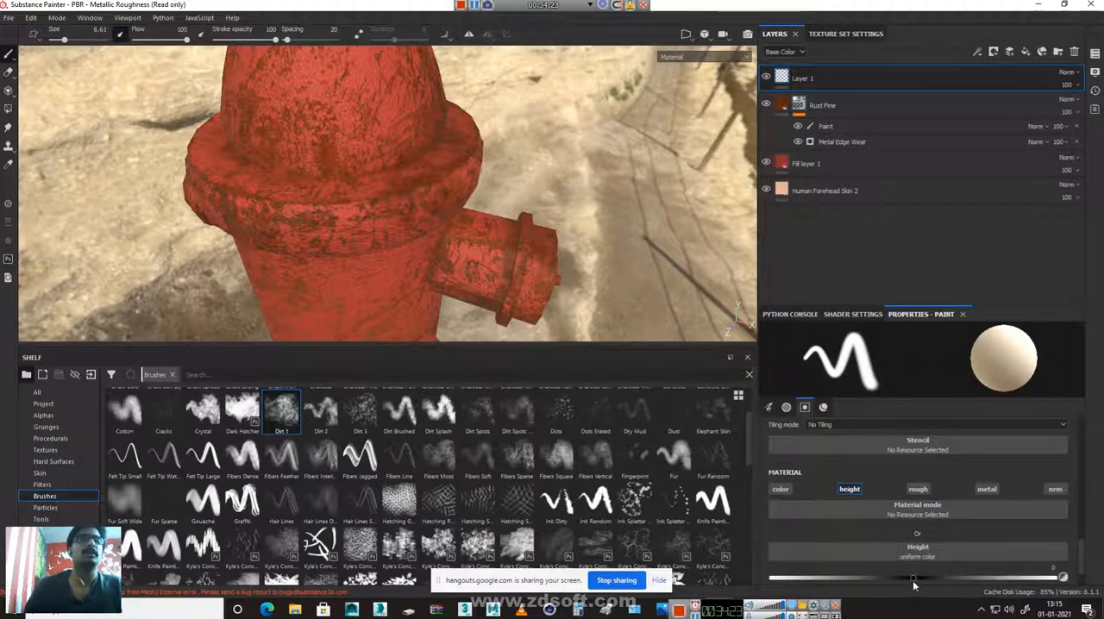
{"action": "left_click_drag", "start_coordinate": [823, 583], "coordinate": [816, 603]}
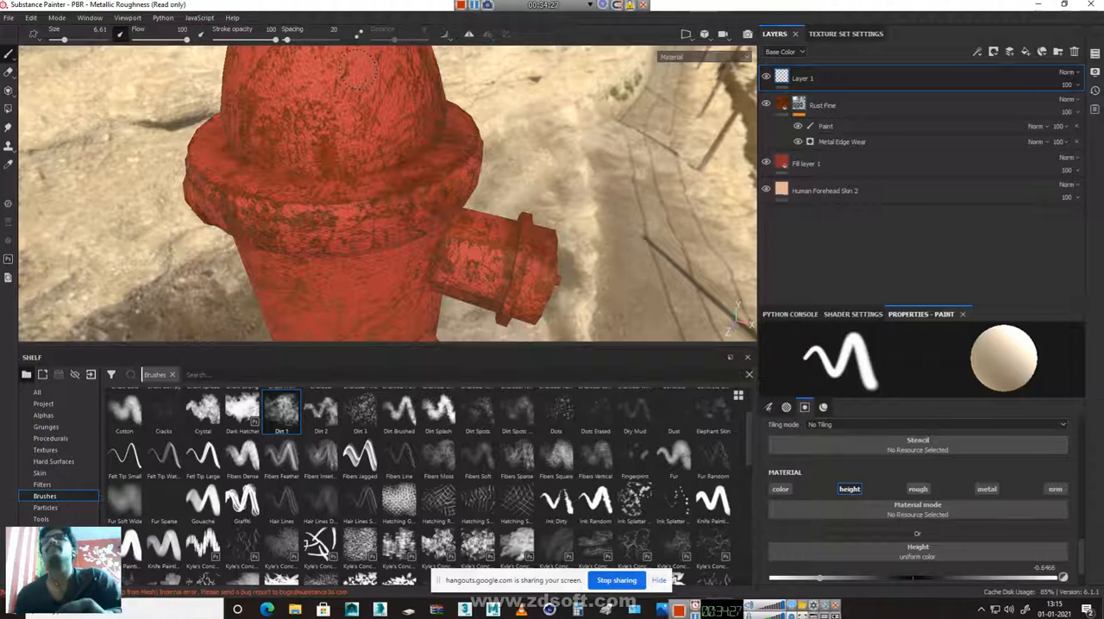
Try sunken and raised height strokes on the dome at -0.6468 and 1, and undo them
{"action": "left_click_drag", "start_coordinate": [356, 69], "coordinate": [341, 142]}
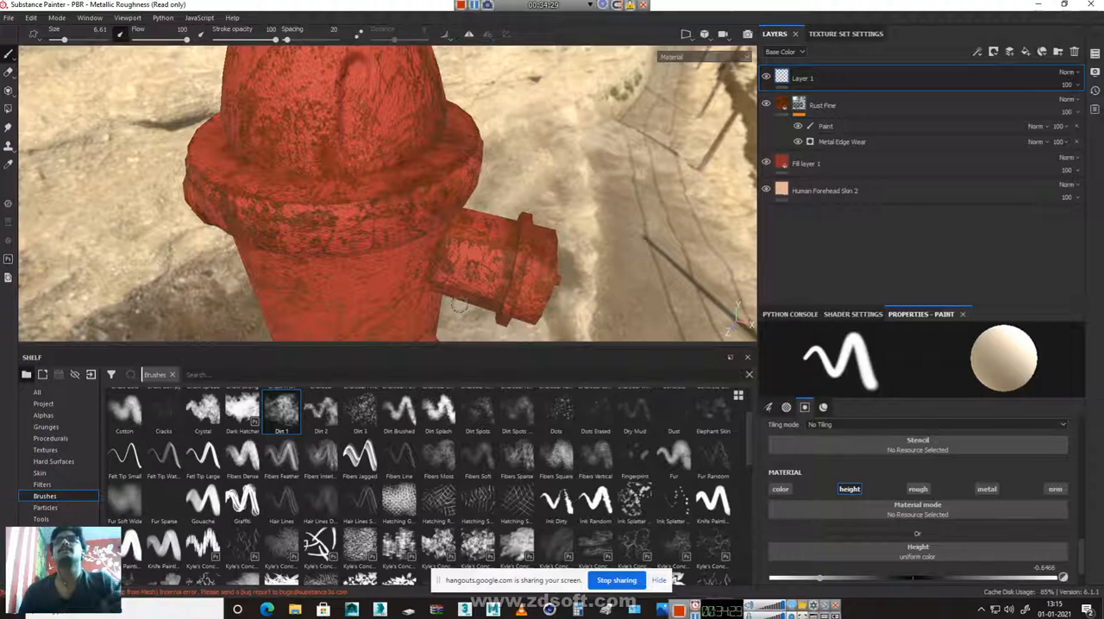
{"action": "left_click_drag", "start_coordinate": [221, 198], "coordinate": [371, 163], "text": "alt"}
{"action": "middle_click_drag", "start_coordinate": [371, 164], "coordinate": [397, 242], "text": "alt"}
{"action": "right_click_drag", "start_coordinate": [397, 242], "coordinate": [615, 216], "text": "alt"}
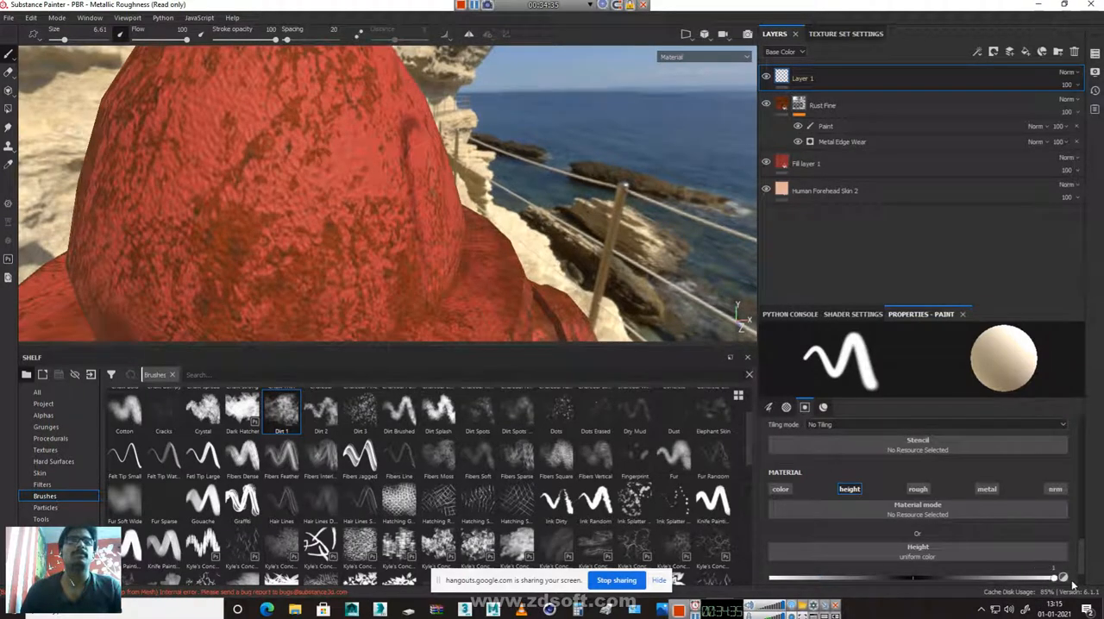
{"action": "left_click_drag", "start_coordinate": [325, 129], "coordinate": [357, 289]}
{"action": "mouse_move", "coordinate": [356, 237]}
{"action": "left_mouse_down", "text": "alt"}
{"action": "mouse_move", "coordinate": [428, 274]}
{"action": "mouse_move", "coordinate": [289, 227]}
{"action": "mouse_move", "coordinate": [259, 246]}
{"action": "mouse_move", "coordinate": [281, 263]}
{"action": "left_mouse_up", "text": "alt"}
{"action": "key", "text": "ctrl+z"}
{"action": "key", "text": "ctrl+z"}
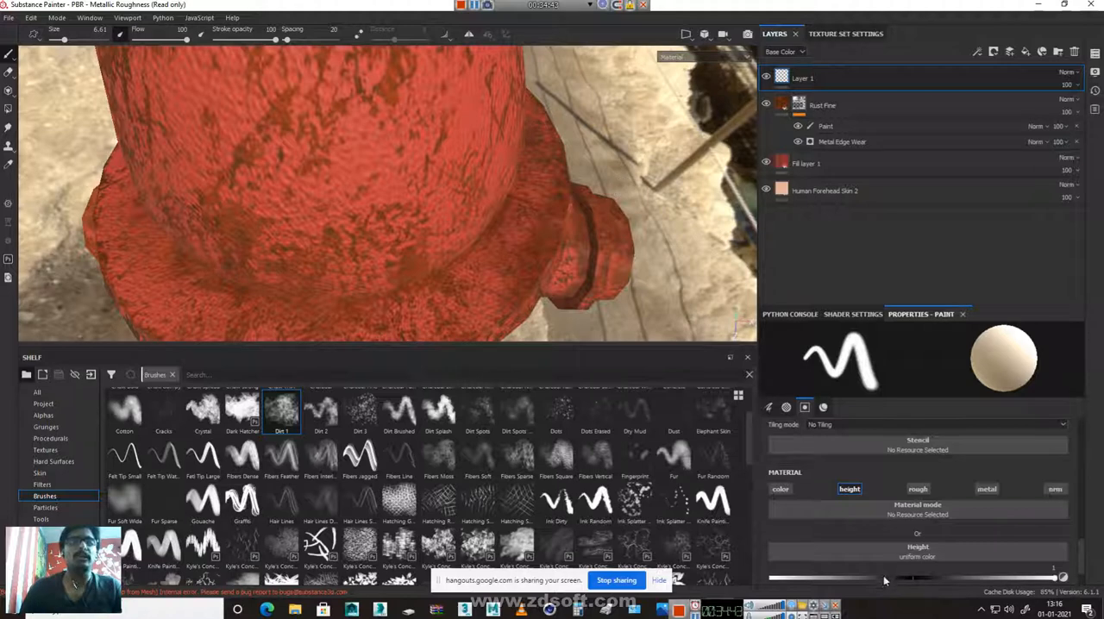
Set the brush height to -0.8153 and switch to the Dirt 3 brush for the hydrant's dome
{"action": "left_click_drag", "start_coordinate": [772, 579], "coordinate": [800, 580]}
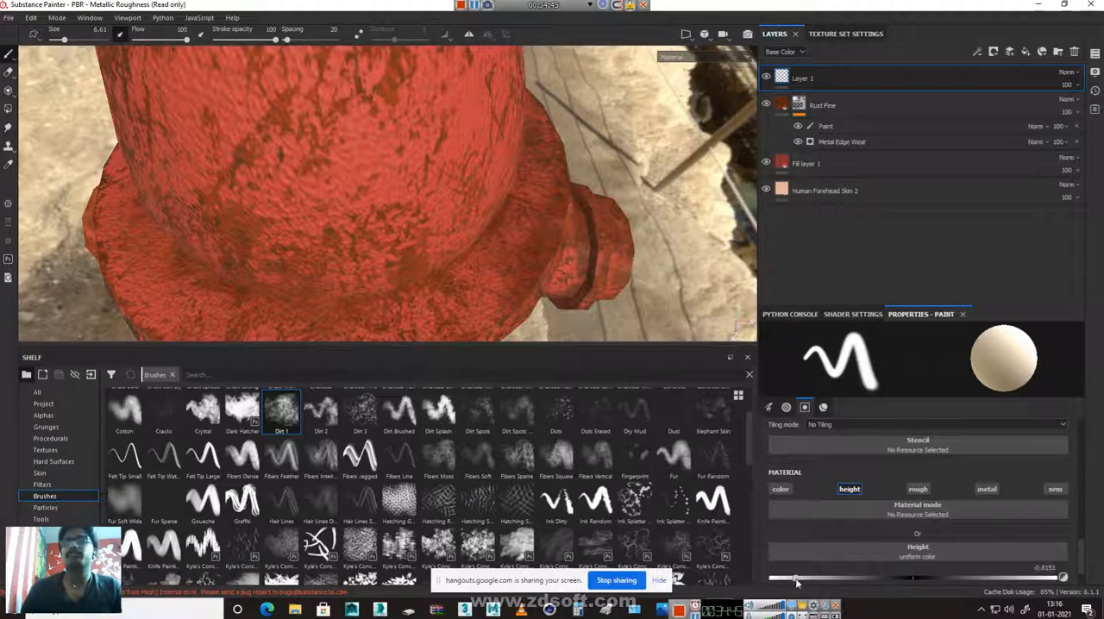
{"action": "left_click", "coordinate": [362, 415]}
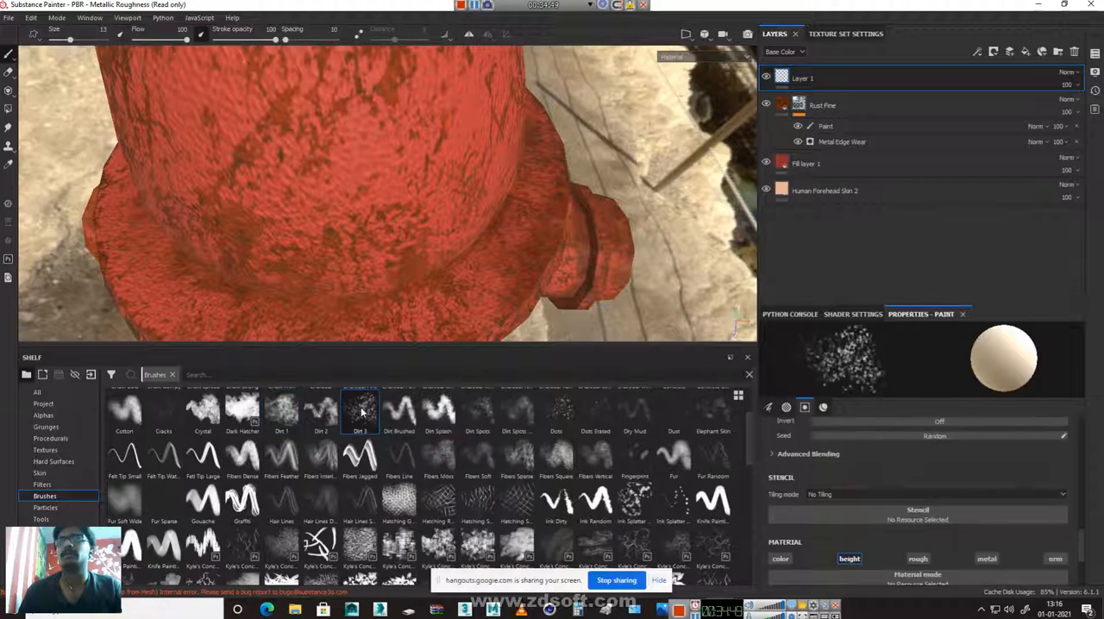
{"action": "right_click_drag", "start_coordinate": [592, 259], "coordinate": [464, 148], "text": "alt"}
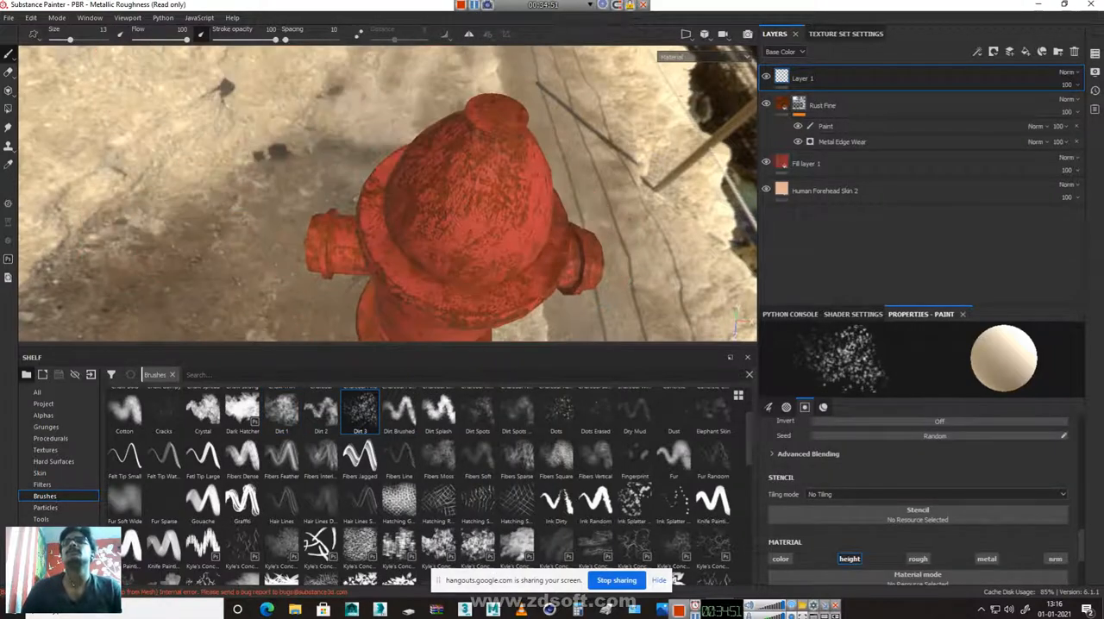
{"action": "middle_click_drag", "start_coordinate": [464, 148], "coordinate": [468, 215], "text": "alt"}
{"action": "right_click_drag", "start_coordinate": [468, 217], "coordinate": [570, 287], "text": "alt"}
{"action": "middle_click_drag", "start_coordinate": [571, 286], "coordinate": [484, 156], "text": "alt"}
{"action": "left_click_drag", "start_coordinate": [484, 251], "coordinate": [471, 209], "text": "alt"}
{"action": "middle_click_drag", "start_coordinate": [476, 192], "coordinate": [469, 237], "text": "alt"}
Try painting small pits on the dome with the Dots brush, and undo them
{"action": "left_click", "coordinate": [560, 414]}
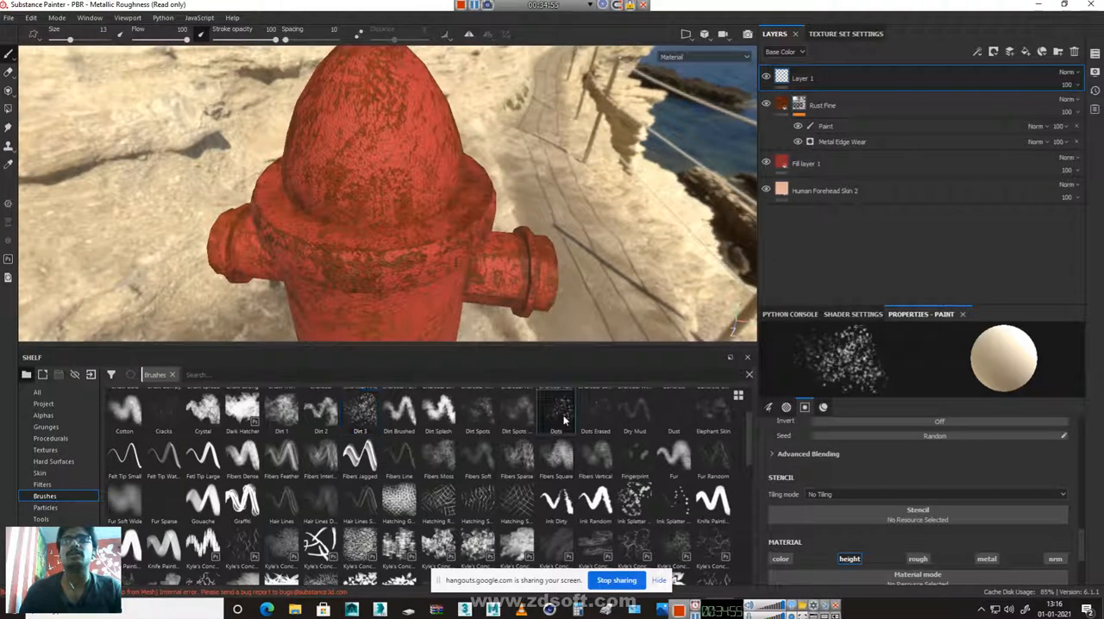
{"action": "left_click_drag", "start_coordinate": [387, 96], "coordinate": [373, 197]}
{"action": "right_click_drag", "start_coordinate": [386, 169], "coordinate": [449, 226], "text": "alt"}
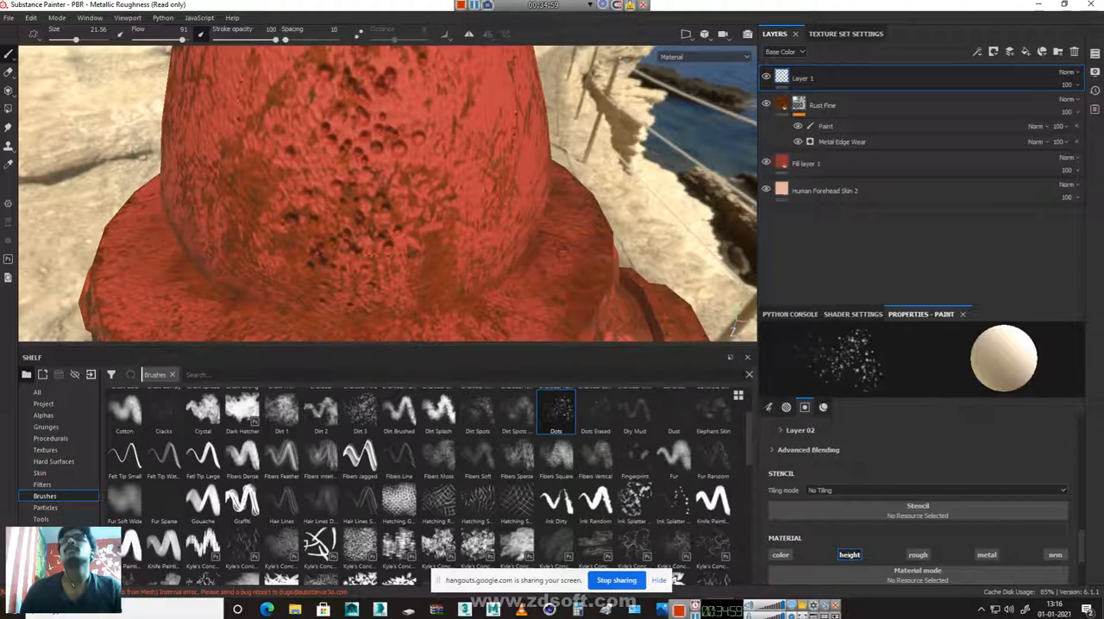
{"action": "key", "text": "ctrl+z"}
{"action": "right_click_drag", "start_coordinate": [402, 190], "coordinate": [318, 125], "text": "alt"}
{"action": "middle_click_drag", "start_coordinate": [396, 191], "coordinate": [396, 302], "text": "alt"}
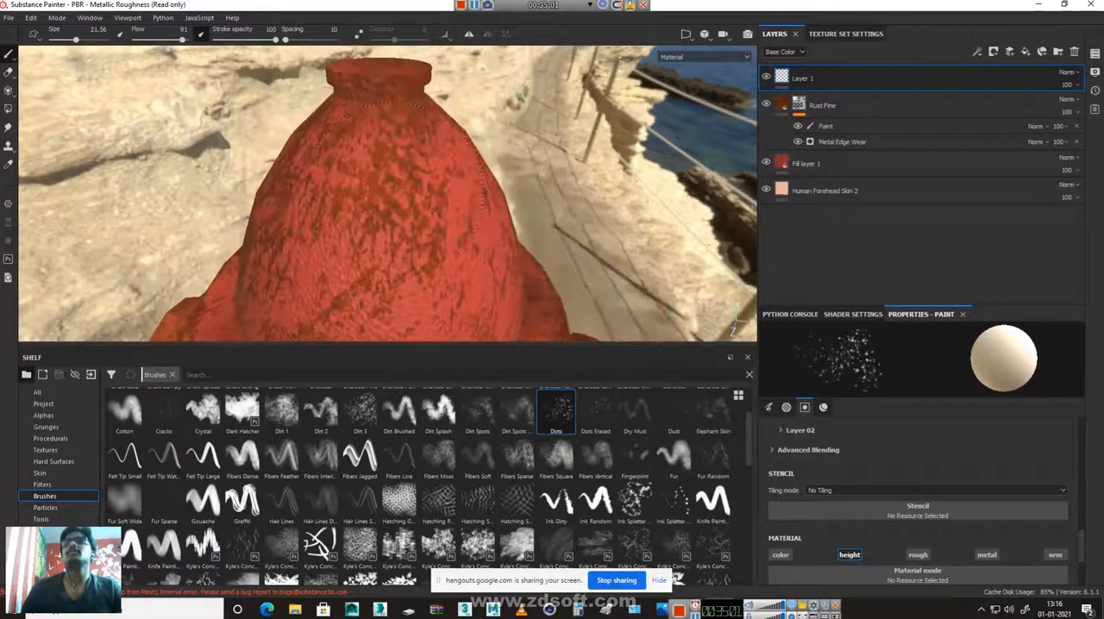
Set the Dots brush size to 67.32 and its flow to 1
{"action": "right_click", "coordinate": [396, 191]}
{"action": "left_click_drag", "start_coordinate": [478, 242], "coordinate": [528, 244]}
{"action": "left_click", "coordinate": [363, 153]}
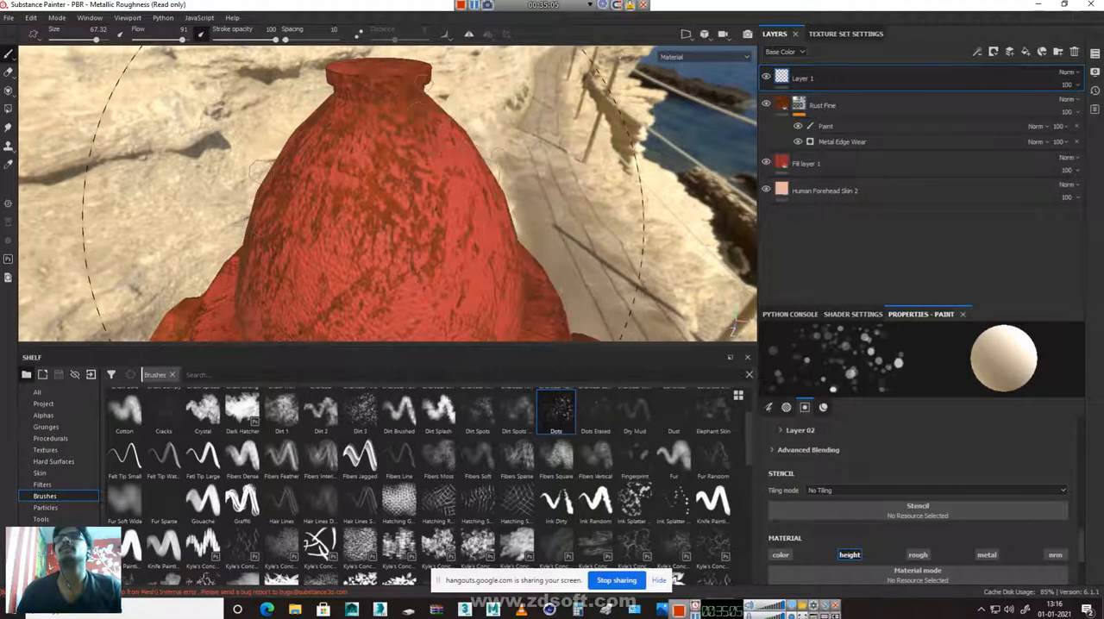
{"action": "right_click", "coordinate": [396, 197]}
{"action": "left_click_drag", "start_coordinate": [525, 315], "coordinate": [402, 300]}
{"action": "left_click", "coordinate": [382, 150]}
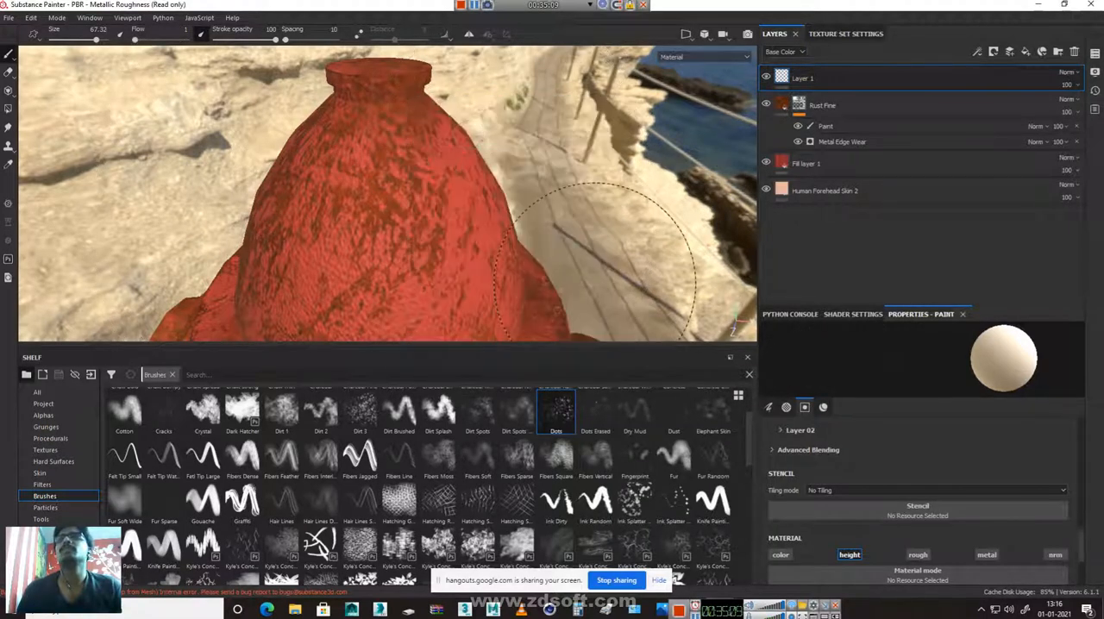
Set the Dots brush flow to 88, try large pits on the dome, and undo them
{"action": "right_click", "coordinate": [503, 218]}
{"action": "left_click", "coordinate": [622, 394]}
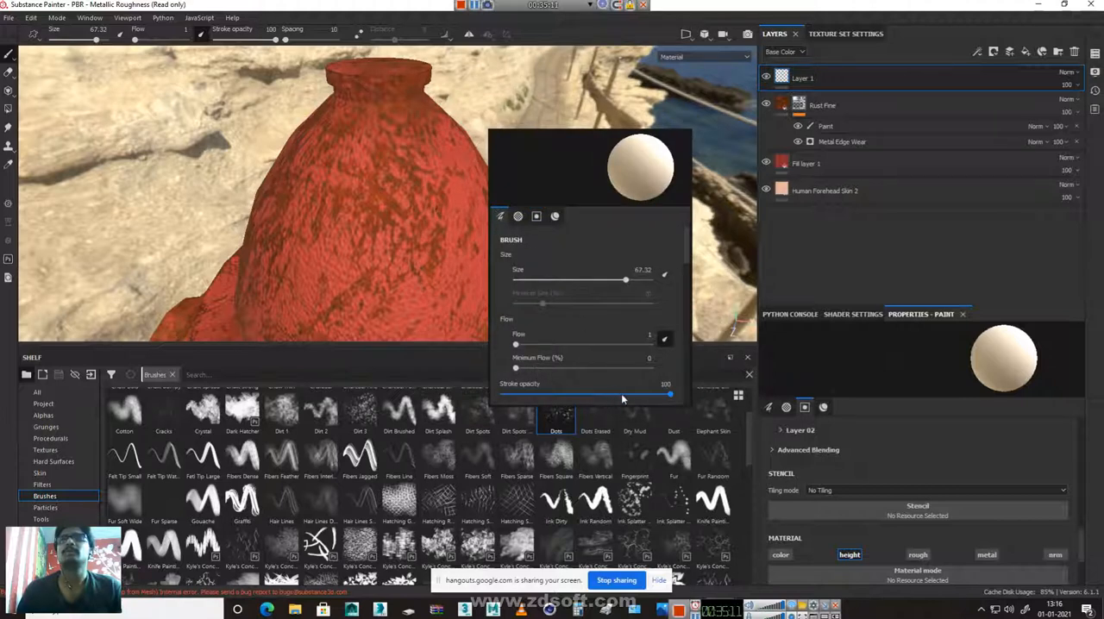
{"action": "left_click_drag", "start_coordinate": [621, 393], "coordinate": [514, 397]}
{"action": "left_click_drag", "start_coordinate": [628, 412], "coordinate": [688, 412]}
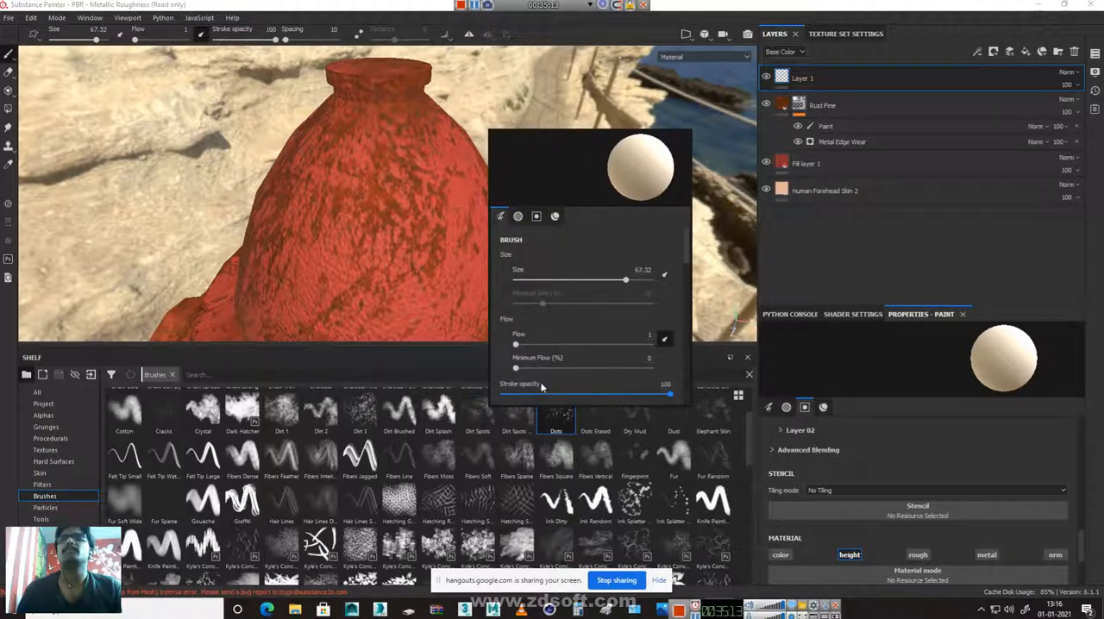
{"action": "left_click_drag", "start_coordinate": [519, 369], "coordinate": [700, 392]}
{"action": "mouse_move", "coordinate": [516, 345]}
{"action": "left_mouse_down"}
{"action": "mouse_move", "coordinate": [634, 345]}
{"action": "mouse_move", "coordinate": [516, 369]}
{"action": "left_mouse_up"}
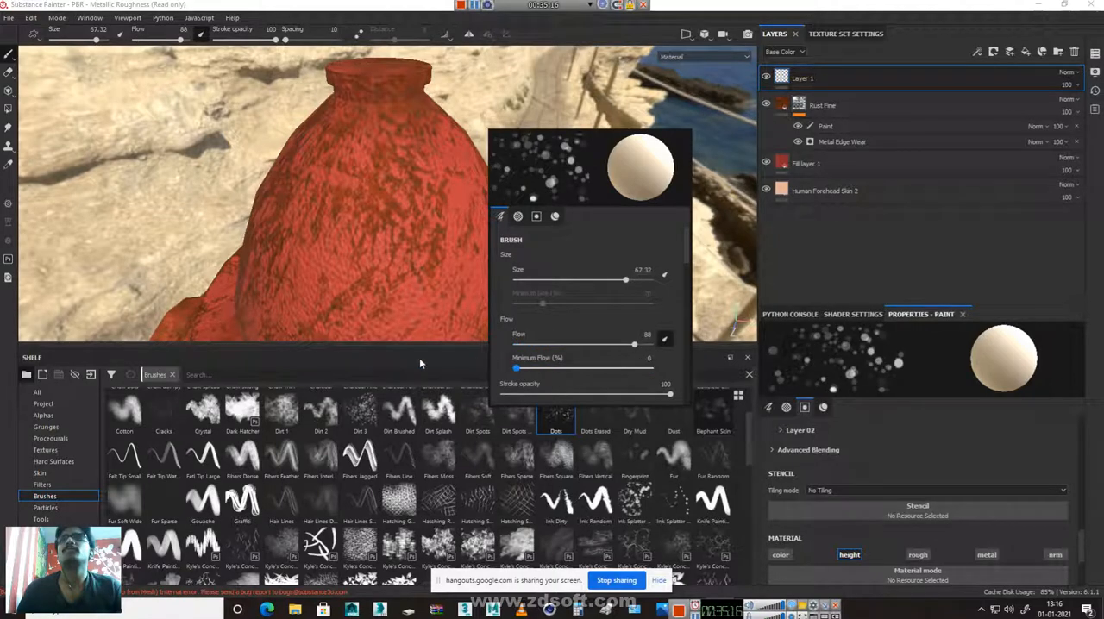
{"action": "left_click", "coordinate": [395, 183]}
{"action": "left_click", "coordinate": [373, 233]}
{"action": "scroll", "coordinate": [557, 233], "scroll_direction": "down", "scroll_amount": 2}
{"action": "key", "text": "ctrl+z"}
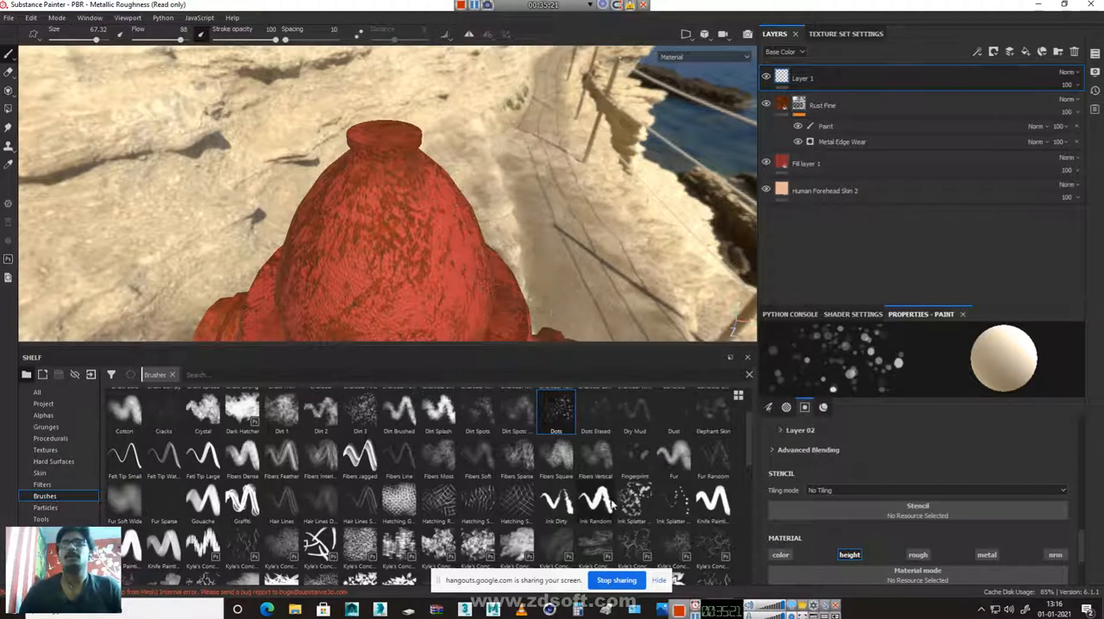
Try a height stroke down the front of the dome with the Archive Inker brush, and undo it
{"action": "scroll", "coordinate": [321, 473], "scroll_direction": "up", "scroll_amount": 2}
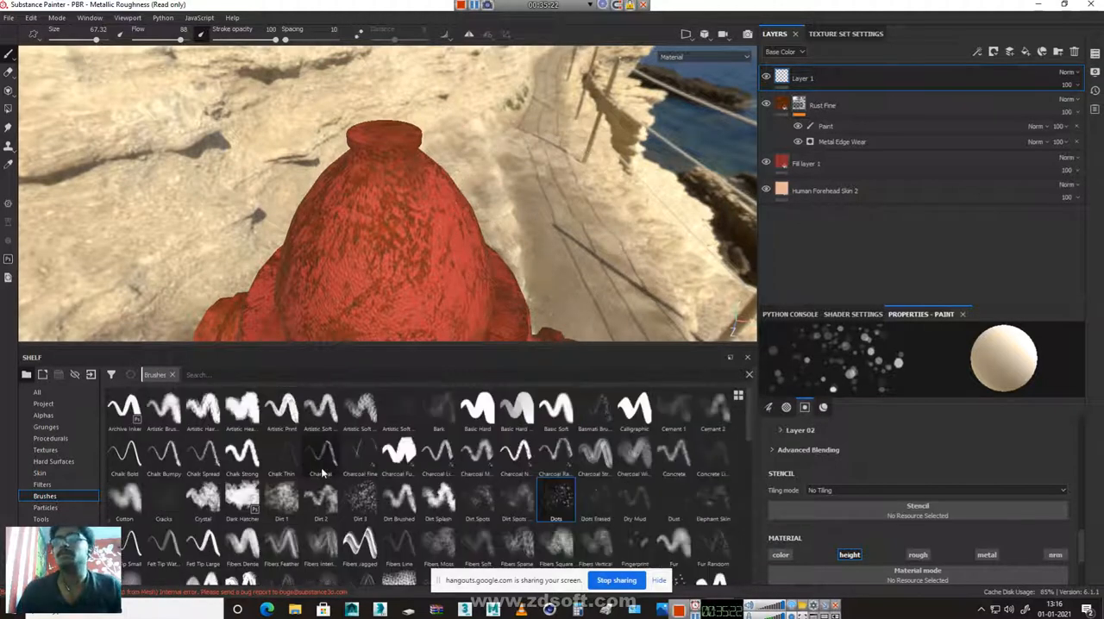
{"action": "left_click", "coordinate": [126, 409]}
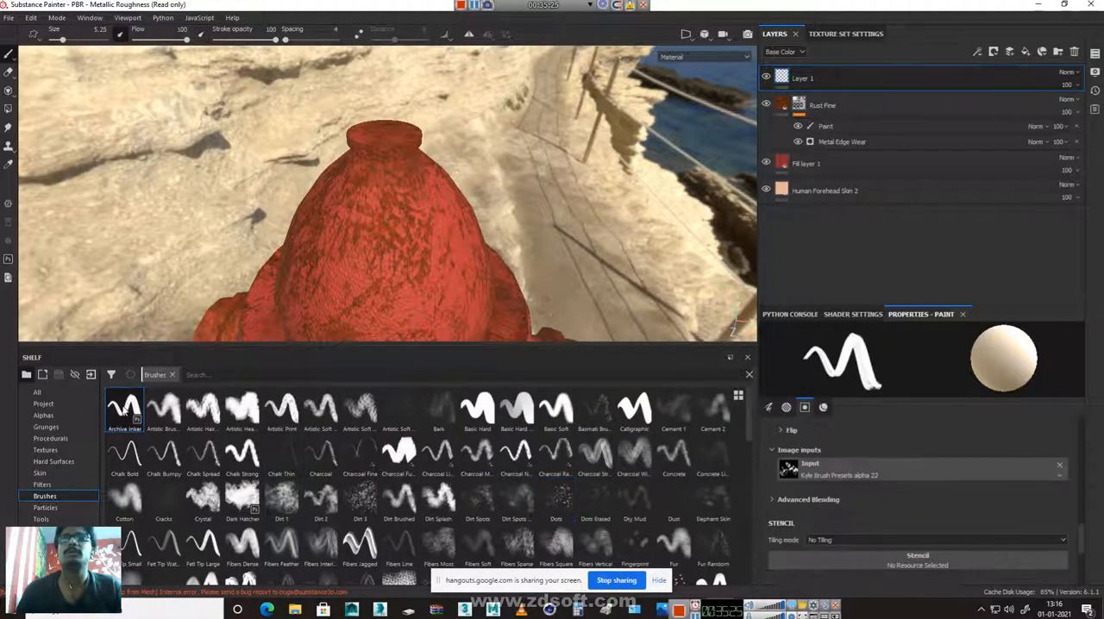
{"action": "left_click_drag", "start_coordinate": [406, 185], "coordinate": [409, 336]}
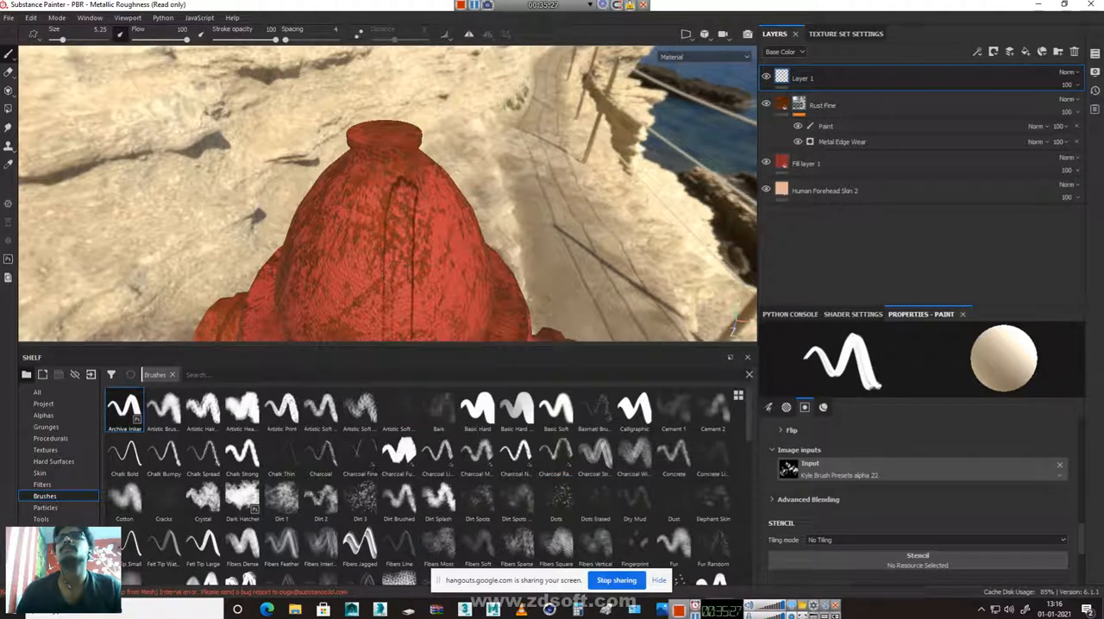
{"action": "key", "text": "ctrl+z"}
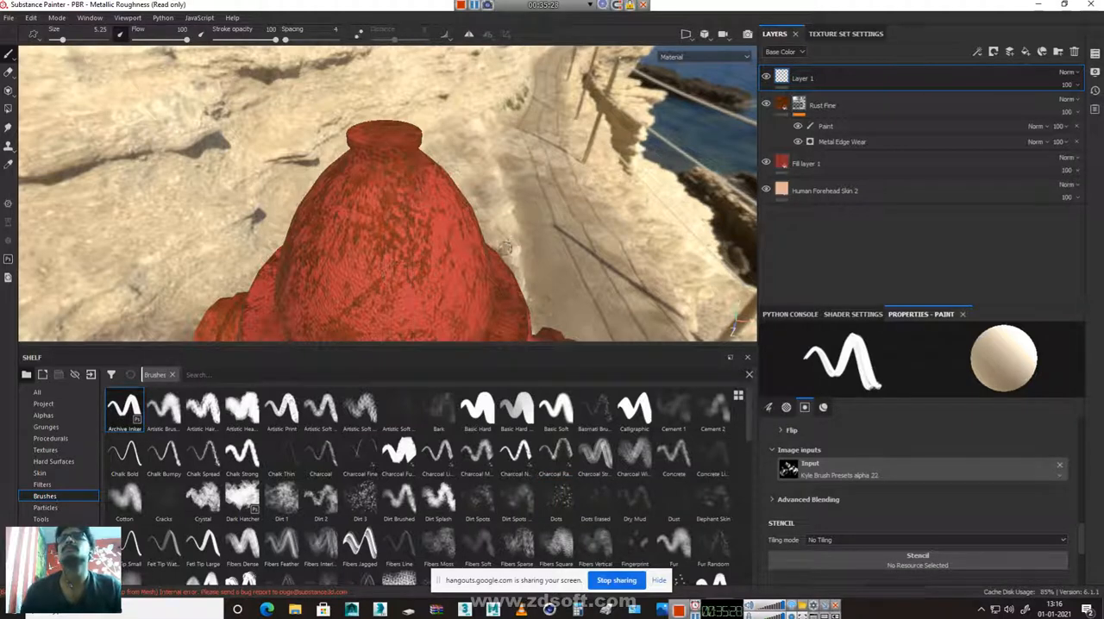
Choose the Basic Hard variant beside the plain Basic Hard brush, with size 1.52 and minimum size 22%
{"action": "left_click", "coordinate": [516, 409]}
{"action": "left_click_drag", "start_coordinate": [408, 187], "coordinate": [414, 331]}
{"action": "key", "text": "ctrl+z"}
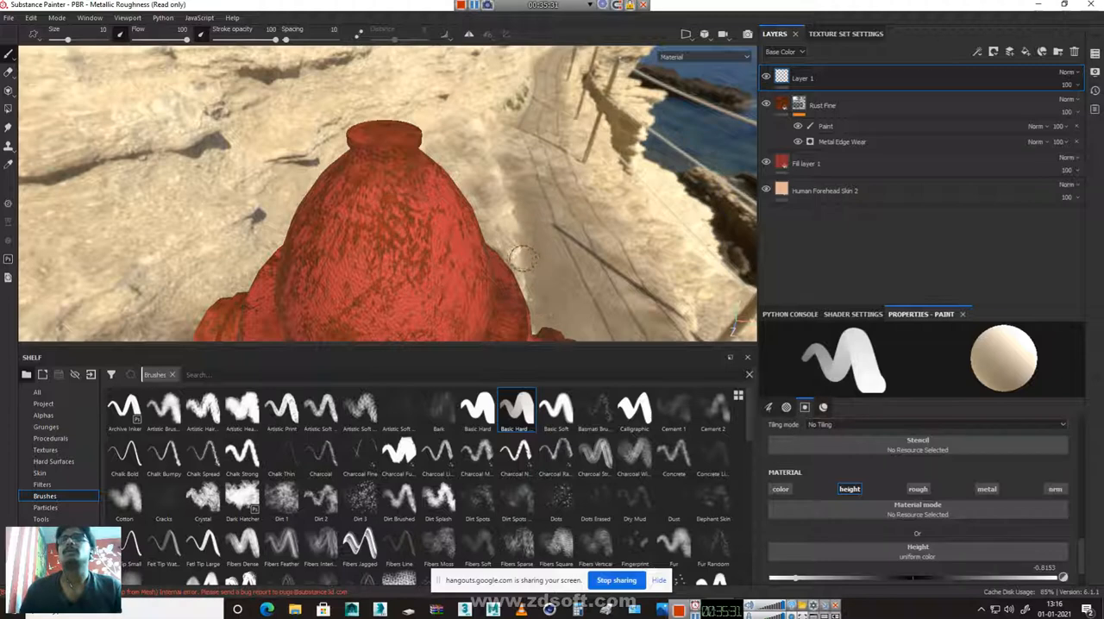
{"action": "right_click", "coordinate": [485, 259]}
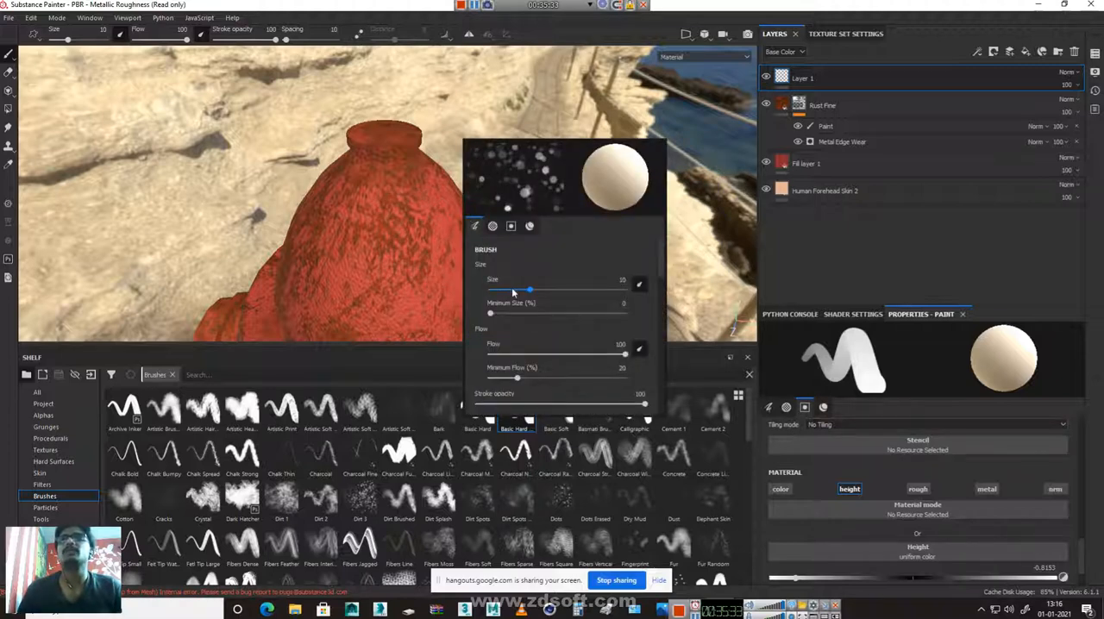
{"action": "mouse_move", "coordinate": [511, 287]}
{"action": "left_mouse_down"}
{"action": "mouse_move", "coordinate": [497, 307]}
{"action": "mouse_move", "coordinate": [525, 319]}
{"action": "left_mouse_up"}
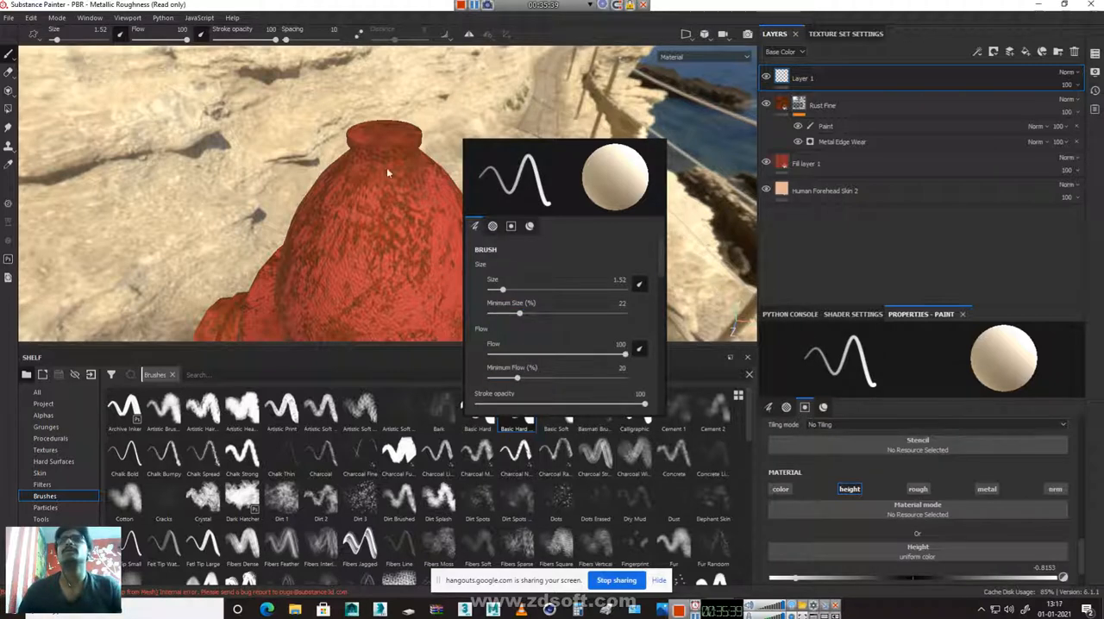
{"action": "left_click", "coordinate": [378, 213]}
Set the brush size to 3.94
{"action": "right_click", "coordinate": [398, 188]}
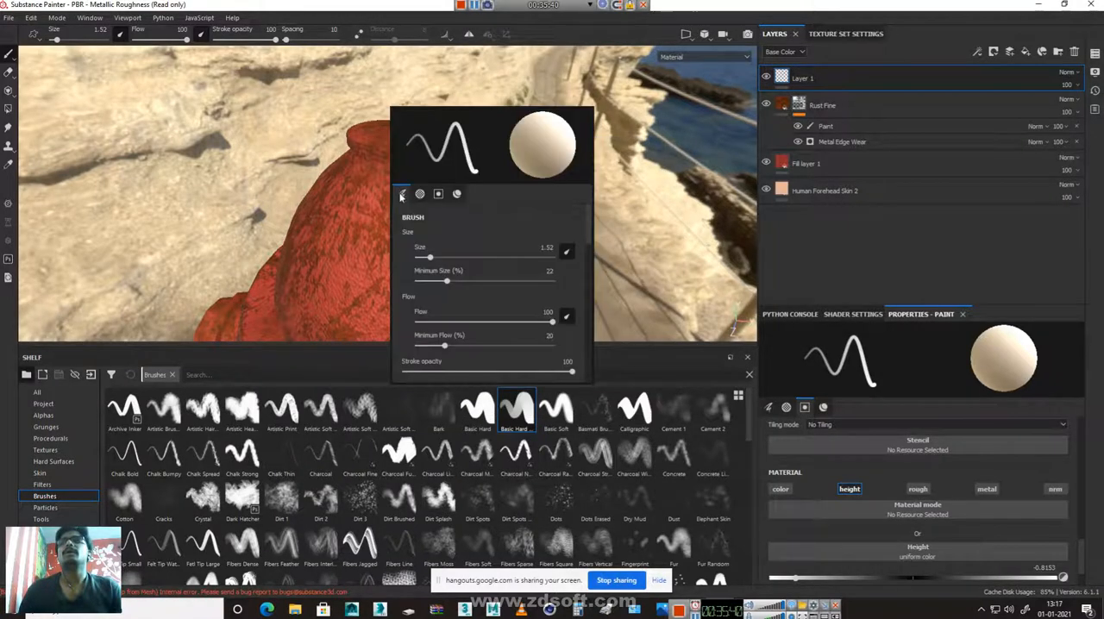
{"action": "left_click", "coordinate": [452, 256]}
{"action": "left_click", "coordinate": [377, 175]}
{"action": "right_click", "coordinate": [386, 192]}
{"action": "left_click_drag", "start_coordinate": [446, 263], "coordinate": [434, 266]}
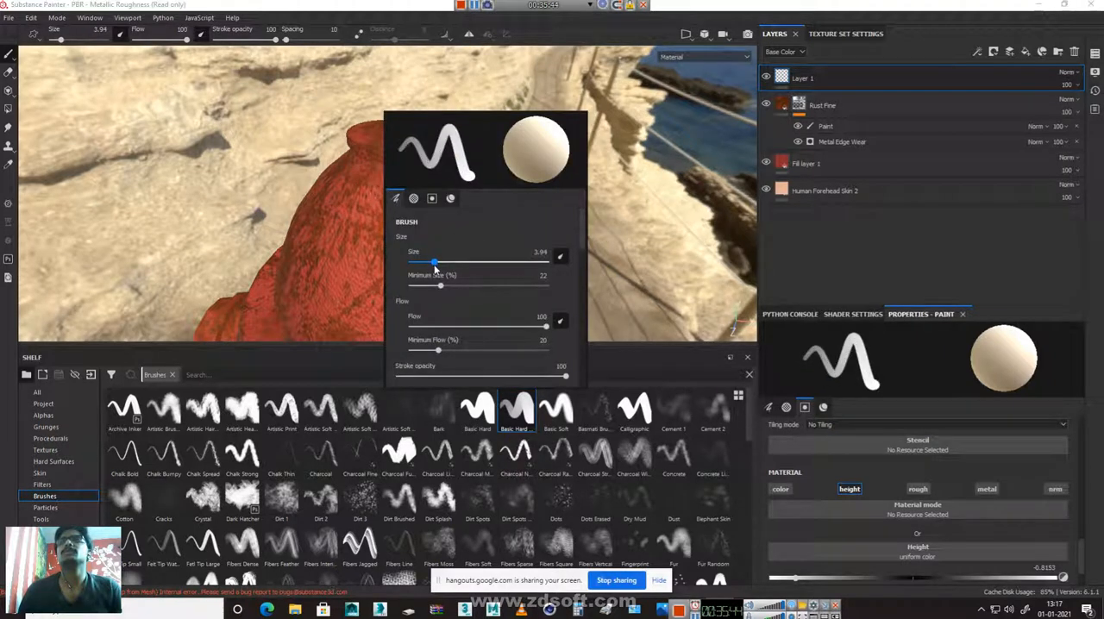
{"action": "left_click", "coordinate": [704, 106]}
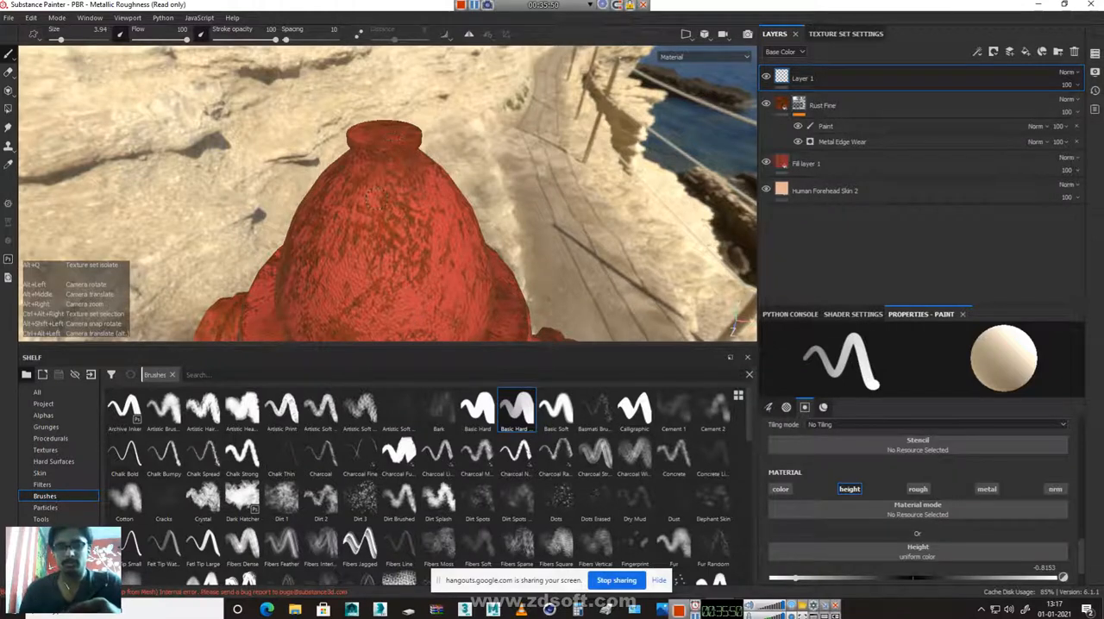
Try a thin groove down the front of the dome from below its neck, and undo it
{"action": "right_click_drag", "start_coordinate": [425, 284], "coordinate": [378, 200], "text": "alt"}
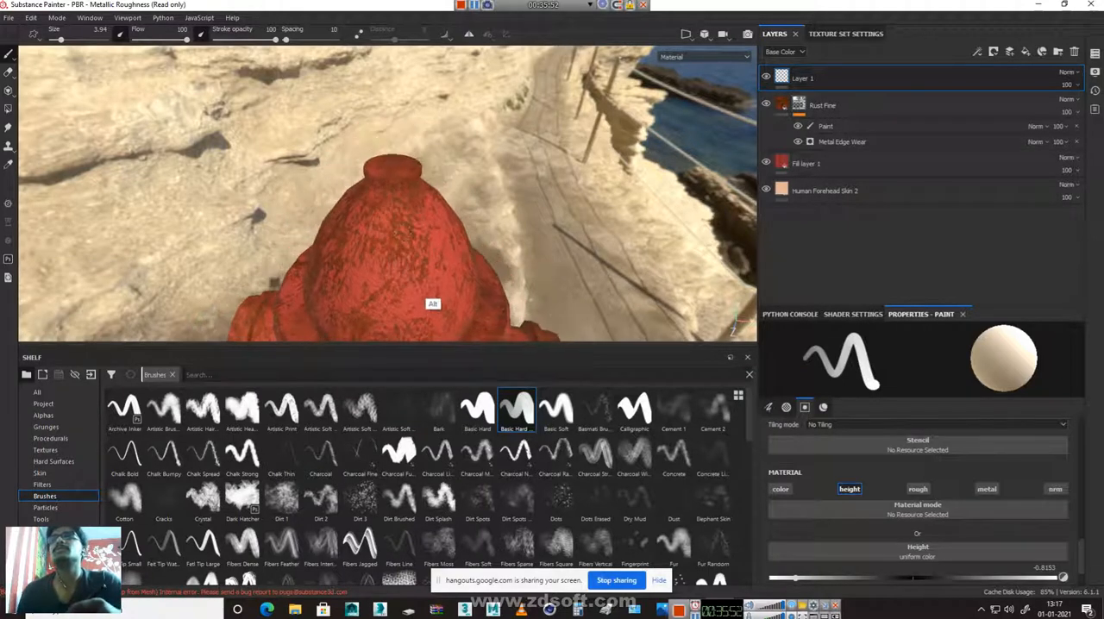
{"action": "right_click_drag", "start_coordinate": [432, 304], "coordinate": [427, 177], "text": "alt"}
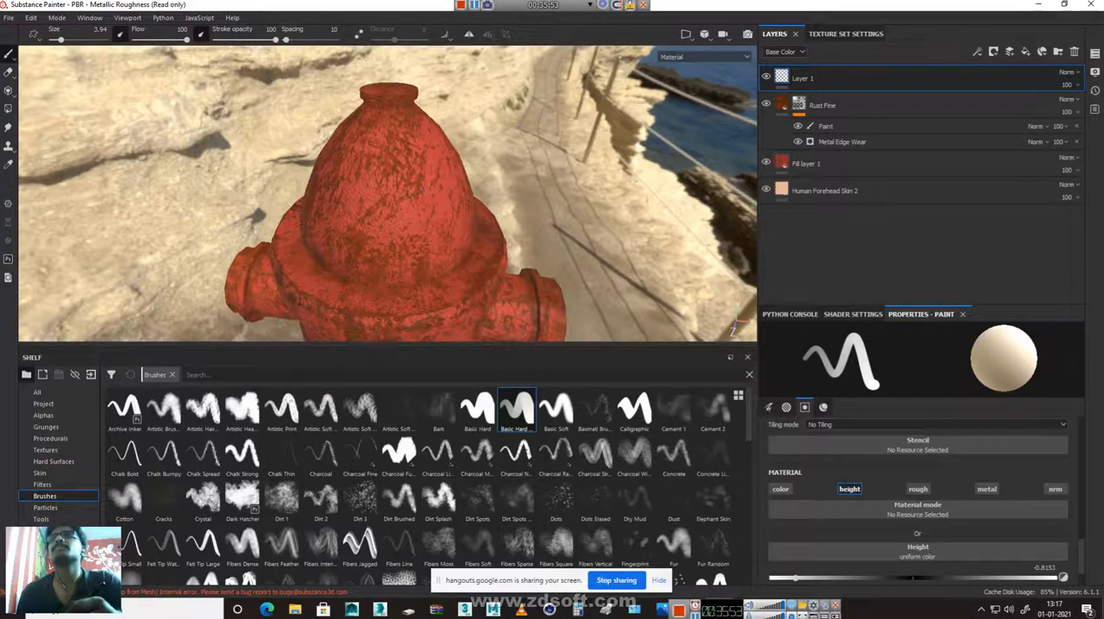
{"action": "left_click_drag", "start_coordinate": [388, 129], "coordinate": [399, 180]}
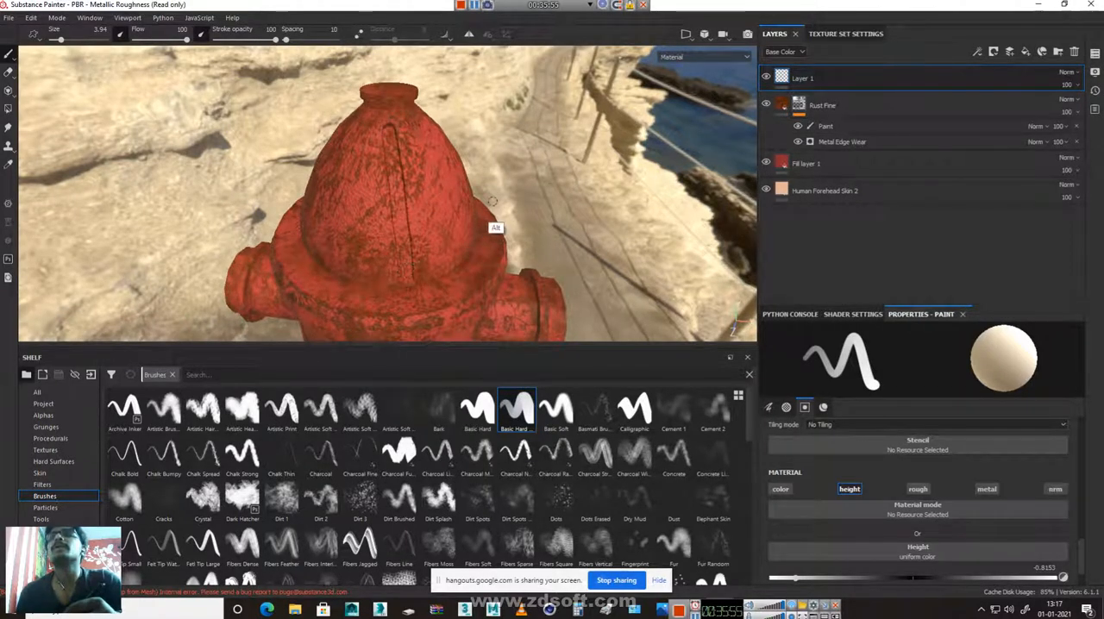
{"action": "key", "text": "ctrl+z"}
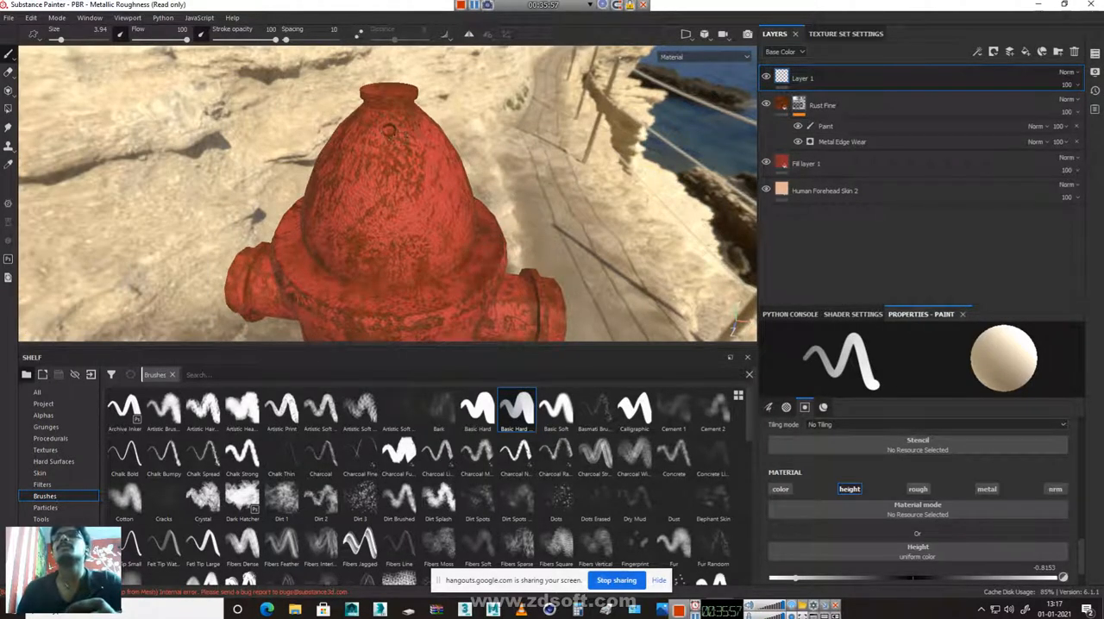
Paint thin vertical height grooves down the dome, spaced around its whole circumference, with the Basic Hard variant brush
{"action": "left_click_drag", "start_coordinate": [398, 180], "coordinate": [406, 250]}
{"action": "left_click_drag", "start_coordinate": [523, 247], "coordinate": [393, 276], "text": "alt"}
{"action": "left_click_drag", "start_coordinate": [455, 151], "coordinate": [470, 206]}
{"action": "left_click_drag", "start_coordinate": [530, 278], "coordinate": [444, 248], "text": "alt"}
{"action": "left_click_drag", "start_coordinate": [516, 168], "coordinate": [528, 152]}
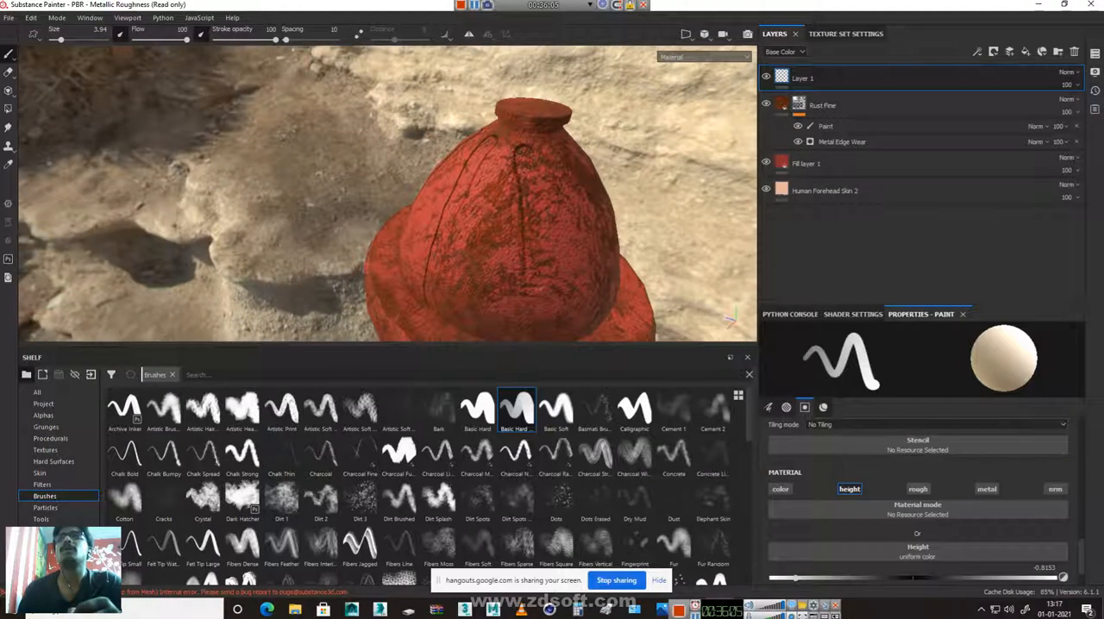
{"action": "left_click_drag", "start_coordinate": [537, 326], "coordinate": [474, 256], "text": "alt"}
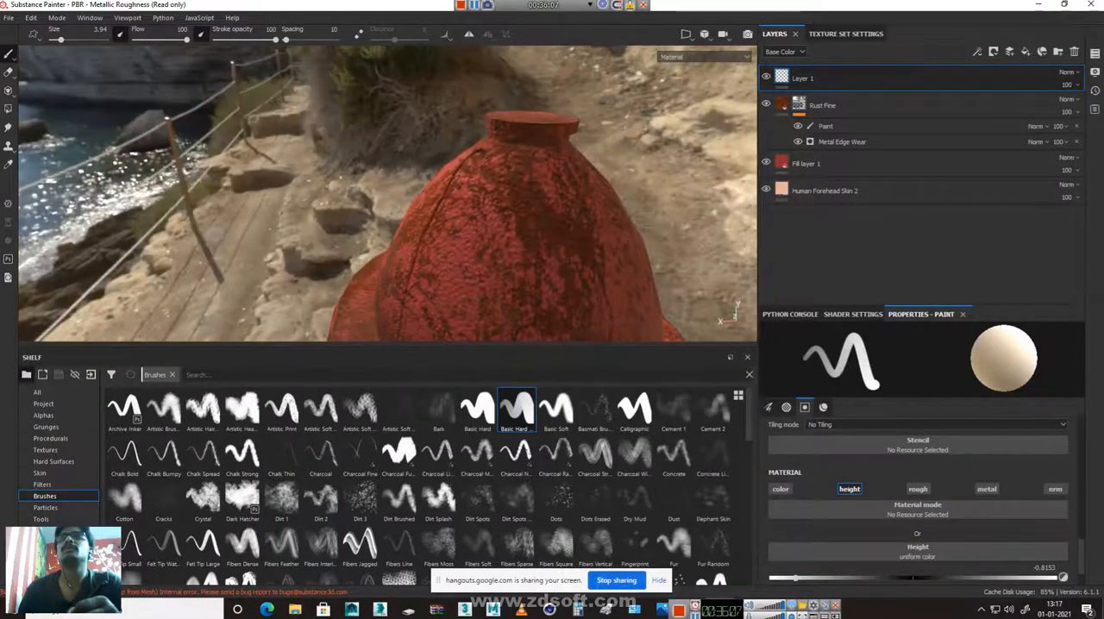
{"action": "left_click_drag", "start_coordinate": [597, 298], "coordinate": [379, 270], "text": "alt"}
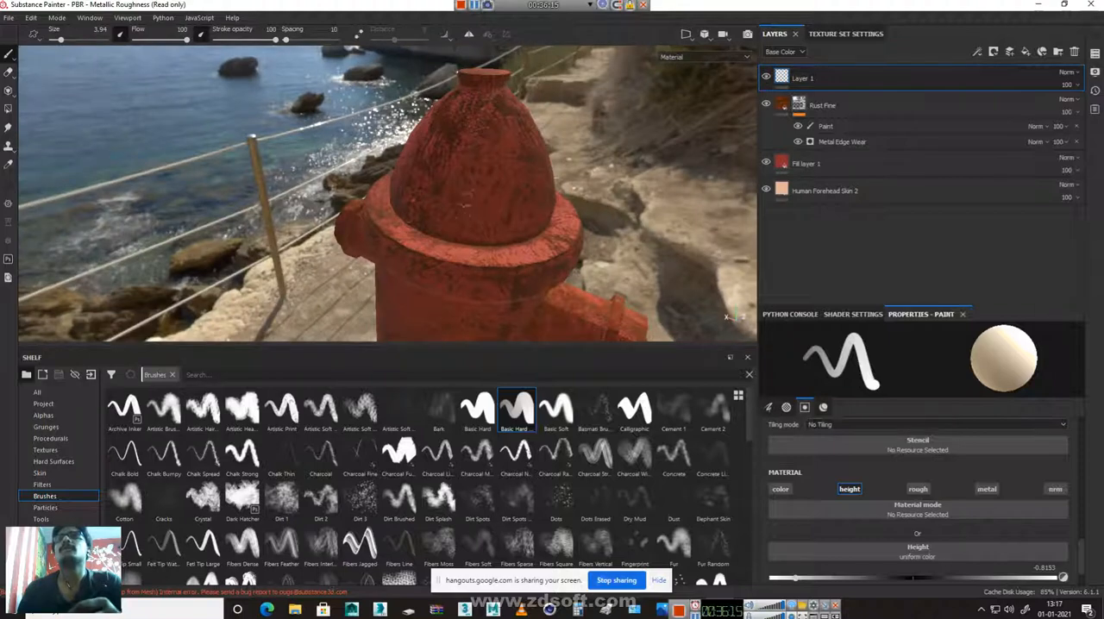
{"action": "left_click_drag", "start_coordinate": [727, 317], "coordinate": [437, 231], "text": "alt"}
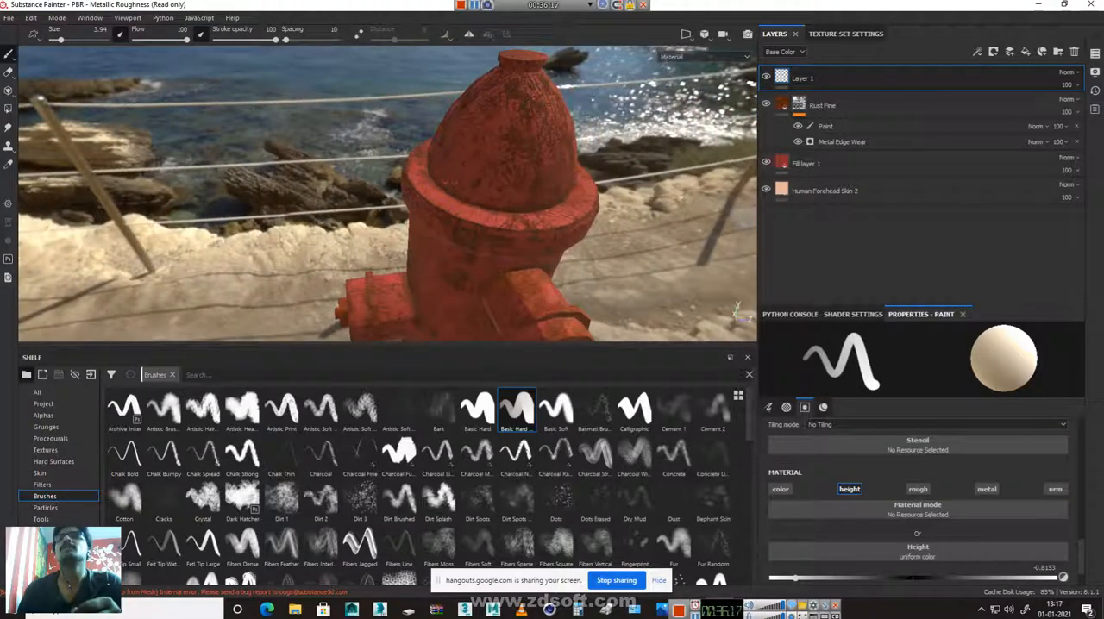
{"action": "left_click_drag", "start_coordinate": [500, 194], "coordinate": [544, 129], "text": "alt"}
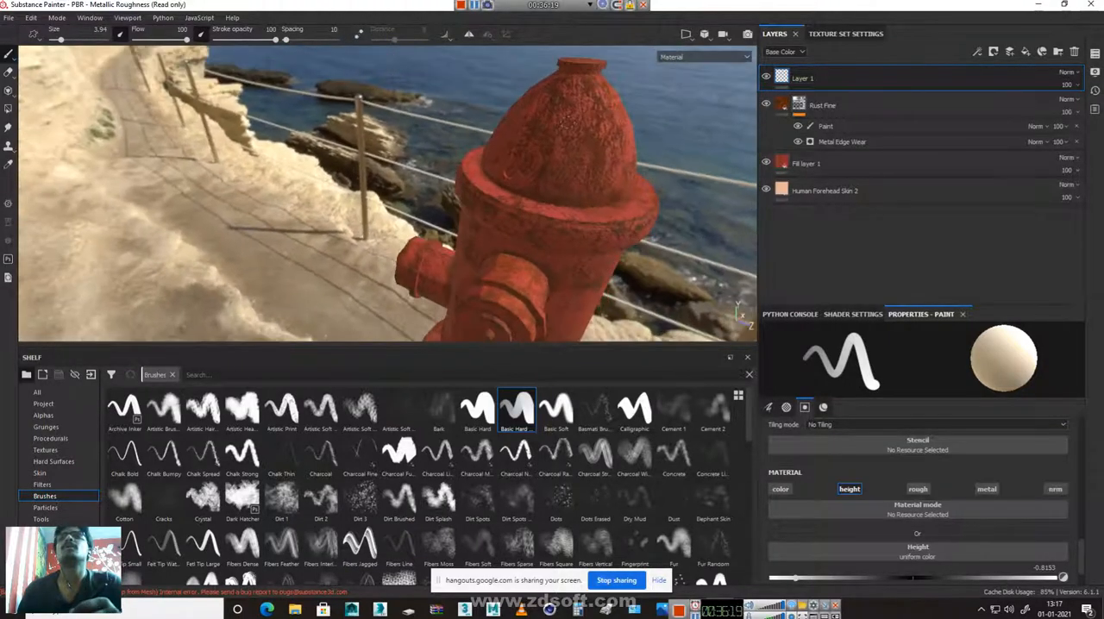
{"action": "left_click_drag", "start_coordinate": [629, 212], "coordinate": [509, 216], "text": "alt"}
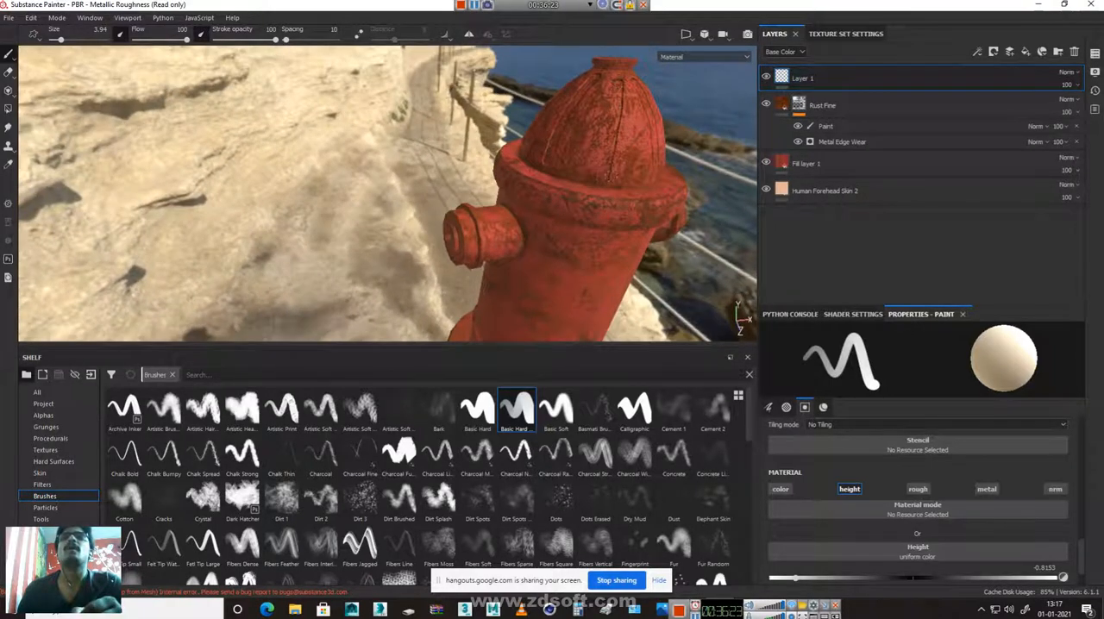
{"action": "left_click_drag", "start_coordinate": [639, 108], "coordinate": [551, 223], "text": "alt"}
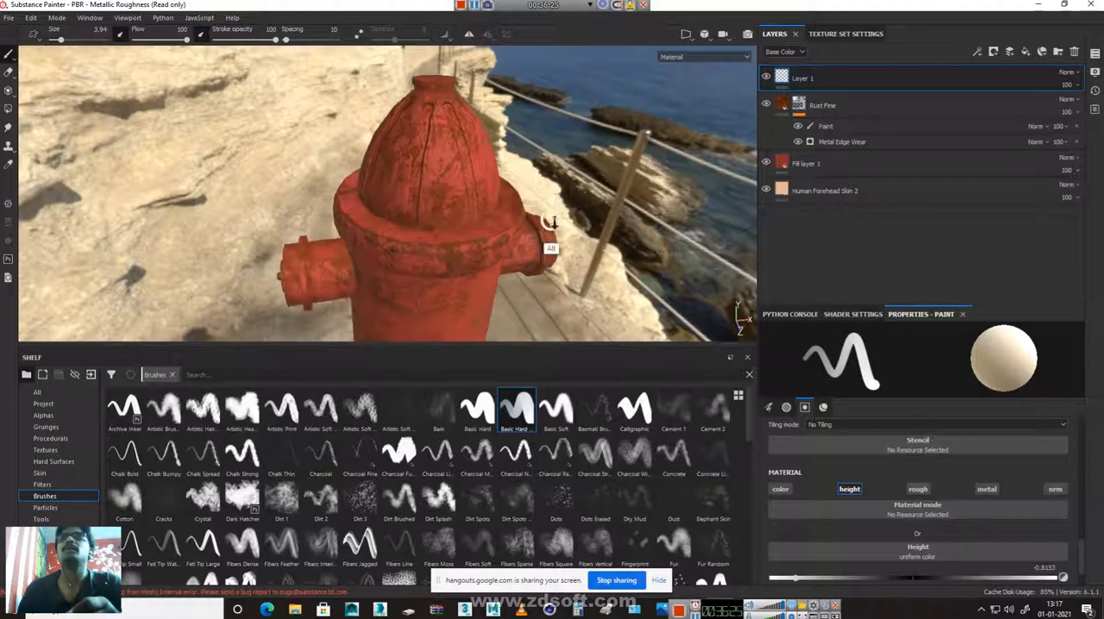
{"action": "right_click_drag", "start_coordinate": [550, 223], "coordinate": [806, 322], "text": "alt"}
{"action": "right_click_drag", "start_coordinate": [454, 167], "coordinate": [690, 321], "text": "alt"}
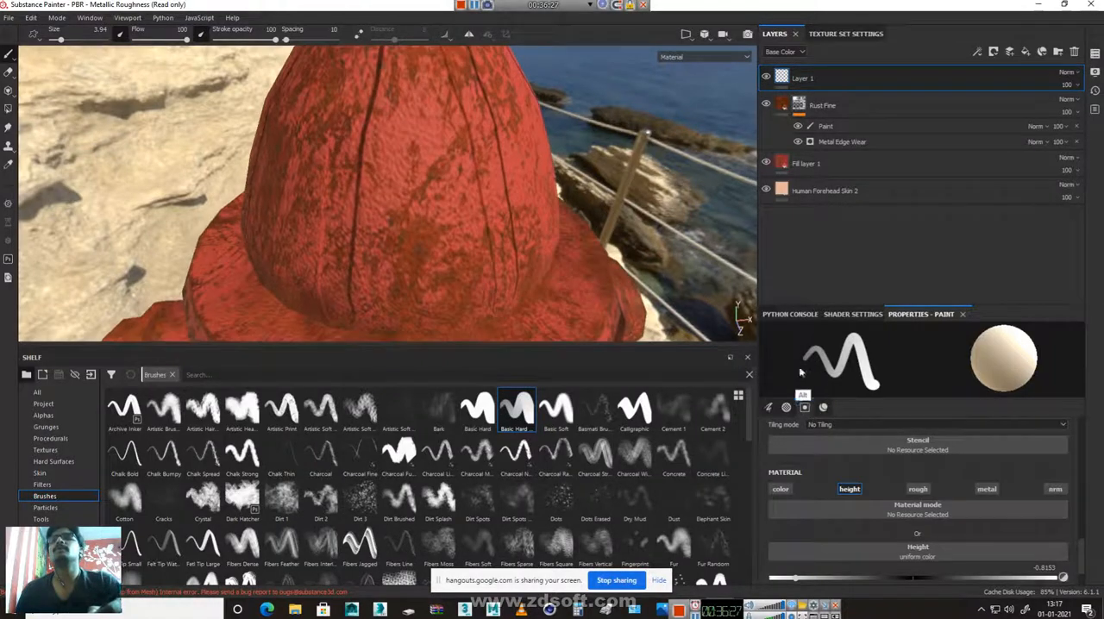
Switch to the Basic Soft brush, try a wide height stroke on the dome, and undo it together with the earlier grooves
{"action": "left_click", "coordinate": [563, 411]}
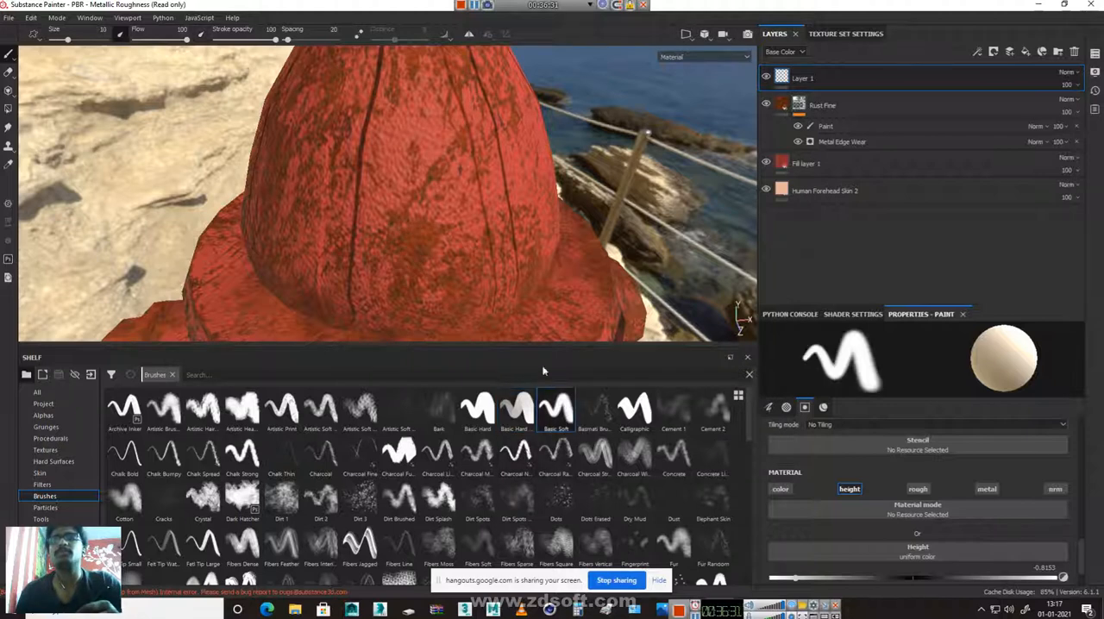
{"action": "mouse_move", "coordinate": [434, 136]}
{"action": "left_mouse_down"}
{"action": "mouse_move", "coordinate": [422, 128]}
{"action": "mouse_move", "coordinate": [404, 195]}
{"action": "left_mouse_up"}
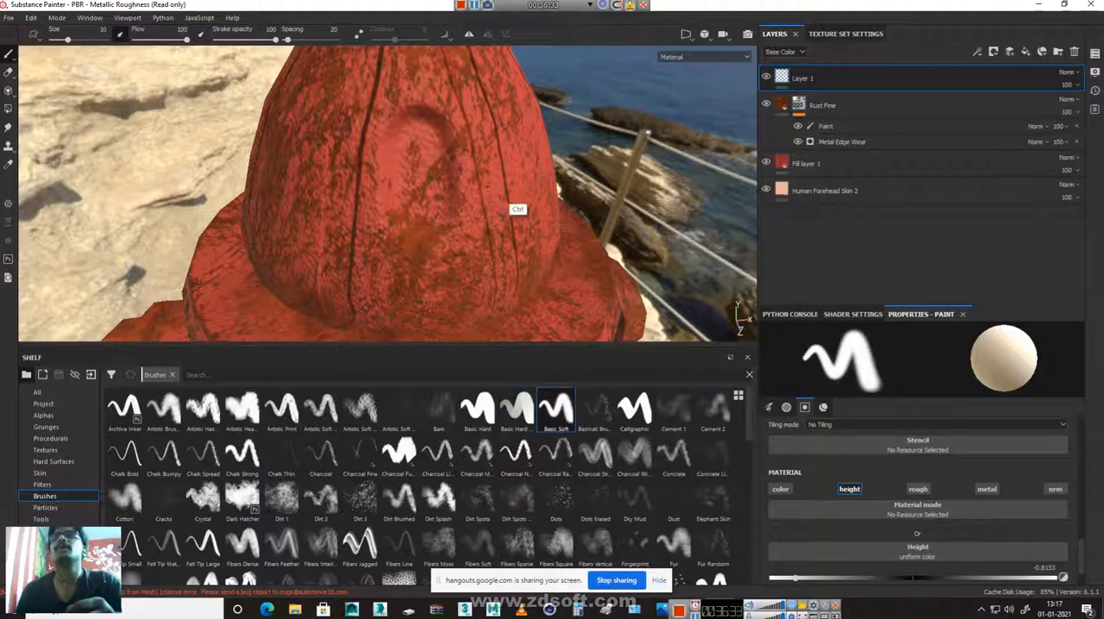
{"action": "key", "text": "ctrl+z"}
{"action": "key", "text": "ctrl+z"}
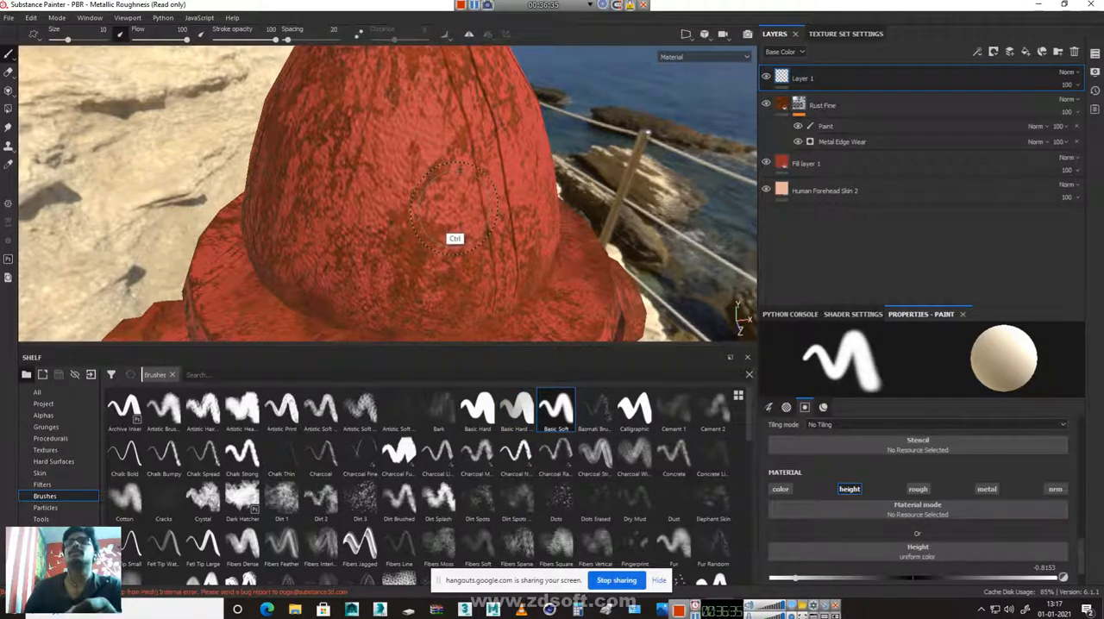
{"action": "key", "text": "ctrl+z"}
Set the Basic Soft brush size to 4.28
{"action": "mouse_move", "coordinate": [456, 217]}
{"action": "right_mouse_down", "text": "alt"}
{"action": "mouse_move", "coordinate": [333, 99]}
{"action": "mouse_move", "coordinate": [326, 57]}
{"action": "right_mouse_up", "text": "alt"}
{"action": "right_click", "coordinate": [413, 128]}
{"action": "left_click", "coordinate": [466, 197]}
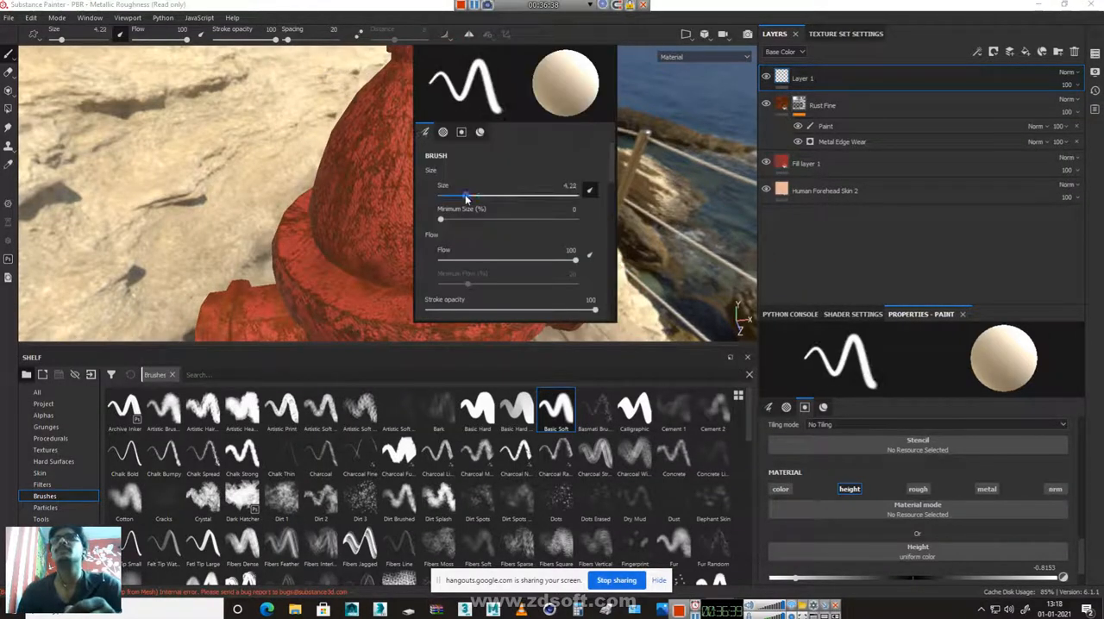
Paint soft vertical height grooves from below the neck down to the flange, spaced all around the dome
{"action": "left_click_drag", "start_coordinate": [423, 92], "coordinate": [429, 207]}
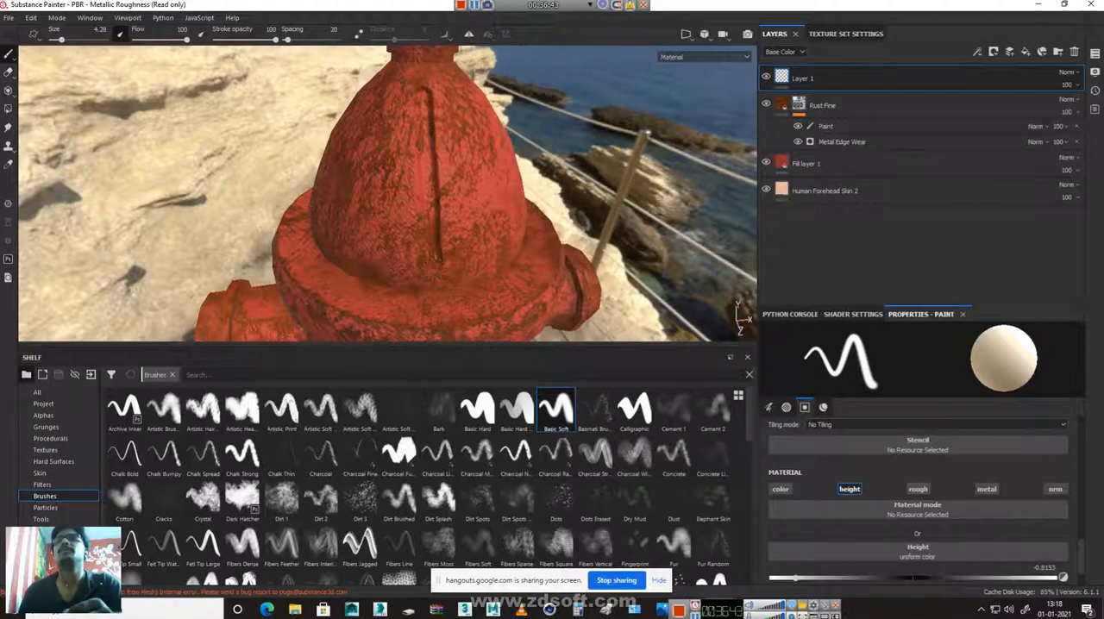
{"action": "left_click_drag", "start_coordinate": [560, 279], "coordinate": [373, 252], "text": "alt"}
{"action": "middle_click_drag", "start_coordinate": [495, 177], "coordinate": [409, 212], "text": "alt"}
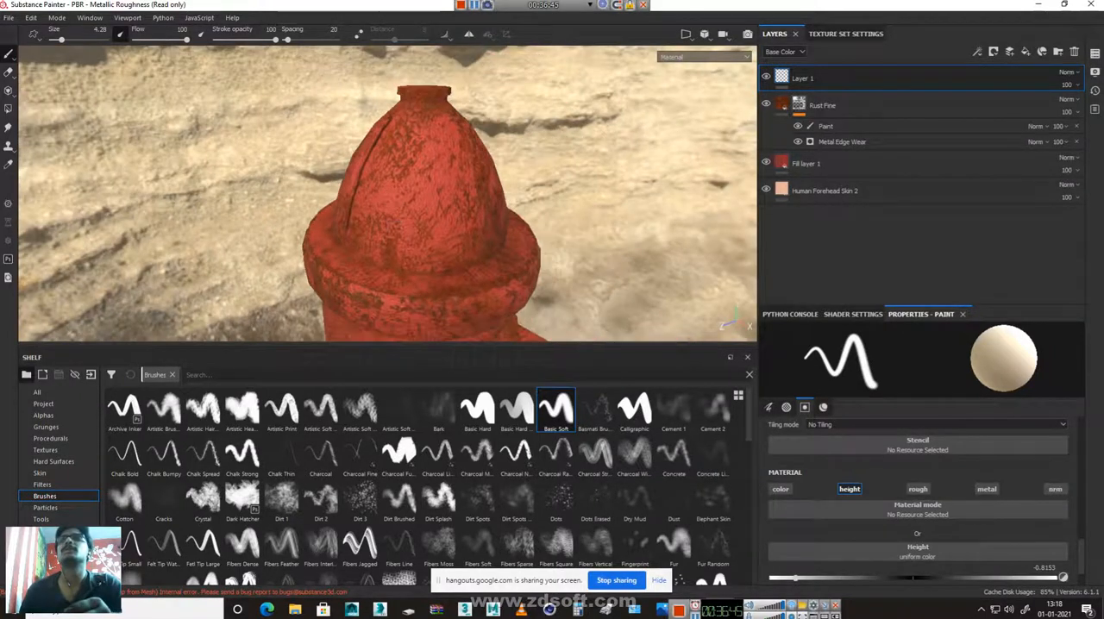
{"action": "left_click_drag", "start_coordinate": [416, 117], "coordinate": [415, 220]}
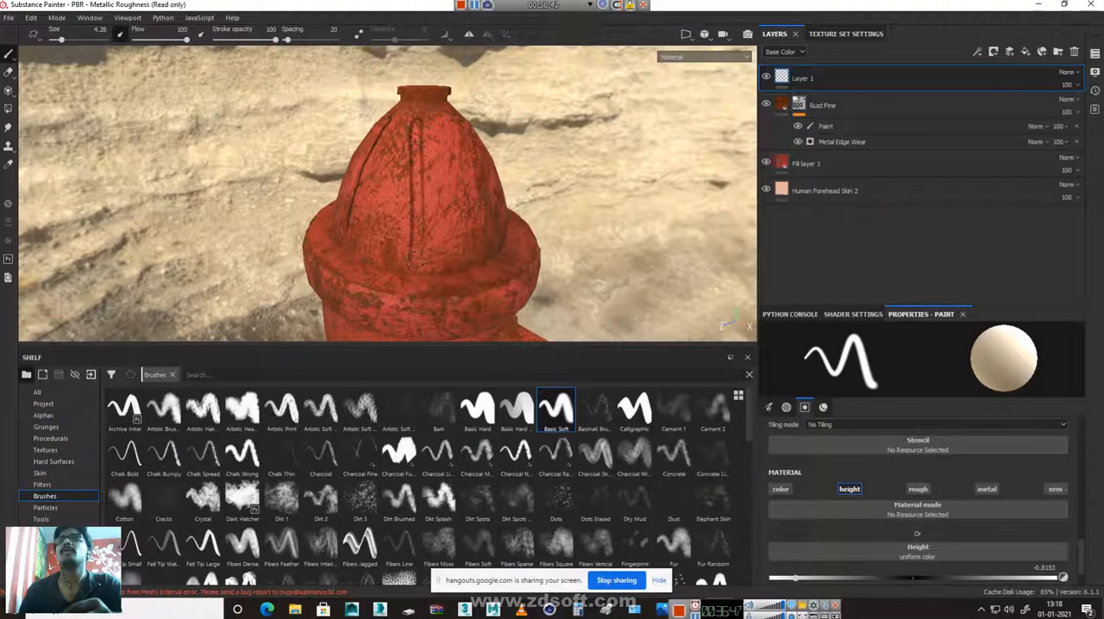
{"action": "left_click_drag", "start_coordinate": [538, 269], "coordinate": [374, 271], "text": "alt"}
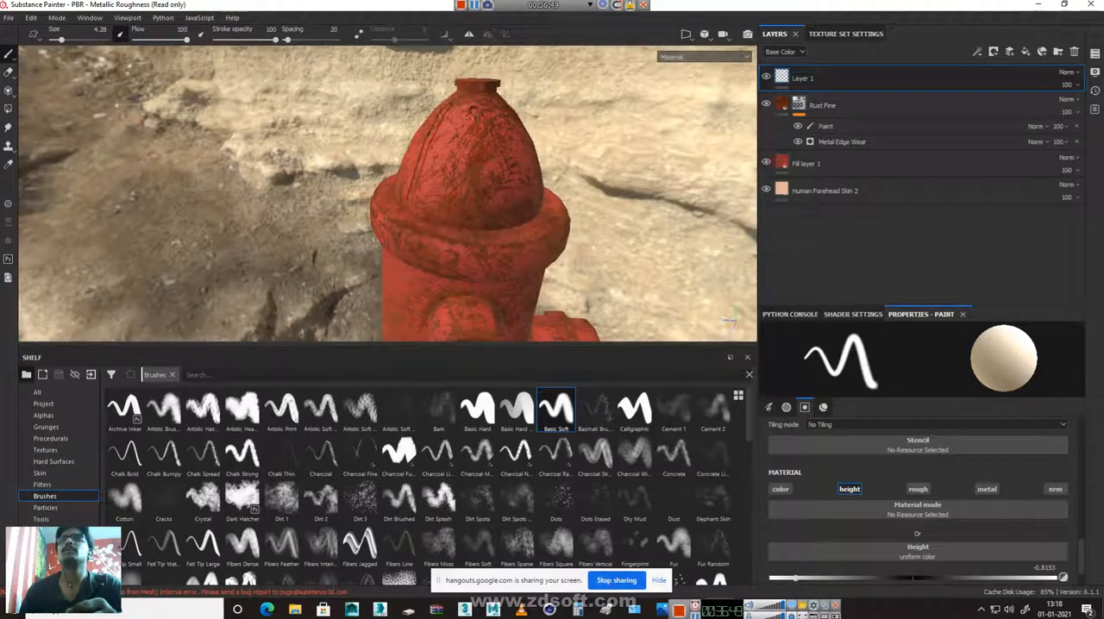
{"action": "left_click_drag", "start_coordinate": [529, 220], "coordinate": [419, 203], "text": "alt"}
{"action": "right_click_drag", "start_coordinate": [418, 202], "coordinate": [423, 135], "text": "shift"}
{"action": "left_click_drag", "start_coordinate": [423, 131], "coordinate": [430, 191]}
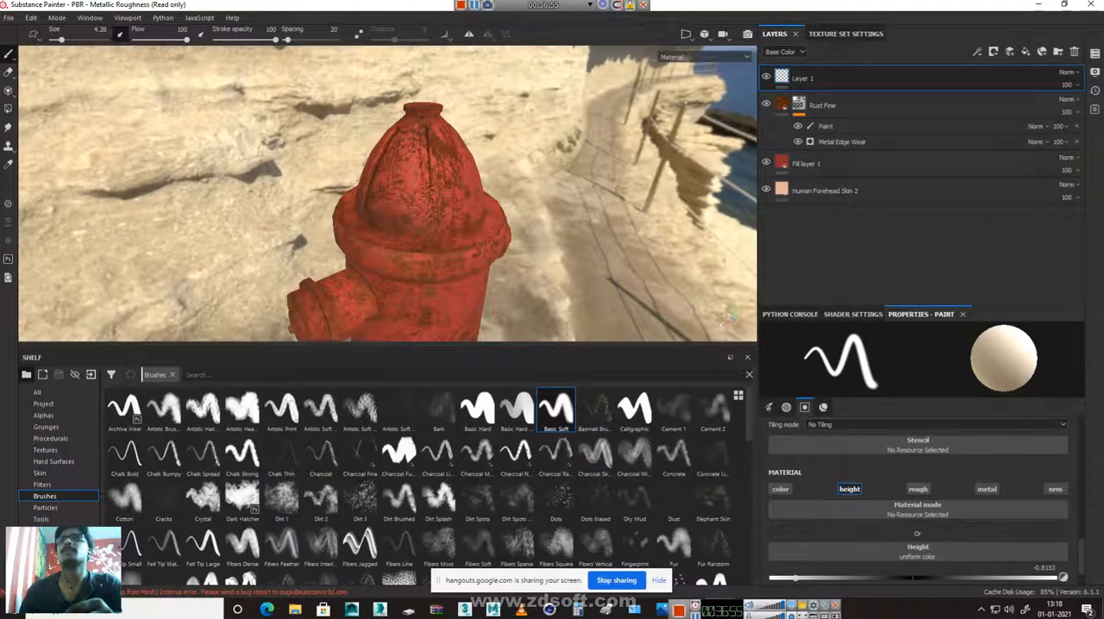
{"action": "mouse_move", "coordinate": [419, 235]}
{"action": "left_mouse_down", "text": "alt"}
{"action": "mouse_move", "coordinate": [484, 240]}
{"action": "mouse_move", "coordinate": [320, 247]}
{"action": "mouse_move", "coordinate": [425, 227]}
{"action": "left_mouse_up", "text": "alt"}
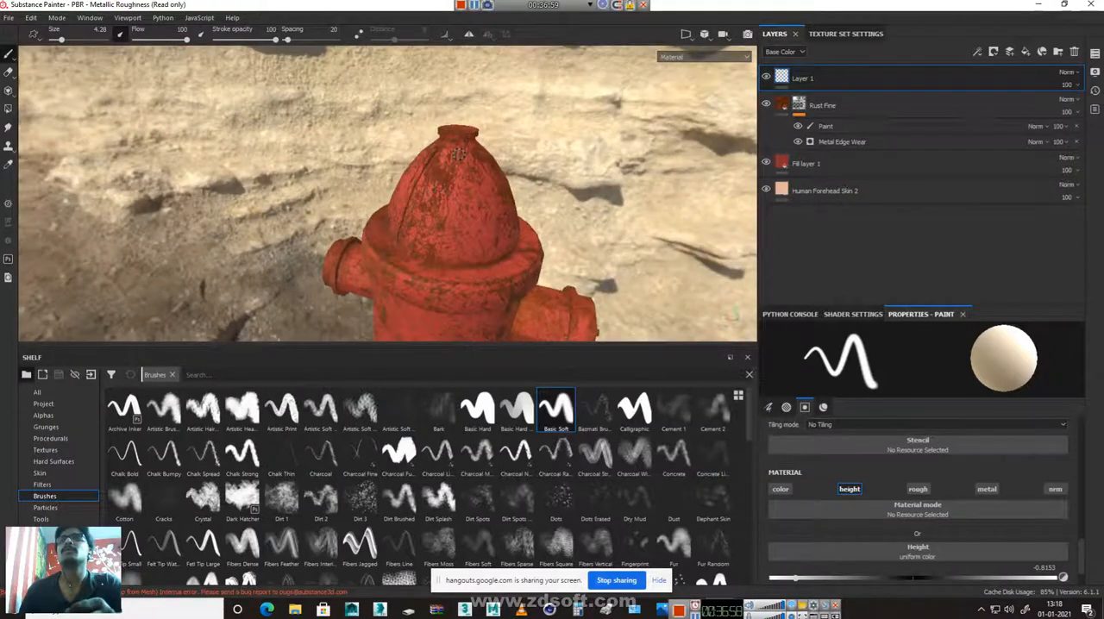
{"action": "left_click_drag", "start_coordinate": [458, 170], "coordinate": [459, 261]}
{"action": "mouse_move", "coordinate": [555, 257]}
{"action": "left_mouse_down", "text": "alt"}
{"action": "mouse_move", "coordinate": [545, 244]}
{"action": "mouse_move", "coordinate": [449, 229]}
{"action": "left_mouse_up", "text": "alt"}
{"action": "mouse_move", "coordinate": [451, 161]}
{"action": "left_mouse_down"}
{"action": "mouse_move", "coordinate": [450, 262]}
{"action": "mouse_move", "coordinate": [488, 249]}
{"action": "mouse_move", "coordinate": [523, 281]}
{"action": "mouse_move", "coordinate": [339, 252]}
{"action": "mouse_move", "coordinate": [741, 322]}
{"action": "left_mouse_up"}
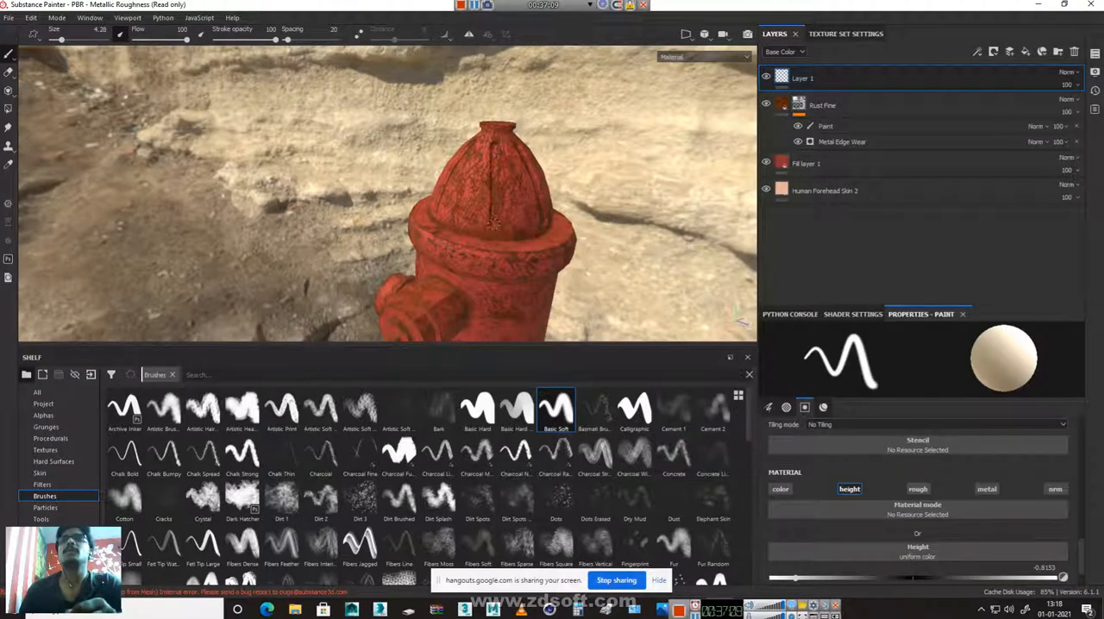
Add a Blur filter to Layer 1 and set its blur intensity to 2.23
{"action": "right_click_drag", "start_coordinate": [417, 209], "coordinate": [908, 388], "text": "alt"}
{"action": "left_click_drag", "start_coordinate": [547, 210], "coordinate": [795, 222], "text": "alt"}
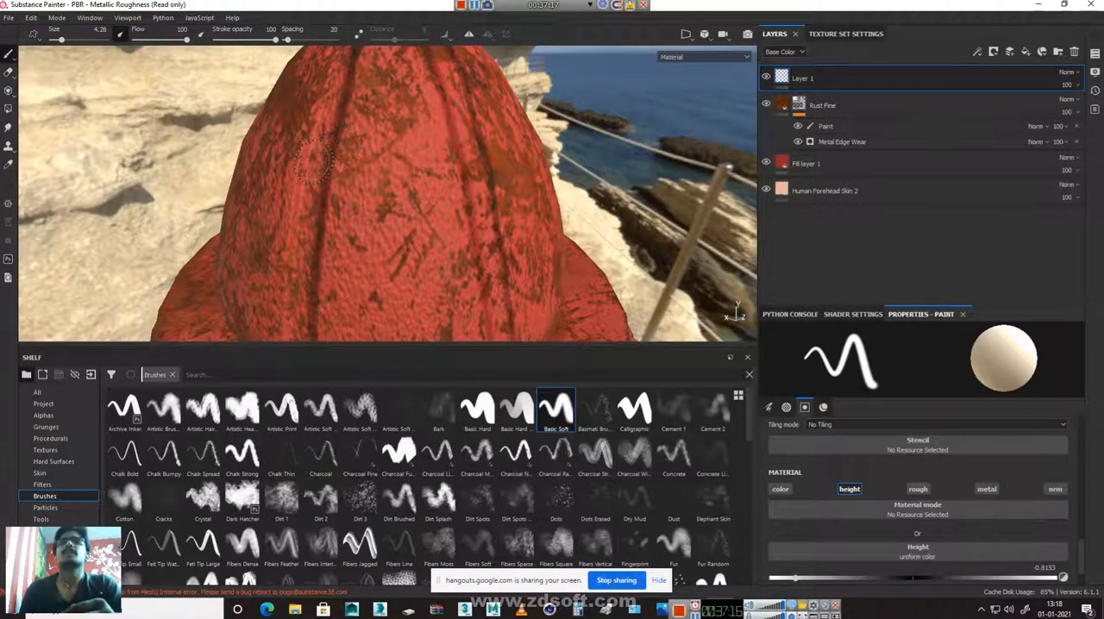
{"action": "left_click", "coordinate": [977, 53]}
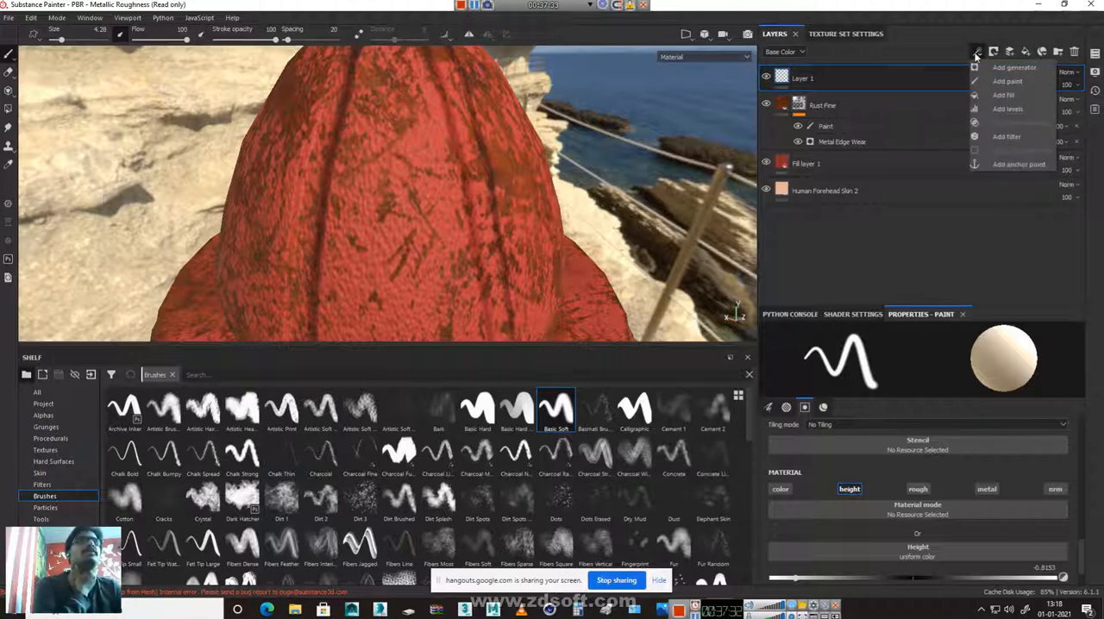
{"action": "left_click", "coordinate": [1006, 136]}
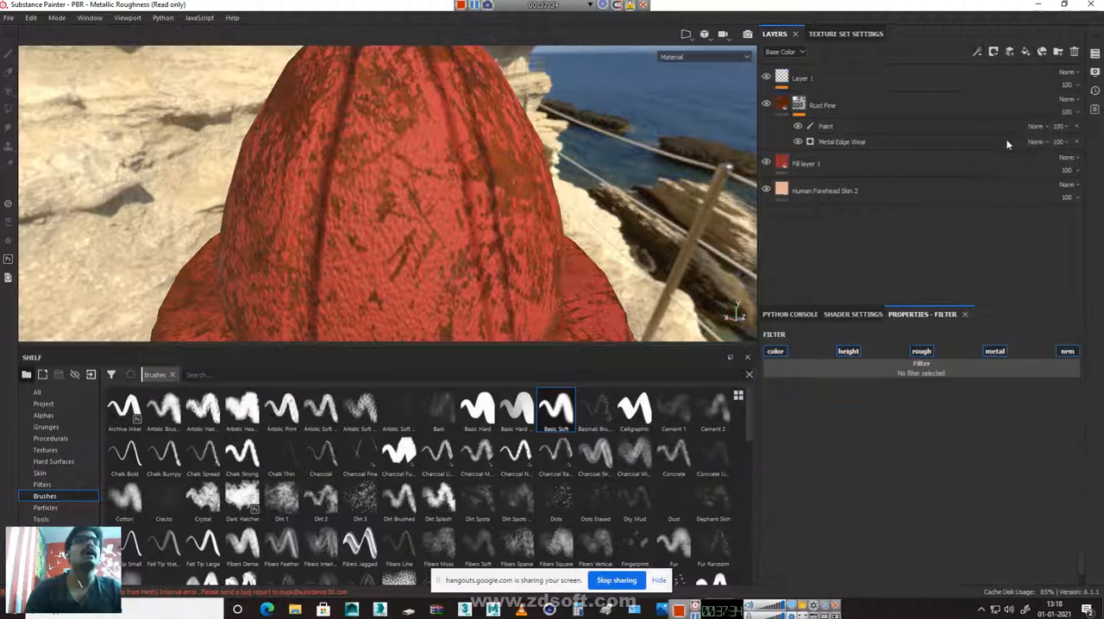
{"action": "left_click", "coordinate": [928, 371]}
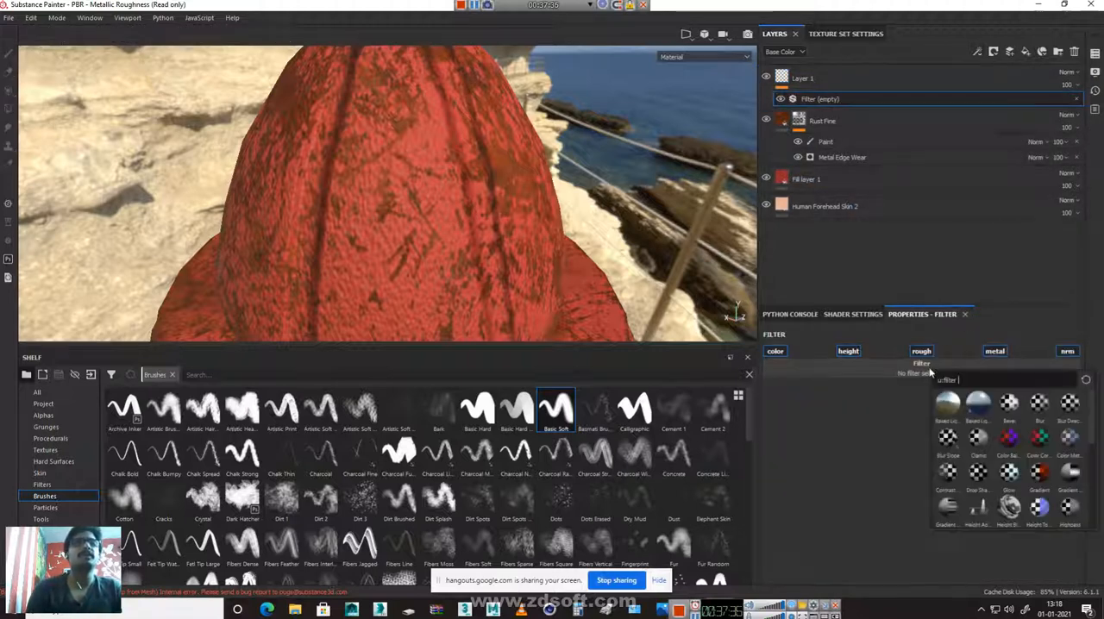
{"action": "left_click", "coordinate": [1038, 403]}
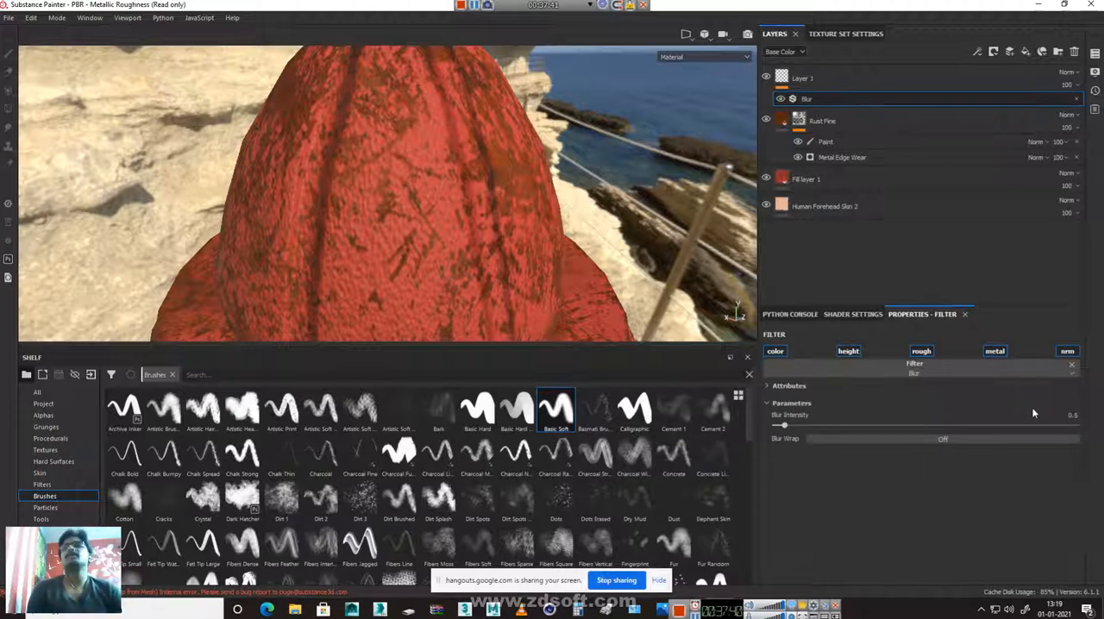
{"action": "left_click_drag", "start_coordinate": [784, 426], "coordinate": [818, 427]}
Add a new paint layer above Layer 1 and set the brush size to 15.92
{"action": "right_click_drag", "start_coordinate": [558, 246], "coordinate": [580, 187], "text": "alt"}
{"action": "left_click_drag", "start_coordinate": [580, 188], "coordinate": [596, 275], "text": "alt"}
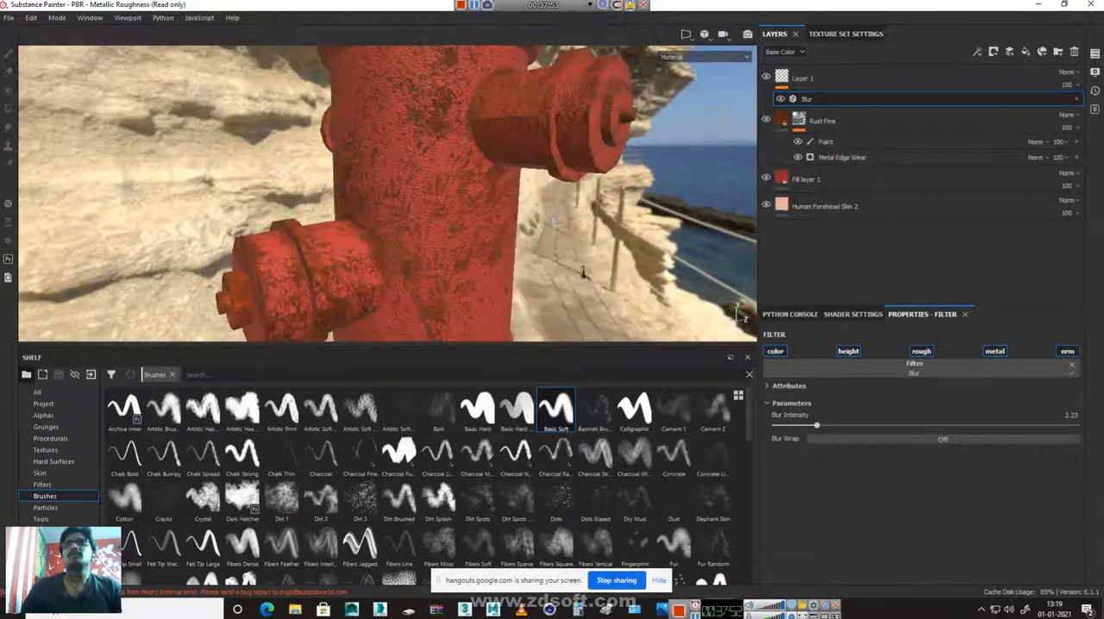
{"action": "right_click_drag", "start_coordinate": [597, 275], "coordinate": [275, 191], "text": "alt"}
{"action": "left_click_drag", "start_coordinate": [554, 189], "coordinate": [371, 202], "text": "alt"}
{"action": "right_click_drag", "start_coordinate": [423, 194], "coordinate": [298, 170], "text": "alt"}
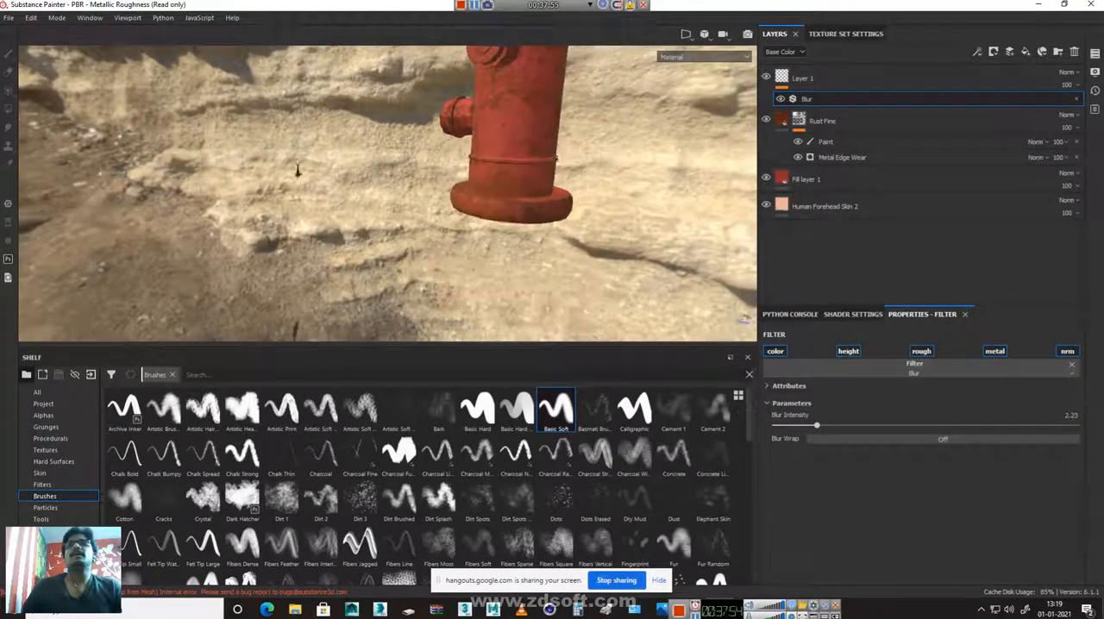
{"action": "middle_click_drag", "start_coordinate": [493, 184], "coordinate": [300, 277], "text": "alt"}
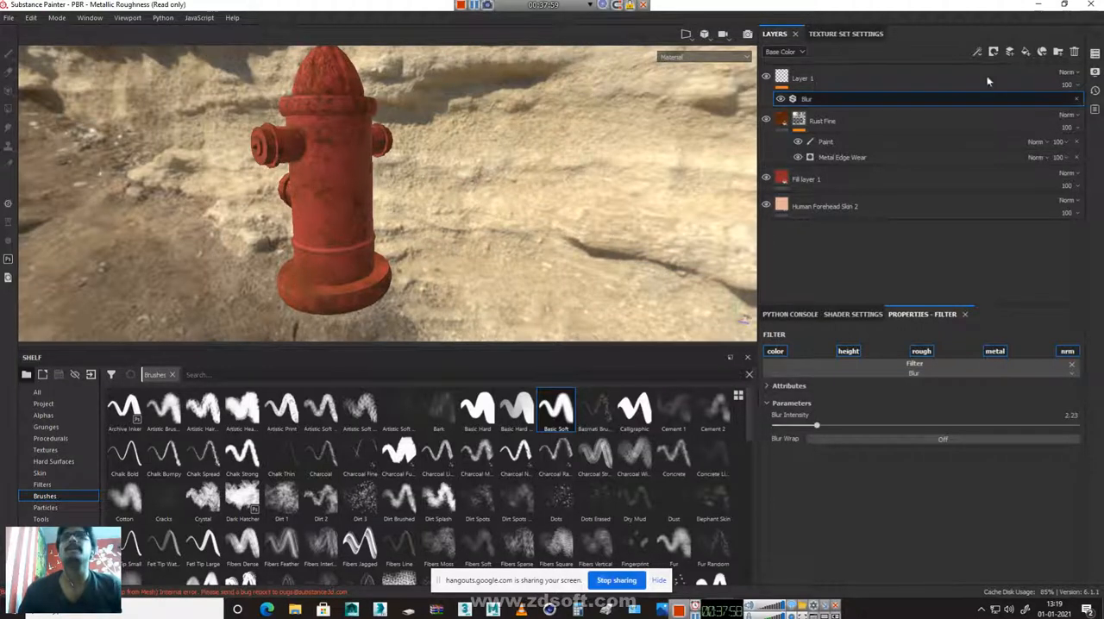
{"action": "left_click", "coordinate": [846, 78]}
{"action": "left_click", "coordinate": [1010, 53]}
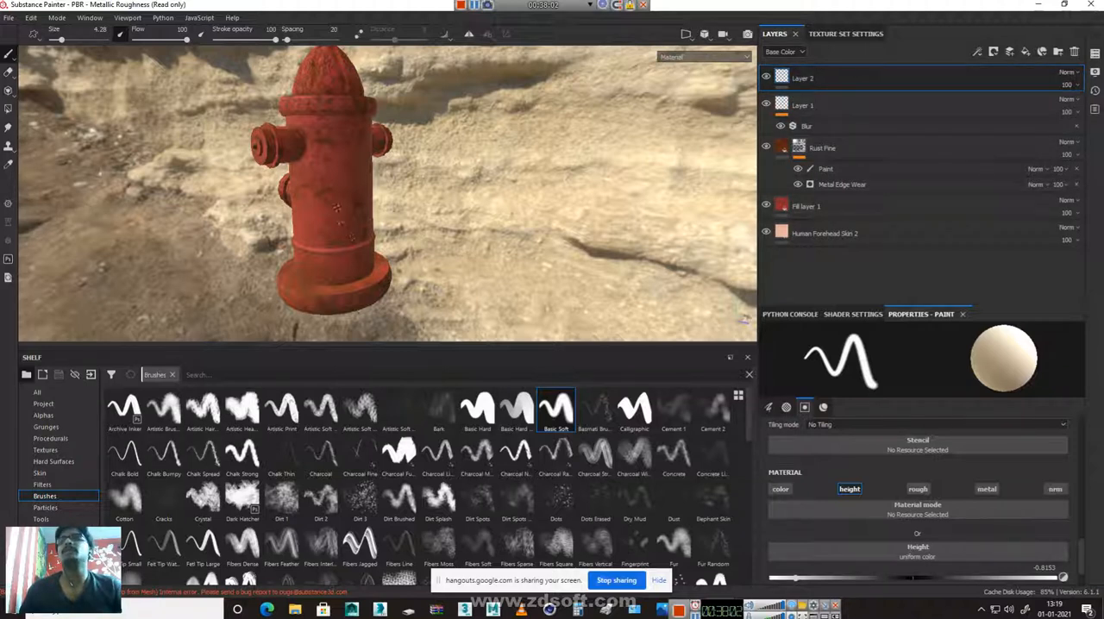
{"action": "right_click", "coordinate": [337, 213]}
{"action": "left_click_drag", "start_coordinate": [387, 268], "coordinate": [410, 266]}
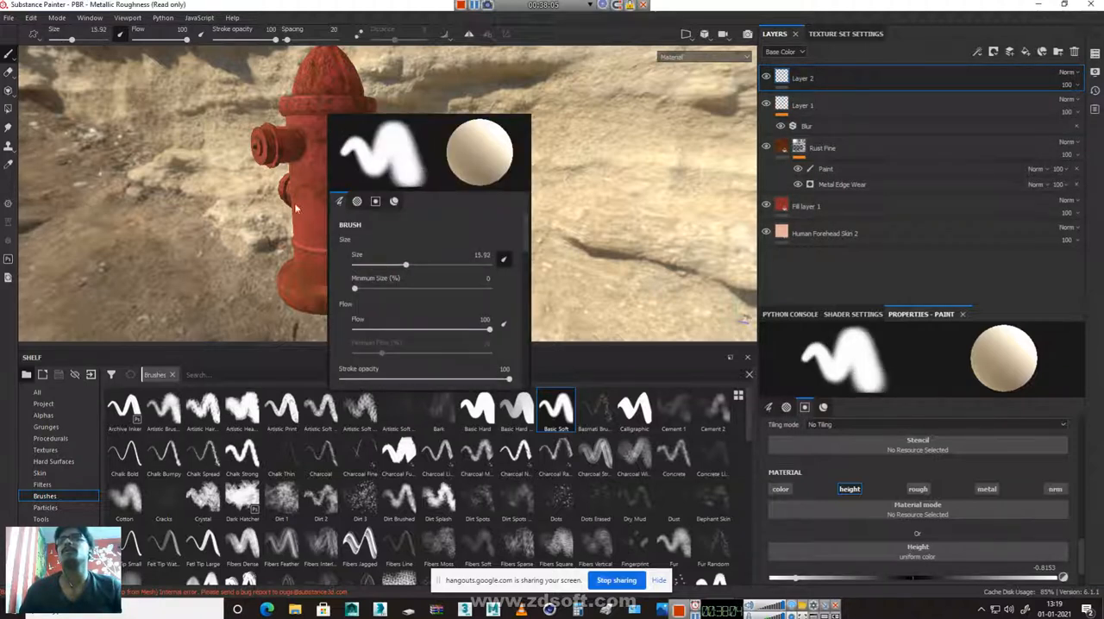
Try dented height strokes on the hydrant's body, lower the height value to -1, and delete Layer 2
{"action": "mouse_move", "coordinate": [342, 174]}
{"action": "left_mouse_down"}
{"action": "mouse_move", "coordinate": [326, 233]}
{"action": "mouse_move", "coordinate": [341, 242]}
{"action": "mouse_move", "coordinate": [349, 196]}
{"action": "mouse_move", "coordinate": [318, 212]}
{"action": "left_mouse_up"}
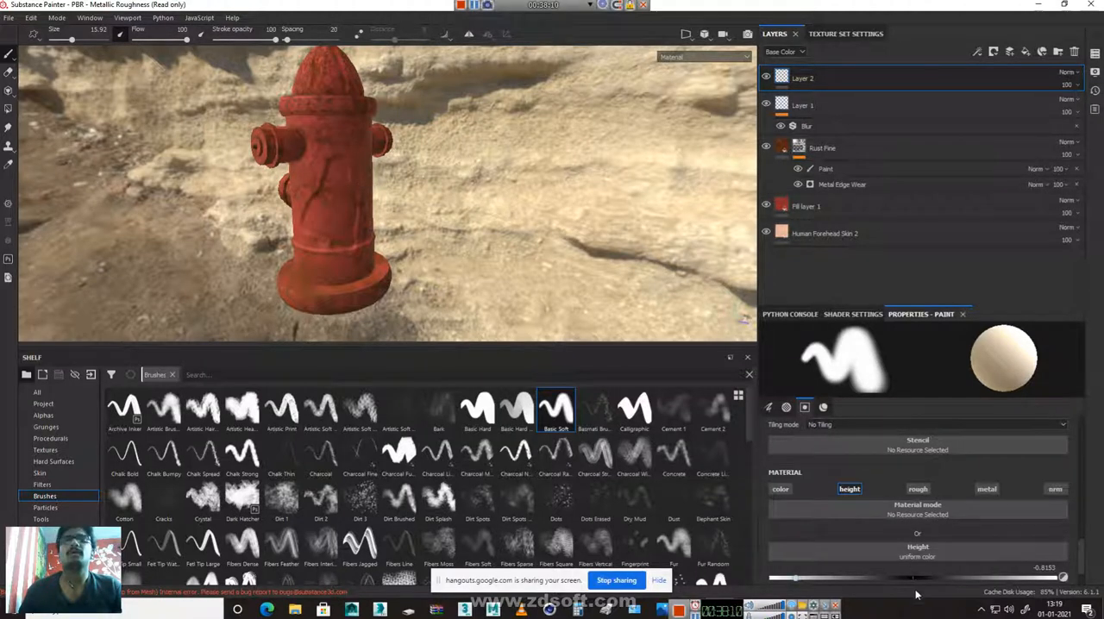
{"action": "left_click_drag", "start_coordinate": [797, 581], "coordinate": [770, 580]}
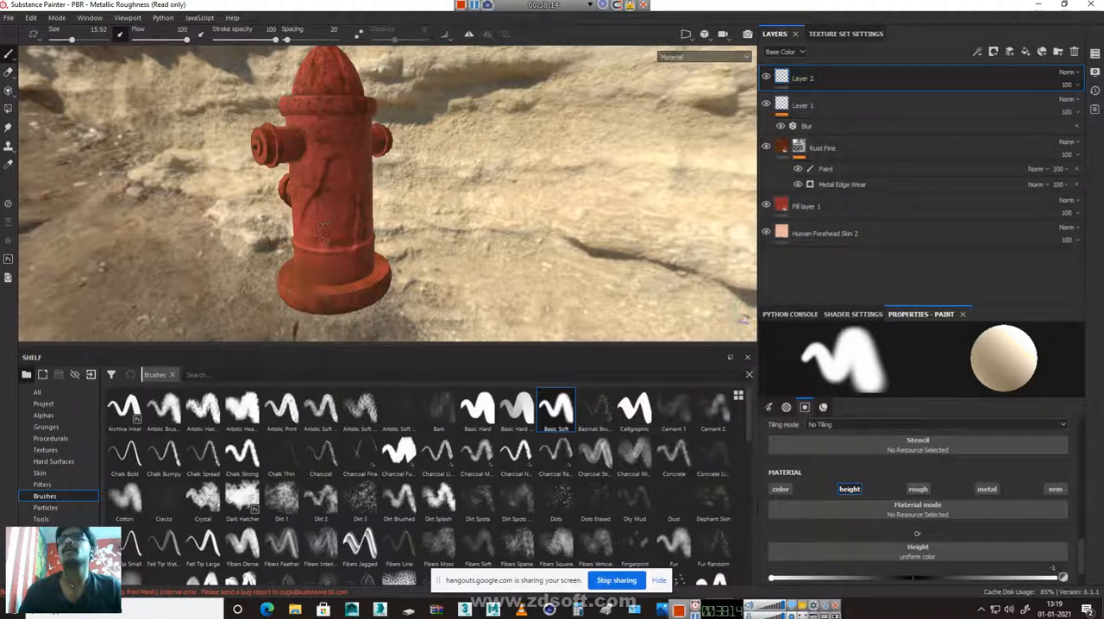
{"action": "key", "text": "ctrl+alt"}
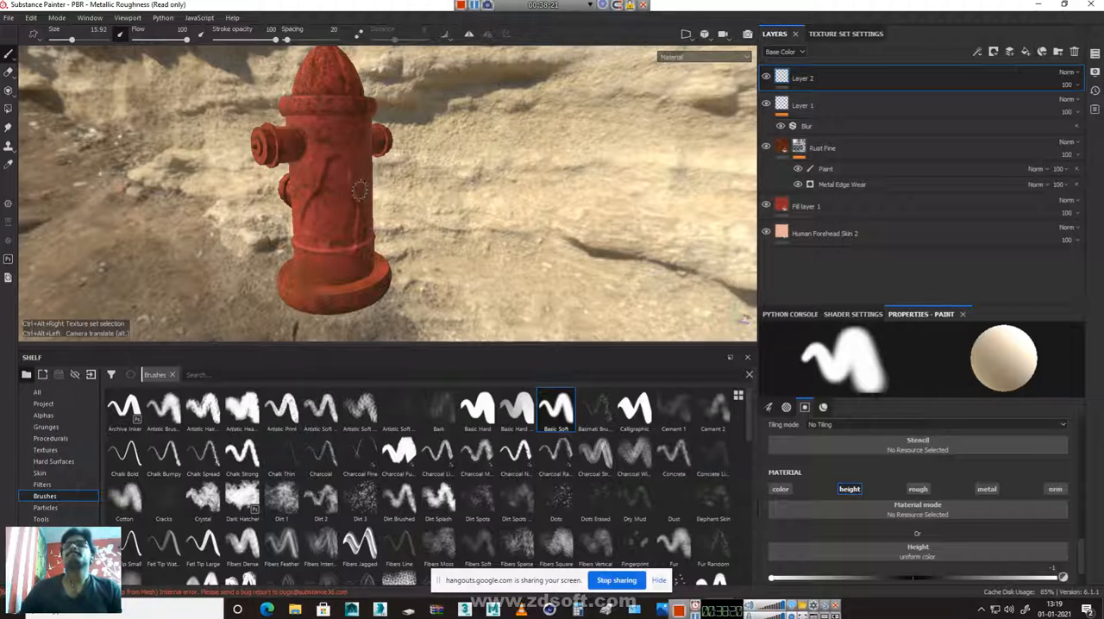
{"action": "left_click", "coordinate": [1075, 54]}
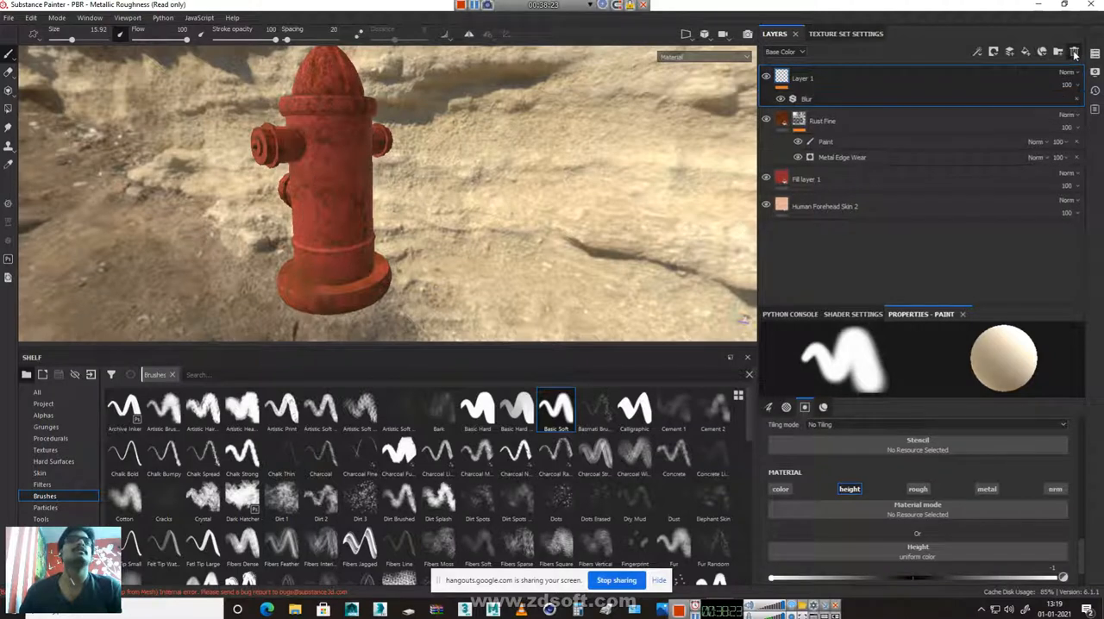
Add a fresh paint layer above Layer 1 and paint diagonal height dents on the hydrant's body
{"action": "left_click", "coordinate": [1010, 51]}
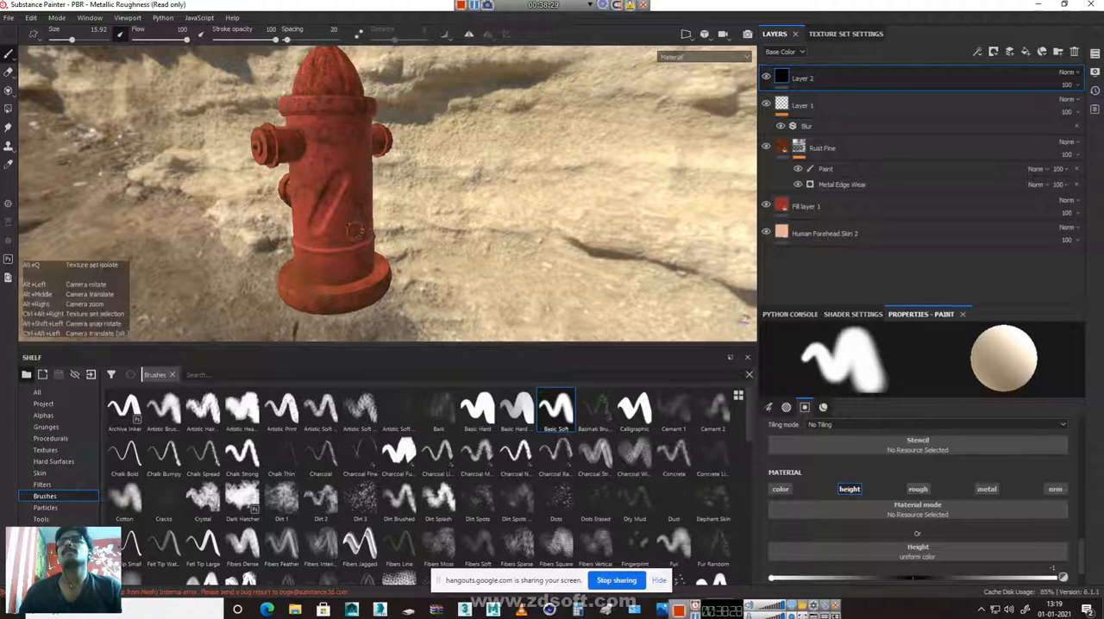
{"action": "right_click_drag", "start_coordinate": [326, 209], "coordinate": [417, 209], "text": "shift"}
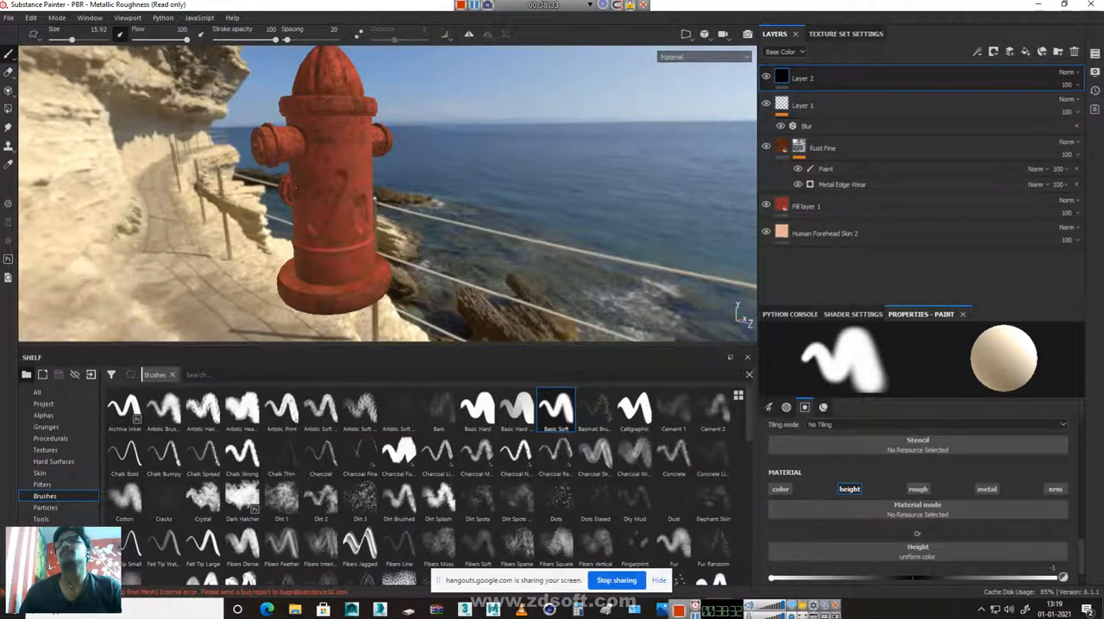
{"action": "right_click_drag", "start_coordinate": [312, 191], "coordinate": [305, 192], "text": "shift"}
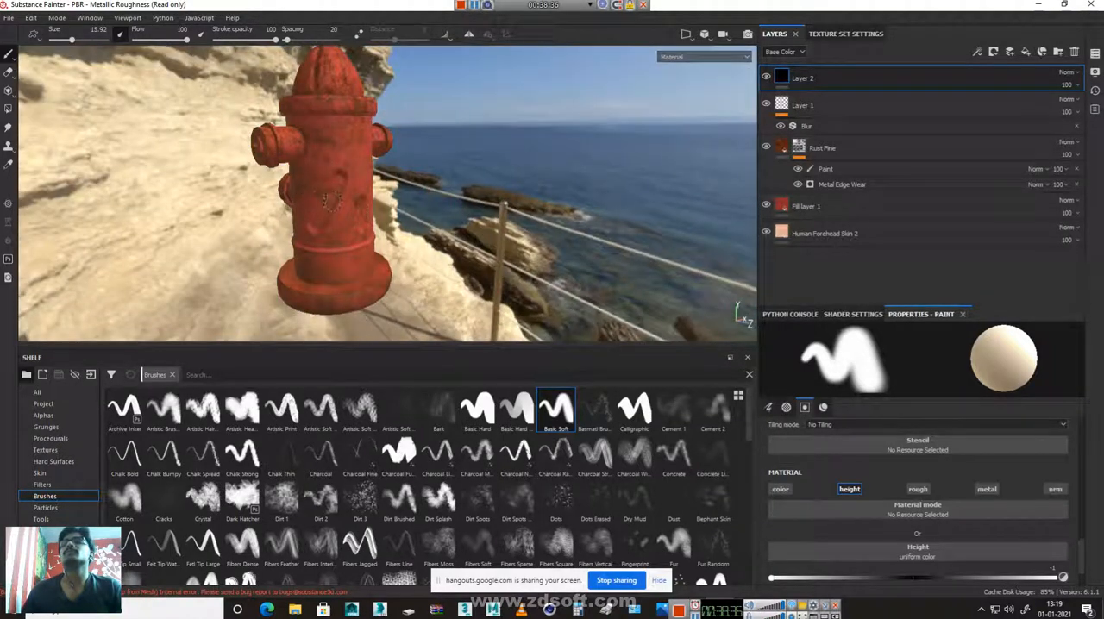
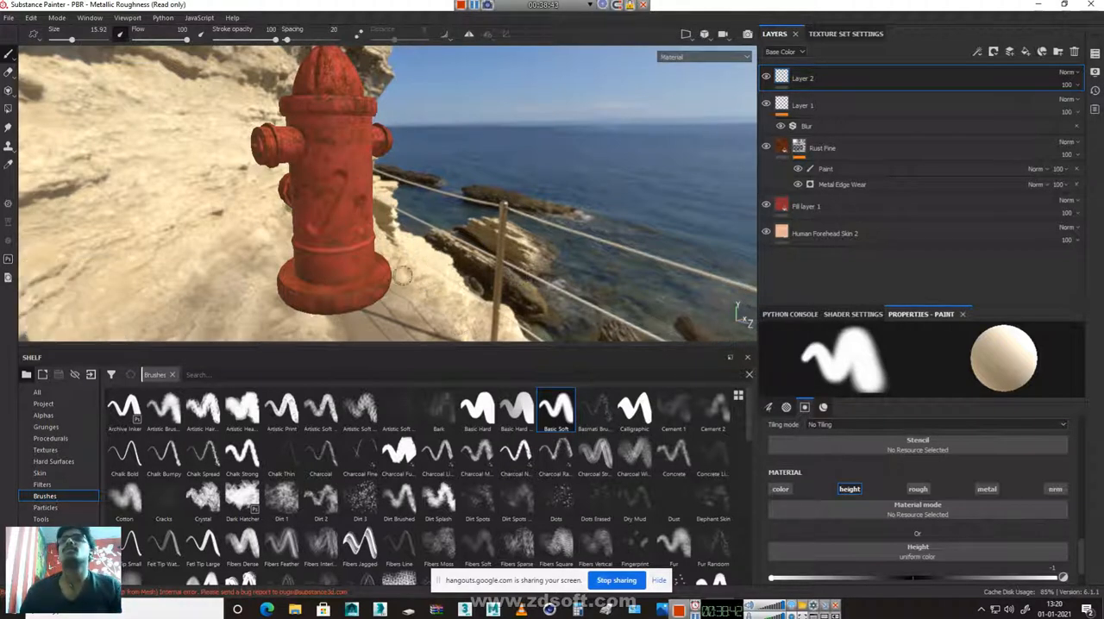
Add a Blur filter to Layer 2 and set its blur intensity to 3.27
{"action": "left_click", "coordinate": [1011, 54]}
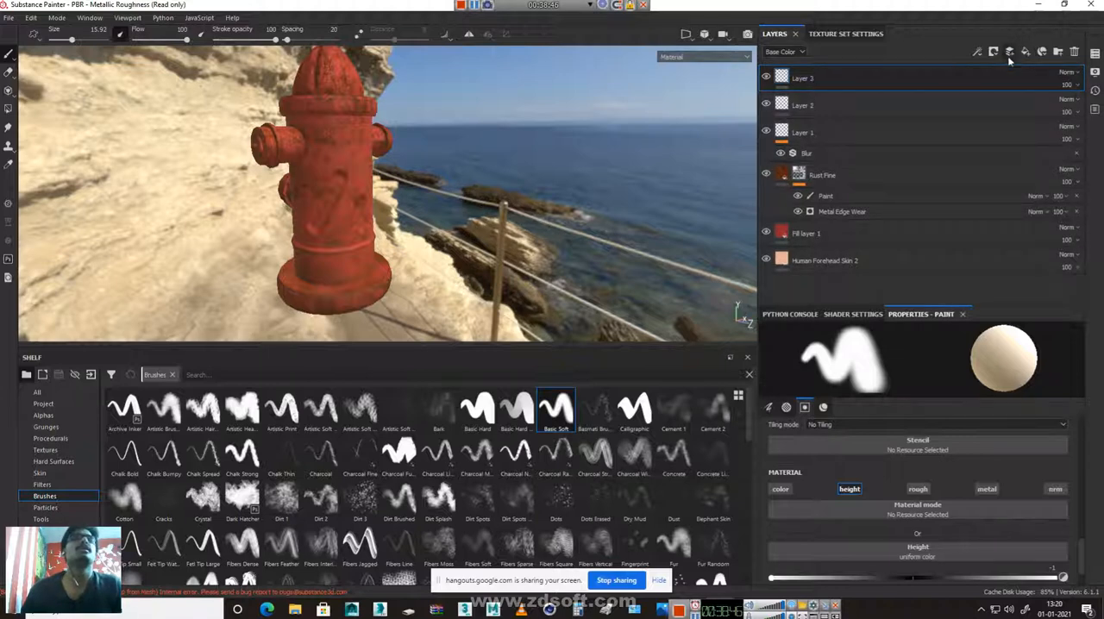
{"action": "left_click", "coordinate": [1075, 52]}
{"action": "left_click", "coordinate": [991, 53]}
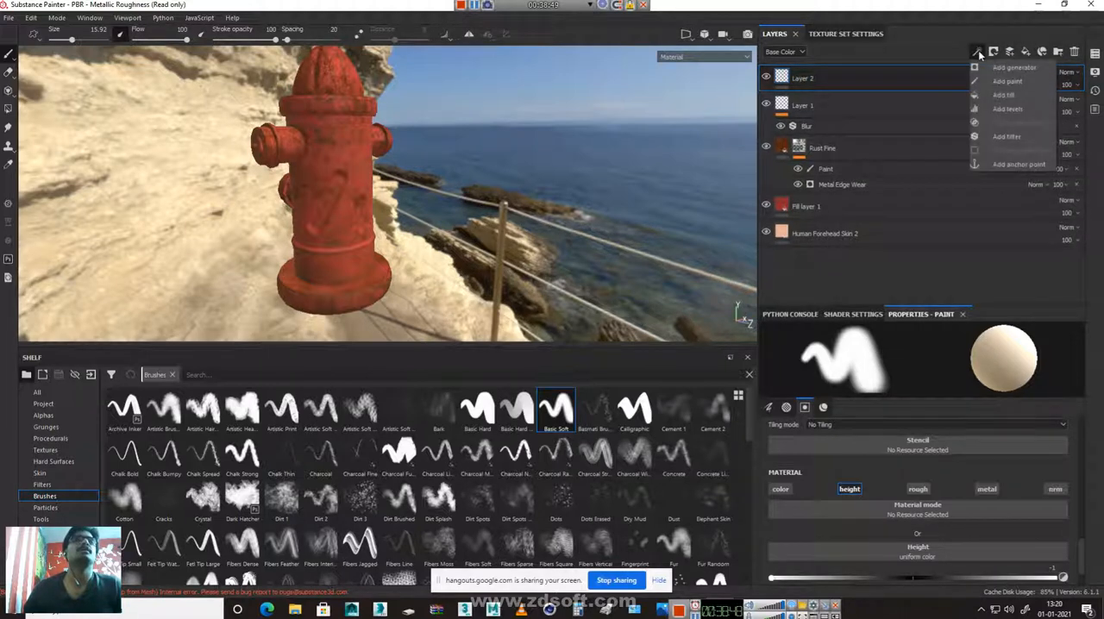
{"action": "left_click", "coordinate": [1001, 140]}
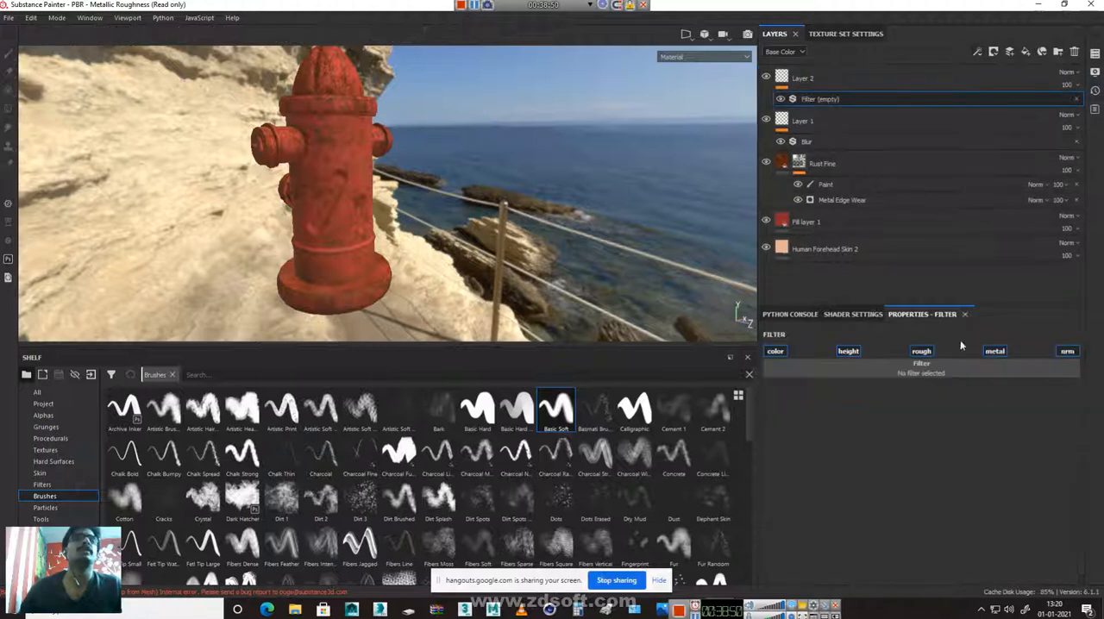
{"action": "left_click", "coordinate": [918, 368]}
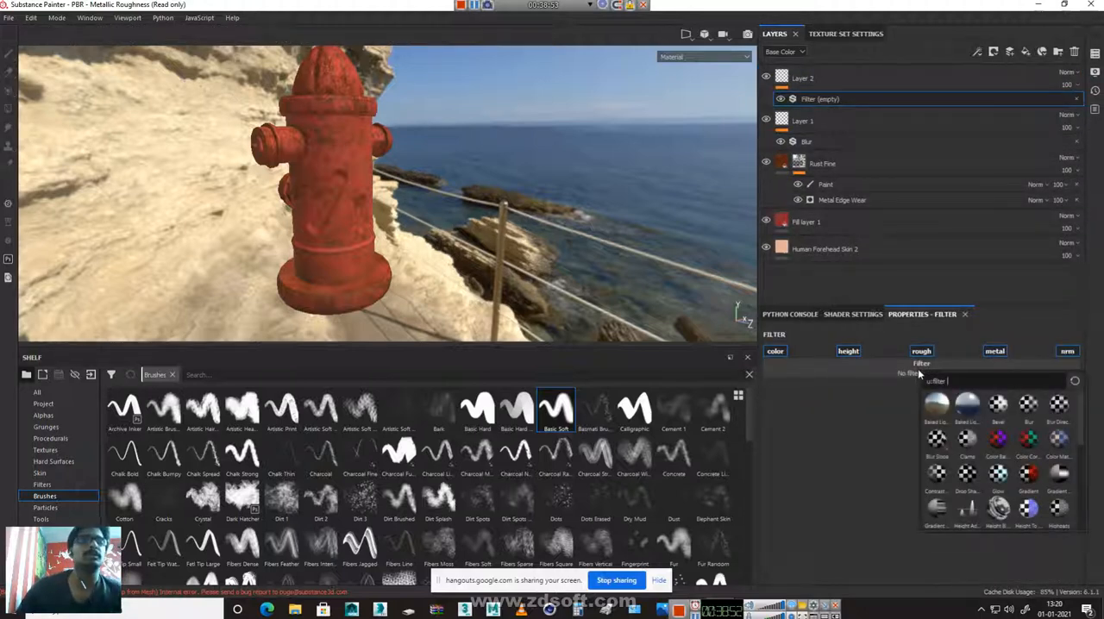
{"action": "left_click", "coordinate": [1028, 405]}
{"action": "left_click_drag", "start_coordinate": [785, 426], "coordinate": [837, 427]}
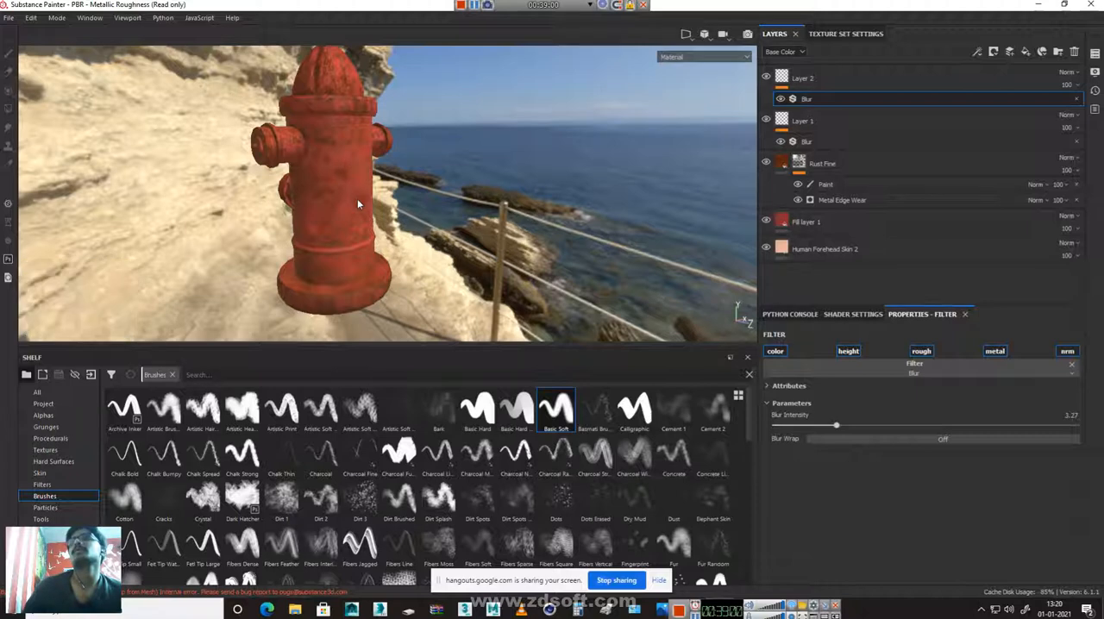
{"action": "left_click", "coordinate": [323, 165]}
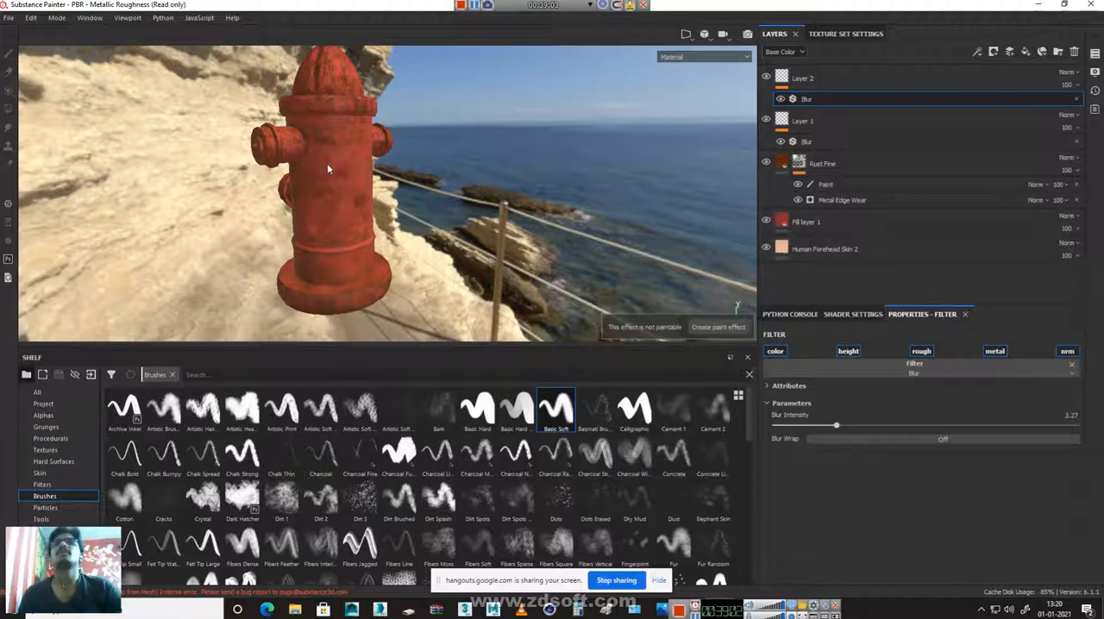
Select Layer 2 for painting, choose the Dirt 3 brush and set its size to 1.96
{"action": "left_click", "coordinate": [815, 77]}
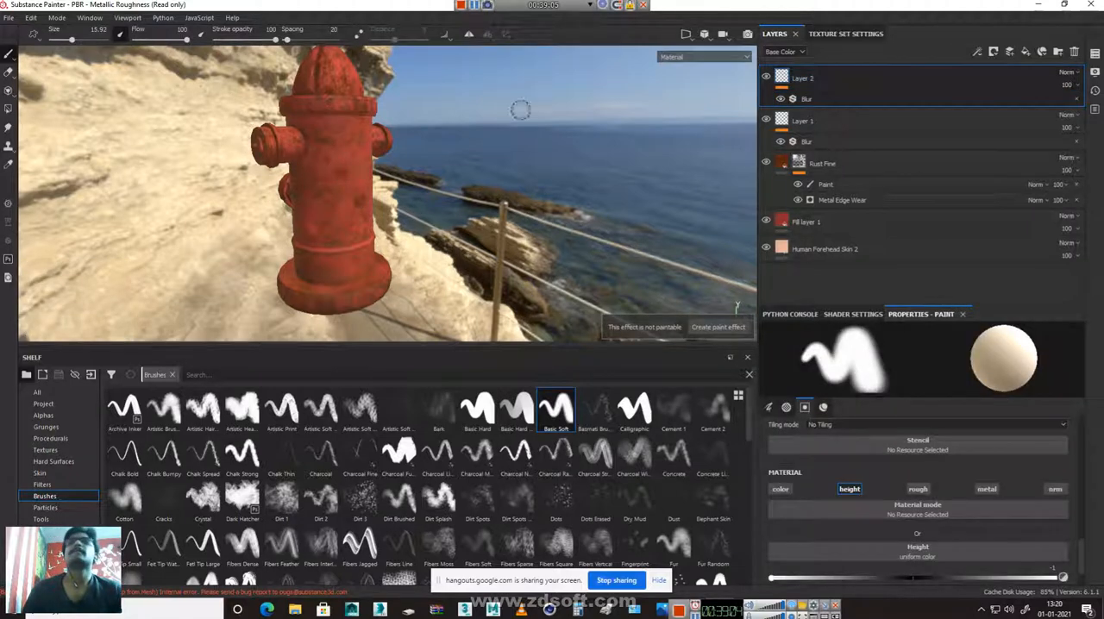
{"action": "scroll", "coordinate": [520, 110], "scroll_direction": "up", "scroll_amount": 5}
{"action": "mouse_move", "coordinate": [463, 182]}
{"action": "left_mouse_down", "text": "alt"}
{"action": "mouse_move", "coordinate": [383, 222]}
{"action": "mouse_move", "coordinate": [319, 190]}
{"action": "mouse_move", "coordinate": [352, 153]}
{"action": "mouse_move", "coordinate": [363, 172]}
{"action": "left_mouse_up", "text": "alt"}
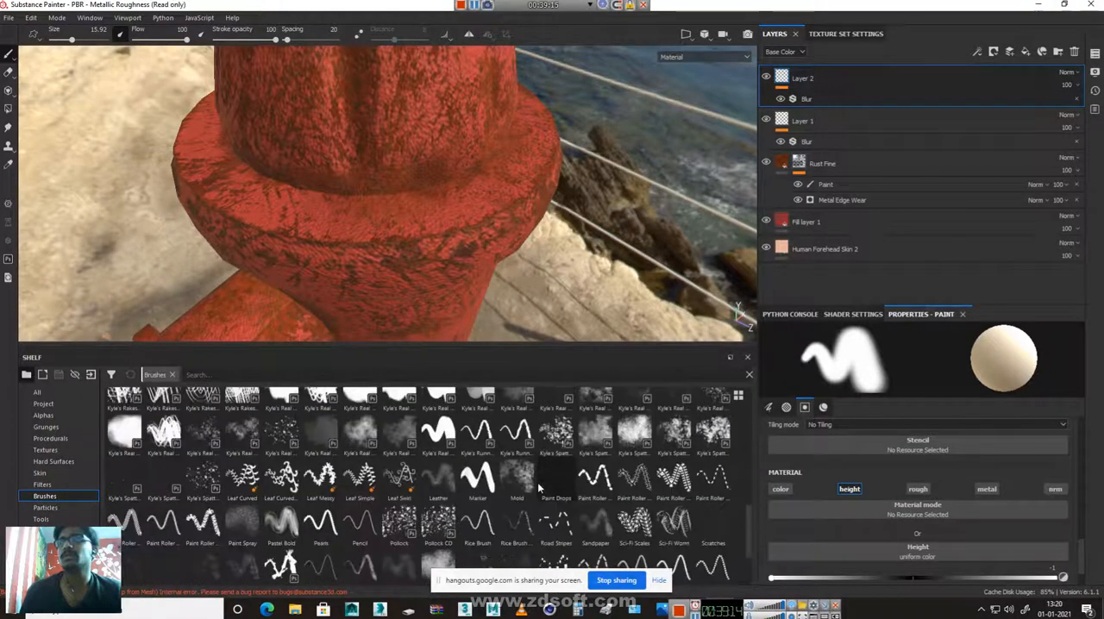
{"action": "scroll", "coordinate": [539, 478], "scroll_direction": "down", "scroll_amount": 6}
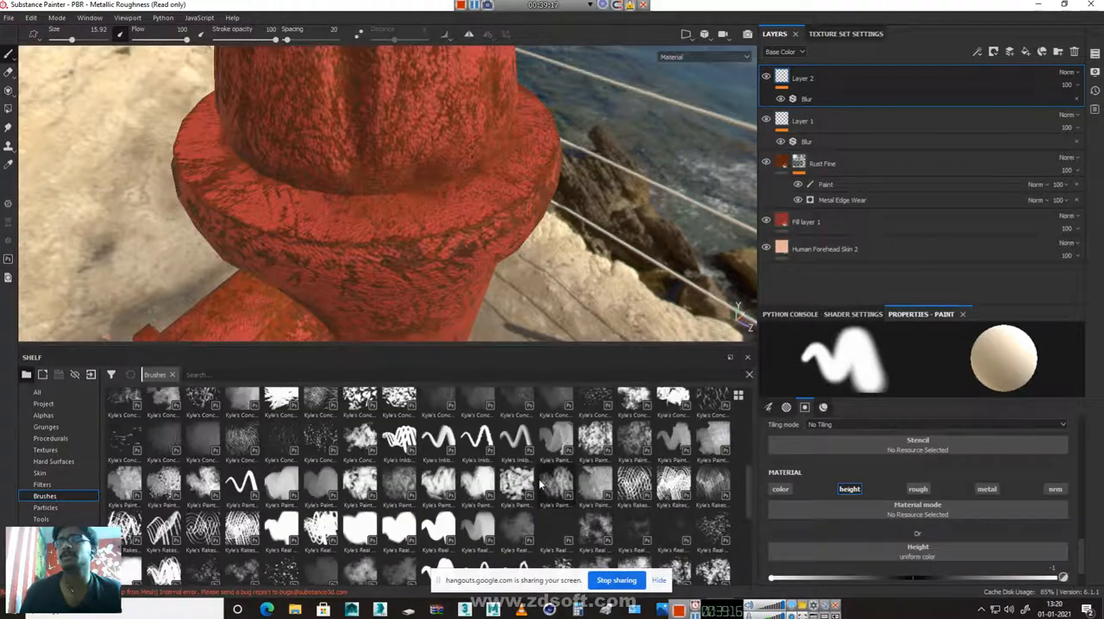
{"action": "scroll", "coordinate": [538, 478], "scroll_direction": "up", "scroll_amount": 6}
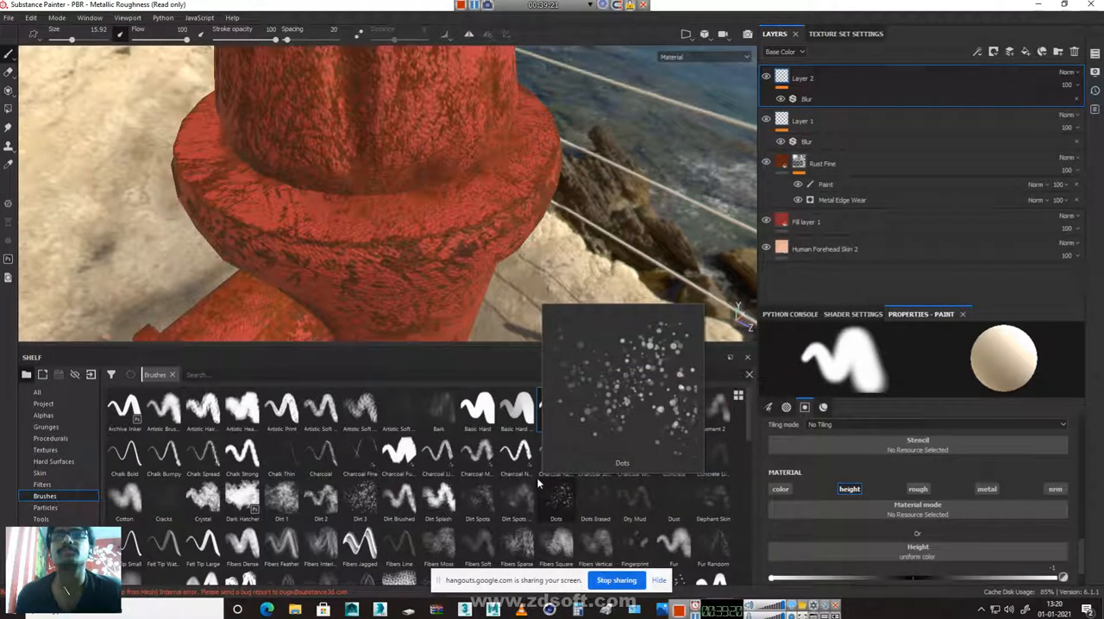
{"action": "left_click", "coordinate": [355, 505]}
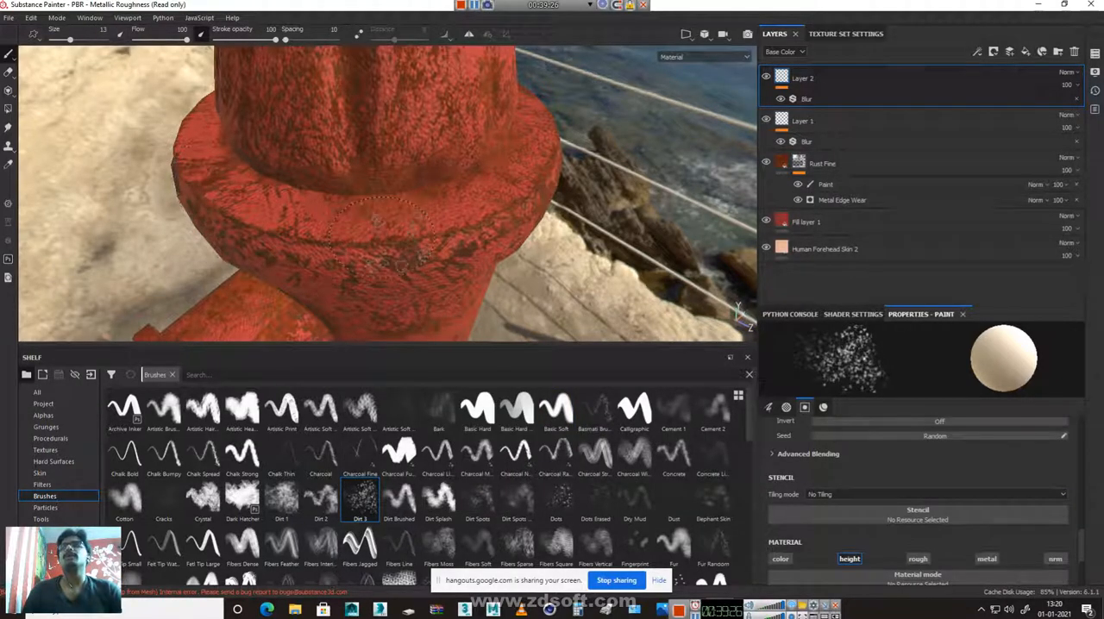
{"action": "right_click", "coordinate": [427, 267]}
{"action": "left_click_drag", "start_coordinate": [427, 294], "coordinate": [418, 294]}
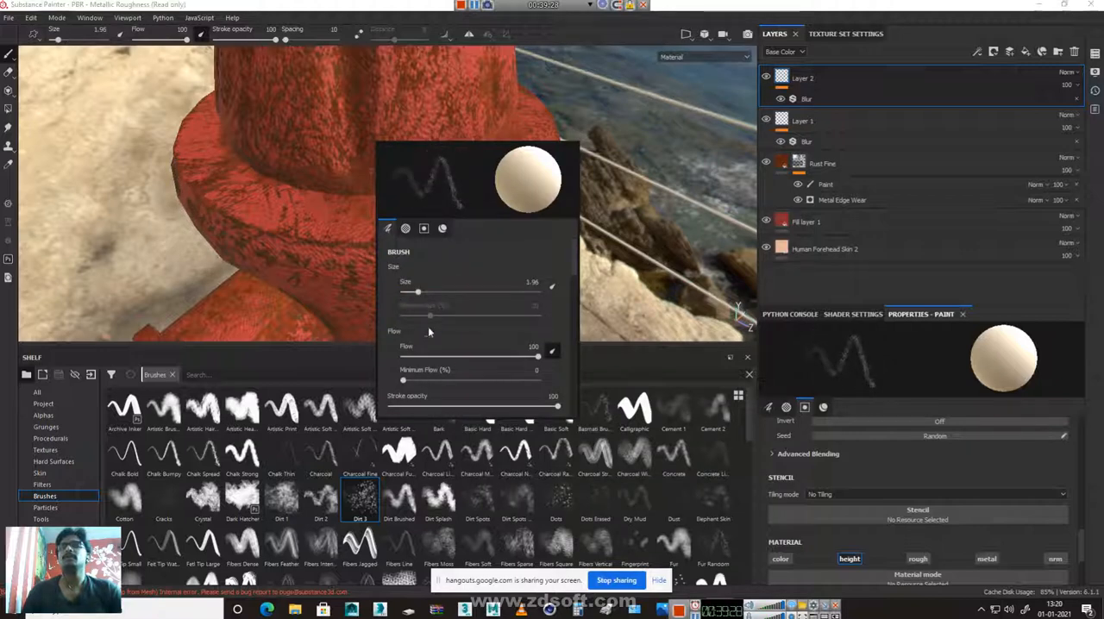
{"action": "mouse_move", "coordinate": [413, 383]}
{"action": "left_mouse_down"}
{"action": "mouse_move", "coordinate": [452, 382]}
{"action": "mouse_move", "coordinate": [414, 382]}
{"action": "left_mouse_up"}
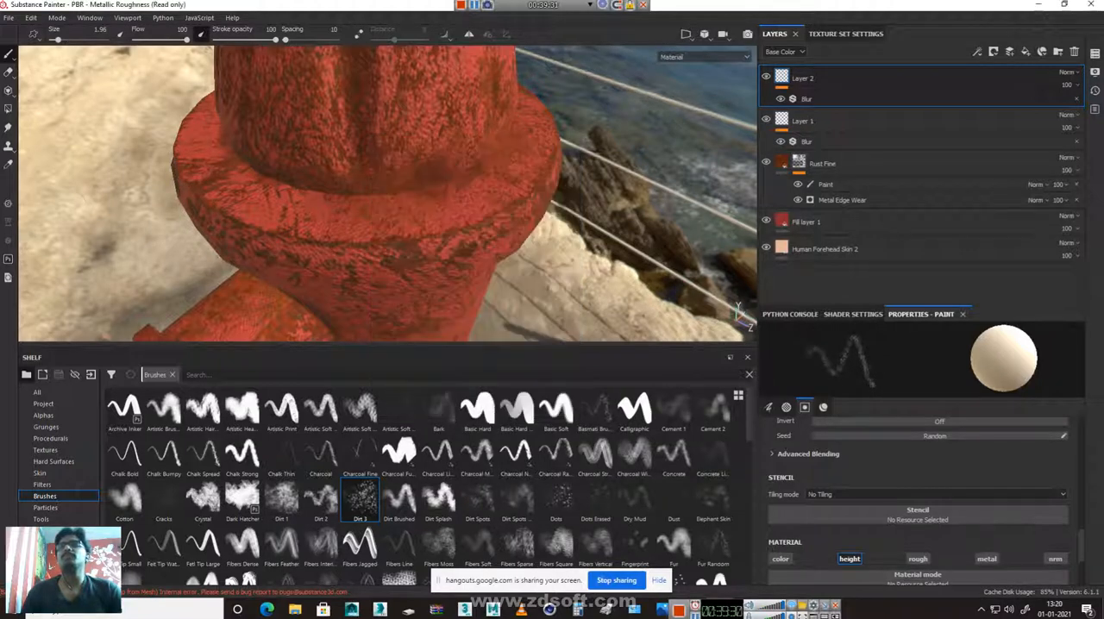
Add a new paint layer above Layer 2 and paint fine height-only dirt strokes along the edge of the flange below the cap
{"action": "right_click_drag", "start_coordinate": [373, 247], "coordinate": [461, 238], "text": "alt"}
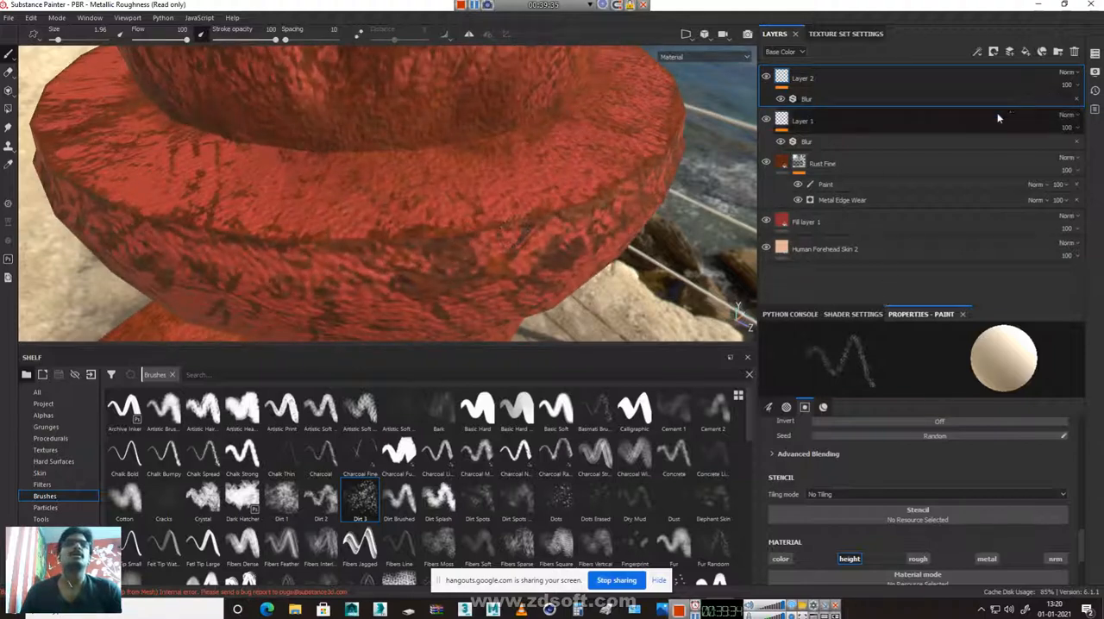
{"action": "left_click", "coordinate": [1010, 54]}
{"action": "mouse_move", "coordinate": [412, 238]}
{"action": "left_mouse_down"}
{"action": "mouse_move", "coordinate": [545, 220]}
{"action": "mouse_move", "coordinate": [647, 173]}
{"action": "left_mouse_up"}
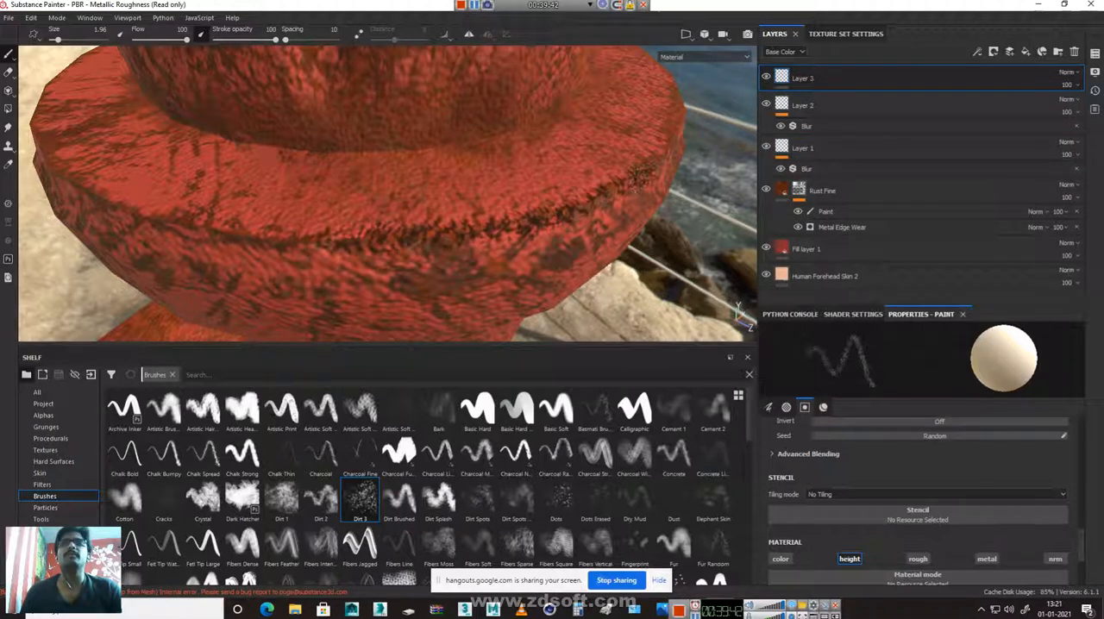
{"action": "left_click", "coordinate": [782, 559]}
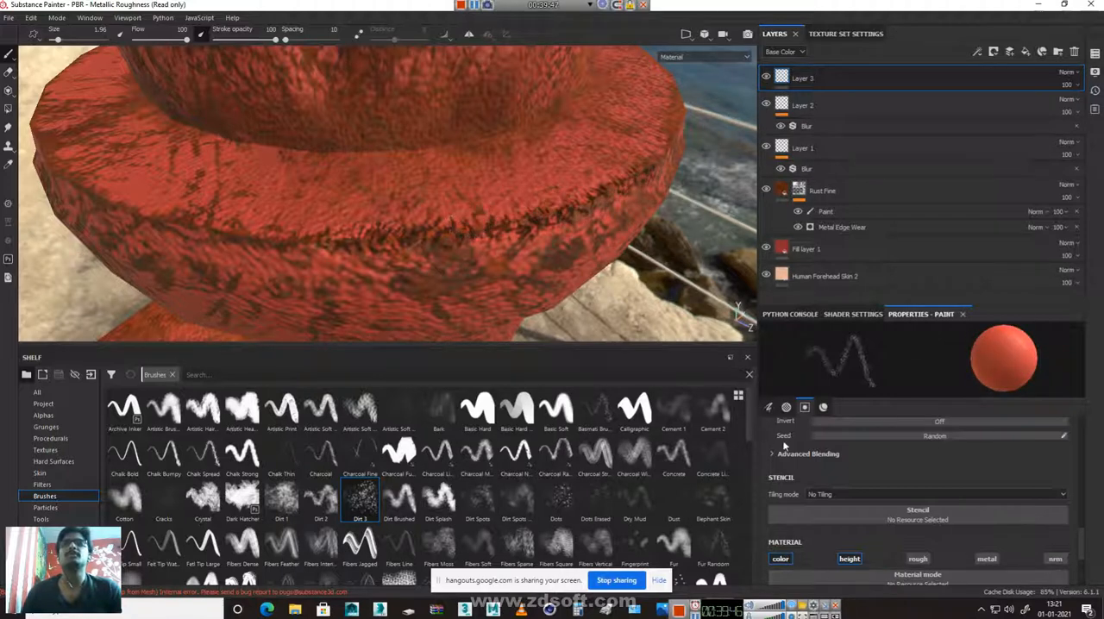
{"action": "left_click", "coordinate": [781, 560]}
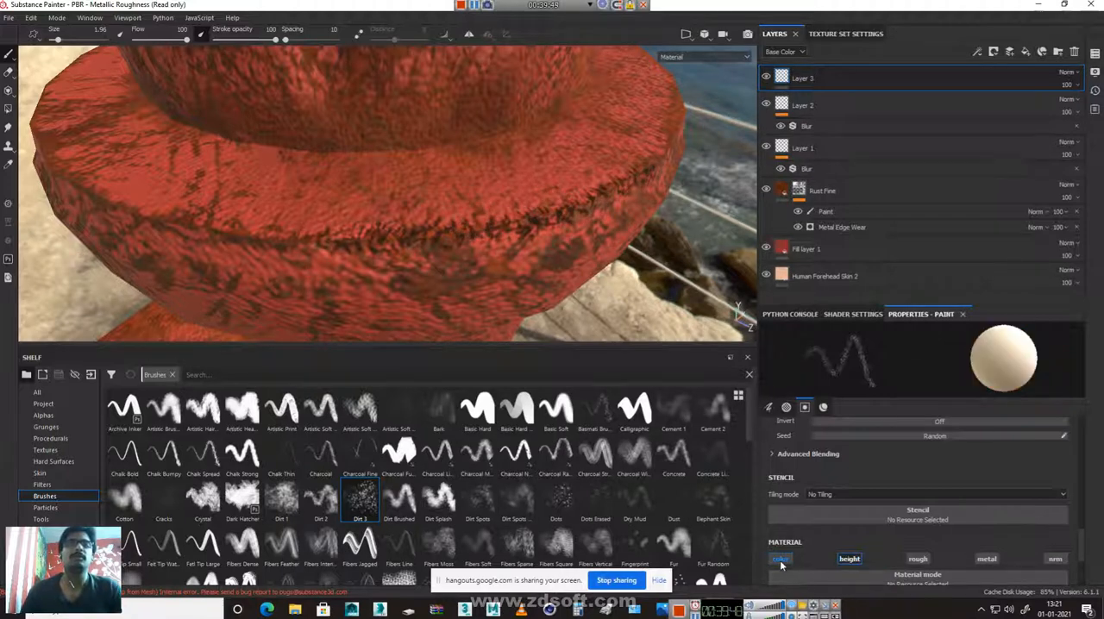
{"action": "mouse_move", "coordinate": [335, 238]}
{"action": "left_mouse_down"}
{"action": "mouse_move", "coordinate": [140, 198]}
{"action": "mouse_move", "coordinate": [56, 142]}
{"action": "left_mouse_up"}
{"action": "mouse_move", "coordinate": [78, 182]}
{"action": "left_mouse_down"}
{"action": "mouse_move", "coordinate": [113, 232]}
{"action": "mouse_move", "coordinate": [240, 251]}
{"action": "mouse_move", "coordinate": [498, 243]}
{"action": "left_mouse_up"}
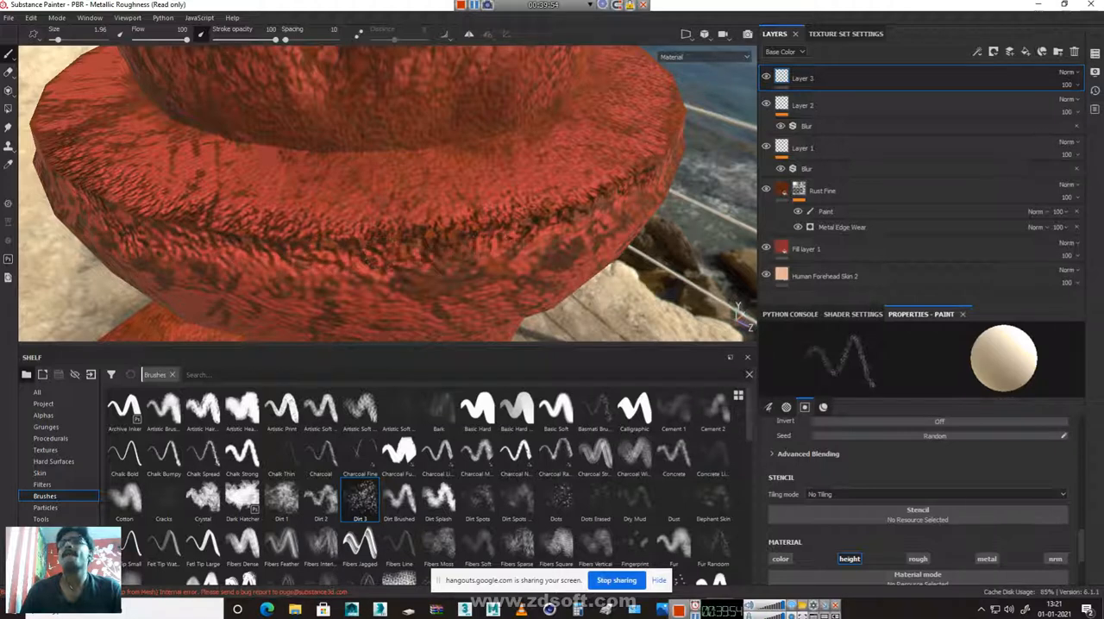
Set the brush size to 4.46 and paint wider dirt height strokes along the flange's edge
{"action": "right_click", "coordinate": [377, 251]}
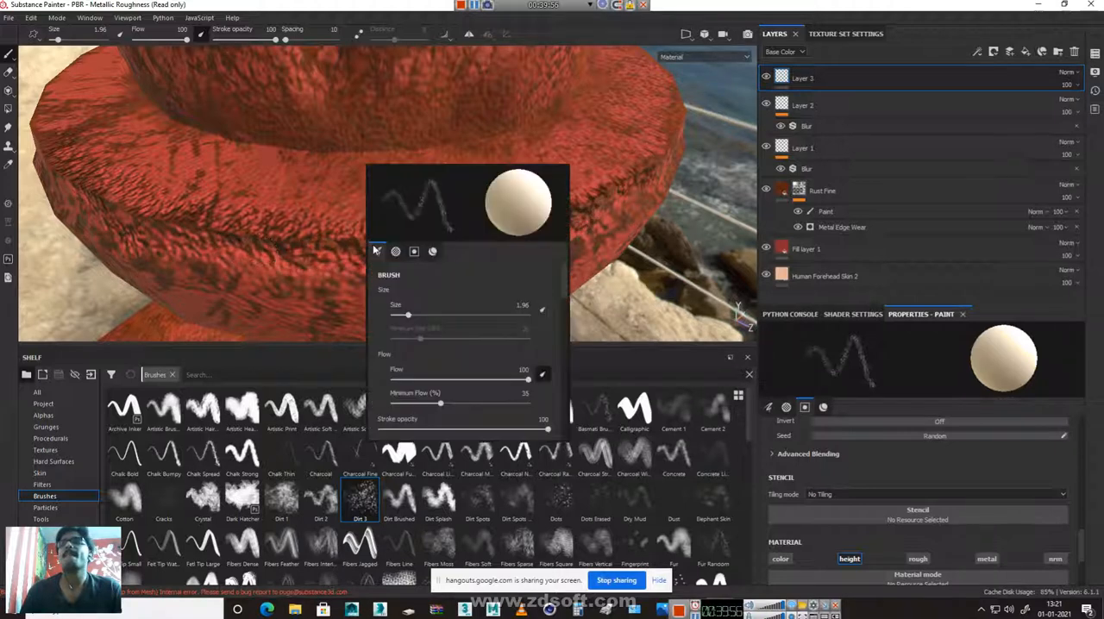
{"action": "left_click_drag", "start_coordinate": [408, 316], "coordinate": [436, 316]}
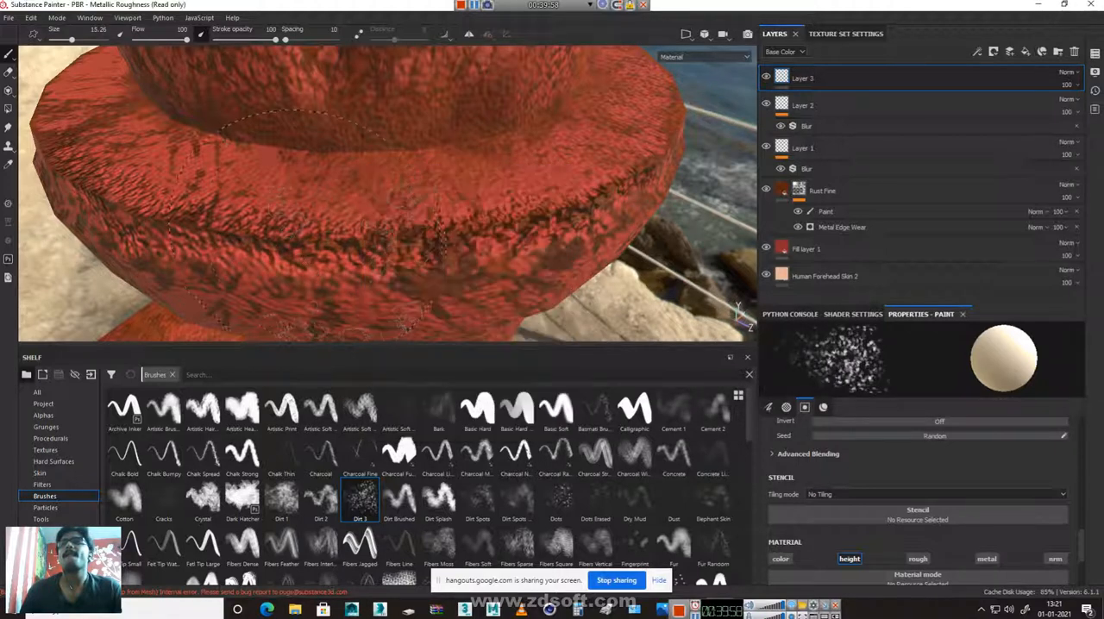
{"action": "right_click", "coordinate": [441, 235]}
{"action": "left_click_drag", "start_coordinate": [514, 307], "coordinate": [487, 305]}
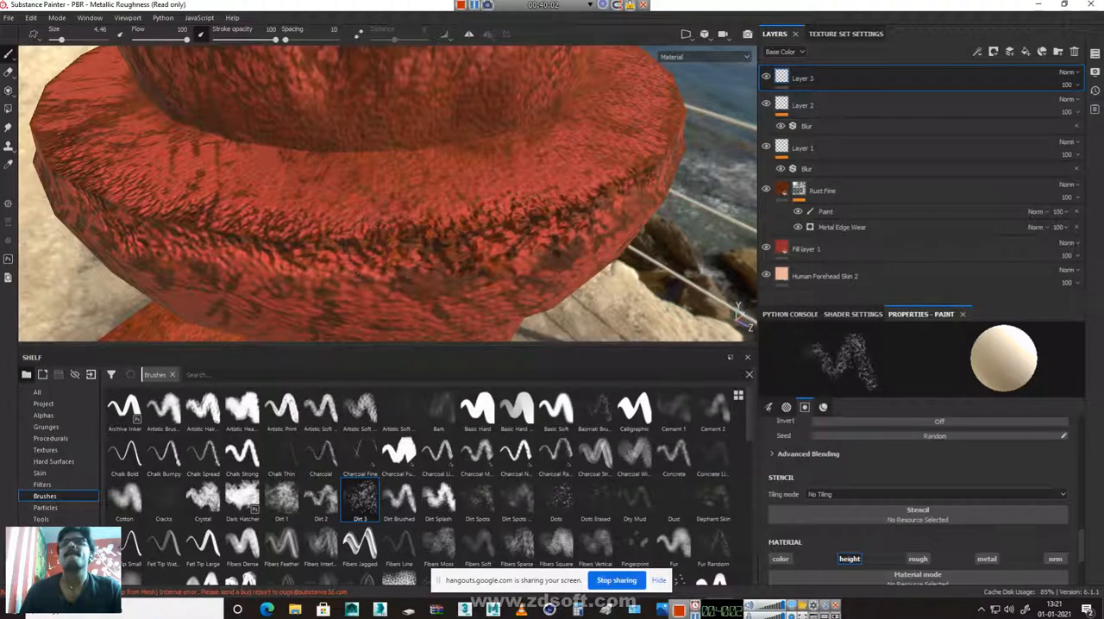
{"action": "mouse_move", "coordinate": [674, 126]}
{"action": "left_mouse_down", "text": "alt"}
{"action": "mouse_move", "coordinate": [448, 175]}
{"action": "mouse_move", "coordinate": [367, 133]}
{"action": "mouse_move", "coordinate": [565, 149]}
{"action": "mouse_move", "coordinate": [697, 138]}
{"action": "mouse_move", "coordinate": [589, 132]}
{"action": "left_mouse_up", "text": "alt"}
{"action": "scroll", "coordinate": [612, 164], "scroll_direction": "down", "scroll_amount": 3}
{"action": "scroll", "coordinate": [487, 143], "scroll_direction": "down", "scroll_amount": 4}
{"action": "left_click_drag", "start_coordinate": [485, 140], "coordinate": [472, 155], "text": "alt"}
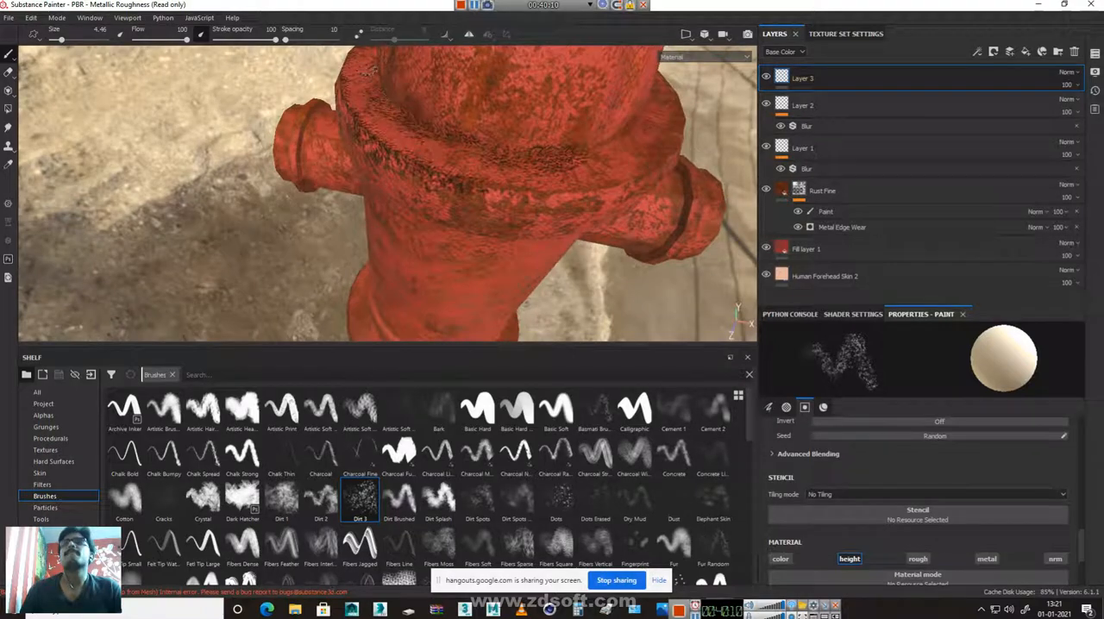
Continue the dirt height strokes around the remaining sides of the flange's edge
{"action": "mouse_move", "coordinate": [451, 186]}
{"action": "left_mouse_down"}
{"action": "mouse_move", "coordinate": [562, 197]}
{"action": "mouse_move", "coordinate": [657, 172]}
{"action": "mouse_move", "coordinate": [567, 175]}
{"action": "mouse_move", "coordinate": [494, 103]}
{"action": "left_mouse_up"}
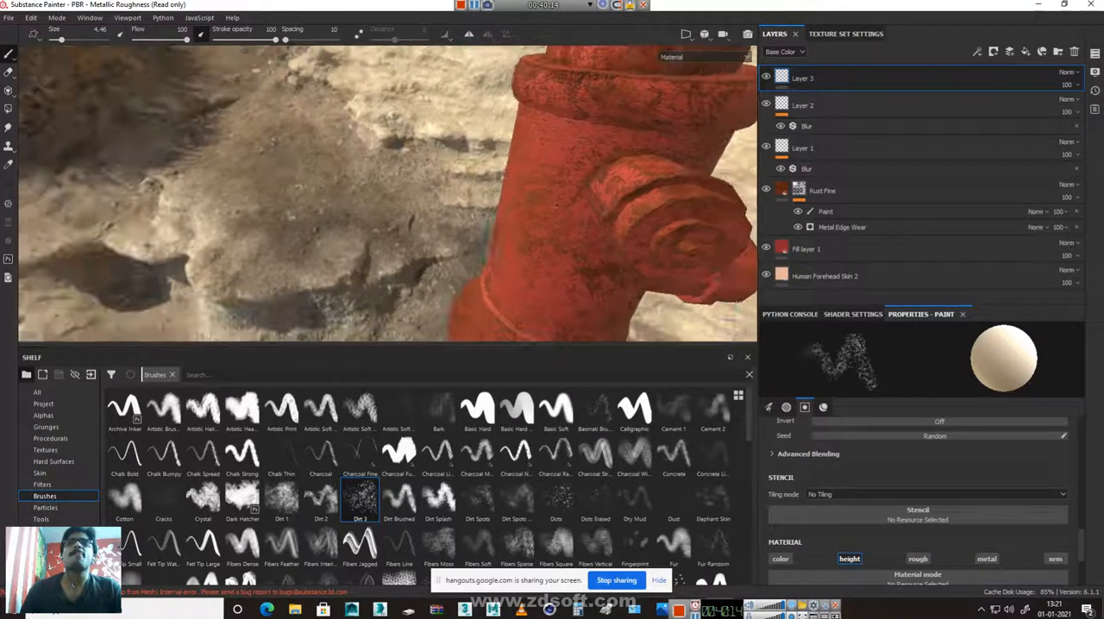
{"action": "middle_click_drag", "start_coordinate": [494, 104], "coordinate": [293, 246], "text": "alt"}
{"action": "scroll", "coordinate": [289, 248], "scroll_direction": "up", "scroll_amount": 2}
{"action": "scroll", "coordinate": [289, 248], "scroll_direction": "up", "scroll_amount": 3}
{"action": "mouse_move", "coordinate": [173, 221]}
{"action": "left_mouse_down"}
{"action": "mouse_move", "coordinate": [198, 255]}
{"action": "mouse_move", "coordinate": [298, 278]}
{"action": "mouse_move", "coordinate": [431, 283]}
{"action": "mouse_move", "coordinate": [527, 258]}
{"action": "mouse_move", "coordinate": [608, 188]}
{"action": "mouse_move", "coordinate": [414, 233]}
{"action": "mouse_move", "coordinate": [477, 272]}
{"action": "mouse_move", "coordinate": [362, 121]}
{"action": "mouse_move", "coordinate": [340, 270]}
{"action": "mouse_move", "coordinate": [491, 290]}
{"action": "mouse_move", "coordinate": [416, 251]}
{"action": "mouse_move", "coordinate": [601, 178]}
{"action": "left_mouse_up"}
{"action": "mouse_move", "coordinate": [606, 232]}
{"action": "left_mouse_down", "text": "alt"}
{"action": "mouse_move", "coordinate": [531, 266]}
{"action": "mouse_move", "coordinate": [614, 274]}
{"action": "mouse_move", "coordinate": [96, 285]}
{"action": "left_mouse_up", "text": "alt"}
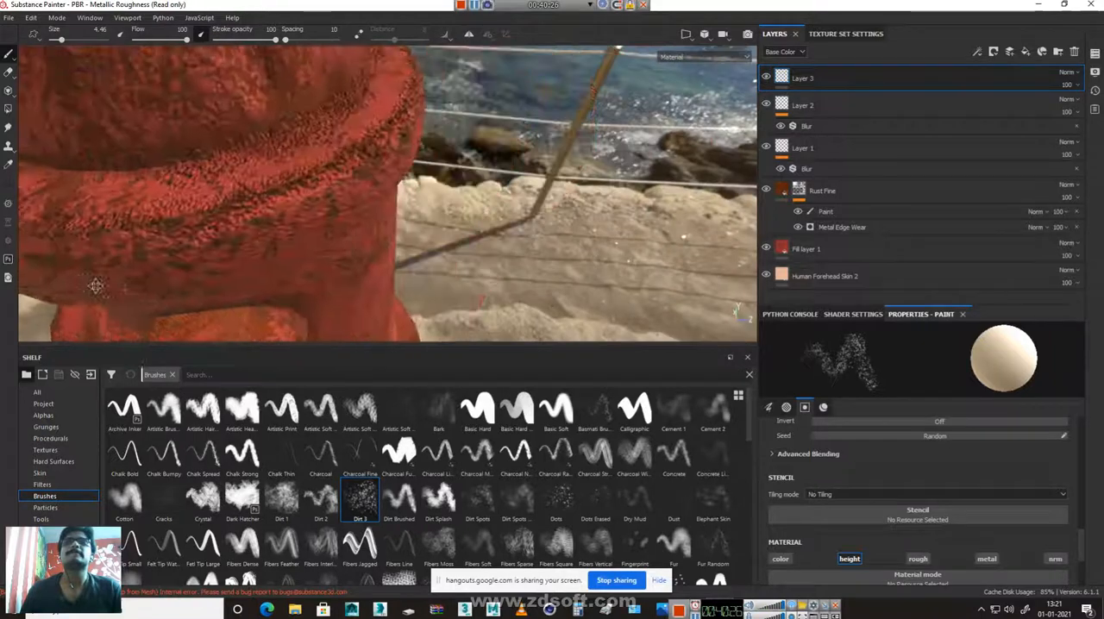
{"action": "mouse_move", "coordinate": [315, 194]}
{"action": "left_mouse_down"}
{"action": "mouse_move", "coordinate": [177, 246]}
{"action": "mouse_move", "coordinate": [107, 233]}
{"action": "left_mouse_up"}
{"action": "mouse_move", "coordinate": [362, 236]}
{"action": "left_mouse_down", "text": "alt"}
{"action": "mouse_move", "coordinate": [176, 220]}
{"action": "mouse_move", "coordinate": [180, 199]}
{"action": "mouse_move", "coordinate": [583, 182]}
{"action": "left_mouse_up", "text": "alt"}
{"action": "right_click_drag", "start_coordinate": [583, 182], "coordinate": [472, 165], "text": "alt"}
Paint diagonal dirt height strokes down the hydrant's main body below the flange
{"action": "middle_click_drag", "start_coordinate": [404, 147], "coordinate": [389, 272], "text": "alt"}
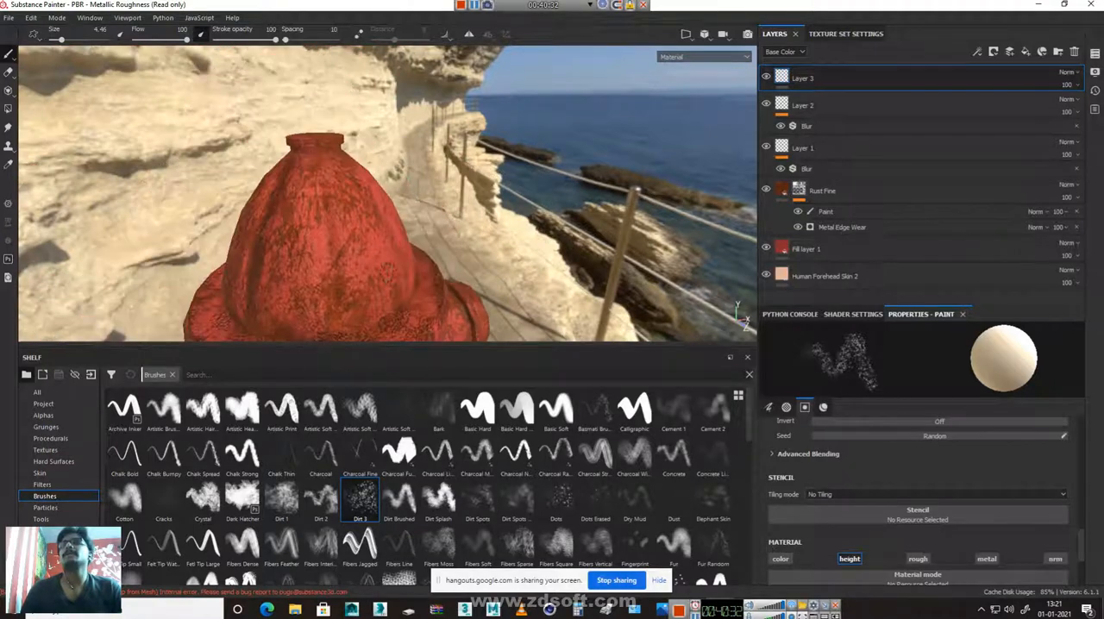
{"action": "left_click_drag", "start_coordinate": [361, 192], "coordinate": [351, 284], "text": "alt"}
{"action": "middle_click_drag", "start_coordinate": [350, 284], "coordinate": [362, 76], "text": "alt"}
{"action": "left_click_drag", "start_coordinate": [298, 289], "coordinate": [404, 178], "text": "alt"}
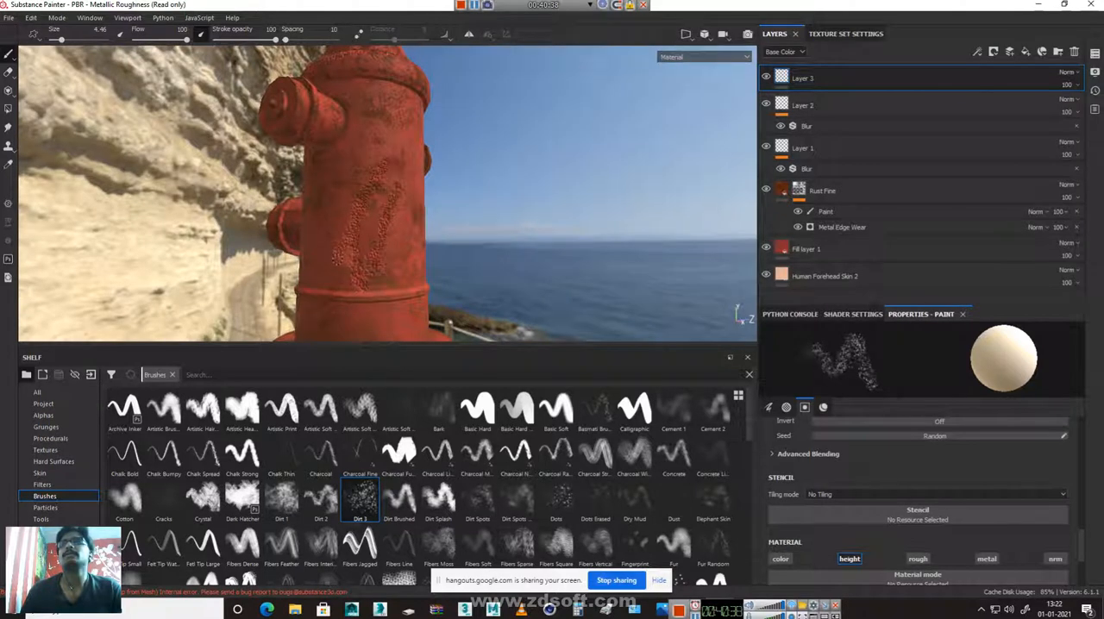
Set the brush size to 24.09 and paint coarse height pitting over several sides of the hydrant's body
{"action": "right_click", "coordinate": [436, 263]}
{"action": "left_click_drag", "start_coordinate": [442, 263], "coordinate": [470, 265]}
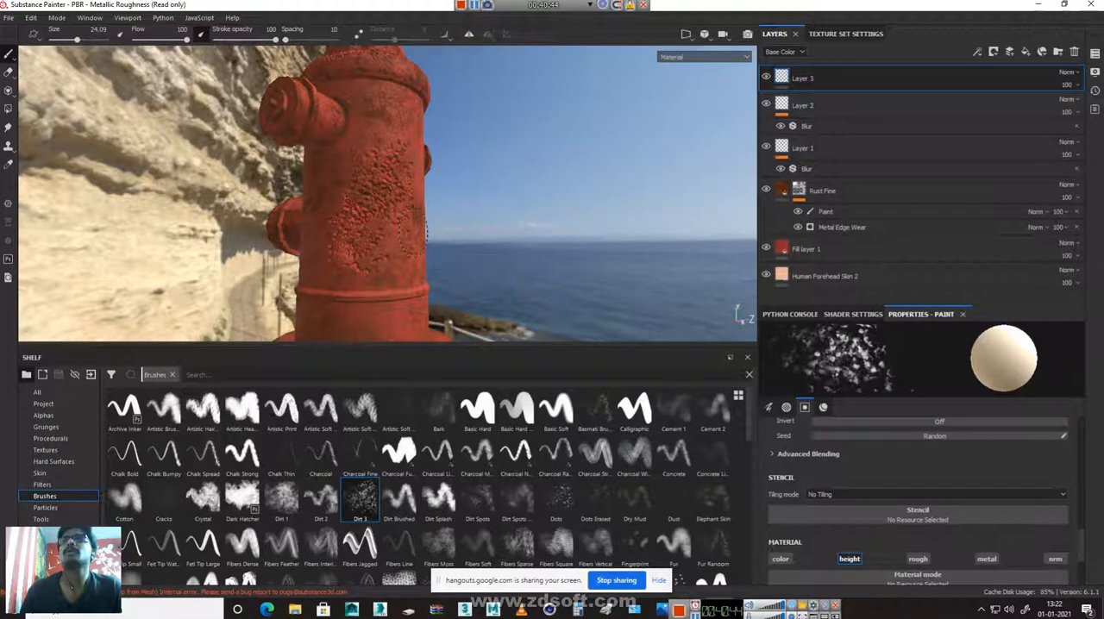
{"action": "left_click_drag", "start_coordinate": [405, 203], "coordinate": [363, 306], "text": "alt"}
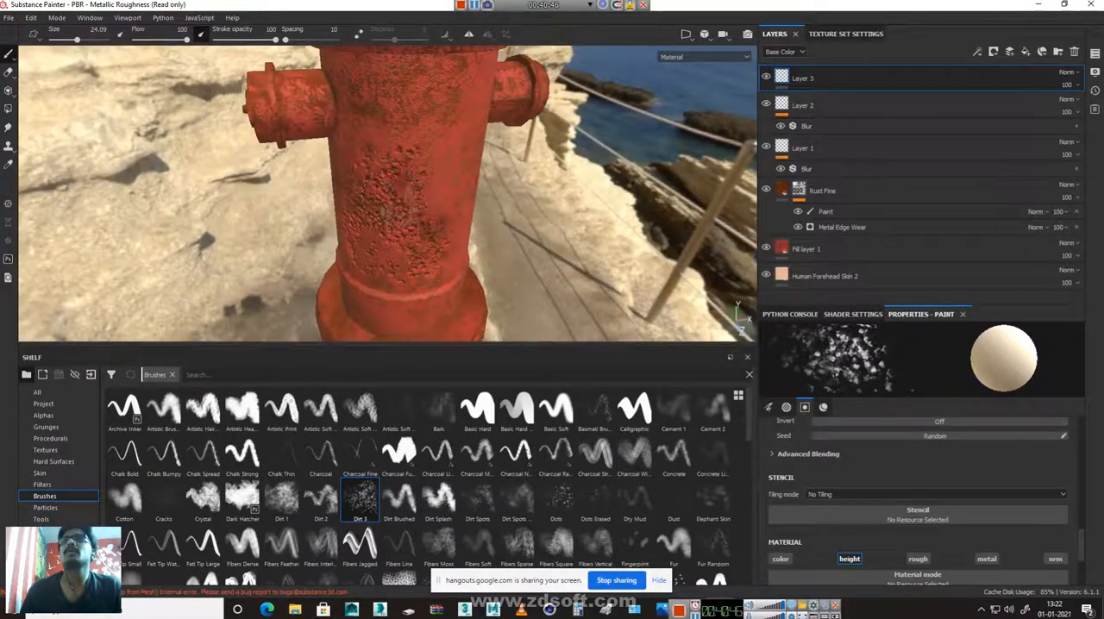
{"action": "scroll", "coordinate": [345, 185], "scroll_direction": "up", "scroll_amount": 5}
{"action": "scroll", "coordinate": [376, 184], "scroll_direction": "up", "scroll_amount": 2}
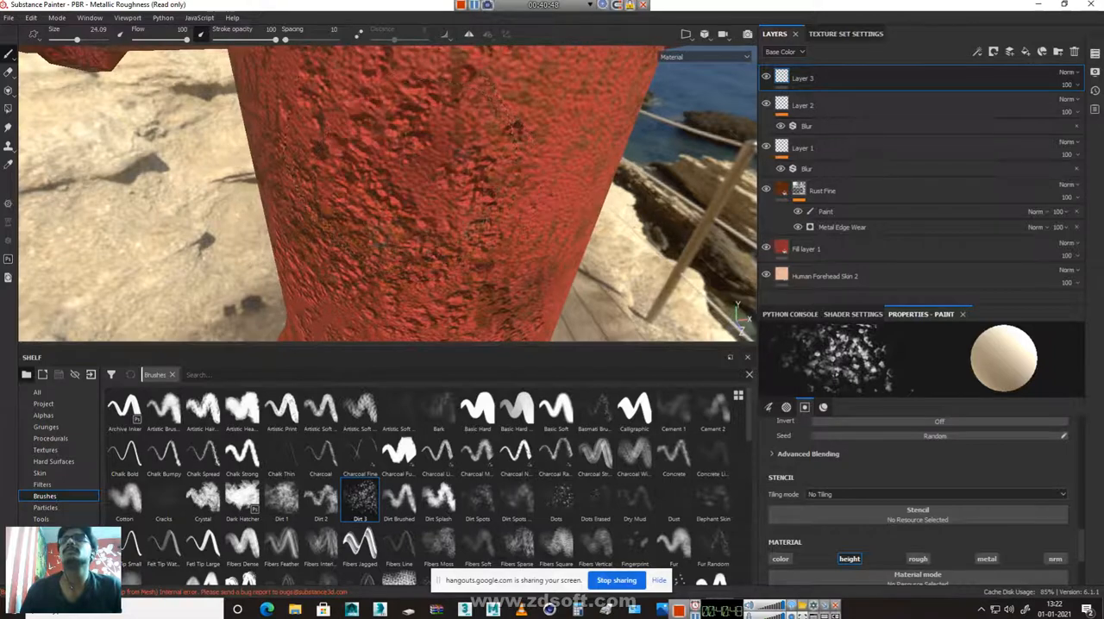
{"action": "scroll", "coordinate": [389, 190], "scroll_direction": "down", "scroll_amount": 3}
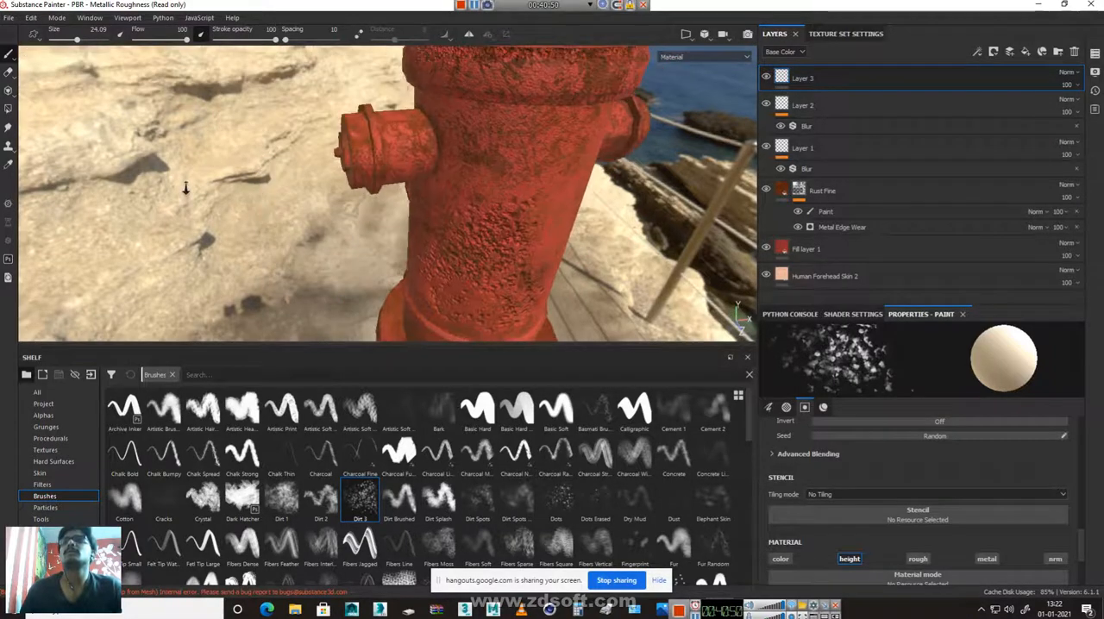
{"action": "left_click_drag", "start_coordinate": [396, 230], "coordinate": [427, 160], "text": "alt"}
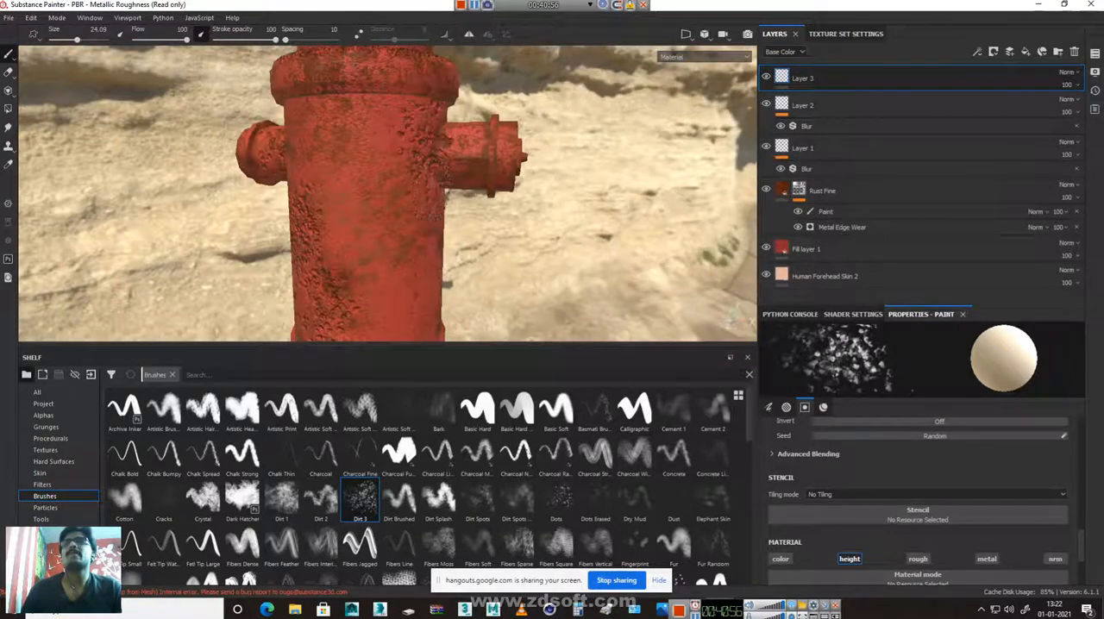
Set the brush size to 4.93 and paint finer dirt height details along the lower edge of the upper flange
{"action": "right_click", "coordinate": [412, 229]}
{"action": "left_click_drag", "start_coordinate": [432, 270], "coordinate": [380, 270]}
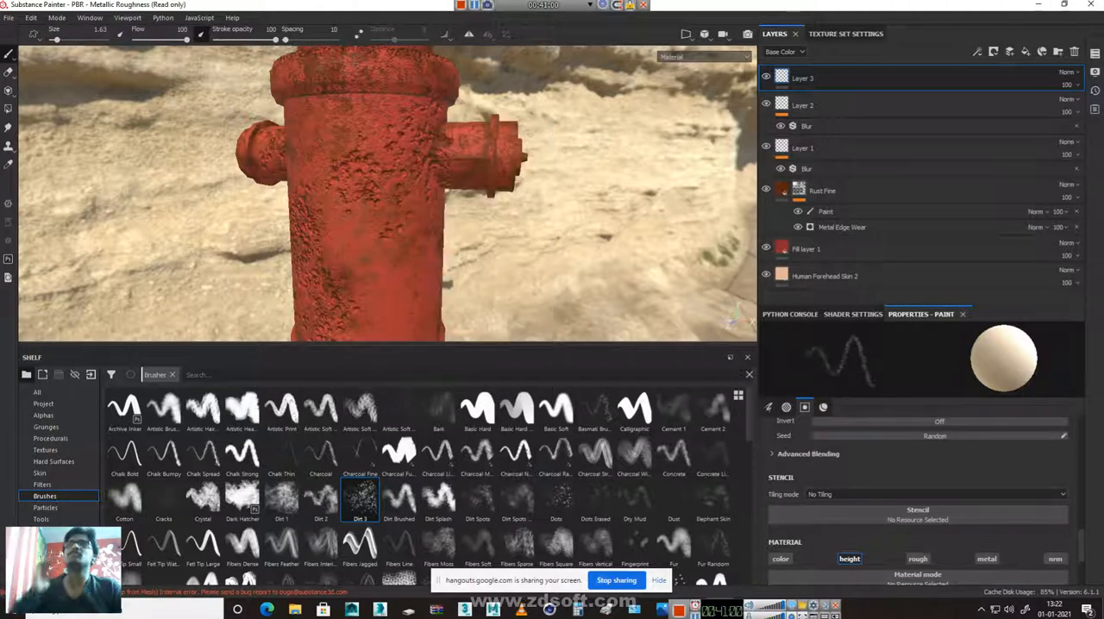
{"action": "right_click", "coordinate": [359, 110]}
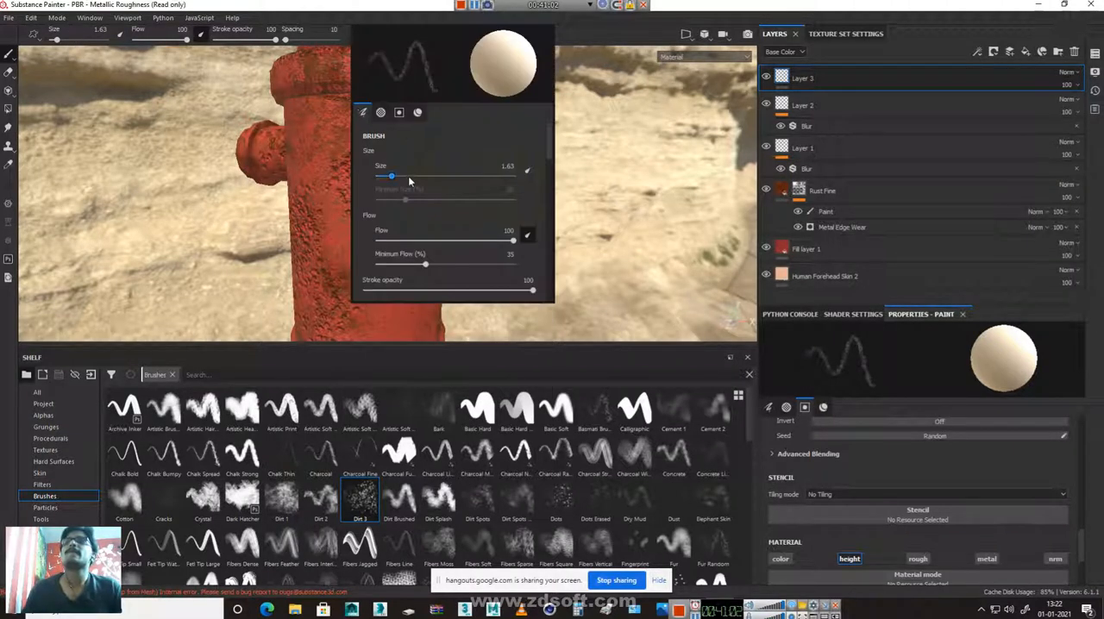
{"action": "left_click", "coordinate": [406, 177]}
{"action": "left_click", "coordinate": [329, 102]}
{"action": "left_click_drag", "start_coordinate": [337, 98], "coordinate": [383, 105]}
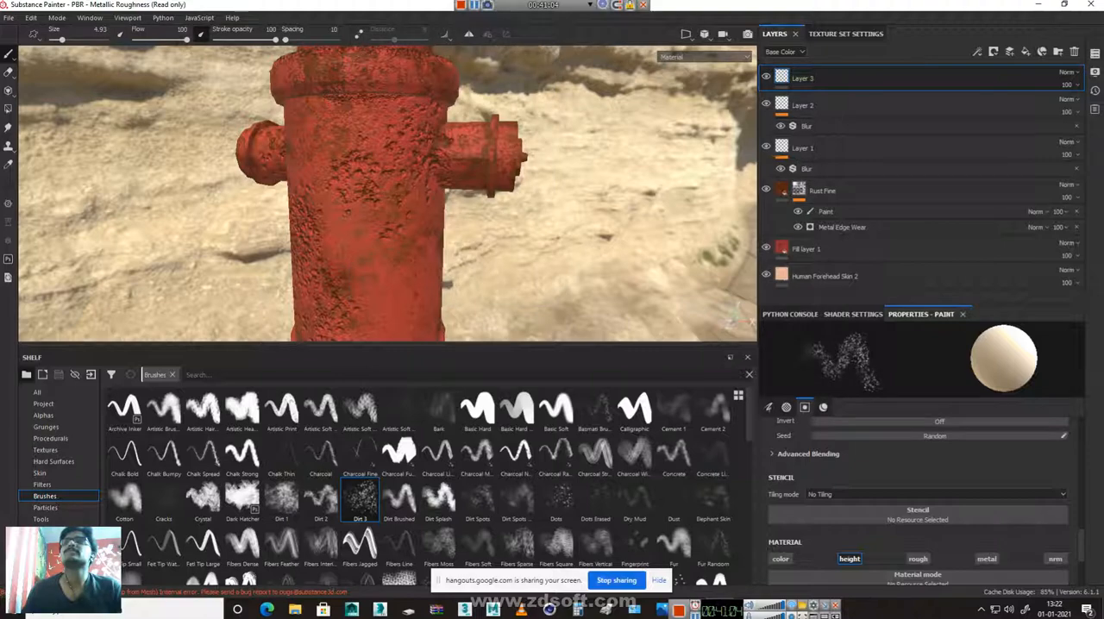
{"action": "mouse_move", "coordinate": [280, 78]}
{"action": "left_mouse_down"}
{"action": "mouse_move", "coordinate": [459, 92]}
{"action": "mouse_move", "coordinate": [255, 113]}
{"action": "left_mouse_up"}
{"action": "left_click_drag", "start_coordinate": [500, 104], "coordinate": [262, 165], "text": "alt"}
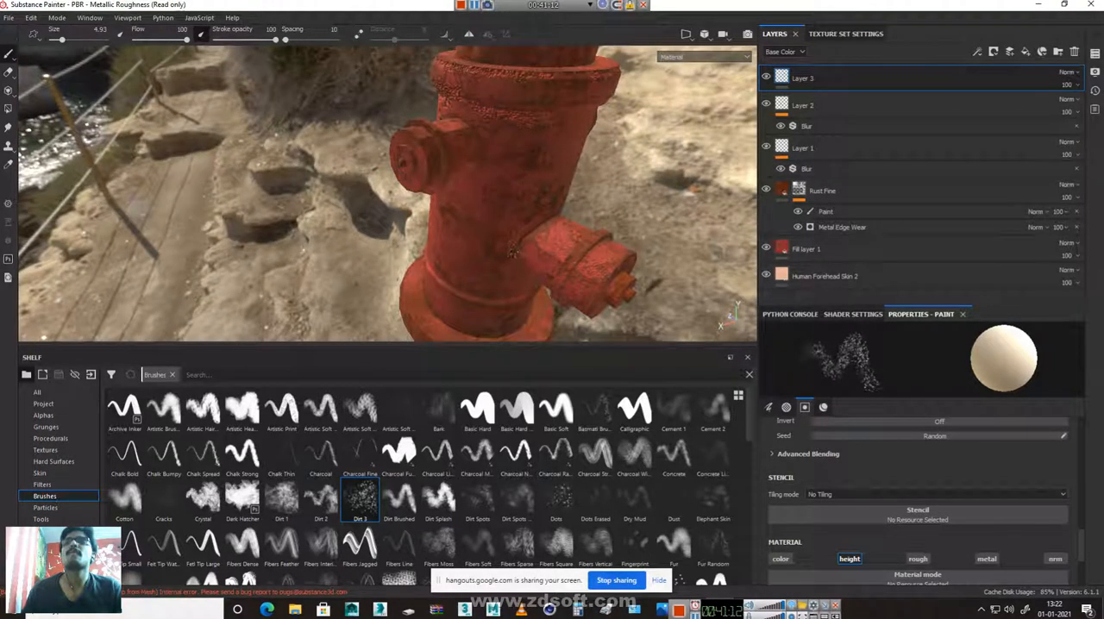
Paint fine dirt height details around the side nozzle's joint and on the hydrant's main body
{"action": "left_click_drag", "start_coordinate": [622, 235], "coordinate": [503, 168], "text": "alt"}
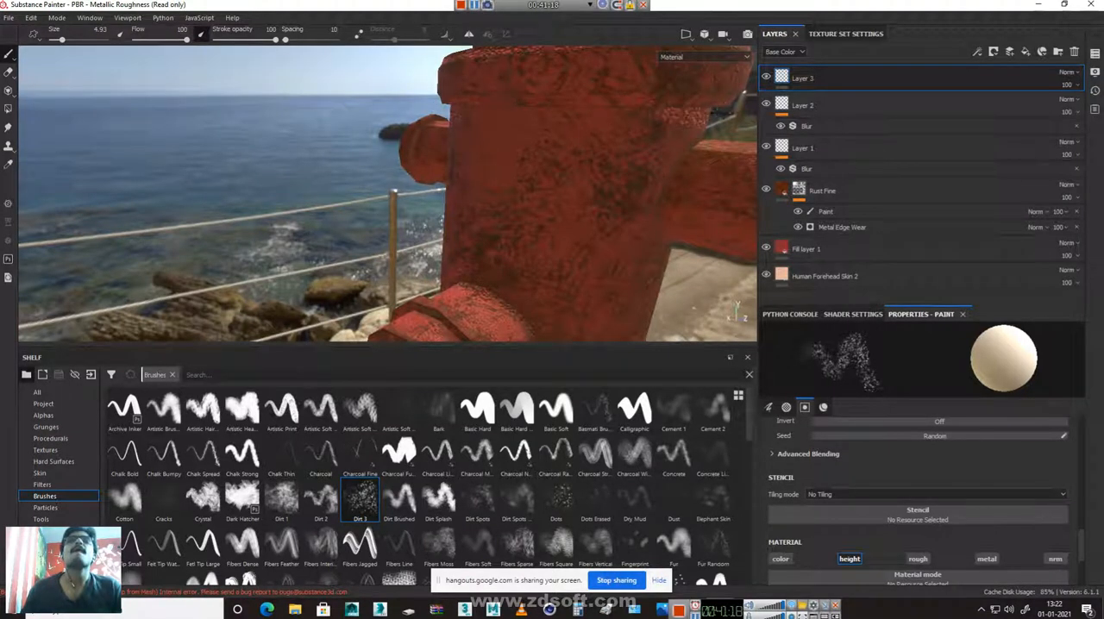
{"action": "left_click_drag", "start_coordinate": [569, 232], "coordinate": [525, 239], "text": "alt"}
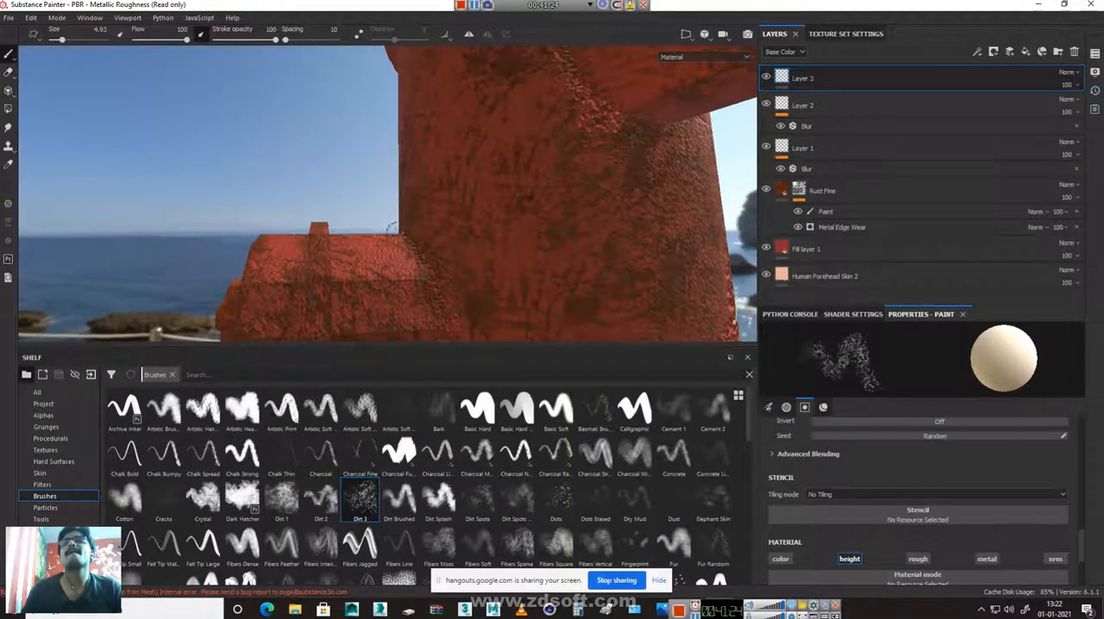
{"action": "left_click_drag", "start_coordinate": [686, 129], "coordinate": [548, 236], "text": "alt"}
{"action": "right_click_drag", "start_coordinate": [549, 236], "coordinate": [680, 233], "text": "alt"}
{"action": "middle_click_drag", "start_coordinate": [680, 233], "coordinate": [716, 269], "text": "alt"}
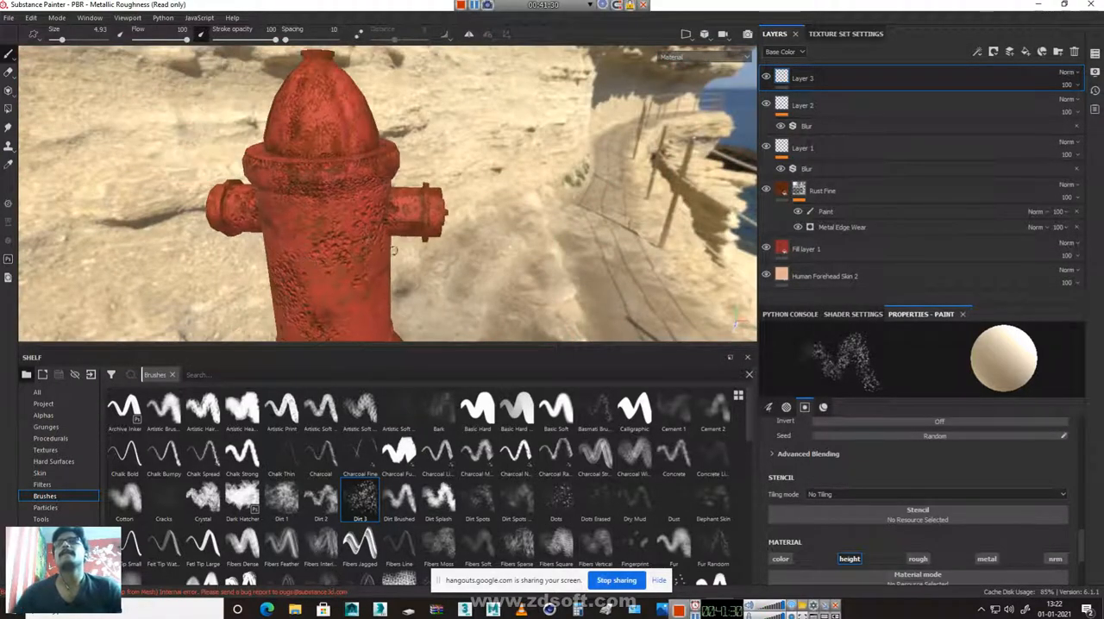
{"action": "right_click_drag", "start_coordinate": [329, 267], "coordinate": [772, 382], "text": "alt"}
{"action": "right_click_drag", "start_coordinate": [337, 295], "coordinate": [674, 242], "text": "alt"}
{"action": "middle_click_drag", "start_coordinate": [674, 242], "coordinate": [717, 275], "text": "alt"}
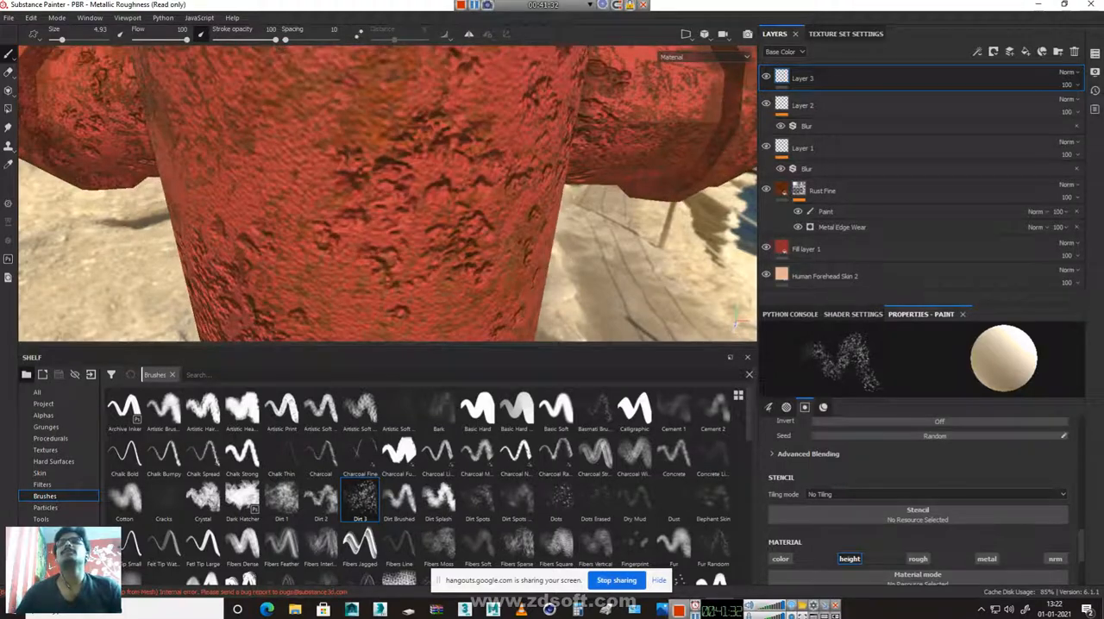
Add a Blur filter to Layer 3
{"action": "left_click", "coordinate": [979, 53]}
{"action": "left_click", "coordinate": [1001, 138]}
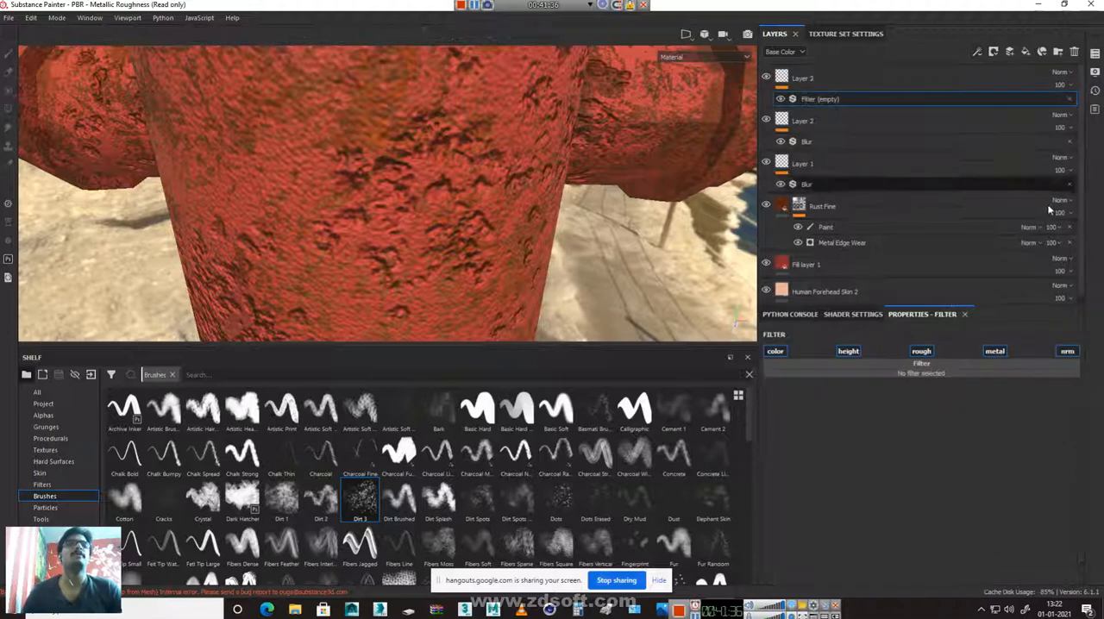
{"action": "left_click", "coordinate": [927, 368]}
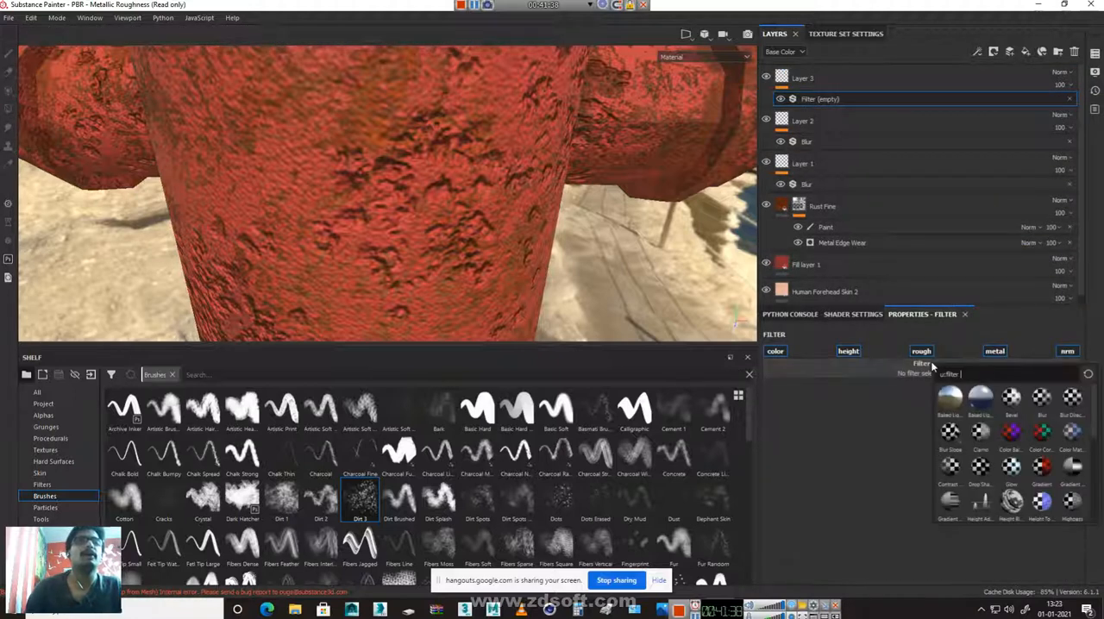
{"action": "left_click", "coordinate": [1042, 397]}
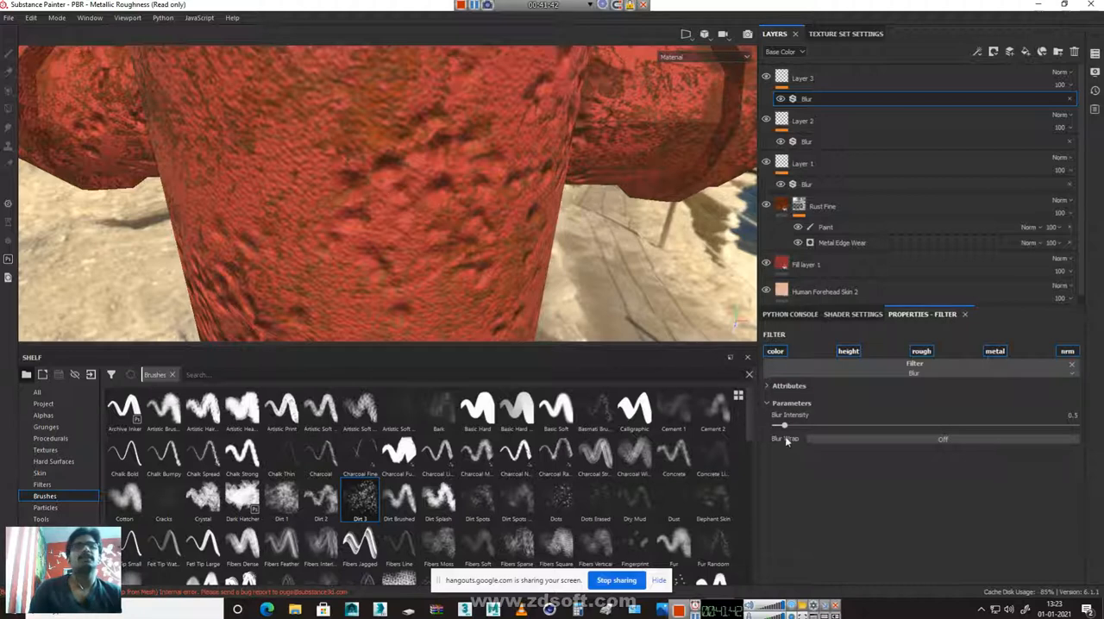
Try several blur intensities on Layer 3 and set the final value to 0.3
{"action": "left_click_drag", "start_coordinate": [783, 427], "coordinate": [763, 425]}
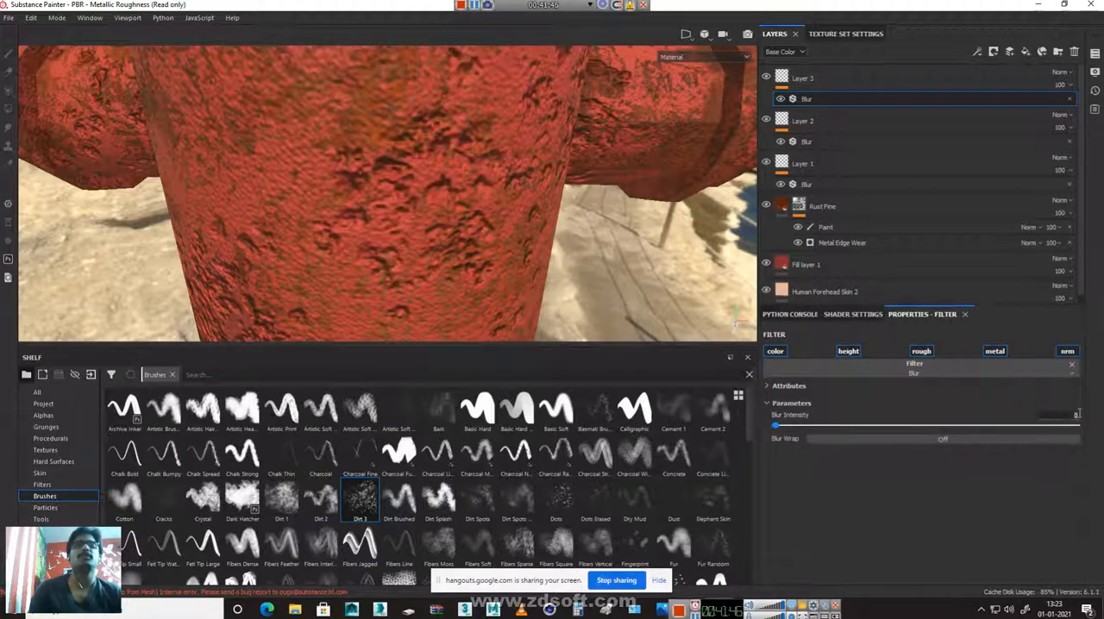
{"action": "type", "text": "5"}
{"action": "key", "text": "Return"}
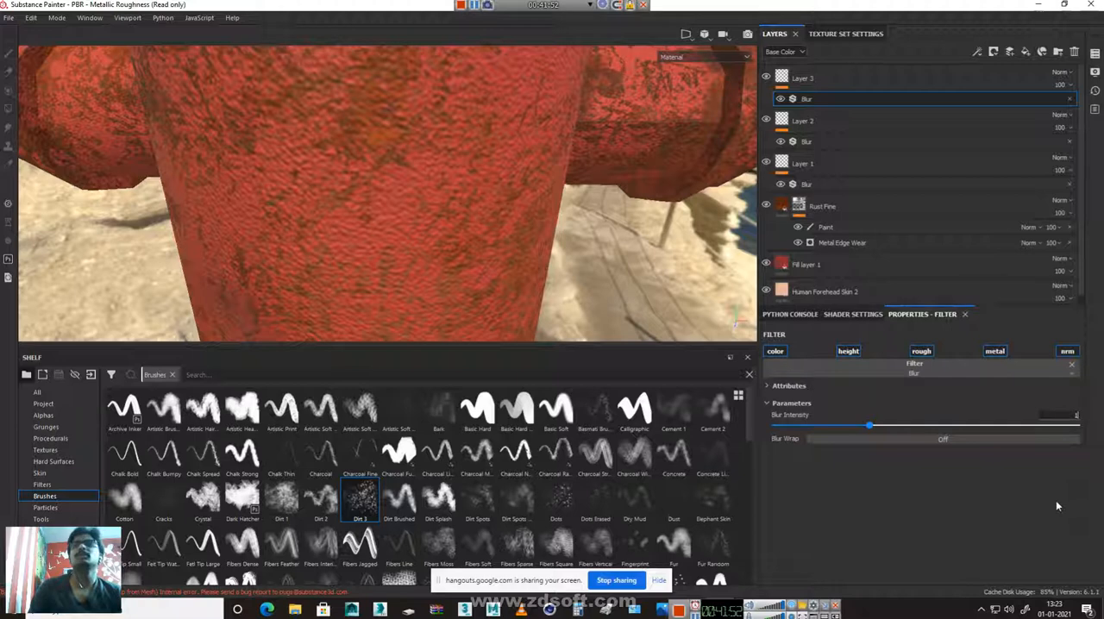
{"action": "key", "text": "Return"}
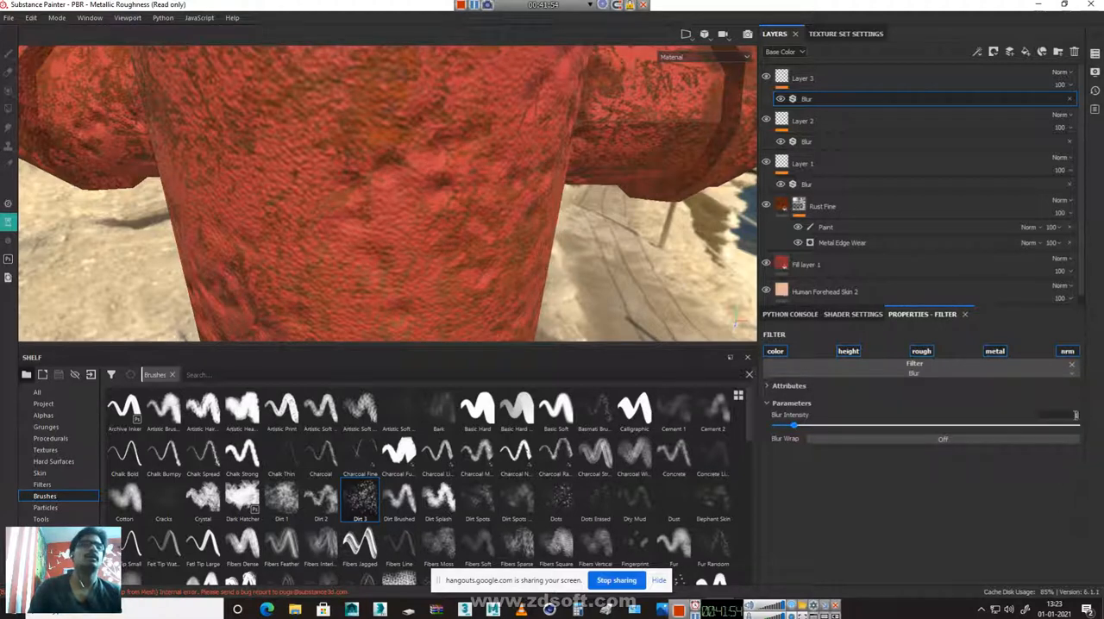
{"action": "type", "text": ".3"}
{"action": "key", "text": "Return"}
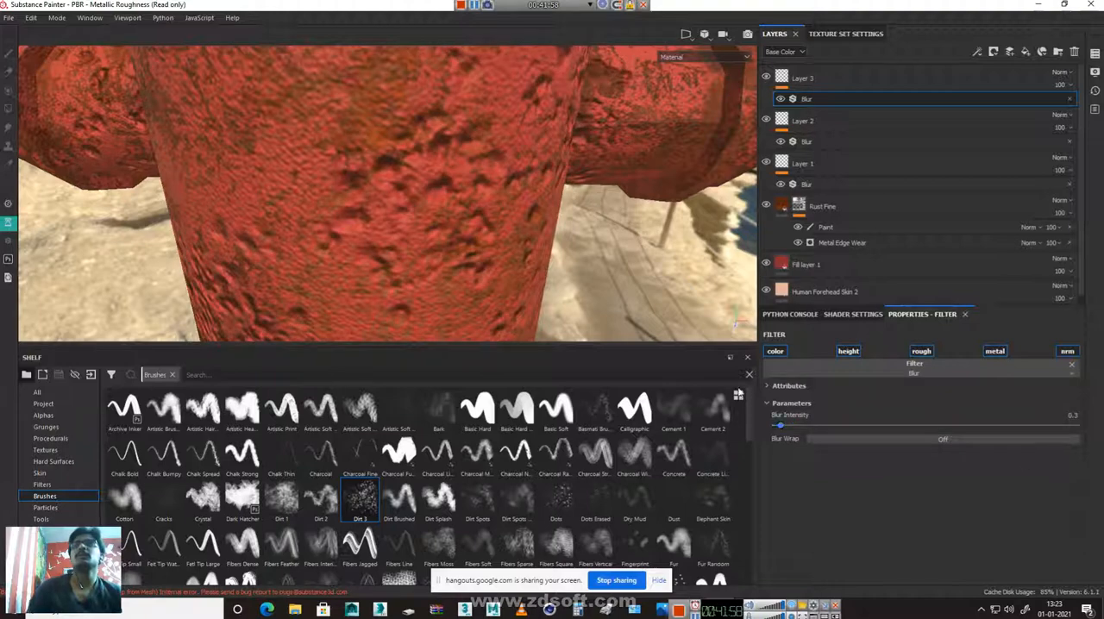
Examine the blurred dirt relief on all sides of the hydrant and save the project
{"action": "right_click_drag", "start_coordinate": [486, 264], "coordinate": [218, 210], "text": "alt"}
{"action": "left_click_drag", "start_coordinate": [352, 125], "coordinate": [341, 231], "text": "alt"}
{"action": "right_click_drag", "start_coordinate": [319, 242], "coordinate": [475, 270], "text": "alt"}
{"action": "left_click_drag", "start_coordinate": [212, 138], "coordinate": [609, 224], "text": "alt"}
{"action": "right_click_drag", "start_coordinate": [609, 224], "coordinate": [466, 203], "text": "alt"}
{"action": "middle_click_drag", "start_coordinate": [327, 187], "coordinate": [410, 139], "text": "alt"}
{"action": "left_click_drag", "start_coordinate": [304, 142], "coordinate": [409, 187], "text": "alt"}
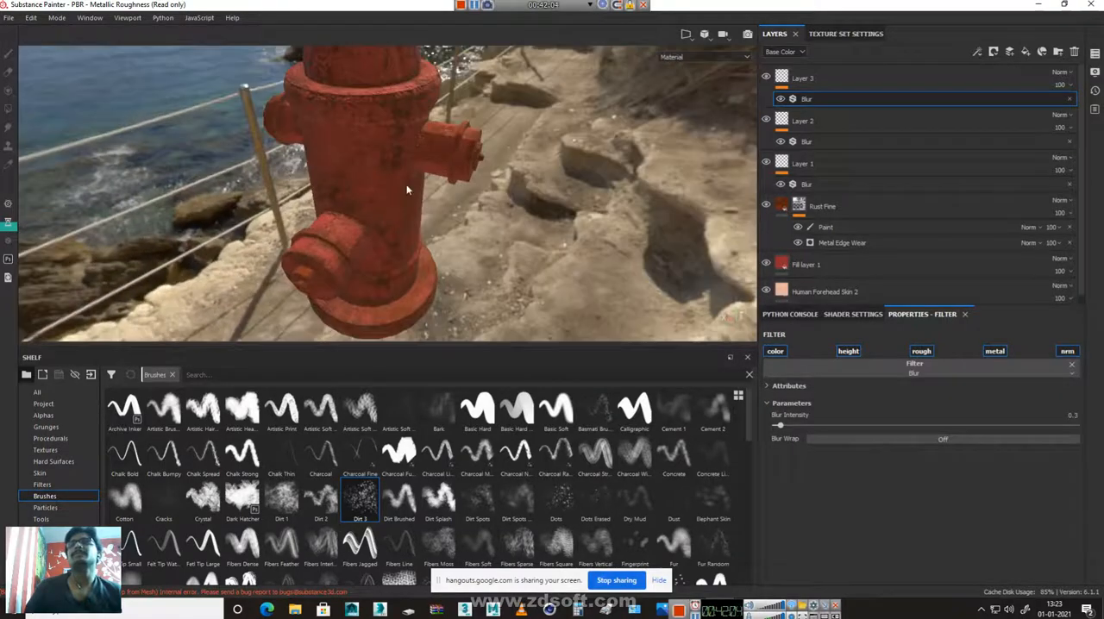
{"action": "right_click_drag", "start_coordinate": [409, 187], "coordinate": [508, 194], "text": "alt"}
{"action": "middle_click_drag", "start_coordinate": [505, 172], "coordinate": [465, 366], "text": "alt"}
{"action": "left_click_drag", "start_coordinate": [582, 221], "coordinate": [388, 211], "text": "alt"}
{"action": "middle_click_drag", "start_coordinate": [493, 258], "coordinate": [356, 251], "text": "alt"}
{"action": "right_click_drag", "start_coordinate": [356, 250], "coordinate": [542, 275], "text": "alt"}
{"action": "middle_click_drag", "start_coordinate": [541, 274], "coordinate": [437, 279], "text": "alt"}
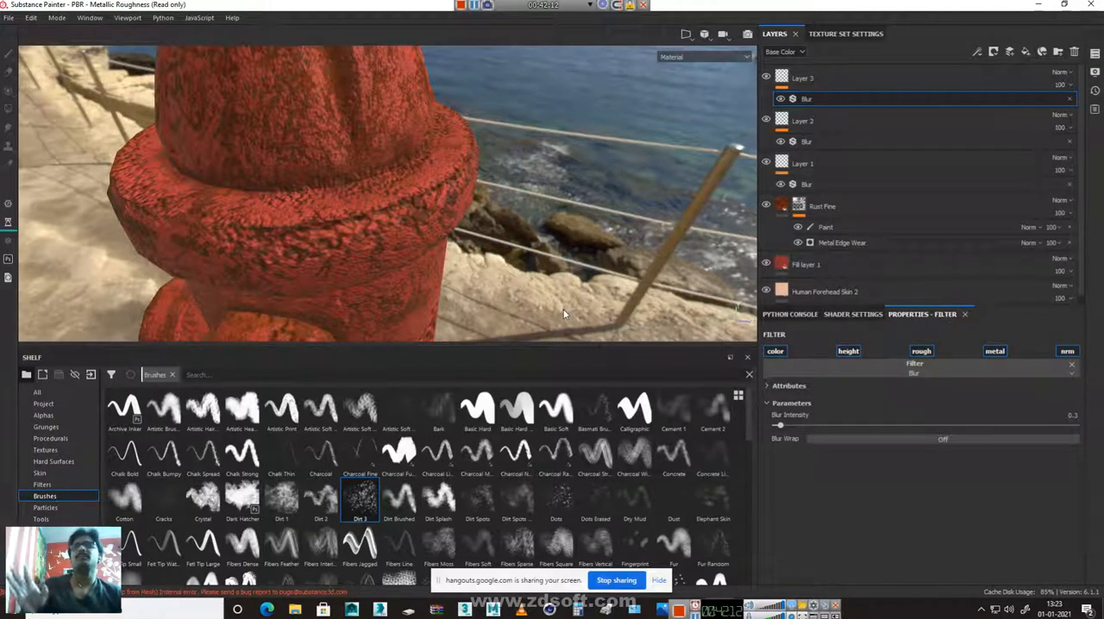
{"action": "key", "text": "ctrl+s"}
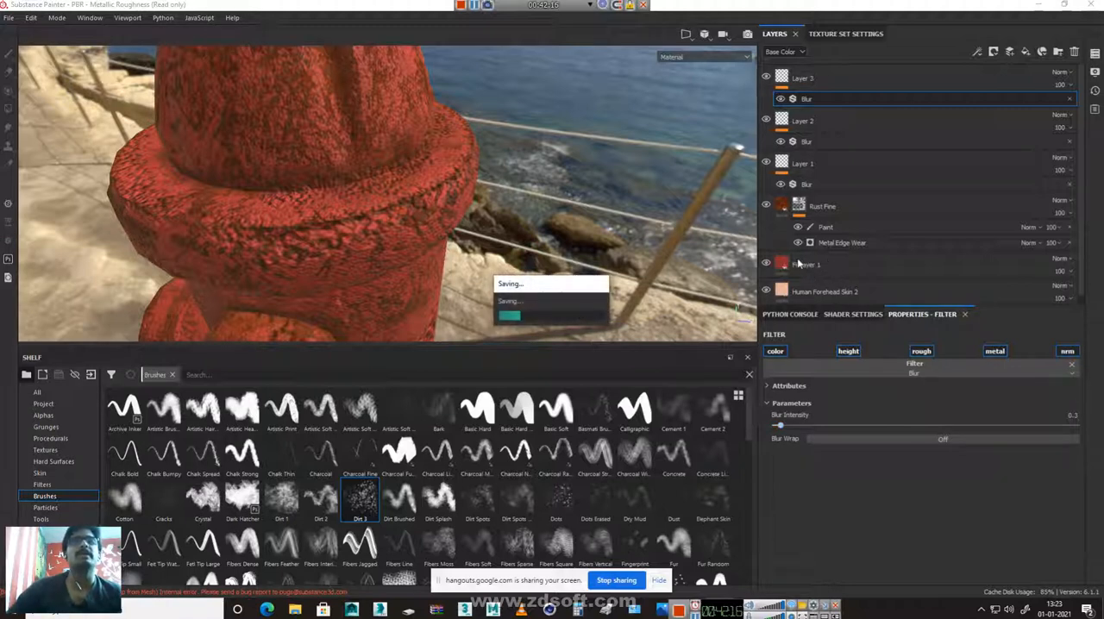
Enable the metal channel on Fill layer 1 and try metallic values between low and high, ending at 0.3353
{"action": "left_click", "coordinate": [802, 267]}
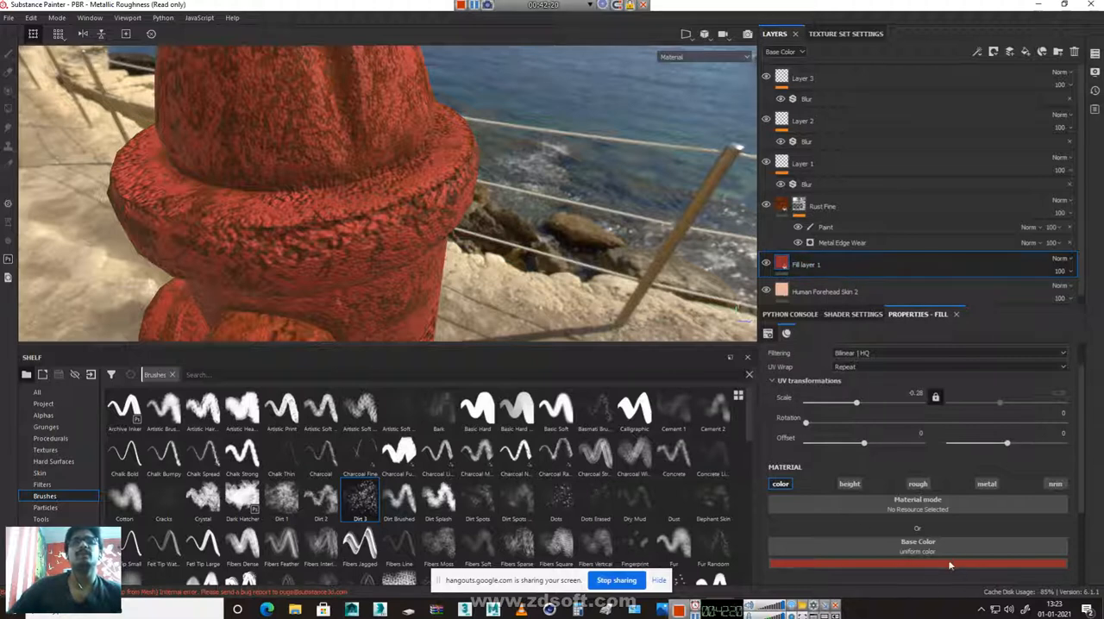
{"action": "left_click", "coordinate": [992, 486]}
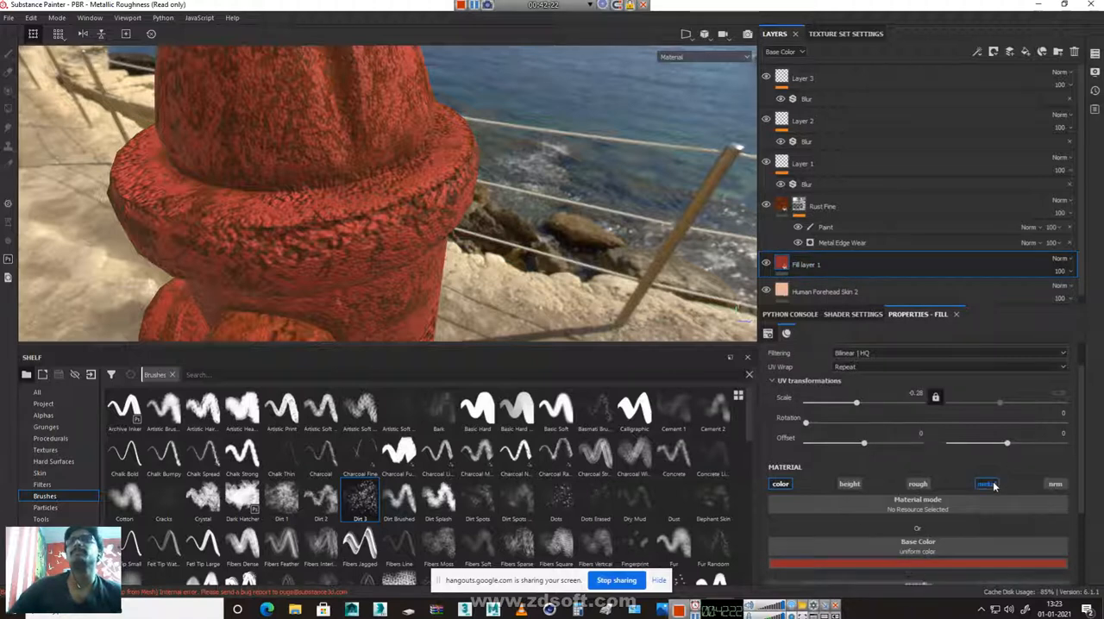
{"action": "scroll", "coordinate": [993, 484], "scroll_direction": "down", "scroll_amount": 3}
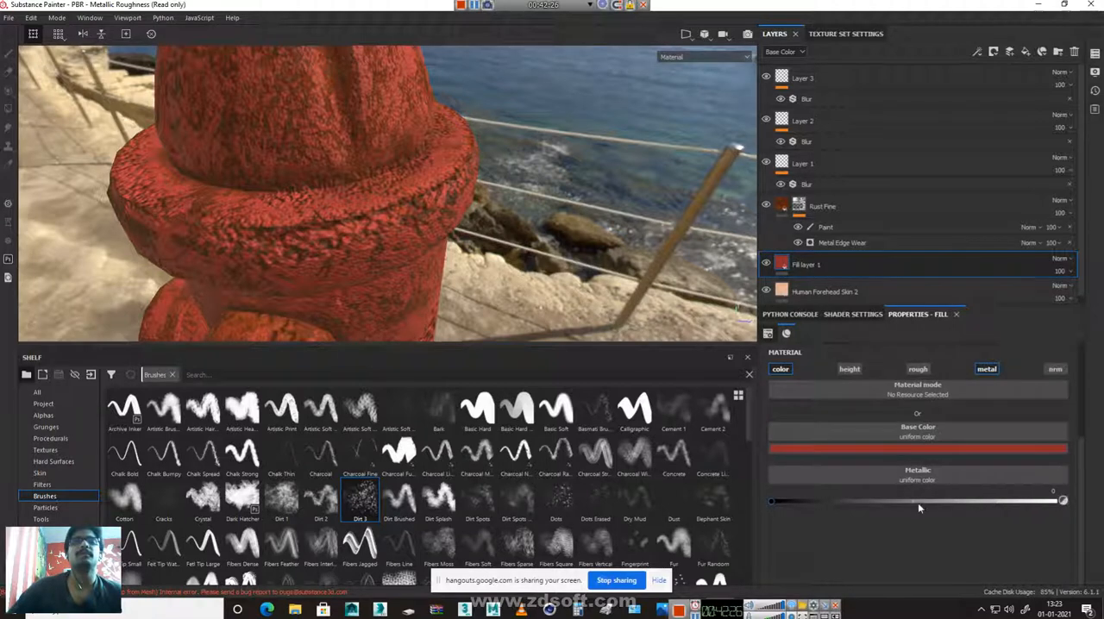
{"action": "mouse_move", "coordinate": [915, 501]}
{"action": "left_mouse_down"}
{"action": "mouse_move", "coordinate": [1060, 502]}
{"action": "mouse_move", "coordinate": [756, 500]}
{"action": "mouse_move", "coordinate": [867, 510]}
{"action": "left_mouse_up"}
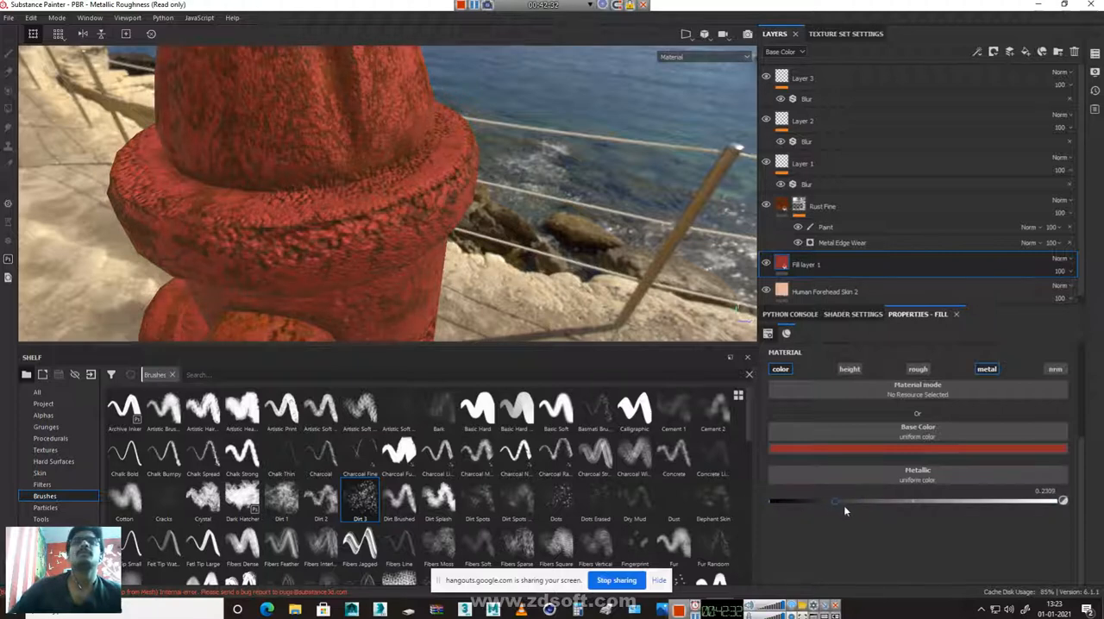
{"action": "left_click_drag", "start_coordinate": [849, 508], "coordinate": [1063, 501]}
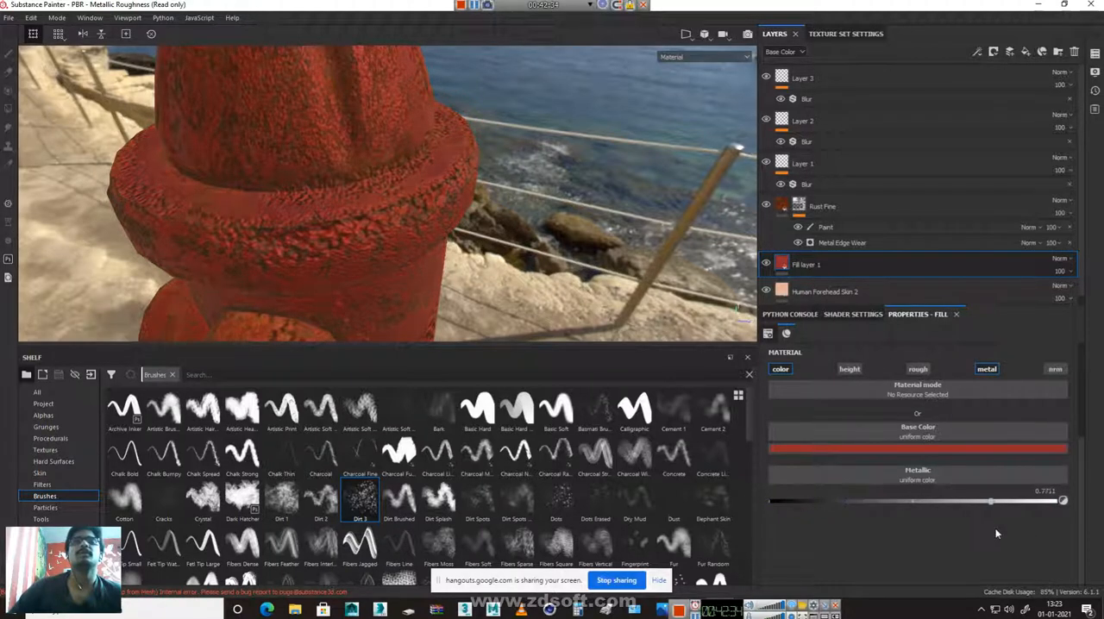
{"action": "left_click_drag", "start_coordinate": [1087, 543], "coordinate": [867, 543]}
Try stronger metallic values on Fill layer 1 against the flange close up, ending at 0.6185
{"action": "right_click_drag", "start_coordinate": [307, 184], "coordinate": [335, 200], "text": "shift"}
{"action": "left_click_drag", "start_coordinate": [323, 226], "coordinate": [410, 155], "text": "alt"}
{"action": "right_click_drag", "start_coordinate": [410, 156], "coordinate": [720, 362], "text": "alt"}
{"action": "left_click_drag", "start_coordinate": [356, 273], "coordinate": [472, 251], "text": "alt"}
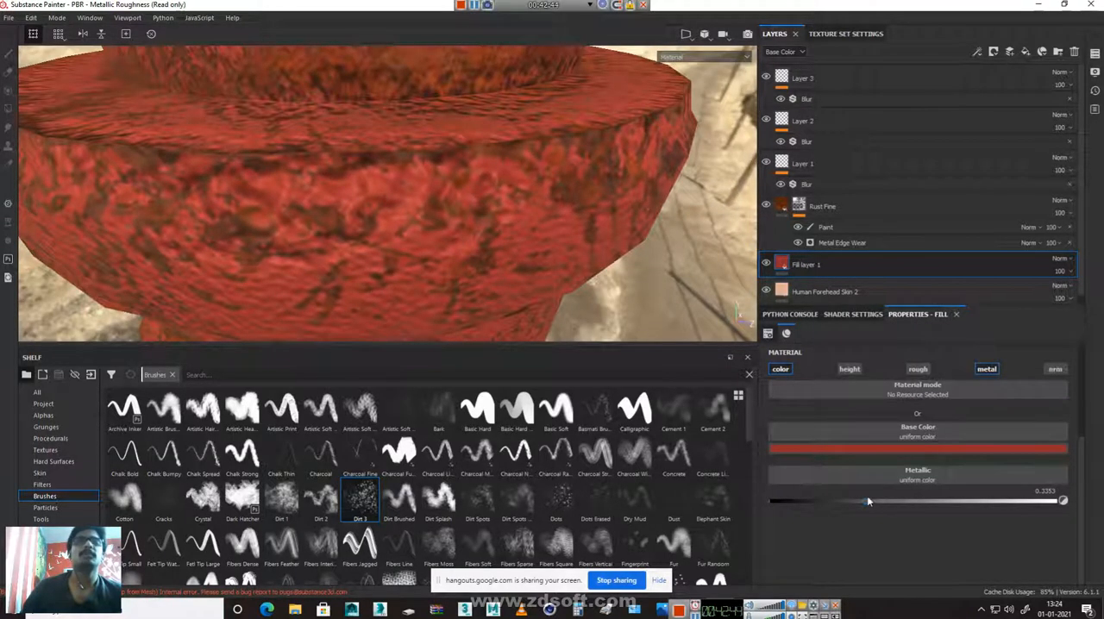
{"action": "left_click", "coordinate": [1014, 502]}
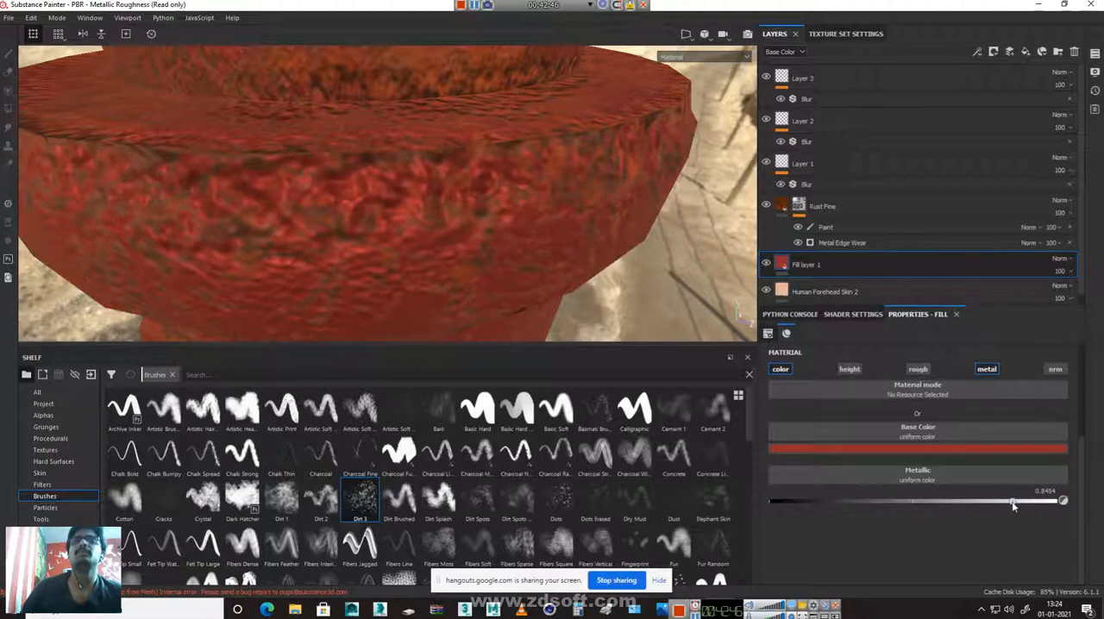
{"action": "left_click_drag", "start_coordinate": [1045, 503], "coordinate": [947, 498]}
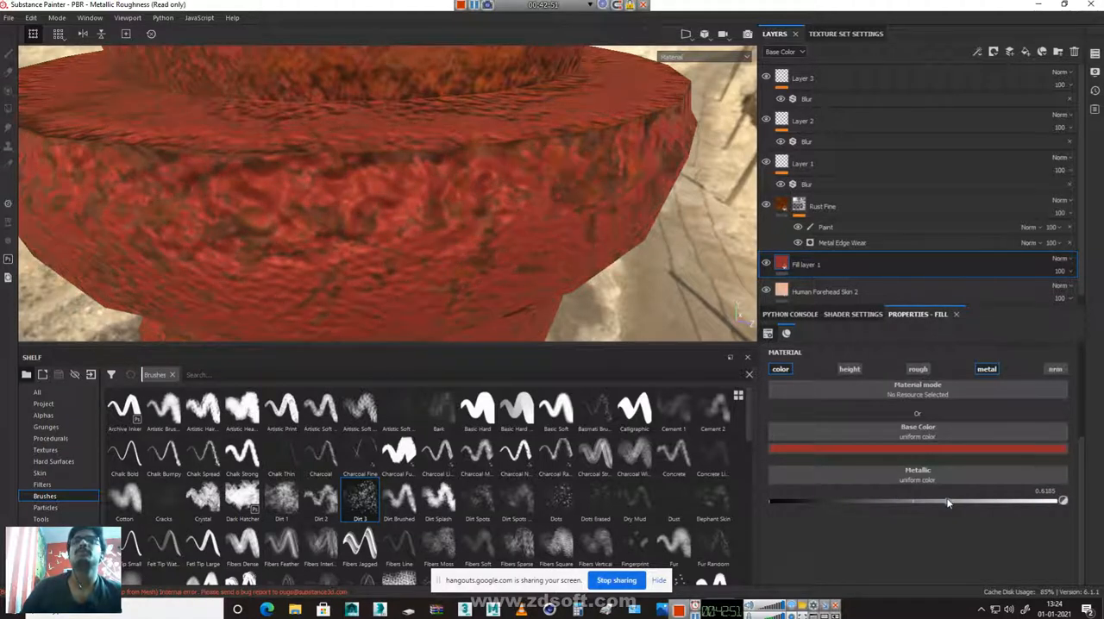
Enable the rough channel on Fill layer 1, try a roughness of 0.2490 and check the finish from several sides
{"action": "left_click", "coordinate": [919, 370]}
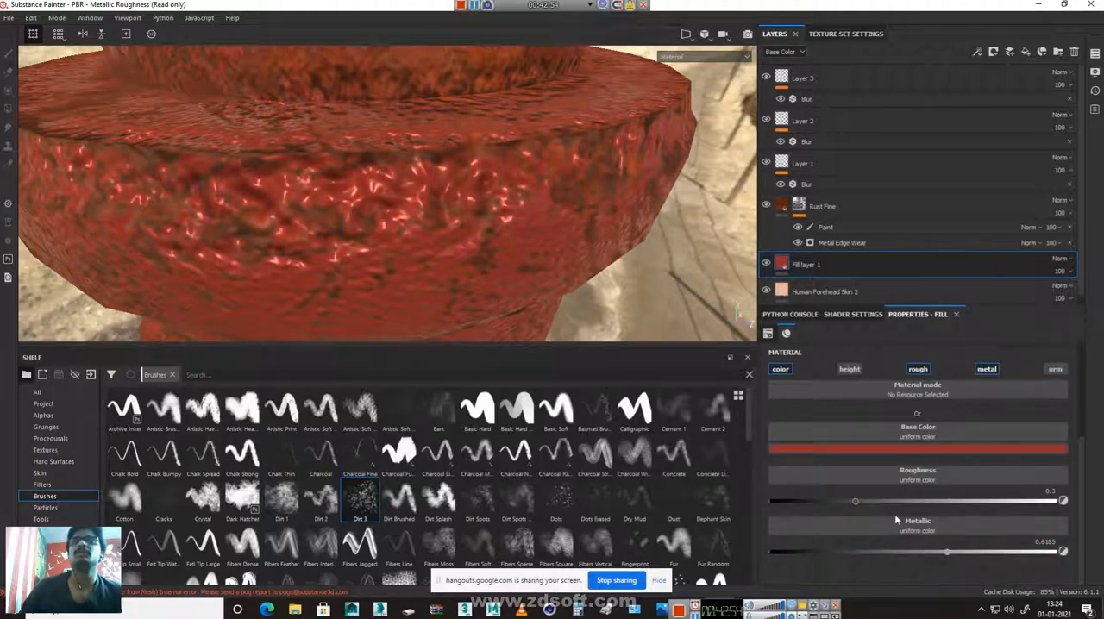
{"action": "mouse_move", "coordinate": [855, 502]}
{"action": "left_mouse_down"}
{"action": "mouse_move", "coordinate": [1006, 501]}
{"action": "mouse_move", "coordinate": [763, 497]}
{"action": "mouse_move", "coordinate": [842, 494]}
{"action": "left_mouse_up"}
{"action": "scroll", "coordinate": [447, 210], "scroll_direction": "down", "scroll_amount": 5}
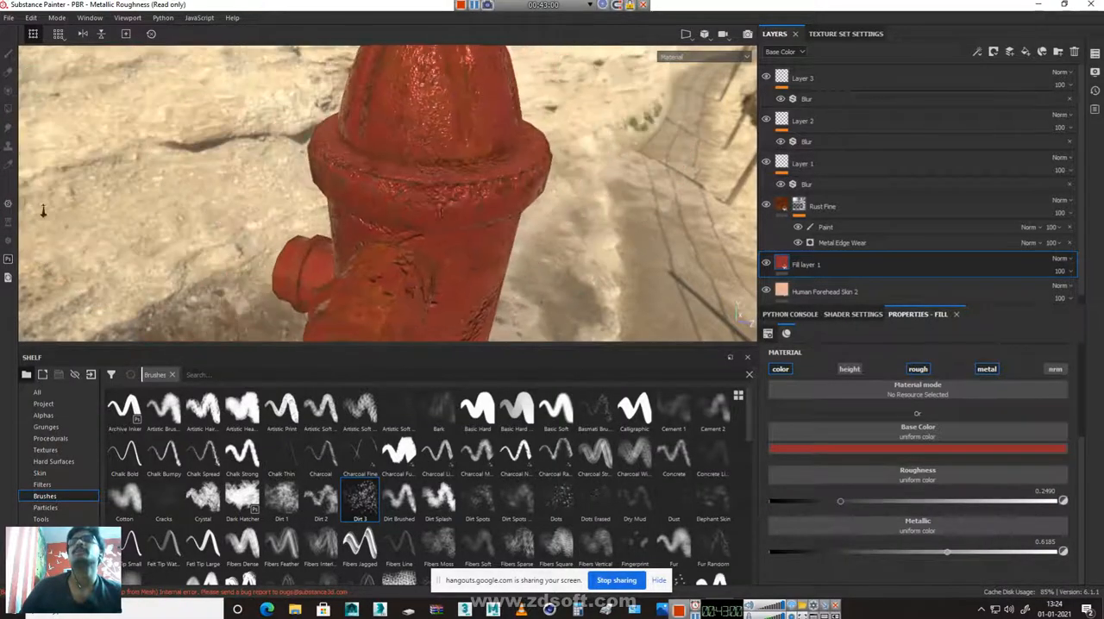
{"action": "middle_click_drag", "start_coordinate": [447, 209], "coordinate": [415, 355], "text": "alt"}
{"action": "left_click_drag", "start_coordinate": [405, 285], "coordinate": [528, 271], "text": "alt"}
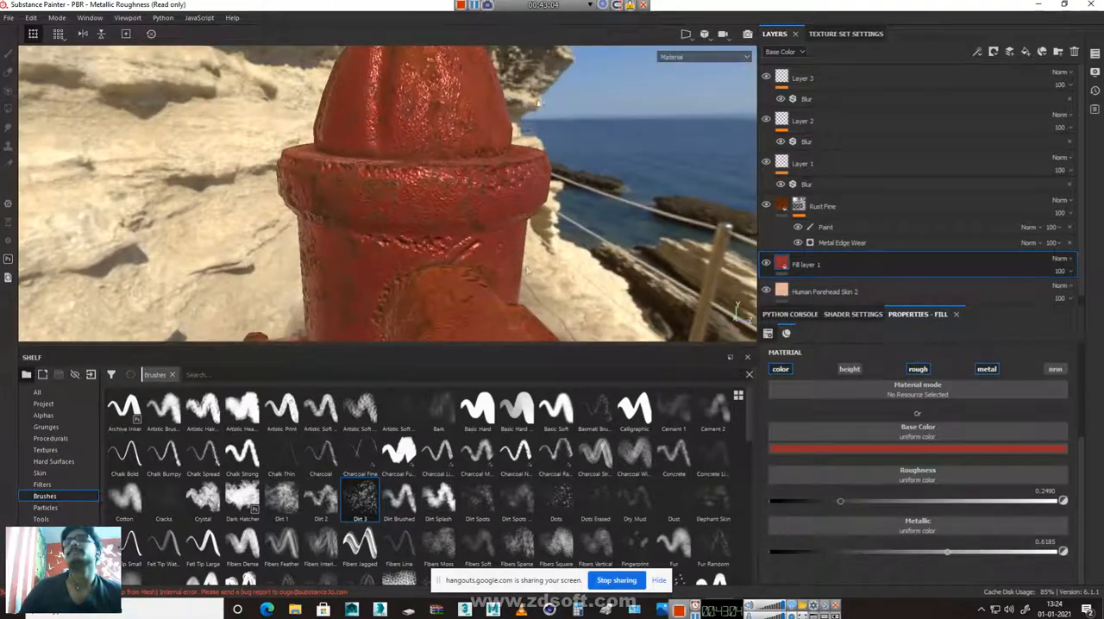
{"action": "right_click_drag", "start_coordinate": [552, 273], "coordinate": [380, 266], "text": "alt"}
{"action": "left_click_drag", "start_coordinate": [380, 265], "coordinate": [423, 263], "text": "alt"}
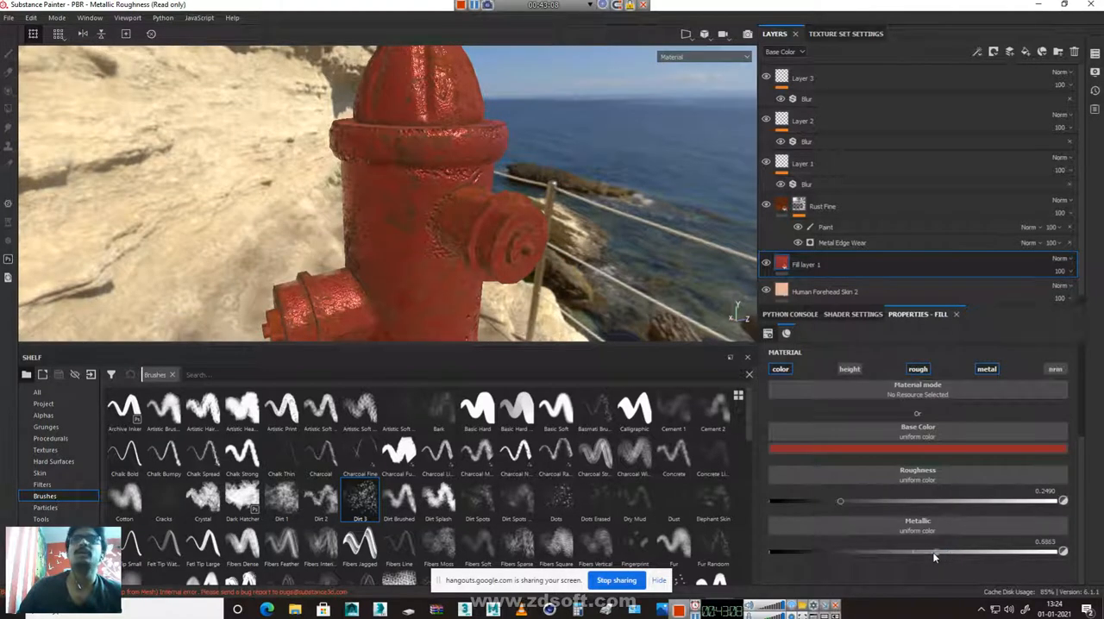
Try a metallic value of 1 with roughness about 0.37 on Fill layer 1, and disable its rough and metal channels
{"action": "mouse_move", "coordinate": [877, 550]}
{"action": "left_mouse_down"}
{"action": "mouse_move", "coordinate": [811, 546]}
{"action": "mouse_move", "coordinate": [1079, 546]}
{"action": "left_mouse_up"}
{"action": "mouse_move", "coordinate": [859, 500]}
{"action": "left_mouse_down"}
{"action": "mouse_move", "coordinate": [993, 504]}
{"action": "mouse_move", "coordinate": [884, 508]}
{"action": "left_mouse_up"}
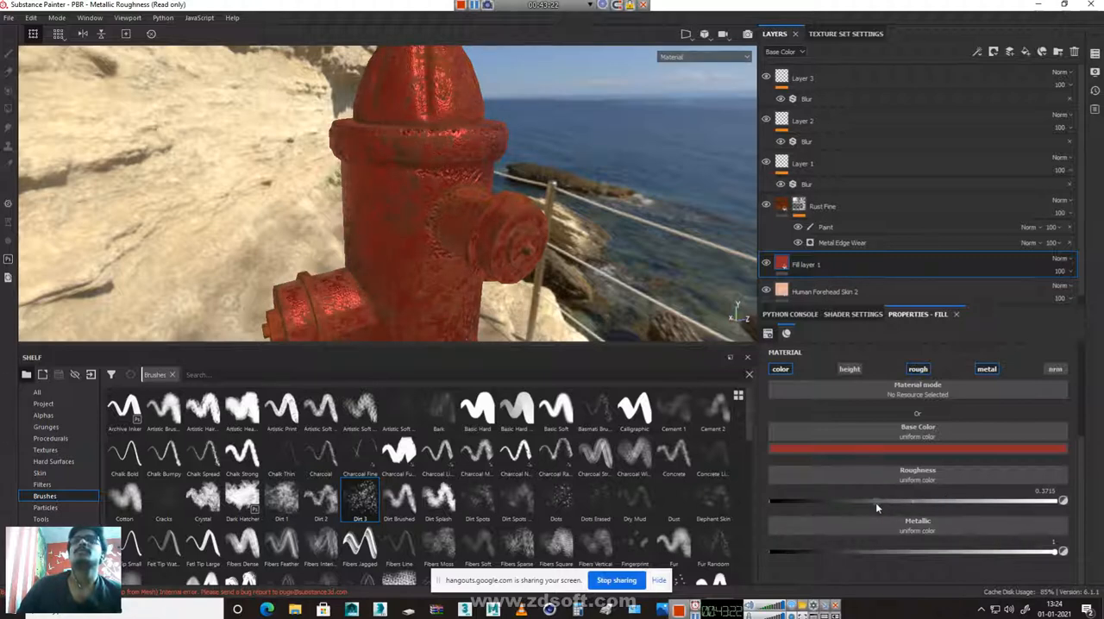
{"action": "left_click", "coordinate": [918, 371]}
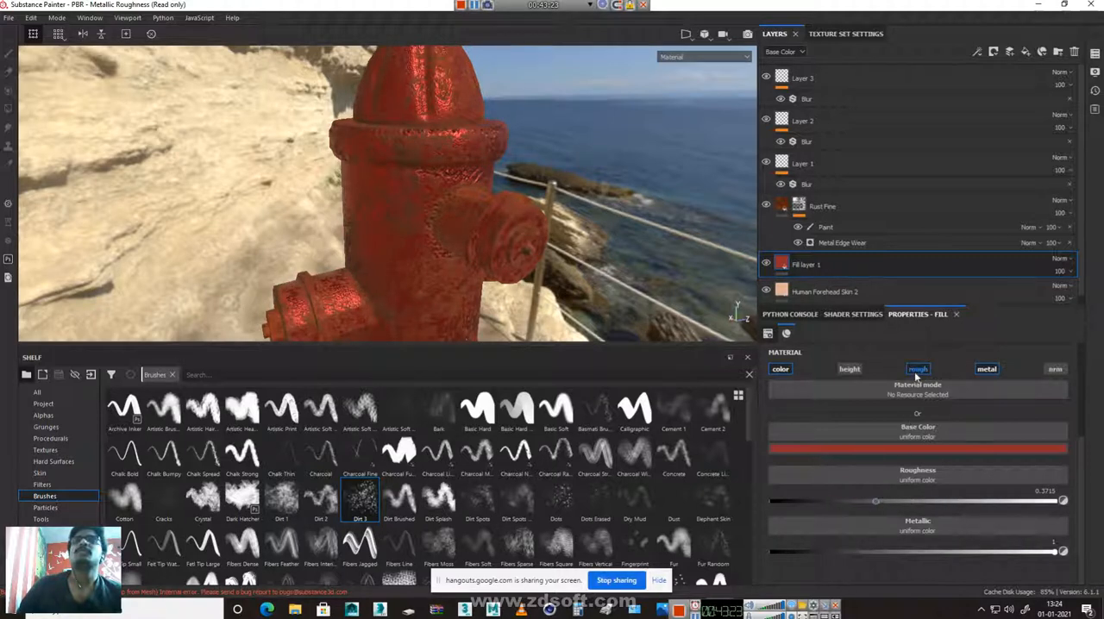
{"action": "left_click", "coordinate": [988, 370]}
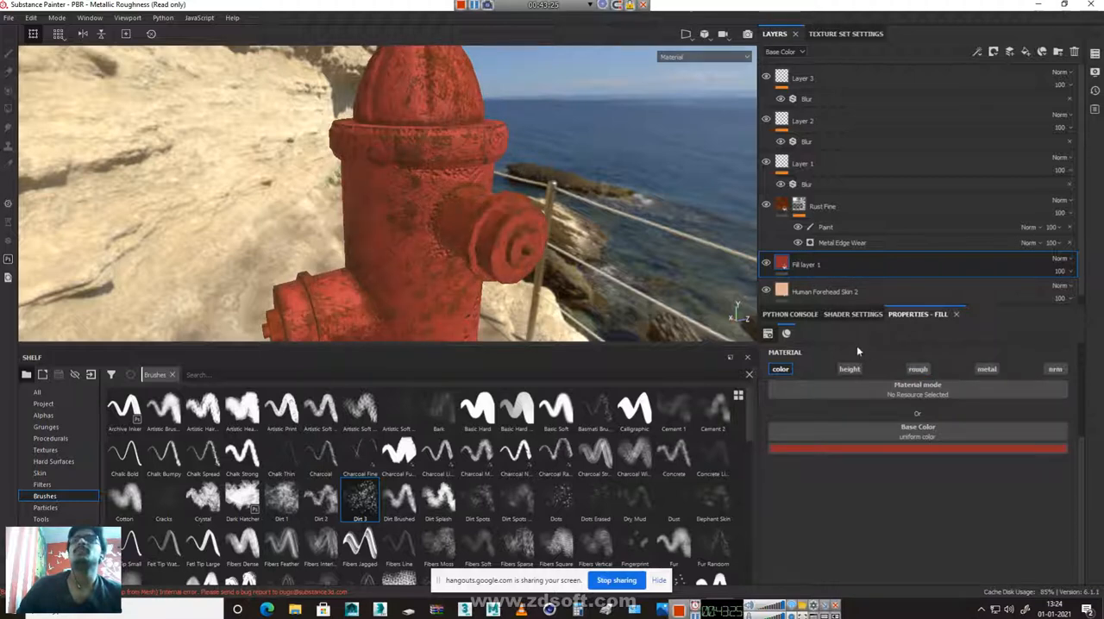
Add a fill layer above Layer 3 and disable its height, color and nrm channels, leaving rough and metal enabled
{"action": "left_click", "coordinate": [826, 87]}
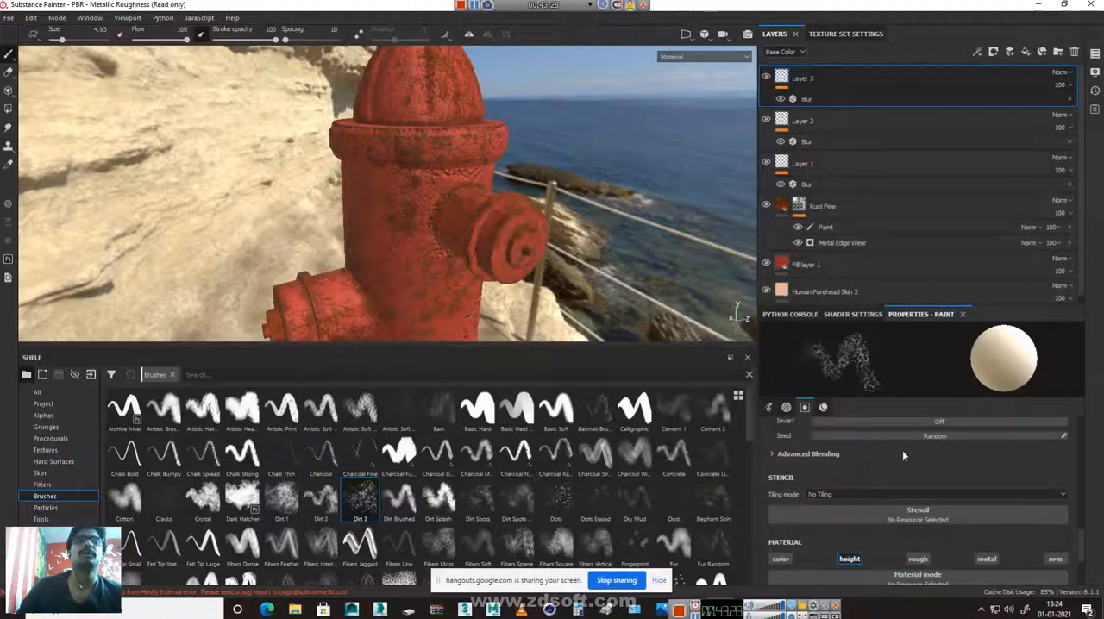
{"action": "left_click", "coordinate": [1026, 53]}
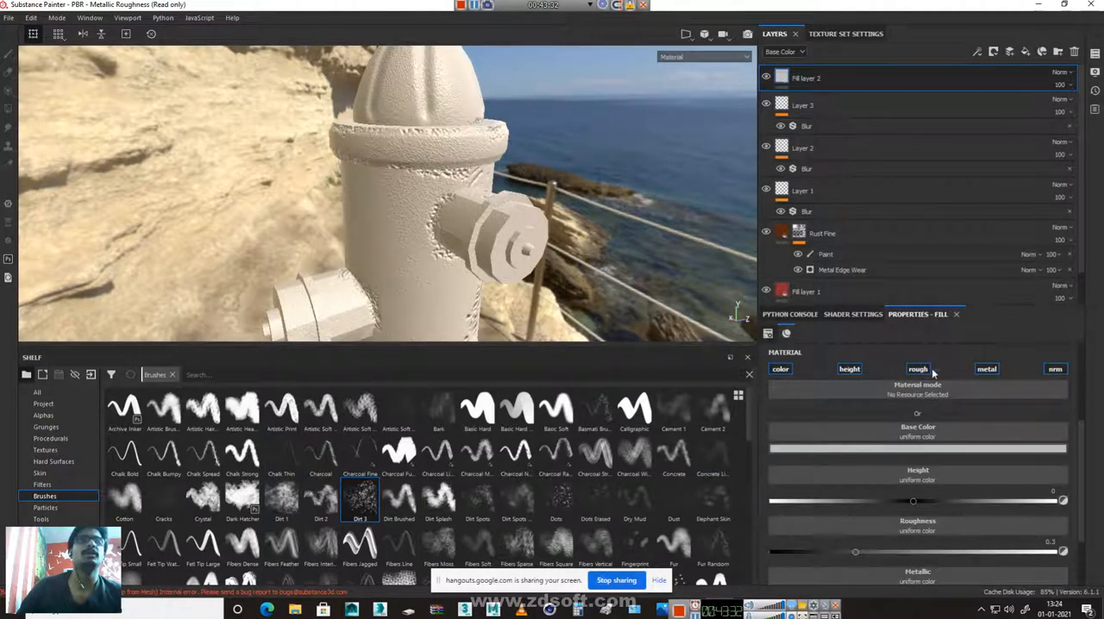
{"action": "left_click", "coordinate": [840, 369]}
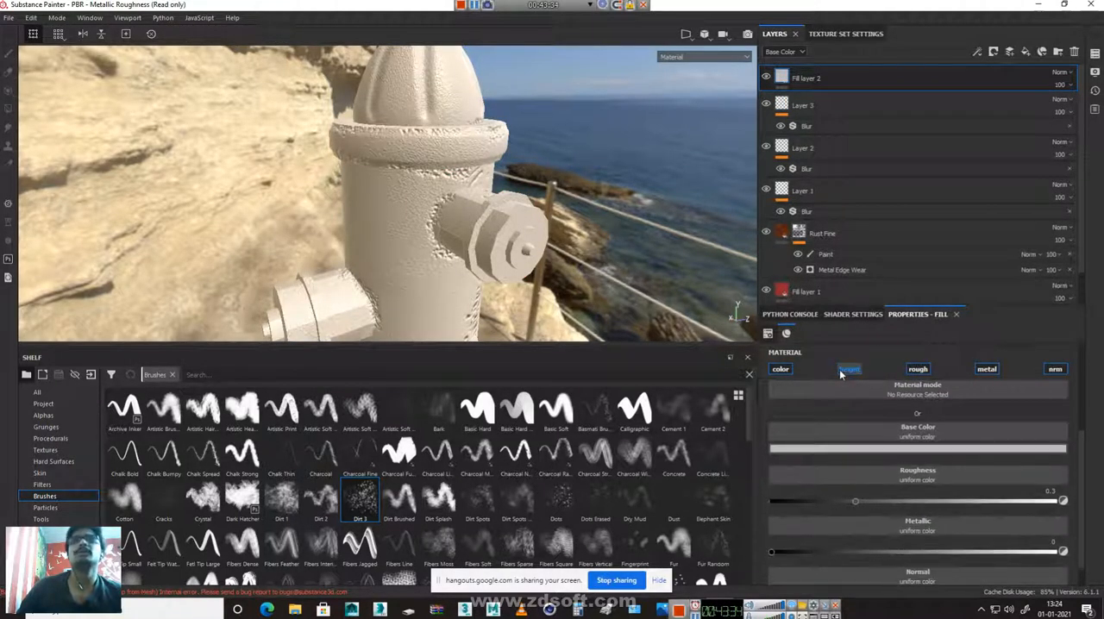
{"action": "left_click", "coordinate": [781, 369]}
{"action": "left_click_drag", "start_coordinate": [431, 194], "coordinate": [392, 259], "text": "alt"}
{"action": "middle_click_drag", "start_coordinate": [432, 190], "coordinate": [420, 306], "text": "alt"}
{"action": "right_click_drag", "start_coordinate": [420, 307], "coordinate": [557, 302], "text": "alt"}
{"action": "left_click_drag", "start_coordinate": [556, 303], "coordinate": [528, 218], "text": "alt"}
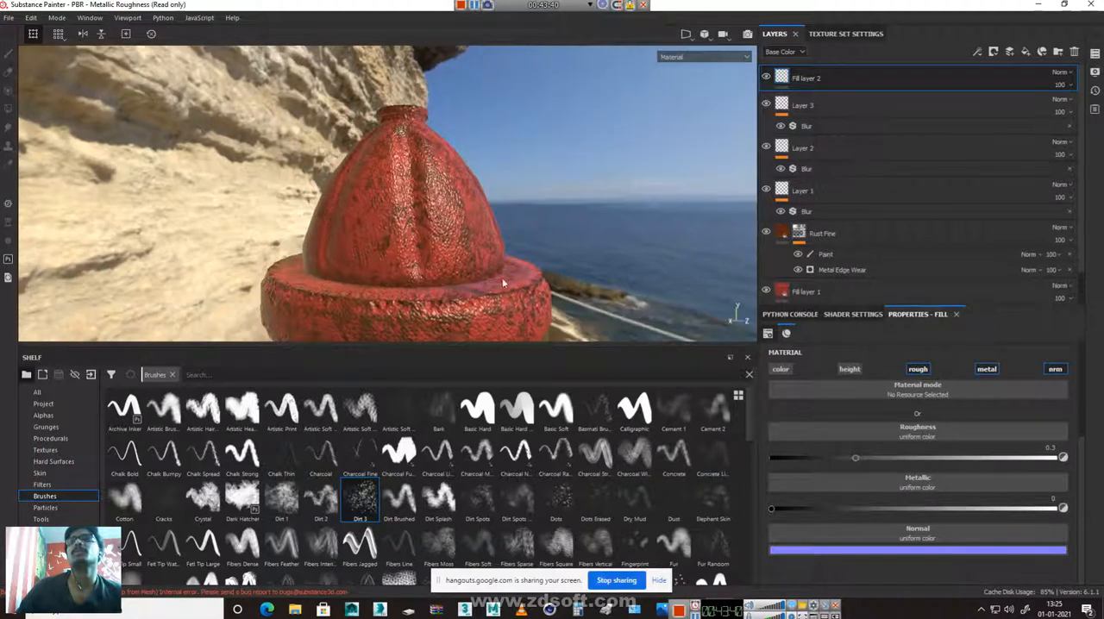
{"action": "left_click", "coordinate": [1058, 369]}
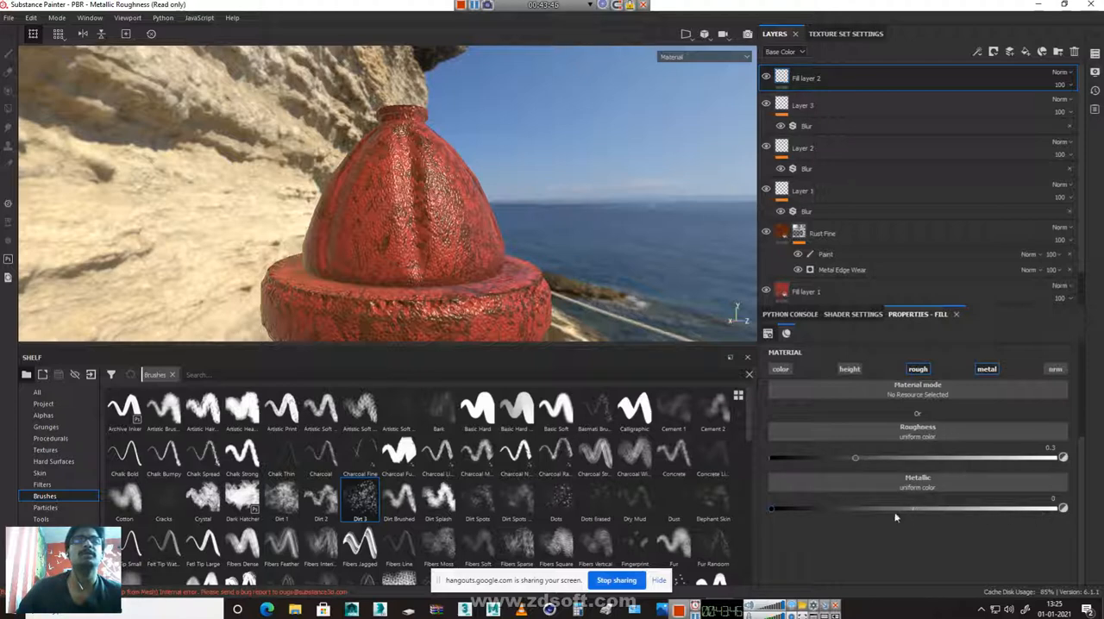
Set Fill layer 2's roughness to 0.4016 and its metallic value to 0.0643
{"action": "mouse_move", "coordinate": [771, 509]}
{"action": "left_mouse_down"}
{"action": "mouse_move", "coordinate": [998, 509]}
{"action": "mouse_move", "coordinate": [773, 521]}
{"action": "left_mouse_up"}
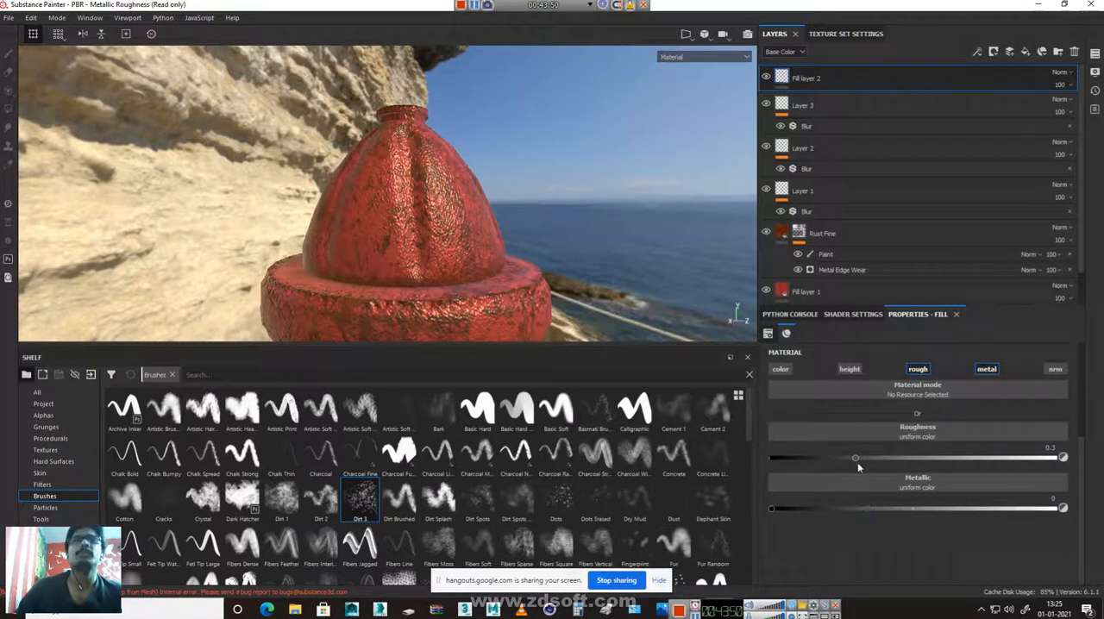
{"action": "left_click_drag", "start_coordinate": [857, 460], "coordinate": [901, 466]}
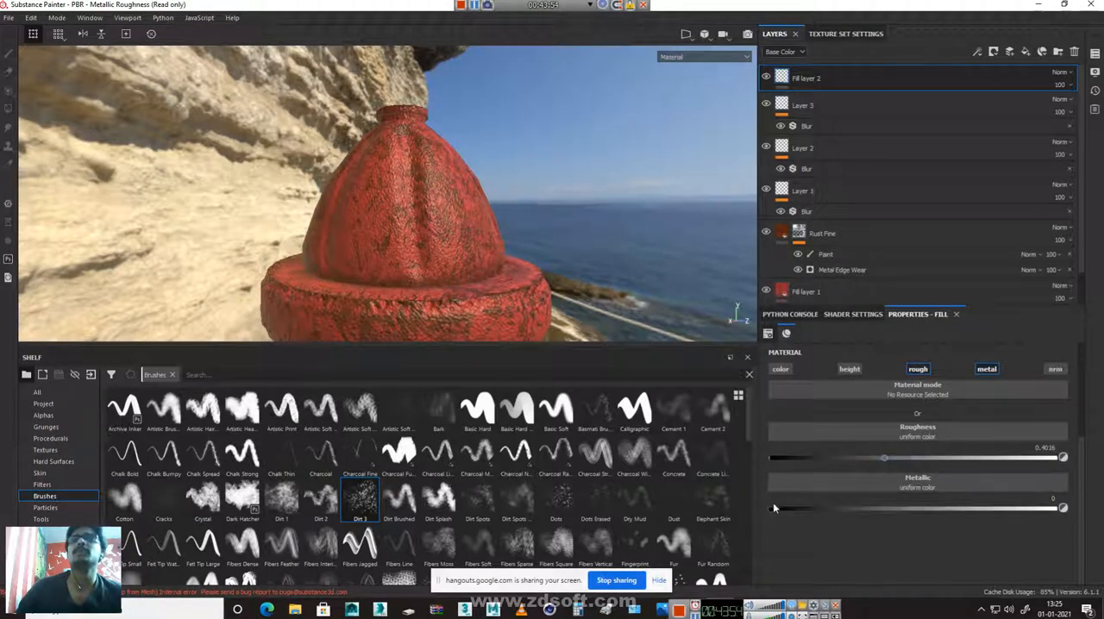
{"action": "left_click_drag", "start_coordinate": [844, 513], "coordinate": [788, 522]}
Render the fire hydrant in Iray and view the whole model from the side with the dirt height details
{"action": "left_click_drag", "start_coordinate": [535, 235], "coordinate": [446, 200], "text": "alt"}
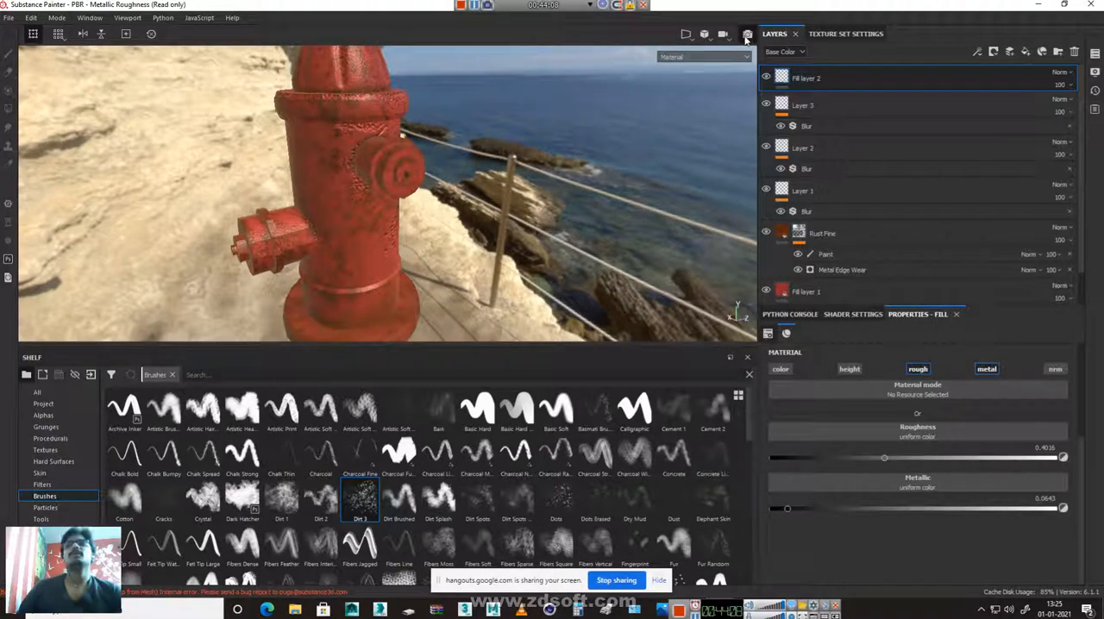
{"action": "key", "text": "F10"}
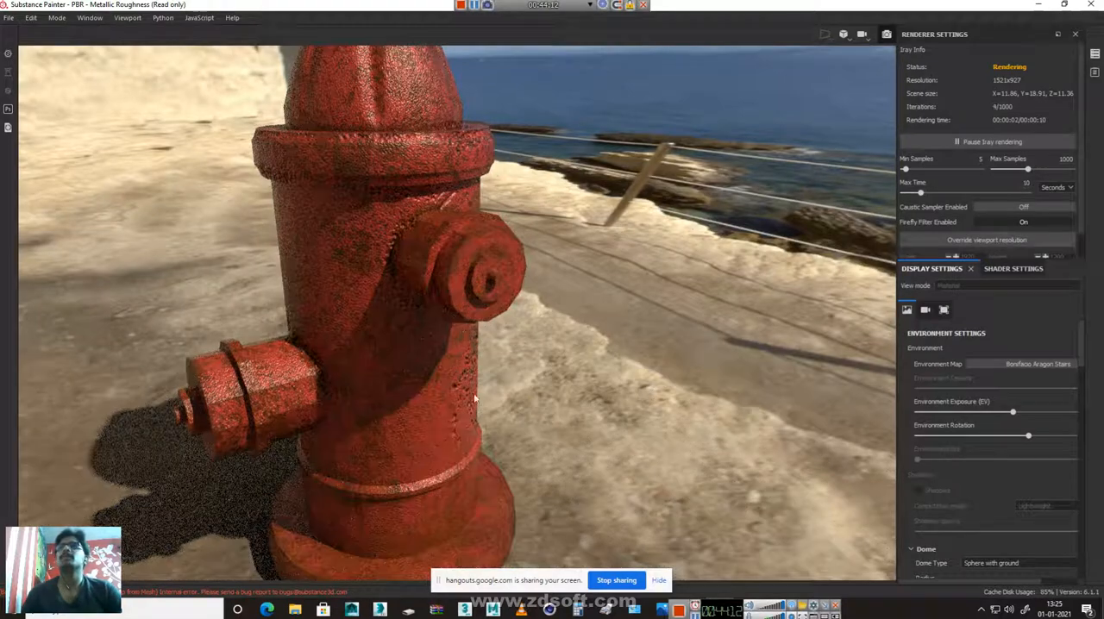
{"action": "scroll", "coordinate": [448, 351], "scroll_direction": "down", "scroll_amount": 3}
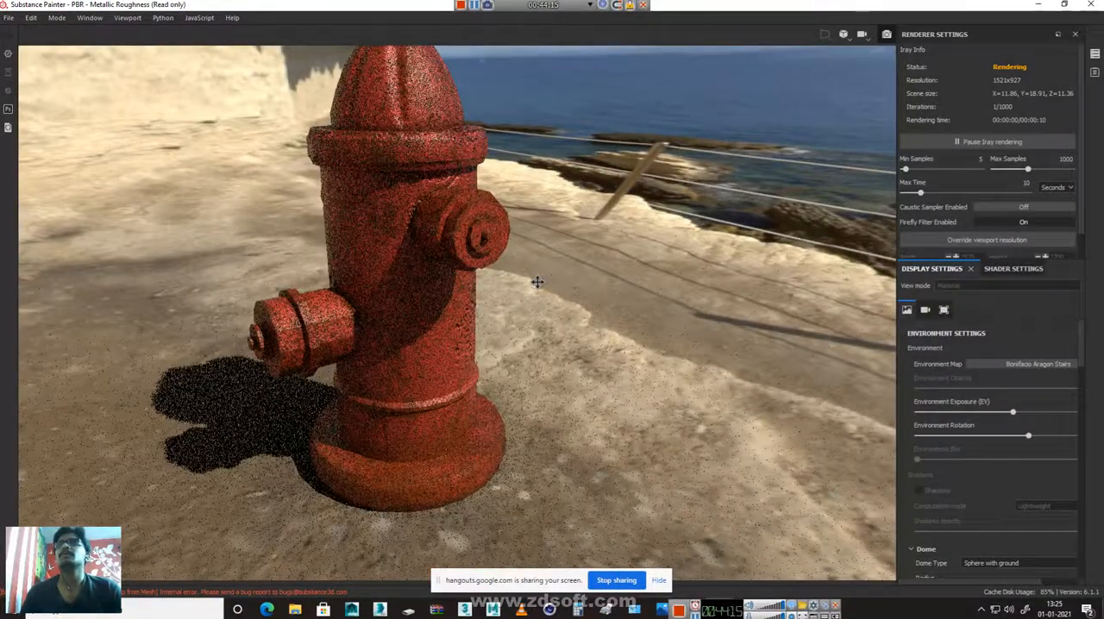
{"action": "left_click_drag", "start_coordinate": [538, 282], "coordinate": [580, 302], "text": "alt"}
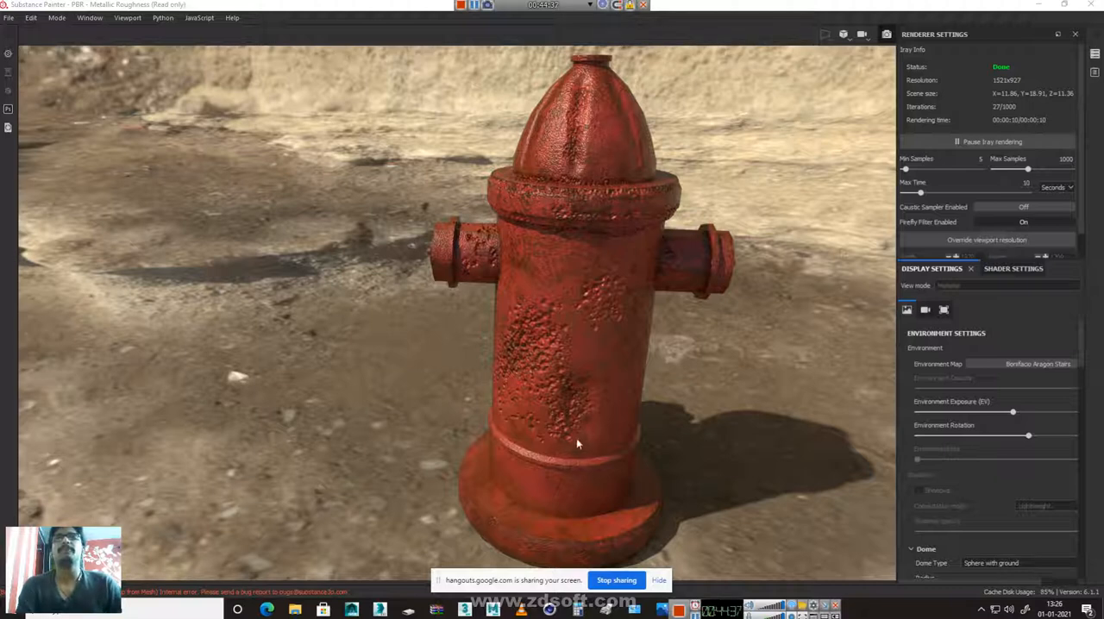
Start a texture export and set its output directory to the named project folder on the Desktop
{"action": "left_click", "coordinate": [8, 18]}
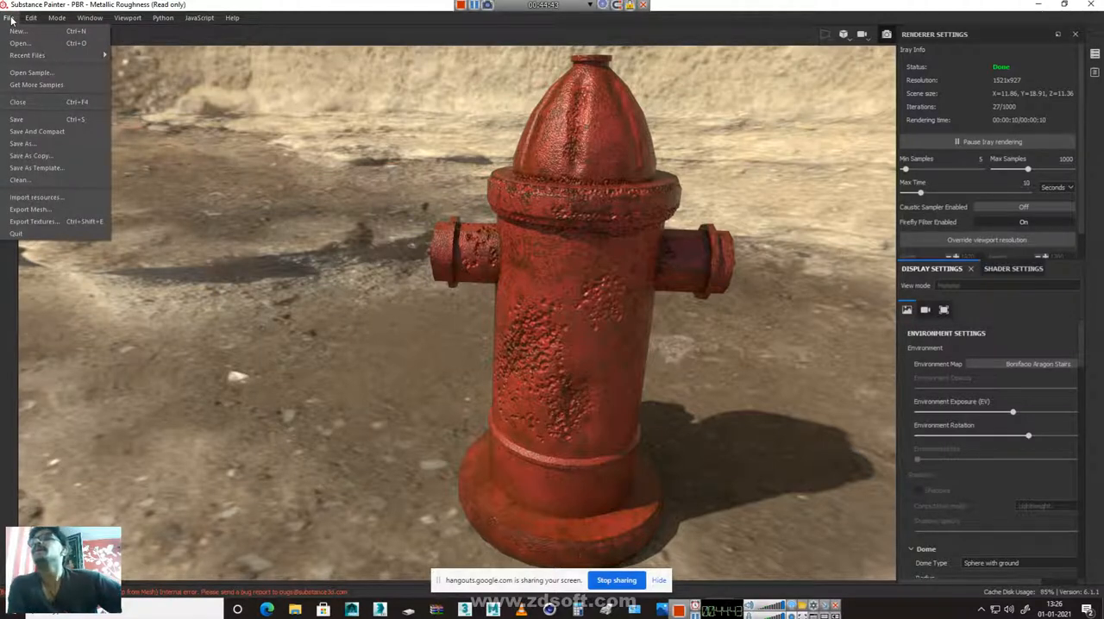
{"action": "left_click", "coordinate": [35, 222]}
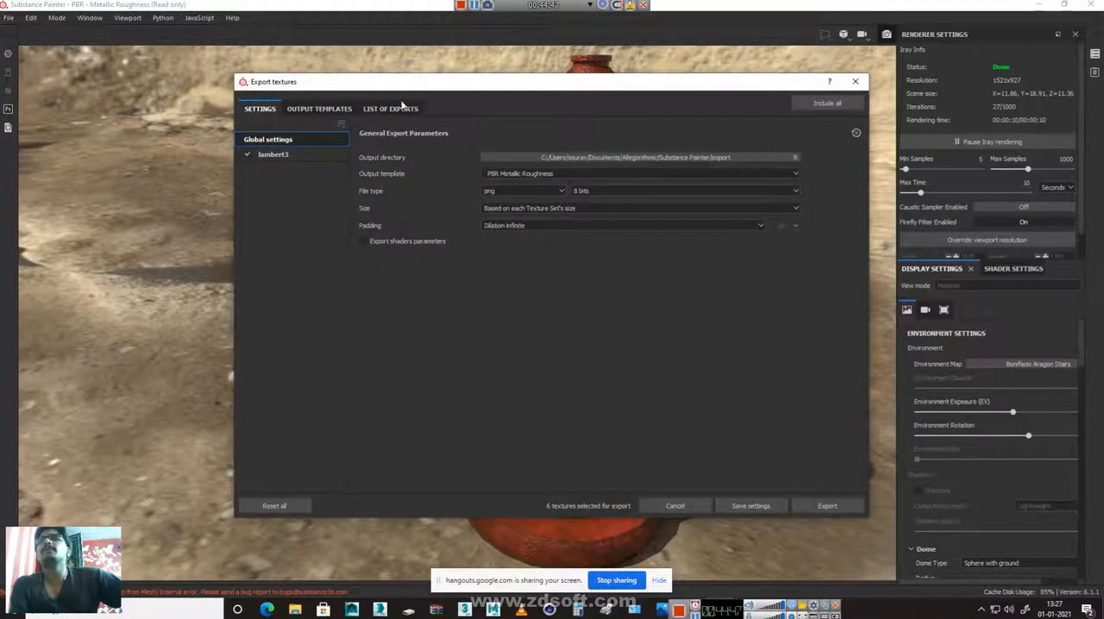
{"action": "left_click", "coordinate": [319, 111]}
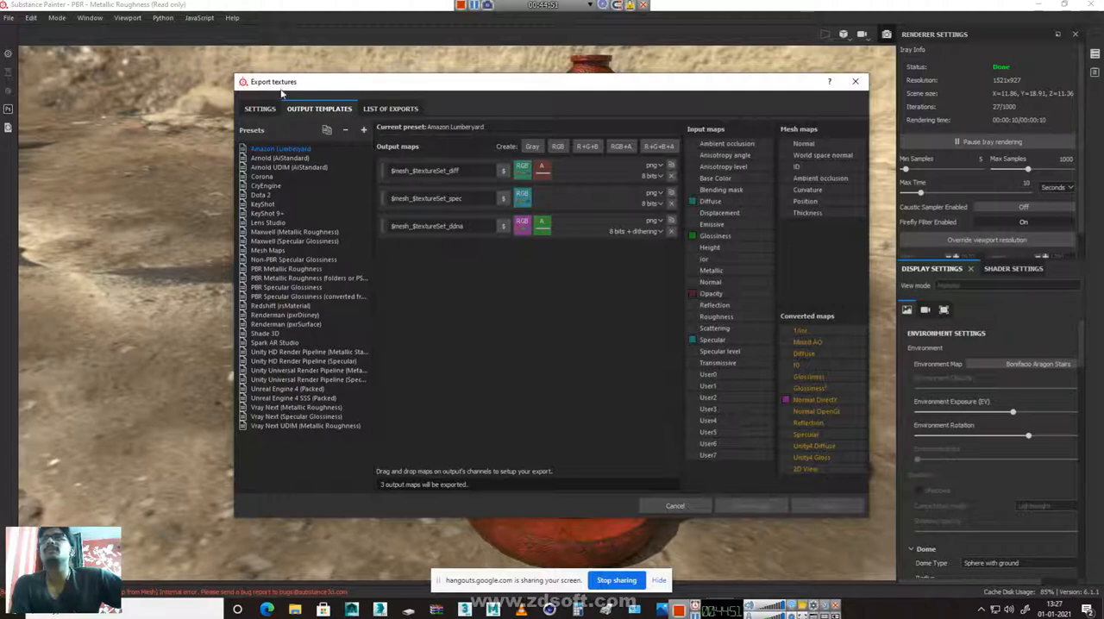
{"action": "left_click", "coordinate": [261, 111]}
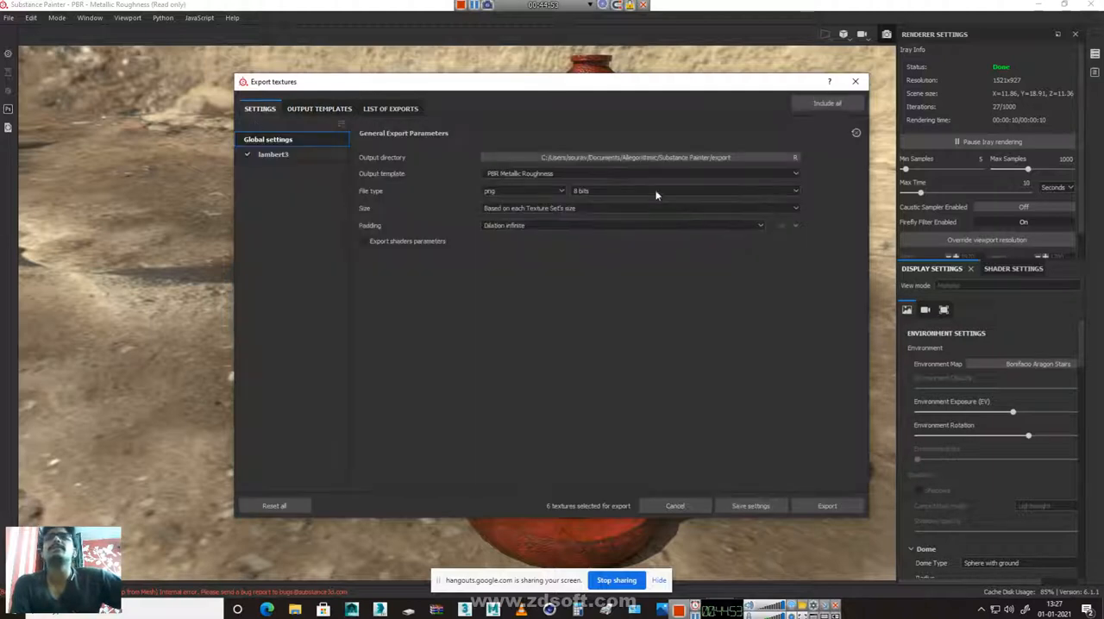
{"action": "left_click", "coordinate": [645, 158]}
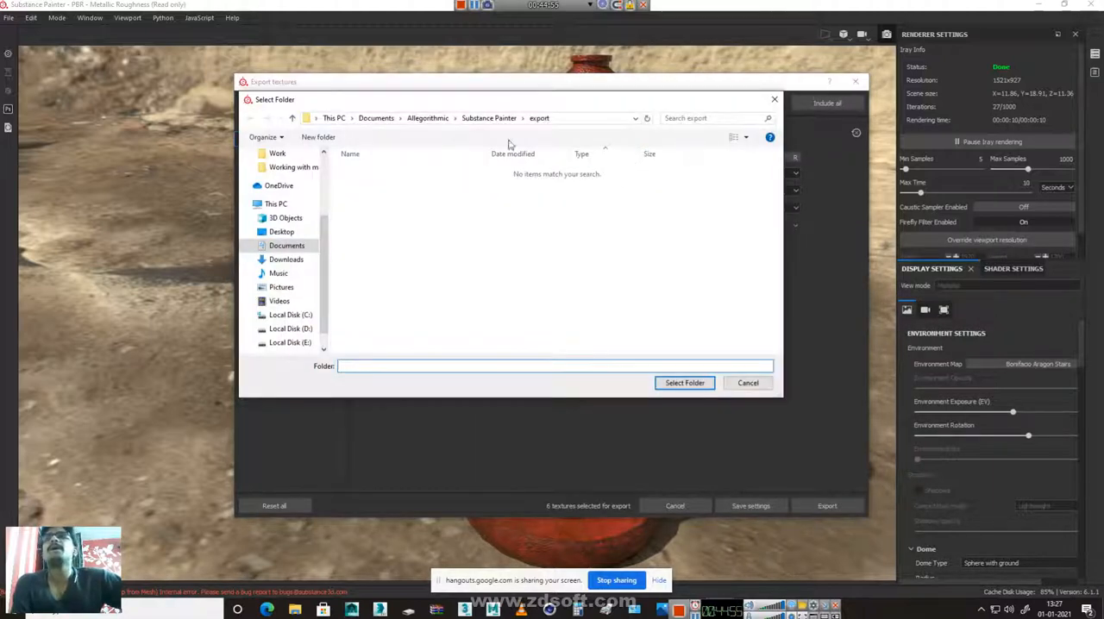
{"action": "left_click", "coordinate": [280, 232]}
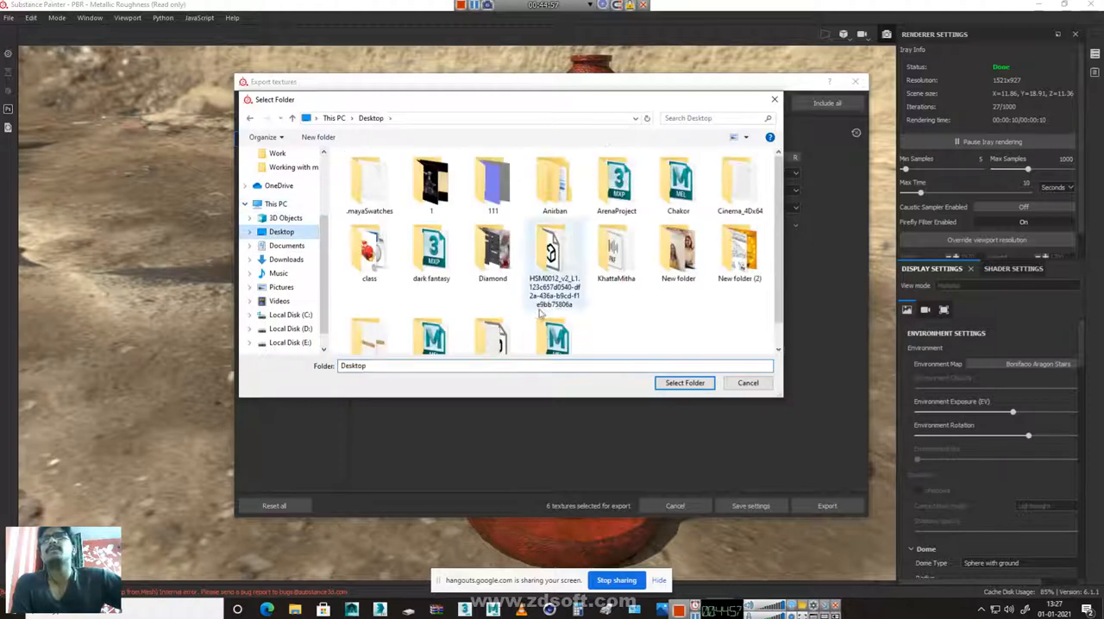
{"action": "scroll", "coordinate": [655, 319], "scroll_direction": "down", "scroll_amount": 1}
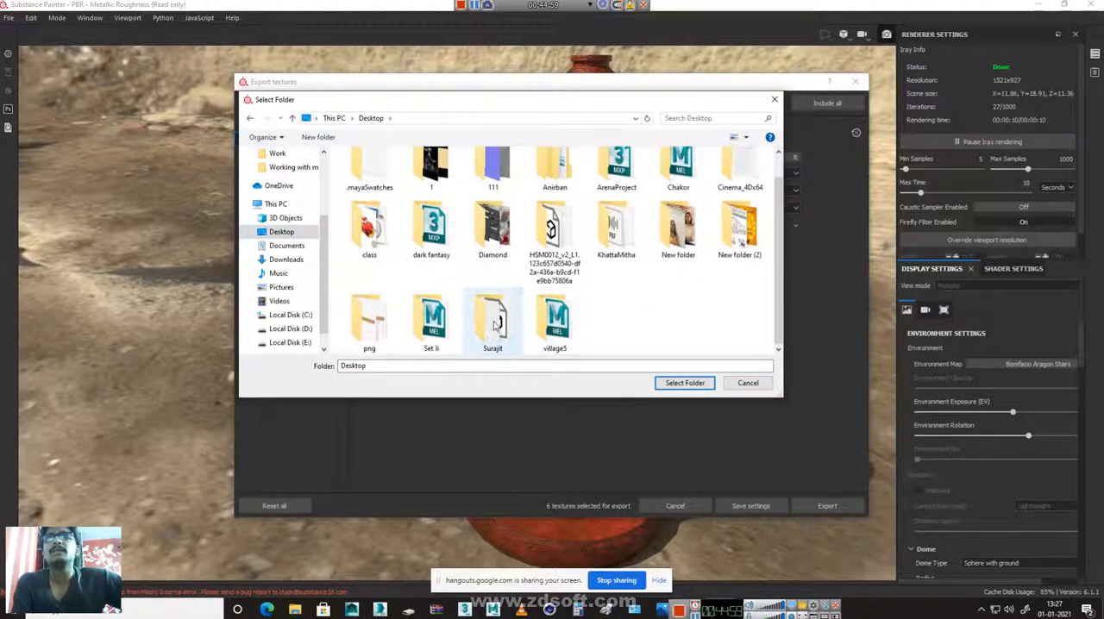
{"action": "double_click", "coordinate": [495, 324]}
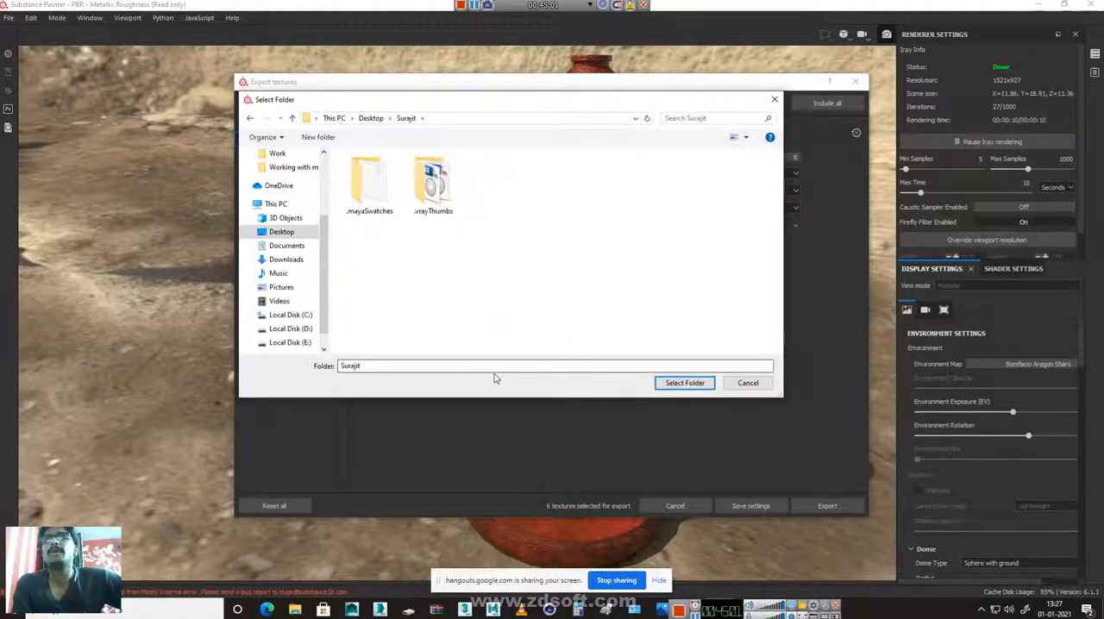
{"action": "left_click", "coordinate": [684, 382]}
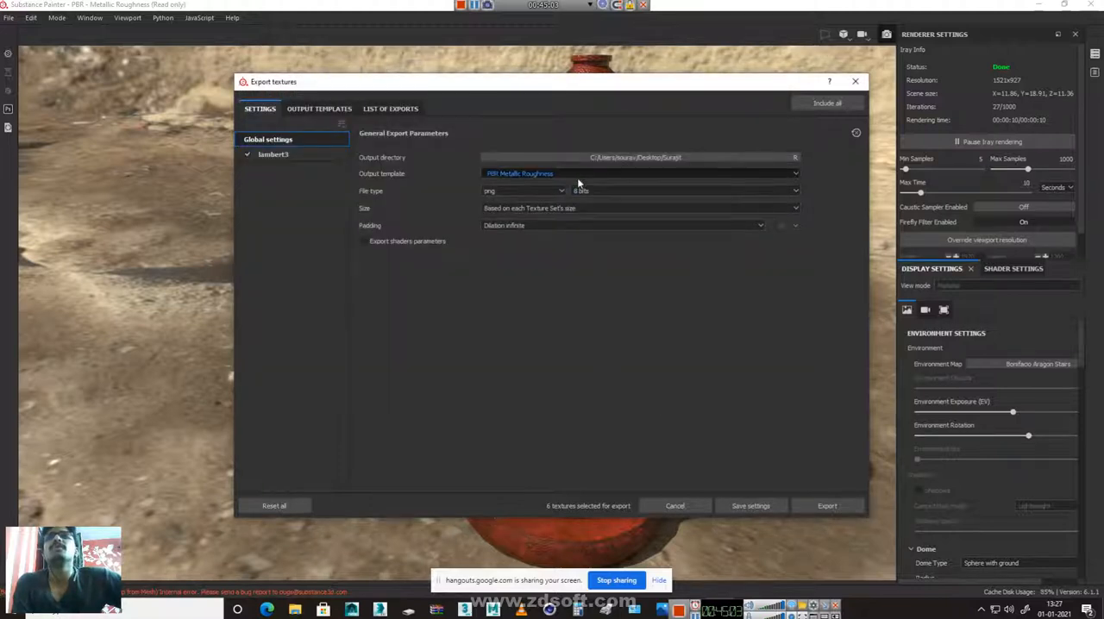
Set the export's output template to Vray Next (Metallic Roughness)
{"action": "left_click", "coordinate": [577, 175]}
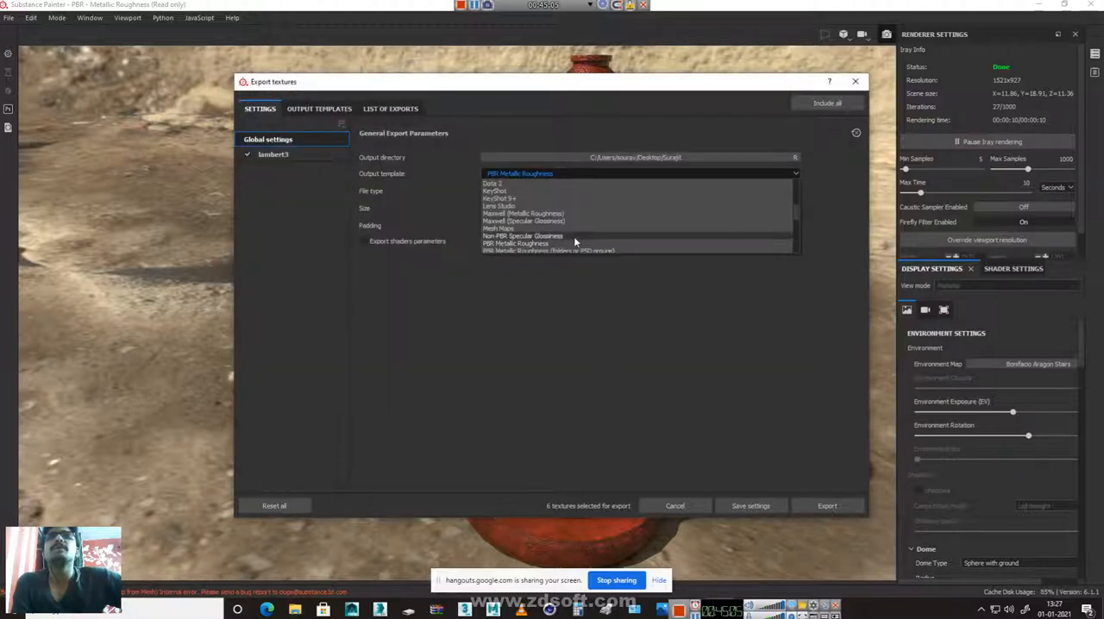
{"action": "scroll", "coordinate": [575, 238], "scroll_direction": "down", "scroll_amount": 5}
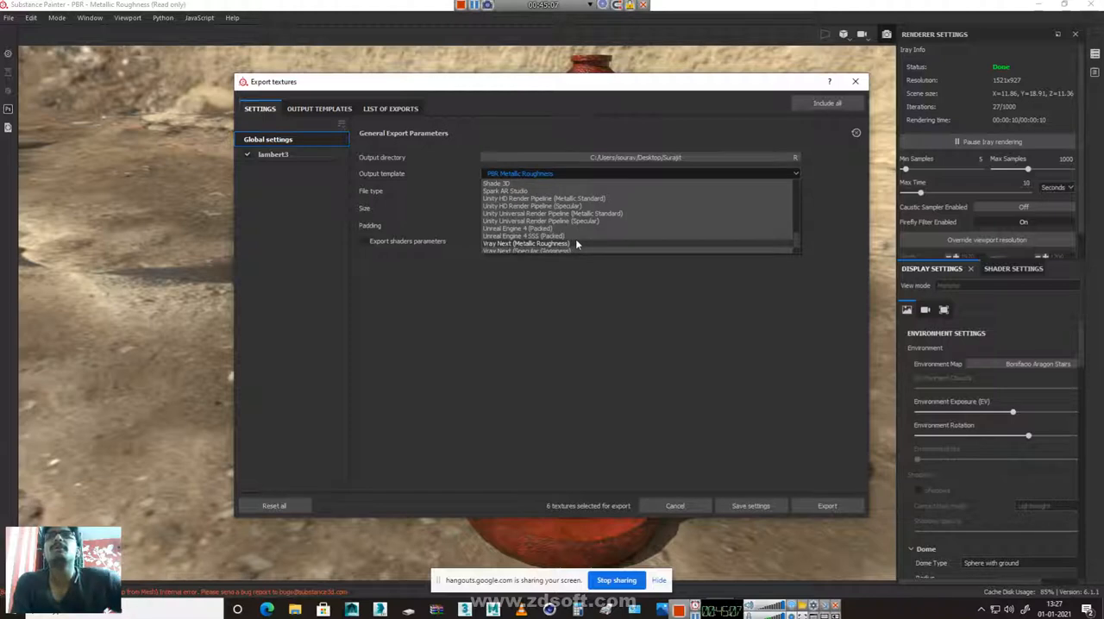
{"action": "scroll", "coordinate": [576, 244], "scroll_direction": "down", "scroll_amount": 2}
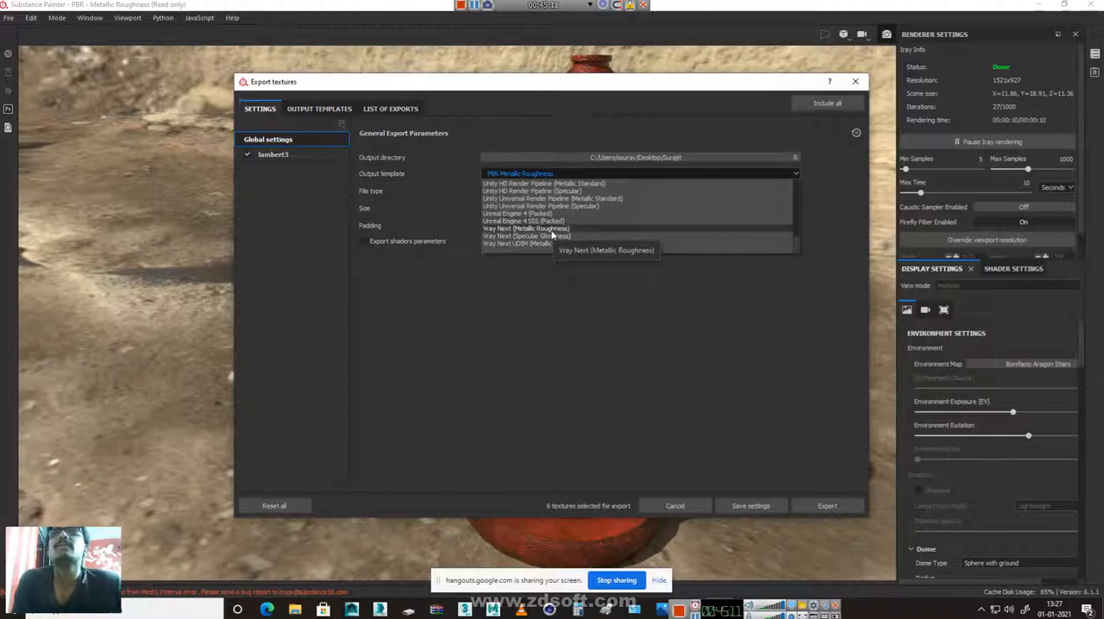
{"action": "left_click", "coordinate": [552, 230]}
Compare the available export file types and set the textures' file type to jng
{"action": "left_click", "coordinate": [553, 189]}
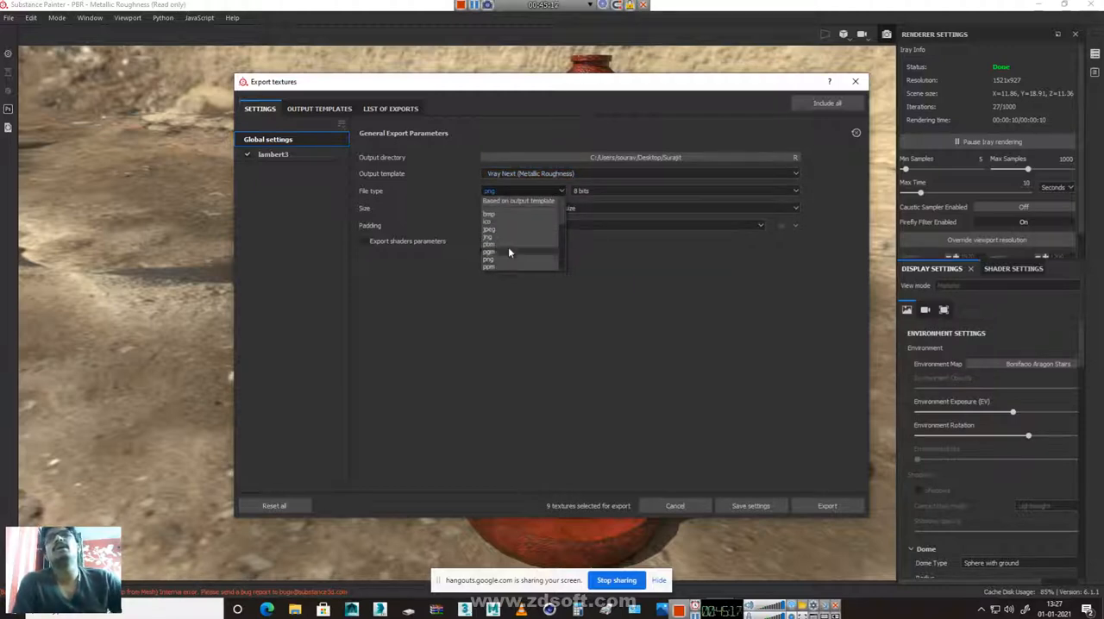
{"action": "scroll", "coordinate": [507, 229], "scroll_direction": "down", "scroll_amount": 5}
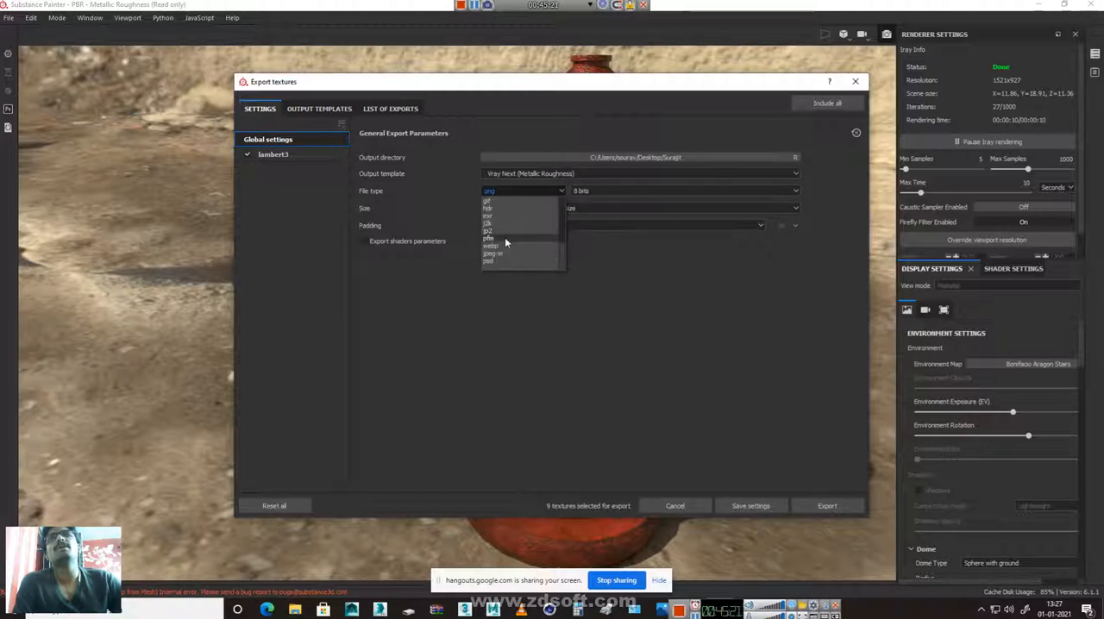
{"action": "scroll", "coordinate": [504, 238], "scroll_direction": "up", "scroll_amount": 5}
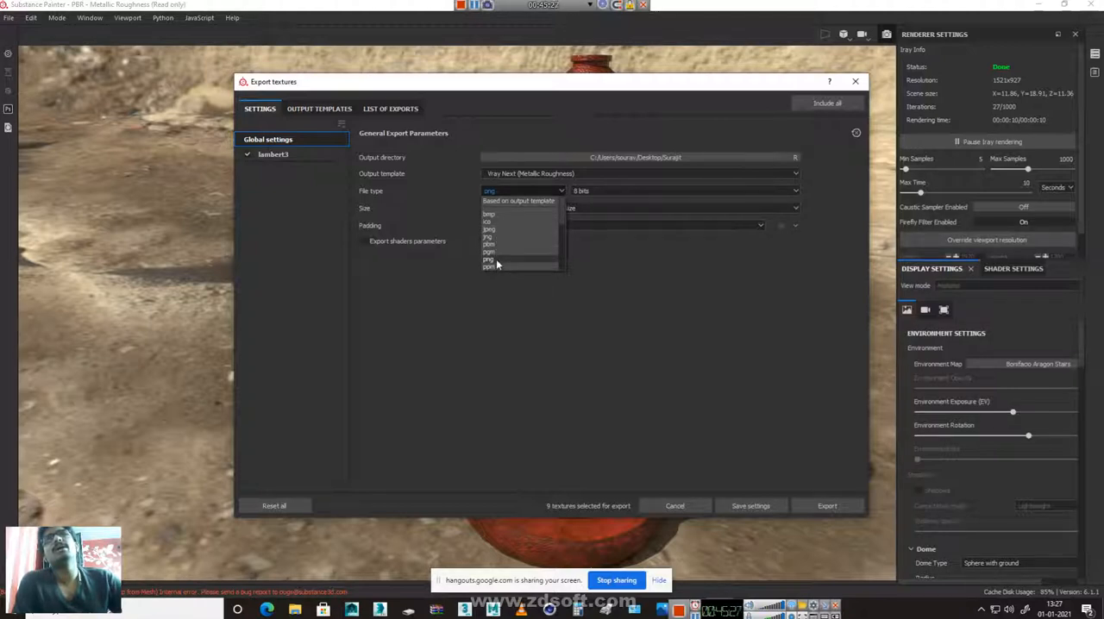
{"action": "left_click", "coordinate": [497, 261]}
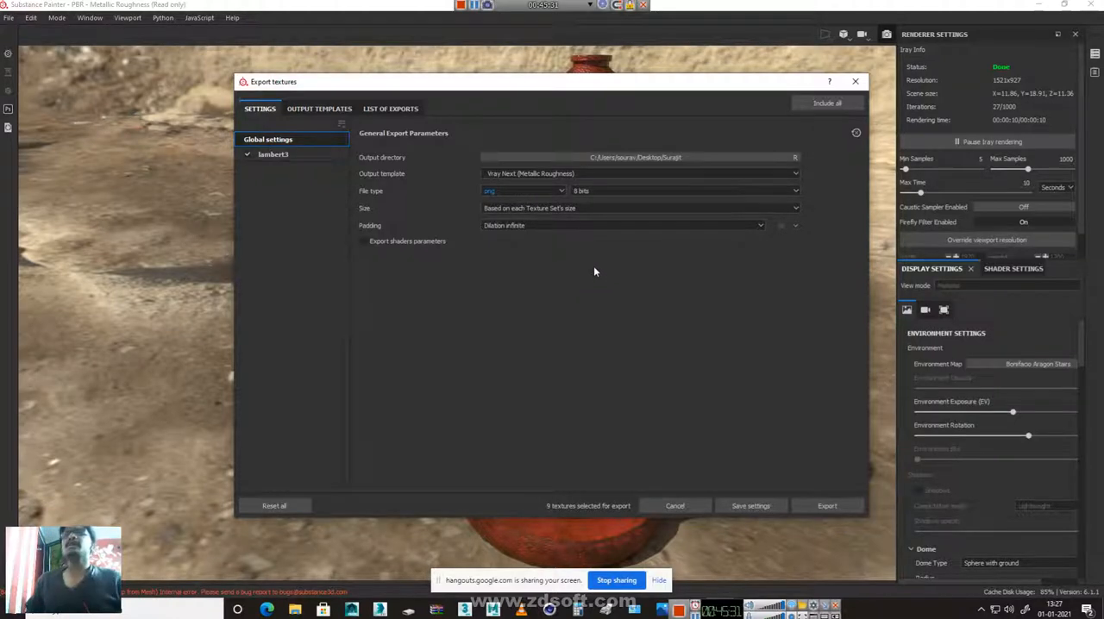
{"action": "left_click", "coordinate": [528, 189]}
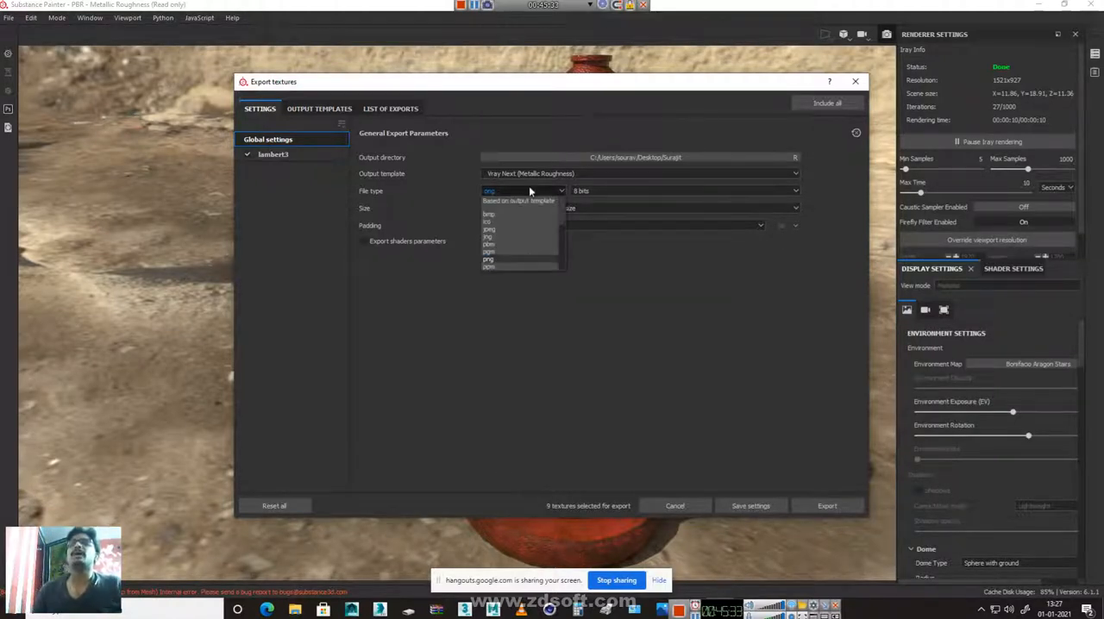
{"action": "scroll", "coordinate": [529, 231], "scroll_direction": "down", "scroll_amount": 4}
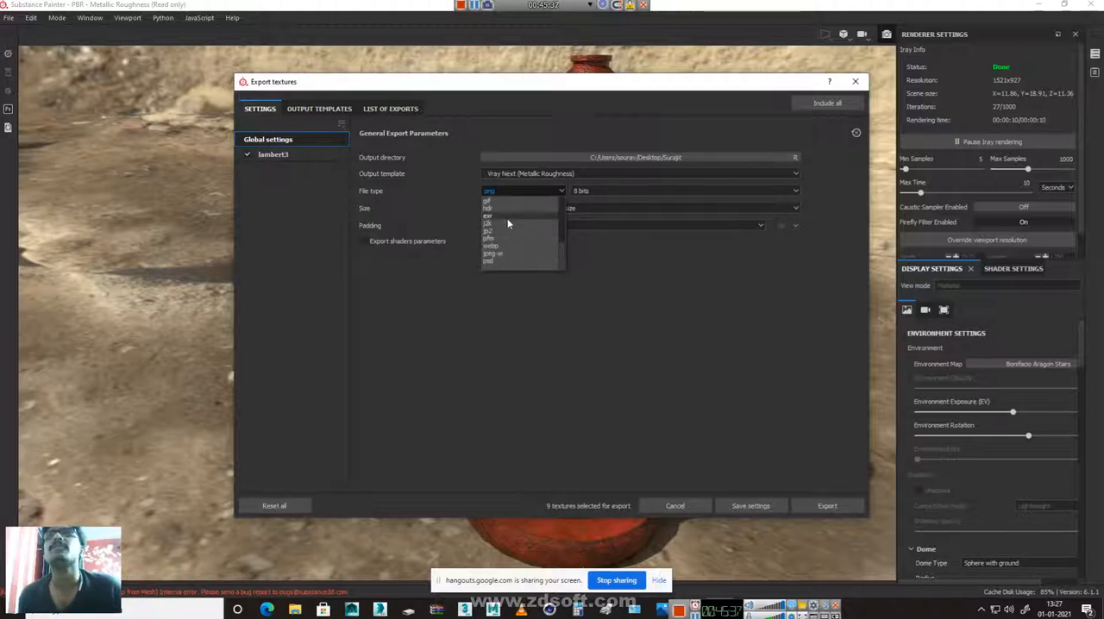
{"action": "scroll", "coordinate": [507, 217], "scroll_direction": "up", "scroll_amount": 3}
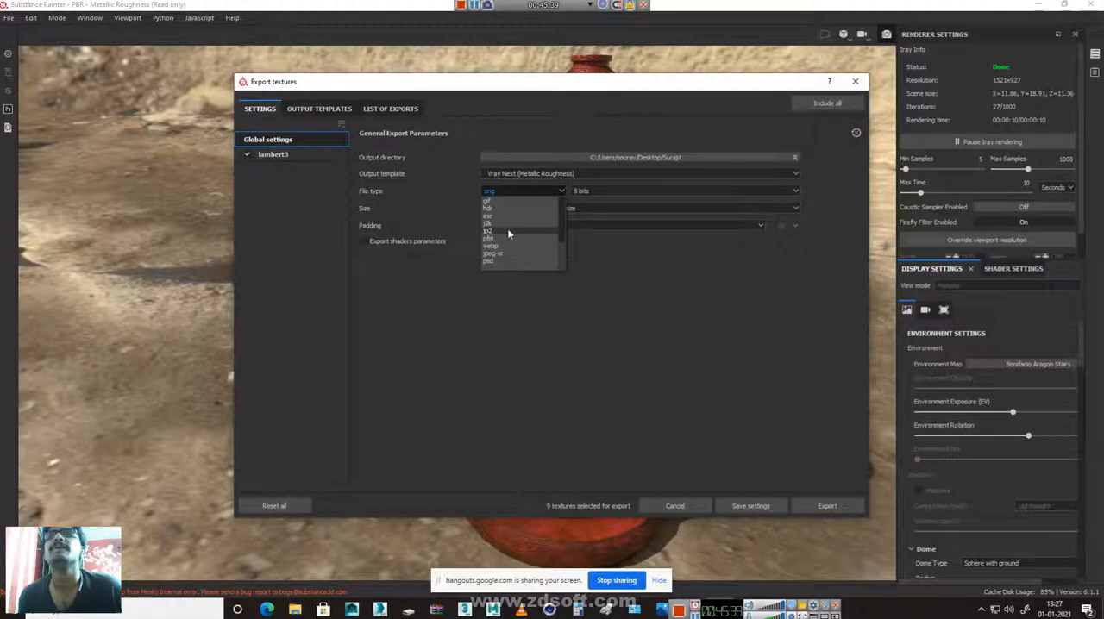
{"action": "scroll", "coordinate": [507, 228], "scroll_direction": "up", "scroll_amount": 3}
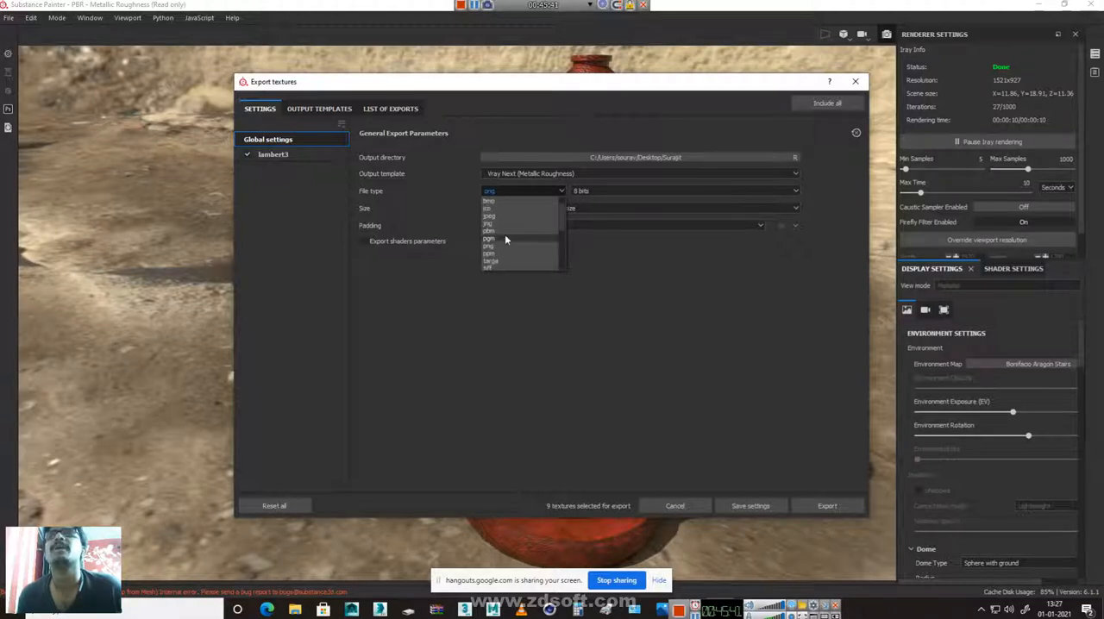
{"action": "left_click", "coordinate": [504, 224]}
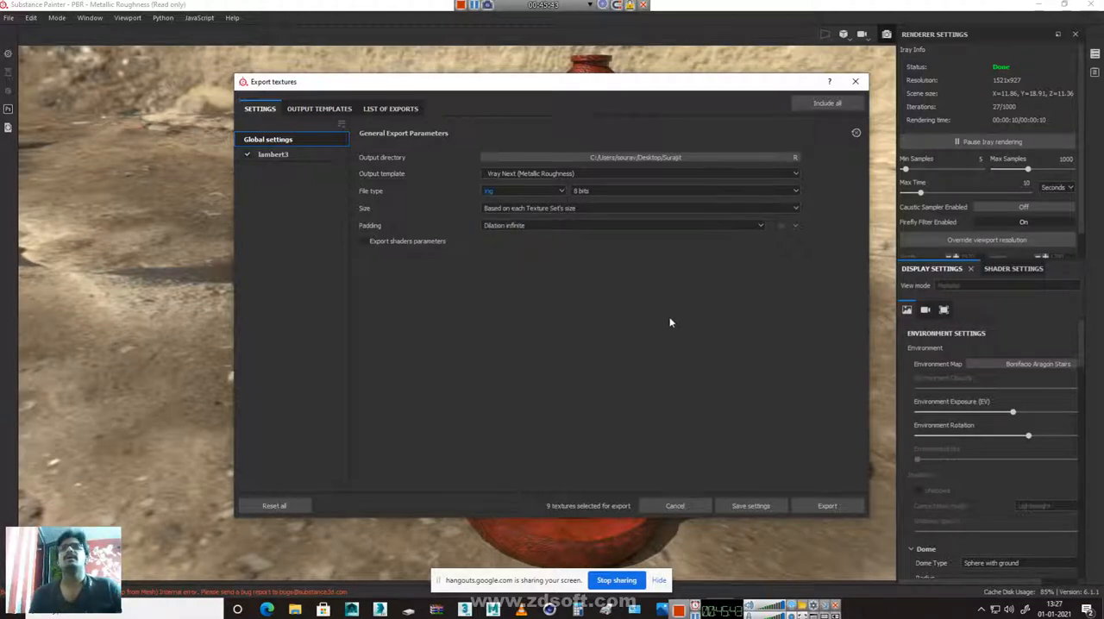
Set the export size to 2048 and the padding to Dilation infinite
{"action": "left_click", "coordinate": [522, 209]}
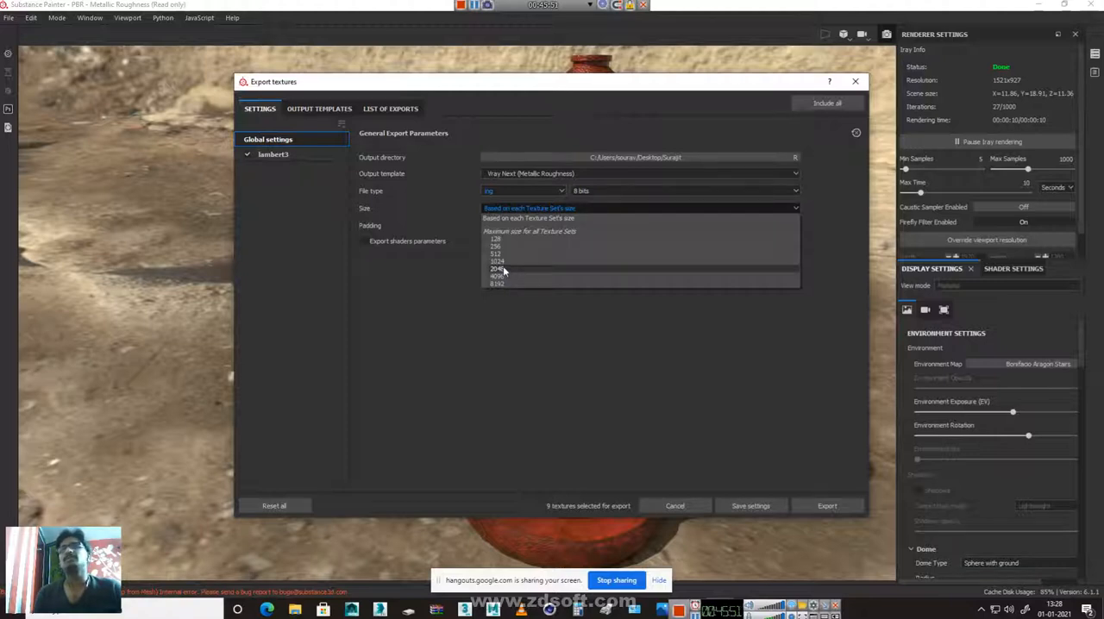
{"action": "left_click", "coordinate": [505, 269]}
{"action": "left_click", "coordinate": [518, 226]}
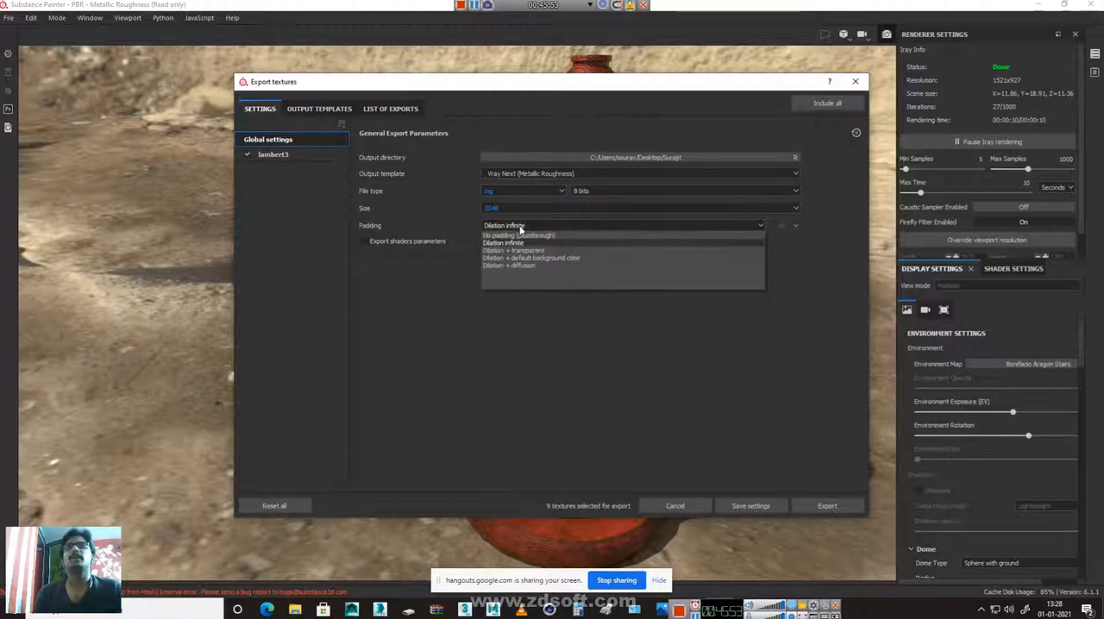
{"action": "left_click", "coordinate": [509, 243]}
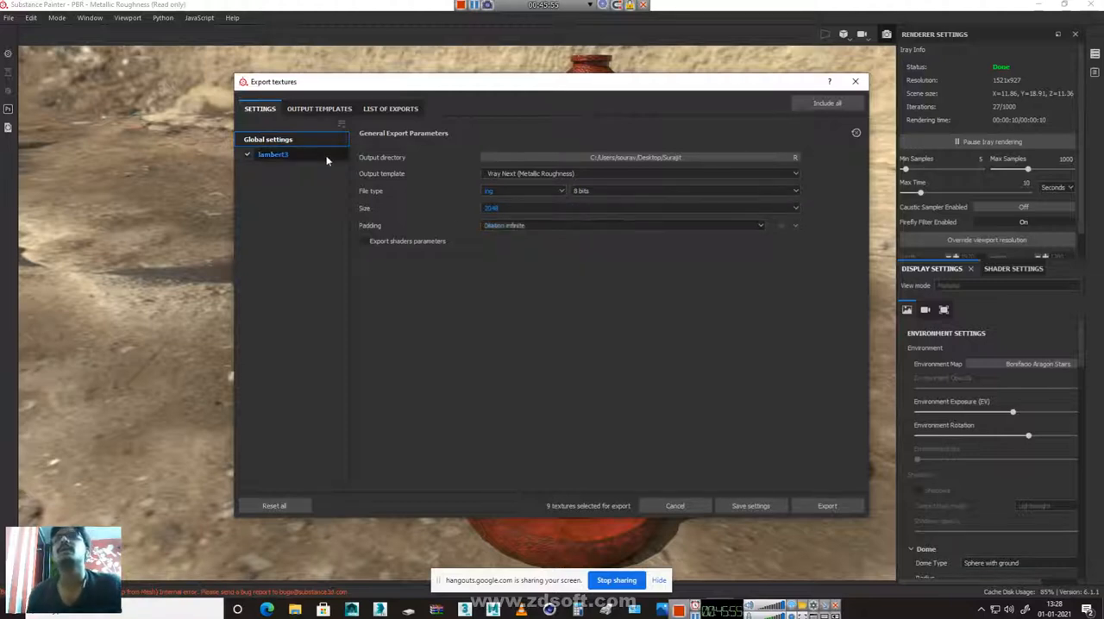
Export the lambert3 texture set with these settings and close the export dialog
{"action": "left_click", "coordinate": [316, 110]}
{"action": "left_click", "coordinate": [259, 108]}
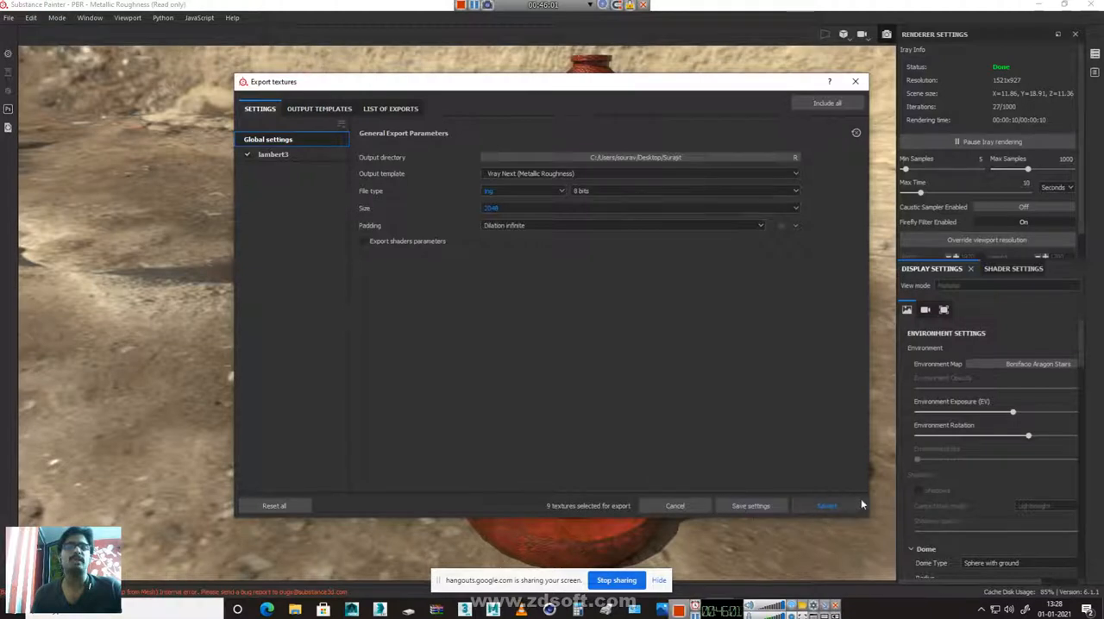
{"action": "left_click", "coordinate": [818, 506]}
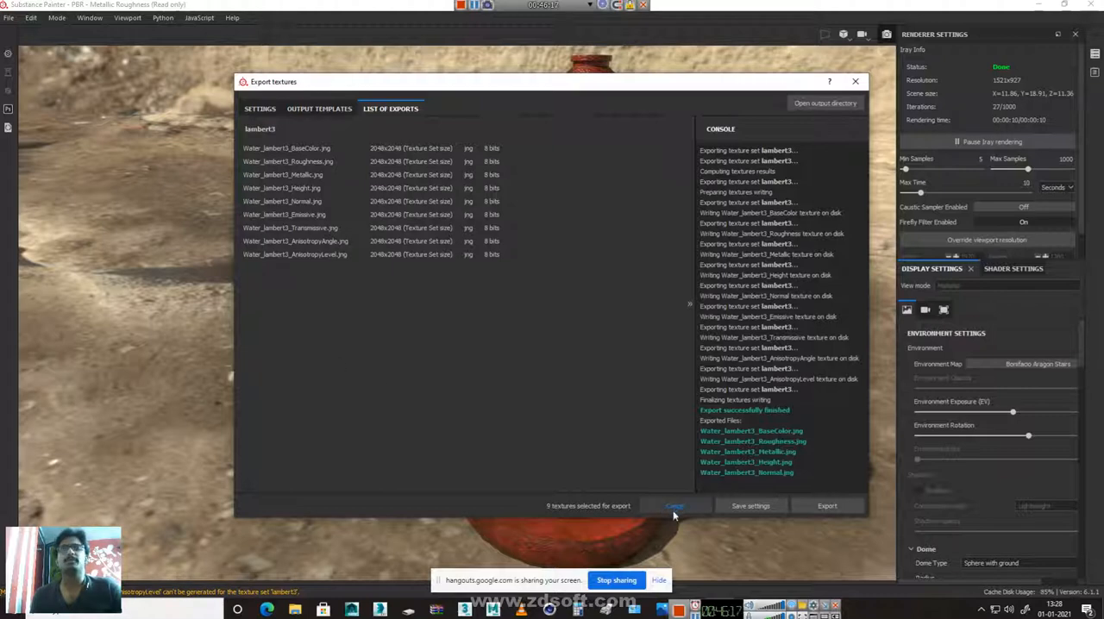
{"action": "left_click", "coordinate": [830, 509]}
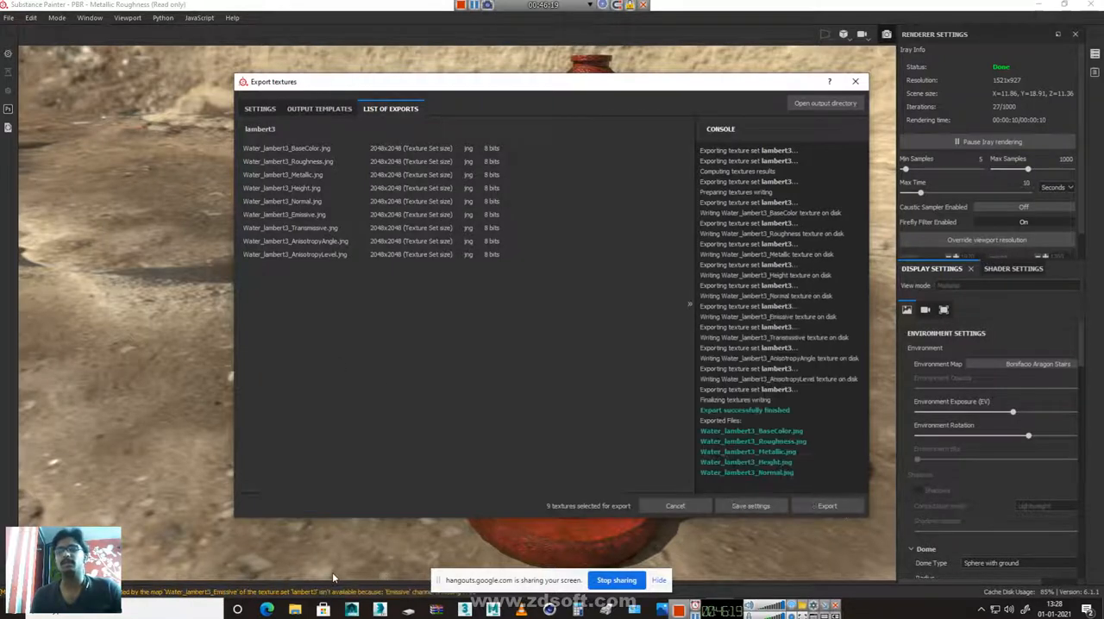
{"action": "left_click", "coordinate": [656, 504]}
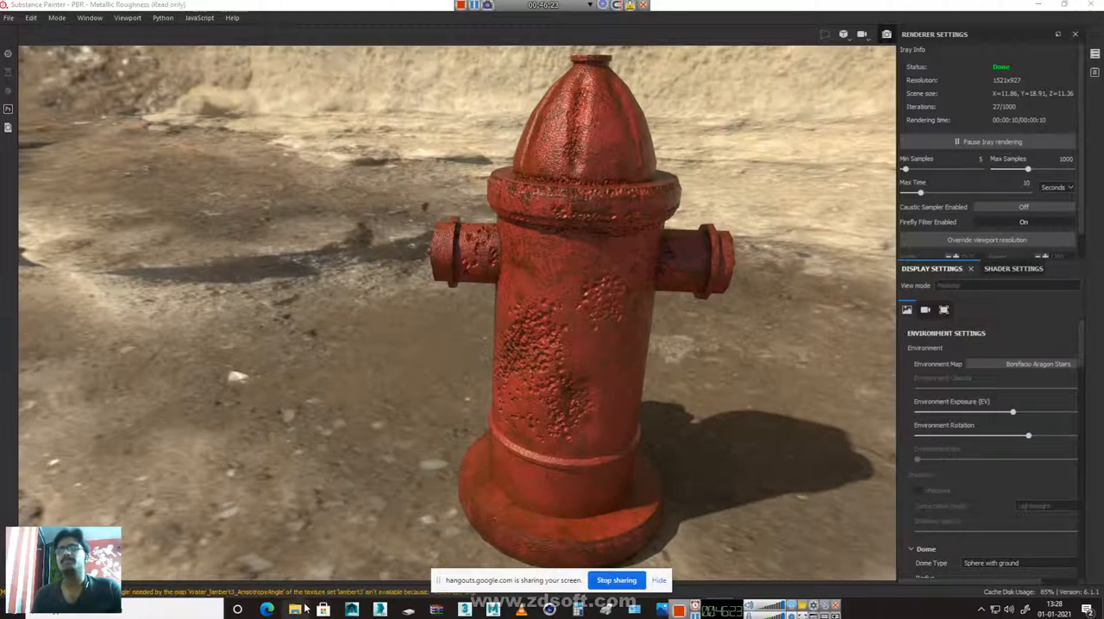
In File Explorer, open the texture output folder on the Desktop and delete its cobble-moss images, .mayaSwatches and .vrayThumbs folders
{"action": "left_click", "coordinate": [296, 610]}
{"action": "left_click", "coordinate": [421, 139]}
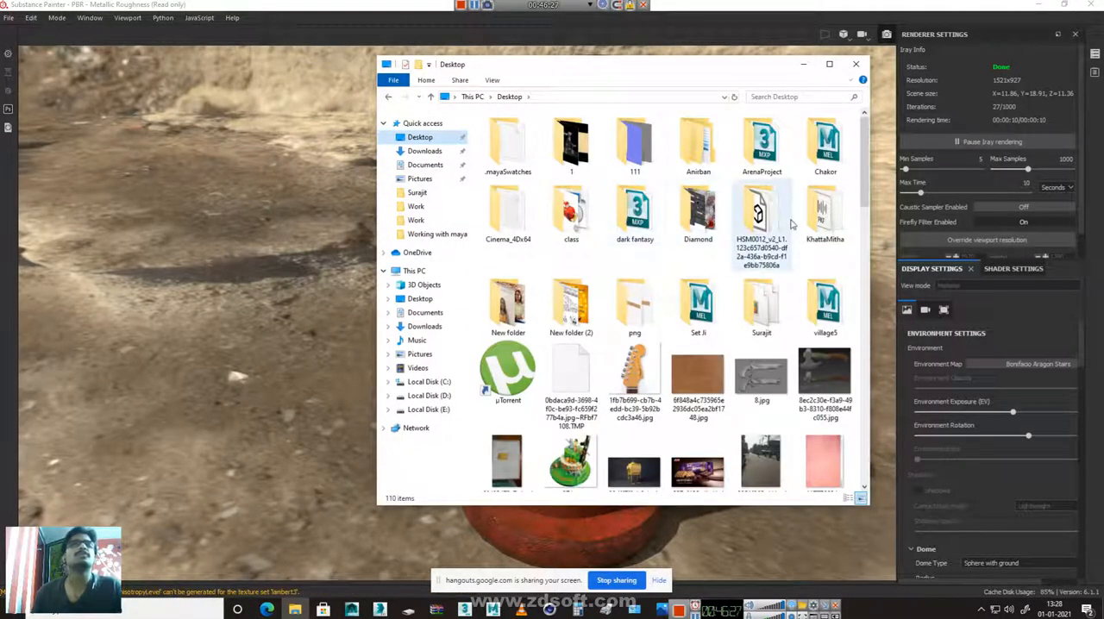
{"action": "double_click", "coordinate": [756, 315]}
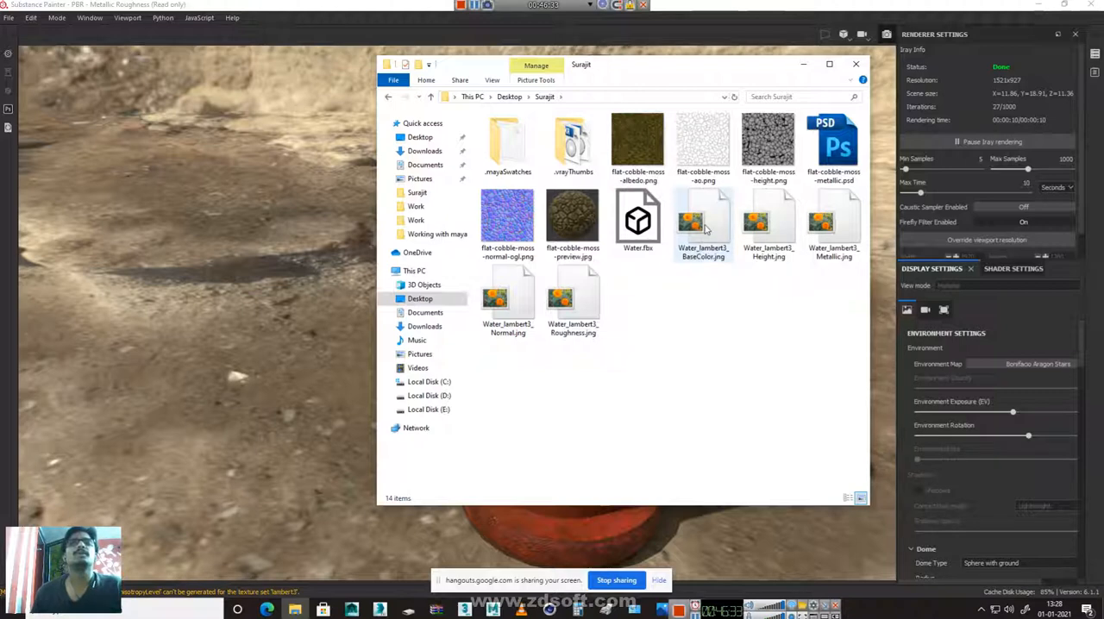
{"action": "left_click", "coordinate": [566, 223], "text": "shift"}
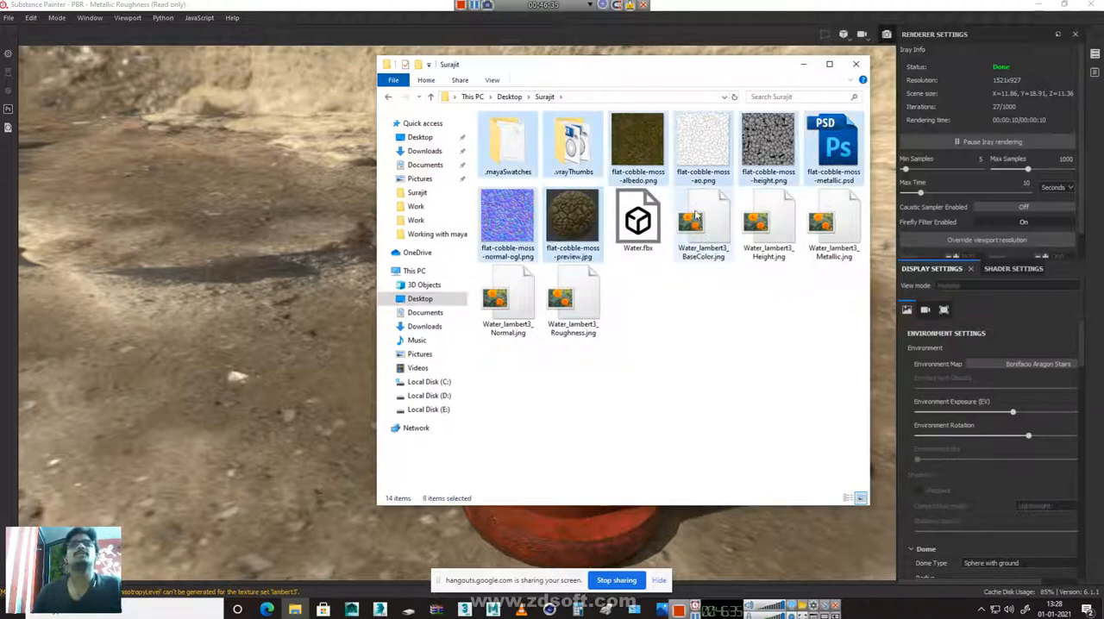
{"action": "key", "text": "Delete"}
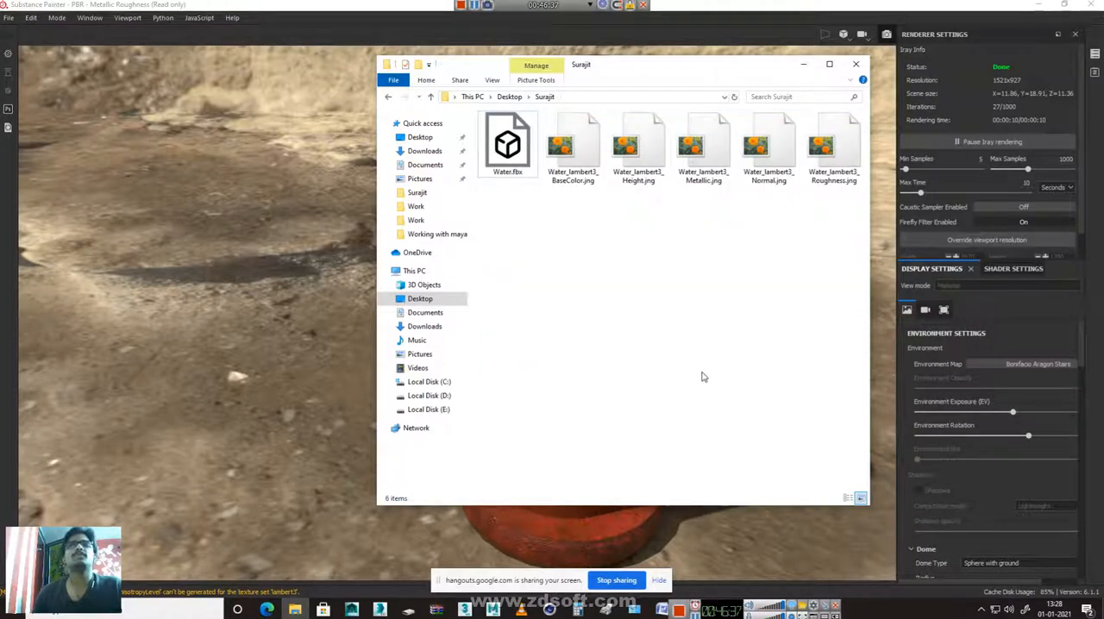
Try to view Water_lambert3_BaseColor.jng in the image viewer, and close the viewer
{"action": "left_click", "coordinate": [579, 142]}
{"action": "right_click", "coordinate": [579, 140]}
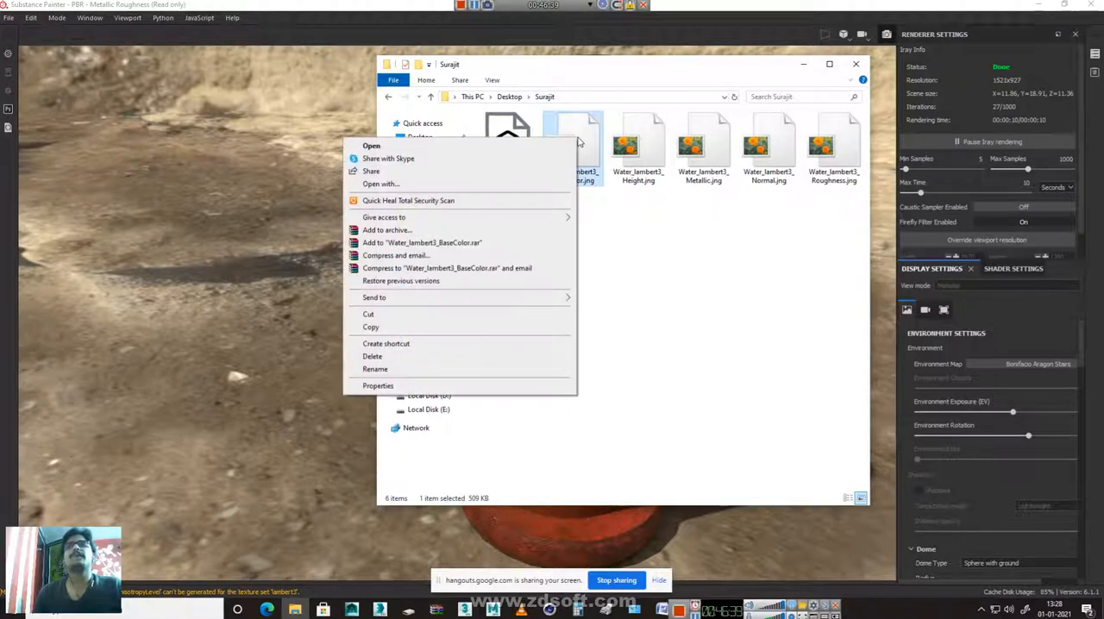
{"action": "left_click", "coordinate": [518, 148]}
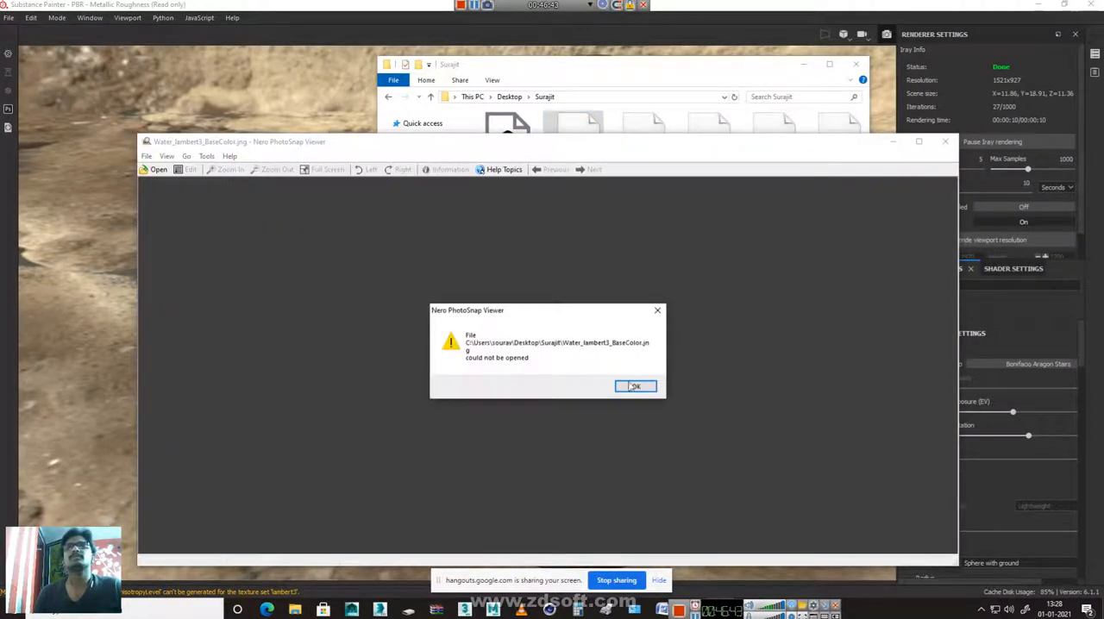
{"action": "left_click", "coordinate": [636, 388]}
{"action": "left_click", "coordinate": [946, 142]}
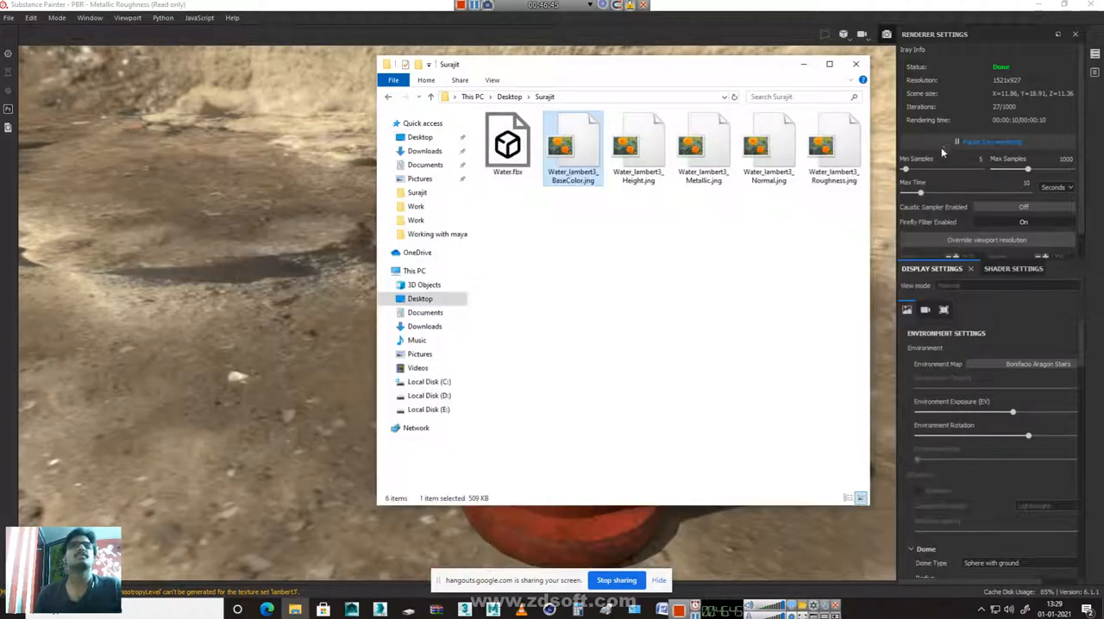
Delete the five exported Water_lambert3 jng maps, keeping Water.fbx, and return to Substance Painter
{"action": "left_click_drag", "start_coordinate": [553, 250], "coordinate": [862, 136]}
{"action": "key", "text": "Delete"}
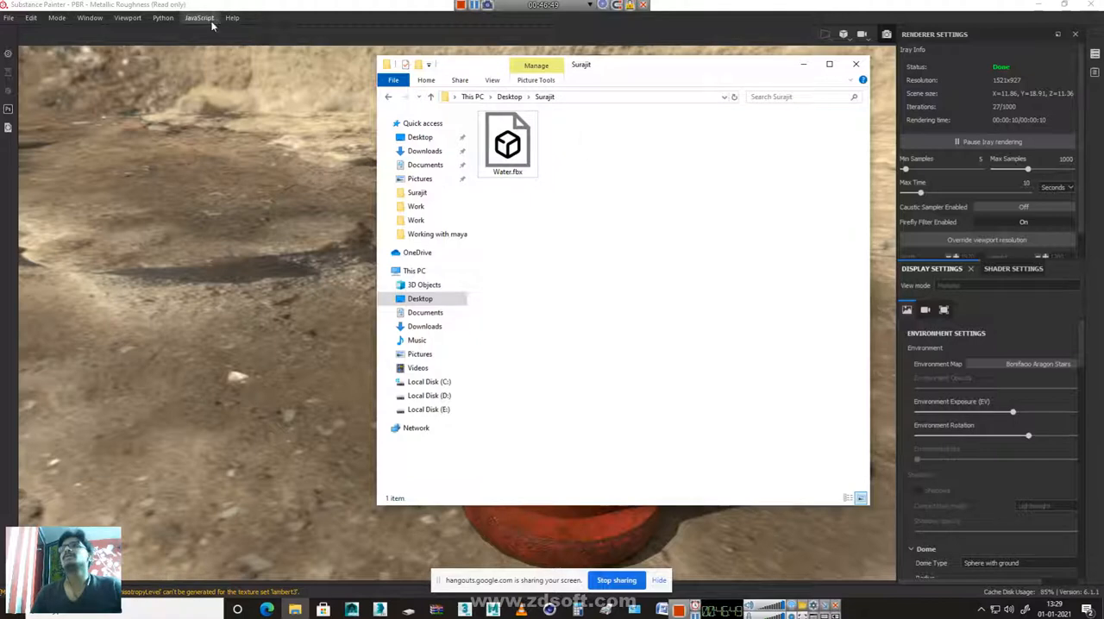
{"action": "left_click", "coordinate": [289, 32]}
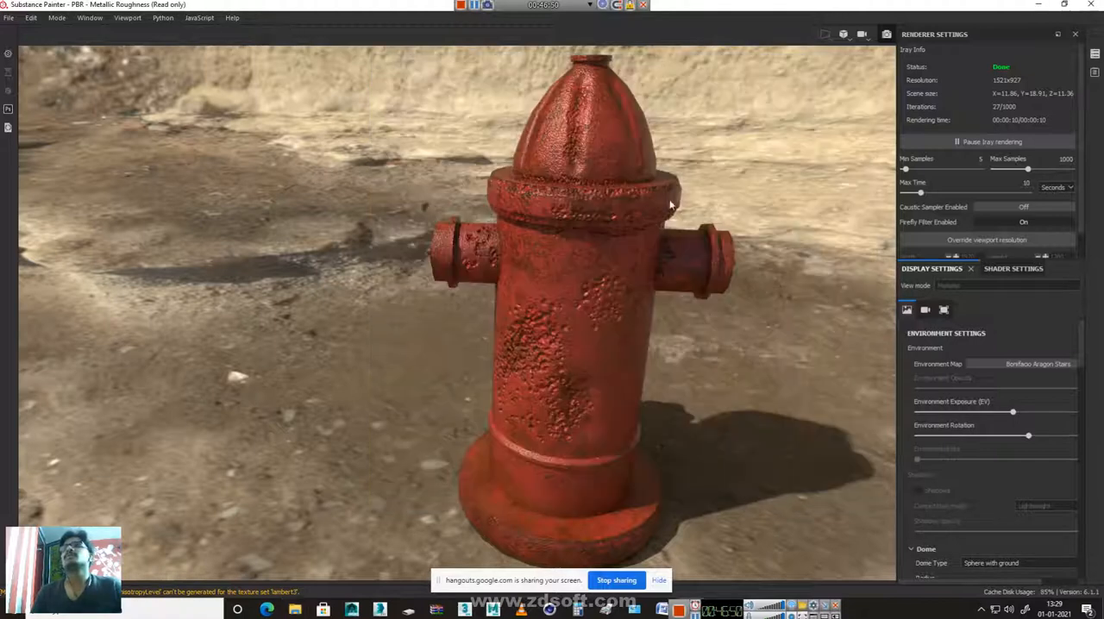
Set the texture export's padding to No padding (passthrough) and export the lambert3 maps again as 2048 jng files
{"action": "left_click", "coordinate": [9, 17]}
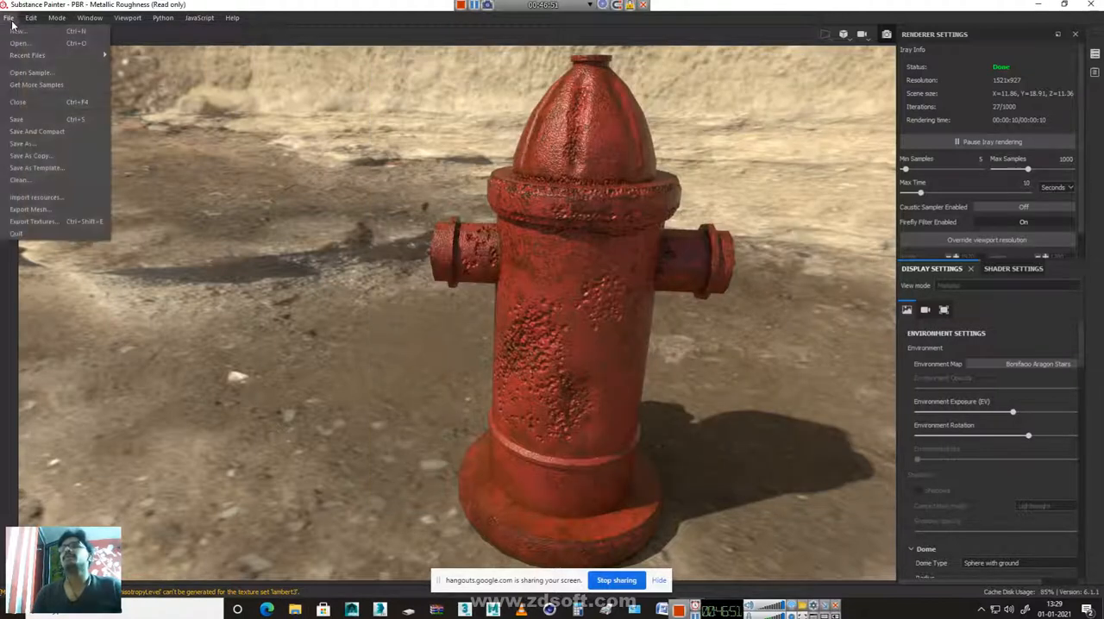
{"action": "left_click", "coordinate": [29, 223]}
{"action": "left_click", "coordinate": [588, 163]}
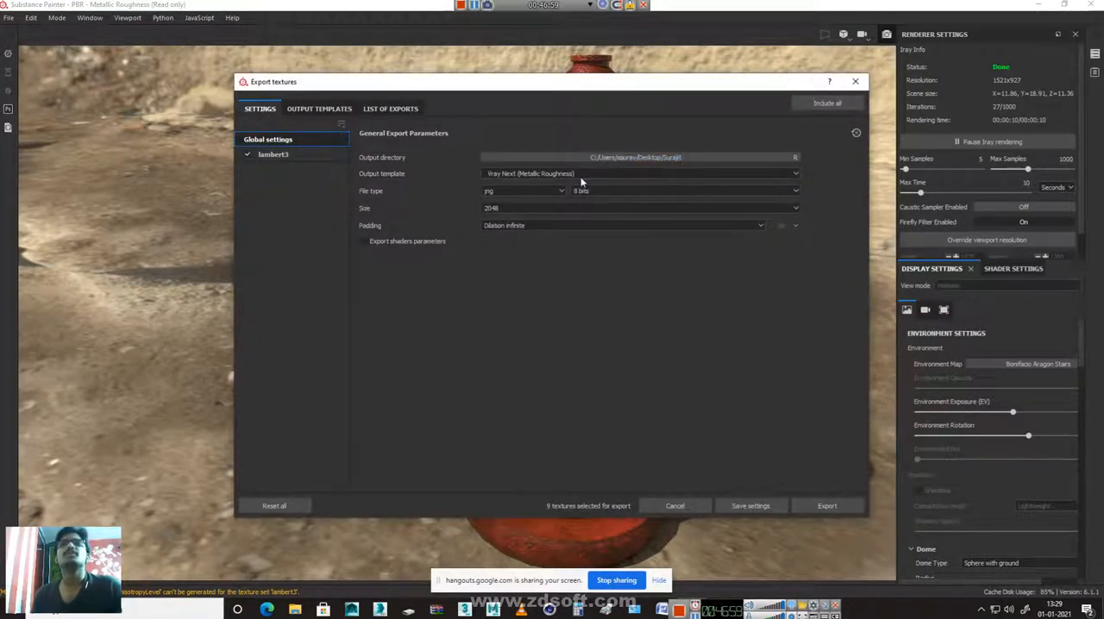
{"action": "left_click", "coordinate": [542, 225]}
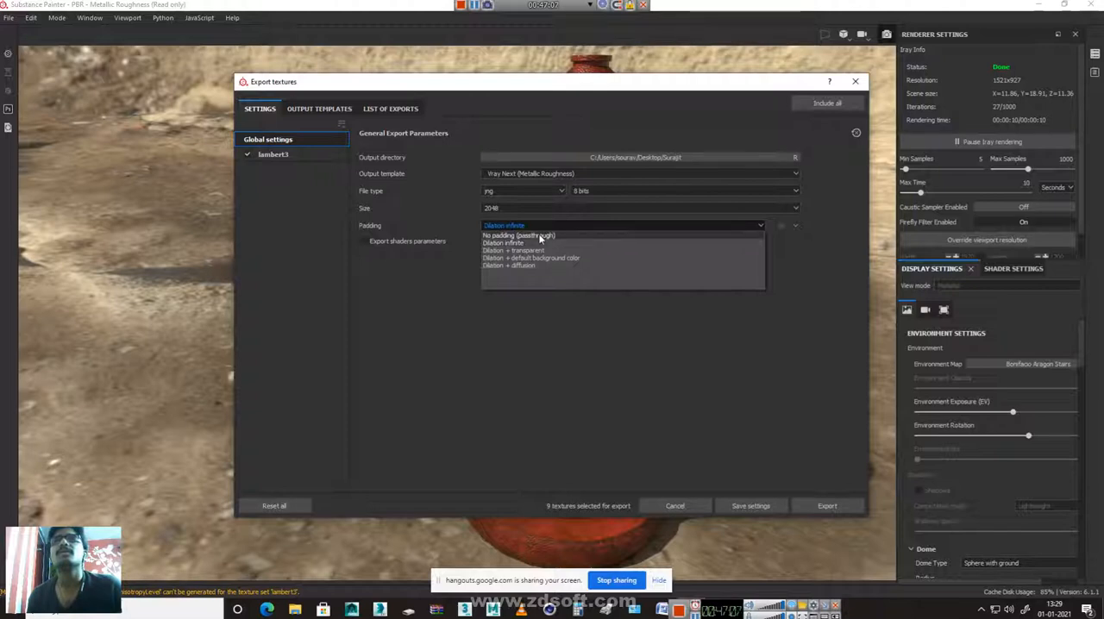
{"action": "left_click", "coordinate": [538, 234]}
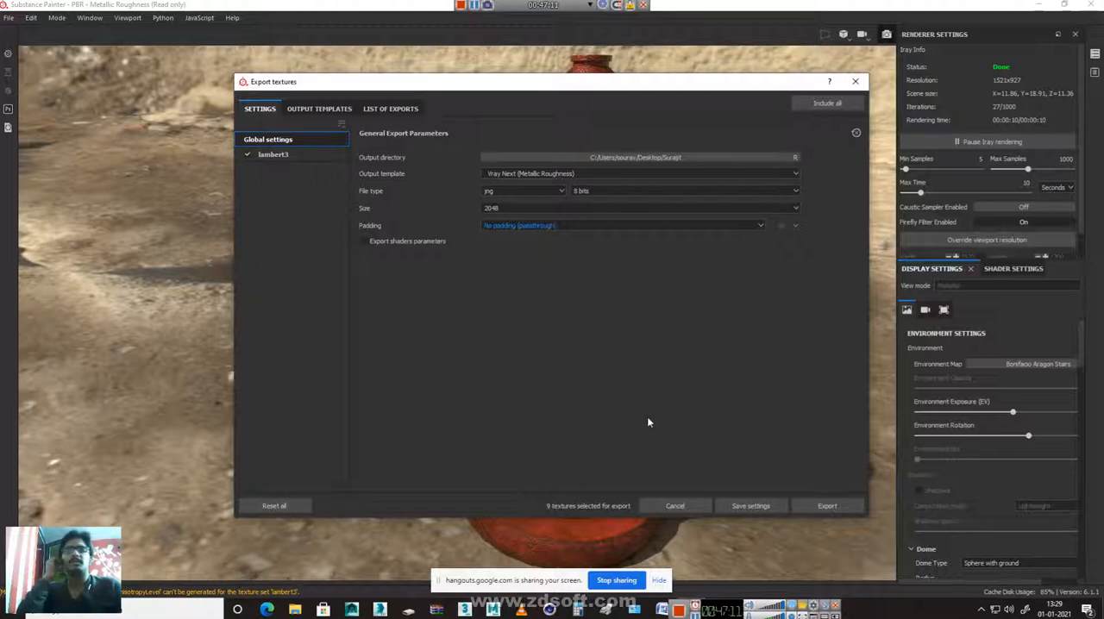
{"action": "left_click", "coordinate": [827, 506]}
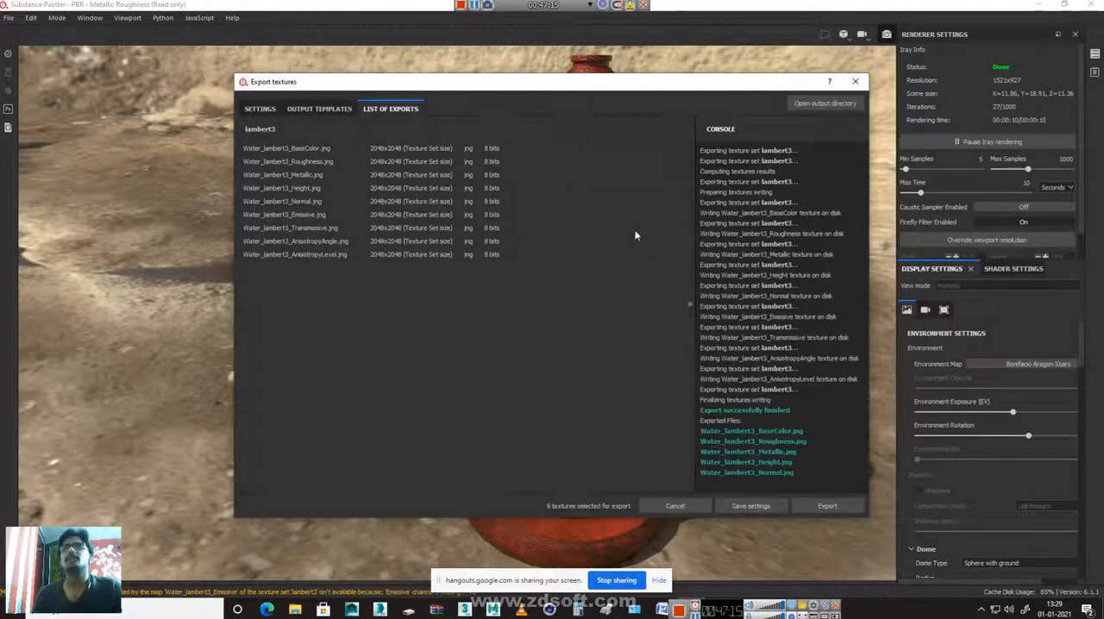
Try to view the re-exported Water_lambert3_BaseColor.jng from the output folder, and close the image viewer
{"action": "left_click", "coordinate": [295, 611]}
{"action": "left_click", "coordinate": [574, 147]}
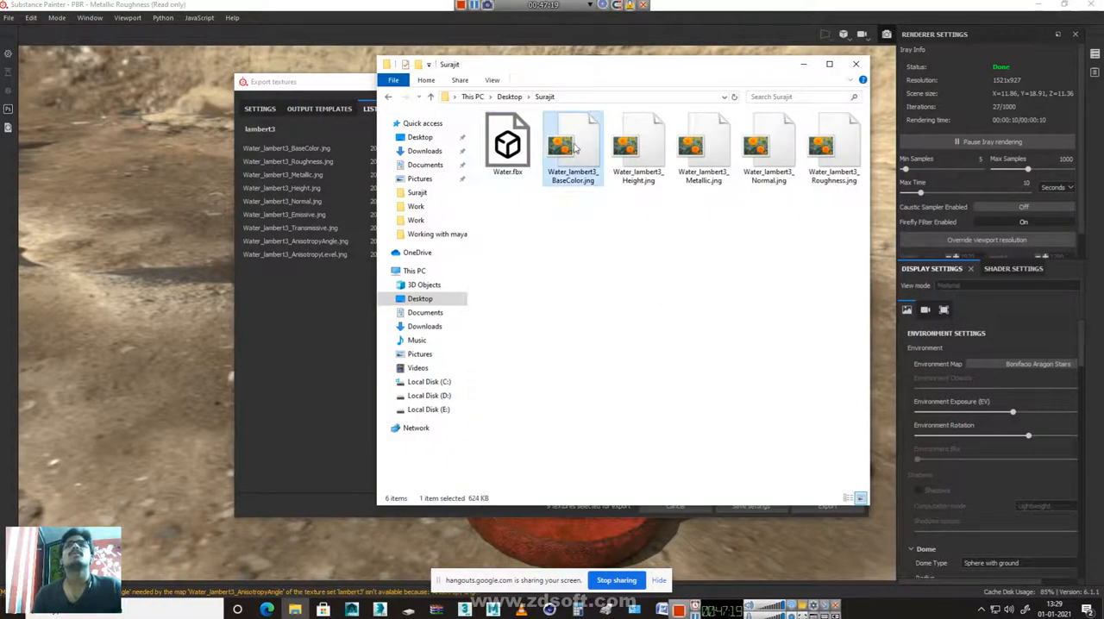
{"action": "right_click", "coordinate": [576, 148]}
{"action": "left_click", "coordinate": [525, 154]}
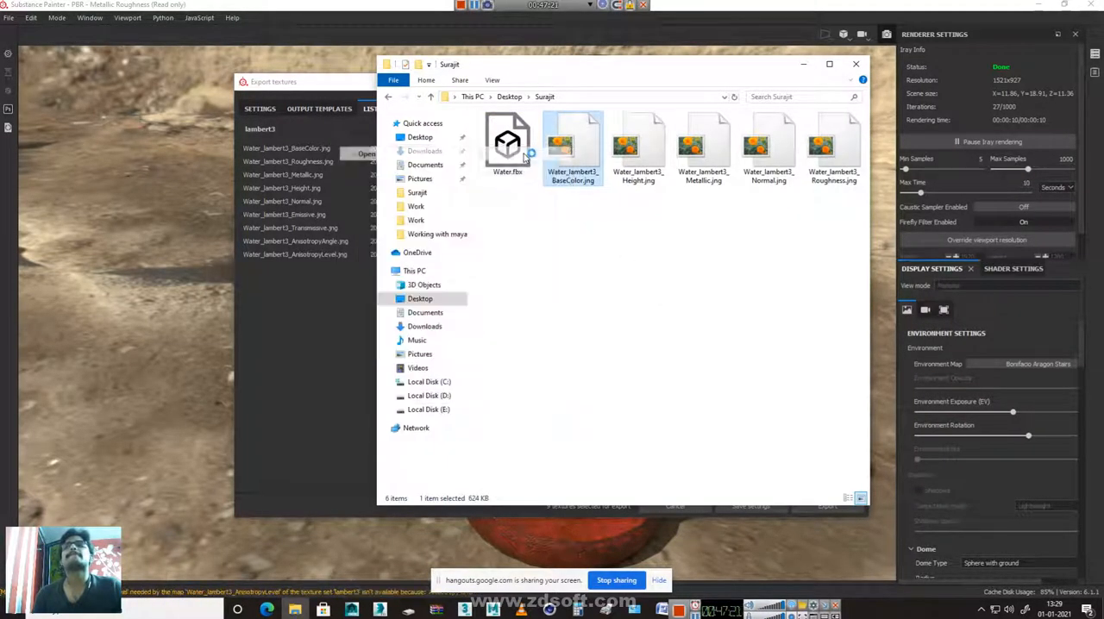
{"action": "left_click", "coordinate": [515, 265]}
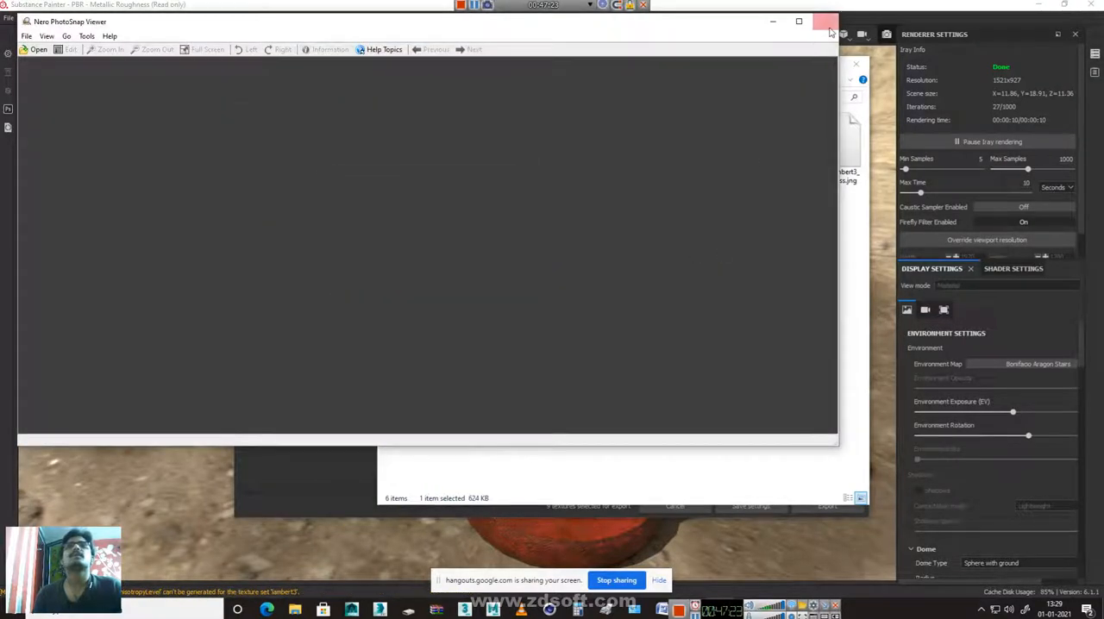
{"action": "left_click", "coordinate": [826, 21]}
Switch to Maya, select the fire hydrant mesh and open the Hypershade
{"action": "mouse_move", "coordinate": [493, 611]}
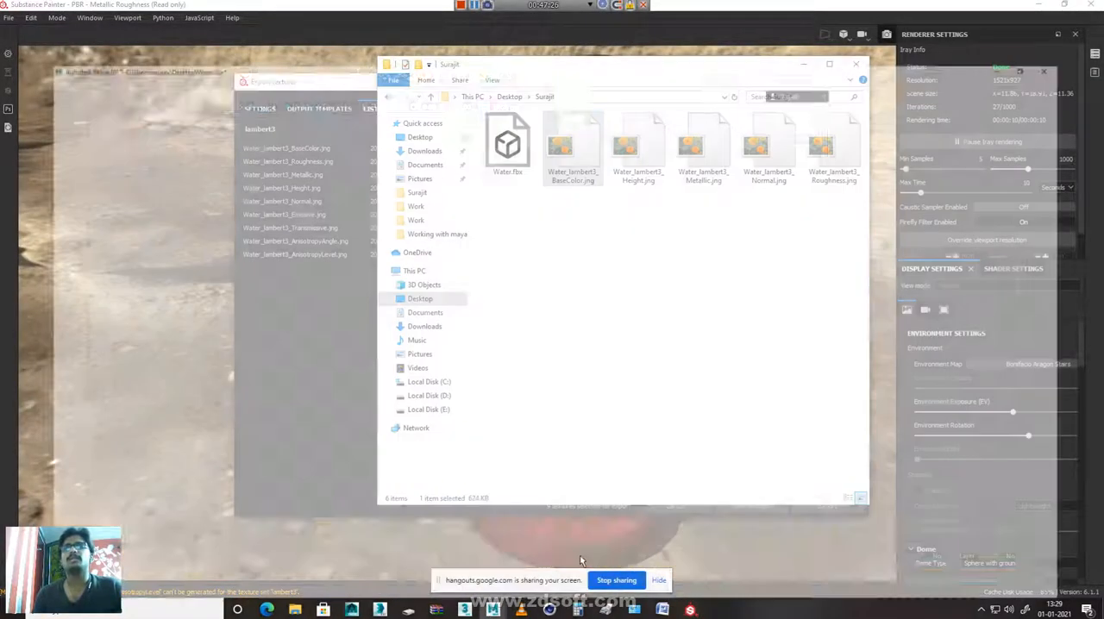
{"action": "left_click", "coordinate": [580, 555]}
{"action": "left_click", "coordinate": [395, 273]}
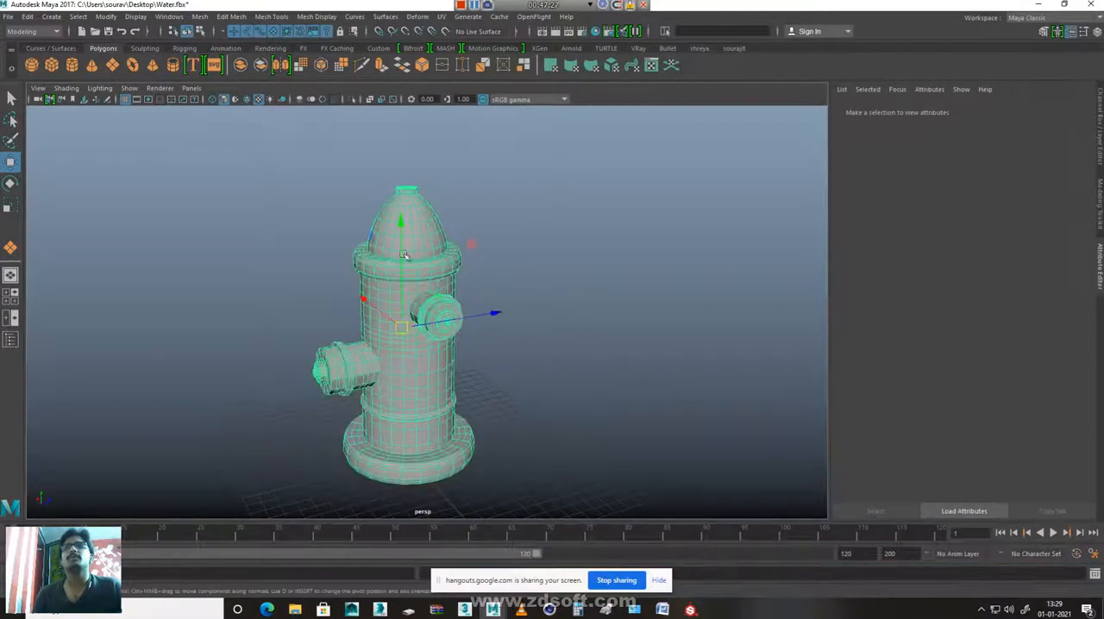
{"action": "right_click", "coordinate": [409, 233]}
{"action": "mouse_move", "coordinate": [419, 541]}
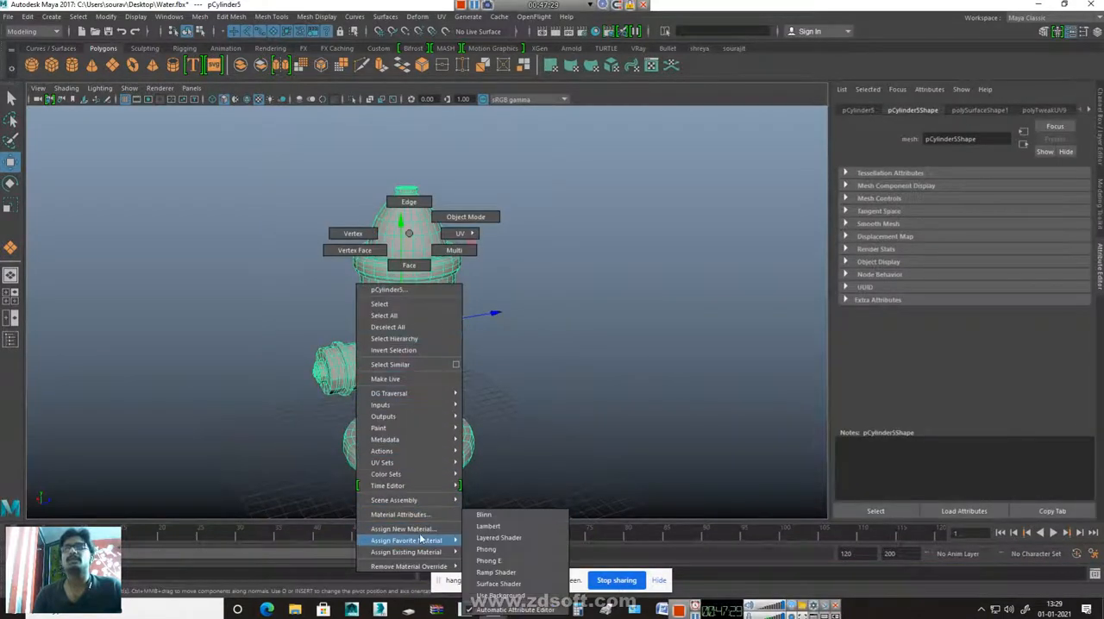
{"action": "left_click", "coordinate": [407, 231]}
{"action": "left_click", "coordinate": [171, 17]}
{"action": "mouse_move", "coordinate": [211, 105]}
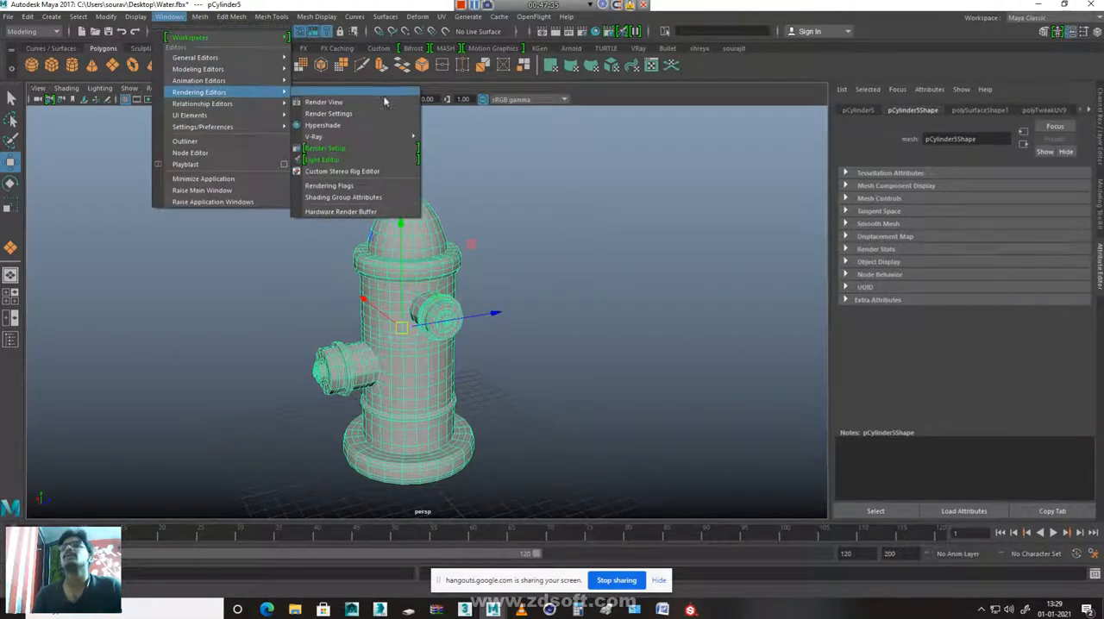
{"action": "left_click", "coordinate": [341, 127]}
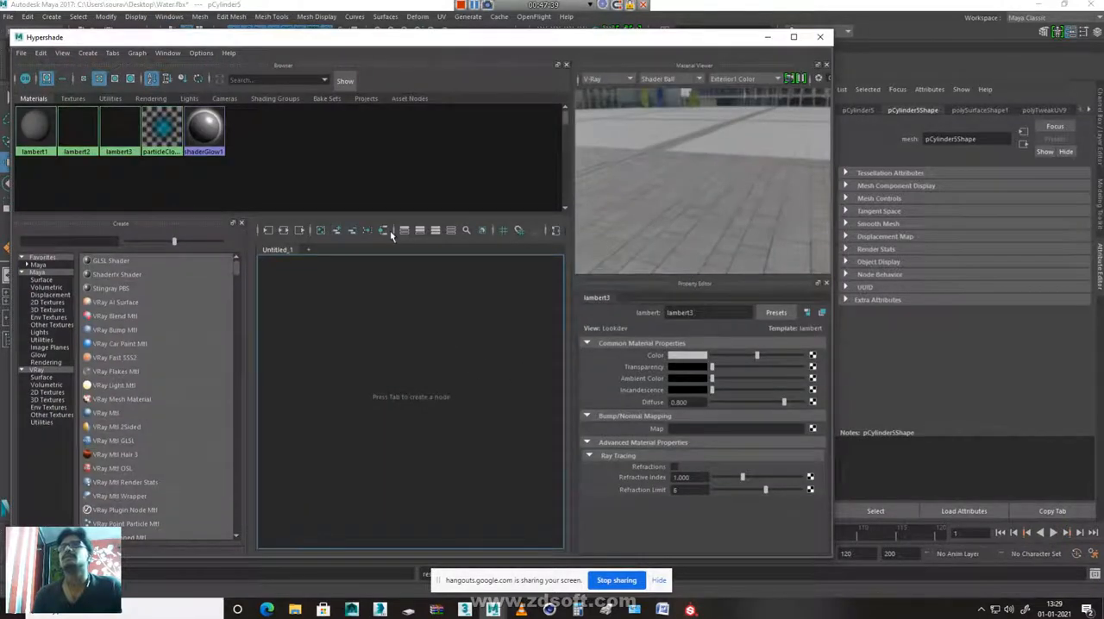
Try to bring the five exported jng maps from the output folder into the empty Hypershade work area
{"action": "left_click", "coordinate": [294, 610]}
{"action": "left_click_drag", "start_coordinate": [575, 213], "coordinate": [856, 119]}
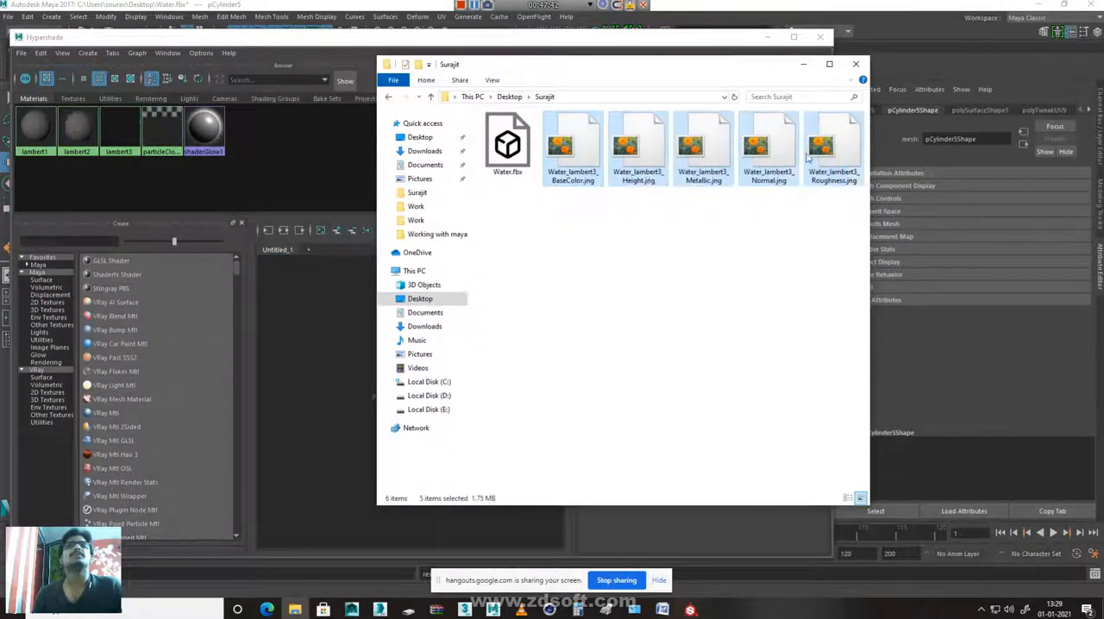
{"action": "left_click", "coordinate": [320, 321]}
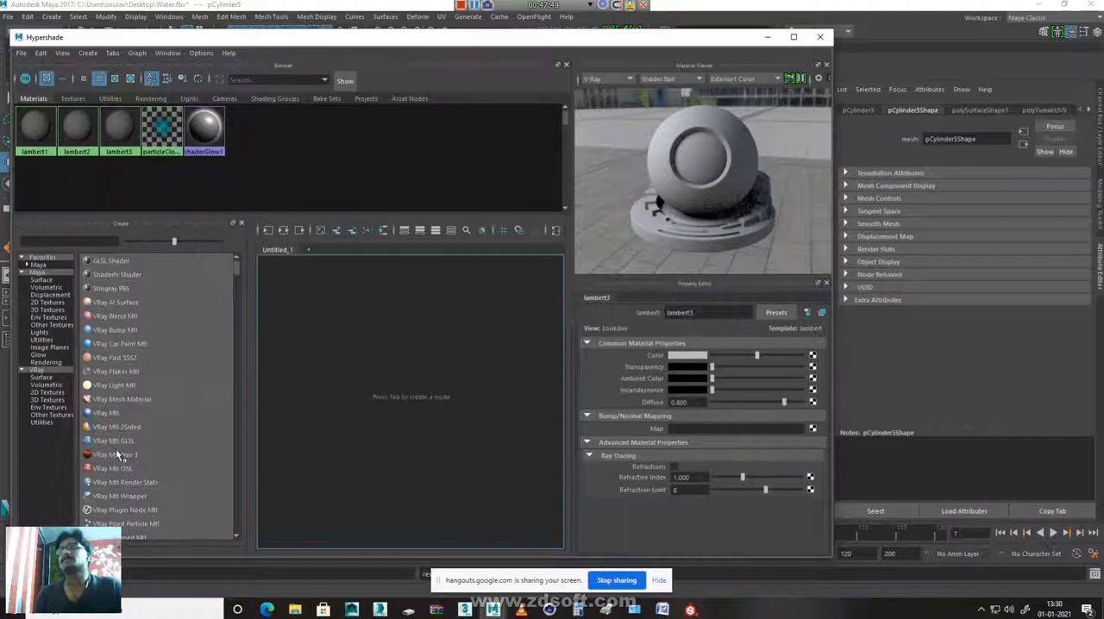
Create a VRay Mtl material in the Hypershade work area
{"action": "left_click", "coordinate": [113, 415]}
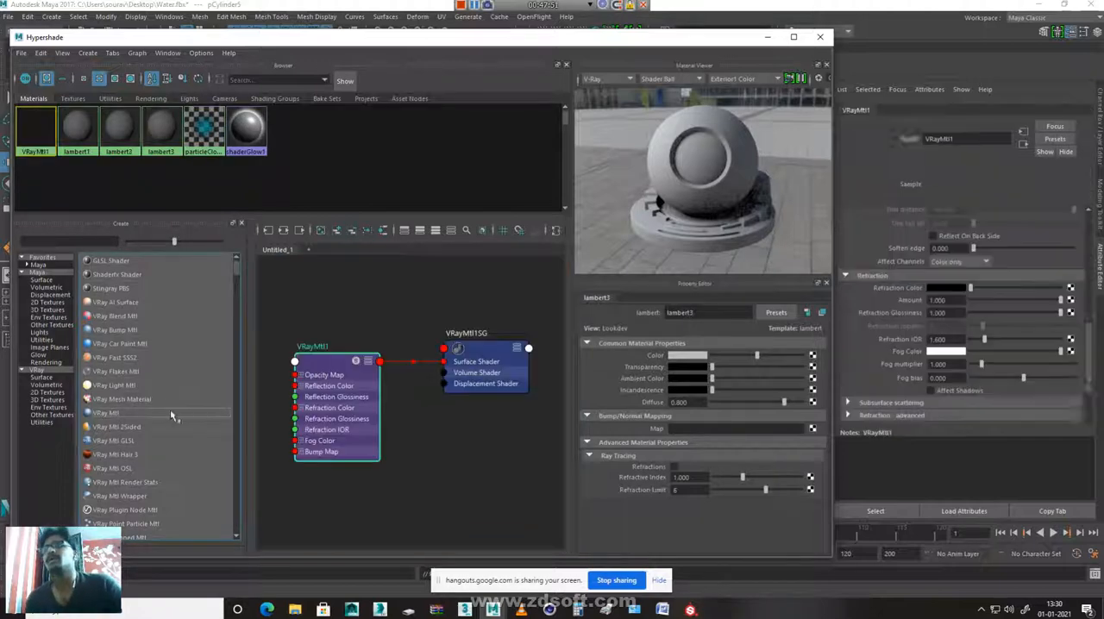
{"action": "scroll", "coordinate": [445, 419], "scroll_direction": "down", "scroll_amount": 5}
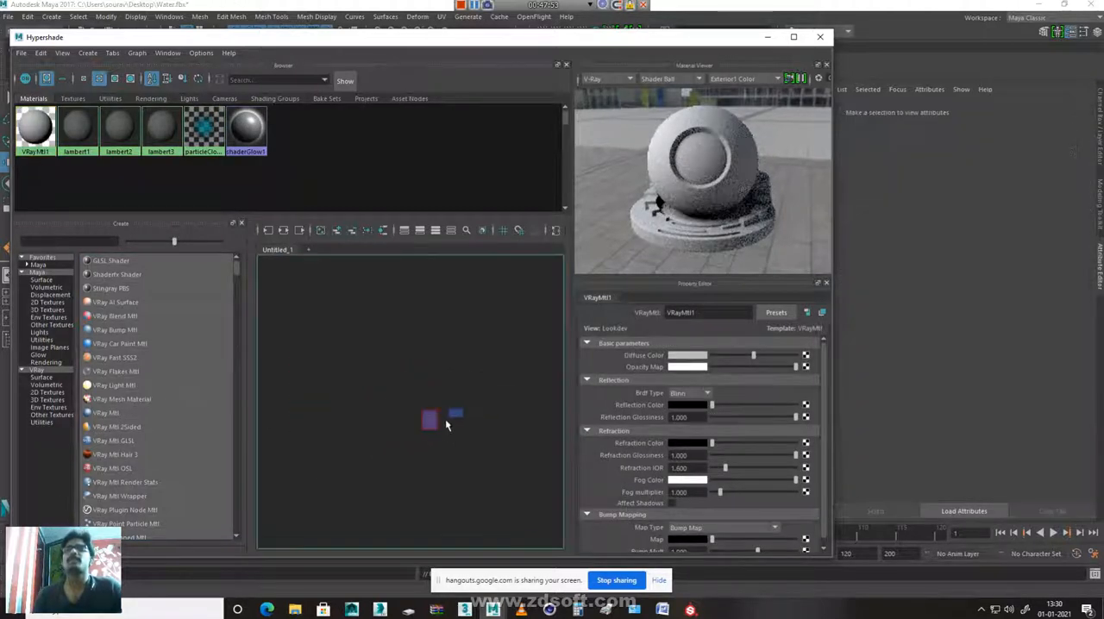
{"action": "scroll", "coordinate": [439, 433], "scroll_direction": "up", "scroll_amount": 2}
Try again to add the five jng maps to the Hypershade graph beside the VRay material
{"action": "left_click", "coordinate": [294, 610]}
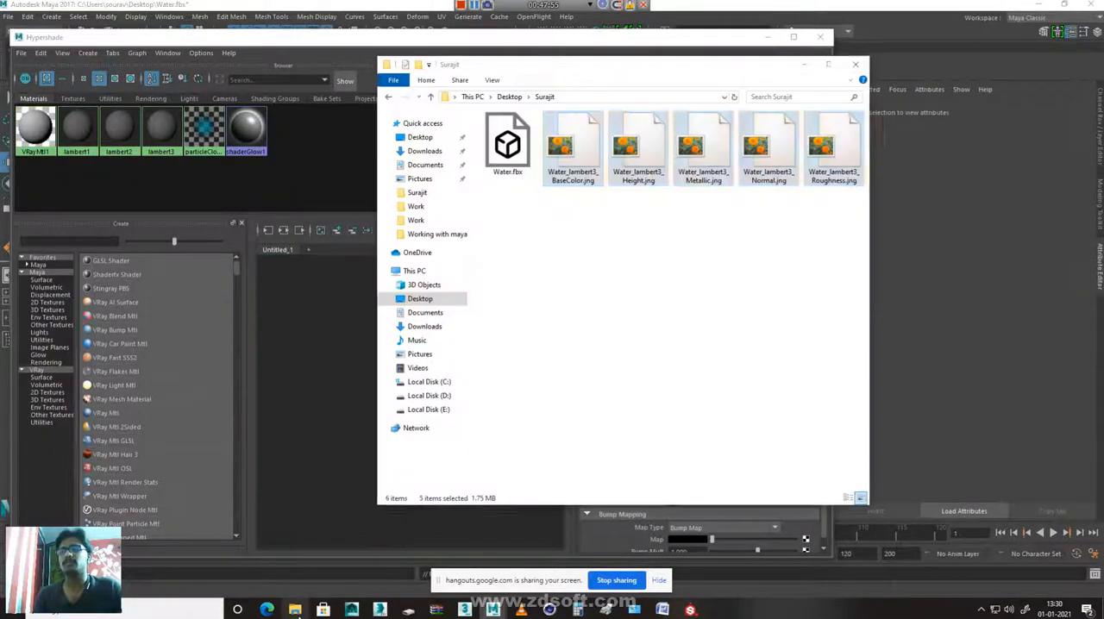
{"action": "left_click_drag", "start_coordinate": [570, 148], "coordinate": [335, 319]}
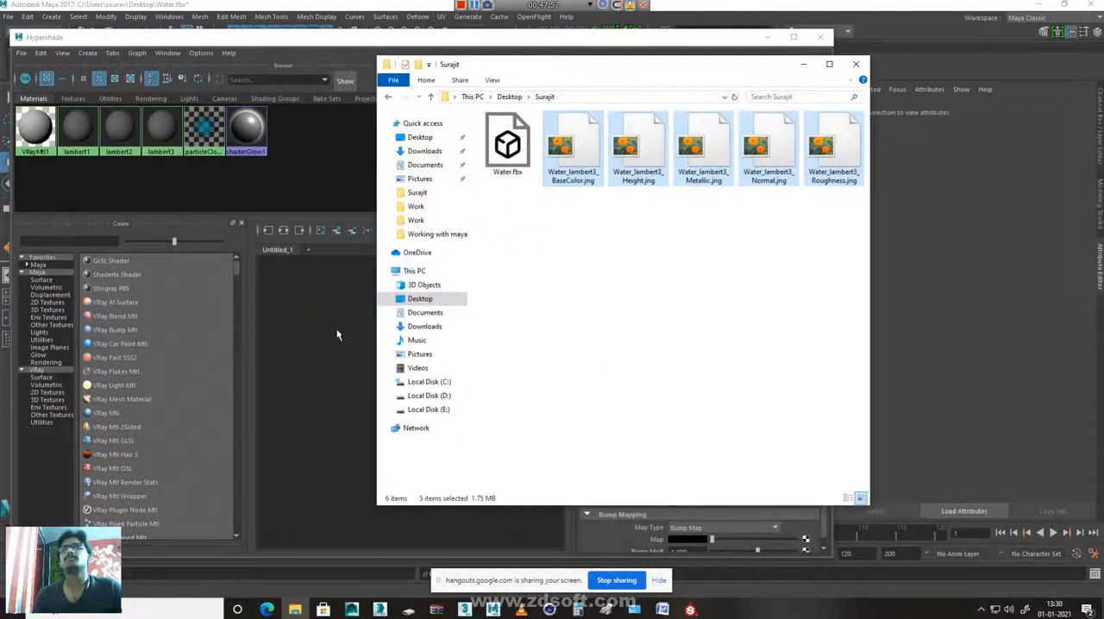
{"action": "left_click", "coordinate": [335, 320]}
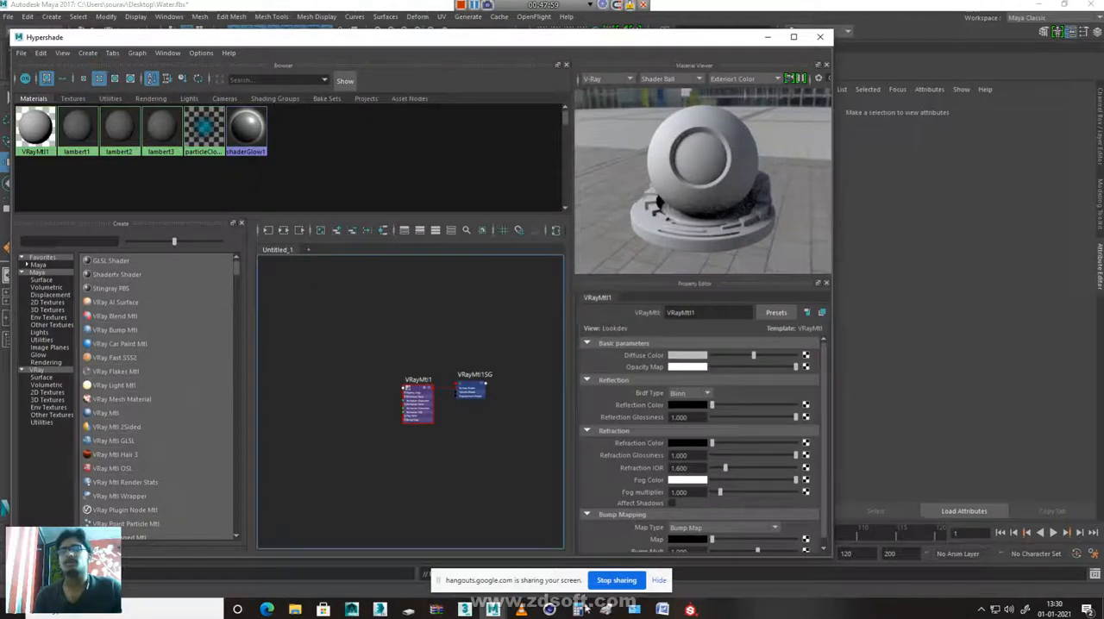
Switch to Substance Painter and set the texture export's file type to jpeg
{"action": "left_click", "coordinate": [691, 610]}
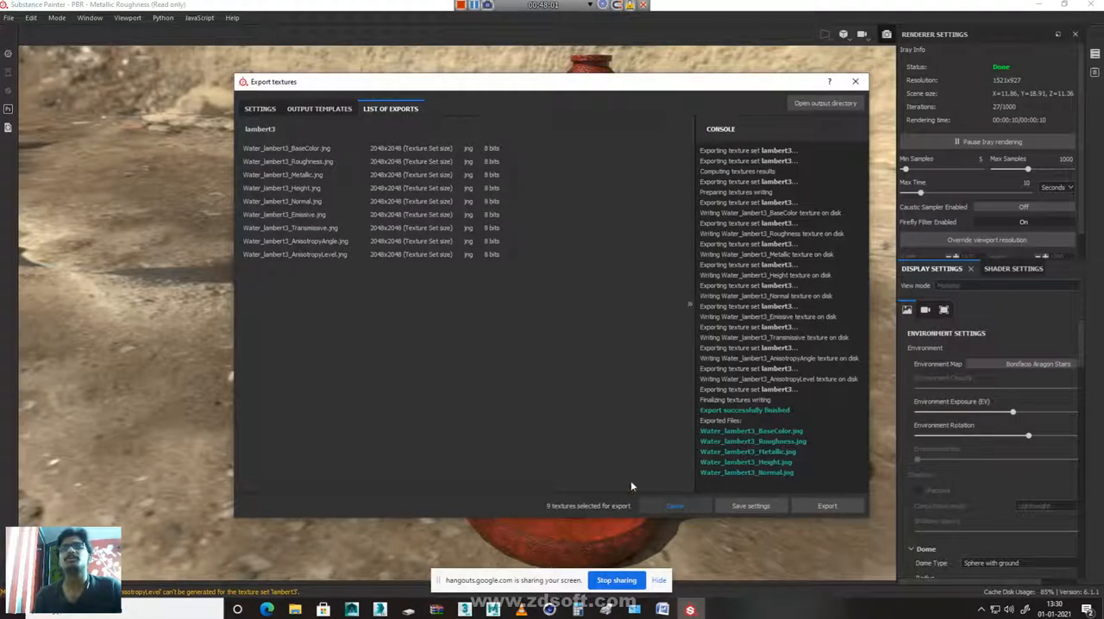
{"action": "left_click", "coordinate": [260, 108]}
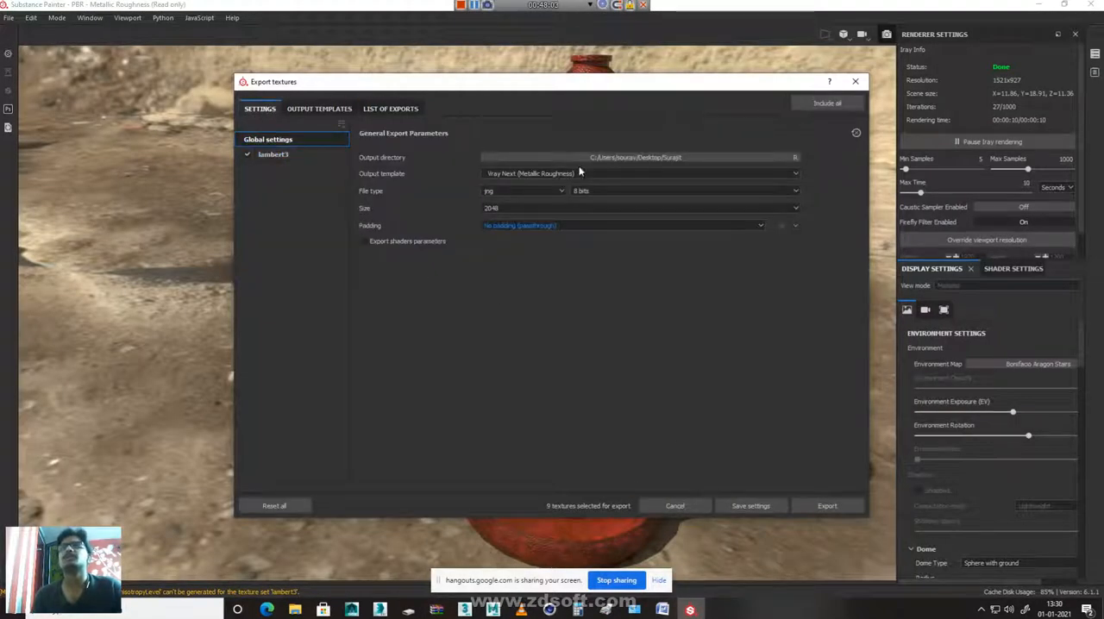
{"action": "left_click", "coordinate": [521, 192]}
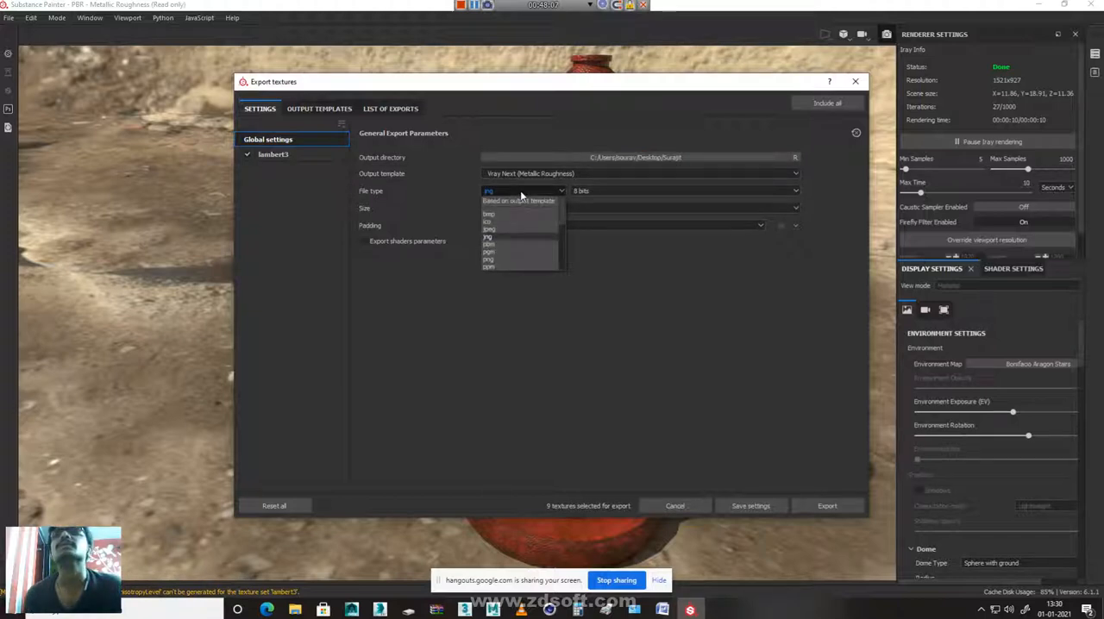
{"action": "left_click", "coordinate": [495, 228]}
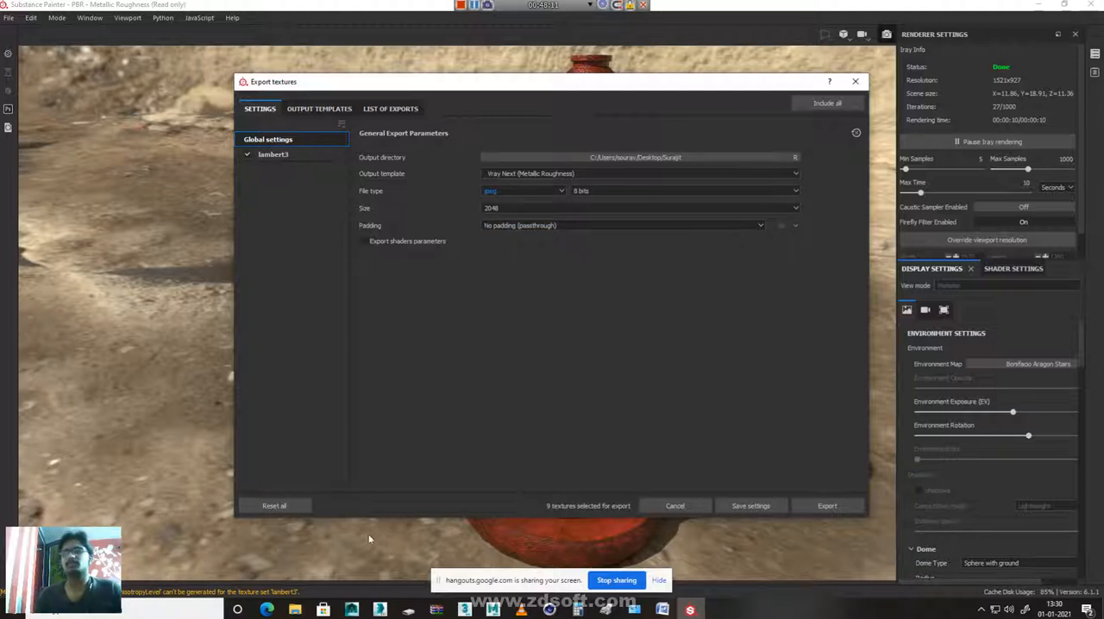
Delete the five Water_lambert3 jng maps from the output folder and return to the export settings
{"action": "left_click", "coordinate": [295, 610]}
{"action": "left_click_drag", "start_coordinate": [585, 238], "coordinate": [853, 127]}
{"action": "key", "text": "Delete"}
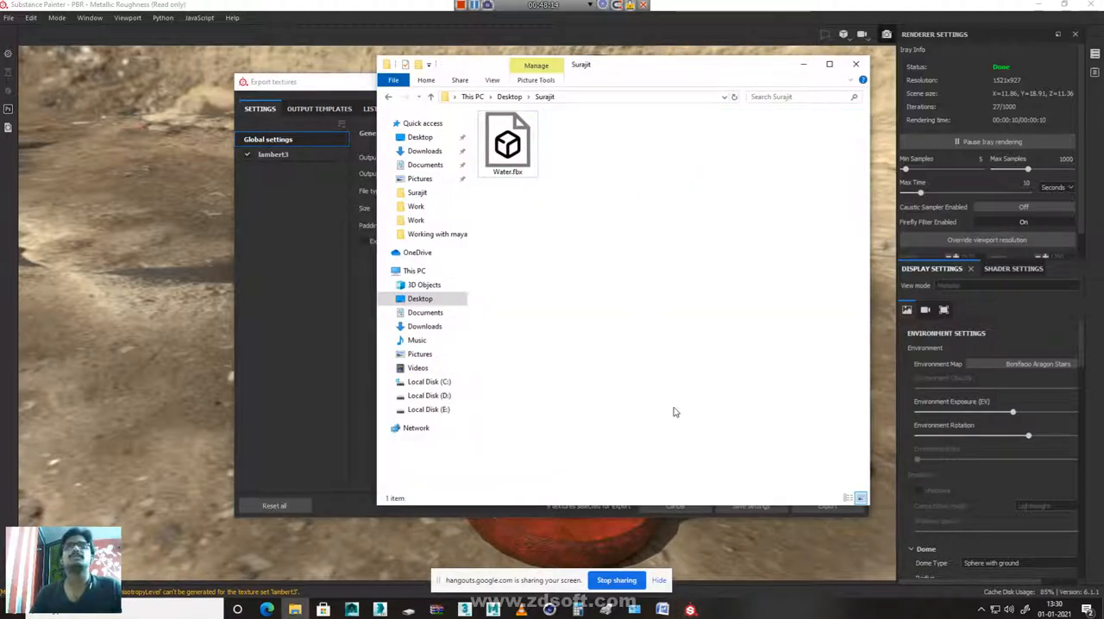
{"action": "left_click", "coordinate": [338, 317]}
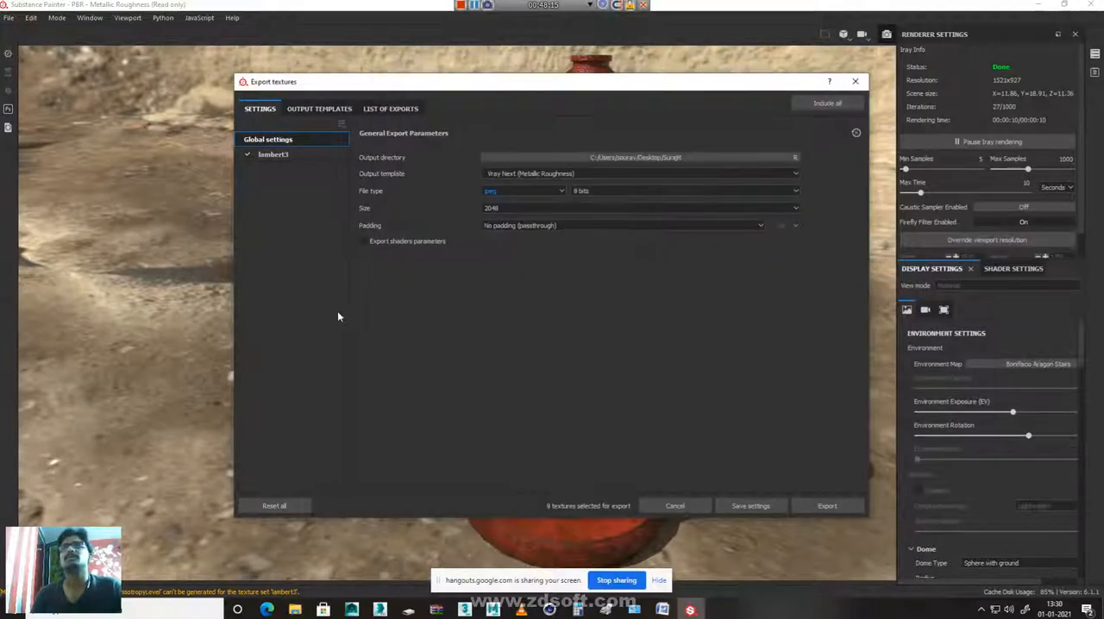
Export the lambert3 texture maps with the current jpeg settings and open the output folder
{"action": "left_click", "coordinate": [817, 507]}
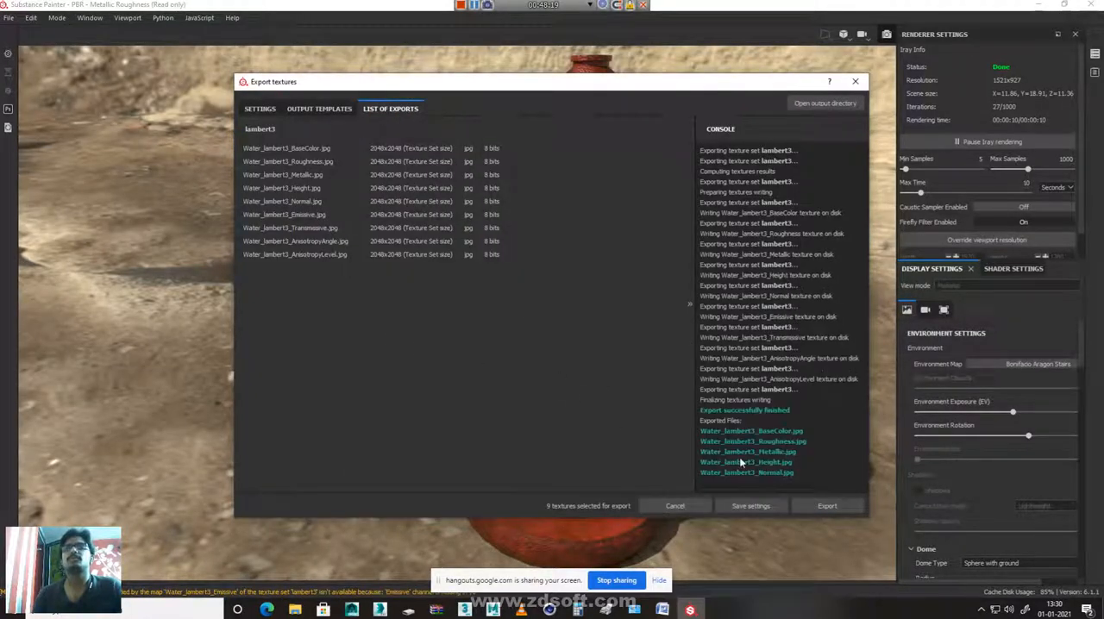
{"action": "left_click", "coordinate": [294, 609]}
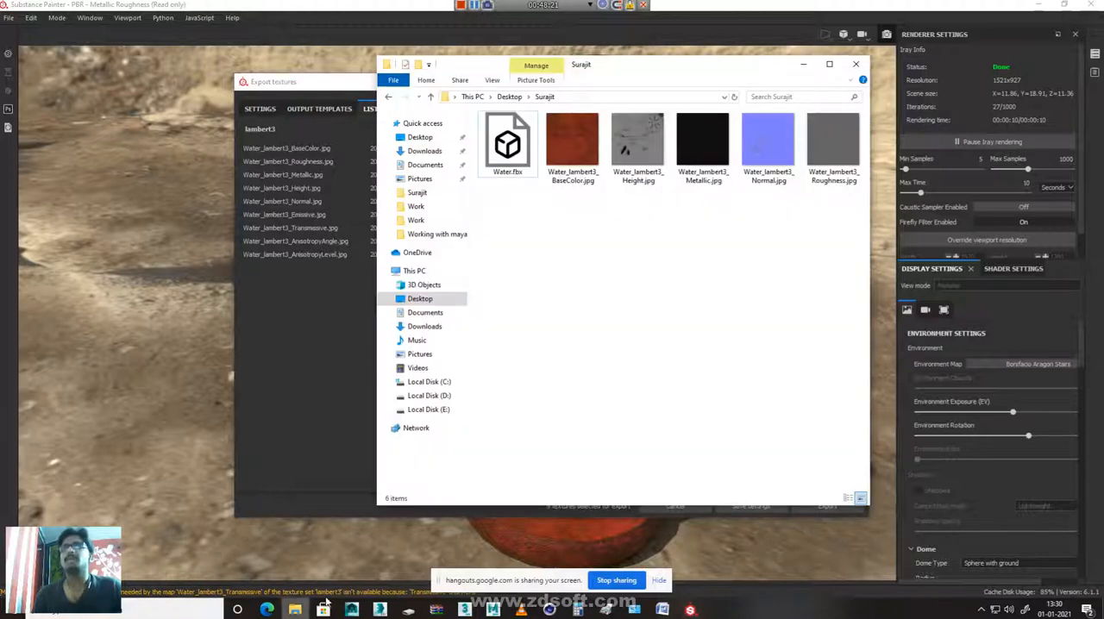
View Water_lambert3_BaseColor.jpg full size and examine the exported height, metallic, normal and roughness maps in the image viewer
{"action": "left_click", "coordinate": [568, 152]}
{"action": "right_click", "coordinate": [567, 152]}
{"action": "left_click", "coordinate": [521, 157]}
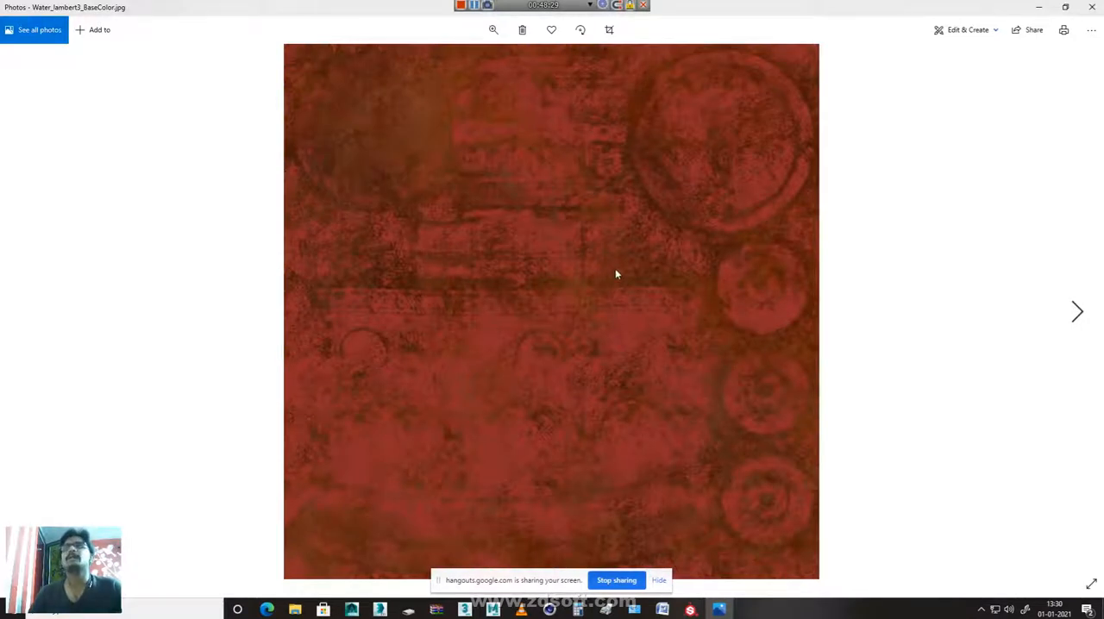
{"action": "key", "text": "Right"}
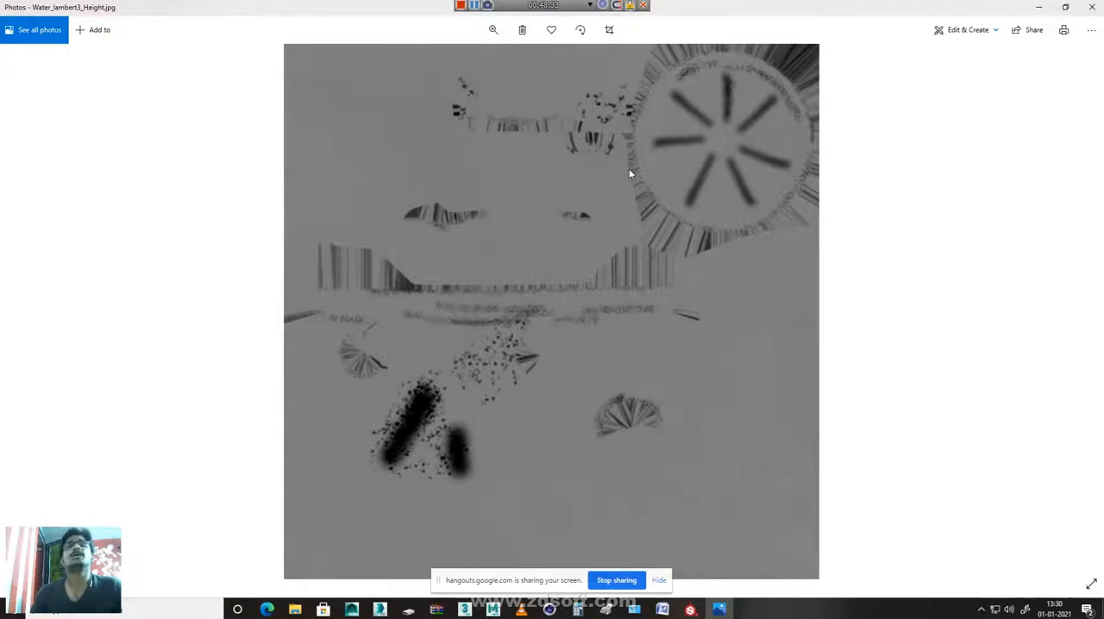
{"action": "key", "text": "Right"}
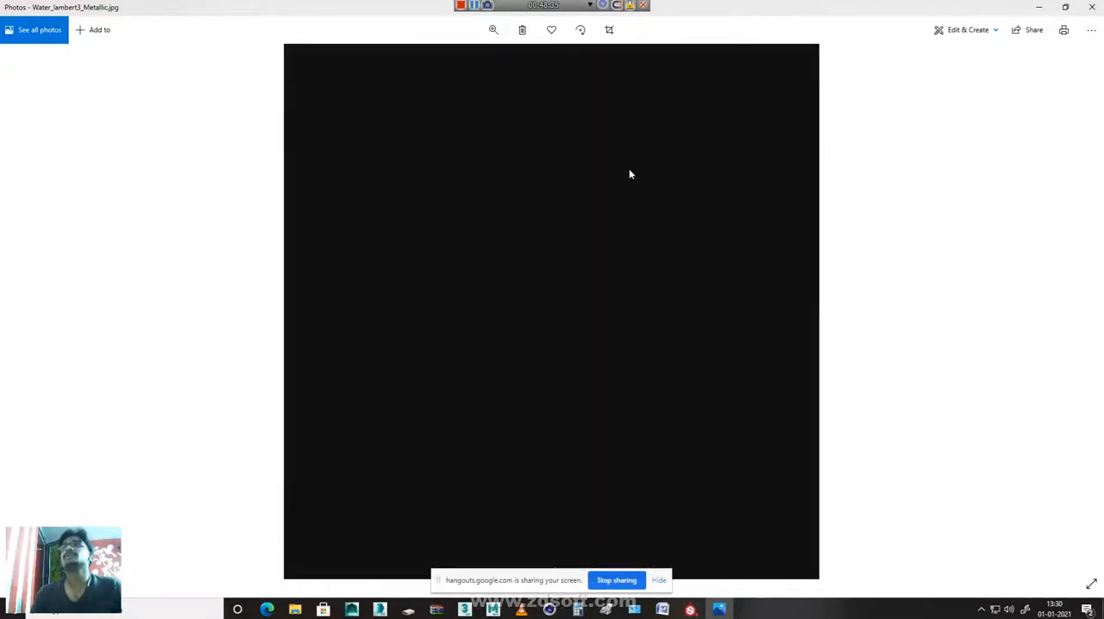
{"action": "key", "text": "Left"}
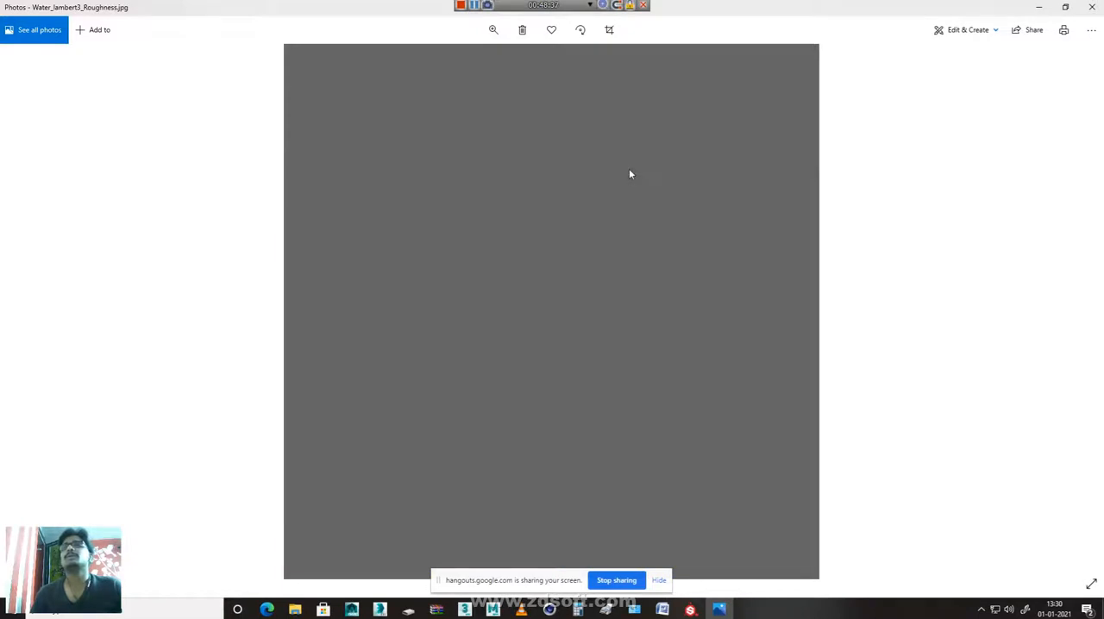
{"action": "key", "text": "Left"}
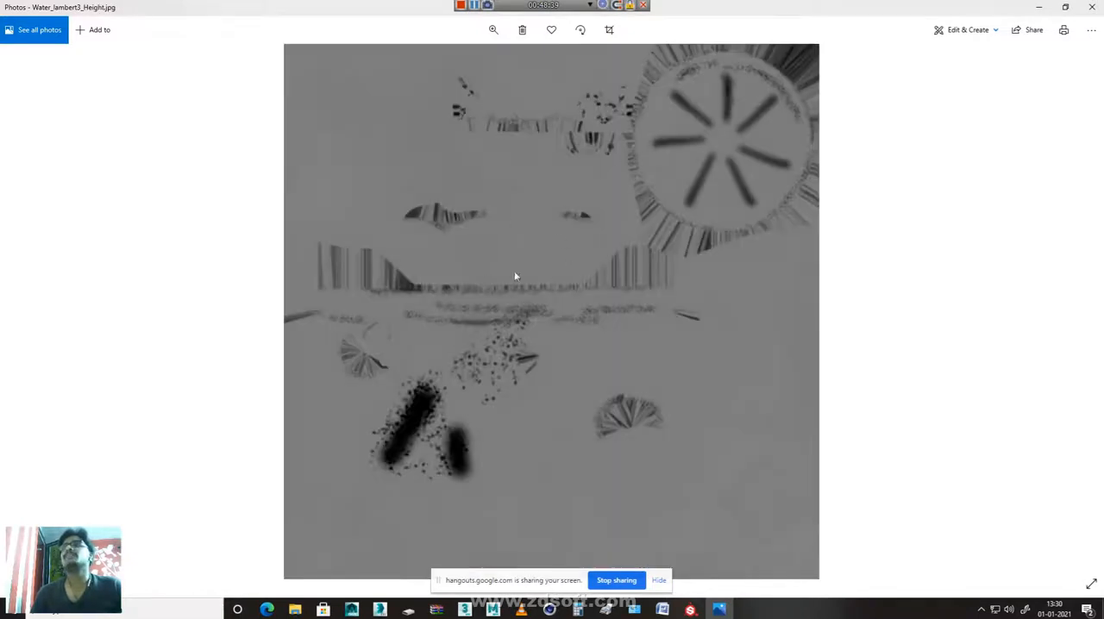
{"action": "key", "text": "Right"}
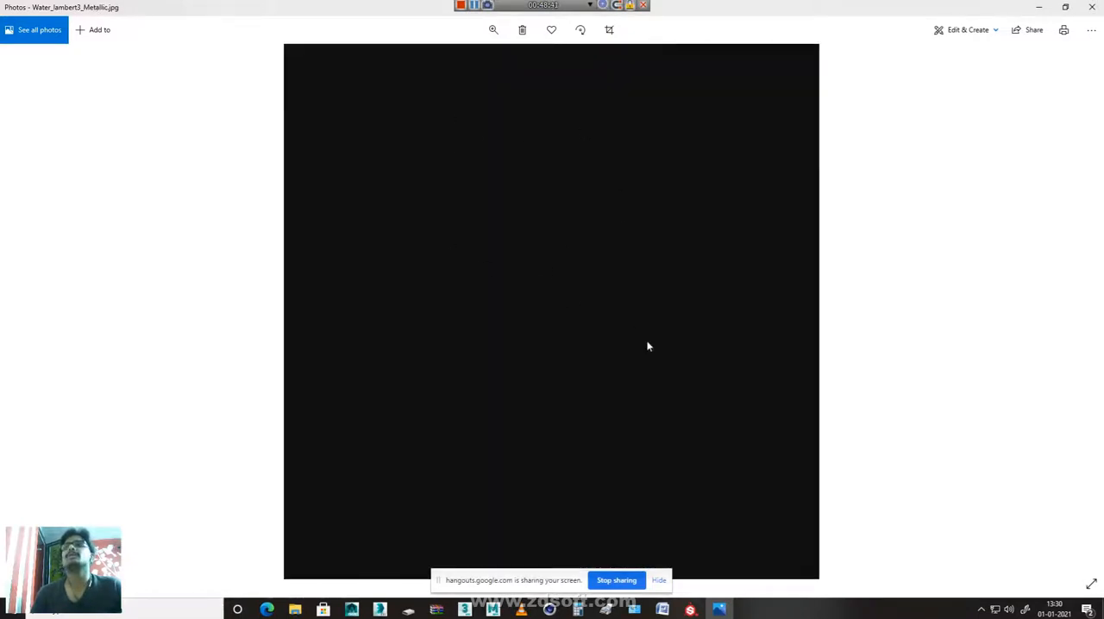
{"action": "key", "text": "Right"}
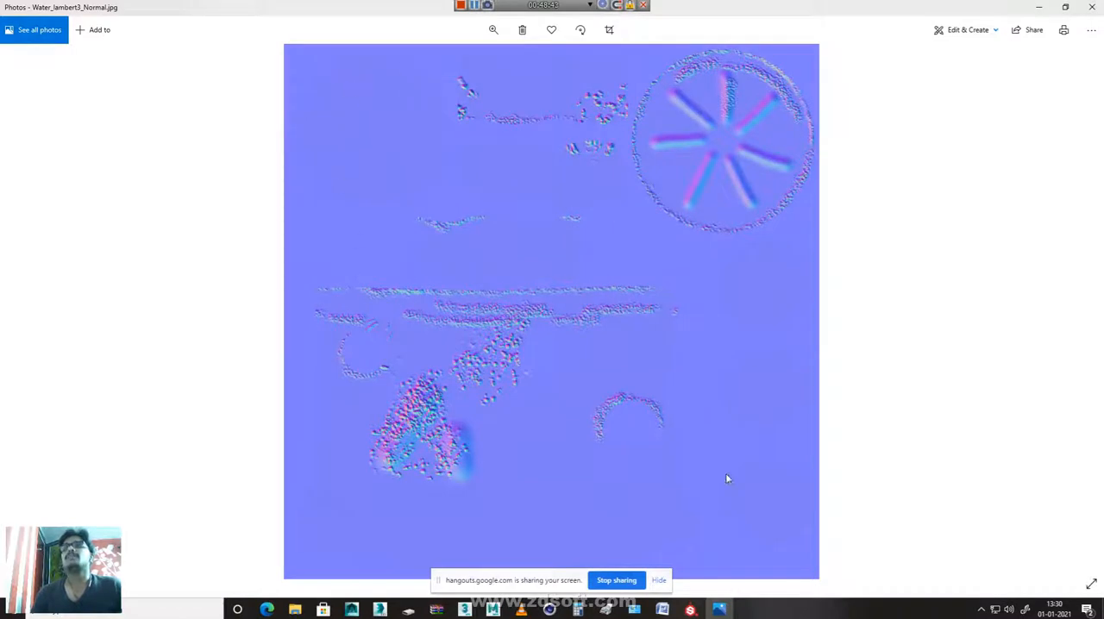
{"action": "key", "text": "Right"}
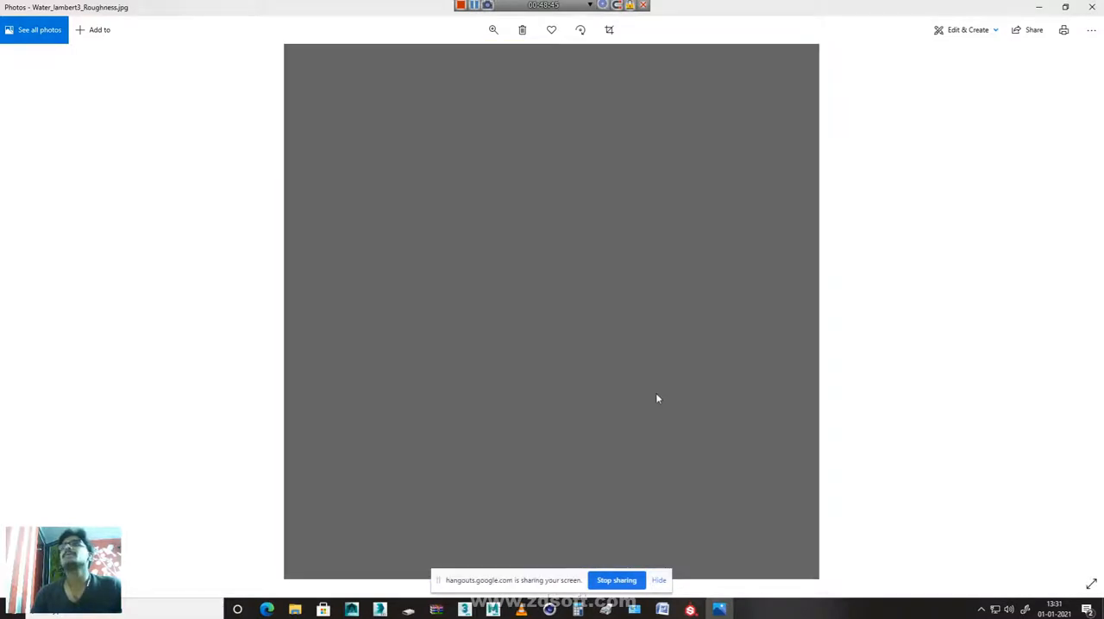
{"action": "key", "text": "Left"}
{"action": "key", "text": "Left"}
{"action": "key", "text": "Left"}
{"action": "key", "text": "Left"}
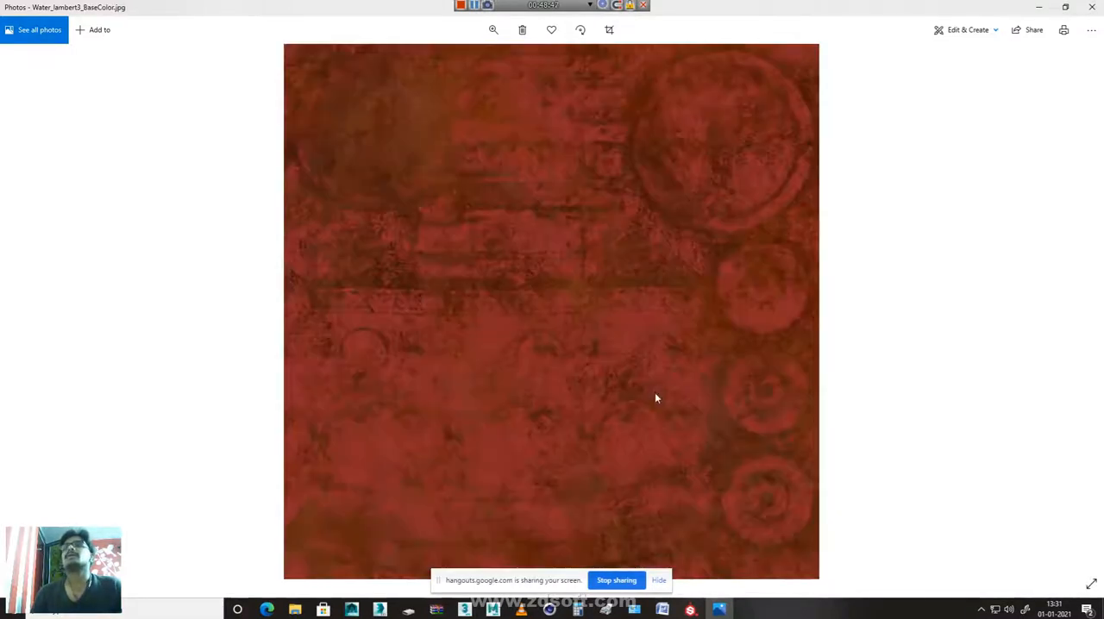
{"action": "left_click", "coordinate": [1089, 8]}
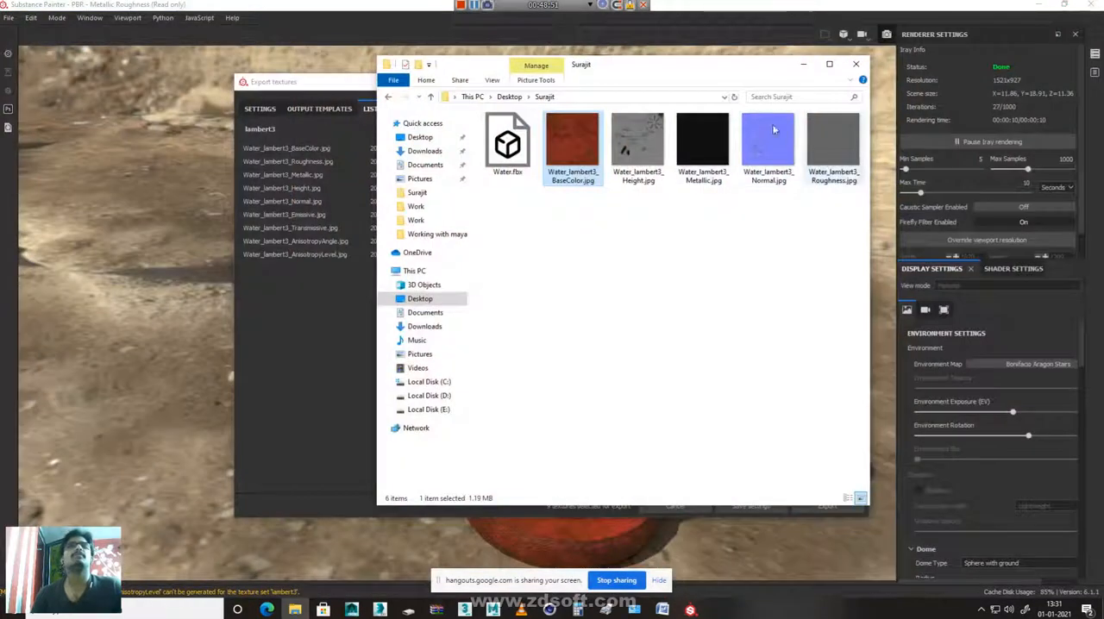
Go through the five exported Water_lambert3 jpg maps one by one in the output folder, from roughness back to base color
{"action": "left_click_drag", "start_coordinate": [584, 218], "coordinate": [864, 114]}
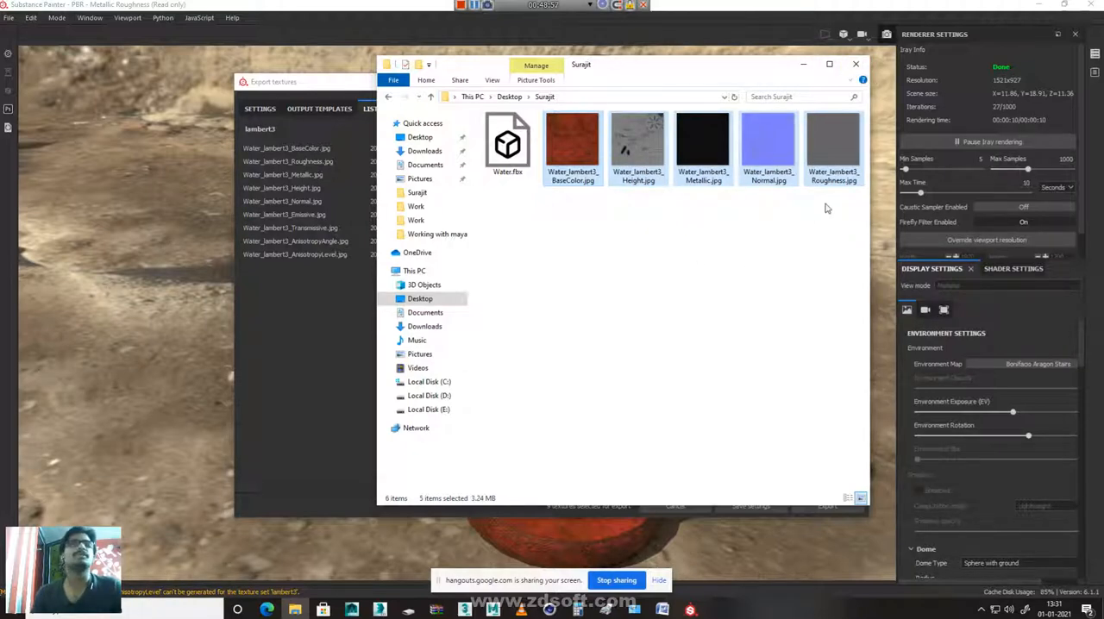
{"action": "left_click_drag", "start_coordinate": [825, 215], "coordinate": [851, 171]}
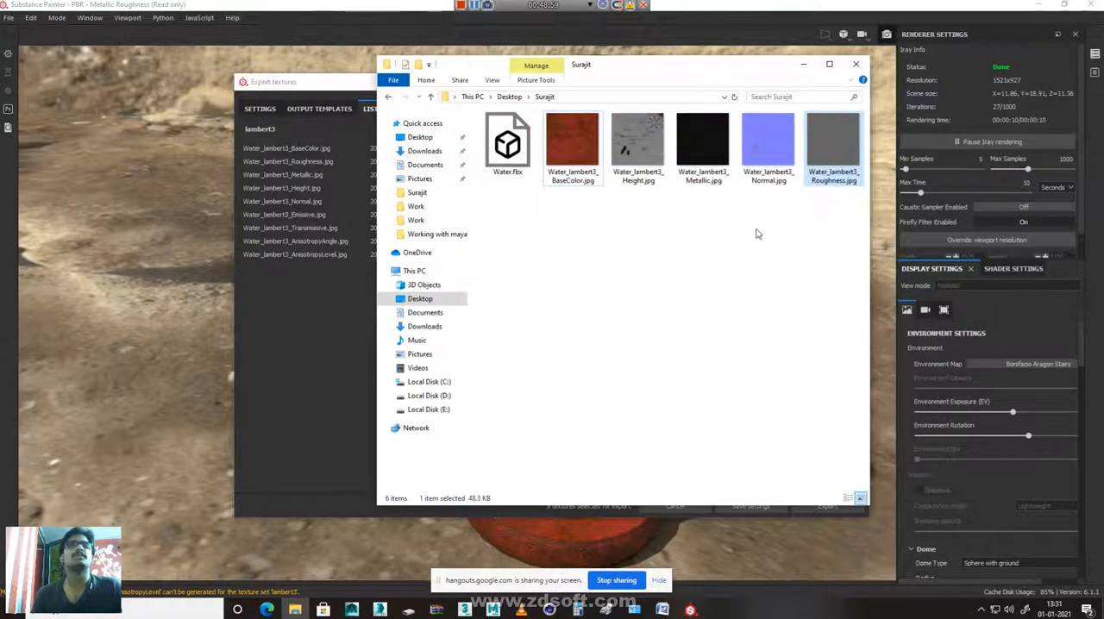
{"action": "left_click", "coordinate": [770, 147]}
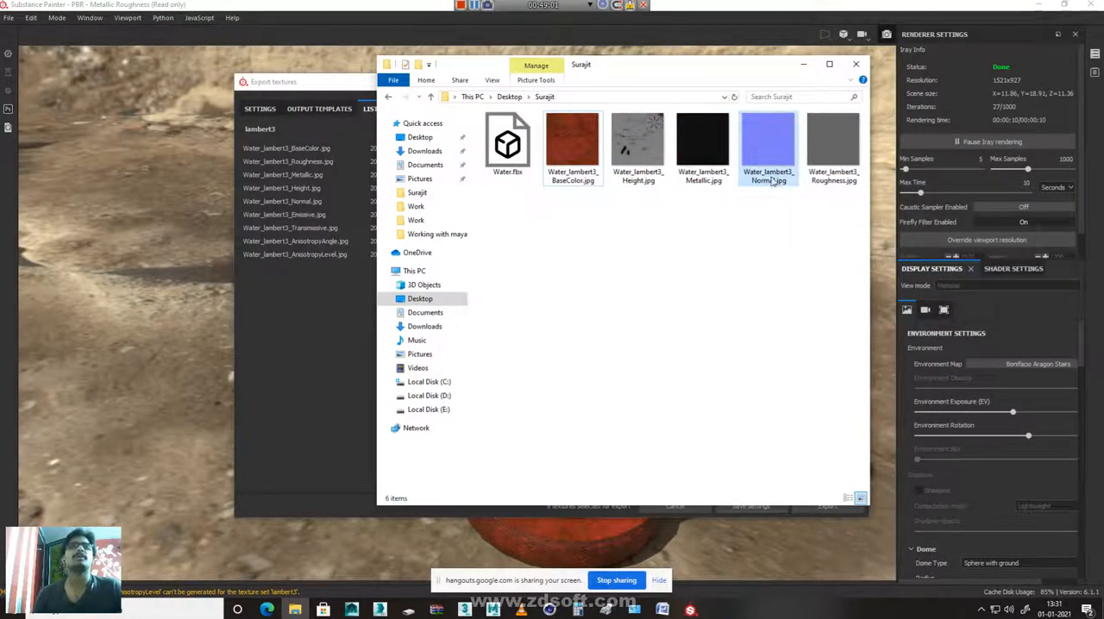
{"action": "left_click", "coordinate": [712, 155]}
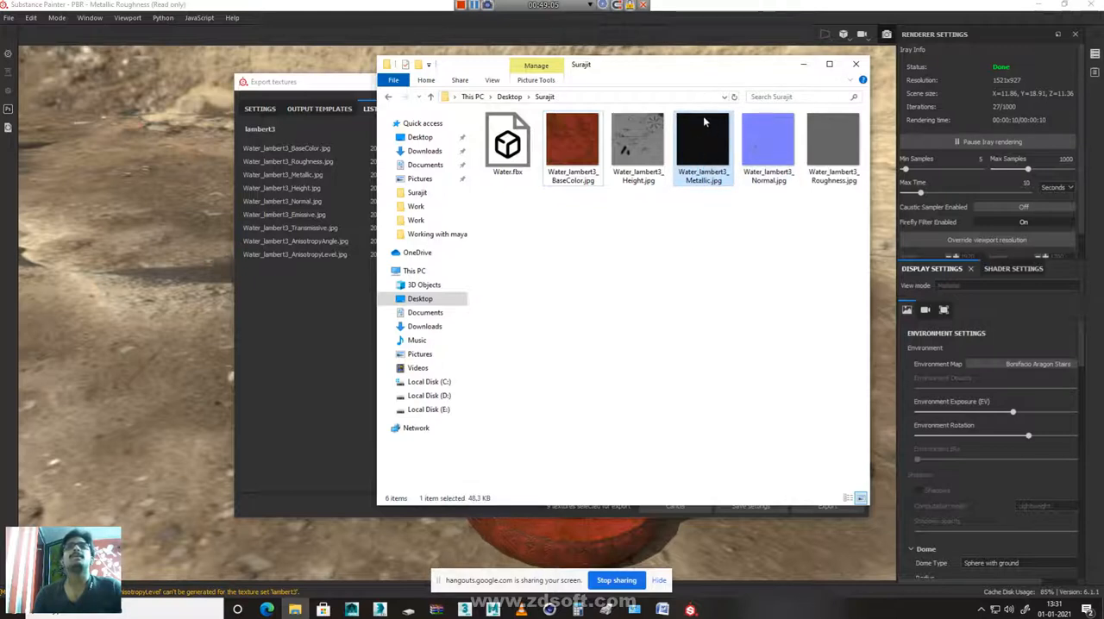
{"action": "left_click", "coordinate": [639, 173]}
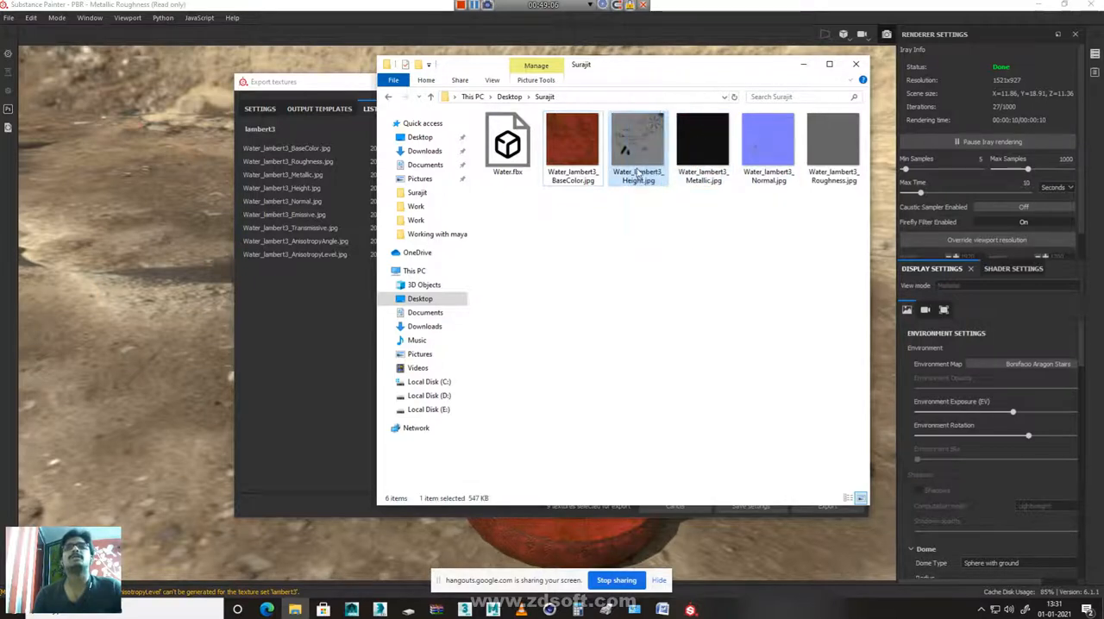
{"action": "left_click", "coordinate": [565, 158]}
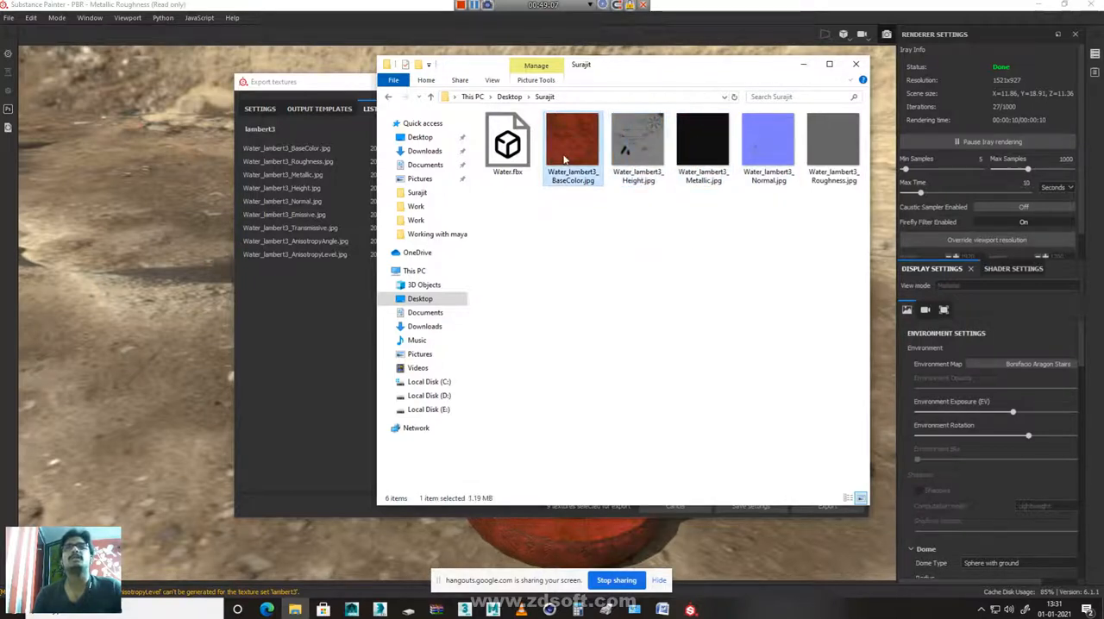
Close the output folder and the texture export dialog, and hide the screen-sharing notice
{"action": "left_click", "coordinate": [856, 64]}
{"action": "left_click", "coordinate": [855, 81]}
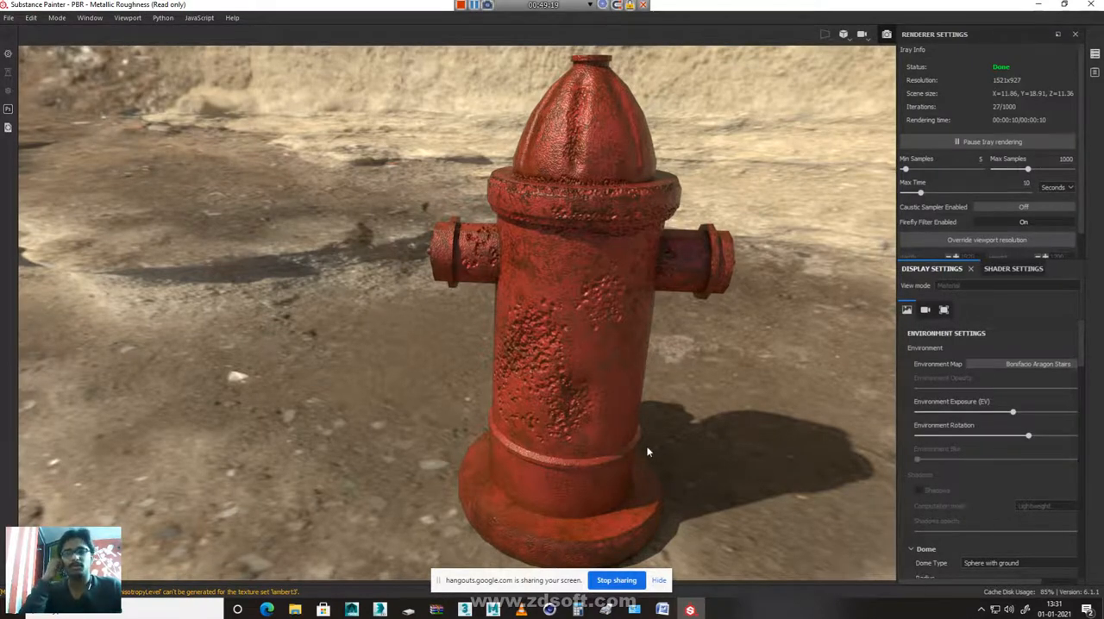
{"action": "left_click", "coordinate": [659, 581]}
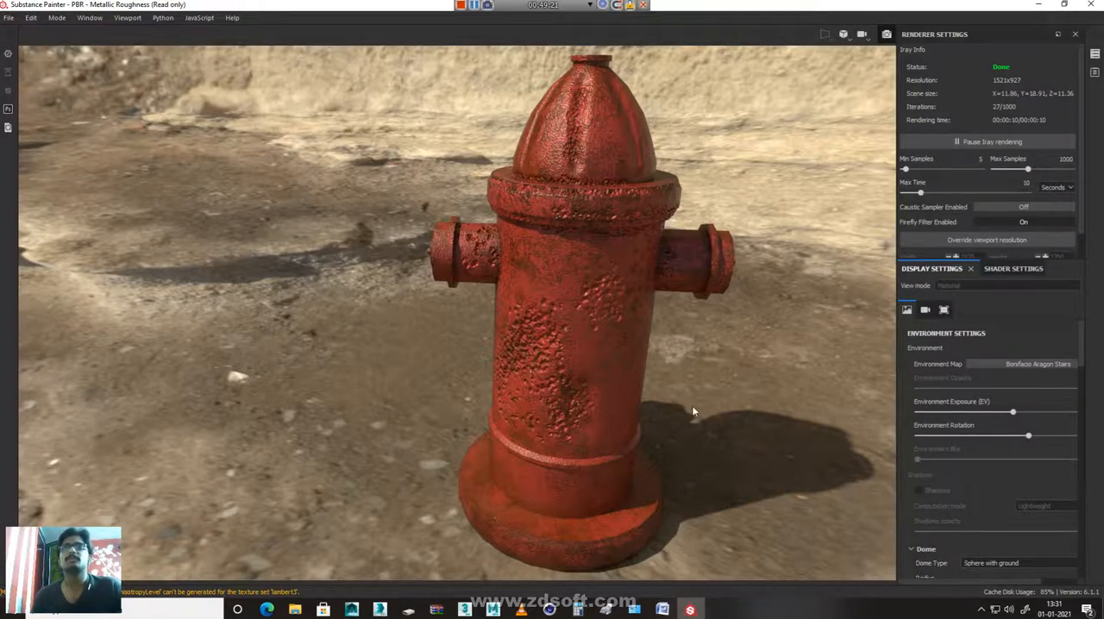